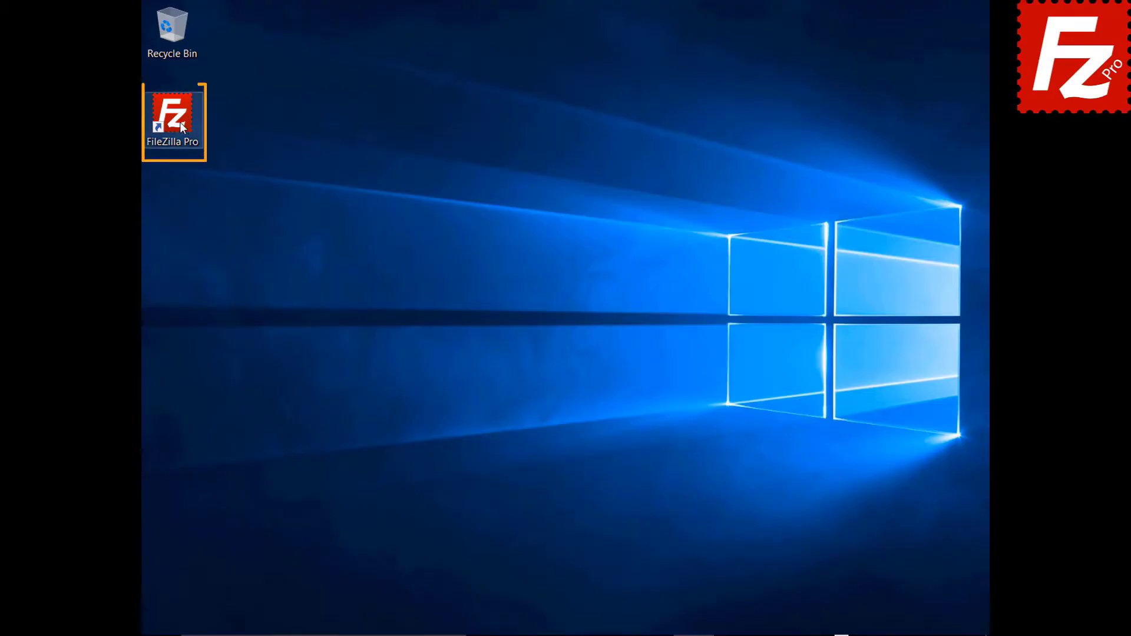
Step: Launch FileZilla Pro and reconnect to the last used server
double_click(180, 126)
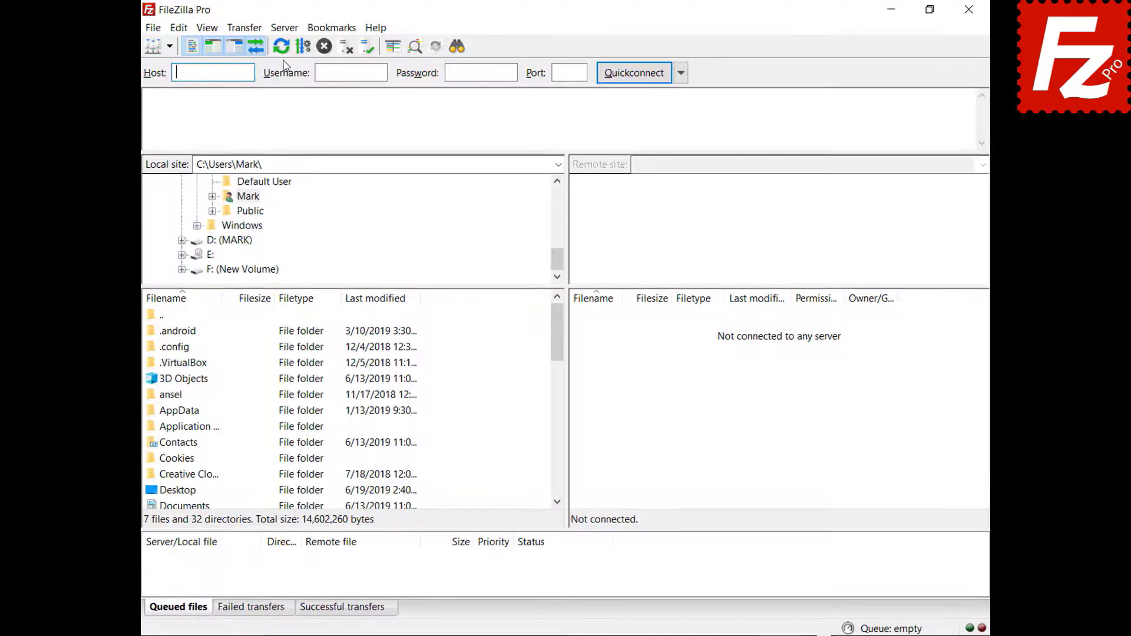
click(264, 29)
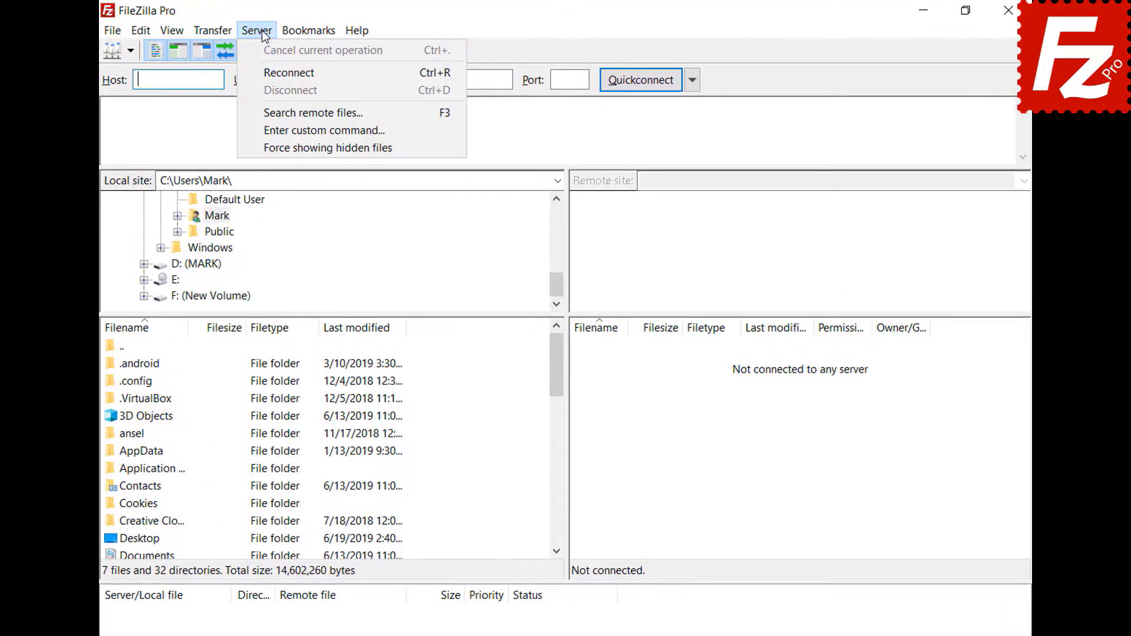
click(271, 69)
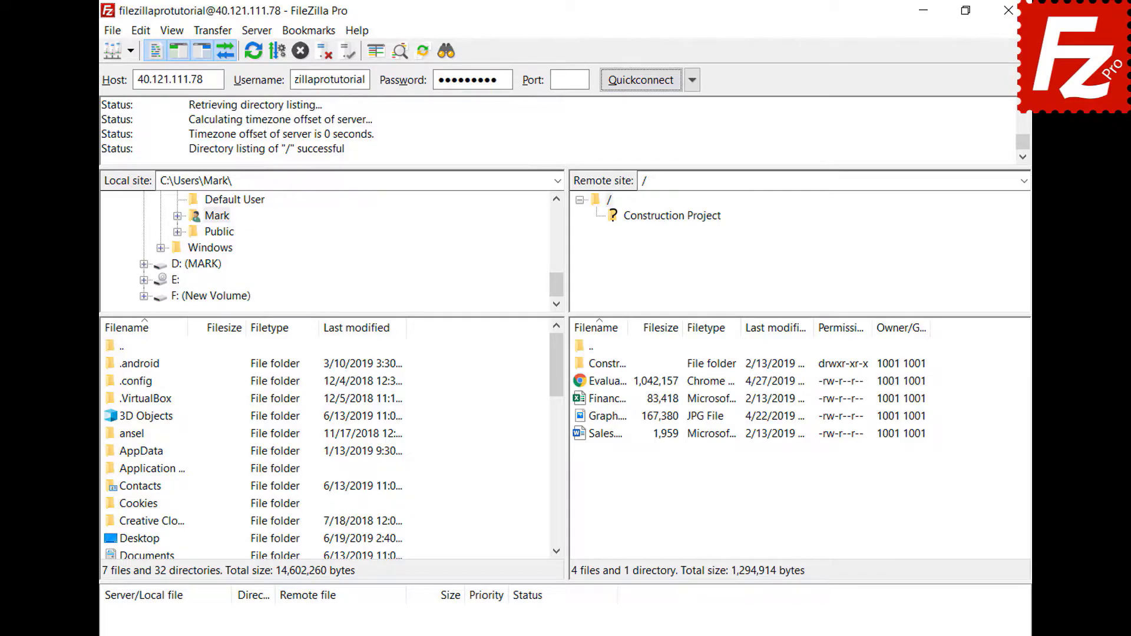
Step: Disconnect from the server, then reconnect to it again
click(256, 32)
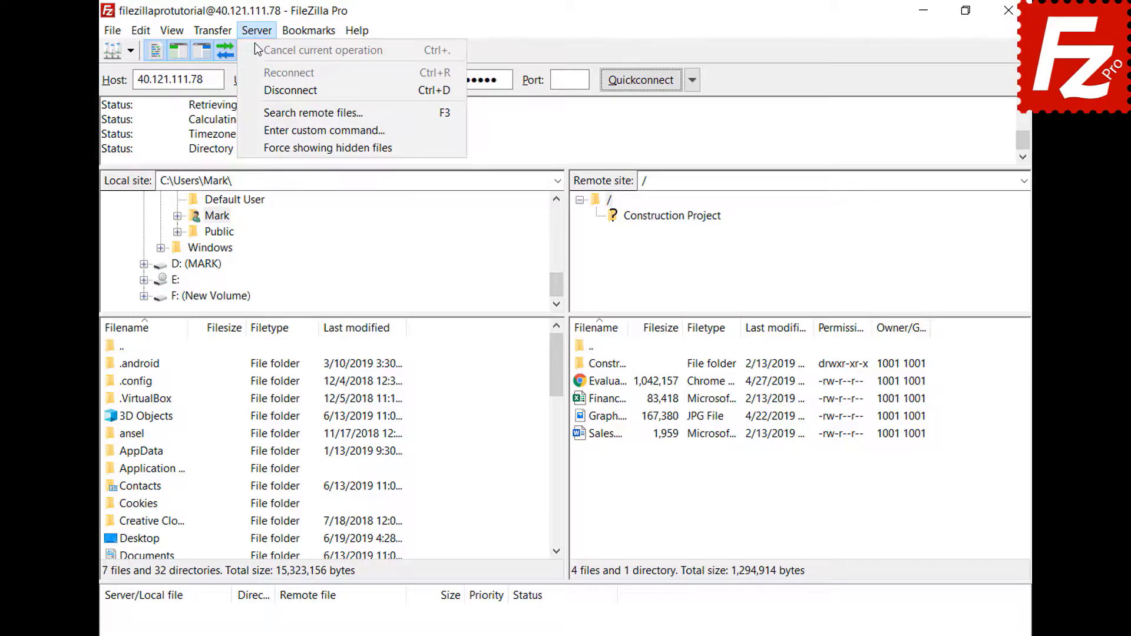
click(260, 89)
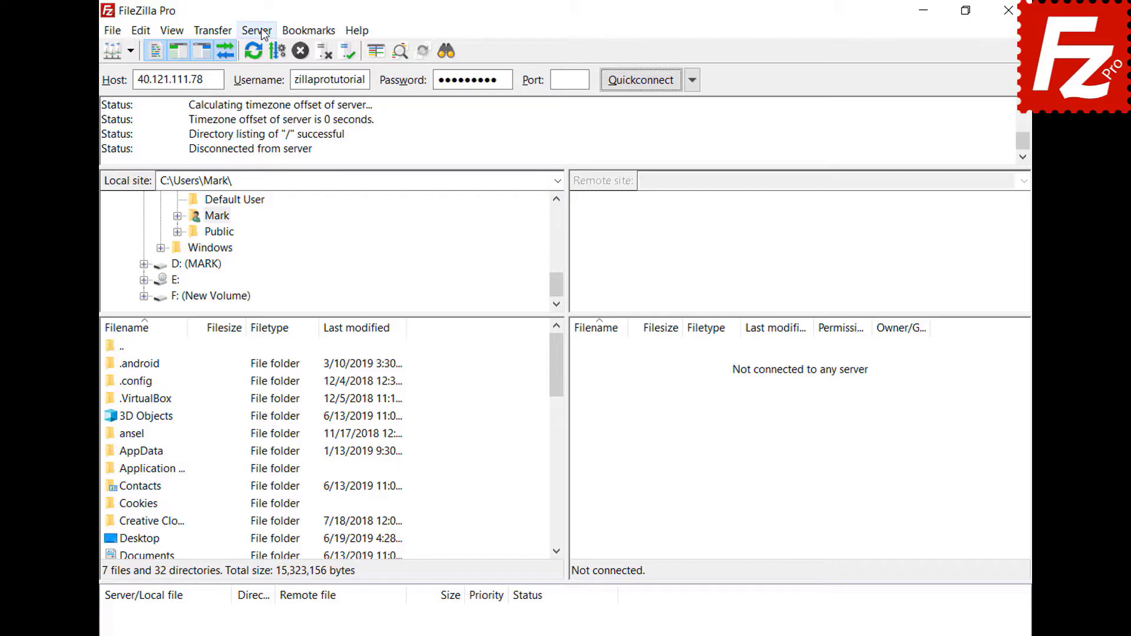
click(260, 31)
click(266, 70)
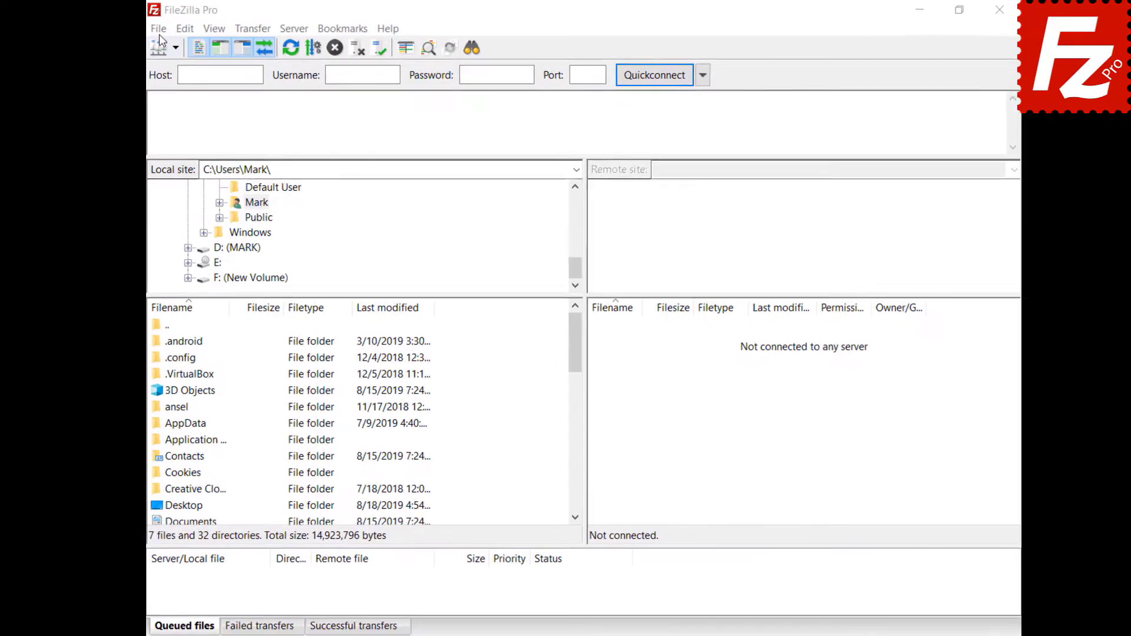
Step: Create a Site Manager entry named 'Google Drive' using the Google Drive protocol and the account e-mail as user
click(169, 30)
click(172, 44)
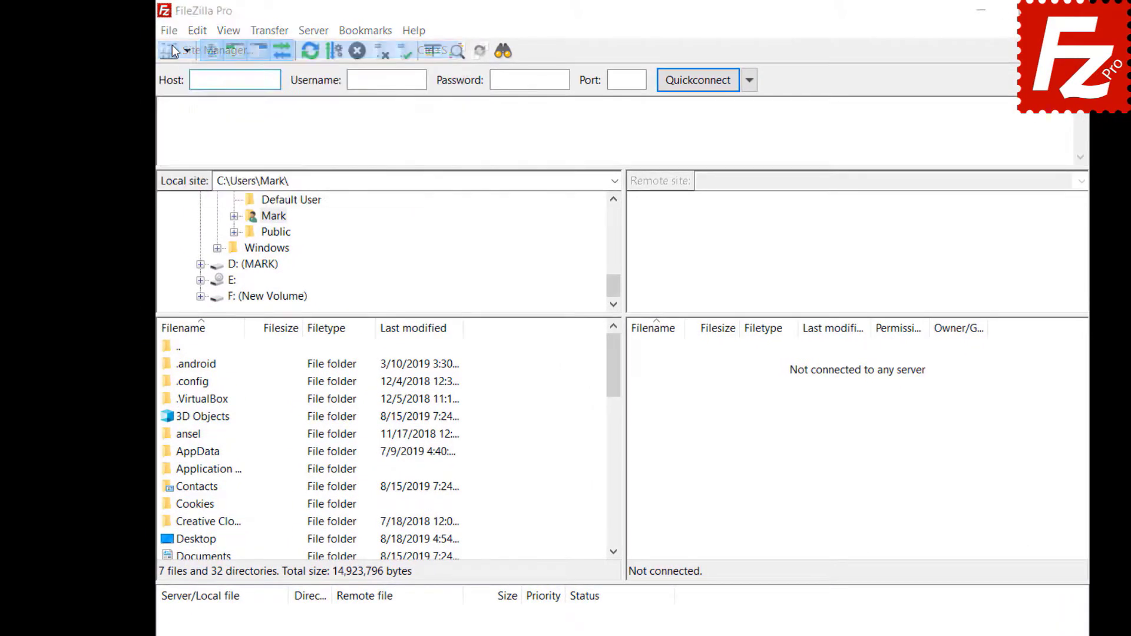
click(406, 455)
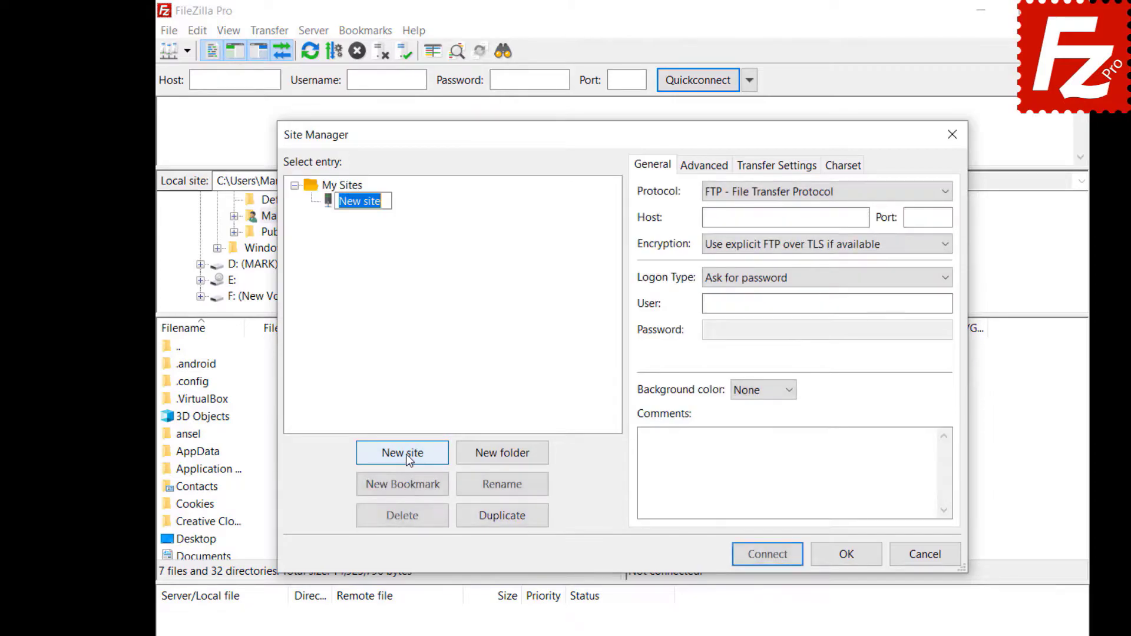
text(Google Drive)
click(938, 196)
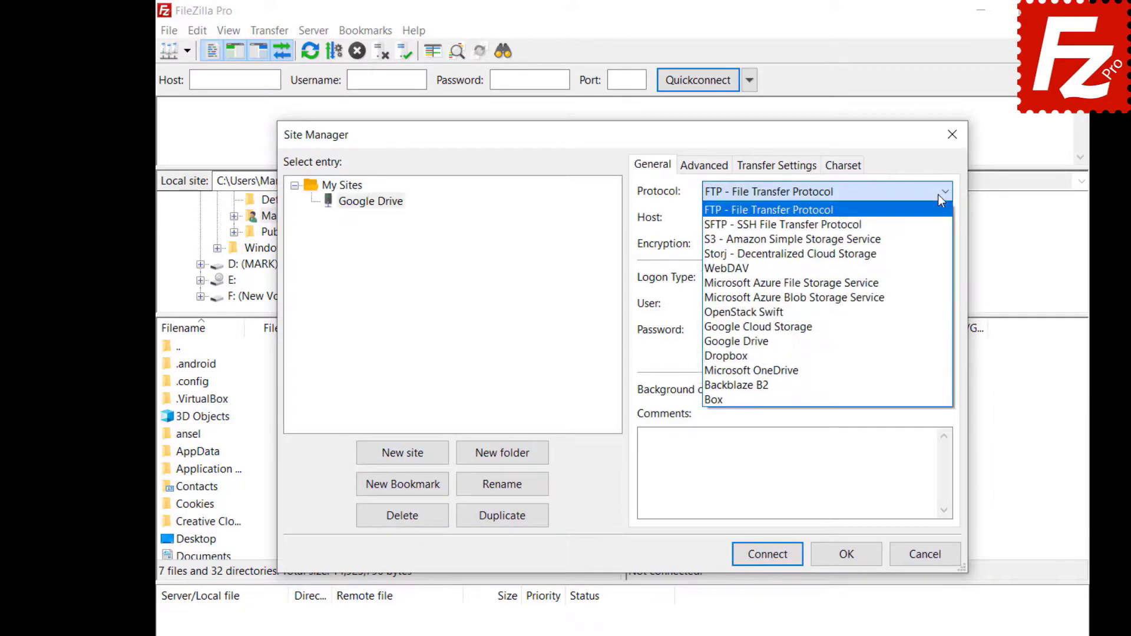
click(934, 341)
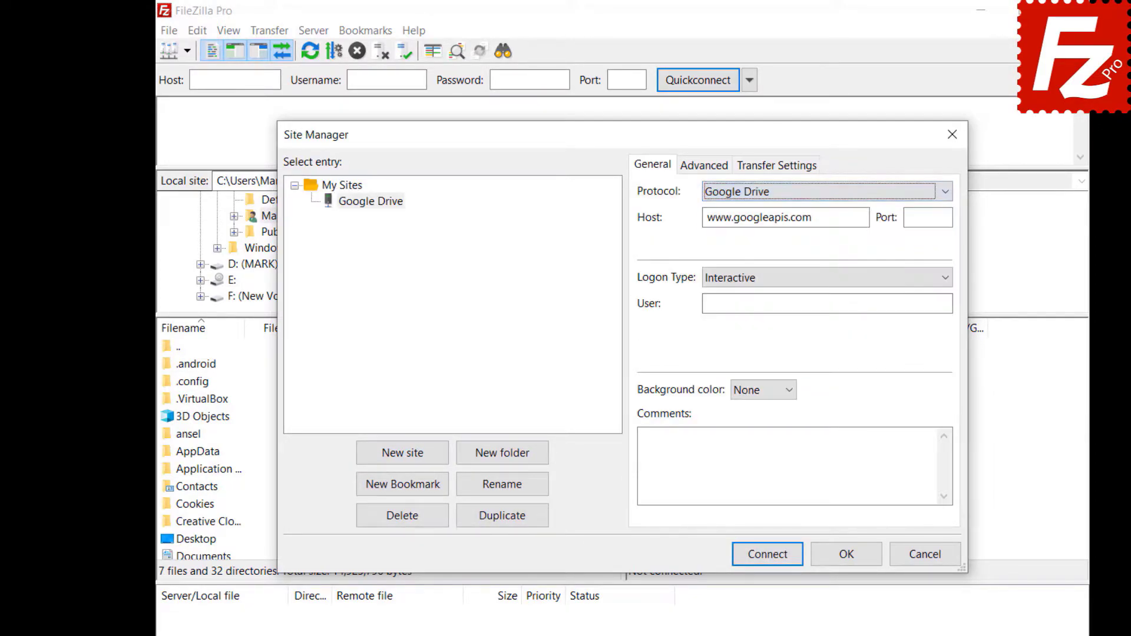
click(827, 304)
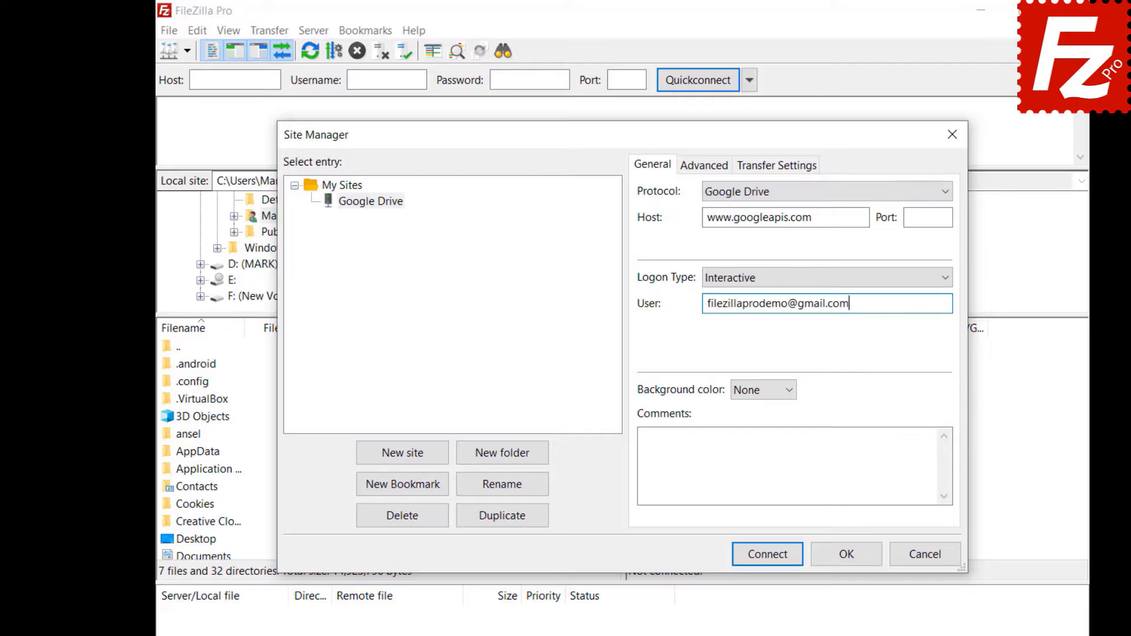
Step: Set the site's default local directory to the Construction Project folder
click(693, 169)
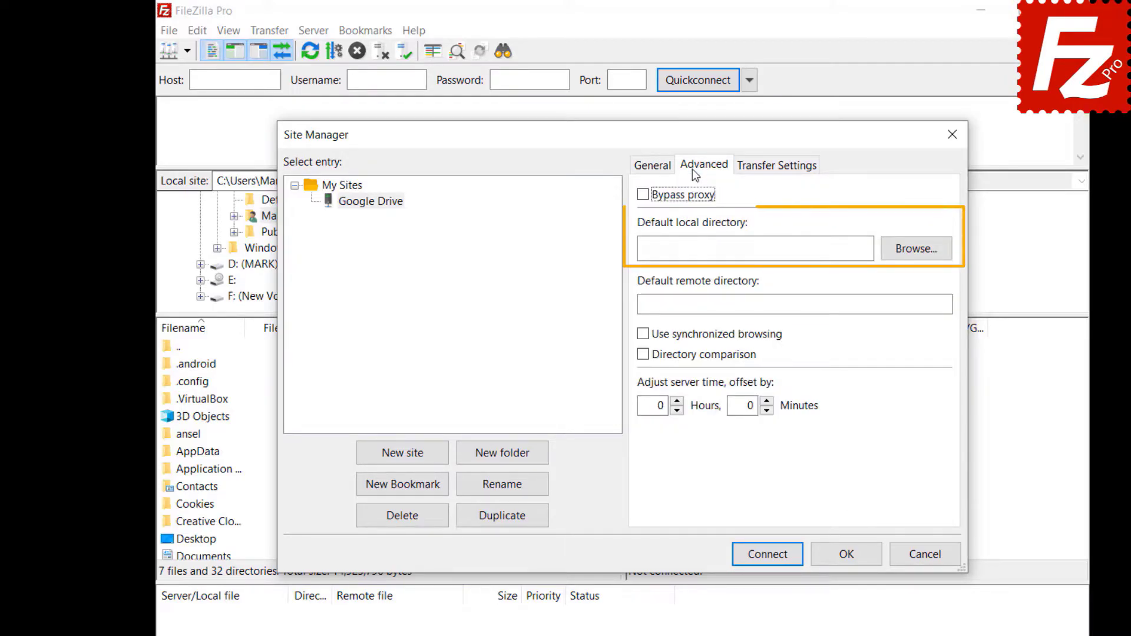
click(913, 258)
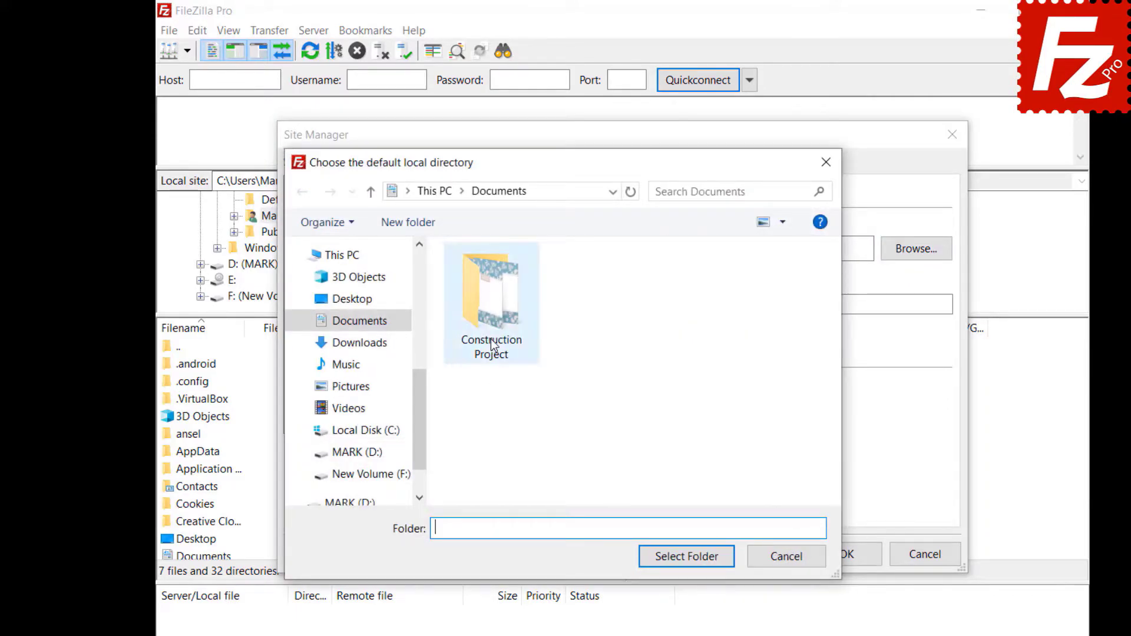
double_click(490, 342)
click(686, 556)
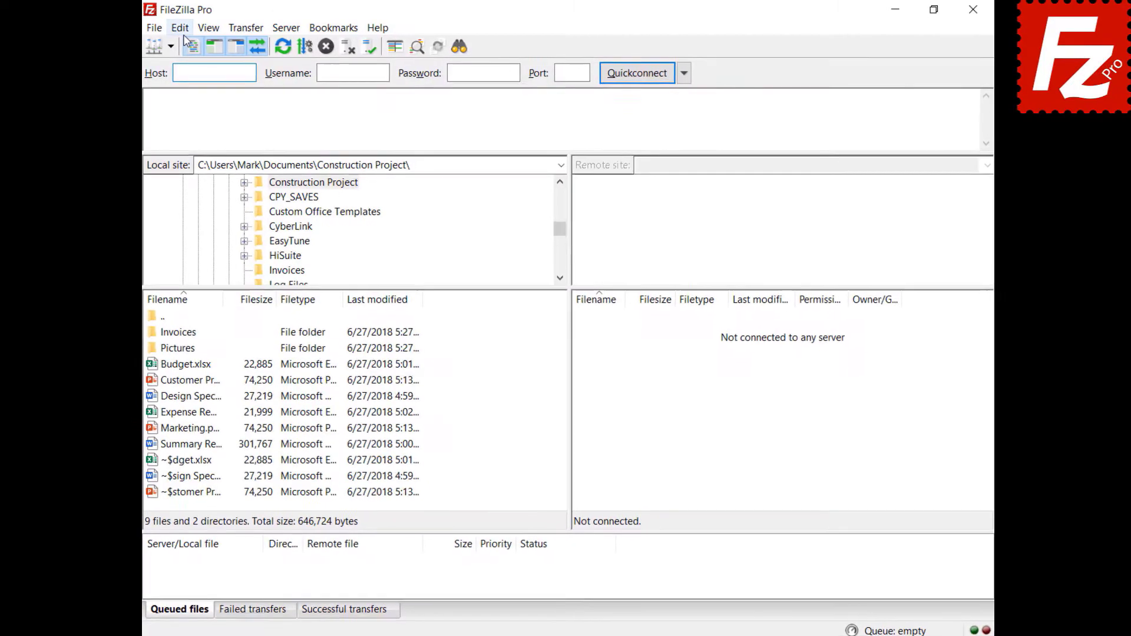
Step: On the Updates settings page, keep the check frequency at Once a week and review the version-type choices
click(190, 29)
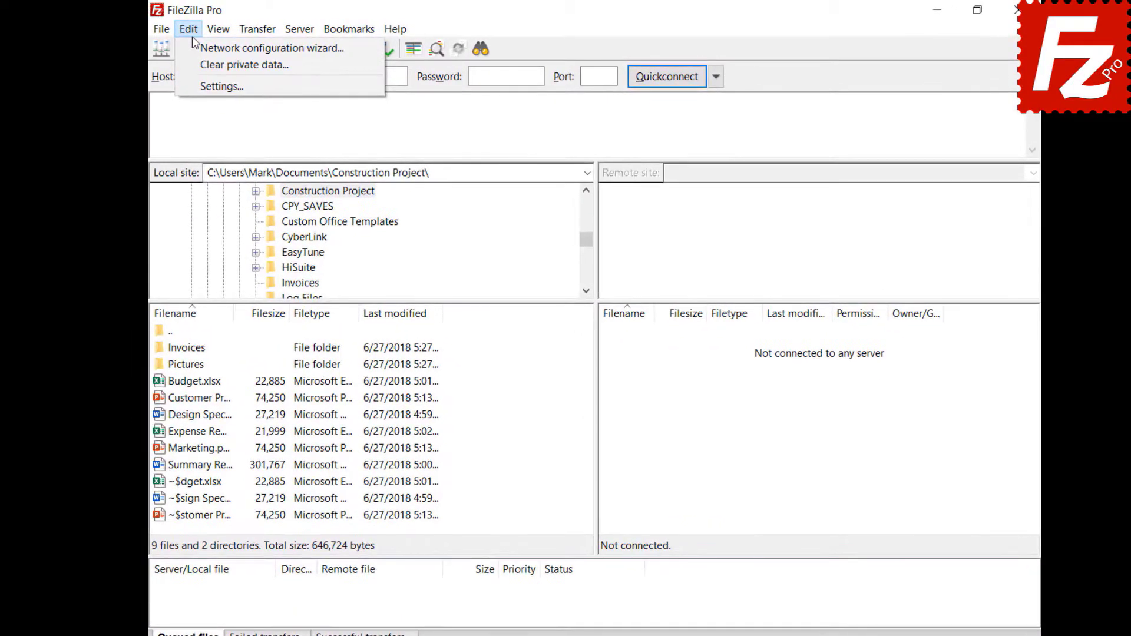
click(203, 78)
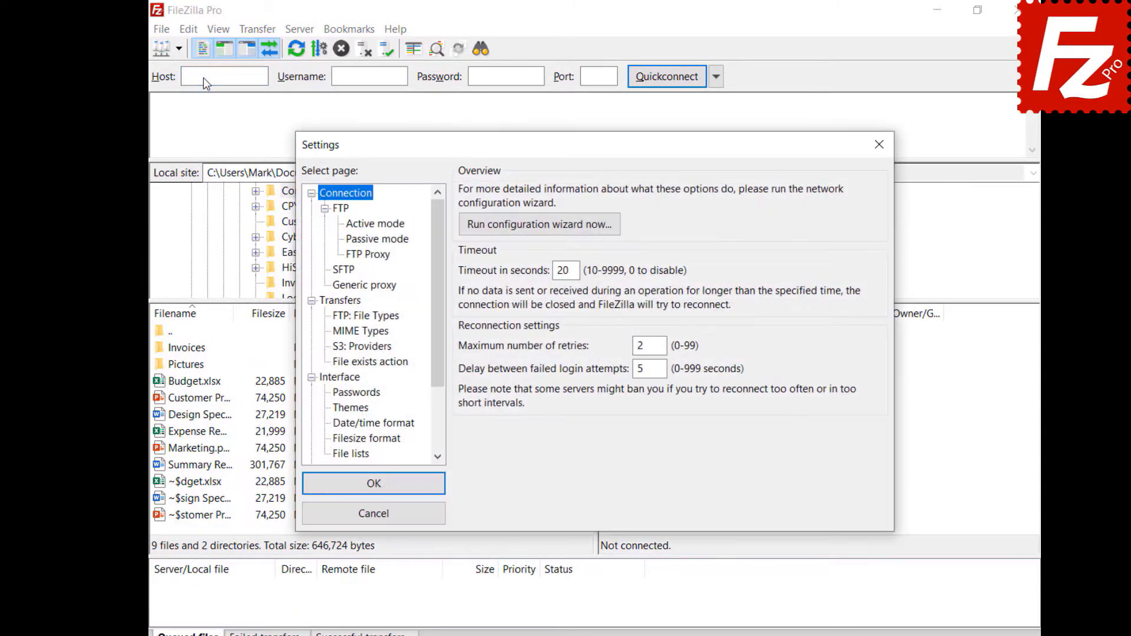
scroll(330, 427, down, 2)
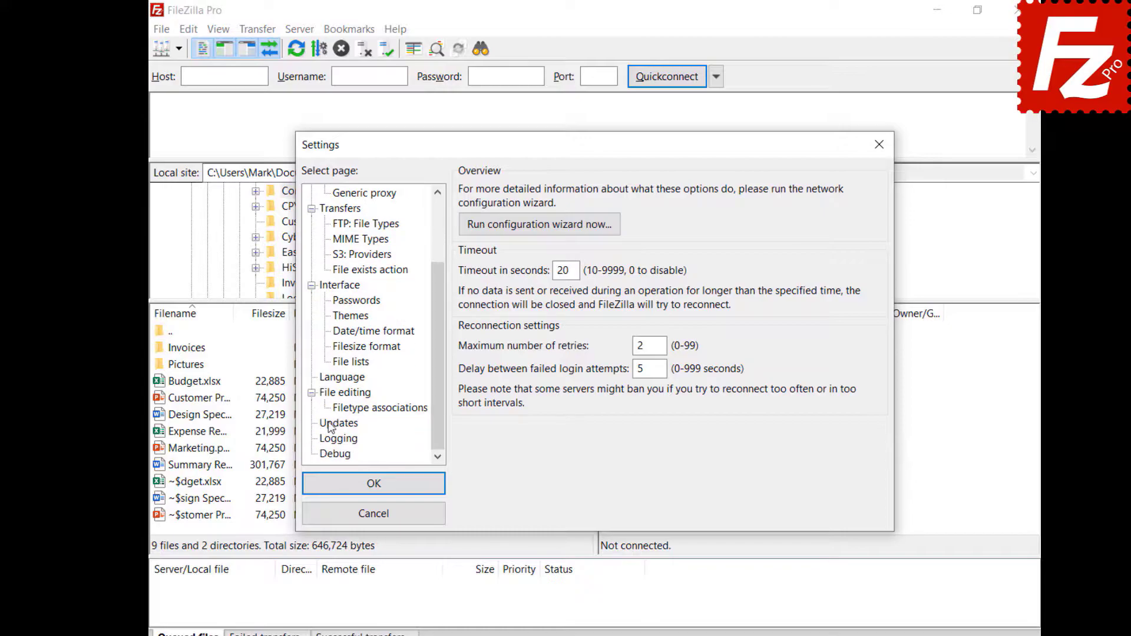
click(330, 424)
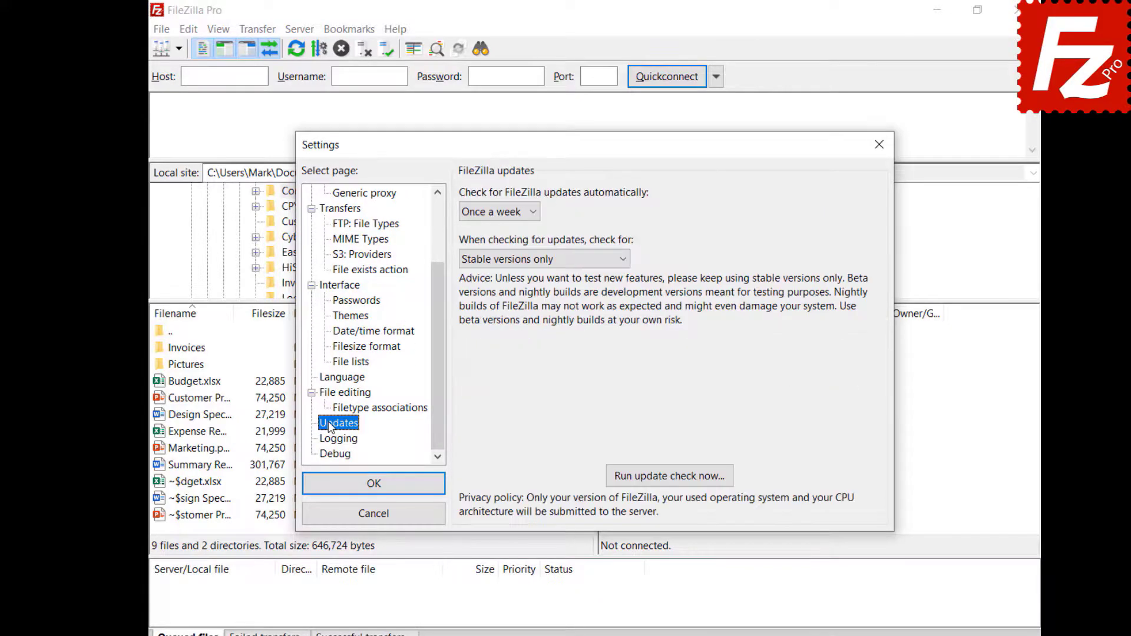
click(533, 213)
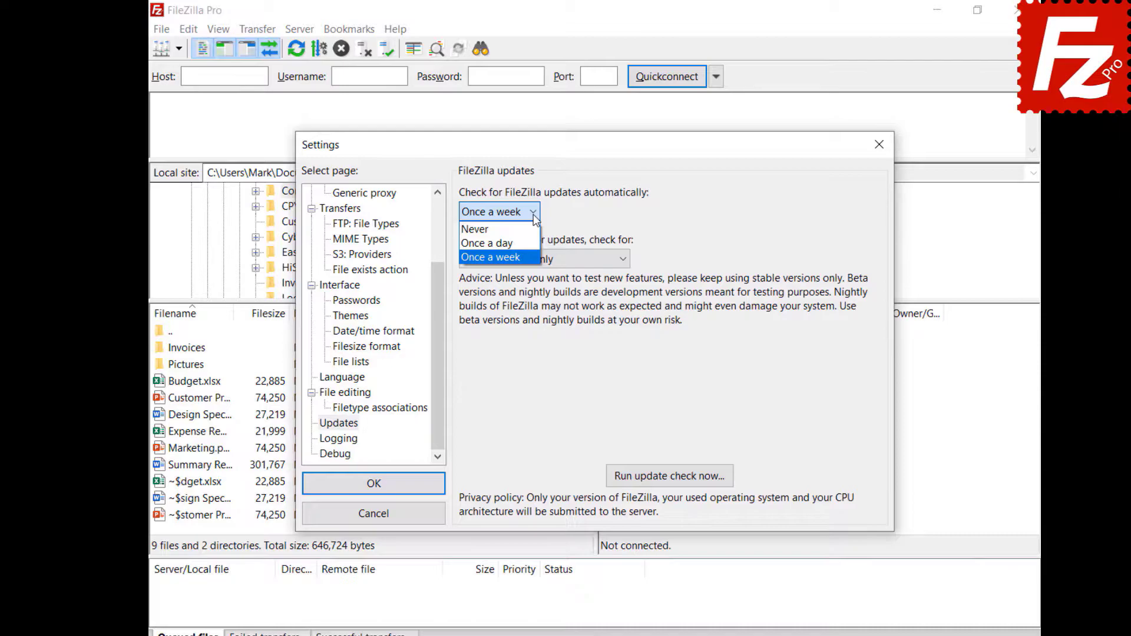
click(533, 213)
click(623, 259)
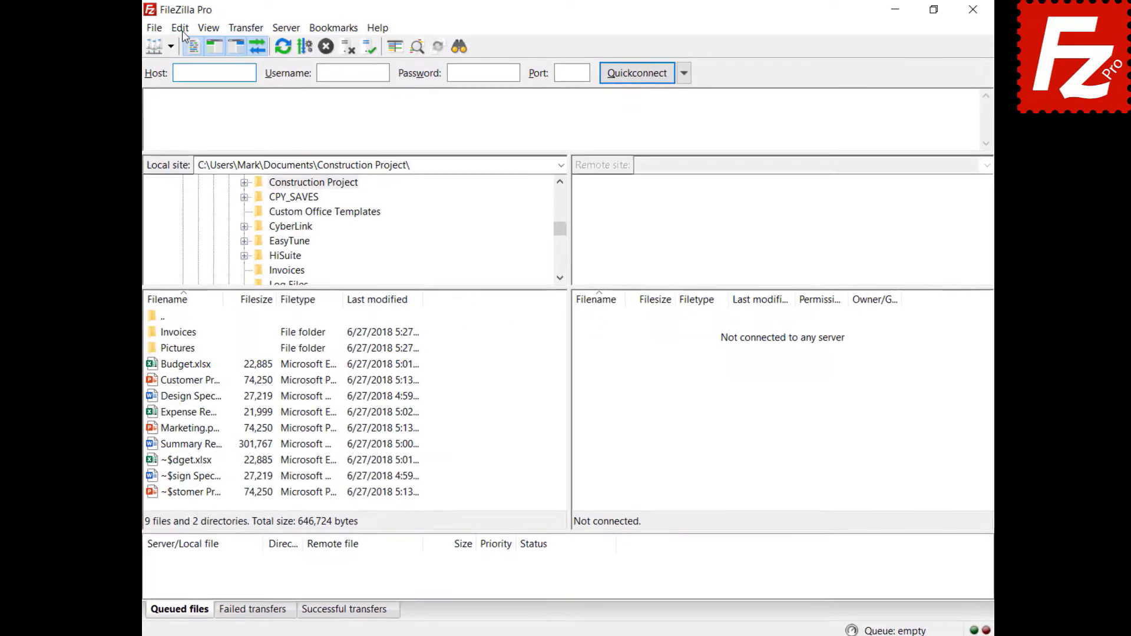
Step: In the Active mode settings, limit FileZilla's local ports to the range 6000–7000
click(182, 29)
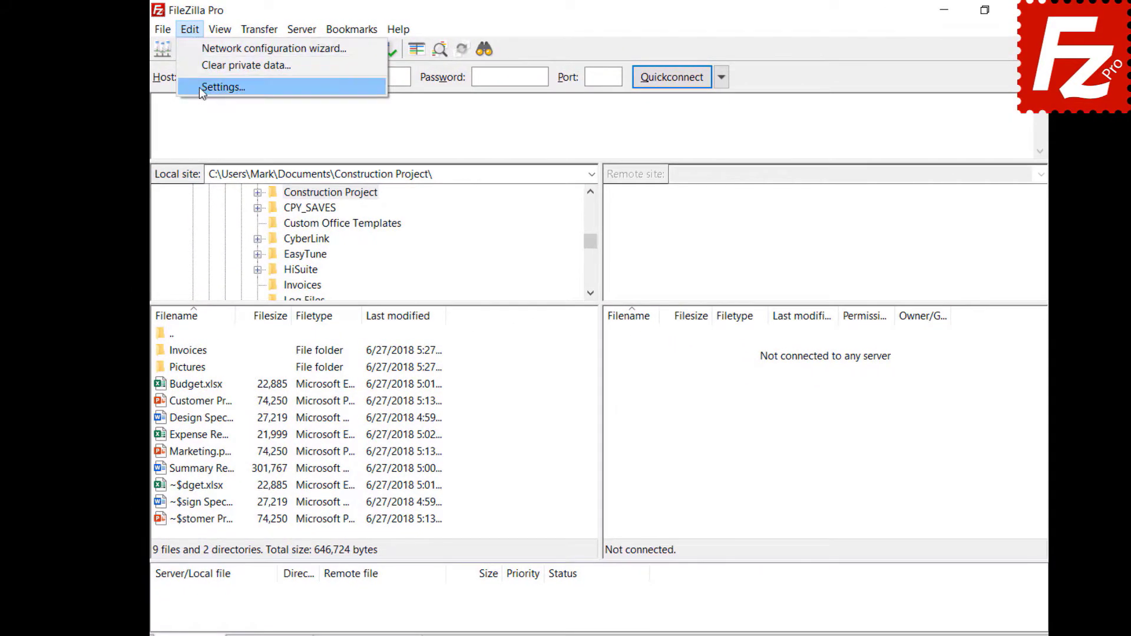
click(188, 82)
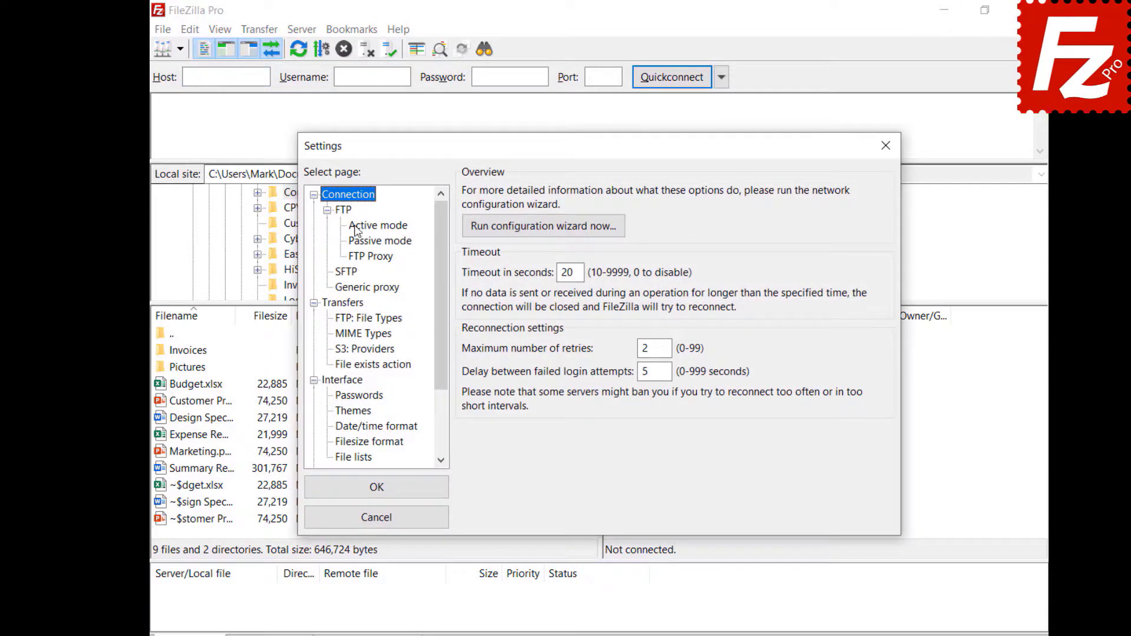
click(356, 229)
click(467, 194)
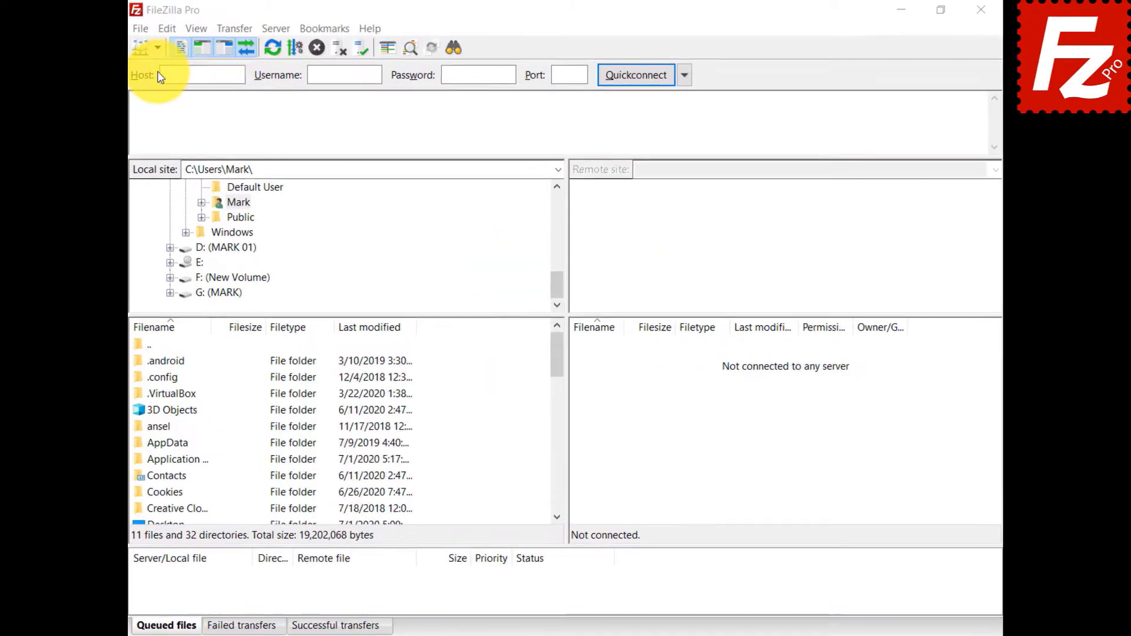
Step: Create a new folder named 'Google Drive' in the Site Manager's site list
click(106, 54)
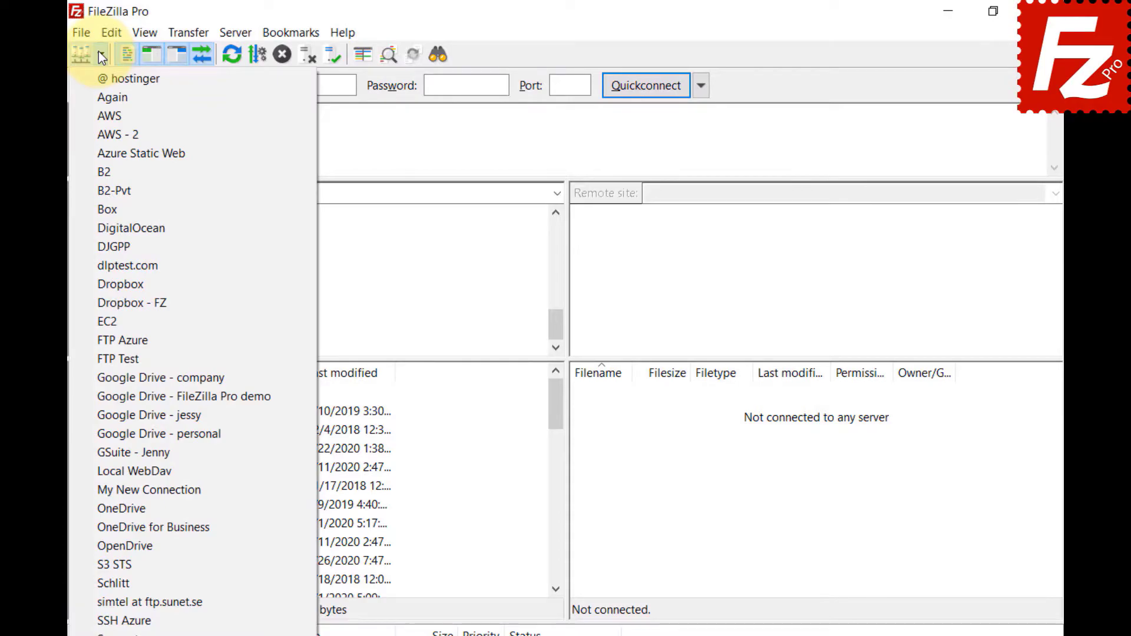
click(84, 29)
click(82, 33)
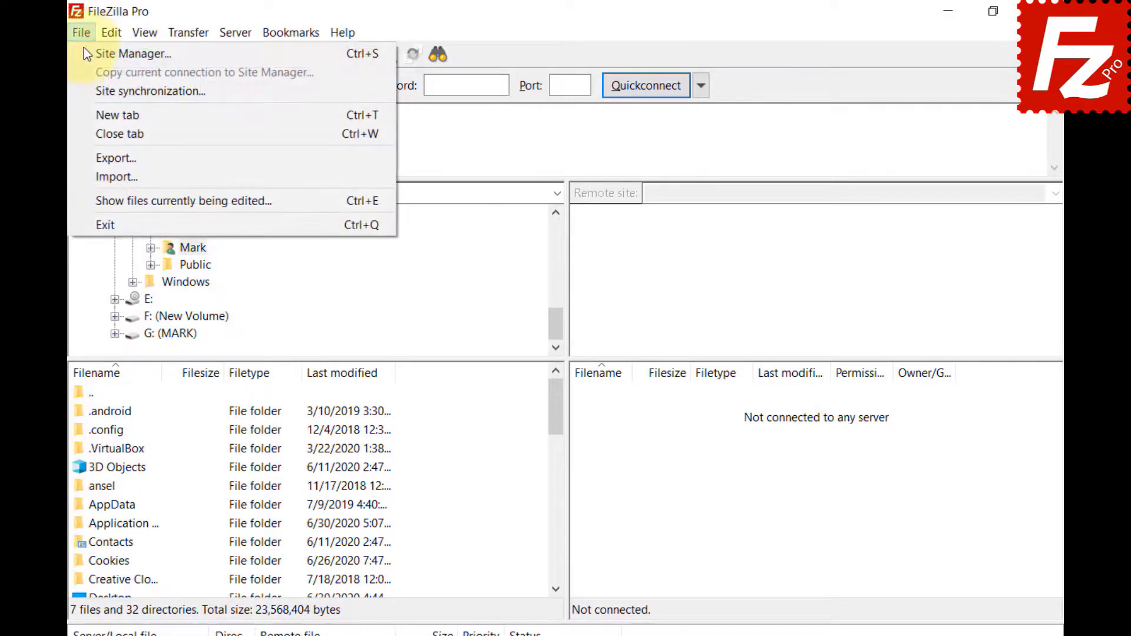
click(88, 53)
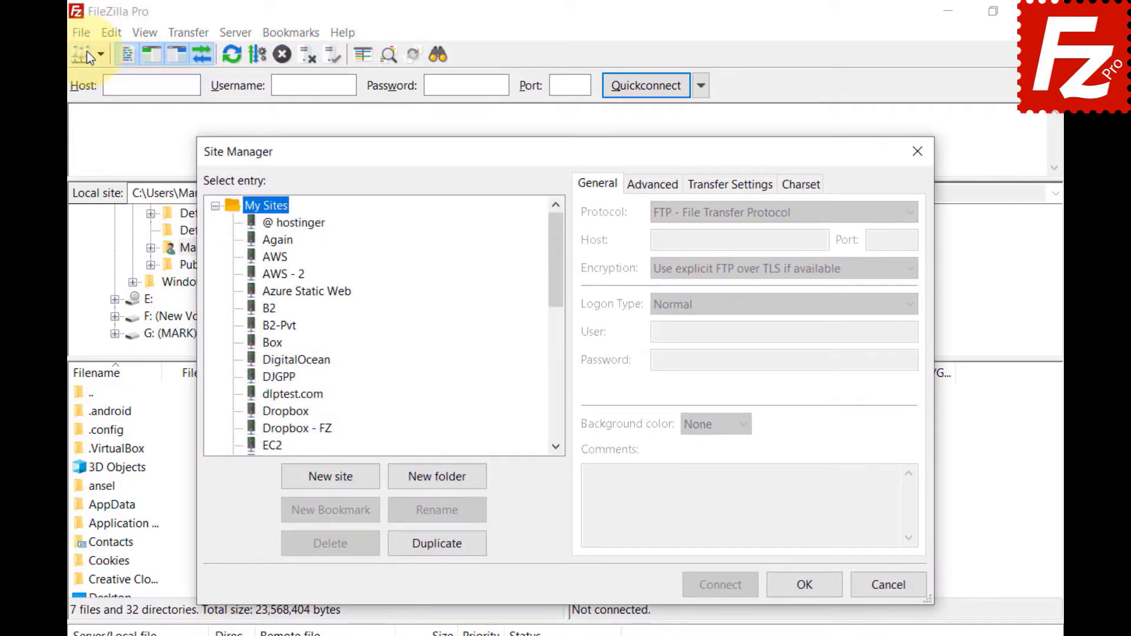
click(441, 483)
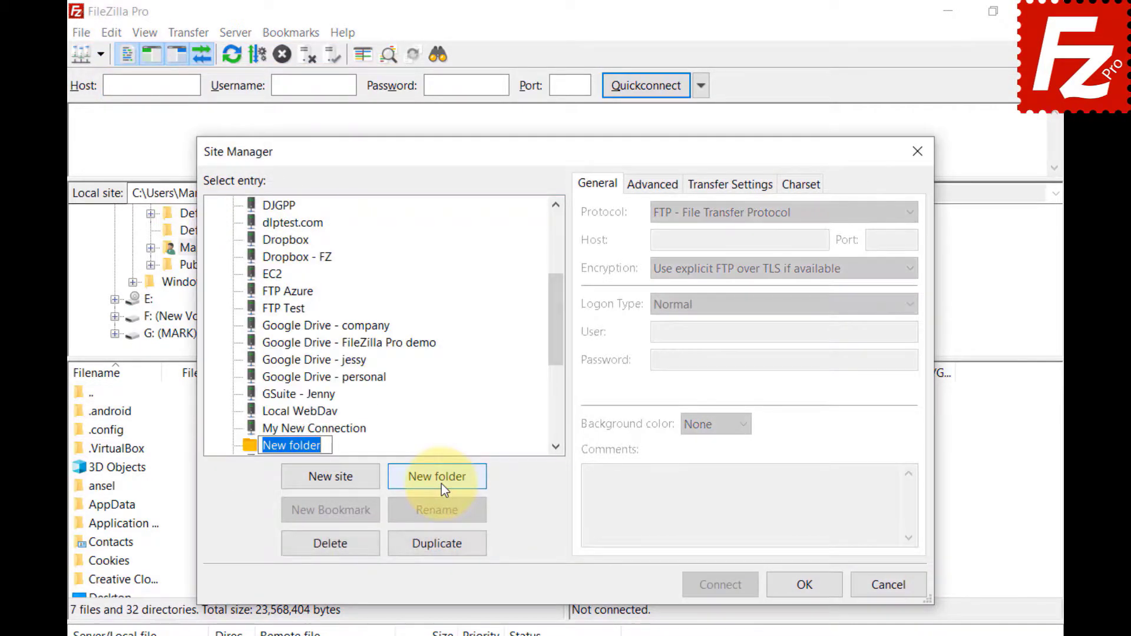
text(Google Drive)
key(Return)
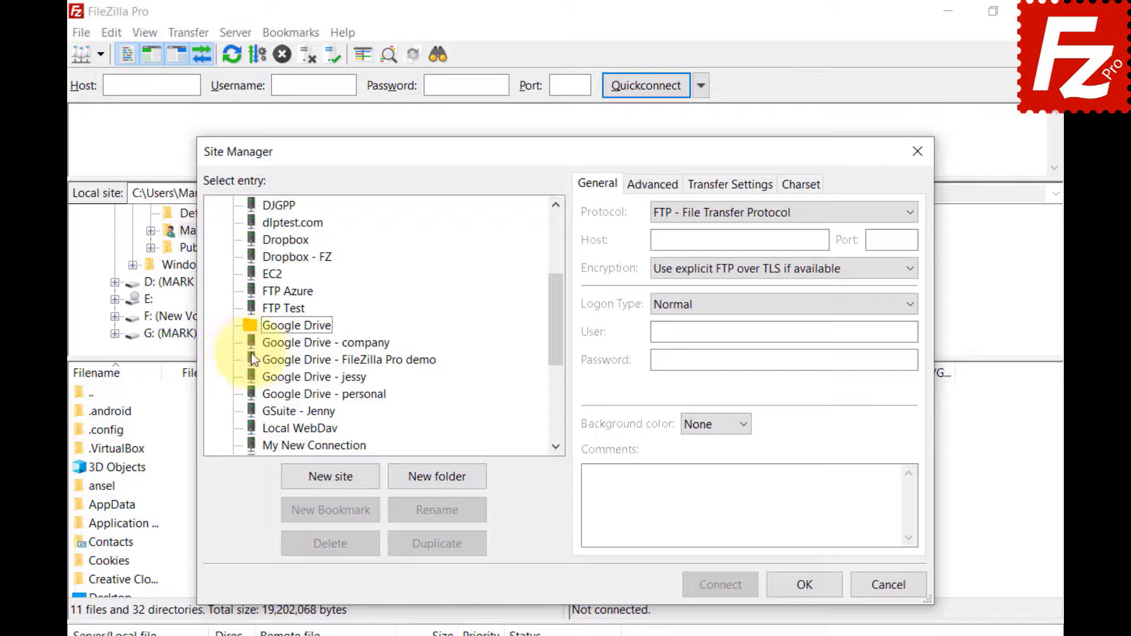
Step: Select the four Google Drive sites and move them into the Google Drive folder
click(271, 350)
shift+click(271, 366)
shift+click(275, 373)
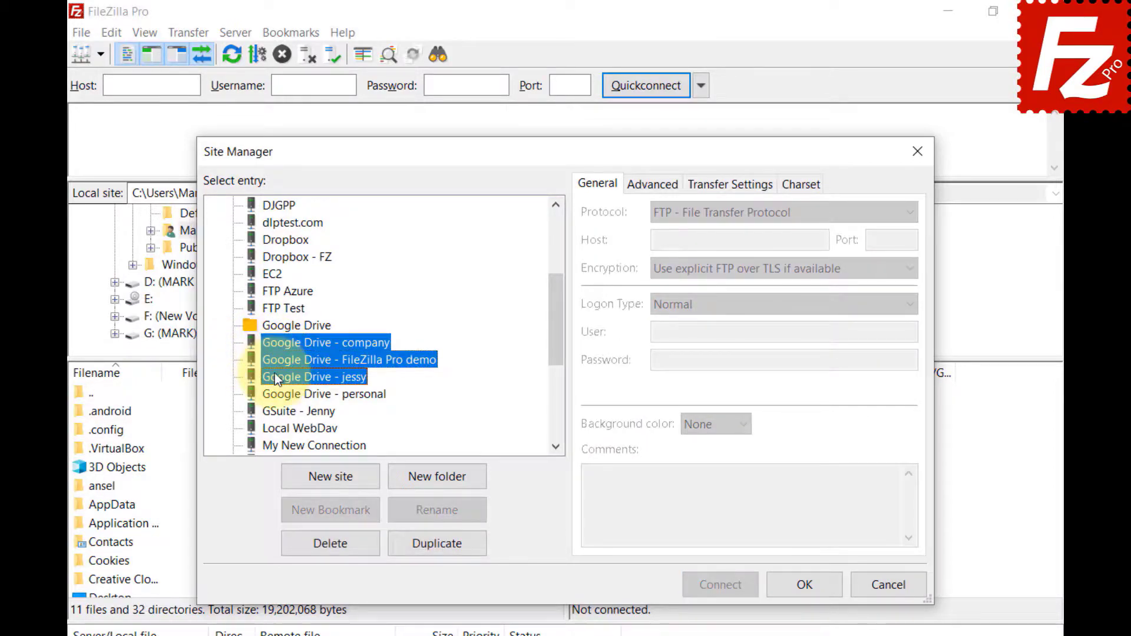
shift+click(278, 394)
drag(277, 394, 277, 326)
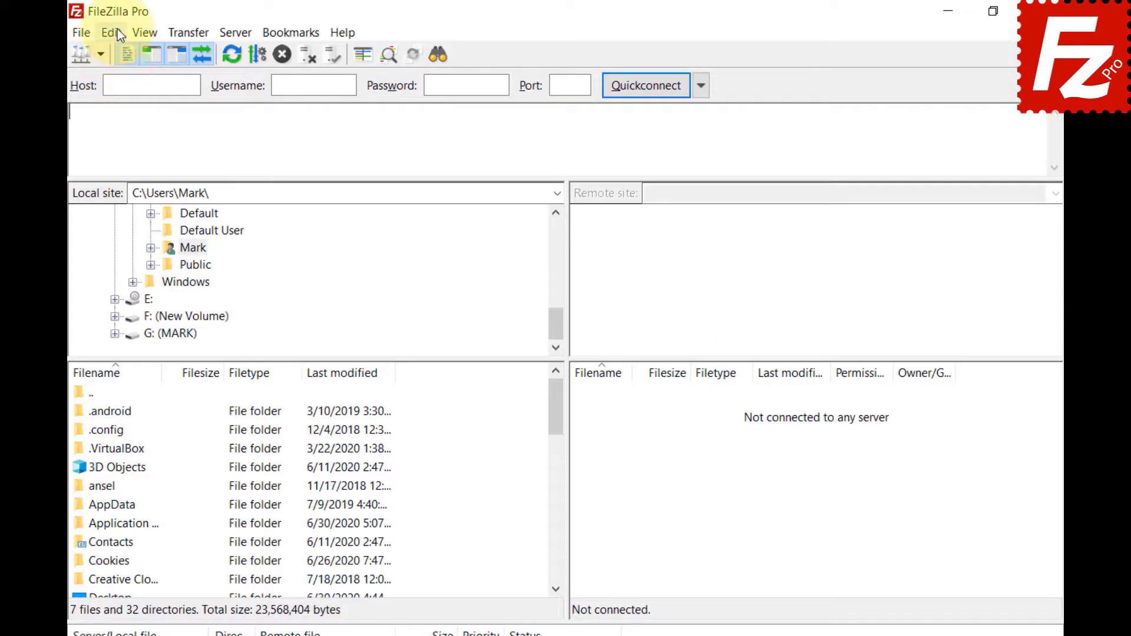
Step: In the File lists settings, set Sorting mode to 'Sort directories inline'
click(117, 33)
click(132, 95)
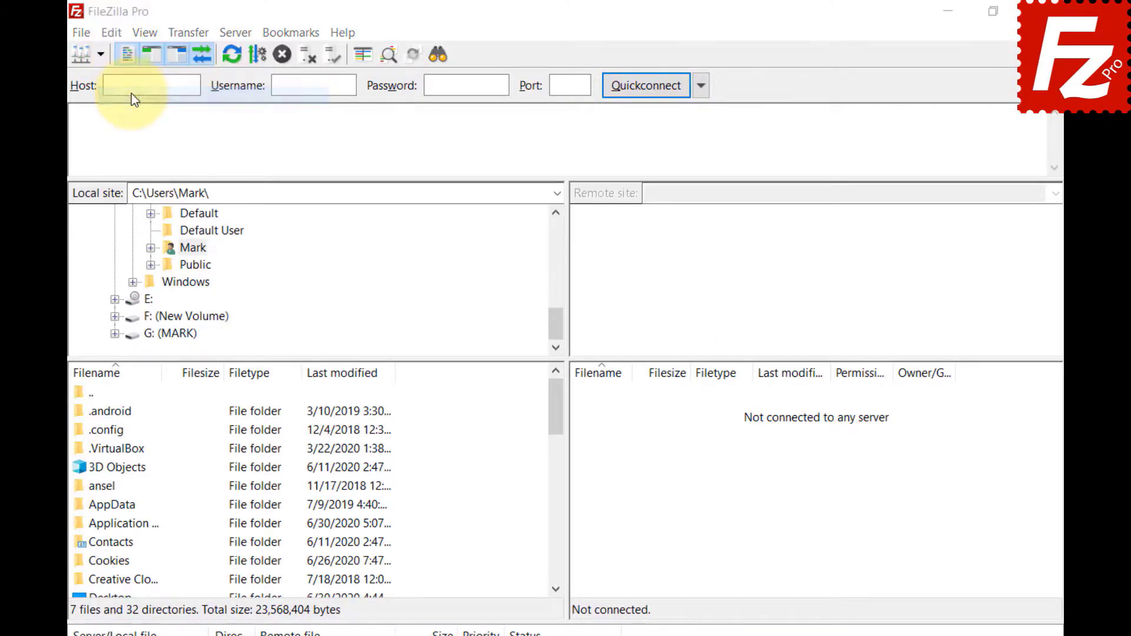
click(294, 411)
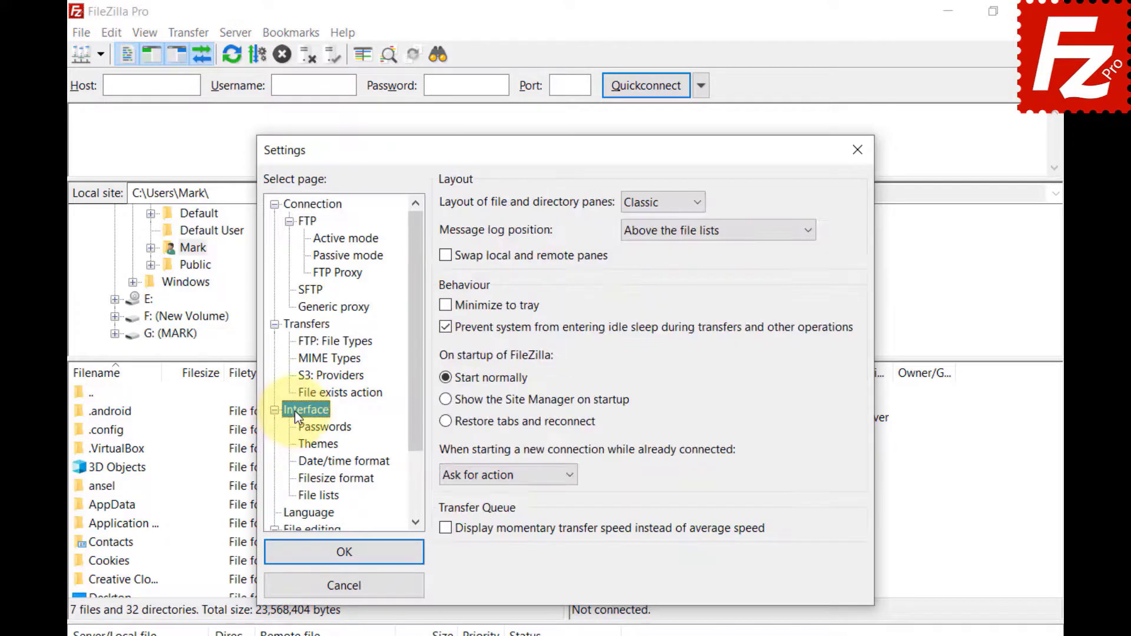
click(303, 495)
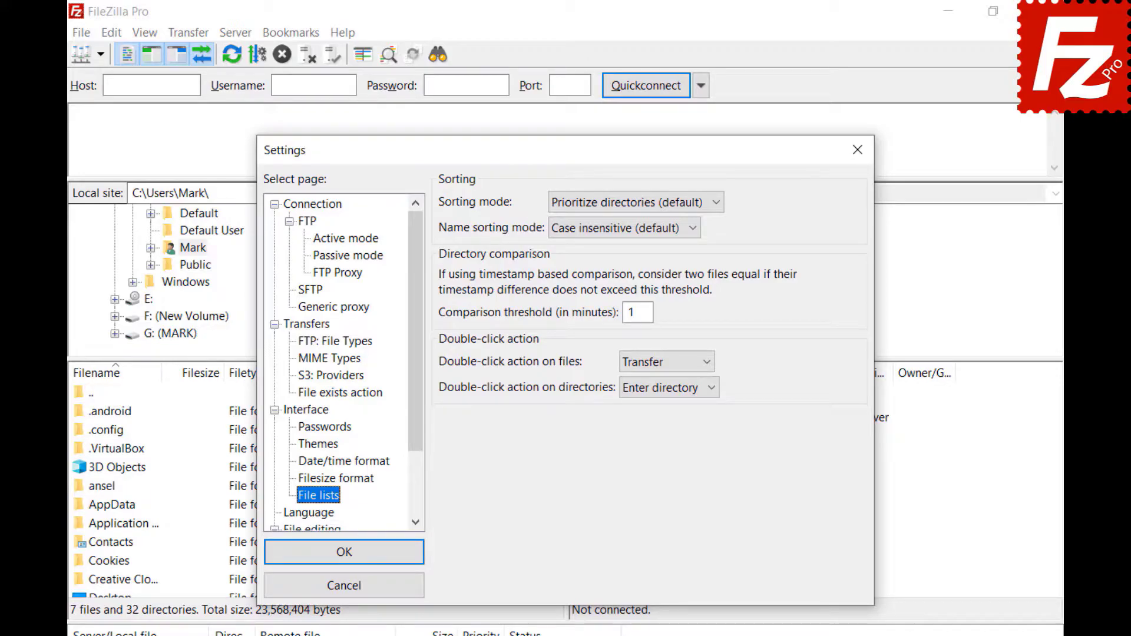
click(715, 200)
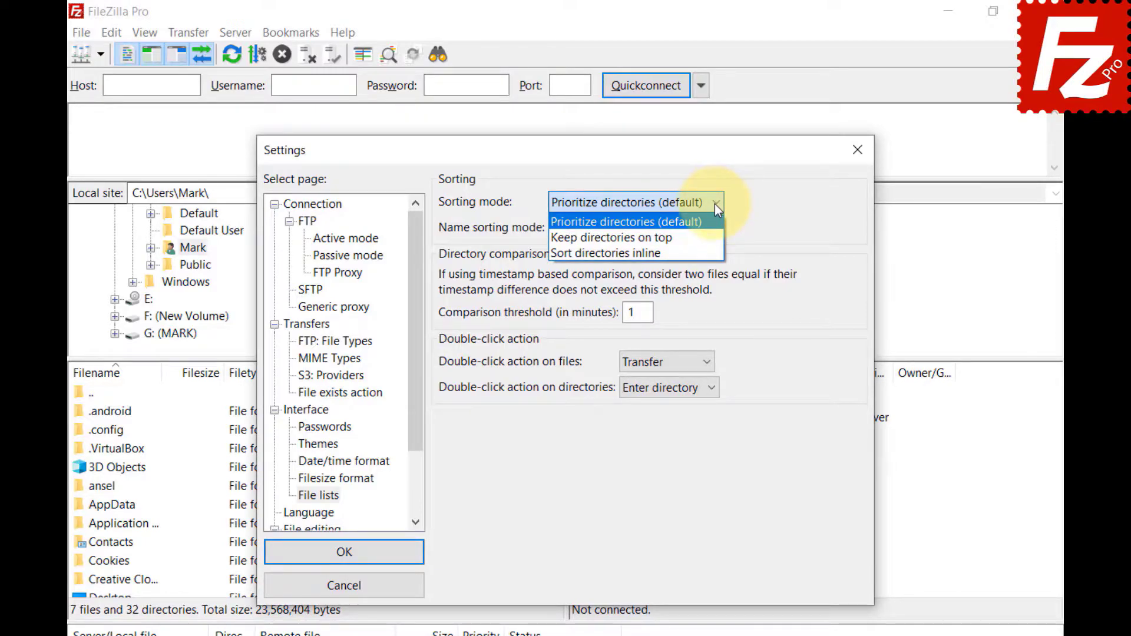
click(715, 236)
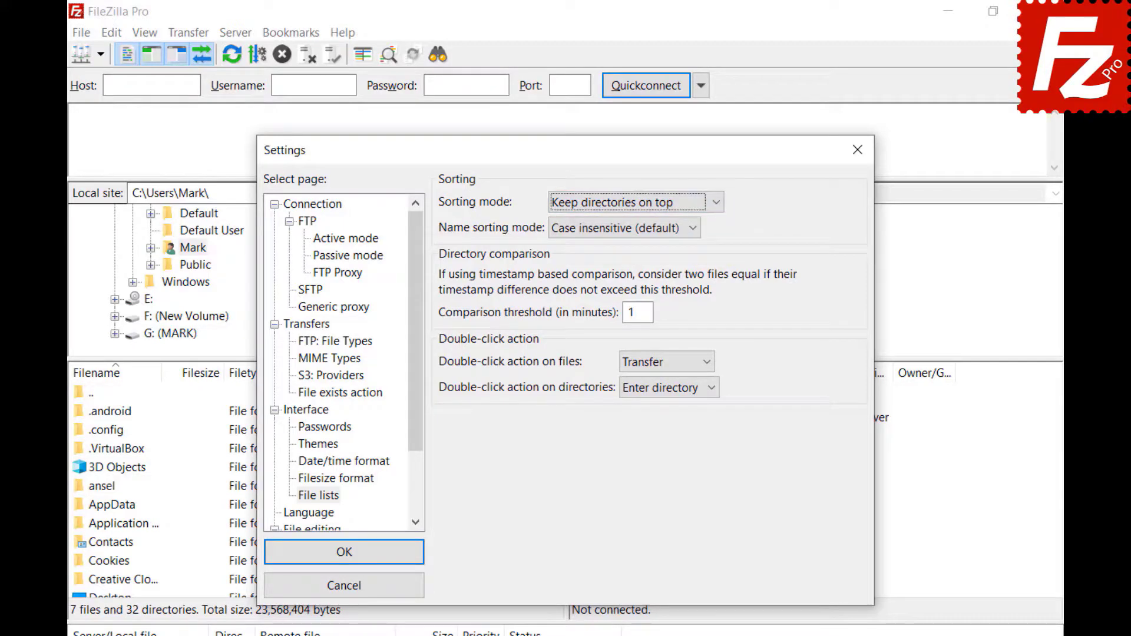
click(715, 202)
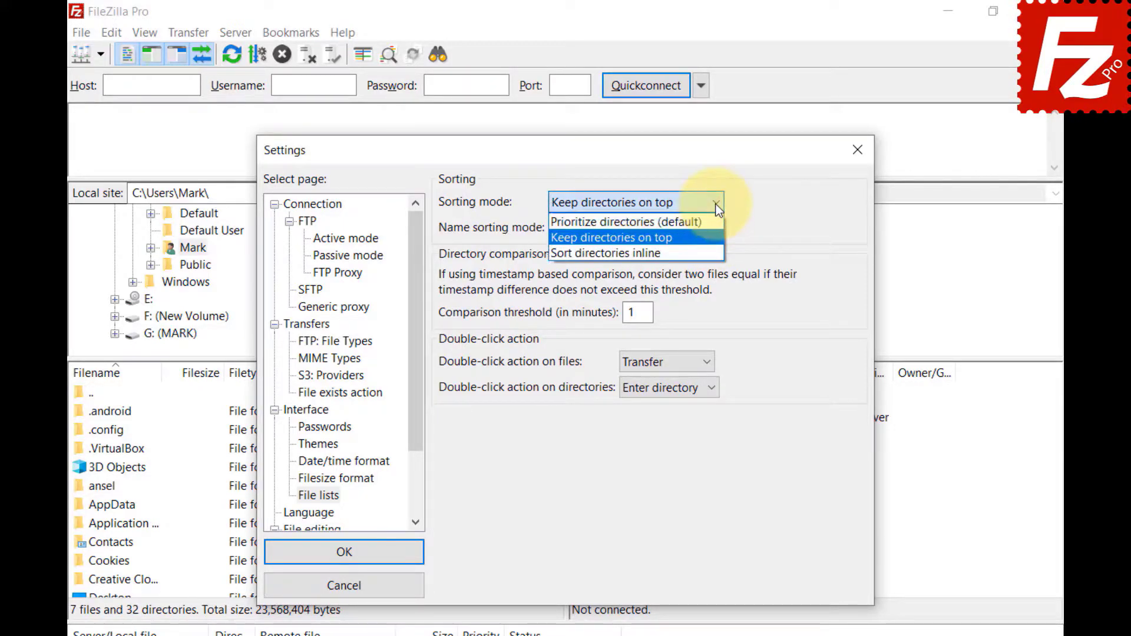
click(723, 252)
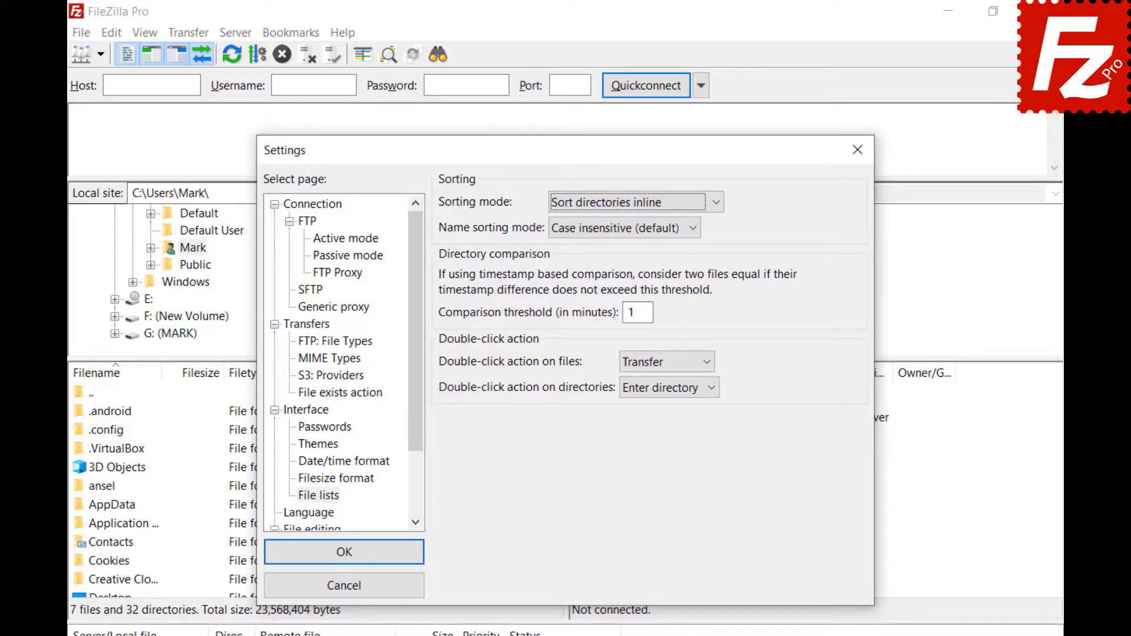
Step: Set the Name sorting mode to 'Natural sort'
click(694, 230)
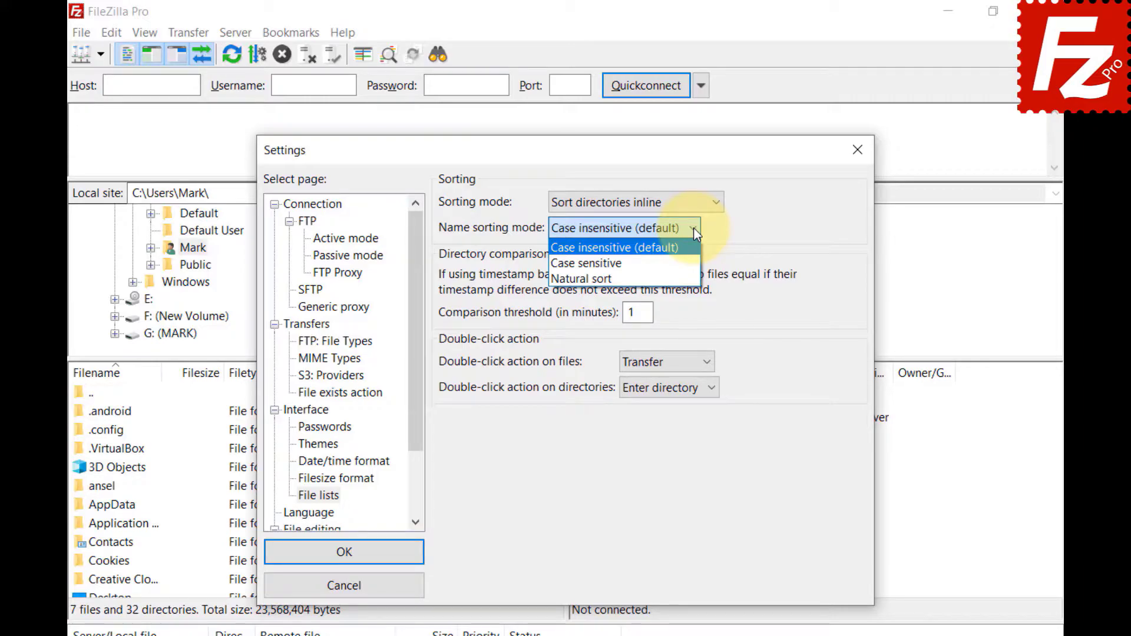
click(592, 263)
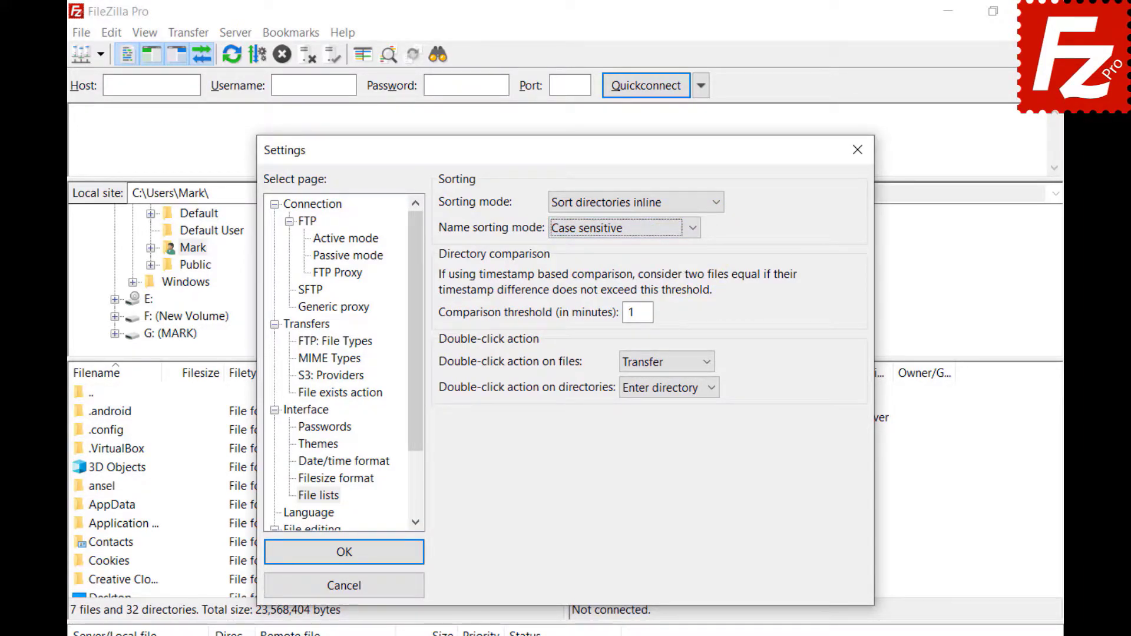
click(692, 228)
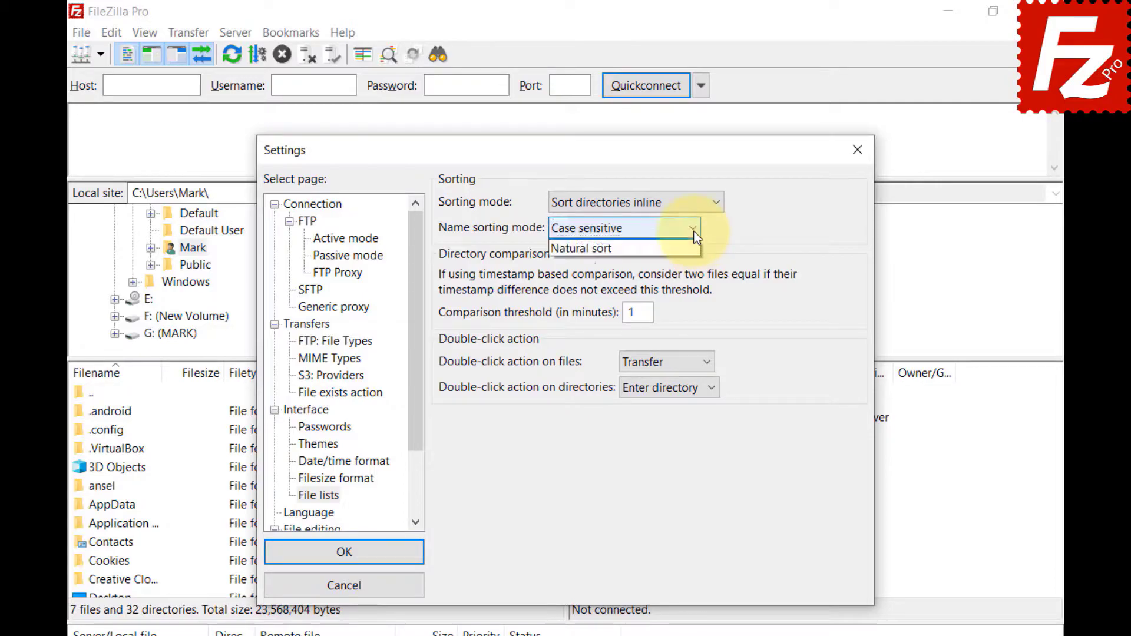
click(677, 278)
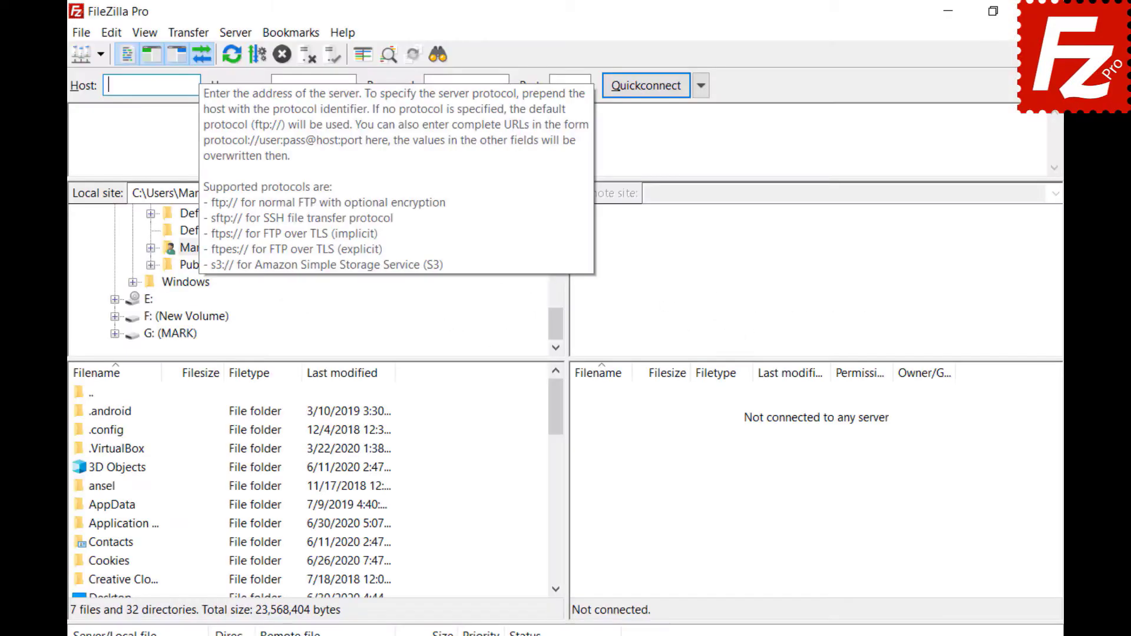
Step: Quick-connect to 40.121.111.78 using the tutorial account's username and password
text(40.121.111.78)
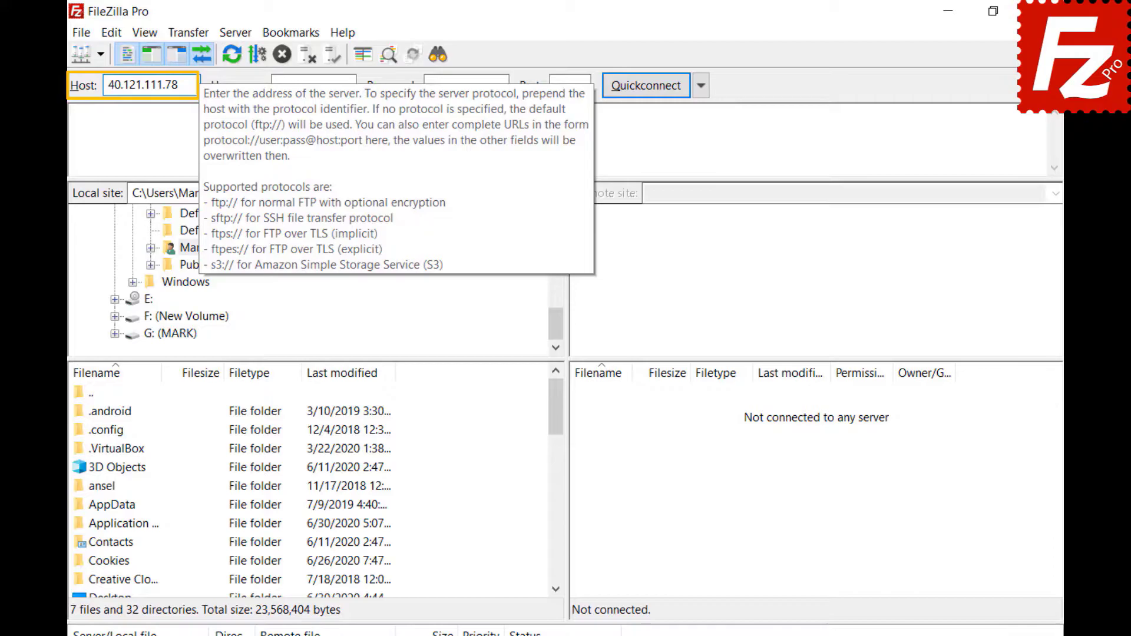
key(Tab)
text(zillaprotutorial)
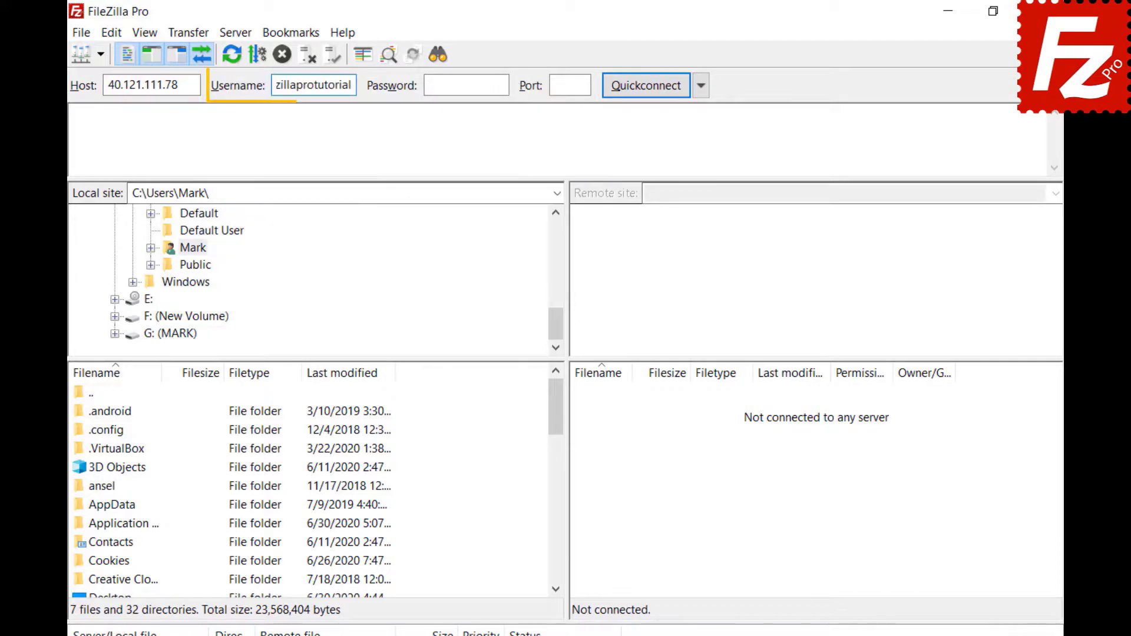
key(Tab)
key(ctrl+v)
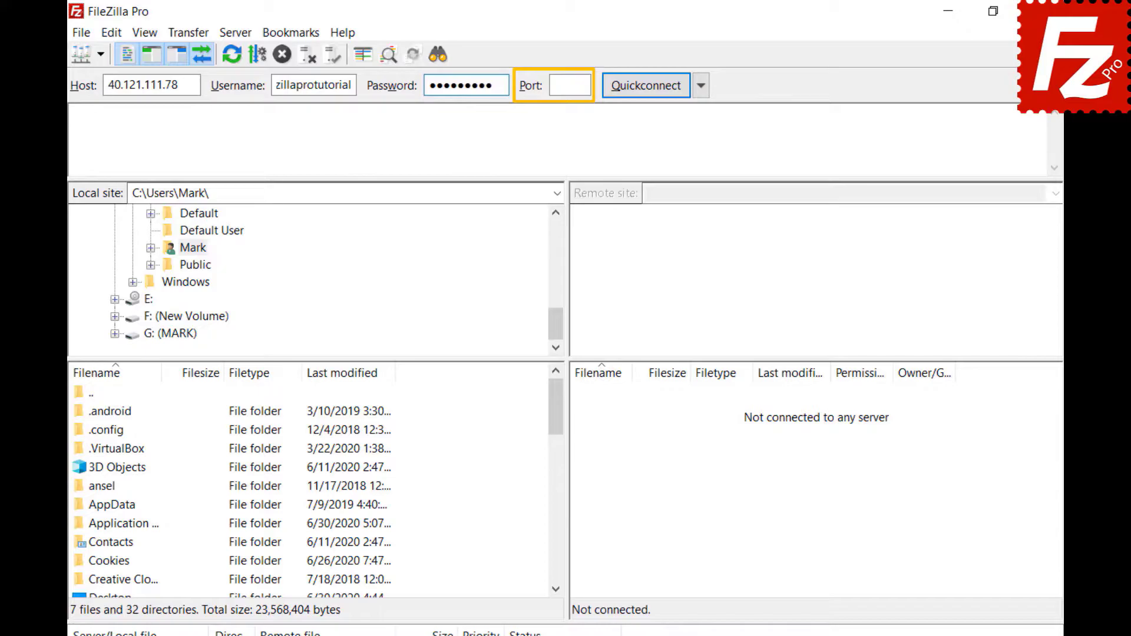
click(649, 85)
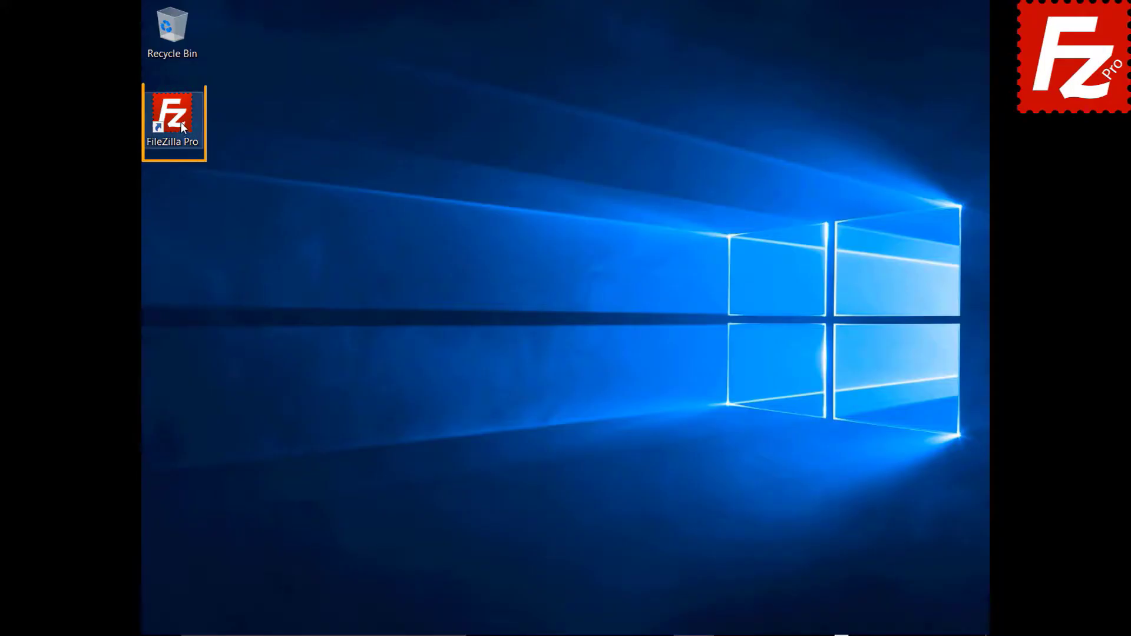
Step: Launch FileZilla Pro from its desktop shortcut and open the Site Manager
double_click(179, 122)
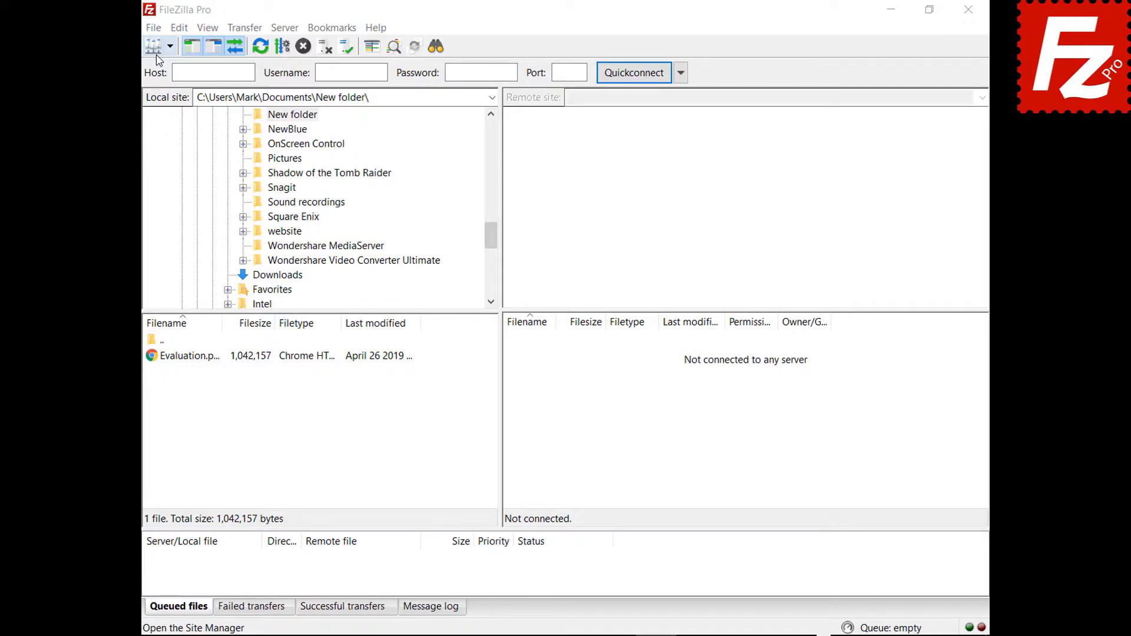
click(154, 28)
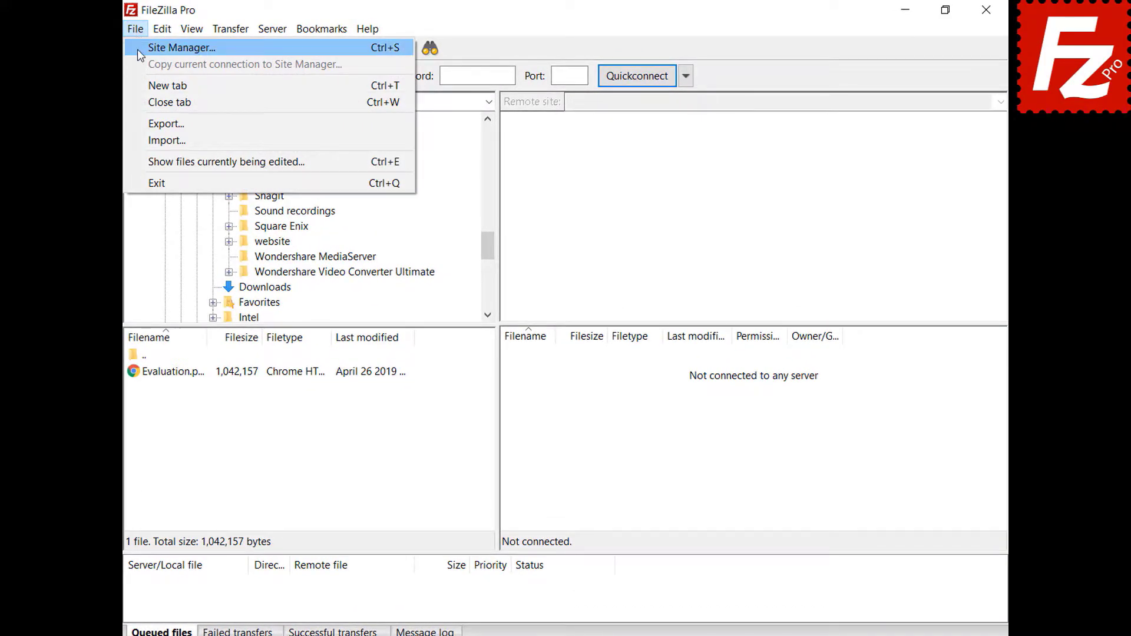
click(137, 48)
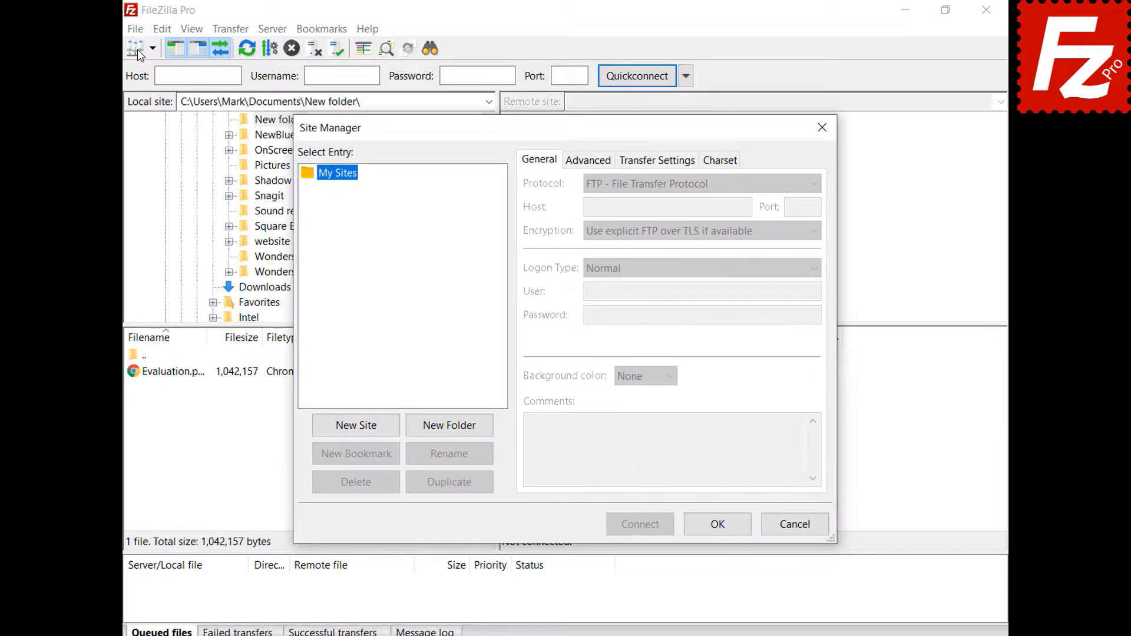
Step: Add a new site named 'My Server' with host 40.121.111.78 and port 21
click(359, 426)
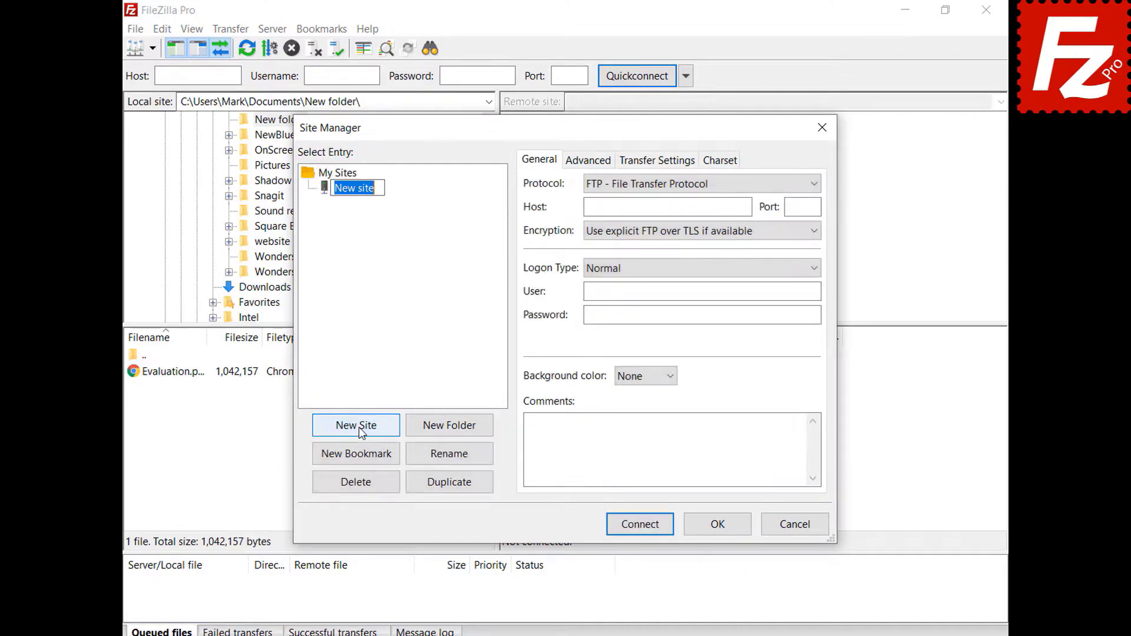
text(My Server)
click(745, 208)
text(40.121.111.78)
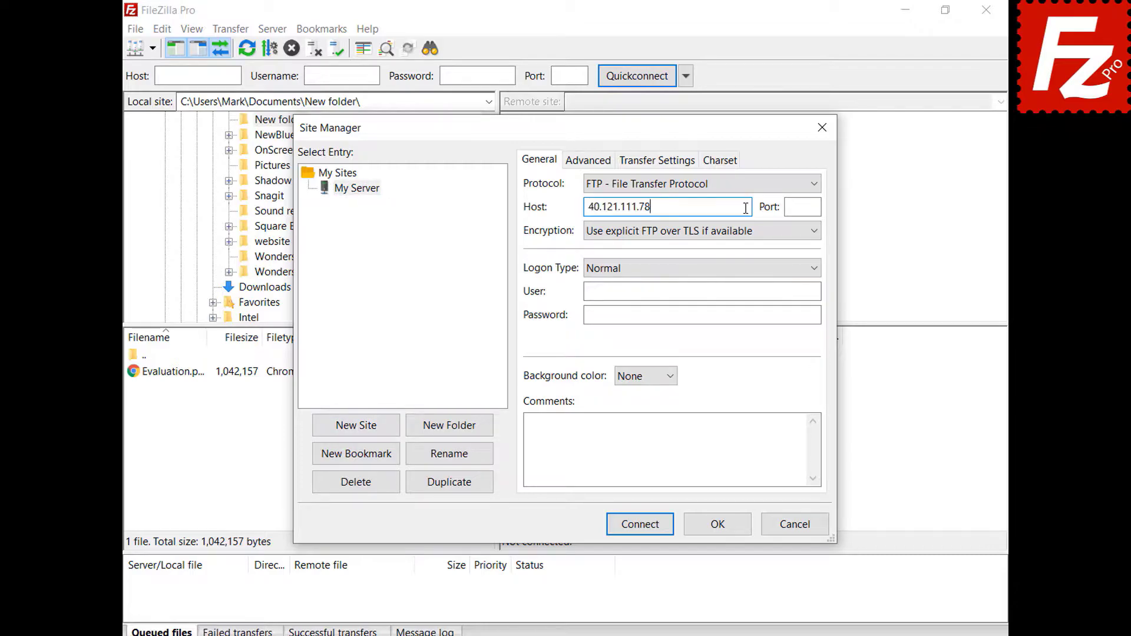
click(803, 207)
text(21)
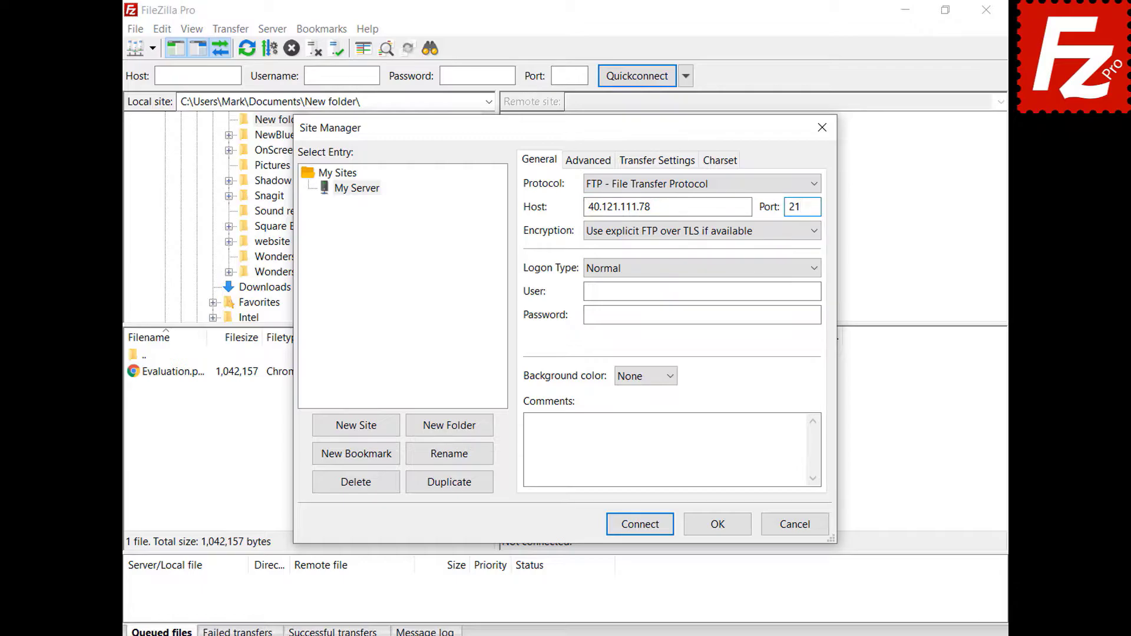
Step: Enter the account username and password and give the site a Green background
click(815, 291)
text(filezillaprotutorial)
click(817, 314)
key(ctrl+v)
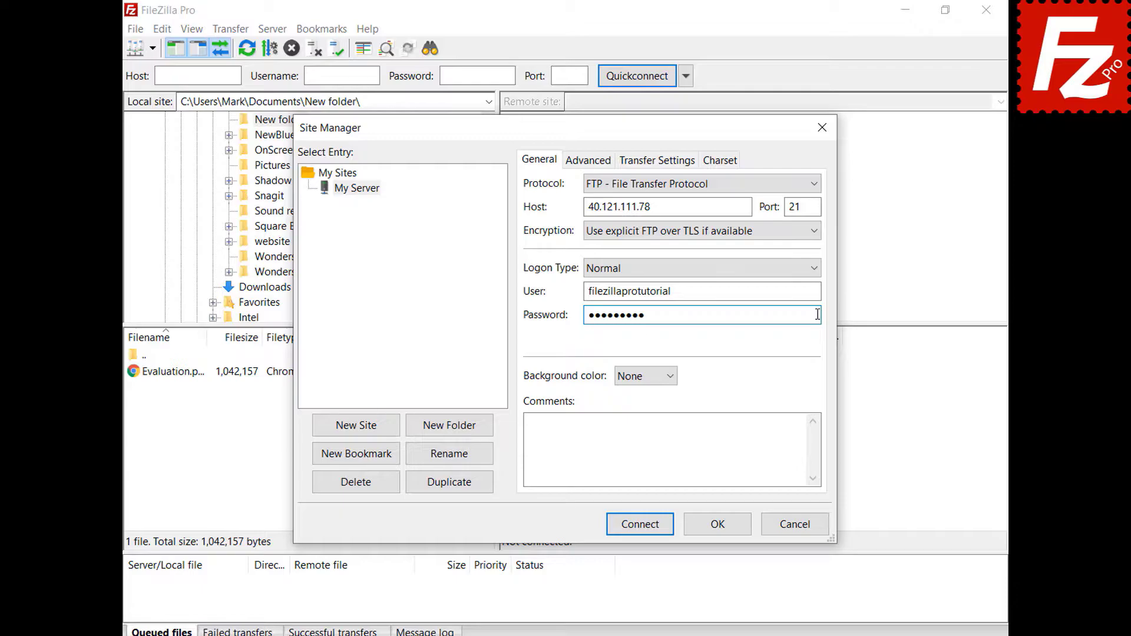
click(670, 377)
click(667, 422)
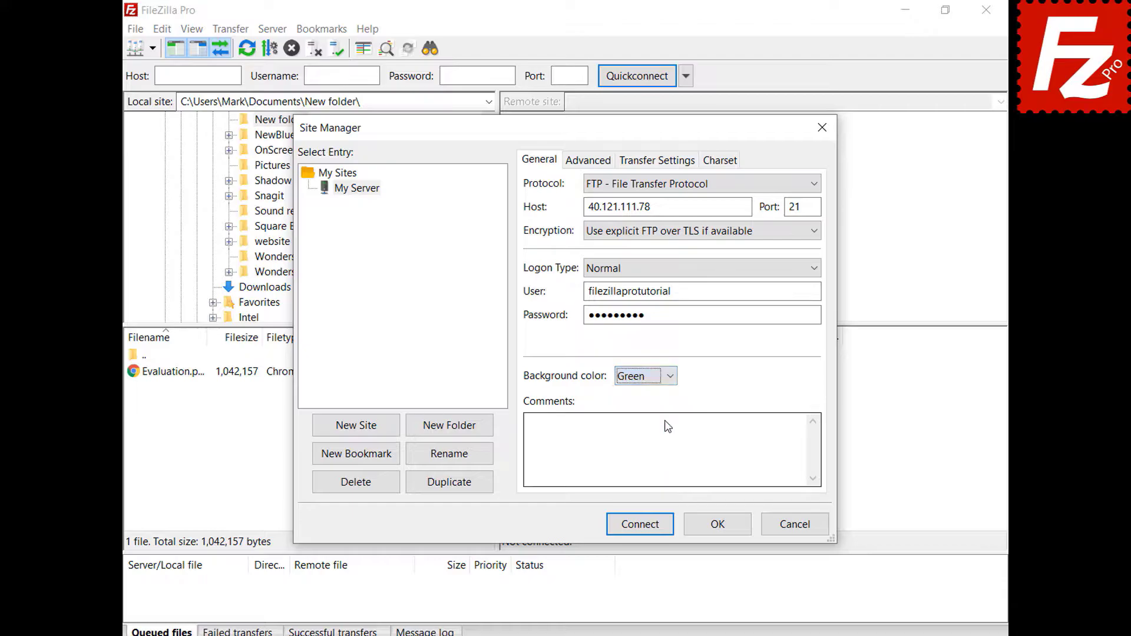
click(575, 166)
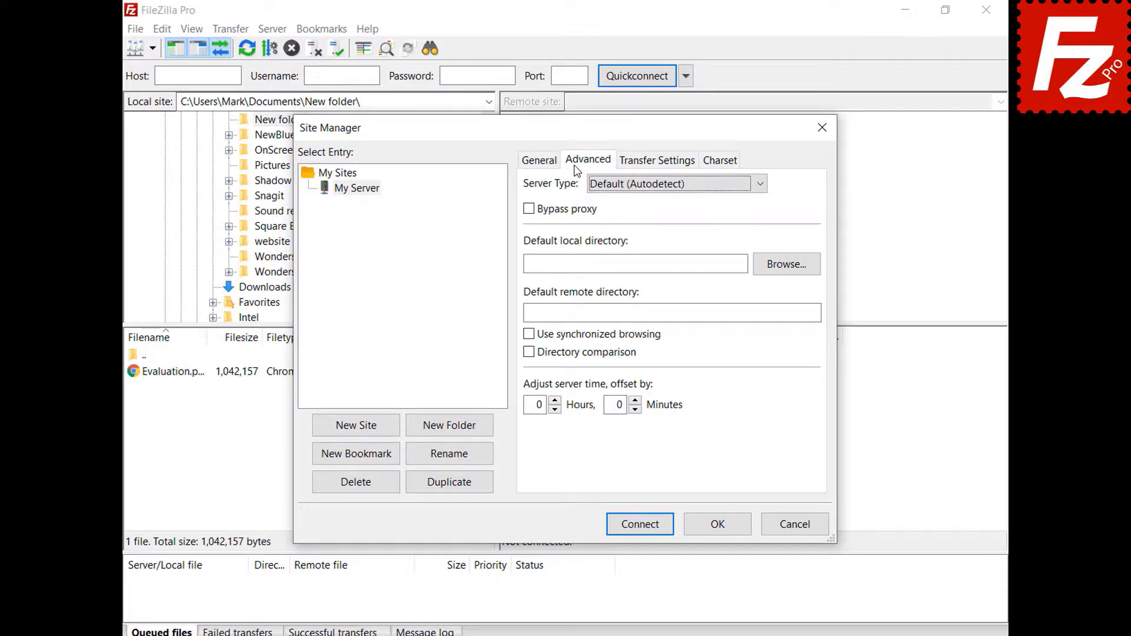
Step: Keep server type on autodetect, review Transfer Settings and Charset, then save My Server with OK
click(760, 184)
click(761, 194)
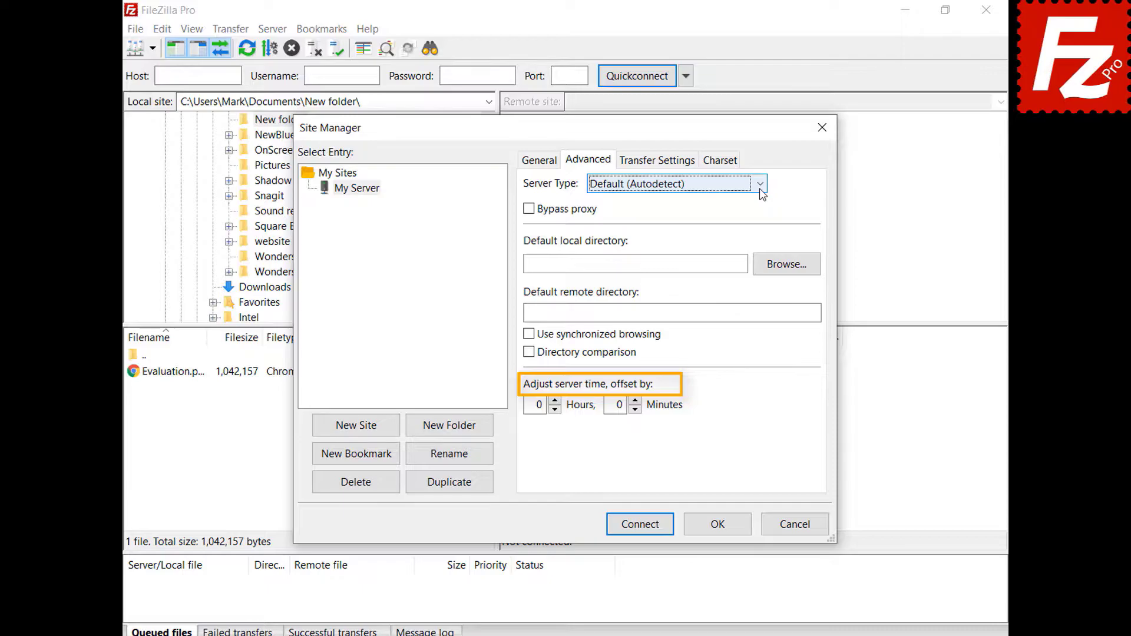
click(659, 165)
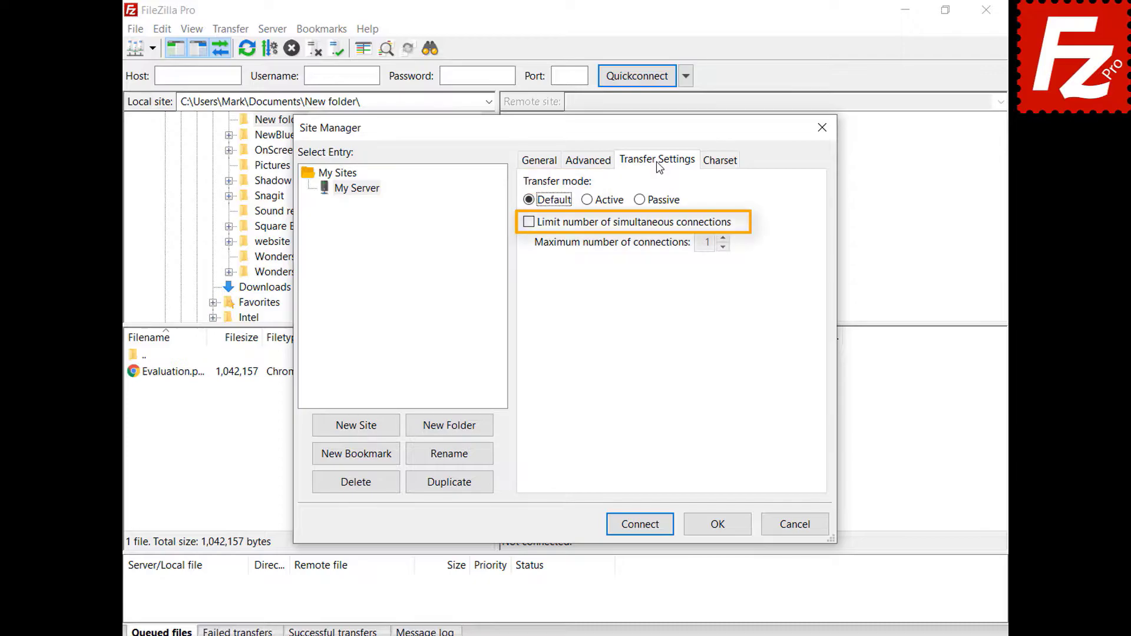
click(720, 161)
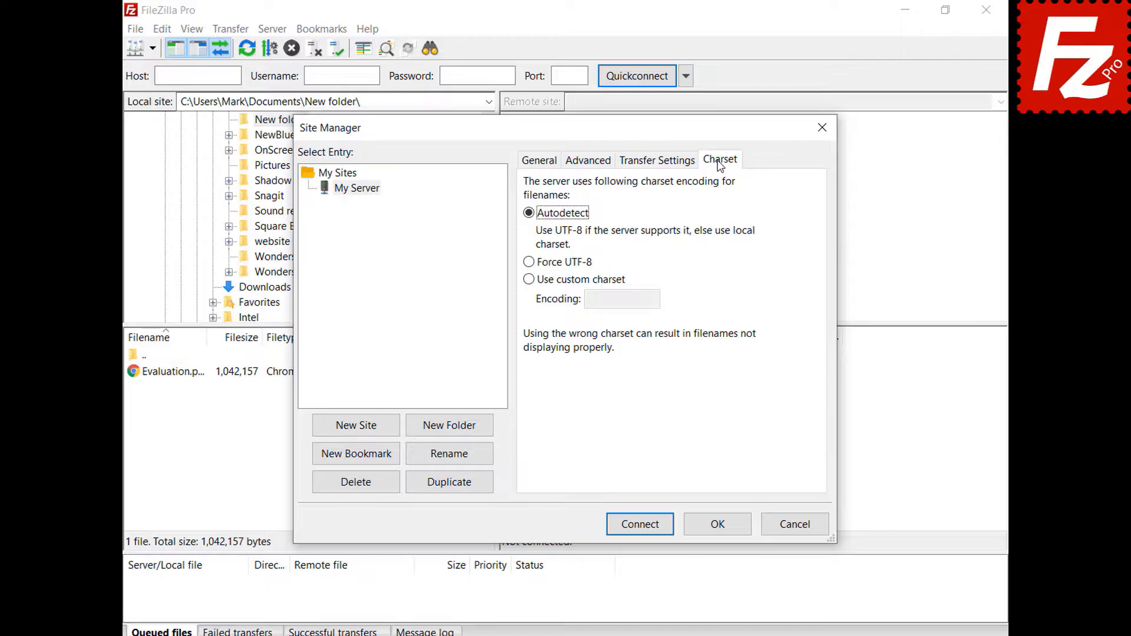
click(719, 526)
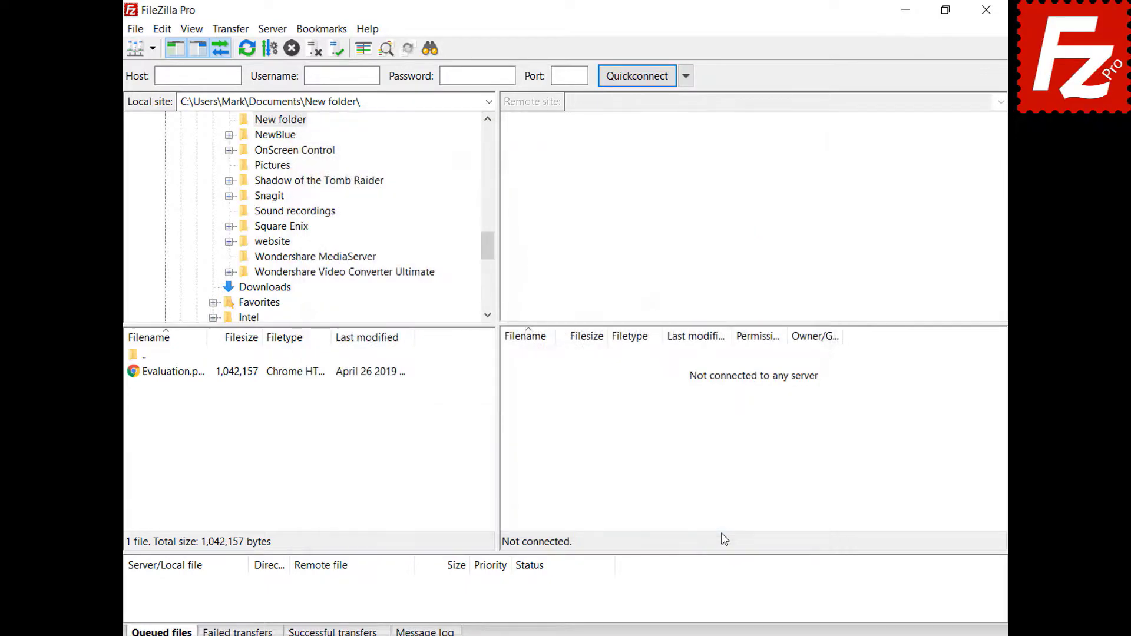
click(153, 49)
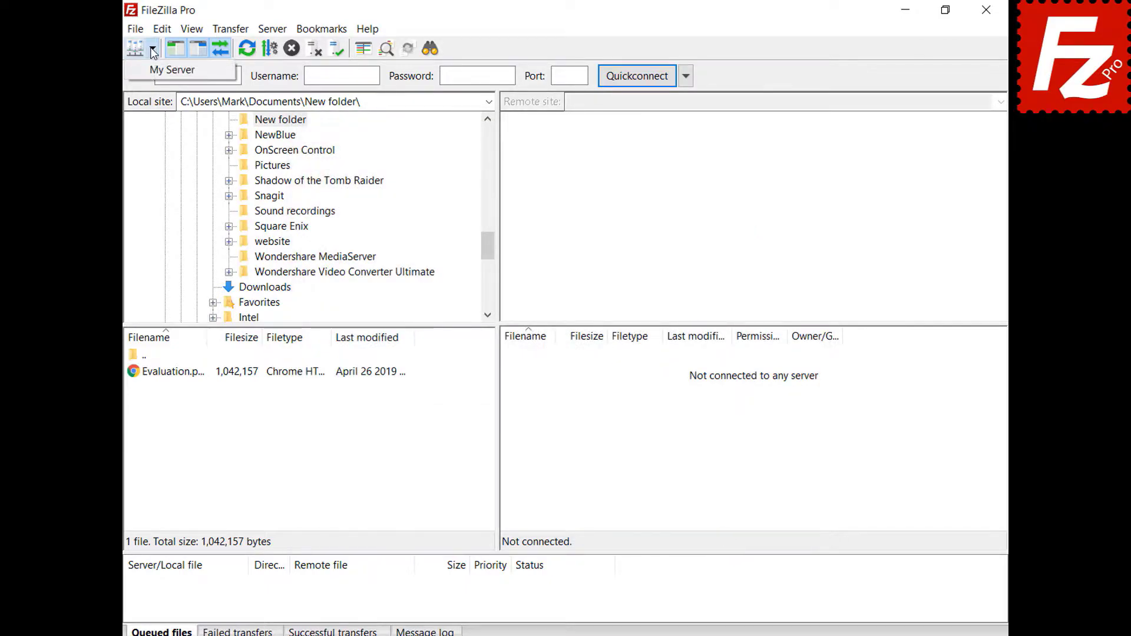
click(157, 69)
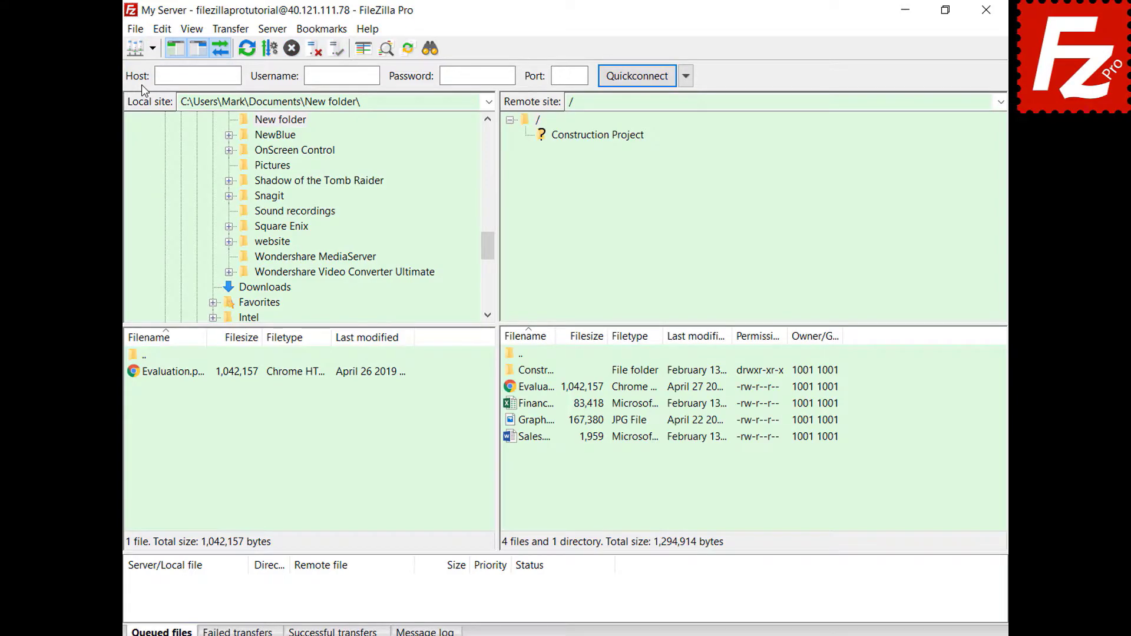
key(ctrl+s)
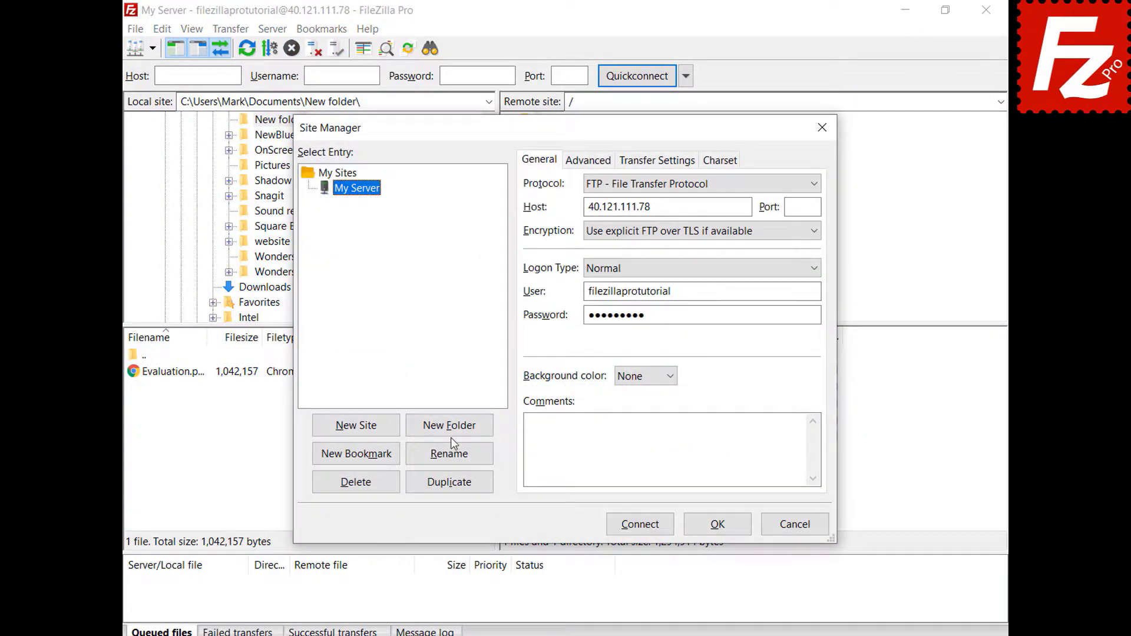
click(451, 434)
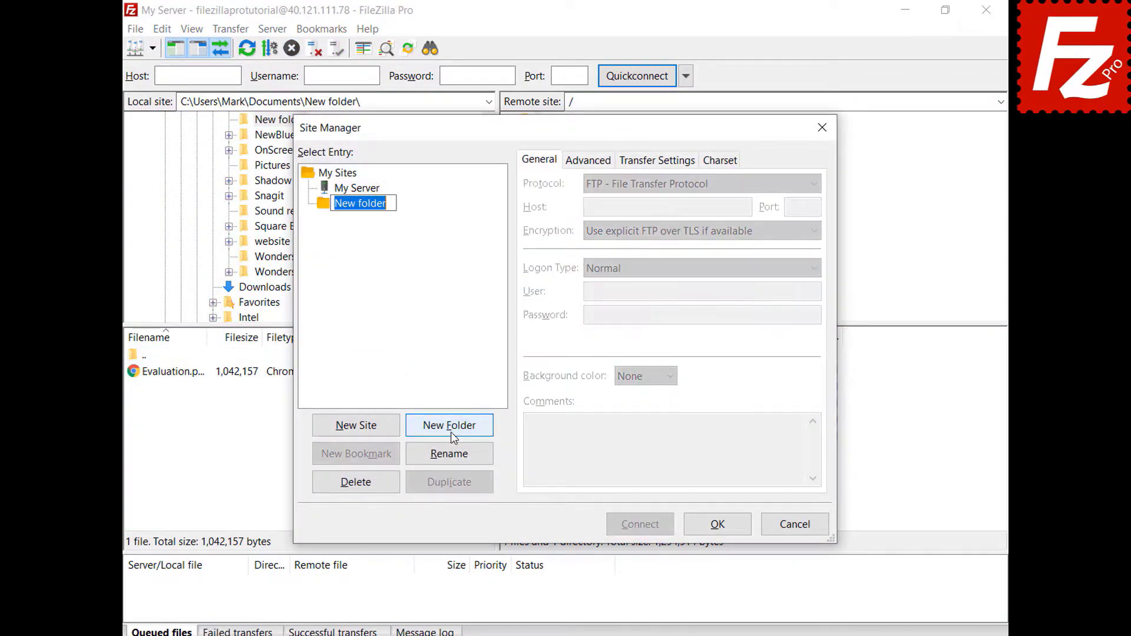
text(Sites)
key(Return)
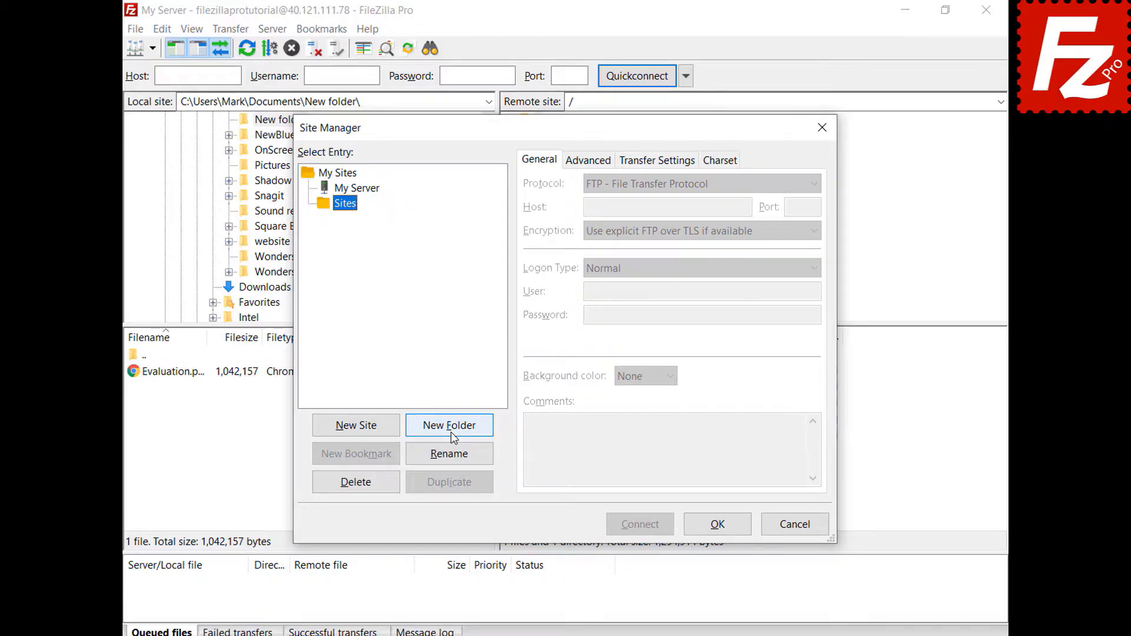
click(371, 190)
drag(371, 189, 355, 209)
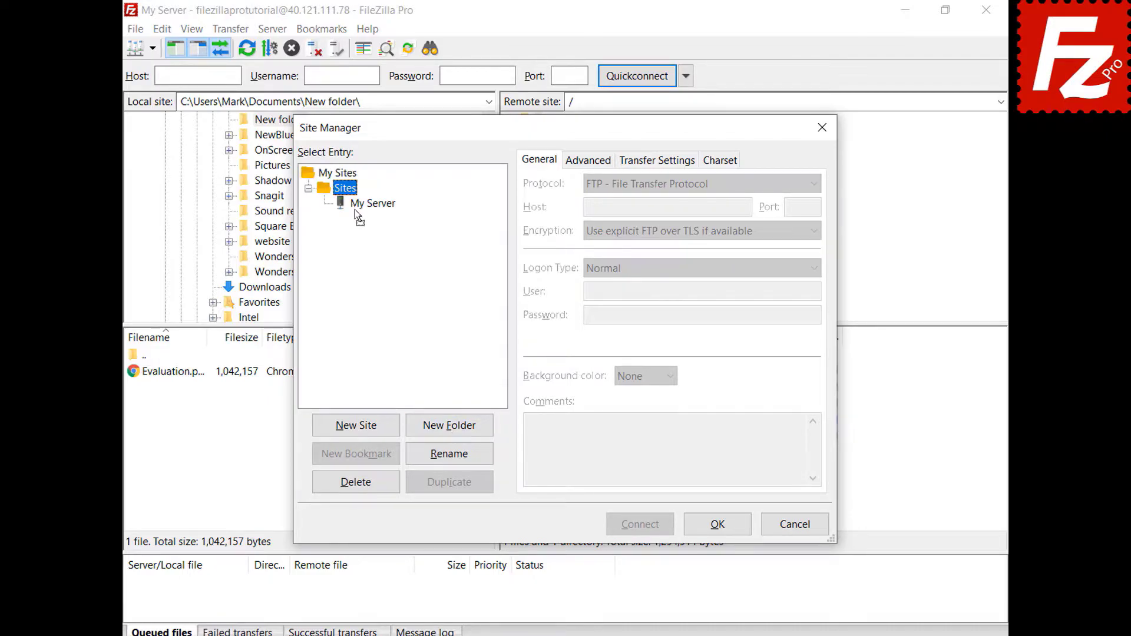
click(717, 524)
click(152, 48)
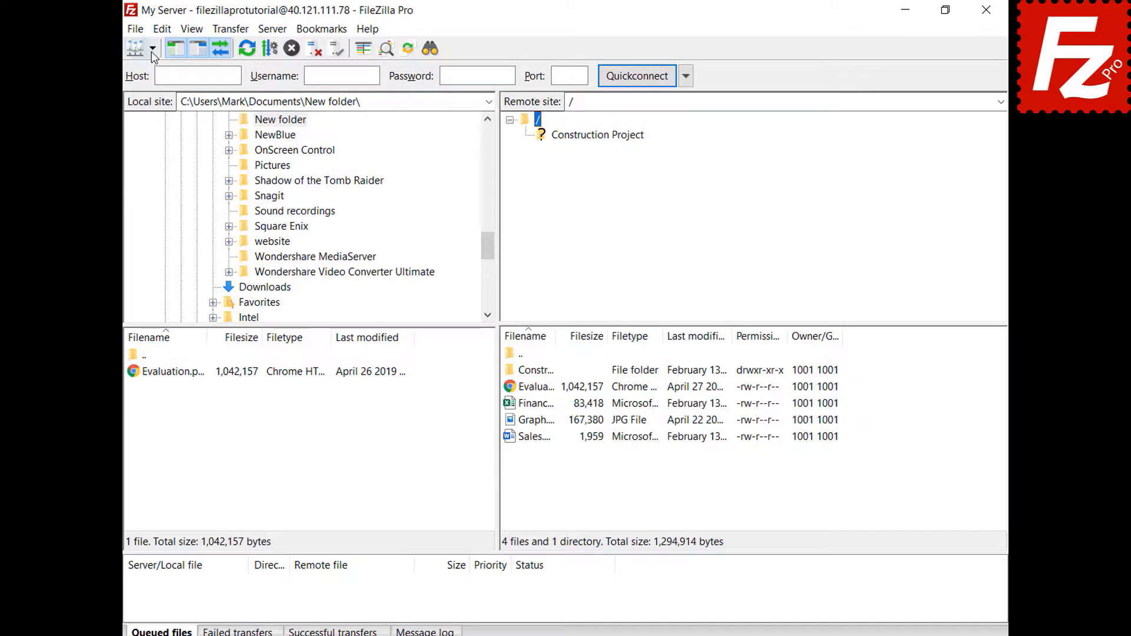
mouse_move(151, 68)
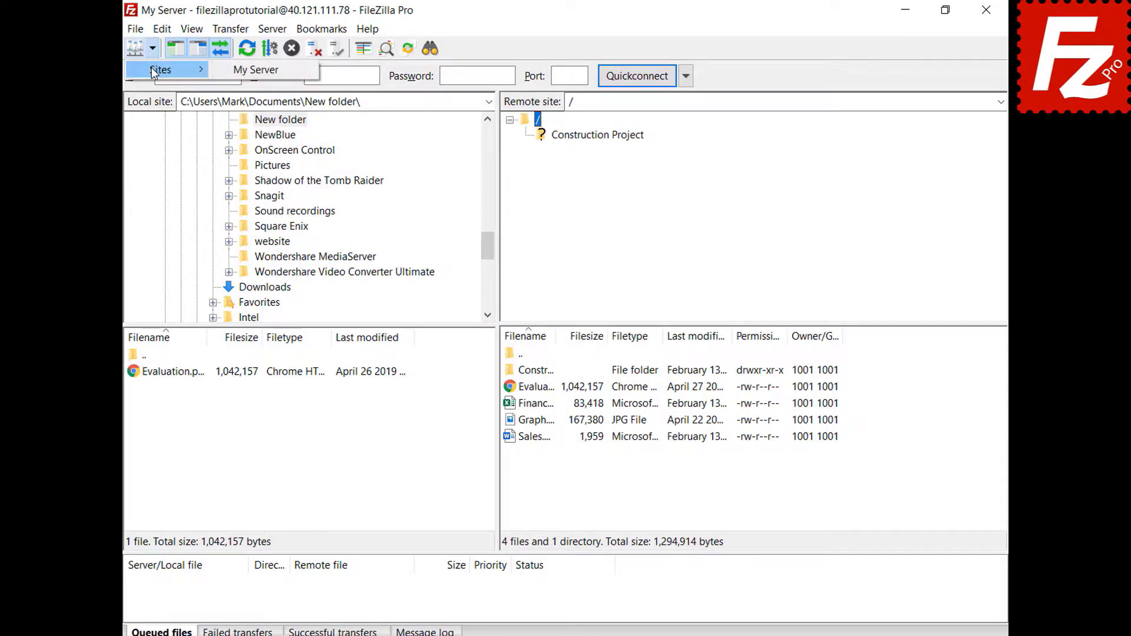
key(Escape)
key(ctrl+s)
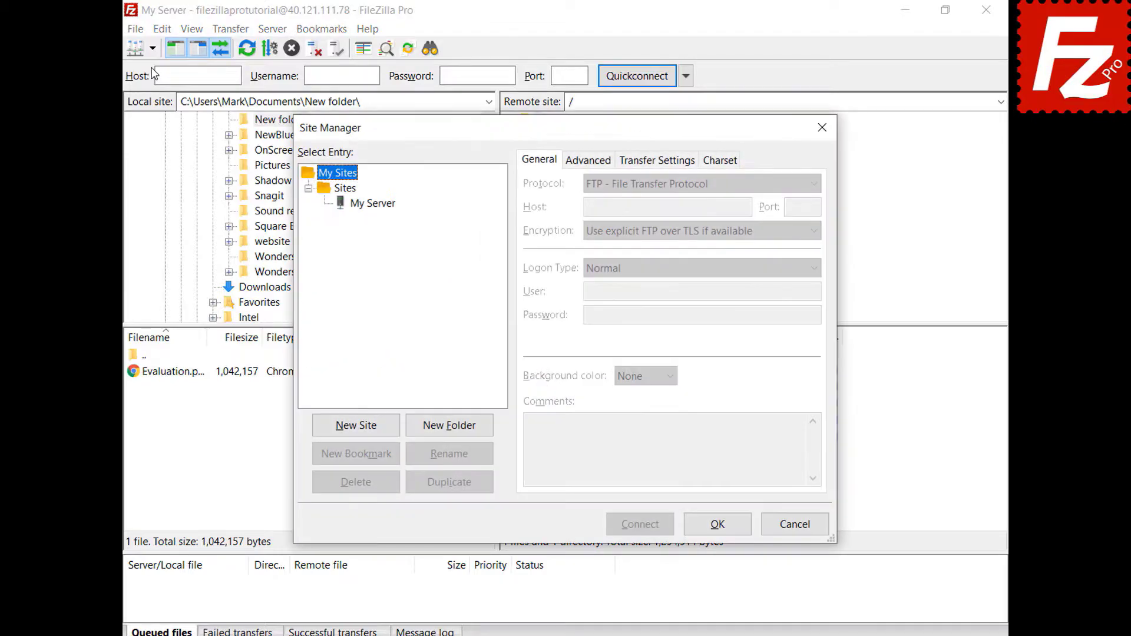
Step: Check My Server's saved Host, User and Password, then close the Site Manager
click(374, 203)
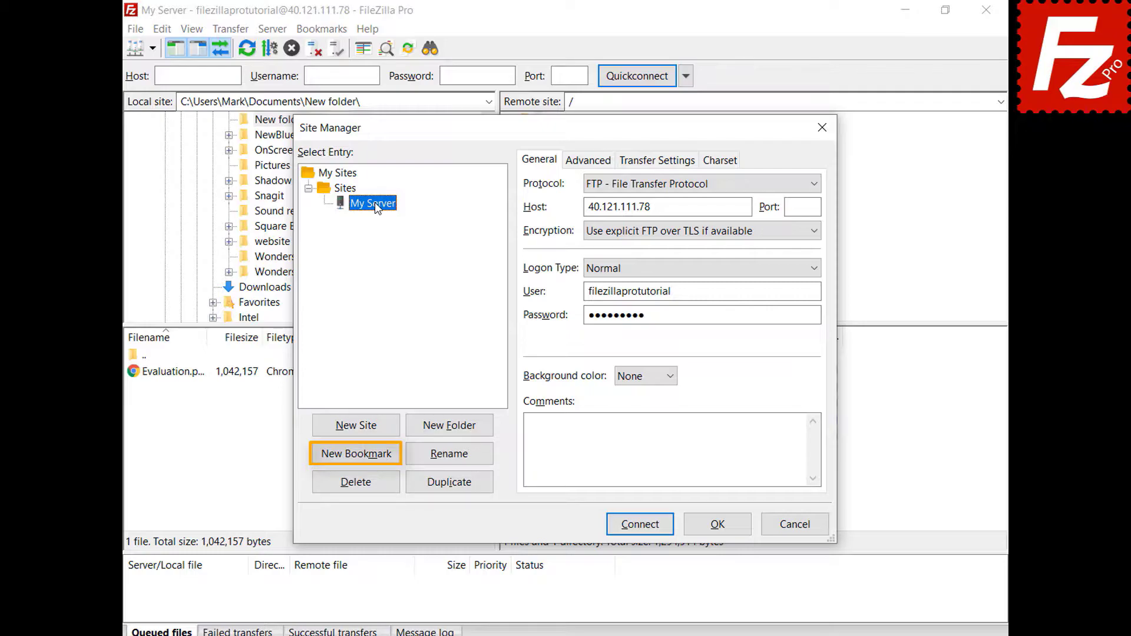
click(722, 527)
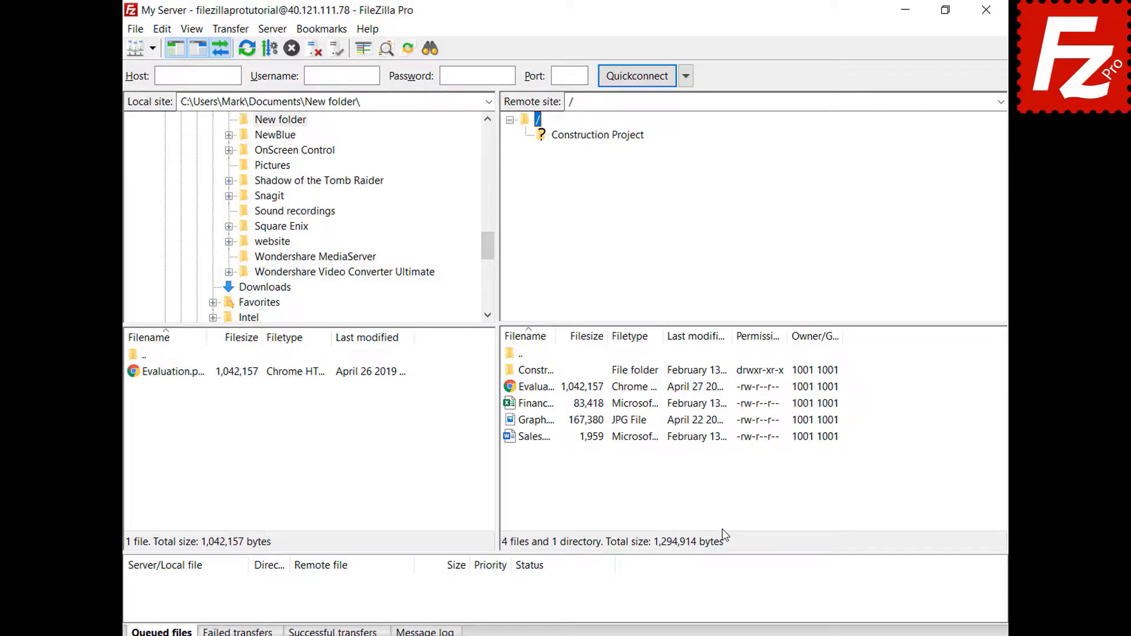
click(161, 34)
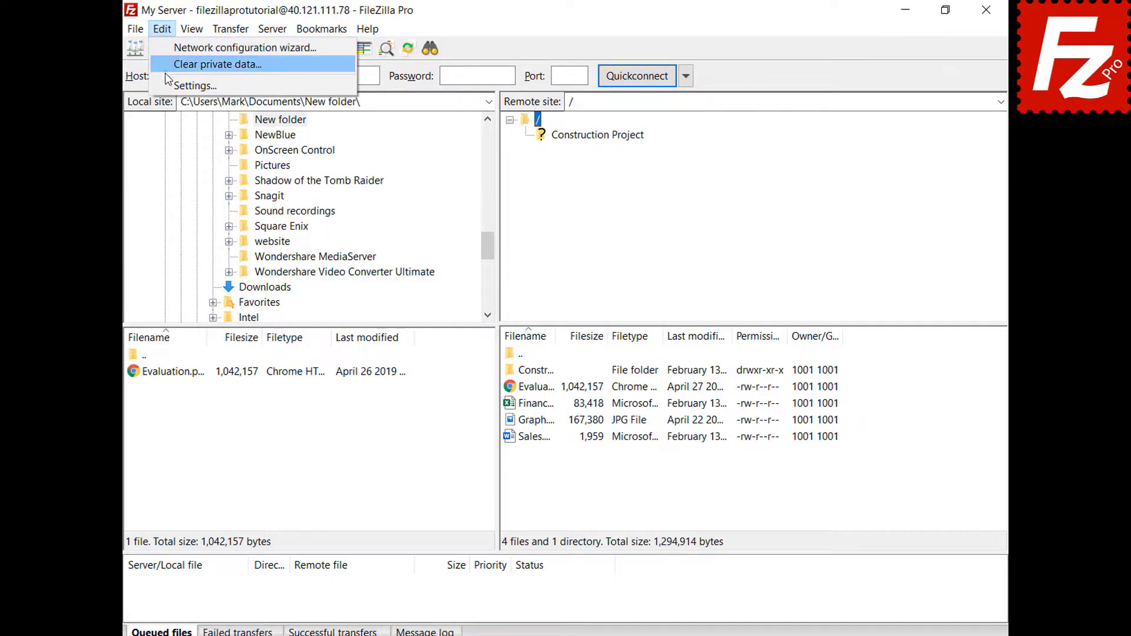
Step: Open the program settings and view the Interface page
click(183, 86)
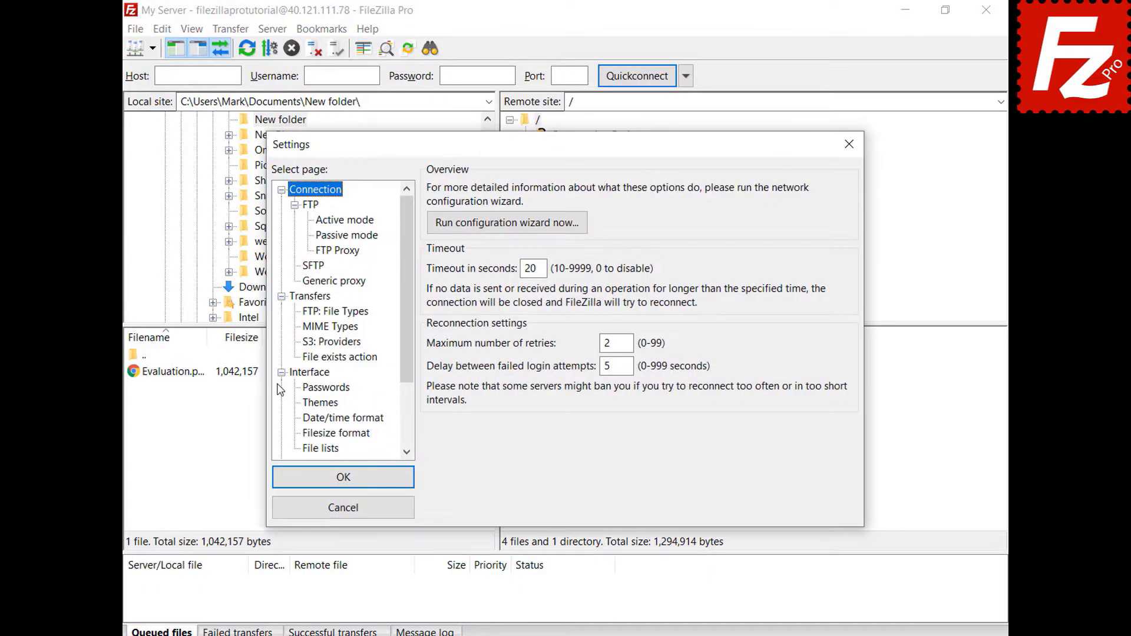
click(294, 373)
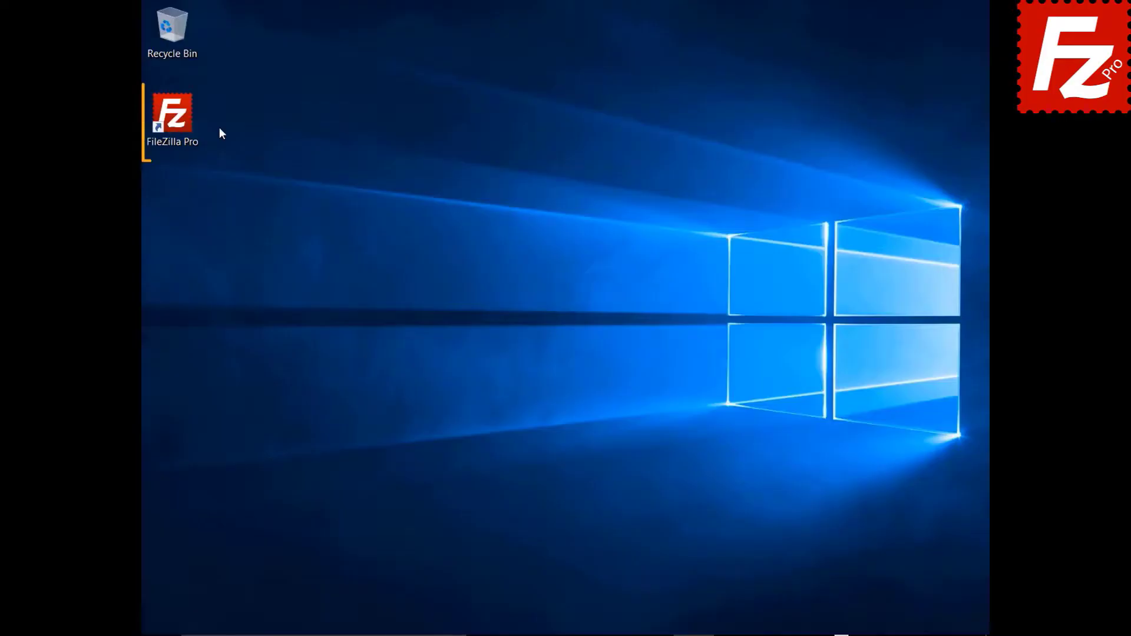
Step: Relaunch FileZilla Pro and bring up the Site Manager
double_click(179, 122)
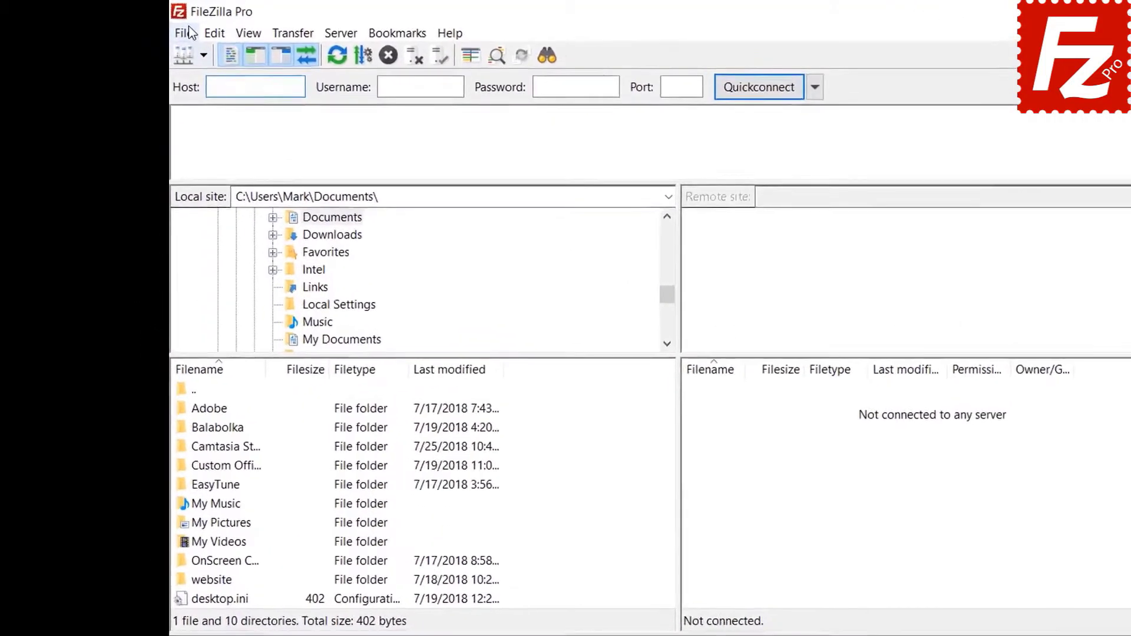
click(157, 27)
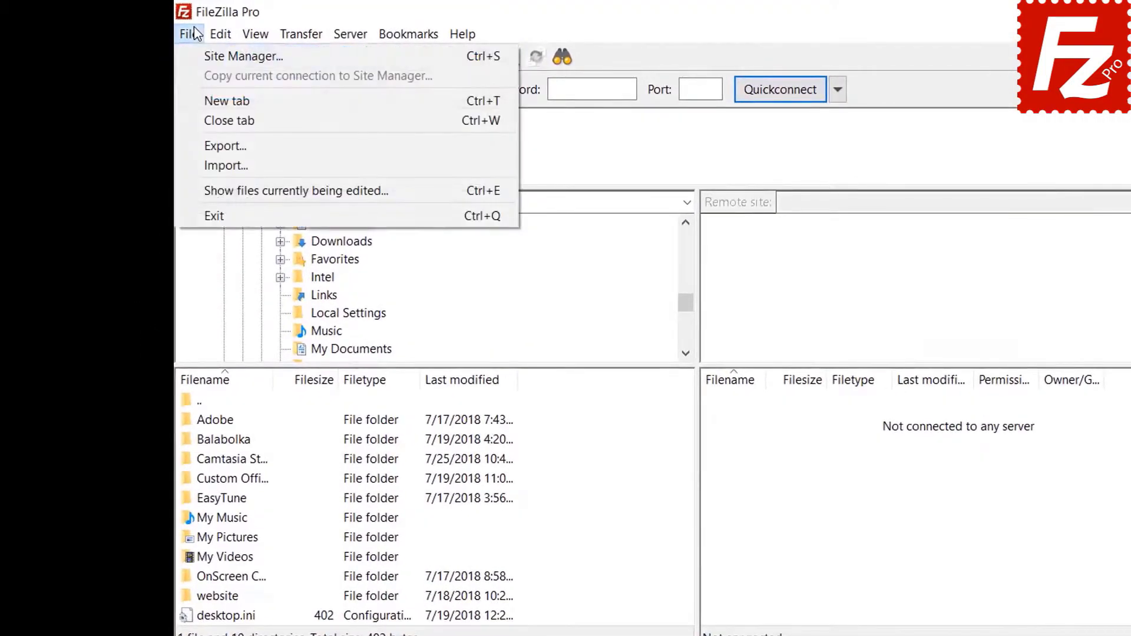
click(199, 54)
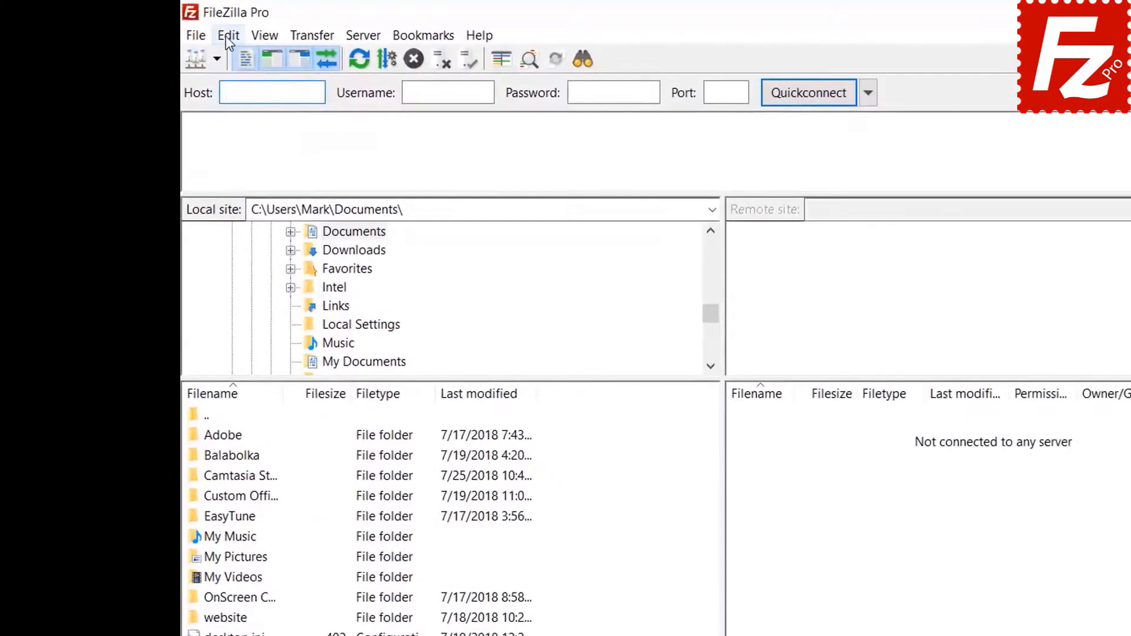
Step: In Settings > Passwords, protect saved passwords with a newly entered and confirmed master password
click(181, 28)
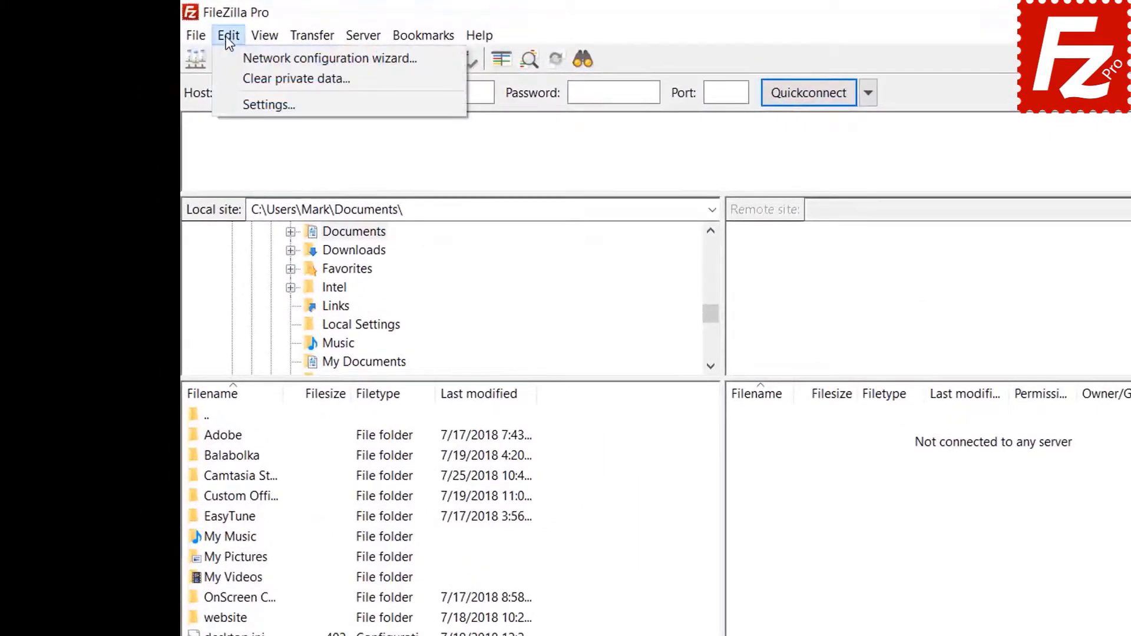
click(238, 104)
click(436, 475)
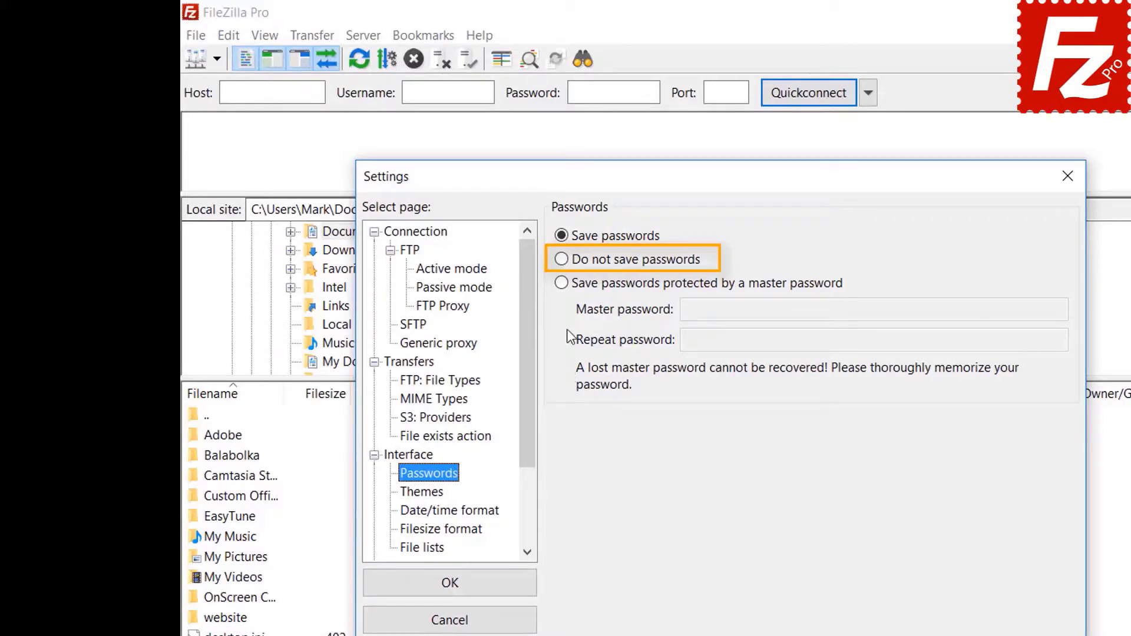
click(562, 284)
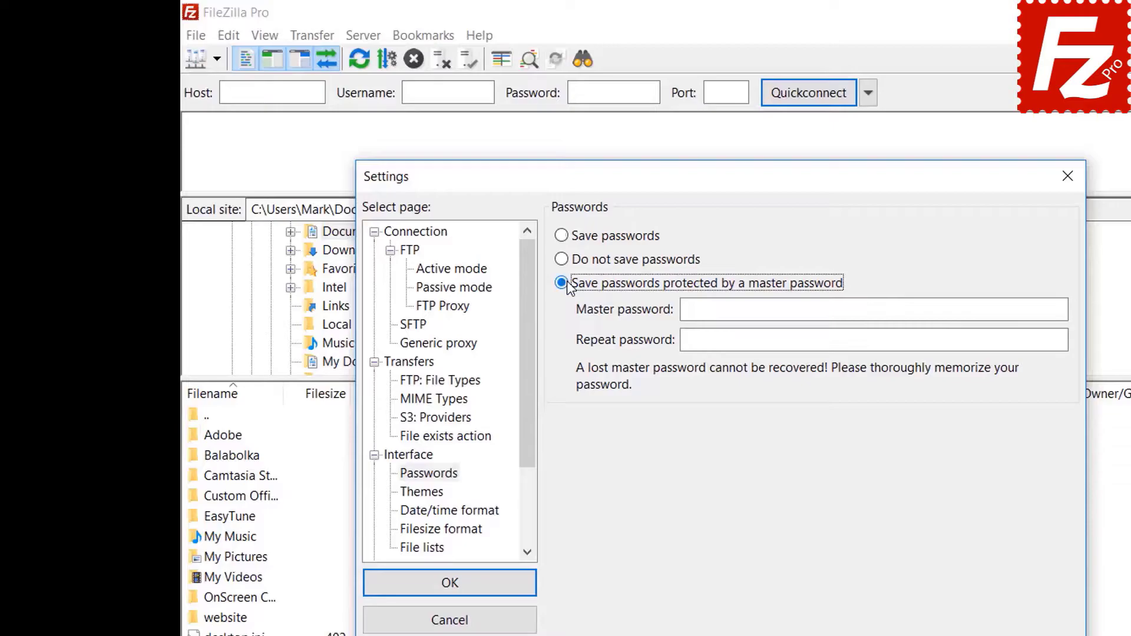
click(922, 309)
text(•••••)
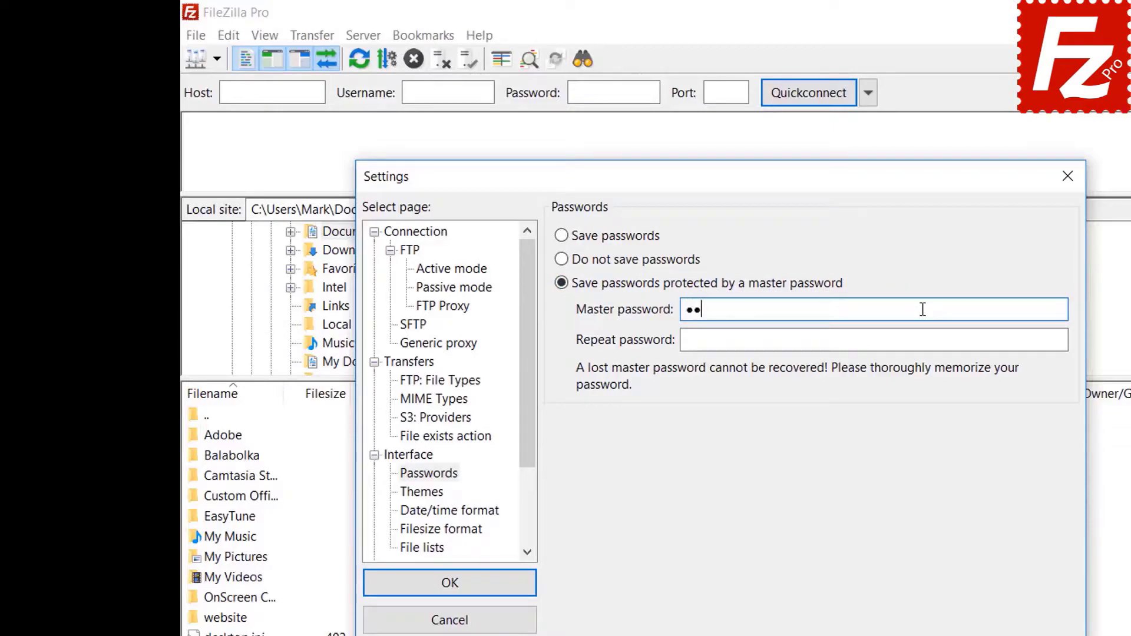
text(•••••)
click(895, 339)
text(••••••)
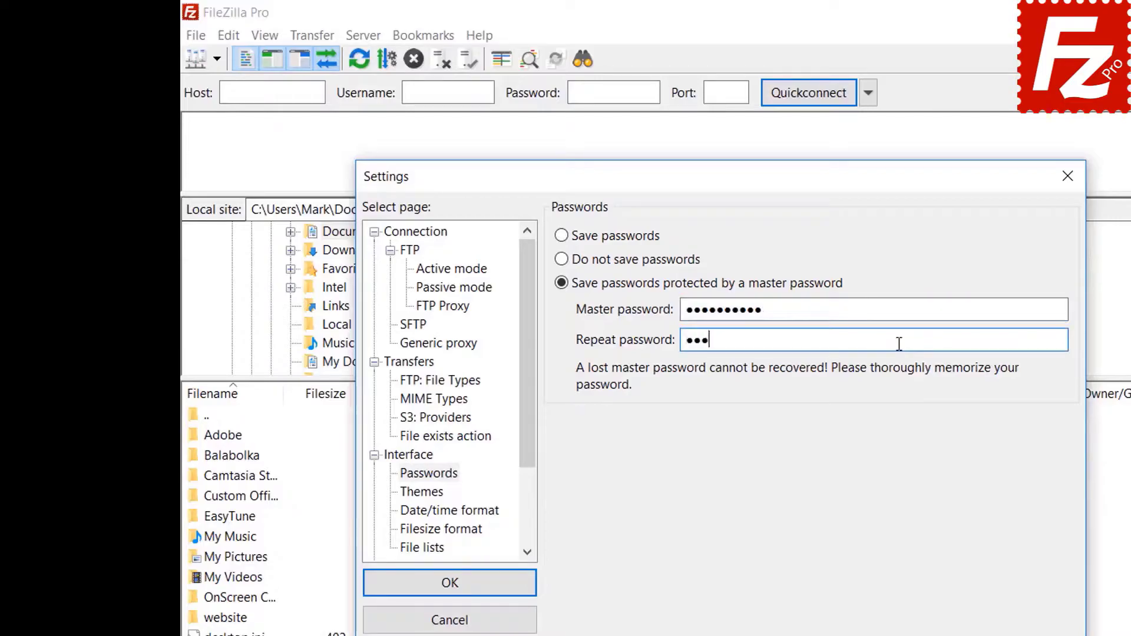
text(••••)
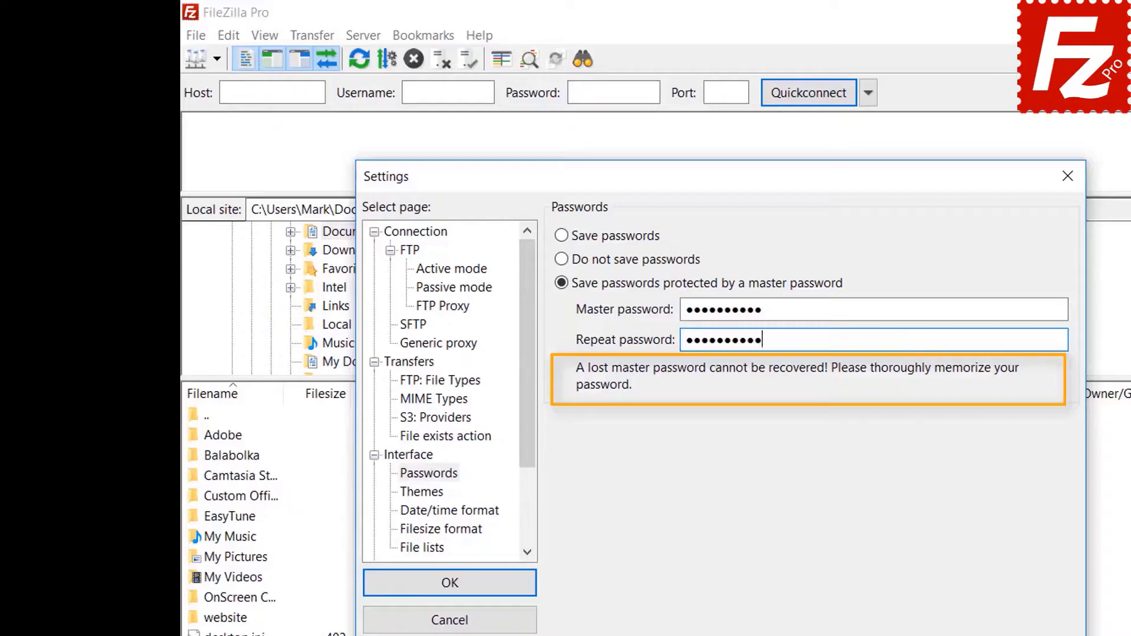
click(453, 590)
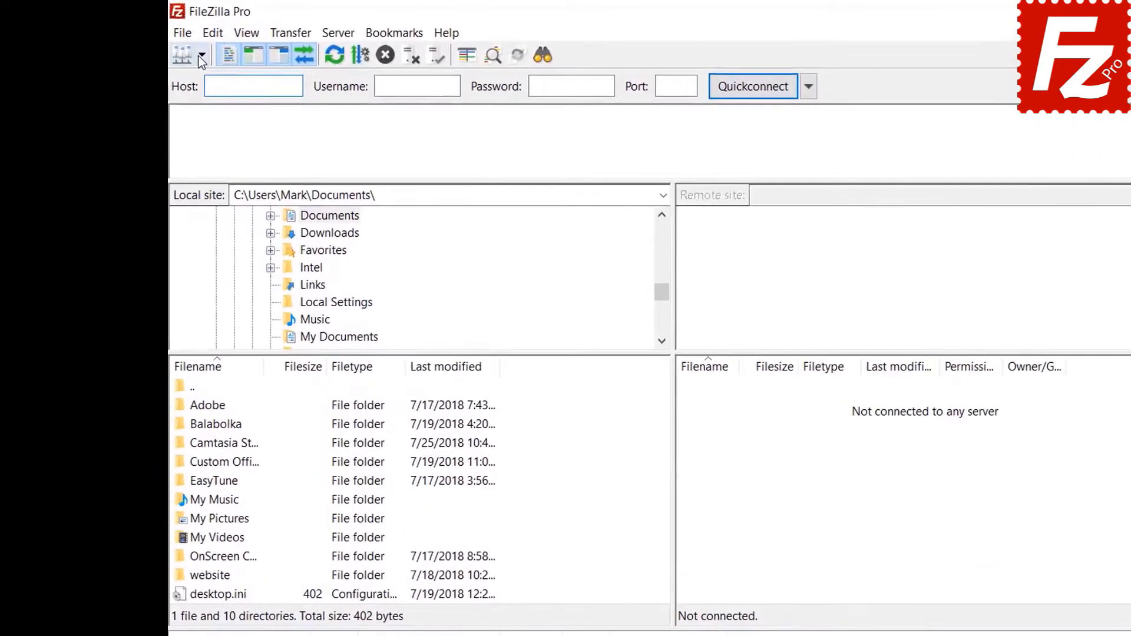
Step: Connect to FTP Tutorial from the saved-sites list, unlocking it with the master password
click(202, 56)
click(201, 79)
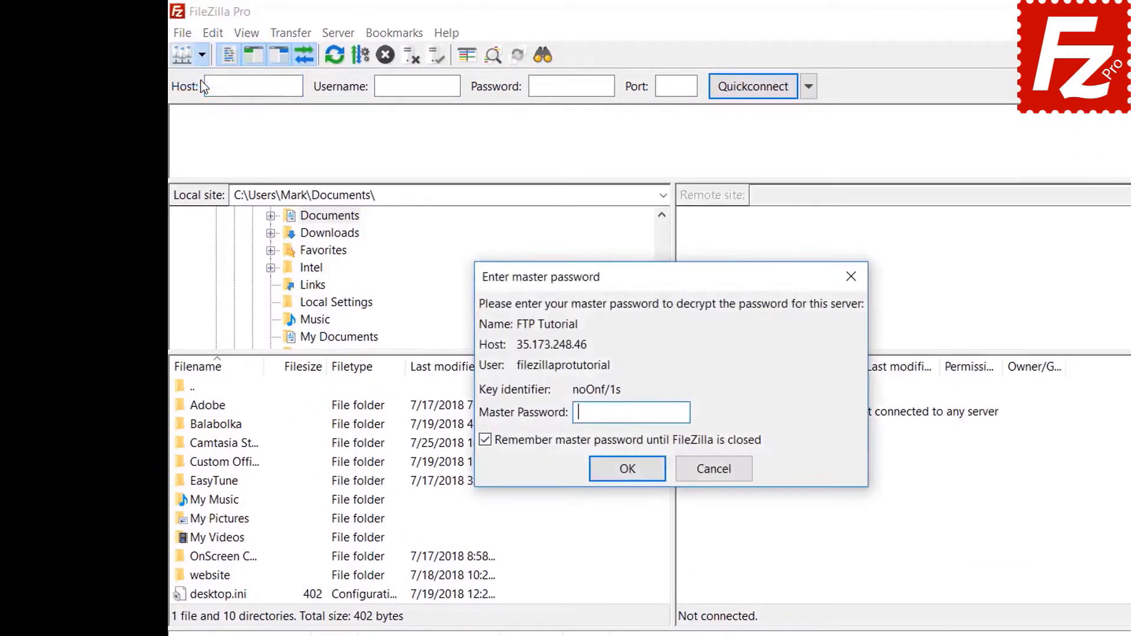
text(••••)
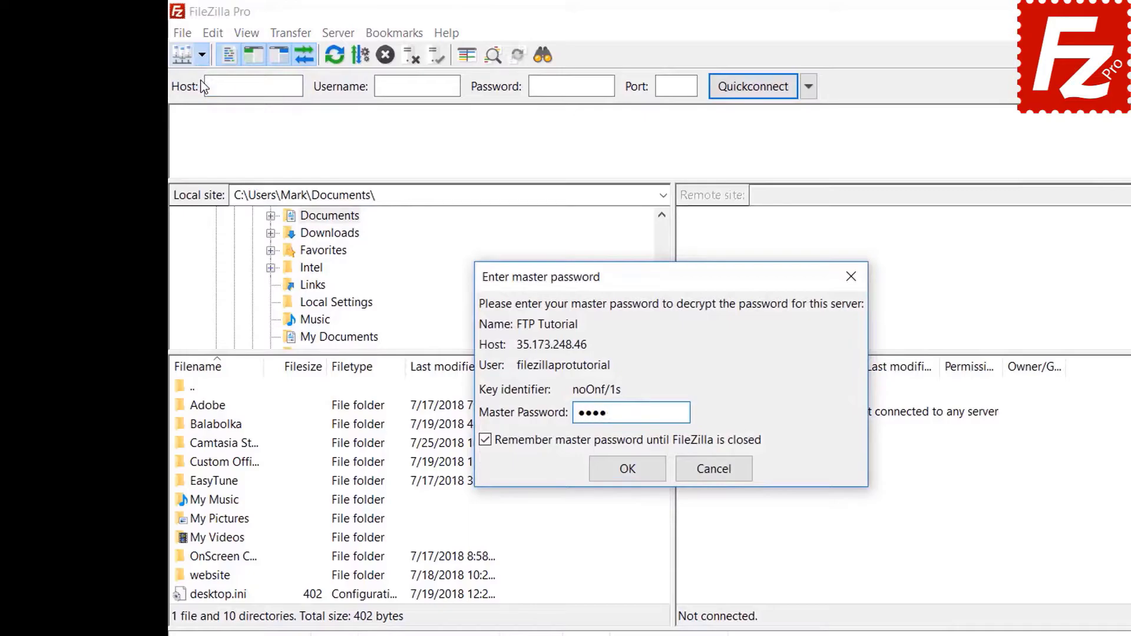
text(••••••)
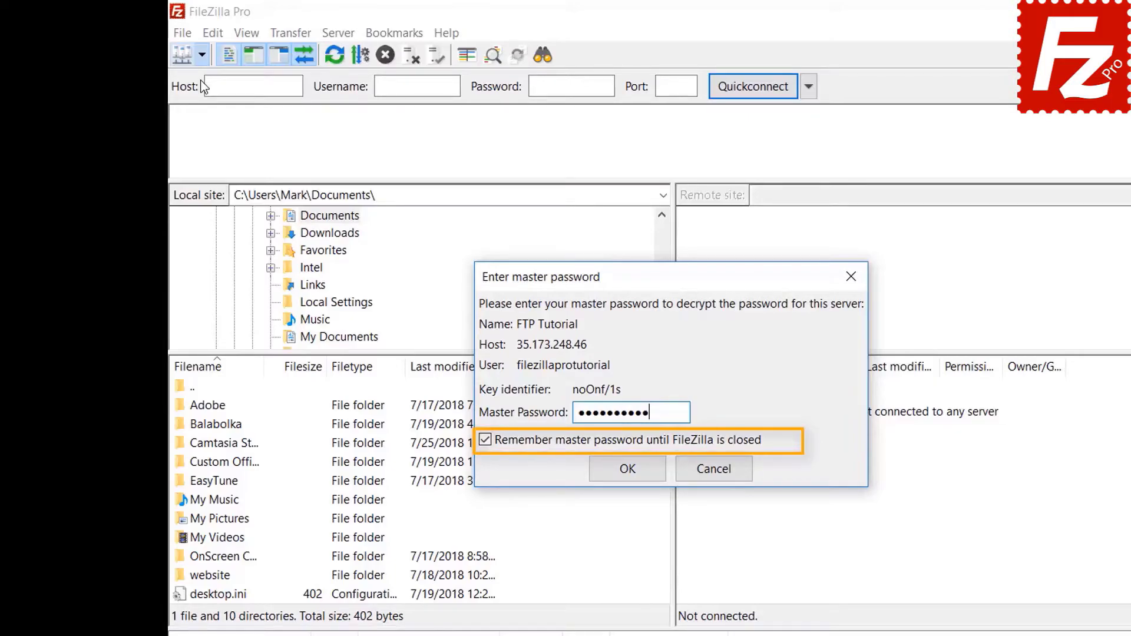
click(628, 475)
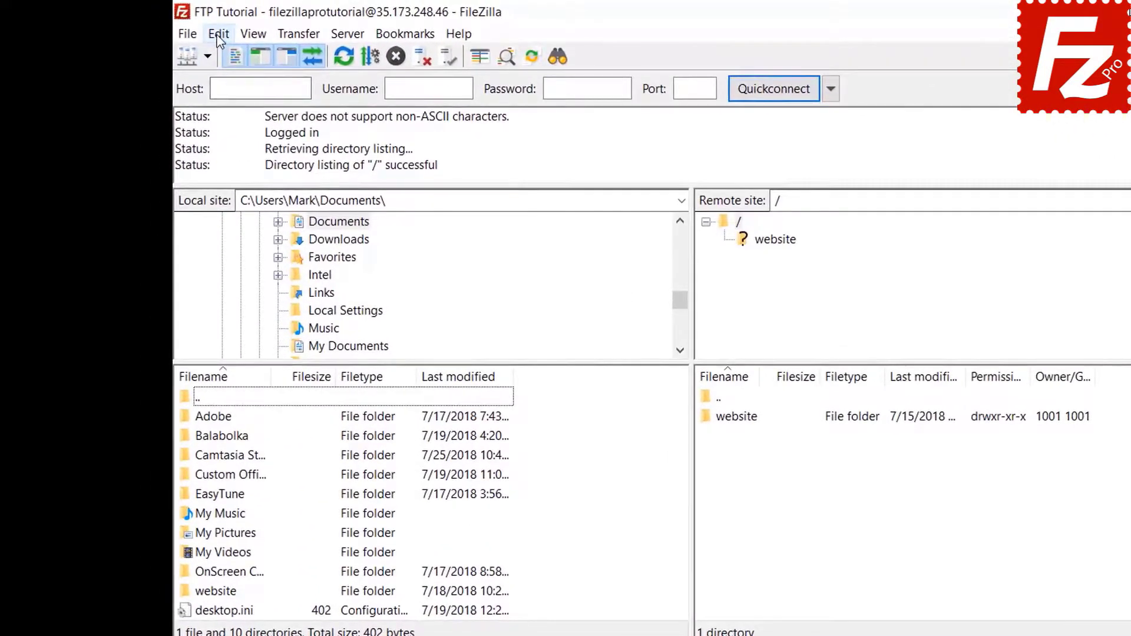
click(179, 29)
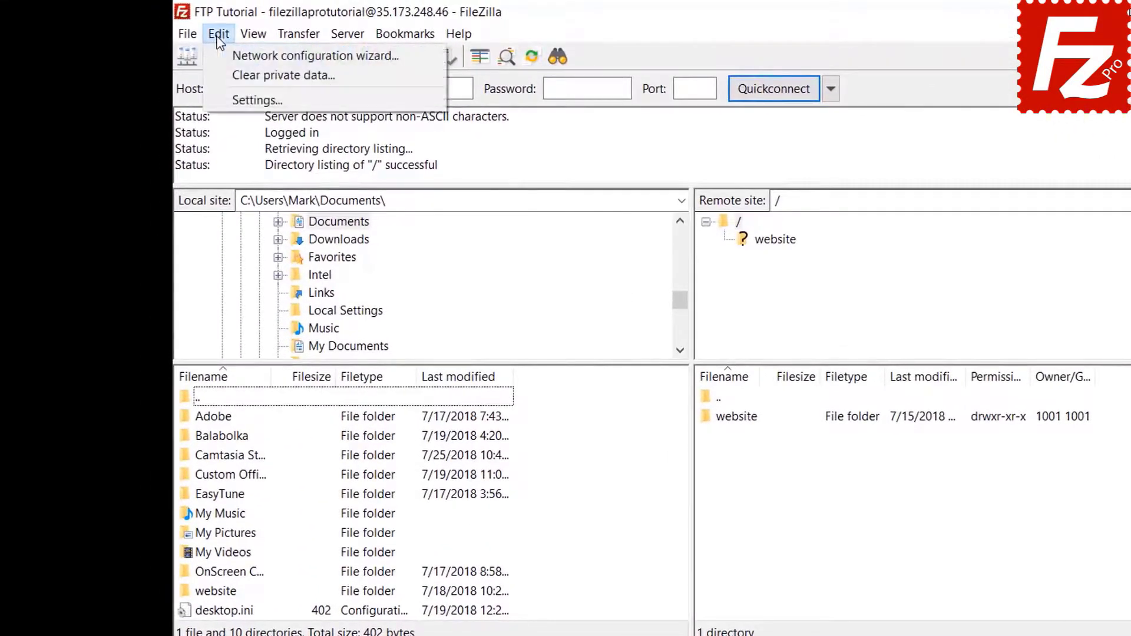
click(225, 99)
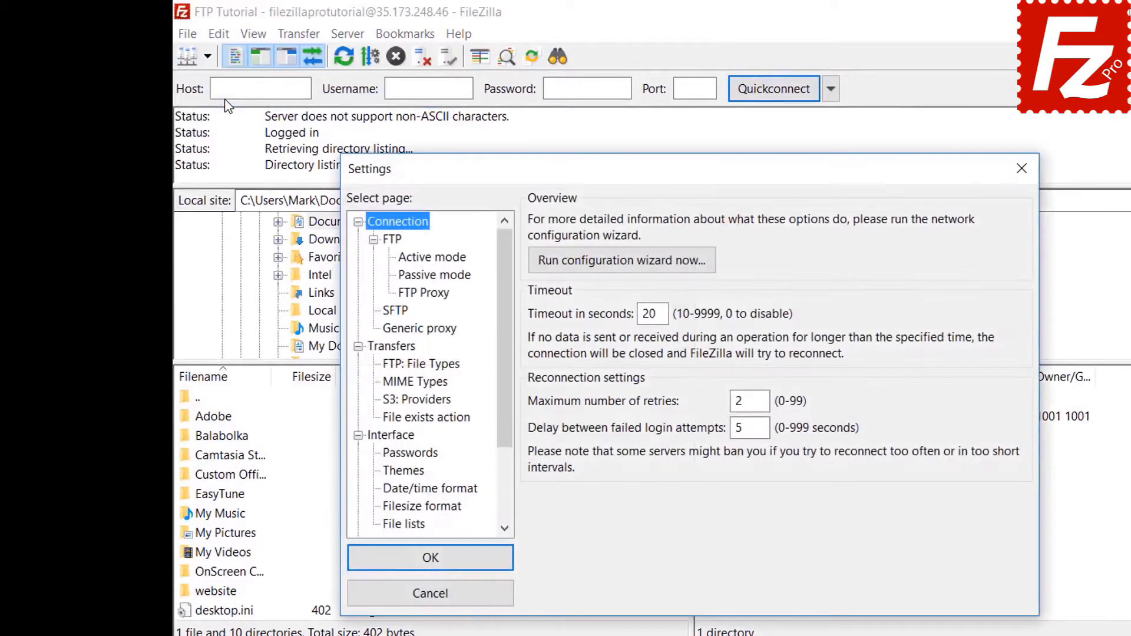
click(410, 455)
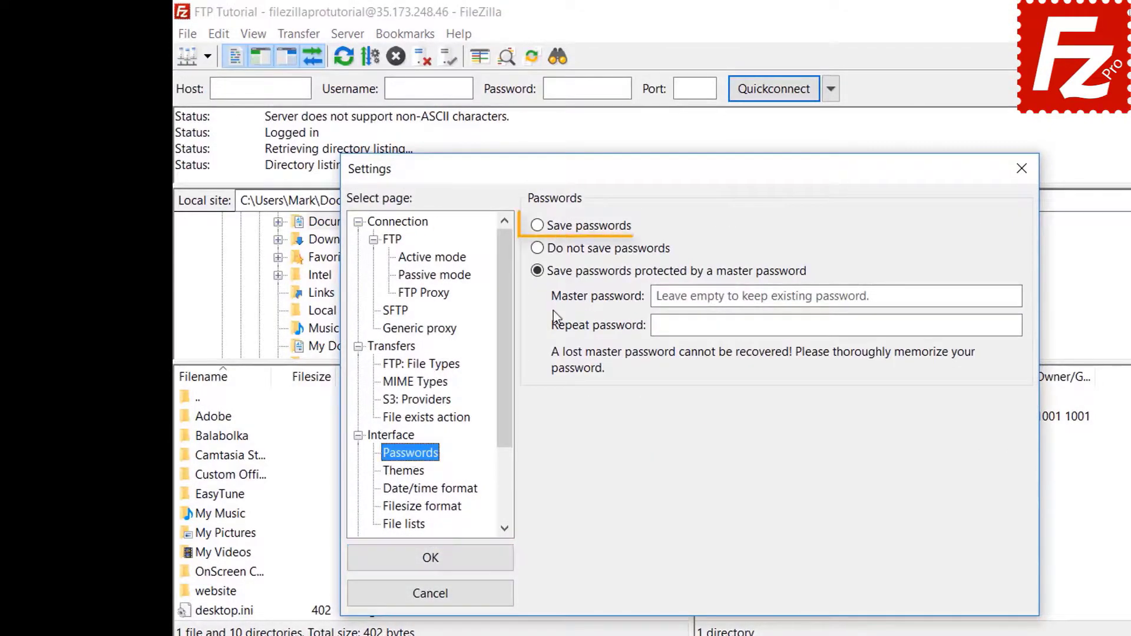
click(541, 230)
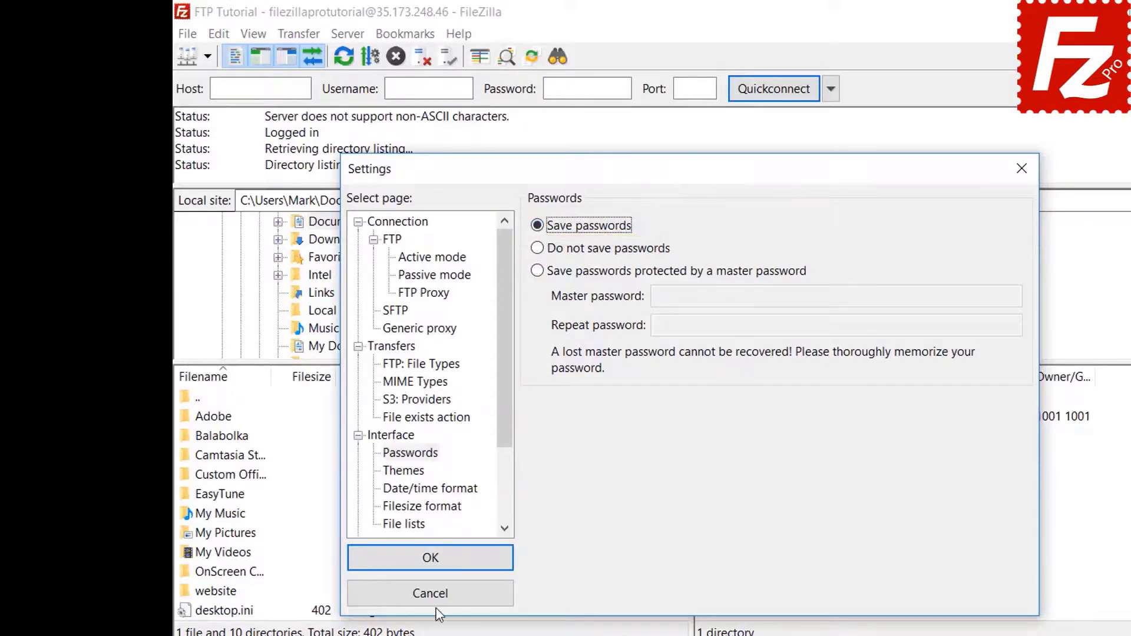
click(436, 561)
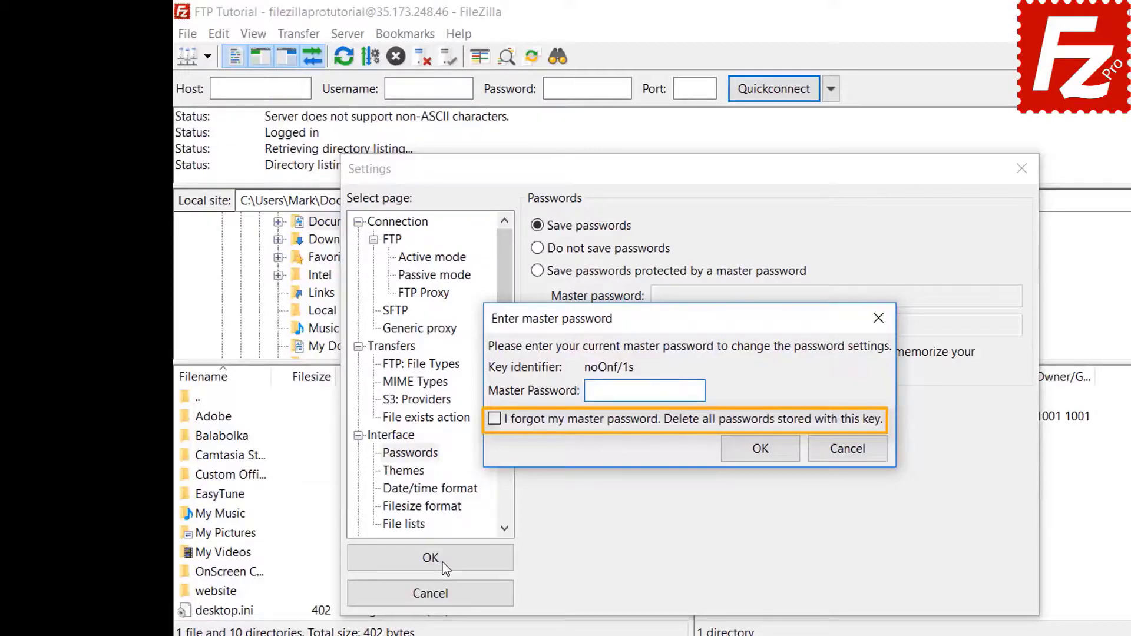
click(847, 450)
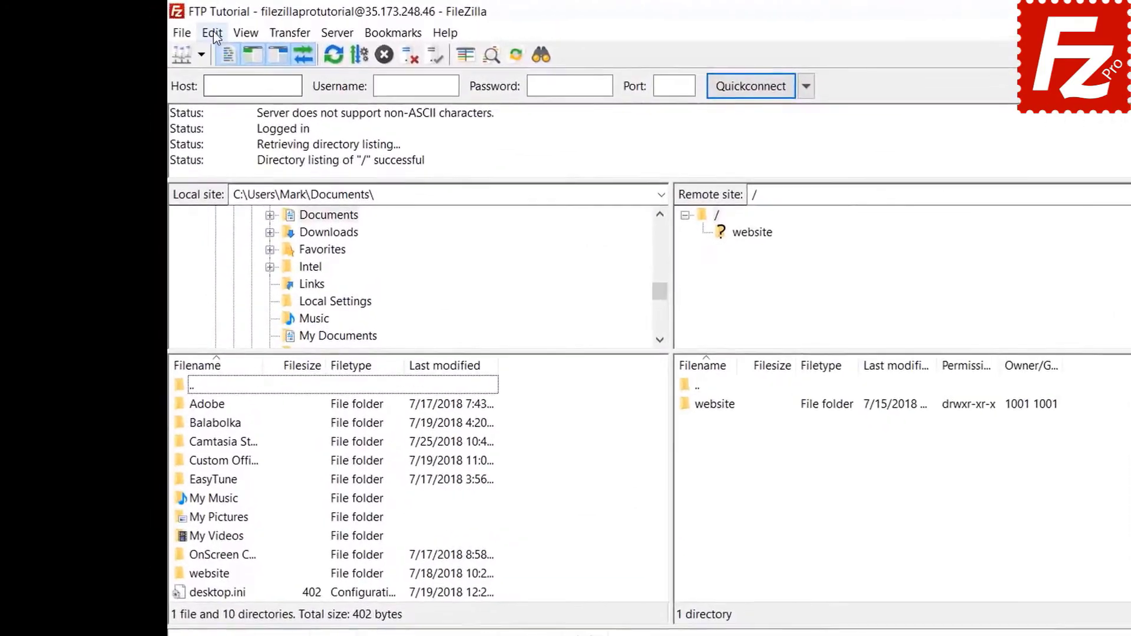
Step: Clear the Quickconnect history and reconnect information via Edit > Clear private data
click(194, 30)
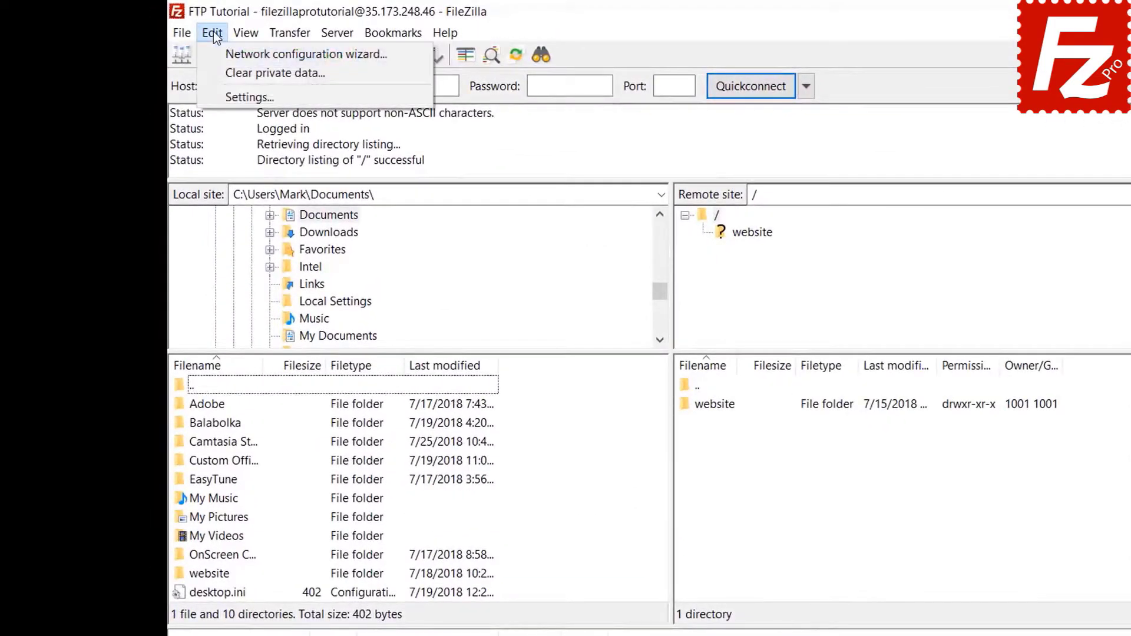
click(218, 73)
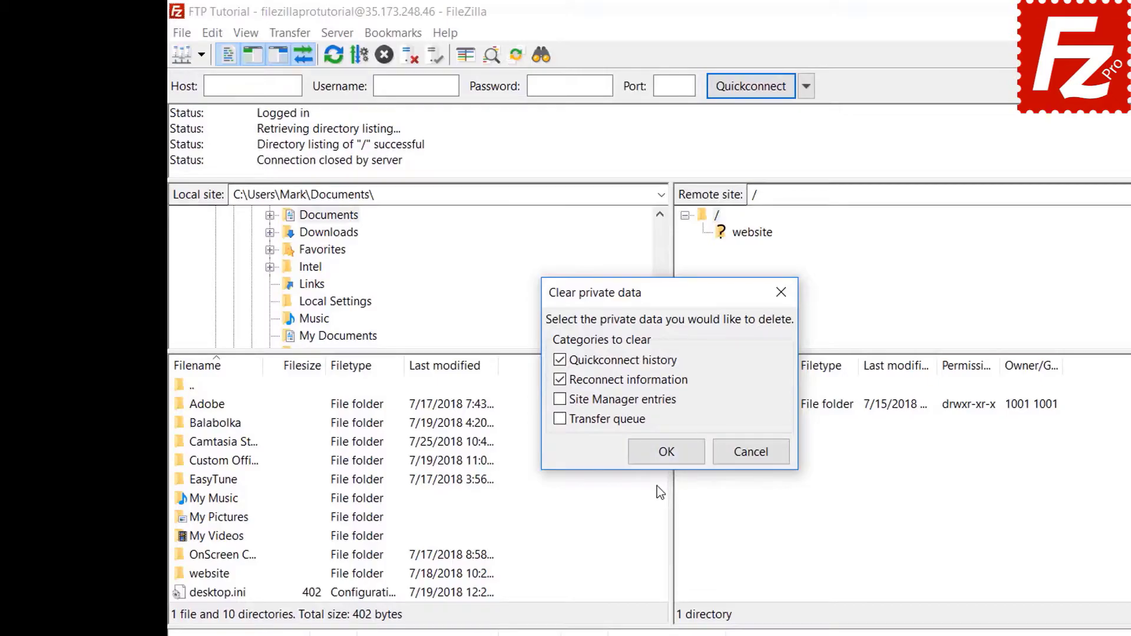
click(666, 452)
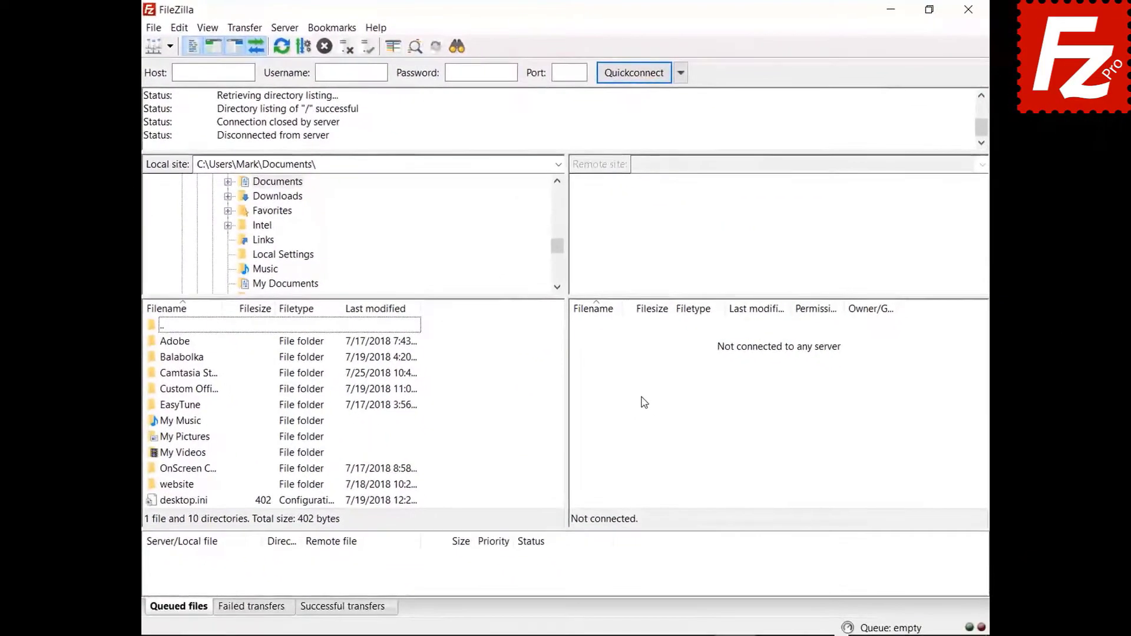
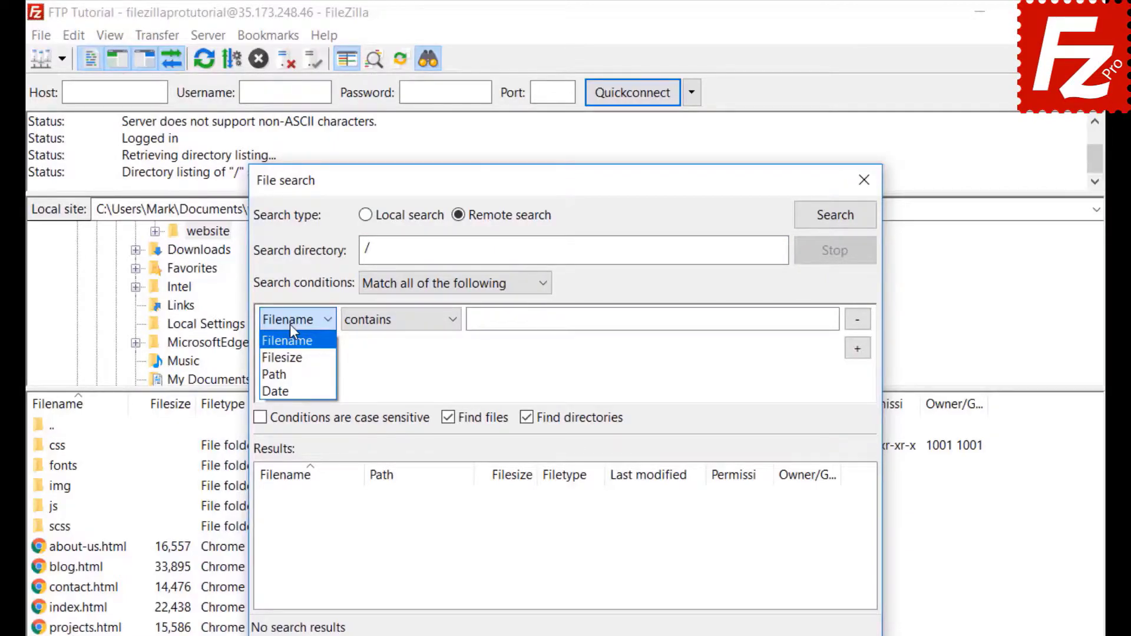
Step: Set the first search condition to Filename contains .jpg
click(290, 325)
click(400, 330)
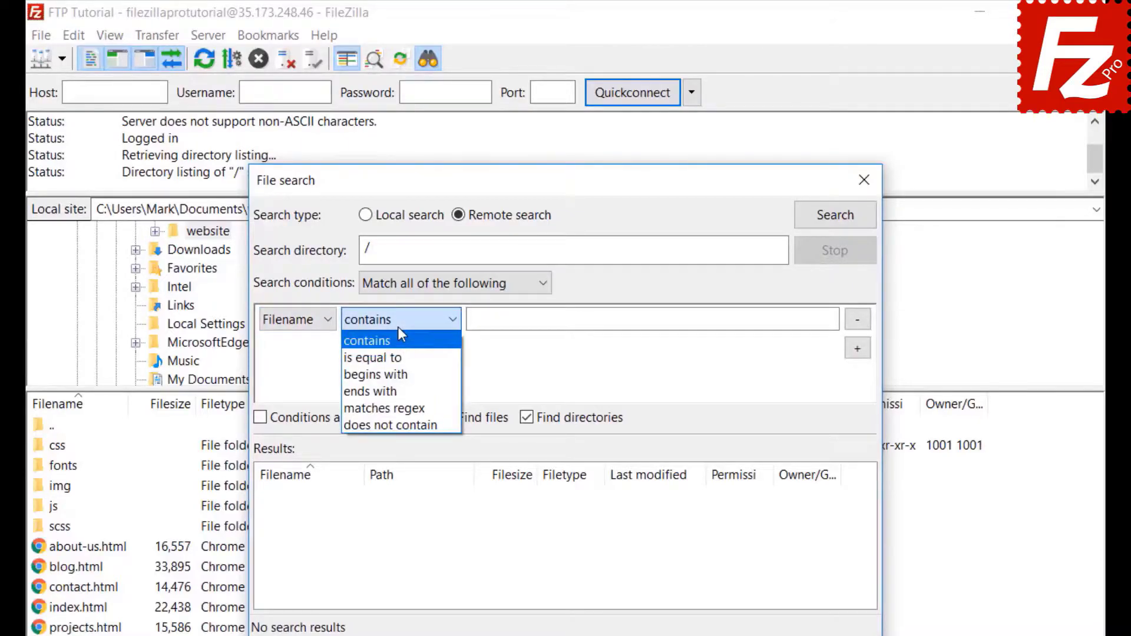
click(399, 330)
click(311, 321)
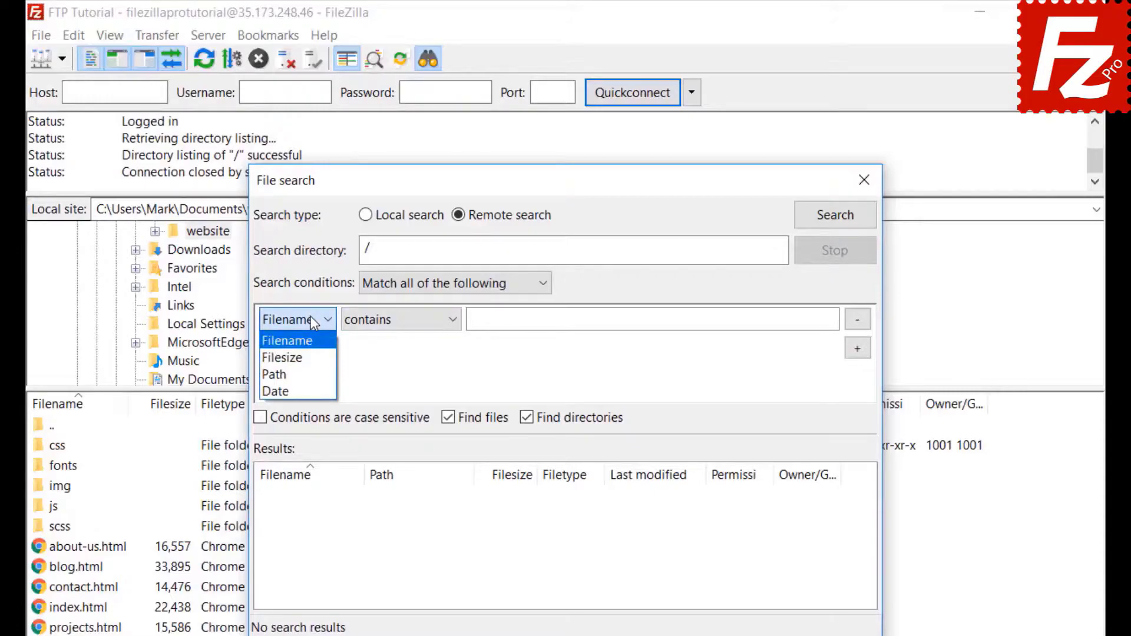
click(310, 341)
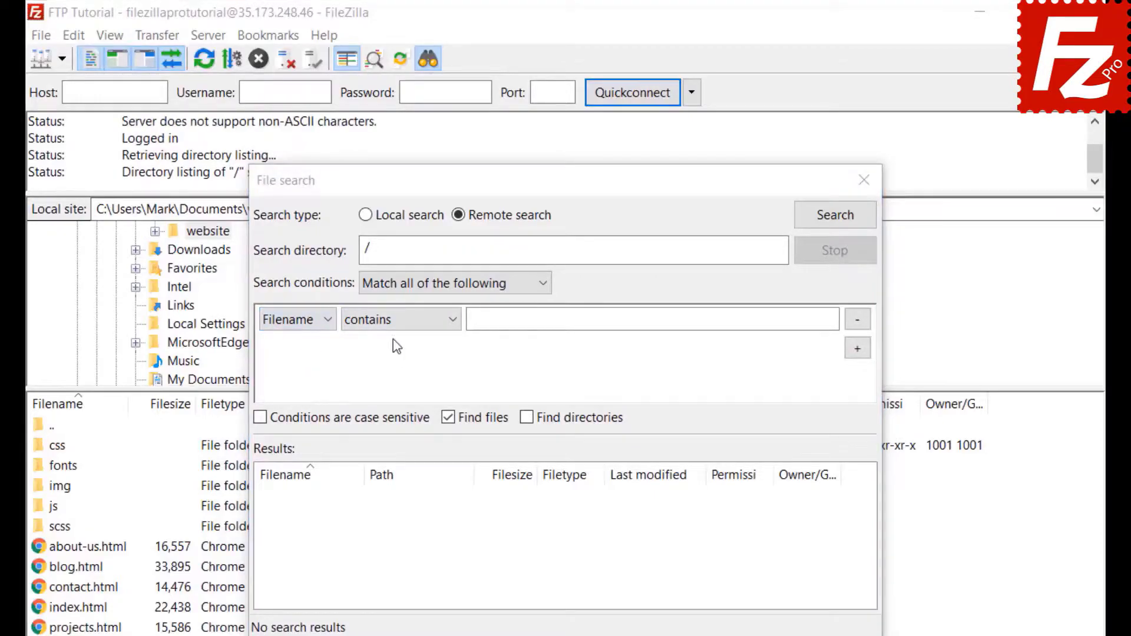
click(396, 321)
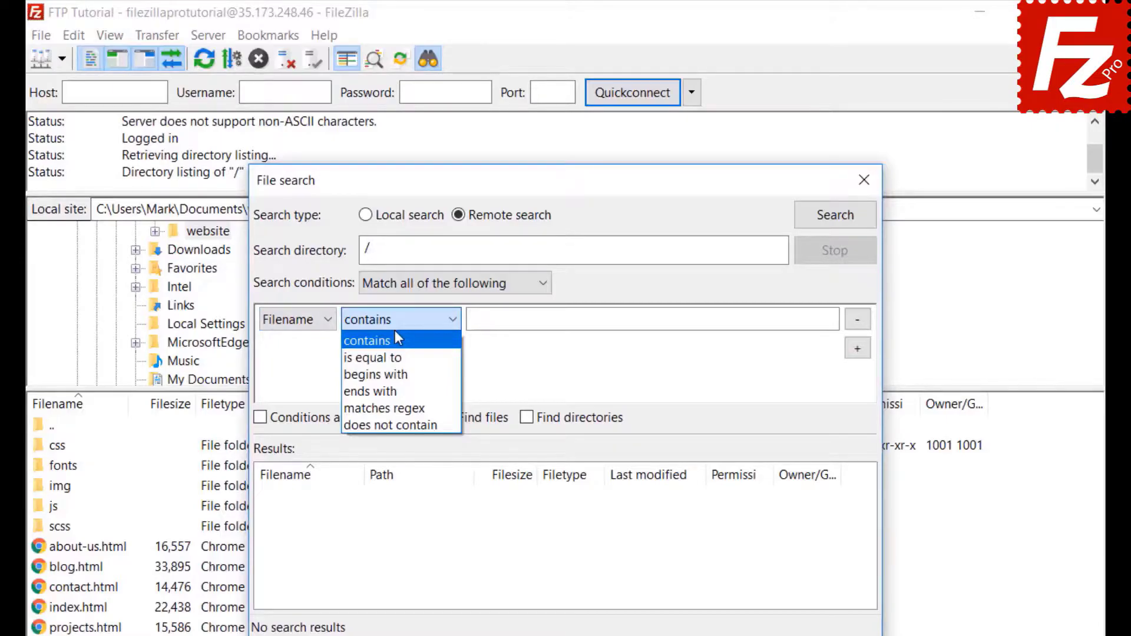
click(516, 321)
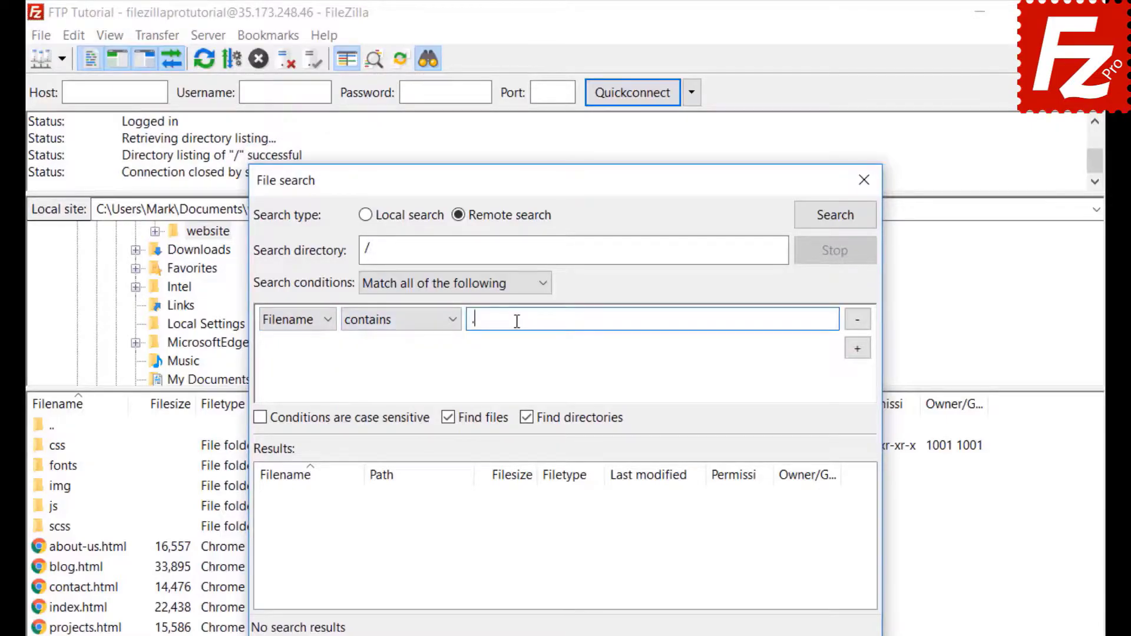
text(.jpg)
Step: Add a second condition Filesize greater than 500000 and exclude directories from the search
click(859, 350)
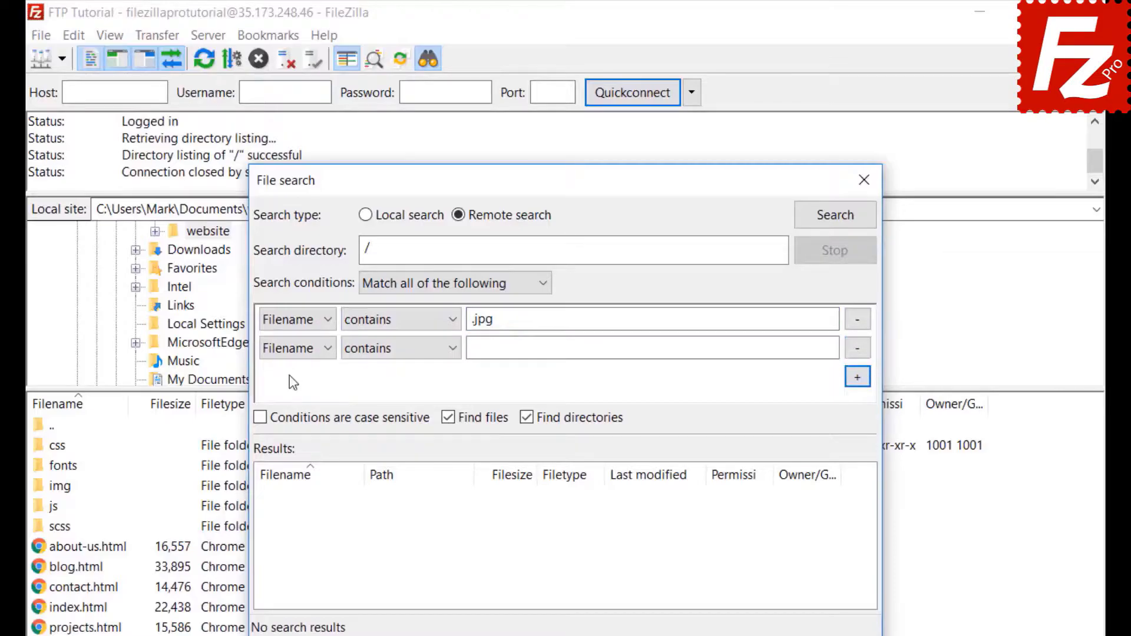
click(296, 348)
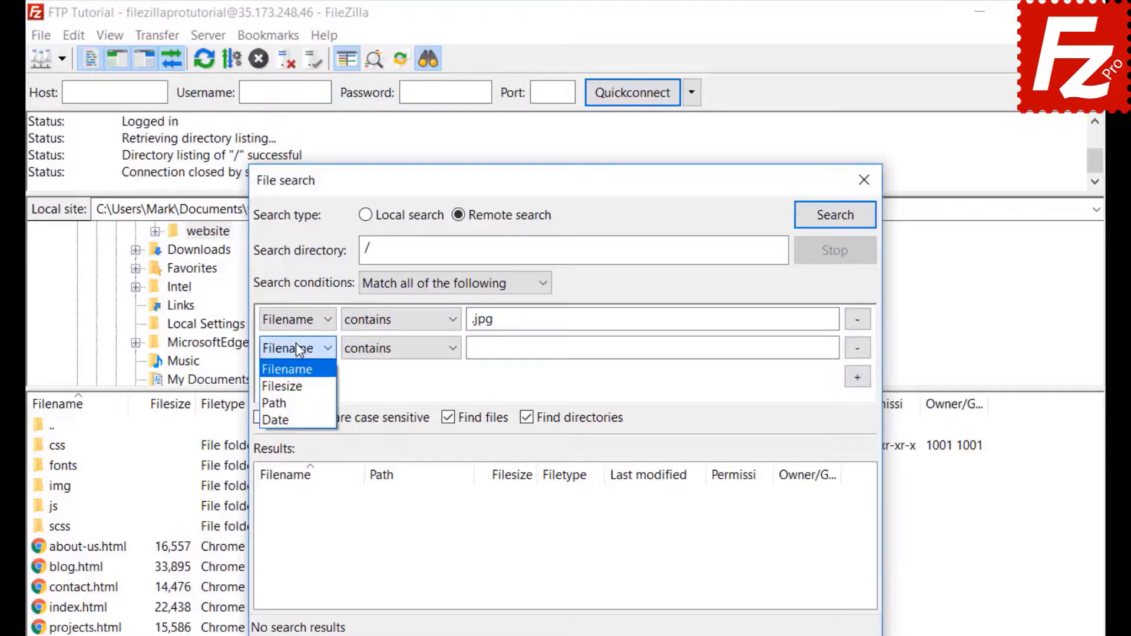
click(294, 393)
click(379, 349)
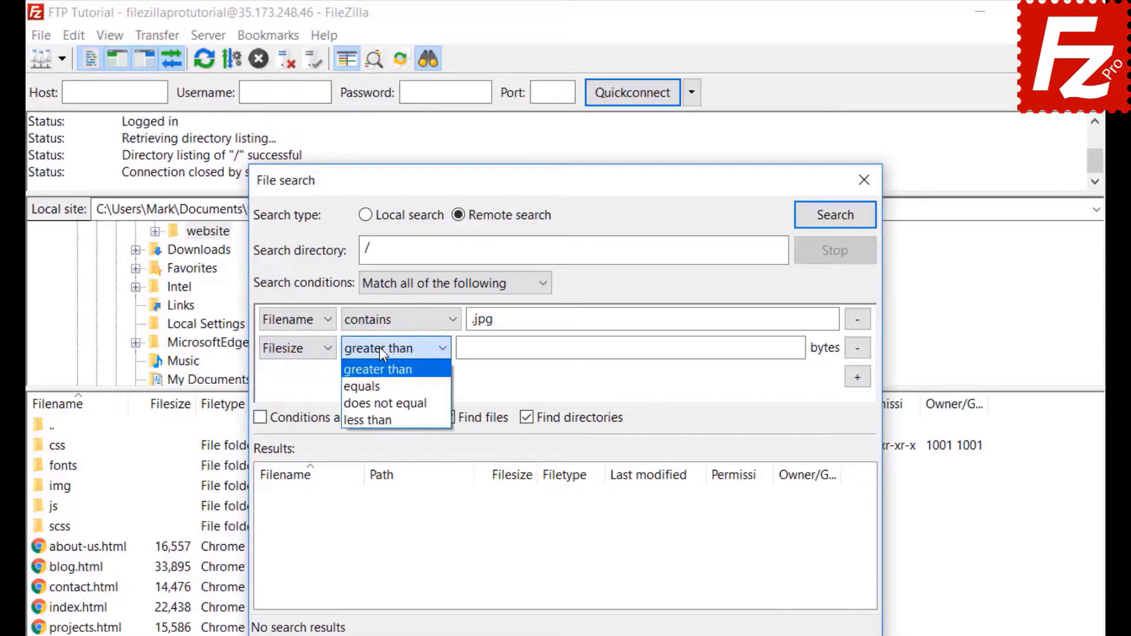
click(379, 348)
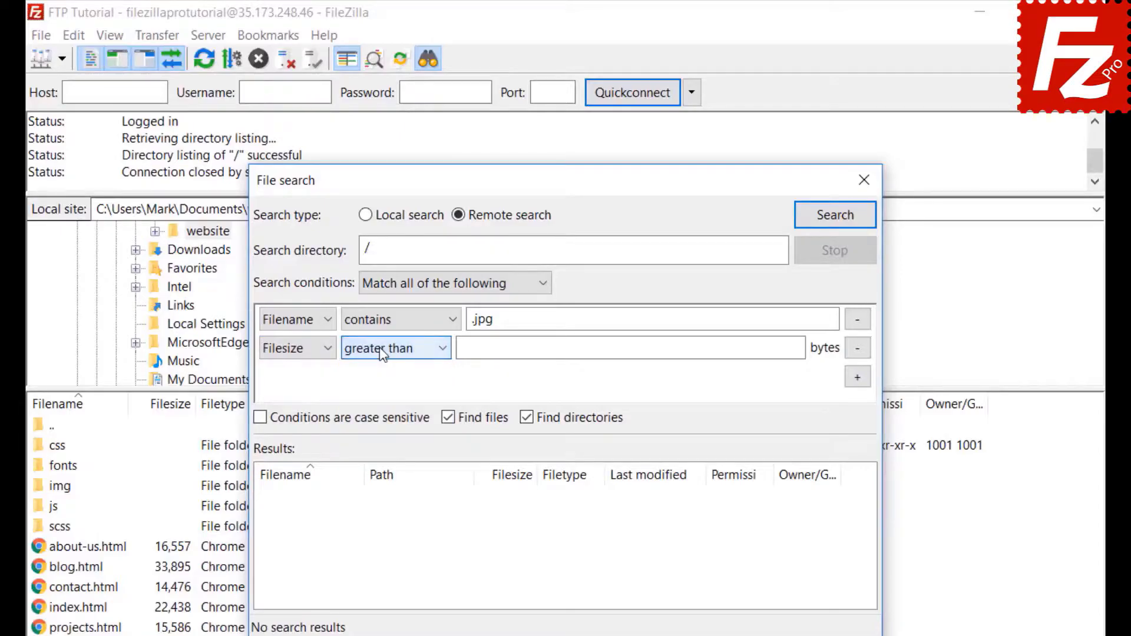
click(467, 348)
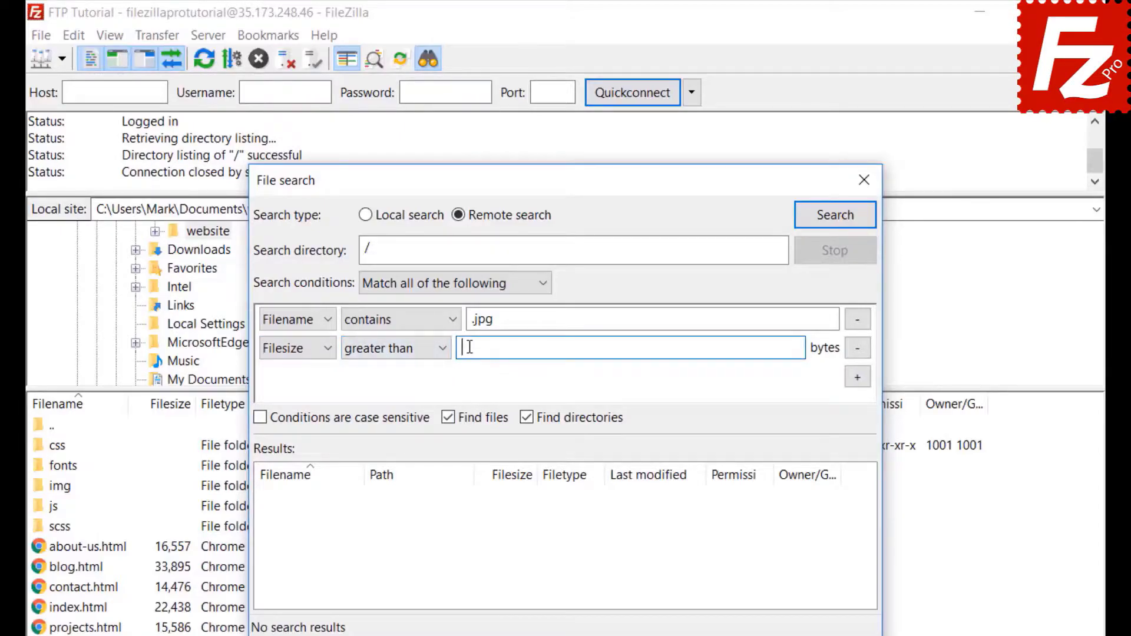
text(500000)
click(527, 418)
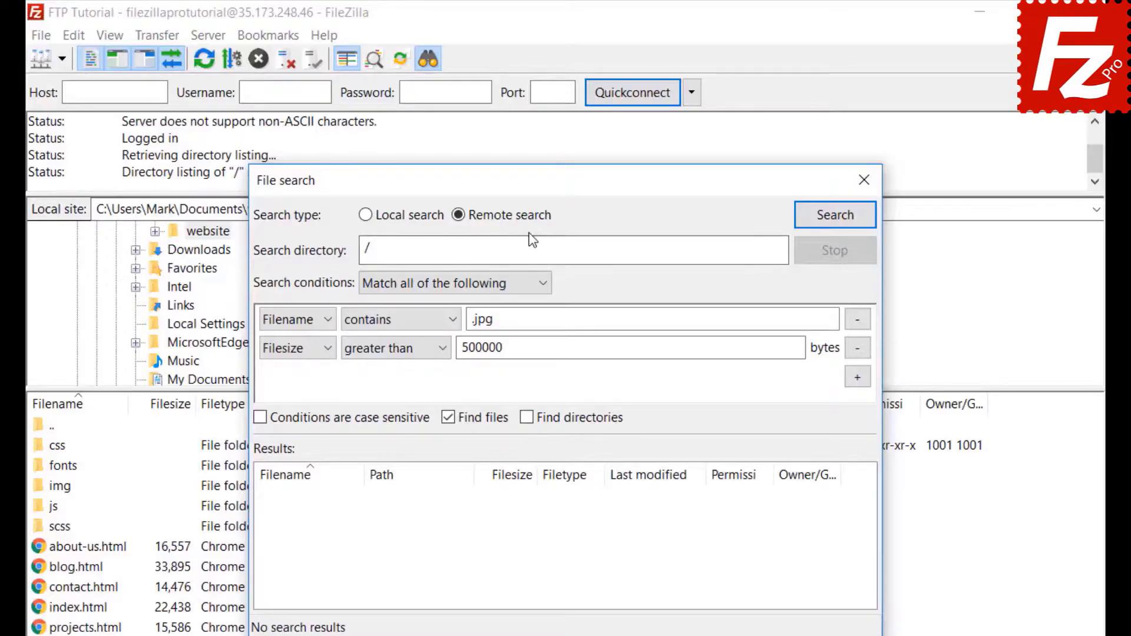
Step: Run the remote search and queue the found feature-bg.jpg for download only
drag(532, 177, 741, 176)
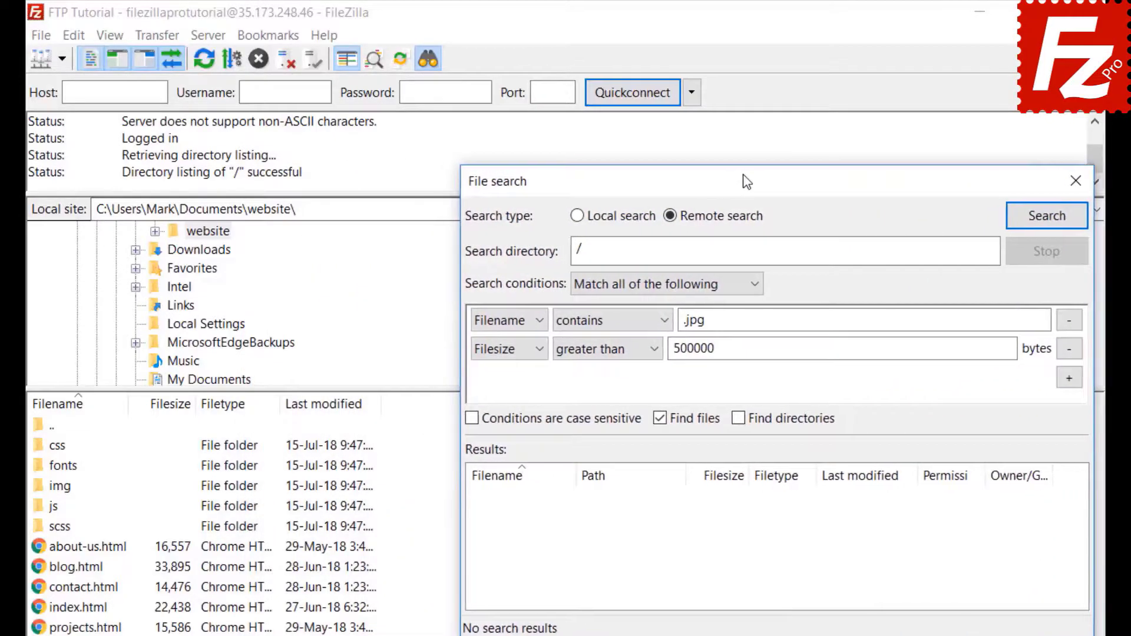
click(1045, 218)
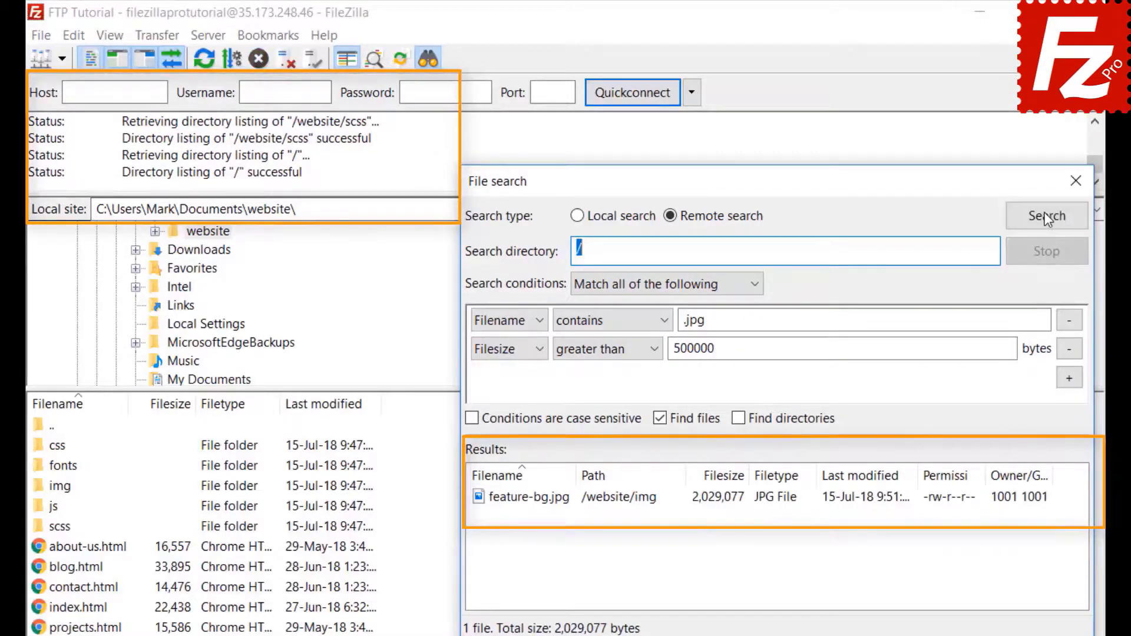
right_click(565, 504)
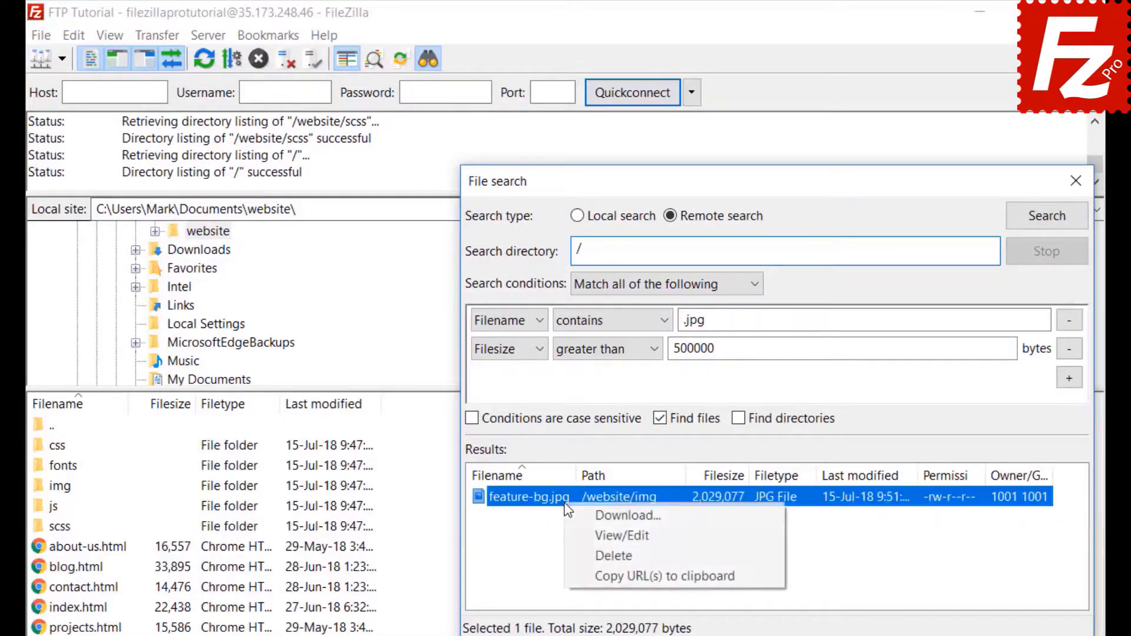
click(578, 515)
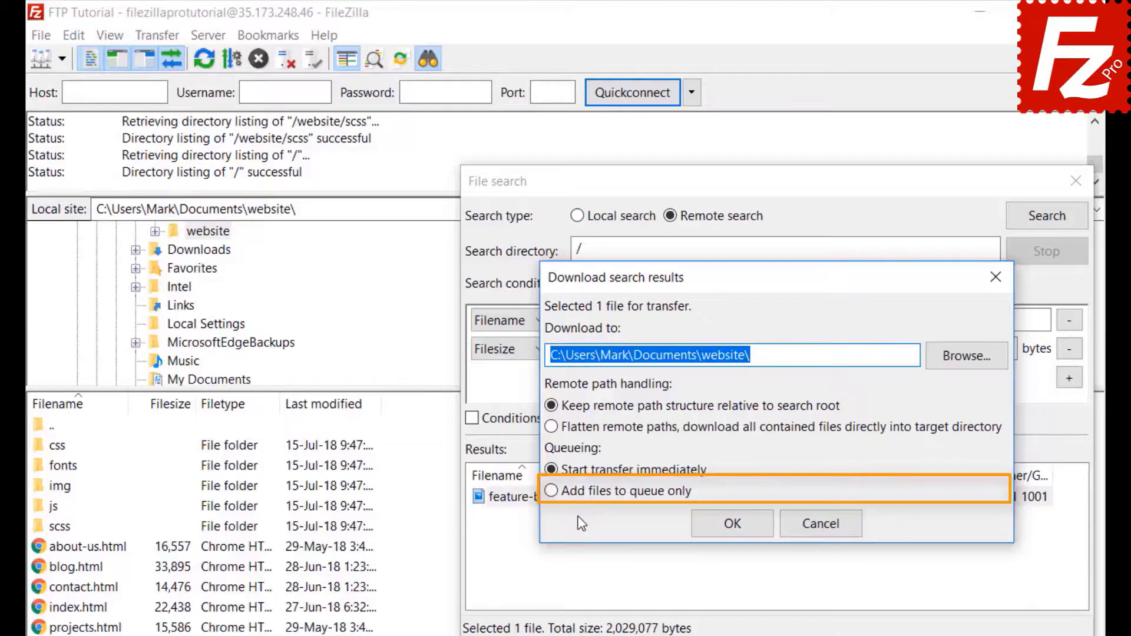
click(551, 492)
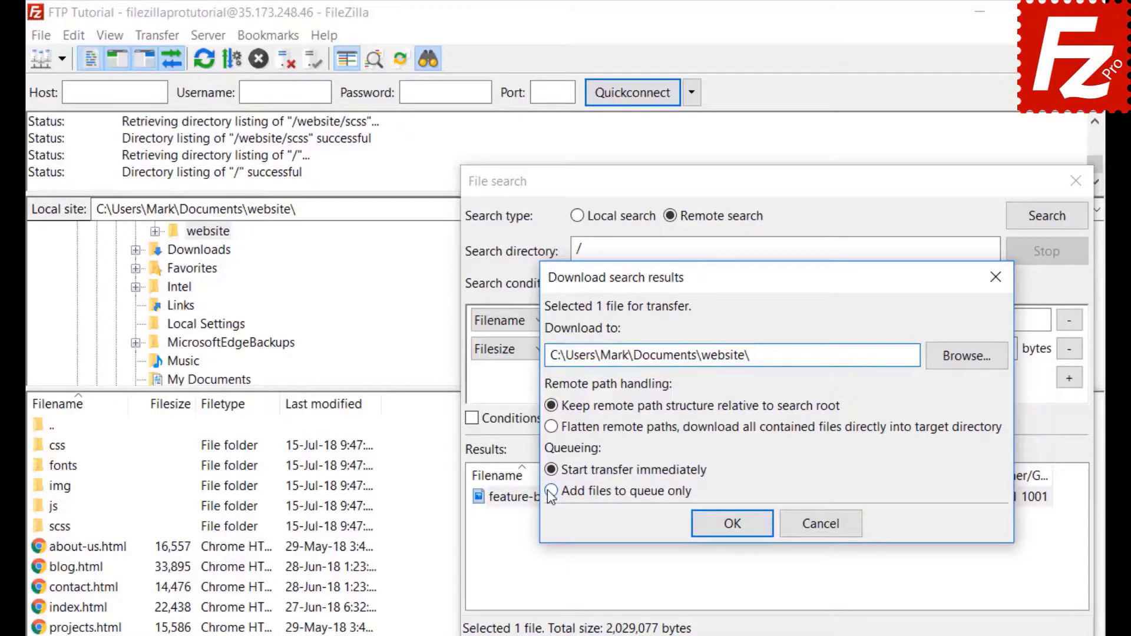
click(737, 528)
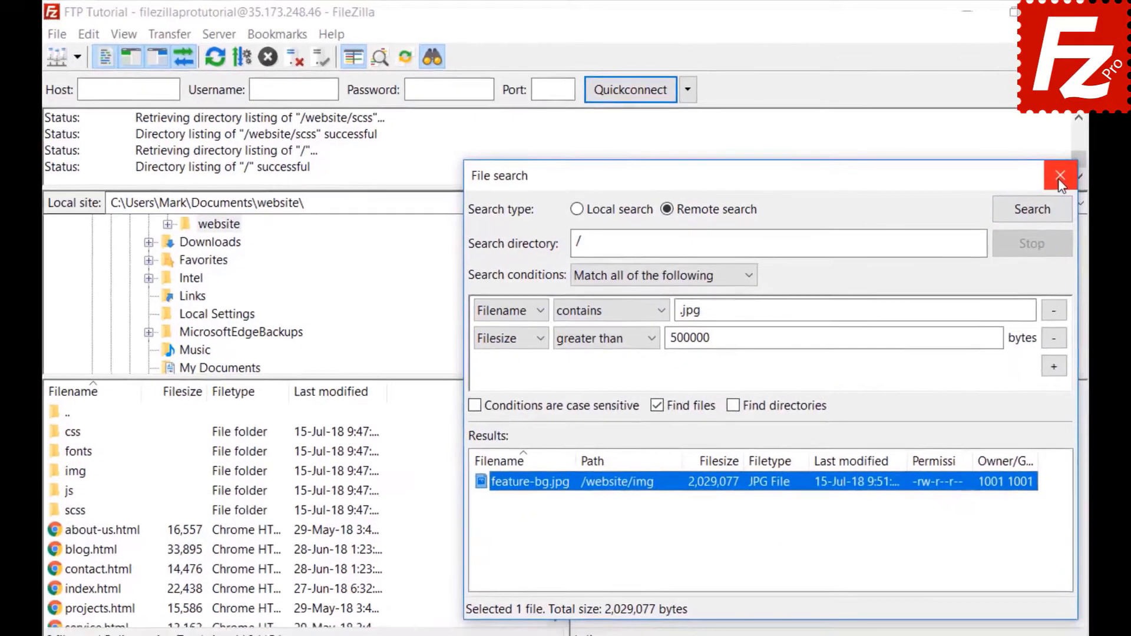
Step: Close the search, browse the remote pane to /website/css, and open a quick filter
click(1076, 181)
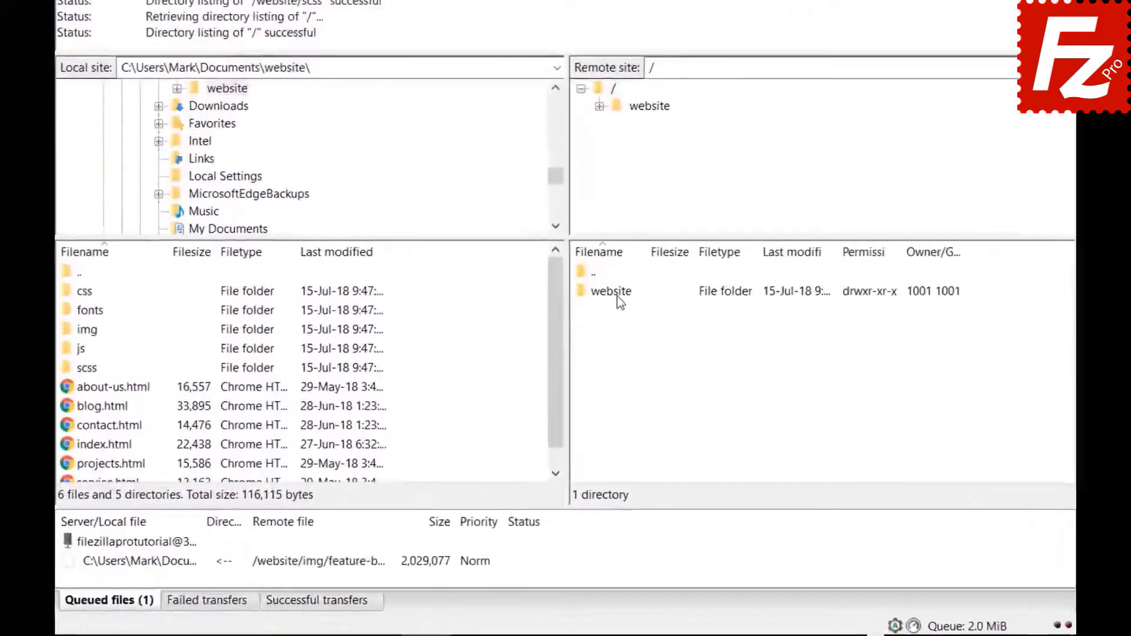
double_click(606, 360)
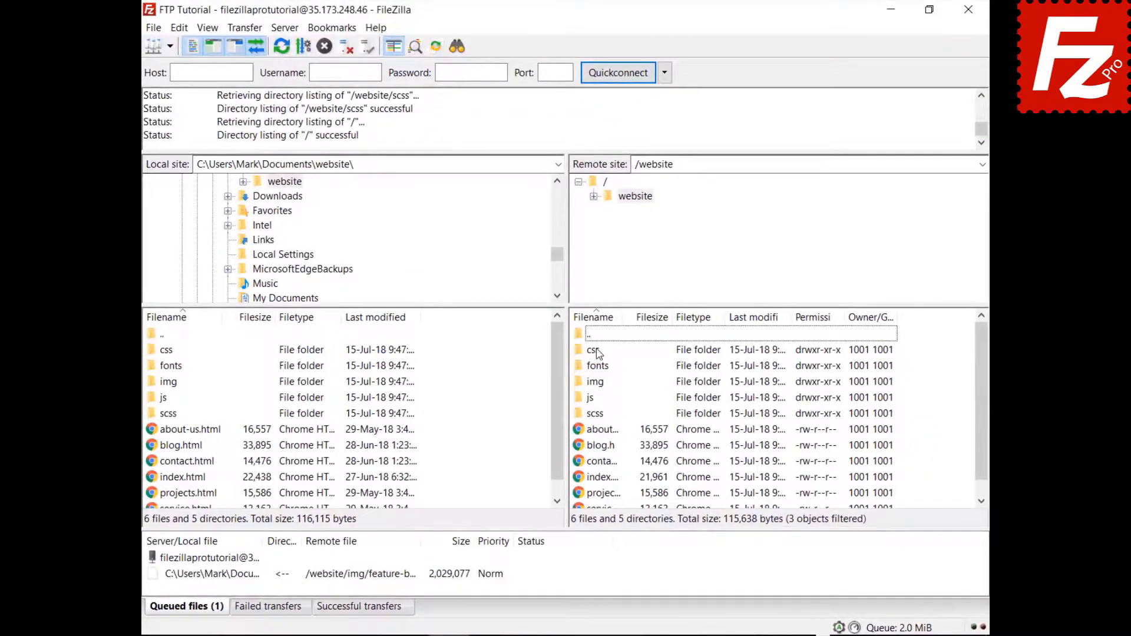
double_click(593, 351)
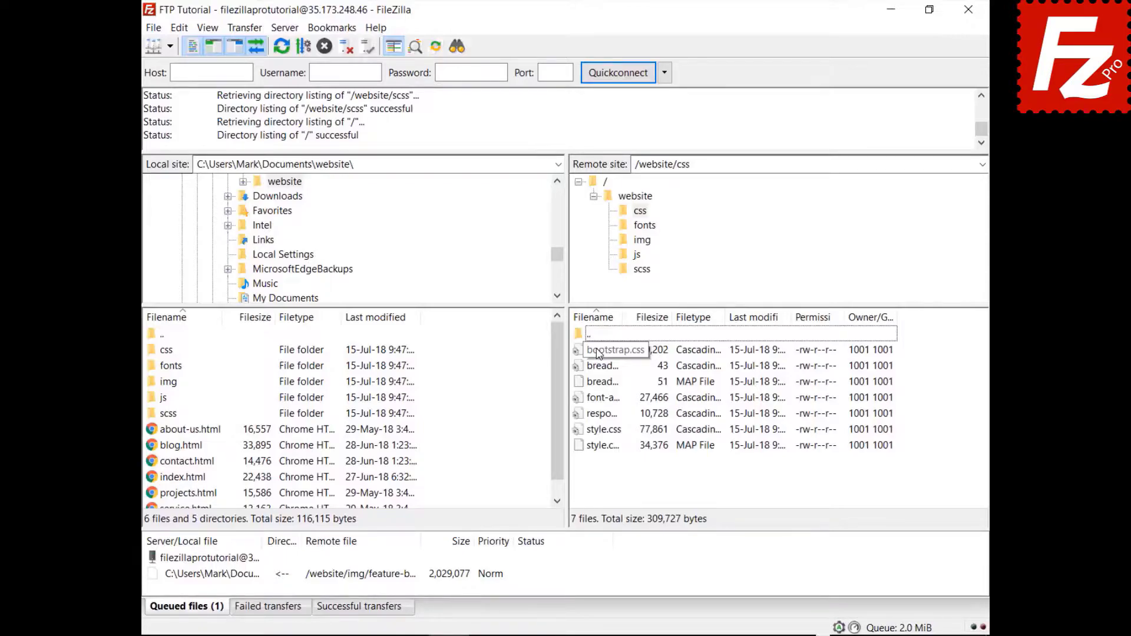
click(598, 351)
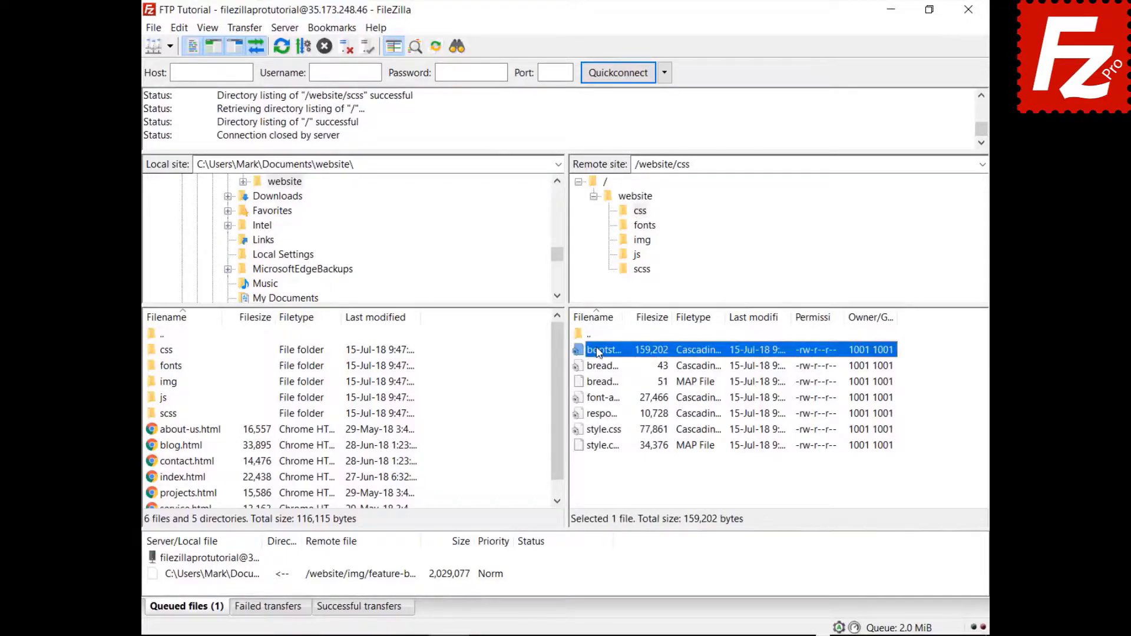
key(Down)
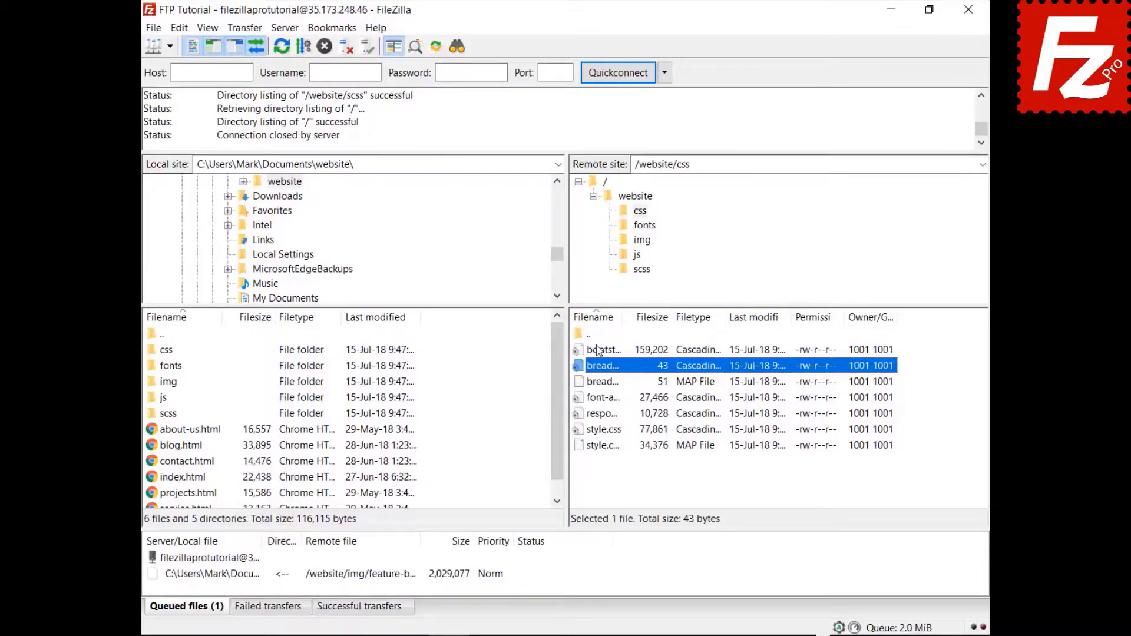
key(ctrl+f)
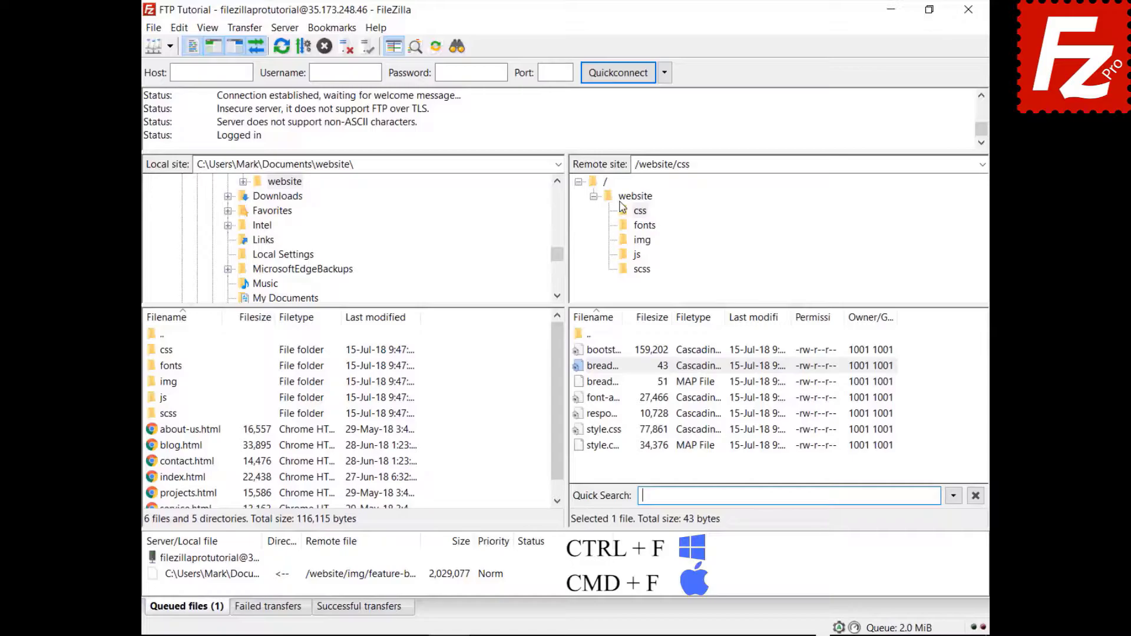
Step: Filter the remote /website/css list to files whose names do not contain 'style' using Invert Filter
text(style)
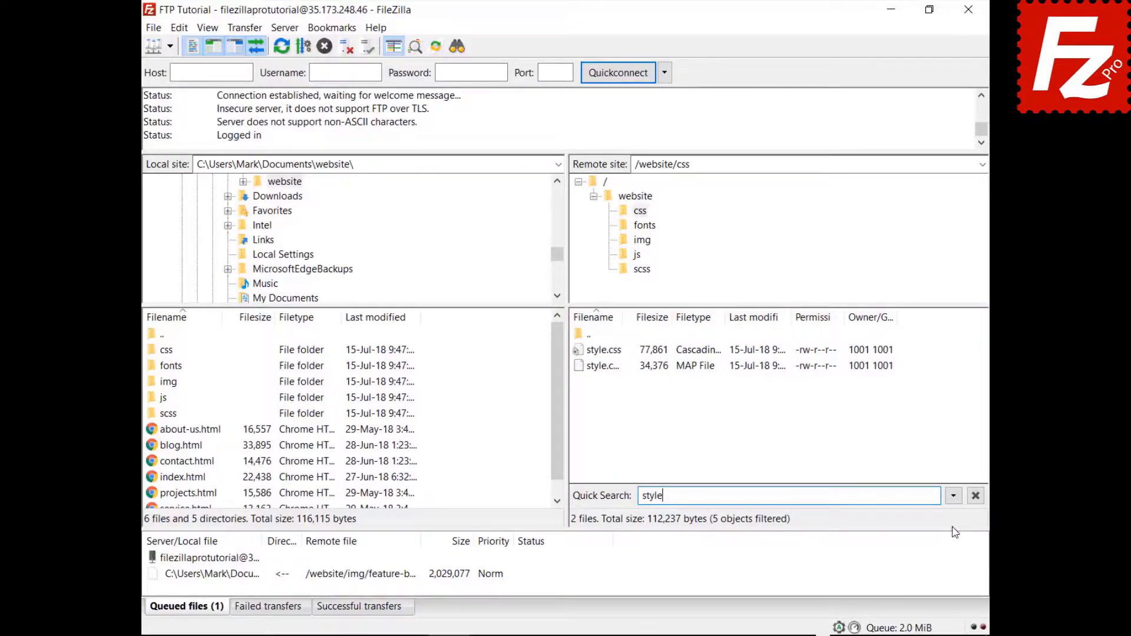
click(954, 496)
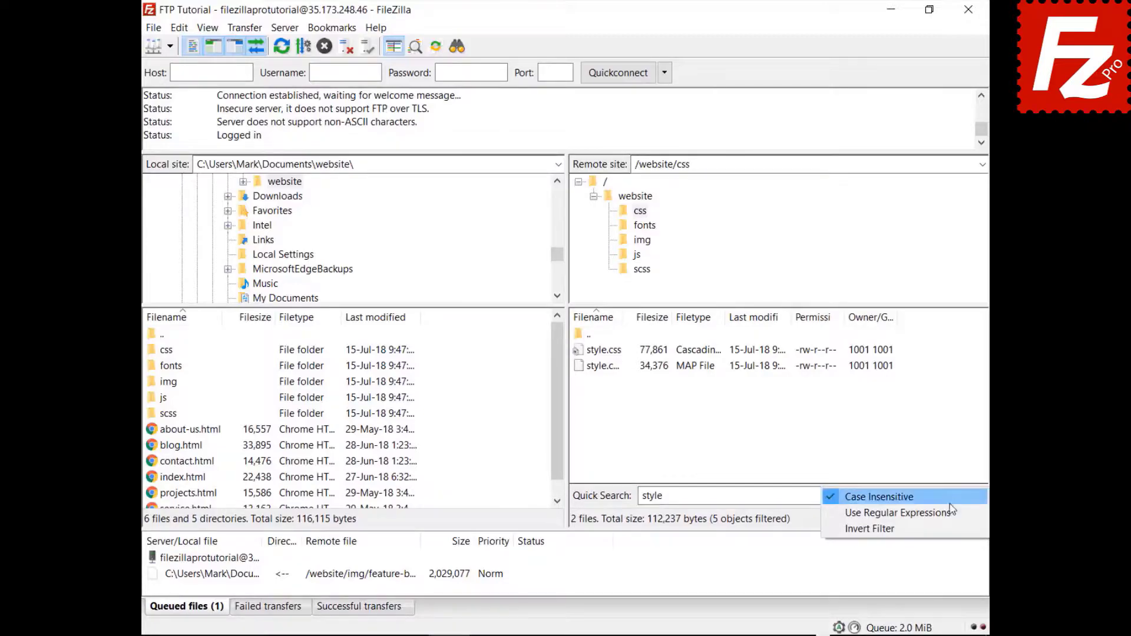
click(948, 528)
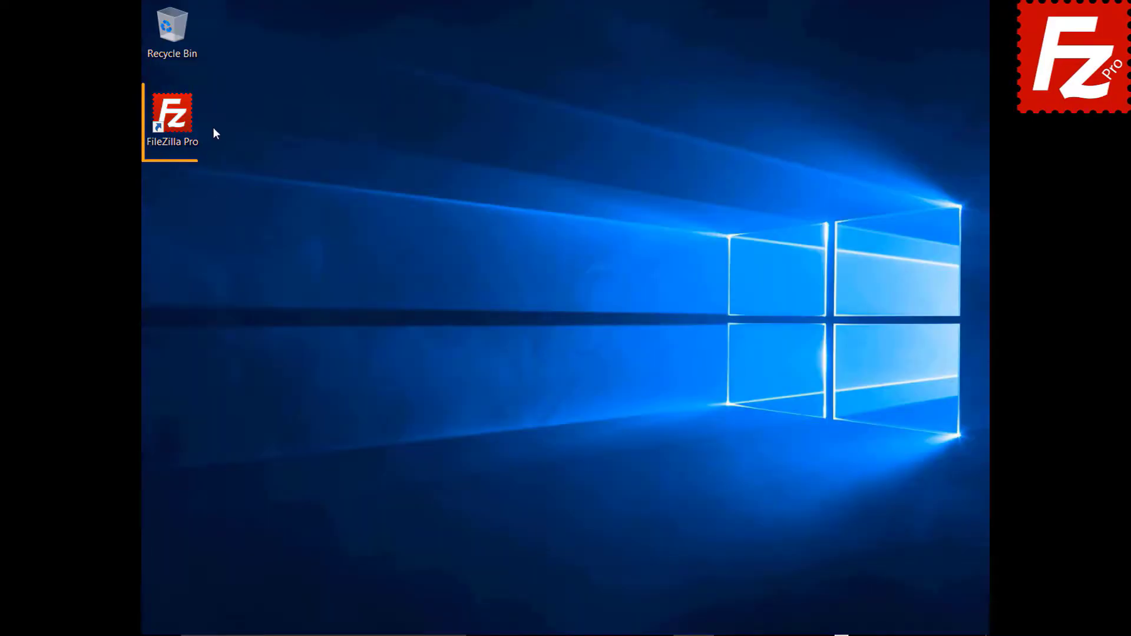
Step: Relaunch FileZilla Pro and quick-connect to 40.121.111.78 with the account username and password
double_click(180, 122)
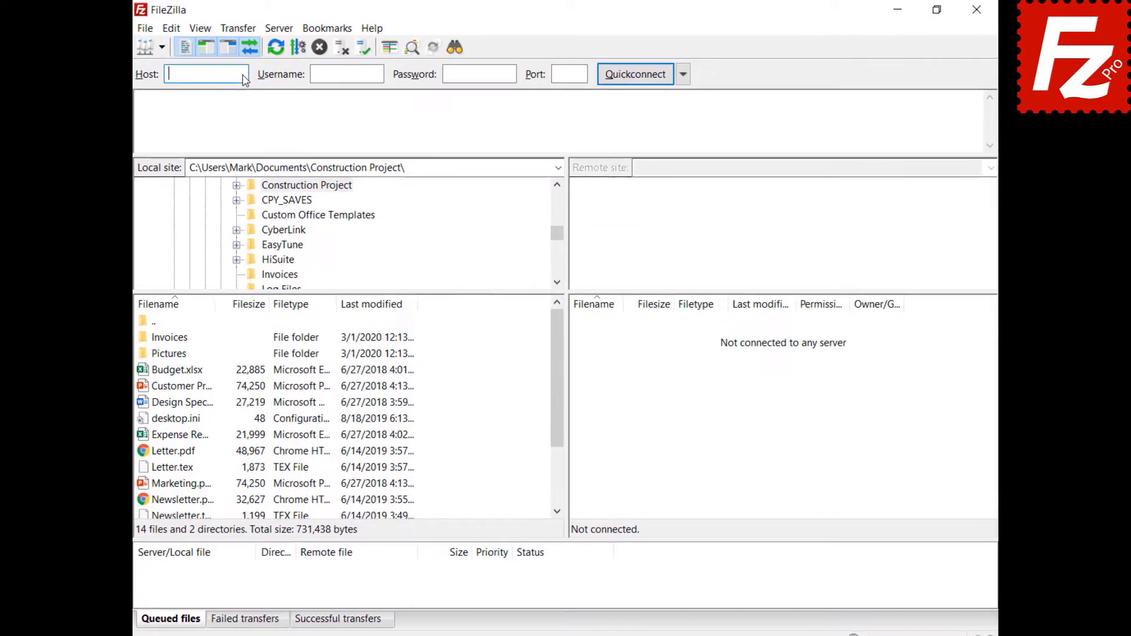
text(40.121.111.78)
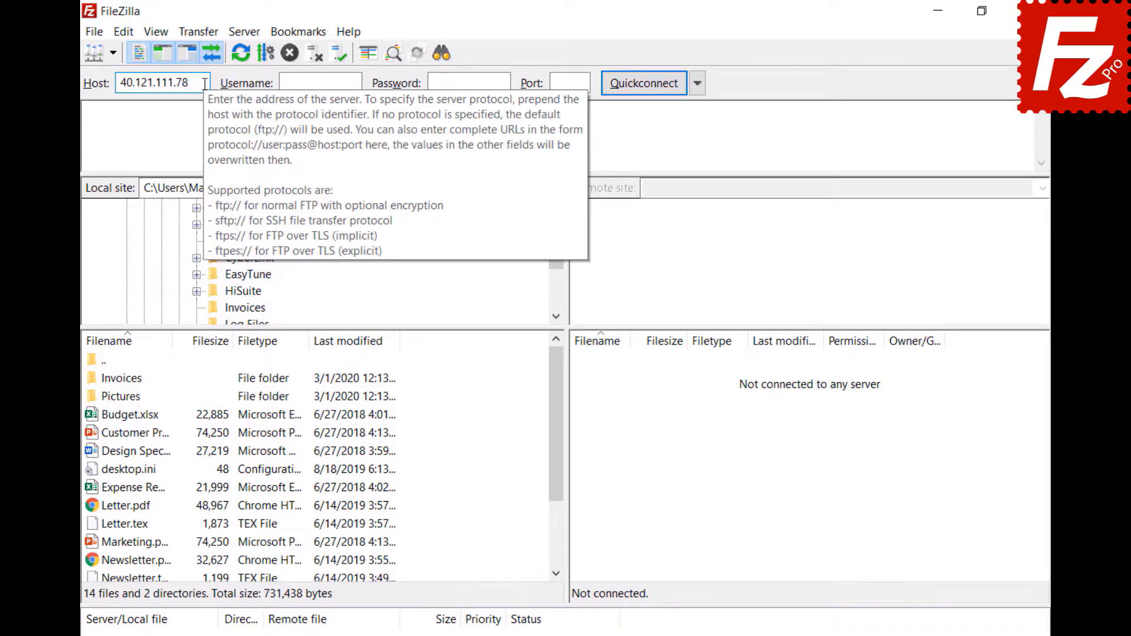
click(358, 82)
text(filezillaprotutorial)
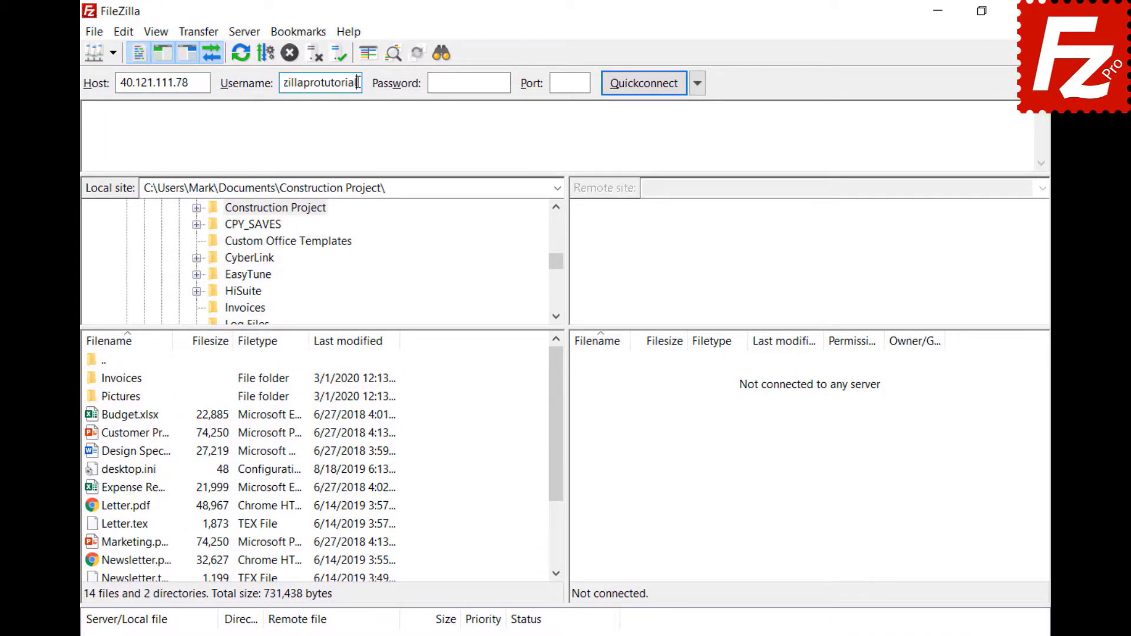
click(502, 83)
key(ctrl+v)
click(642, 83)
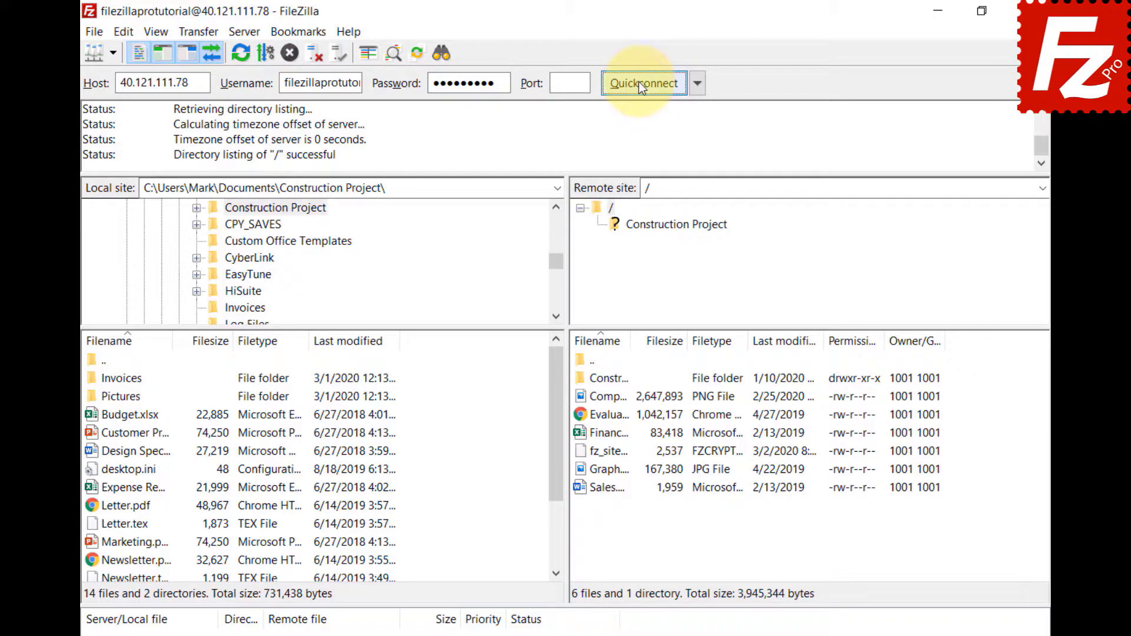
Step: Start a comparative search between the local folder and remote /Construction Project
click(438, 55)
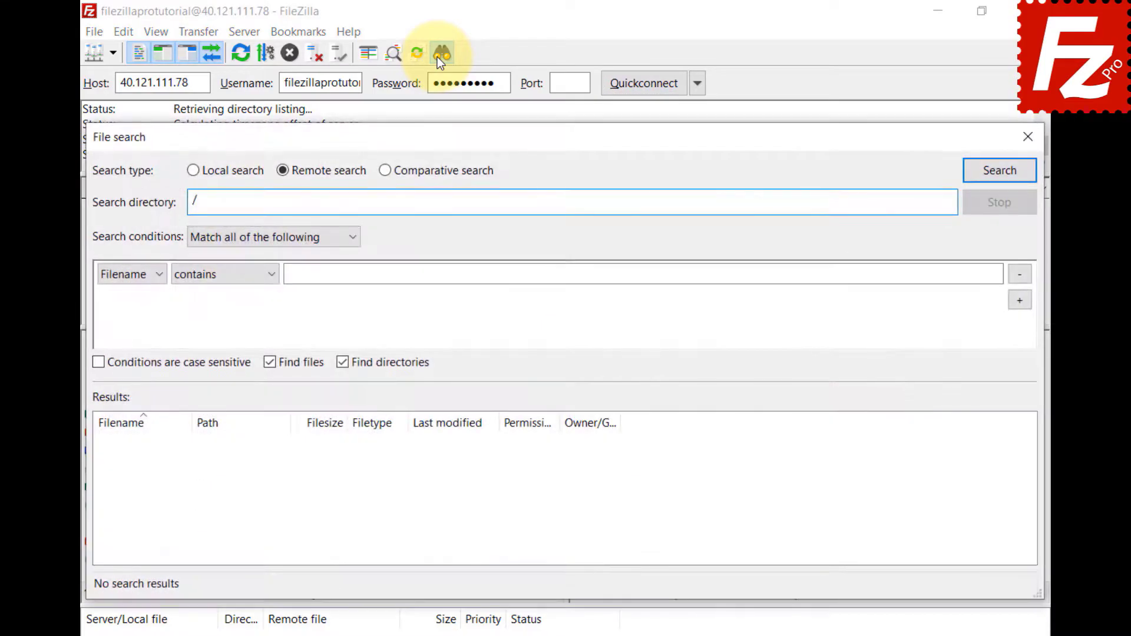
click(385, 171)
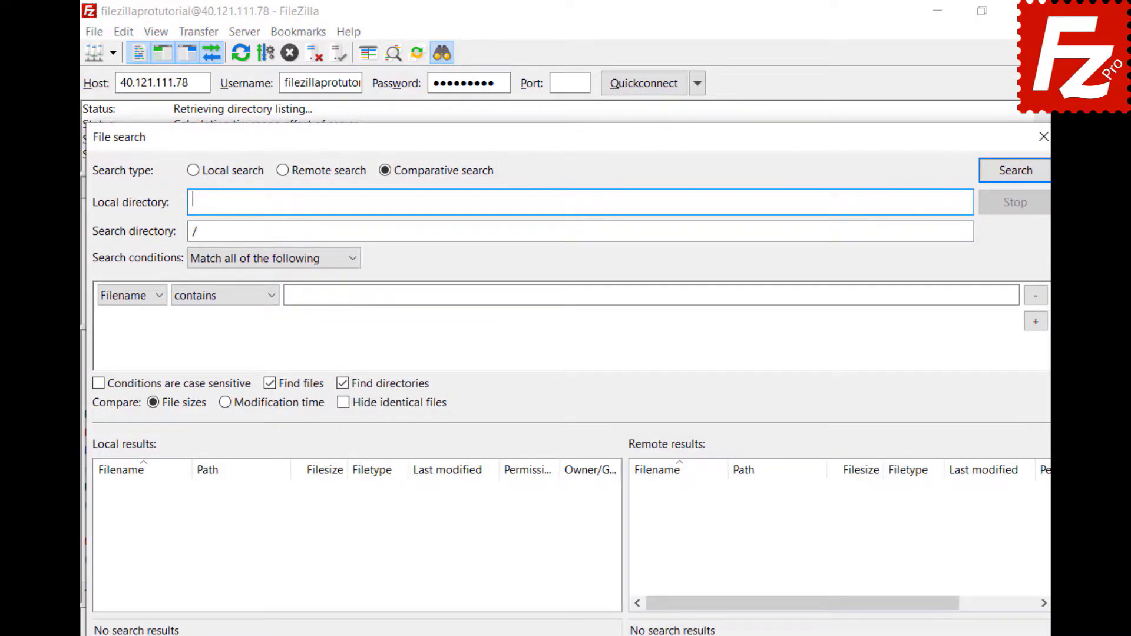
text(C:\Users\Mark\Documents\Construction Project\)
click(538, 233)
text(Construction Project)
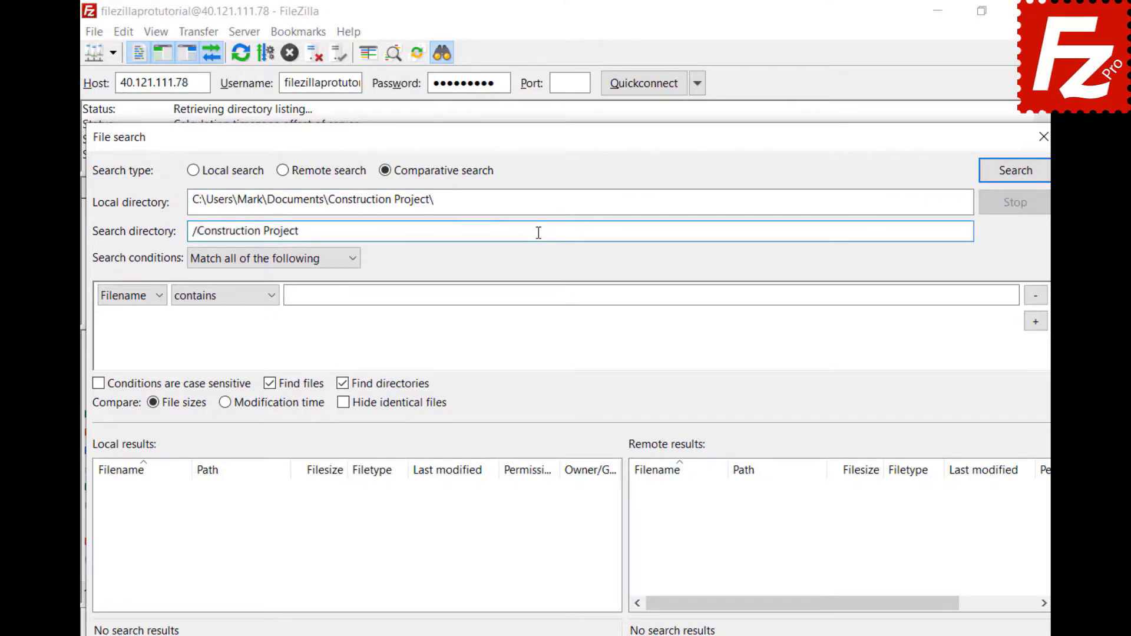
Step: Set the condition Filename begins with DSC and run the comparative search
click(353, 267)
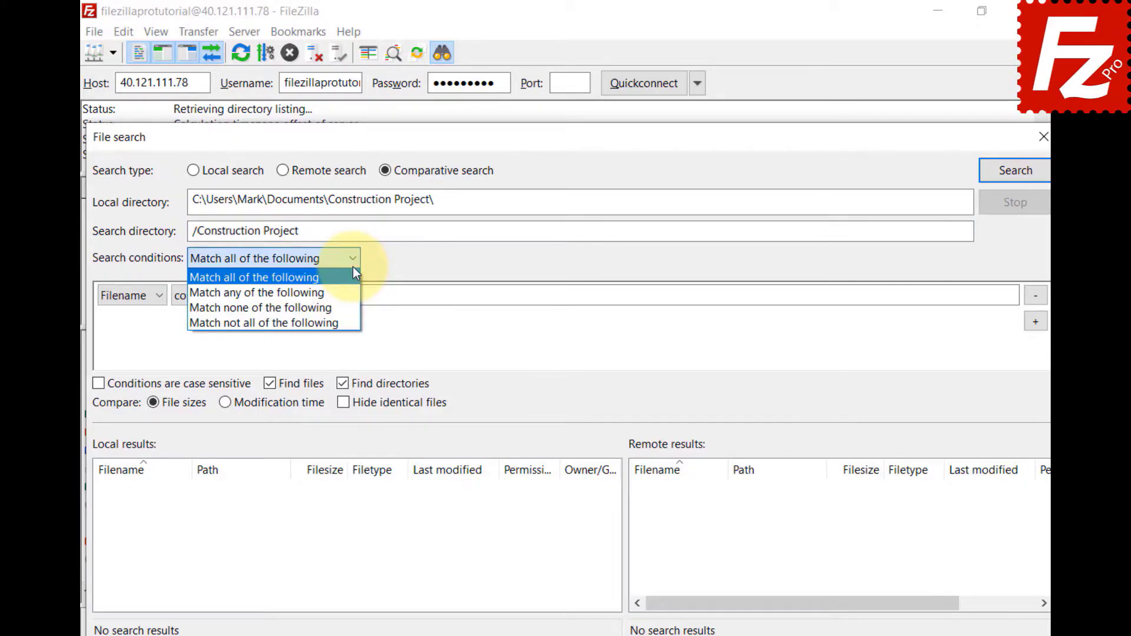
click(352, 268)
click(156, 298)
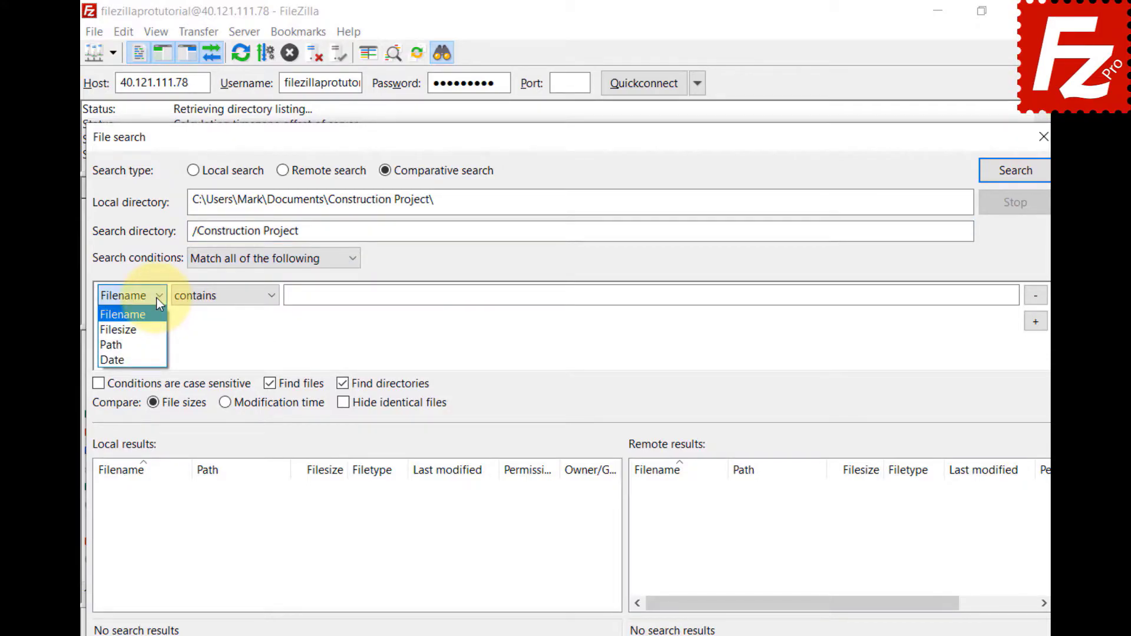
click(272, 297)
click(271, 297)
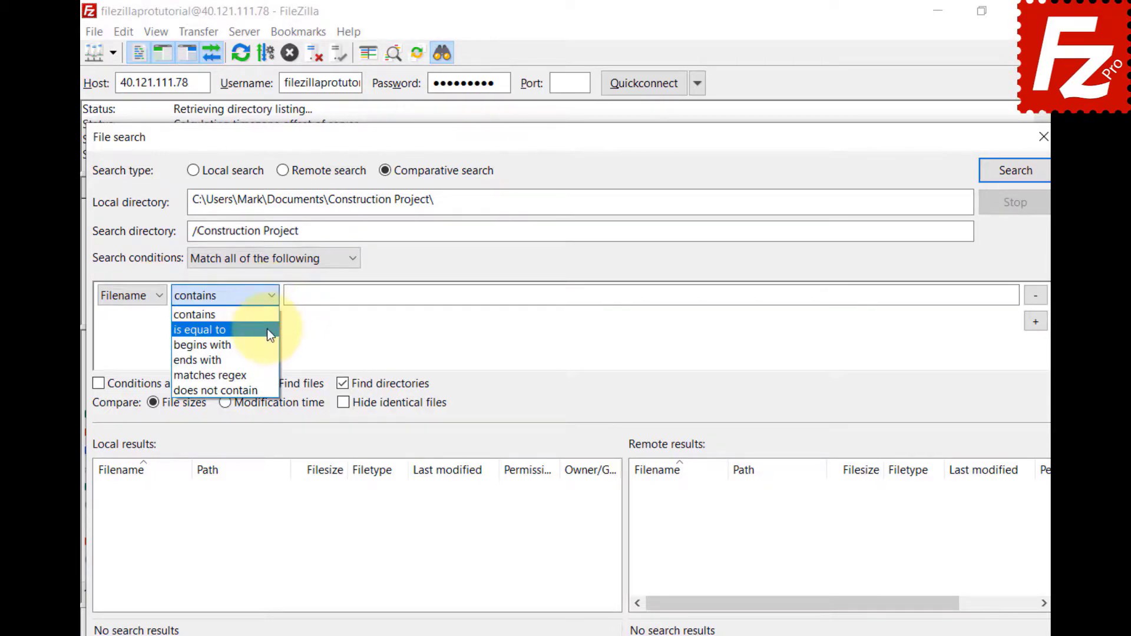
click(266, 344)
click(994, 294)
text(DSC)
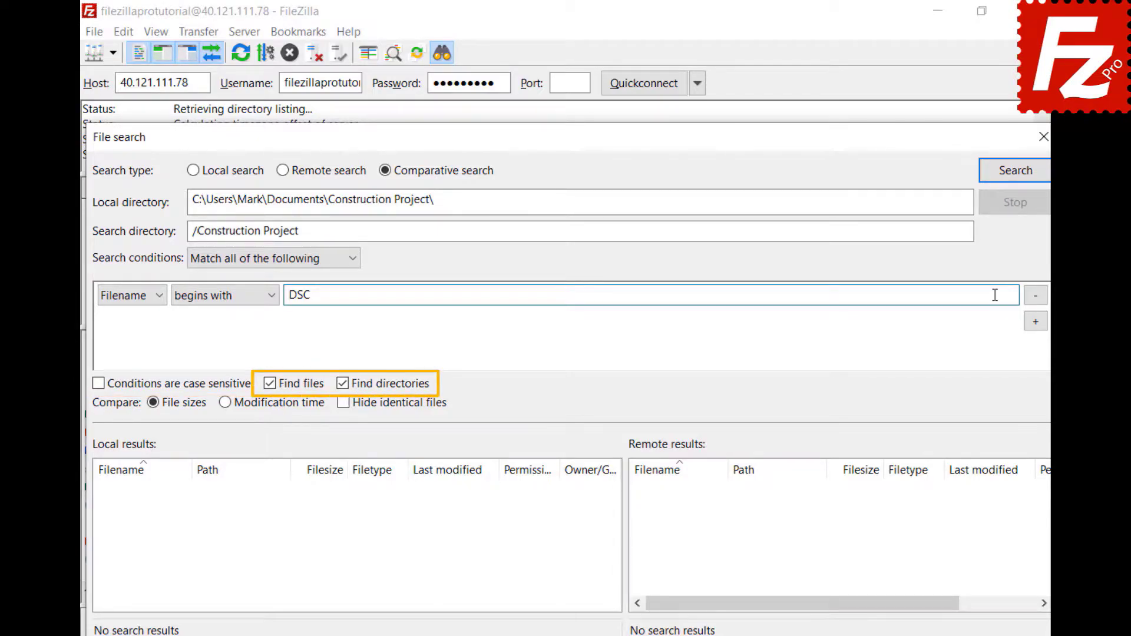
click(1013, 179)
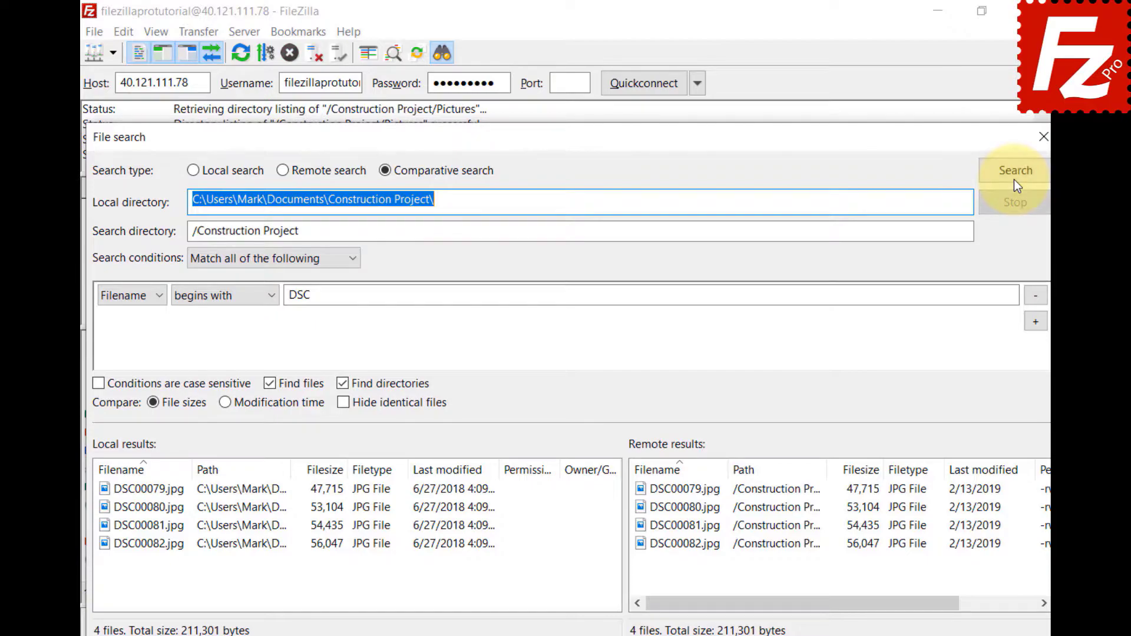
Step: Remove the DSC condition, rerun the search, and compare by modification time, then file size
click(1033, 296)
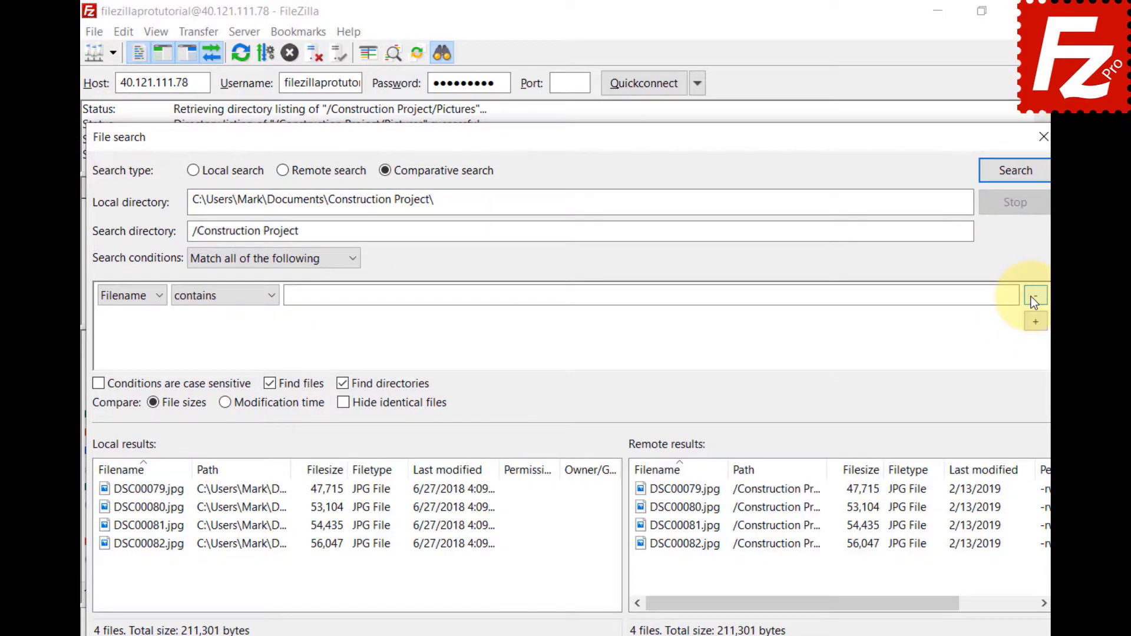
click(1016, 182)
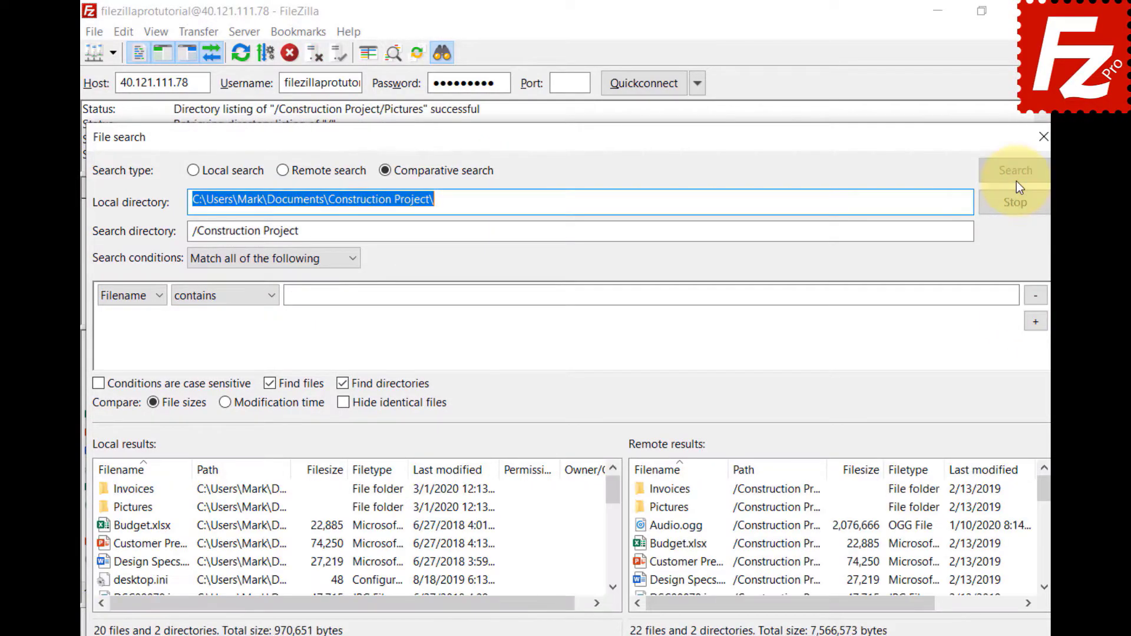
click(224, 408)
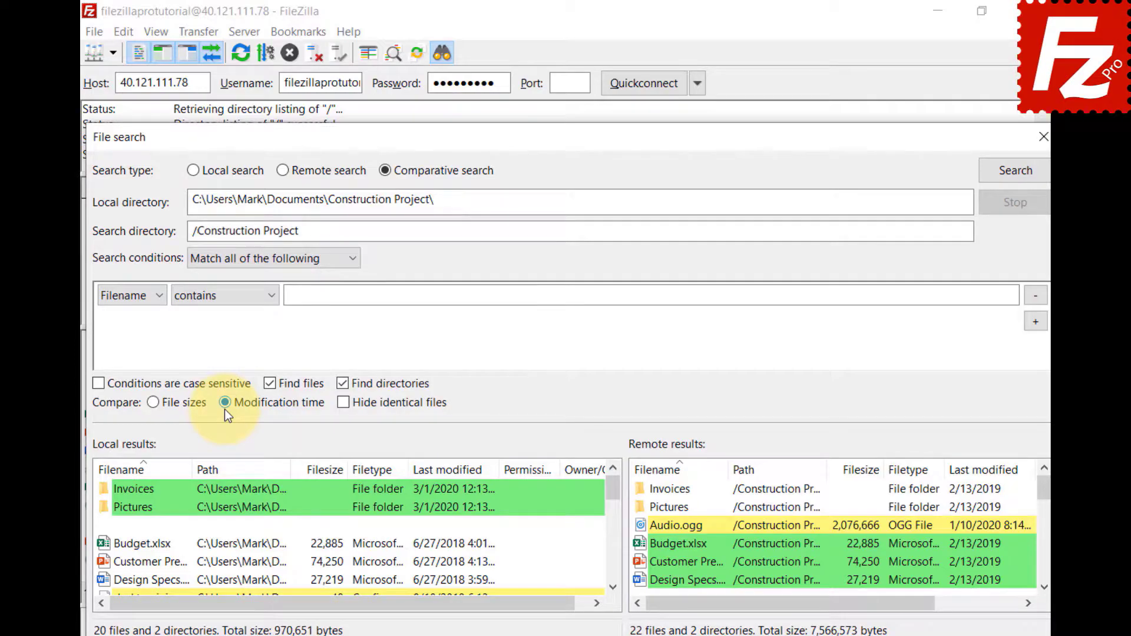
click(153, 406)
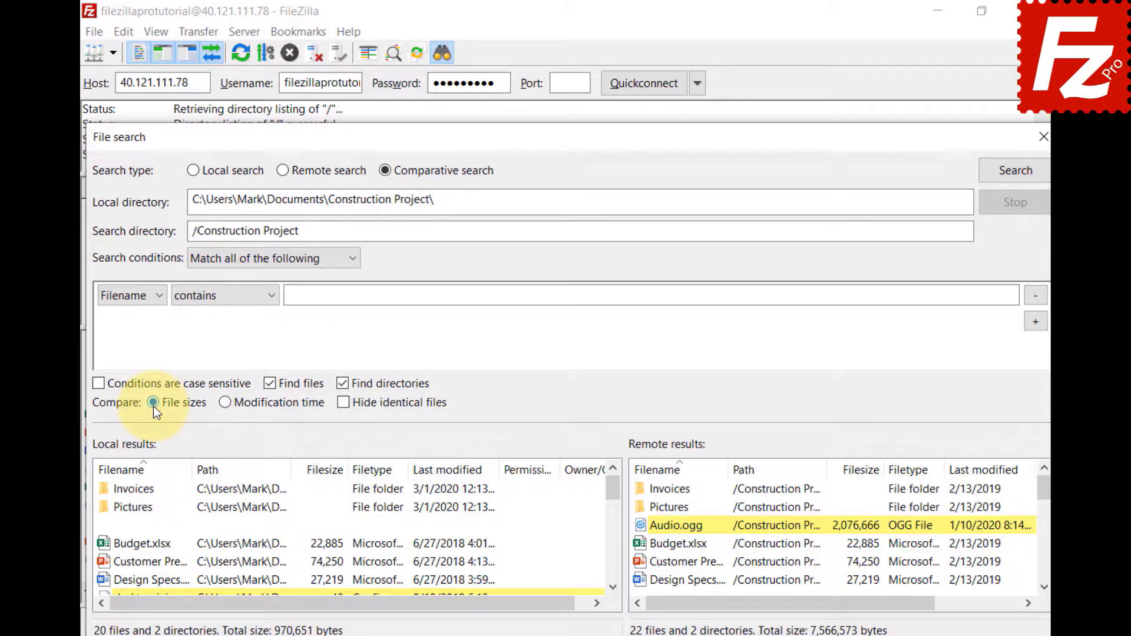
Step: Toggle Hide identical files on and off, then scroll through the results
click(345, 405)
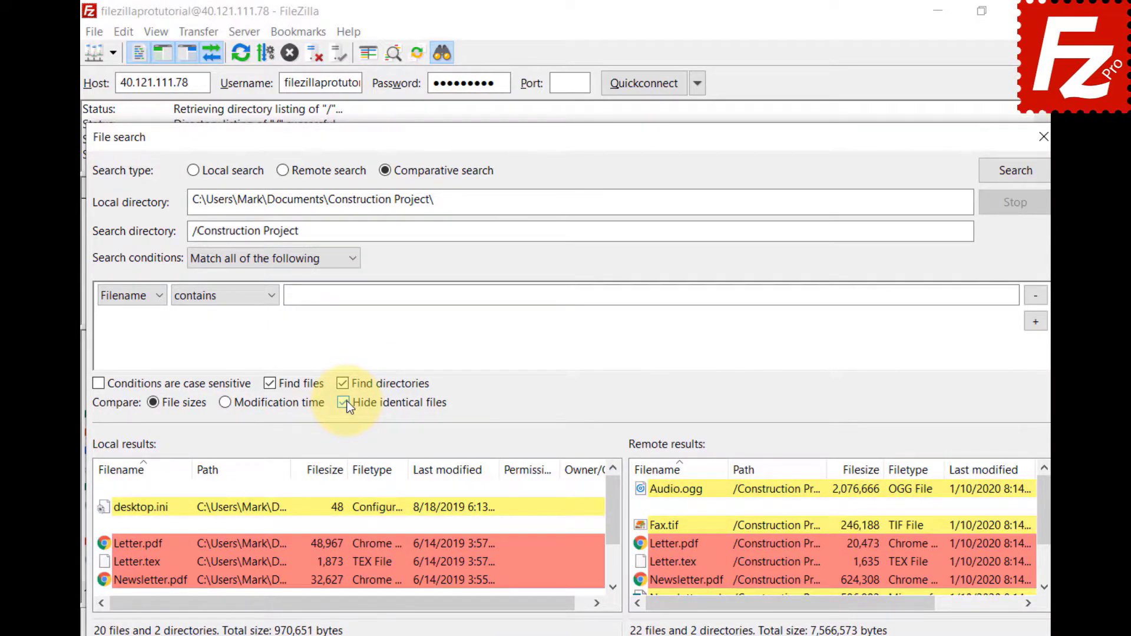
click(344, 403)
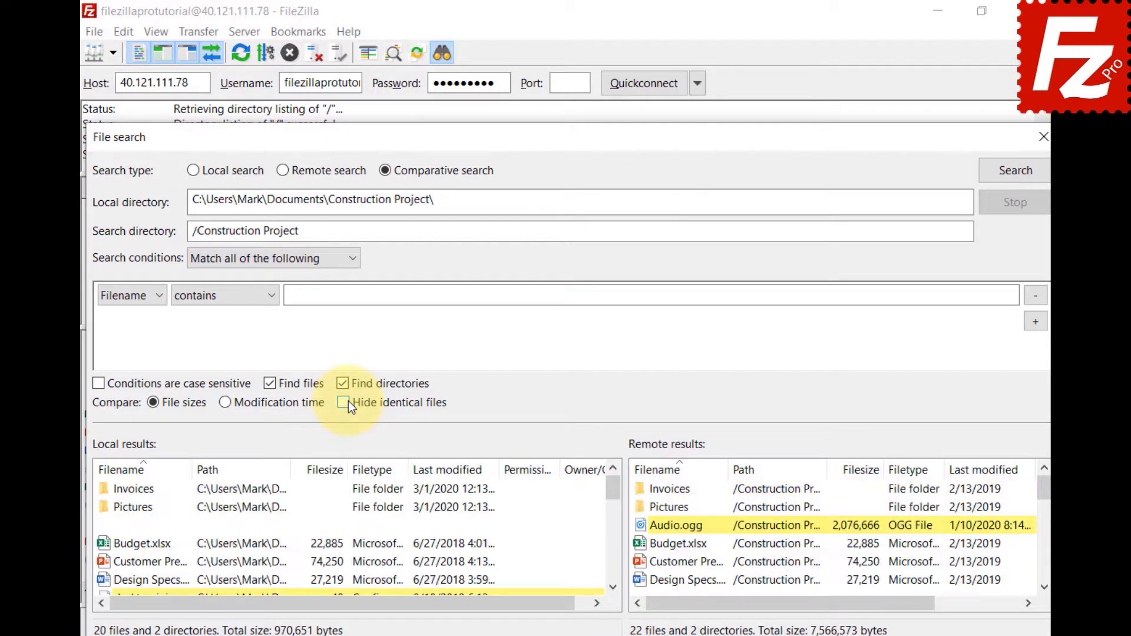
click(612, 587)
click(612, 587)
click(613, 587)
click(613, 587)
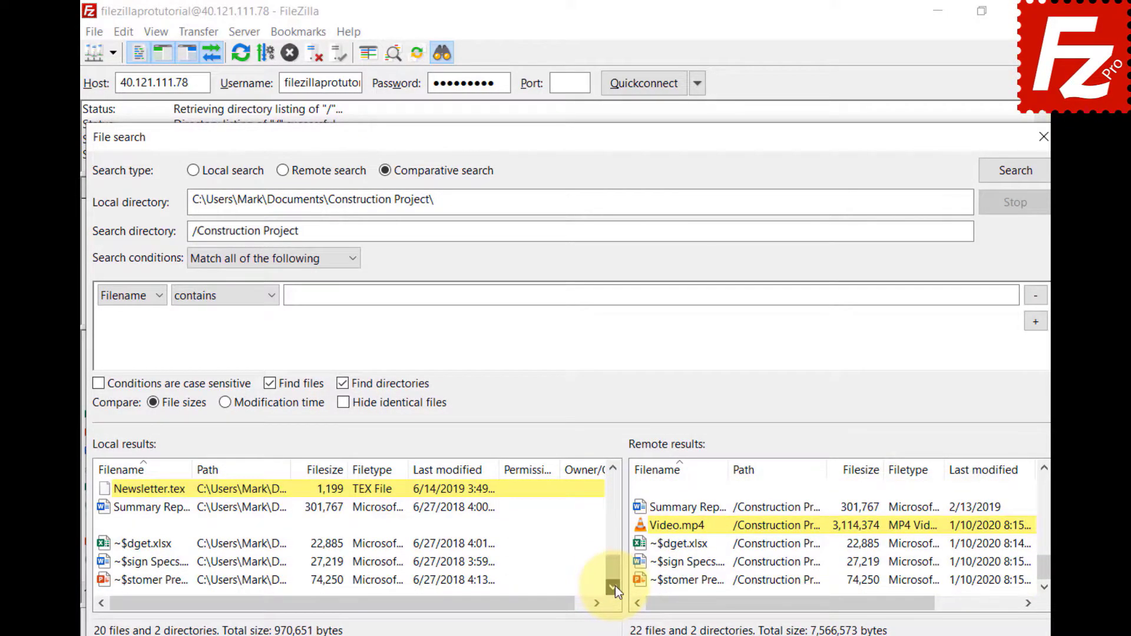
Step: Inspect the context menus for local-only Newsletter.tex and remote-only Video.mp4
right_click(107, 495)
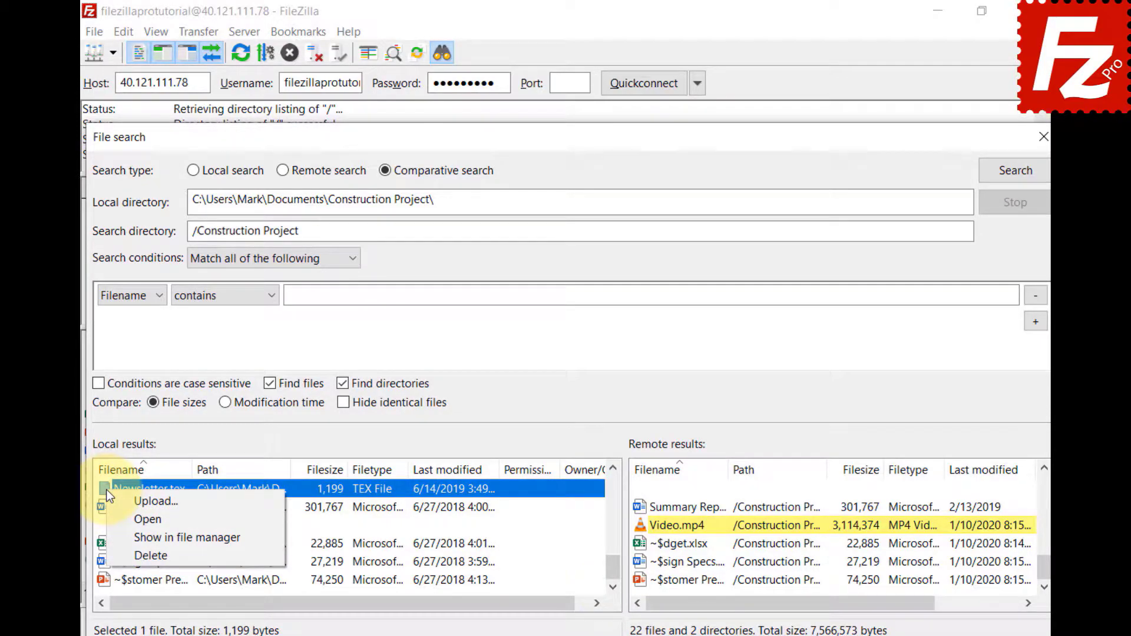
click(624, 535)
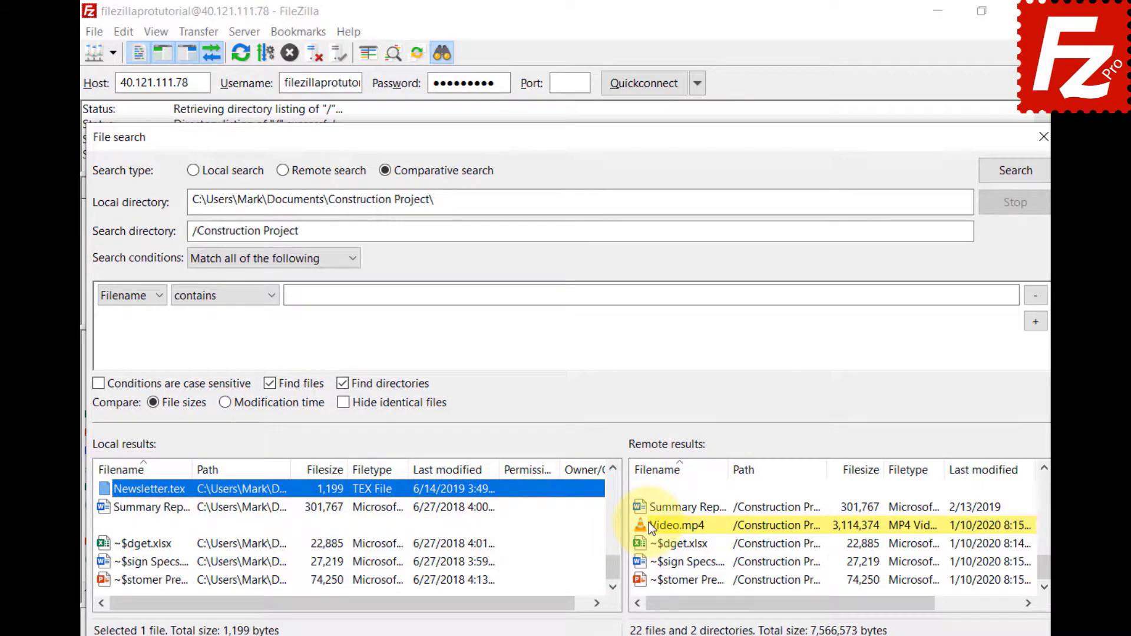
right_click(648, 522)
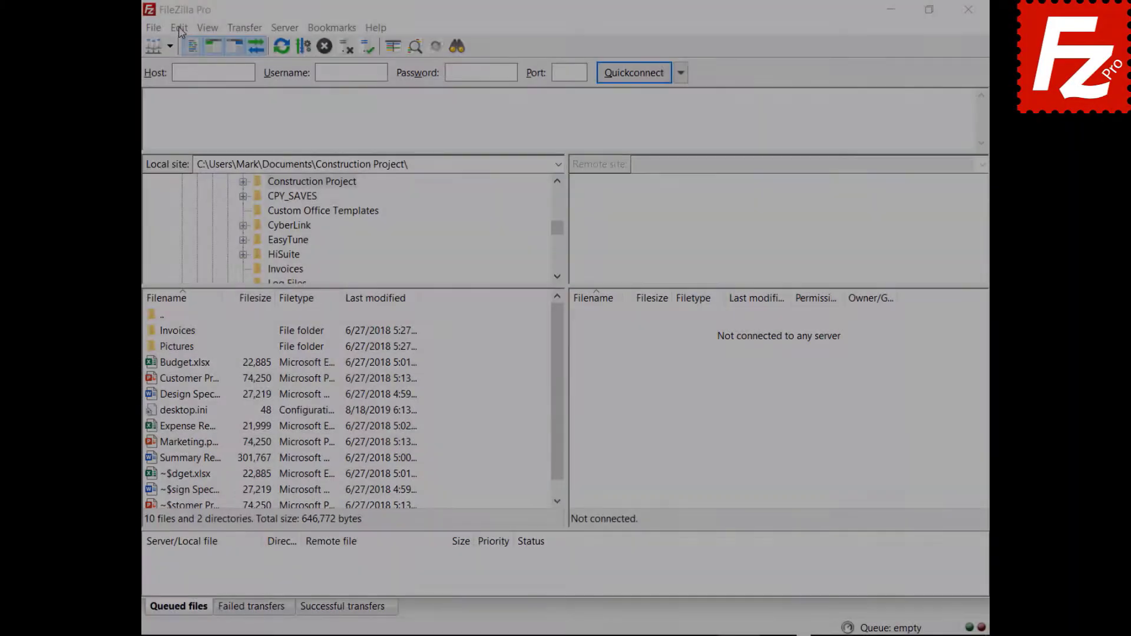
Step: In Settings > Transfers, enter 10 for maximum simultaneous transfers
click(175, 26)
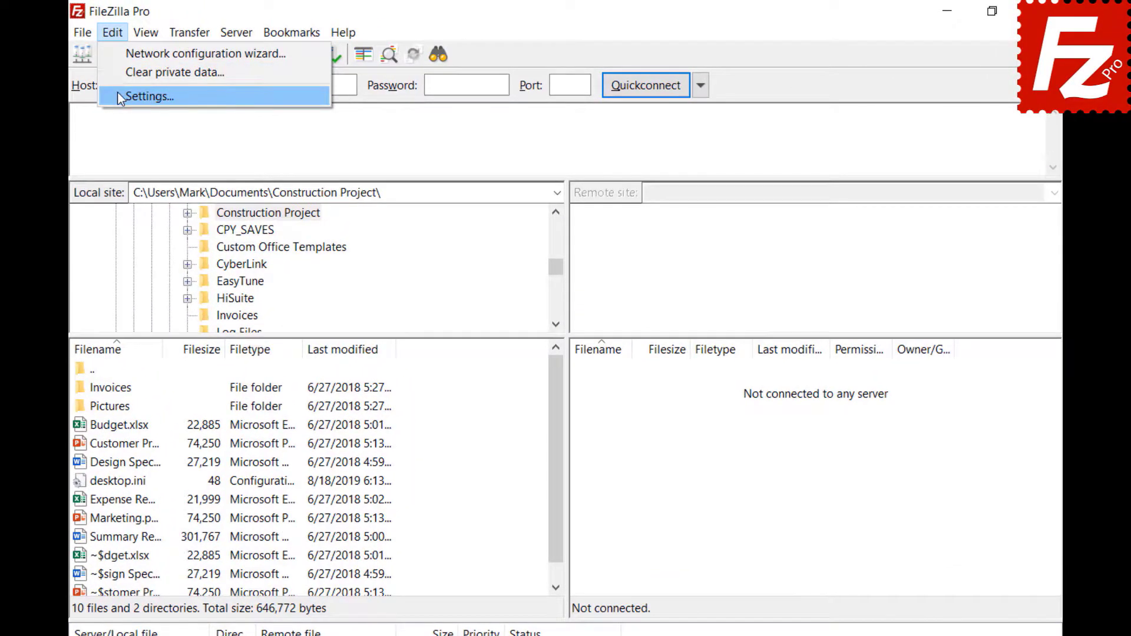
click(127, 92)
click(277, 335)
key(Tab)
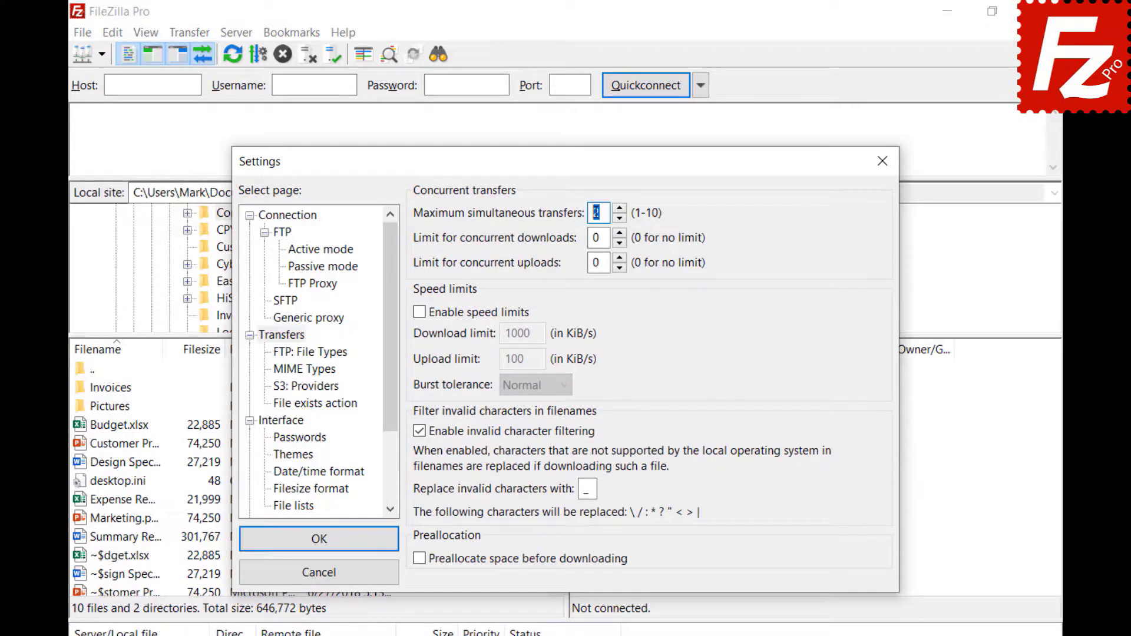
text(10)
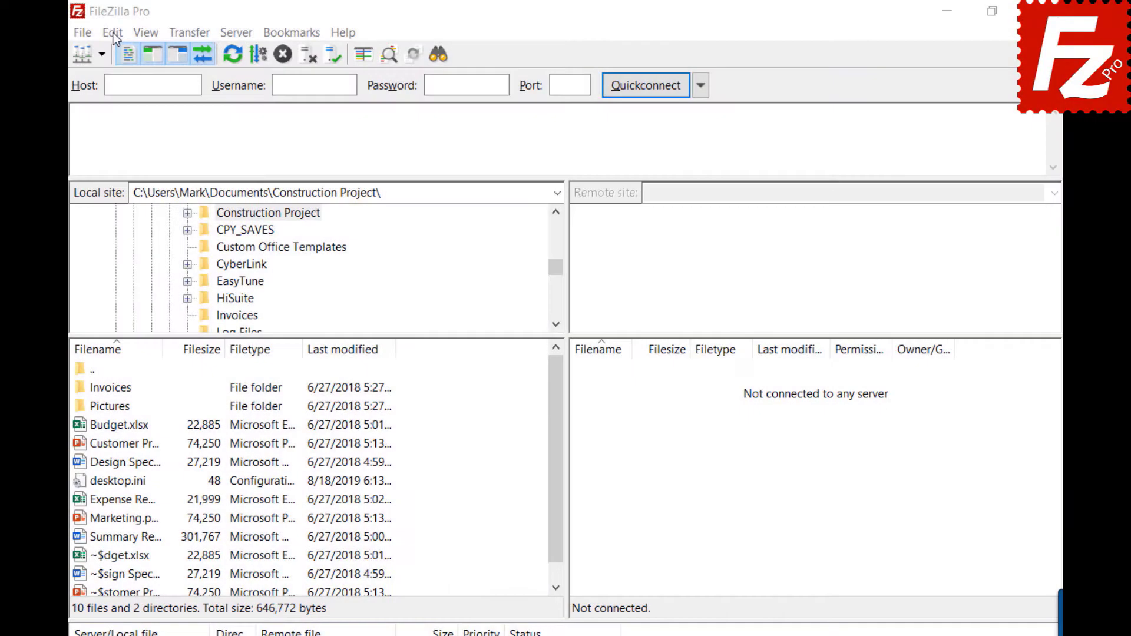
Step: Reopen Settings > Transfers, replace the maximum simultaneous transfers value with 2, and close Settings
click(112, 33)
click(123, 97)
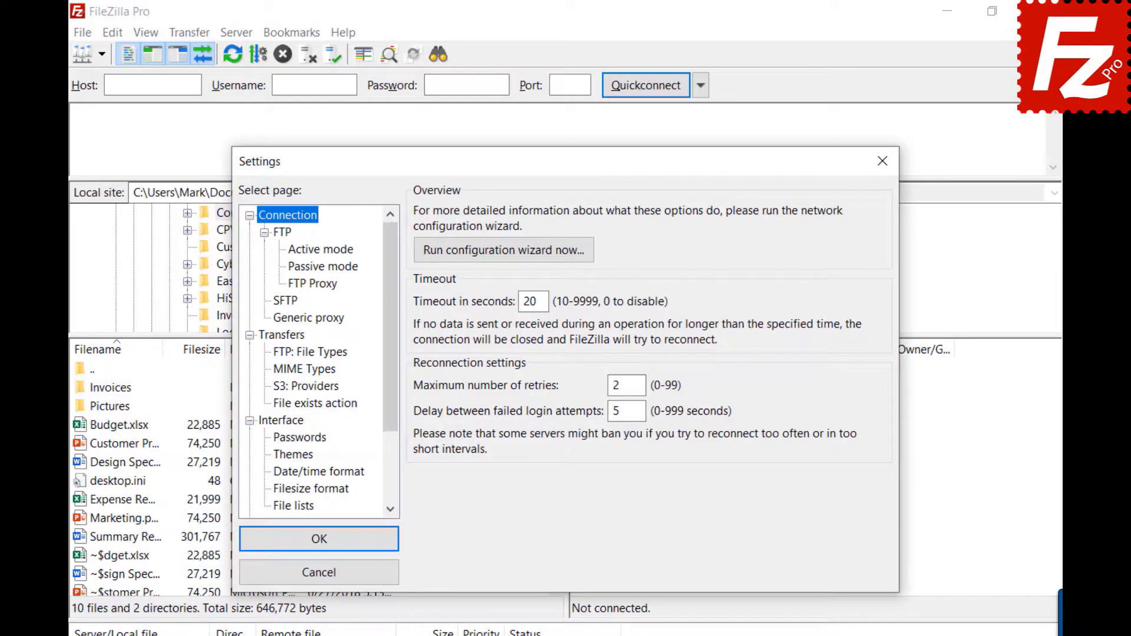
click(278, 339)
double_click(598, 212)
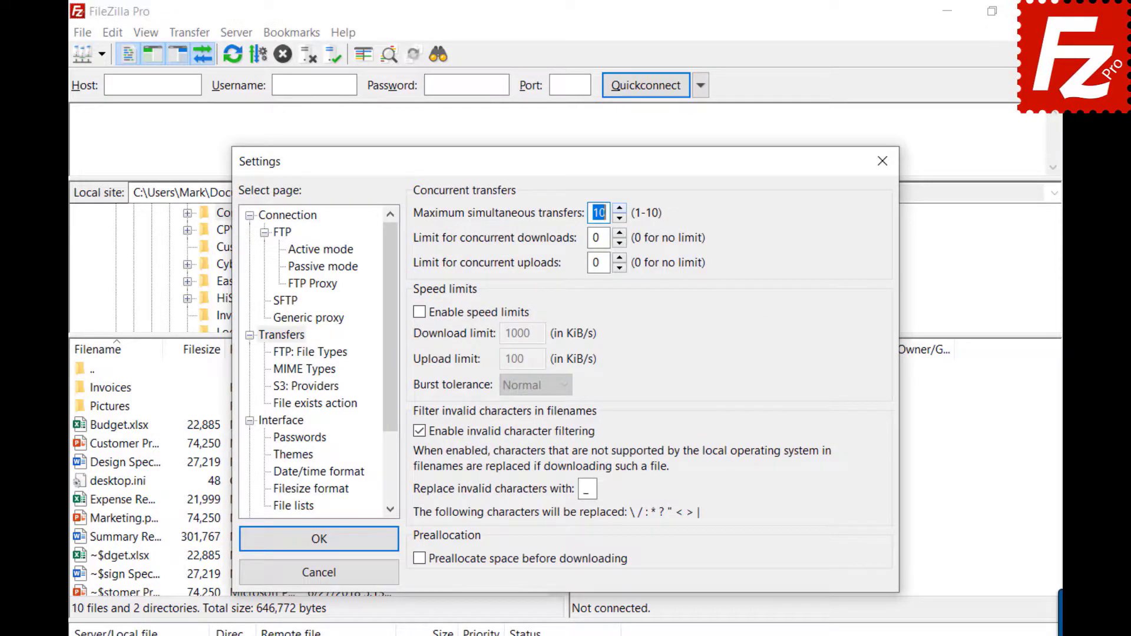
key(BackSpace)
text(2)
click(883, 159)
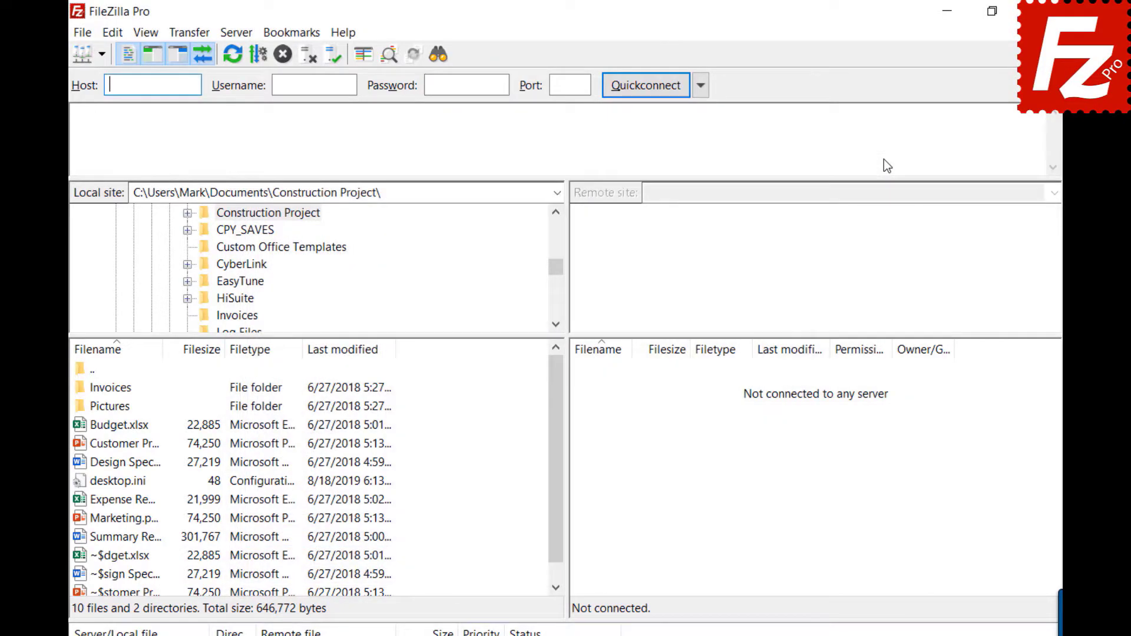
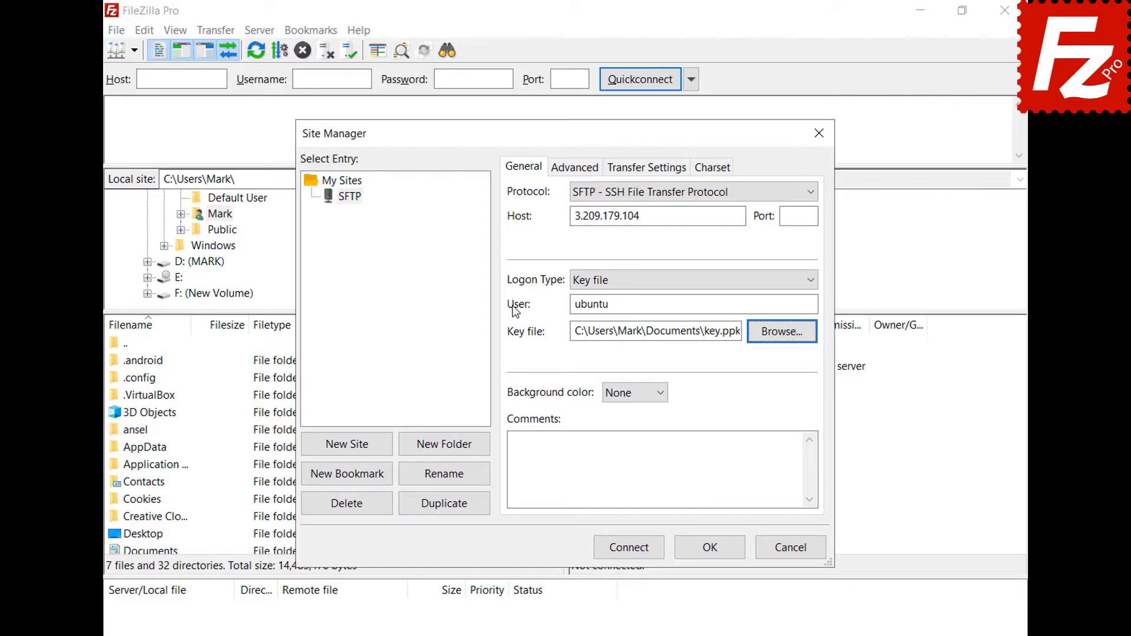
Step: Connect to the SFTP site at 3.209.179.104, always trusting its host key, and enter the key passphrase
click(630, 551)
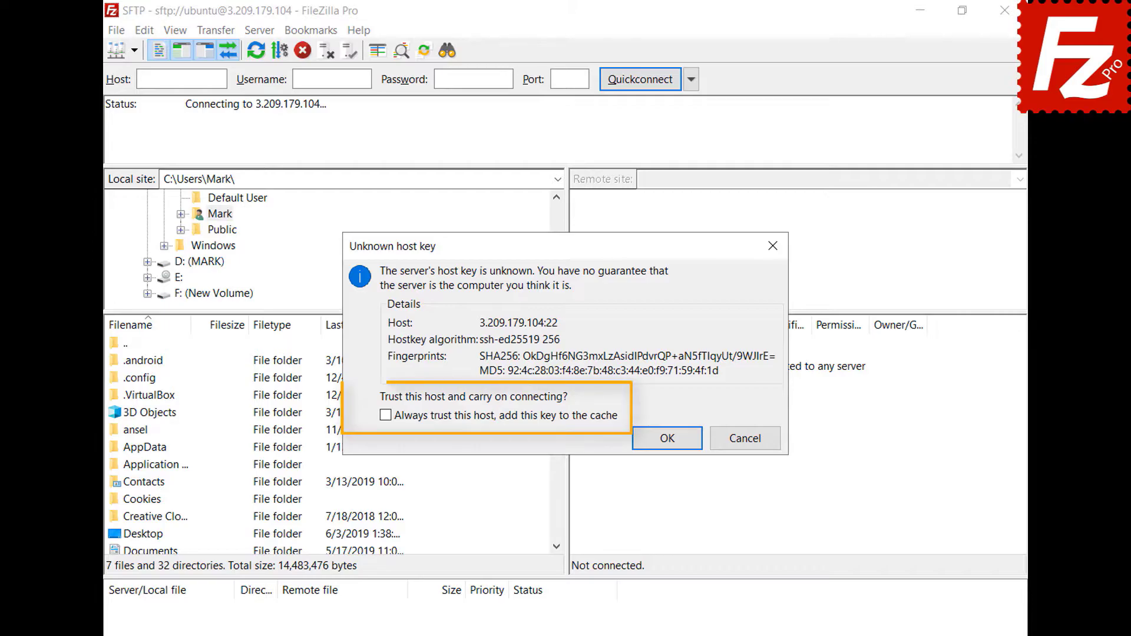
click(385, 415)
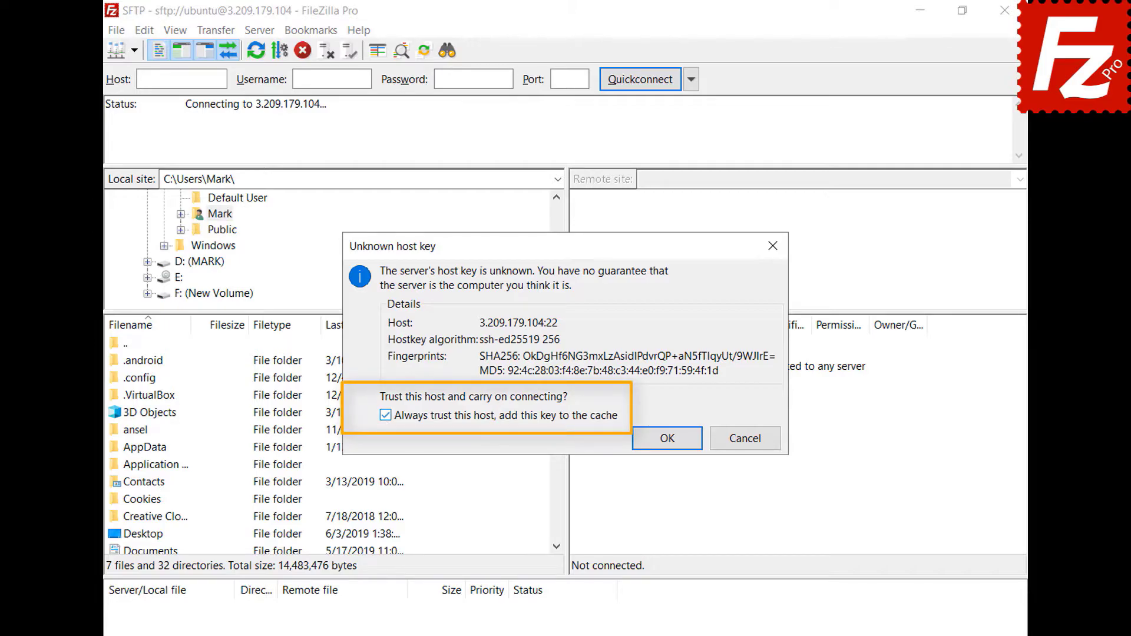
click(670, 443)
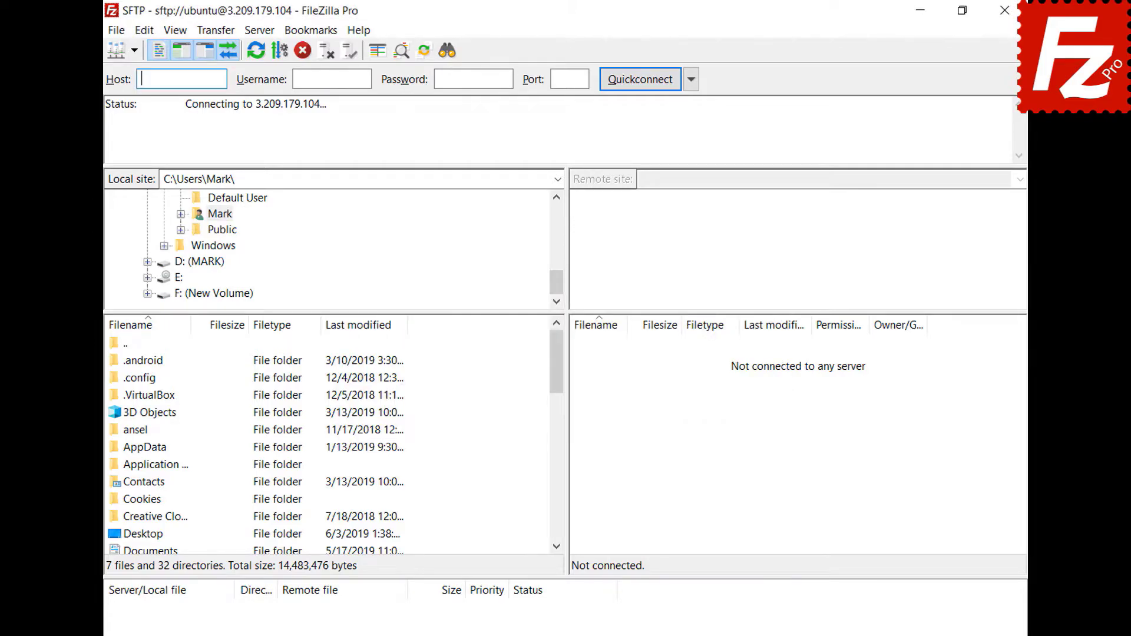
text(******)
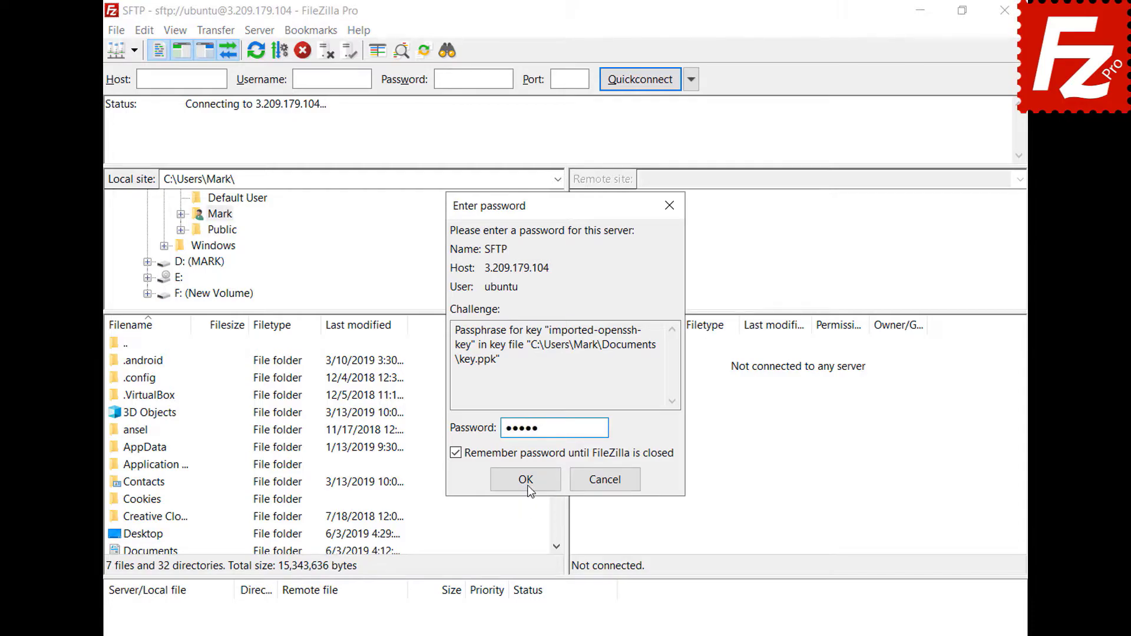
click(525, 481)
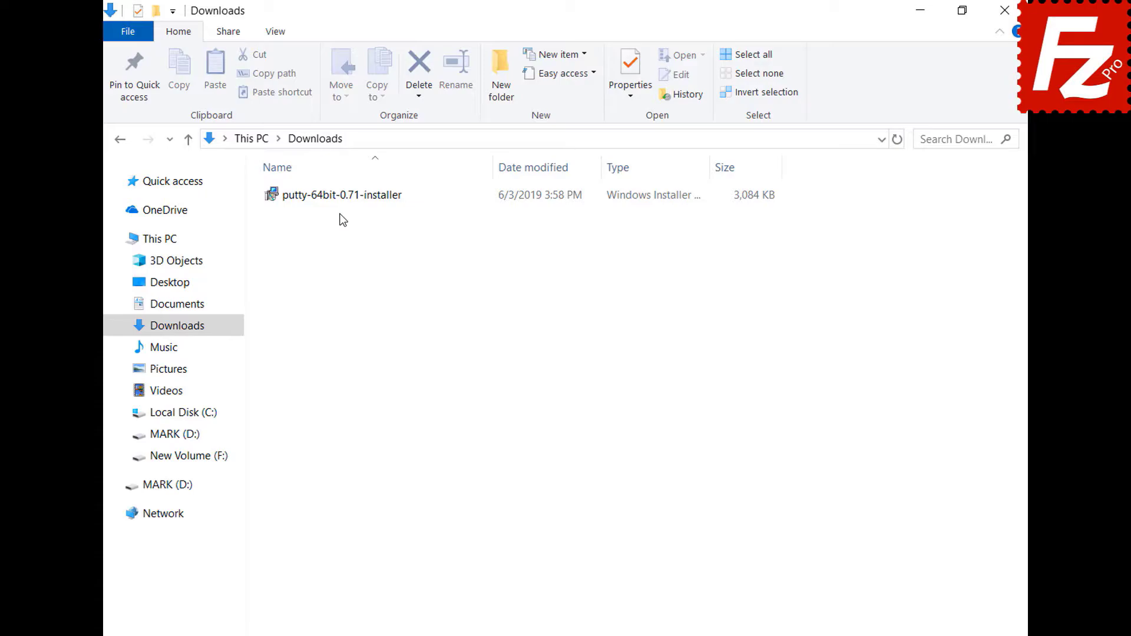
Step: Run the putty-64bit-0.71 installer through to Finish with the default folder and features
double_click(335, 200)
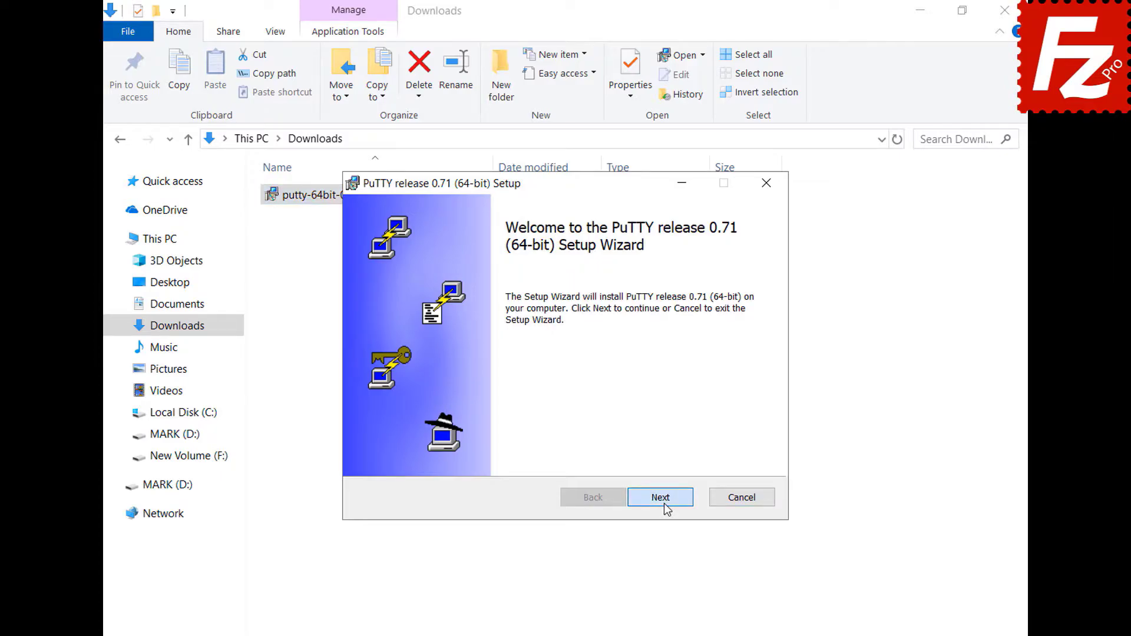
click(663, 503)
click(663, 503)
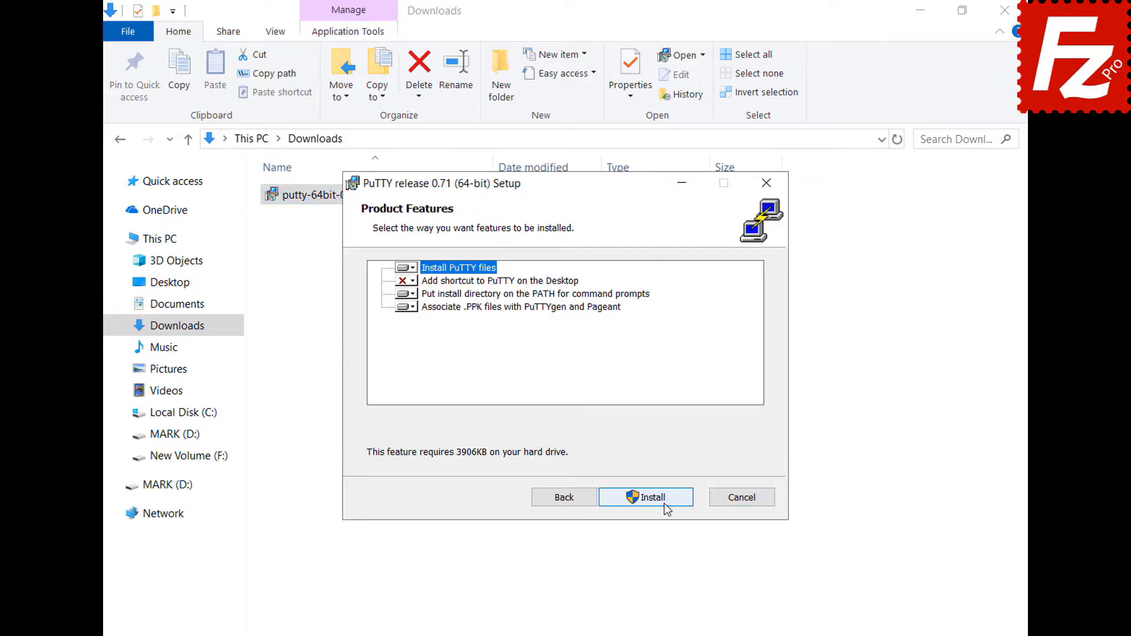
click(663, 503)
click(660, 497)
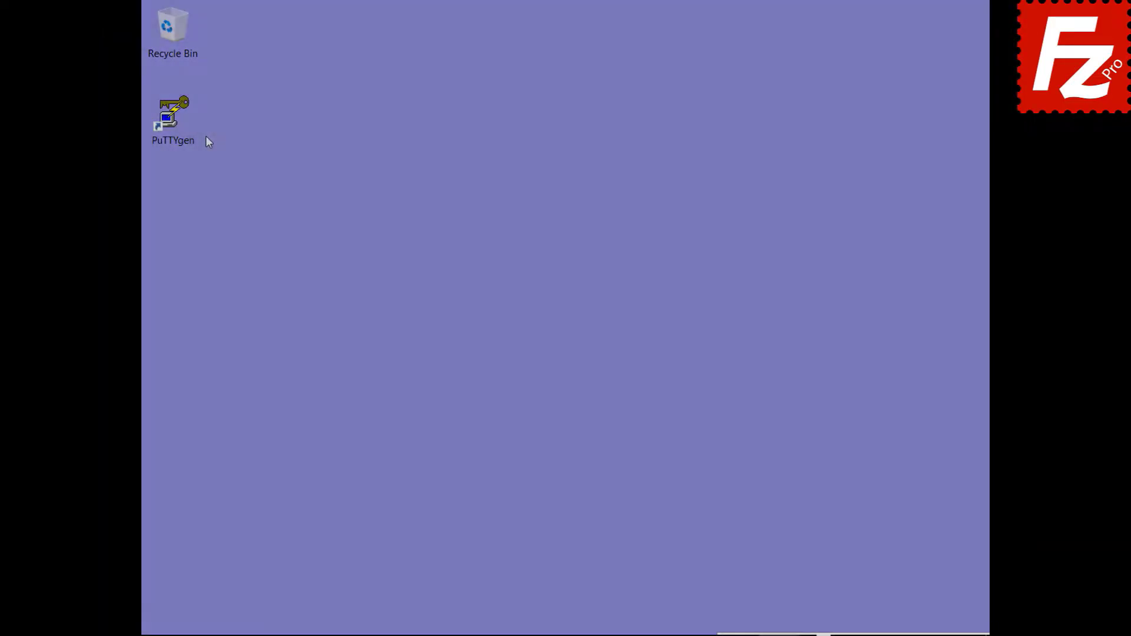
Step: In PuTTYgen, import the OpenSSH private key via Conversions, entering its passphrase
double_click(189, 140)
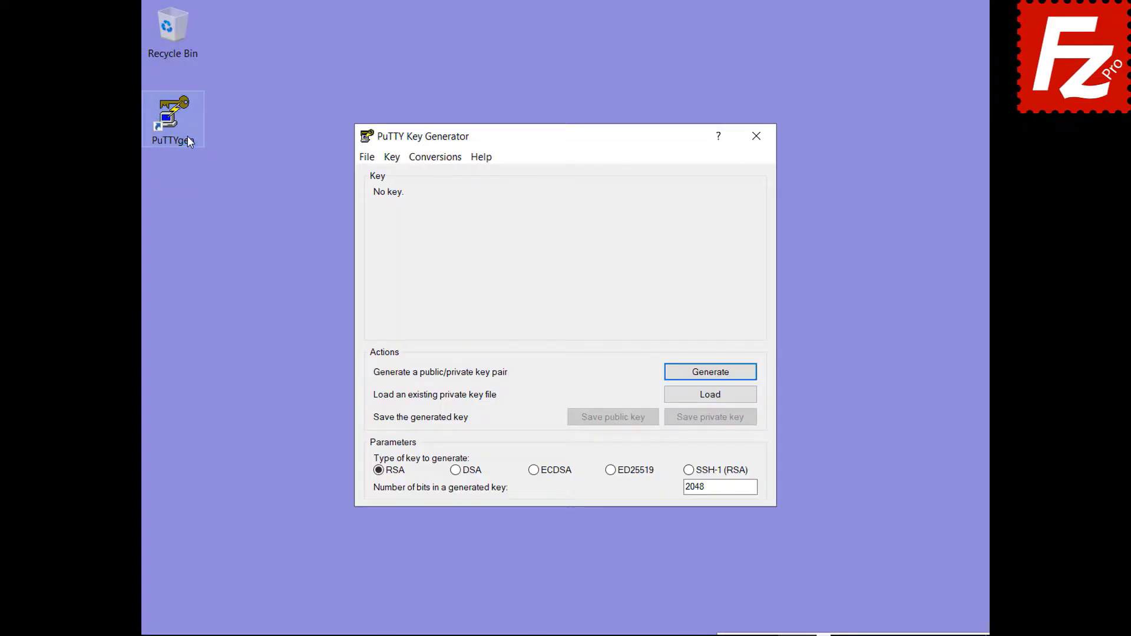
click(435, 158)
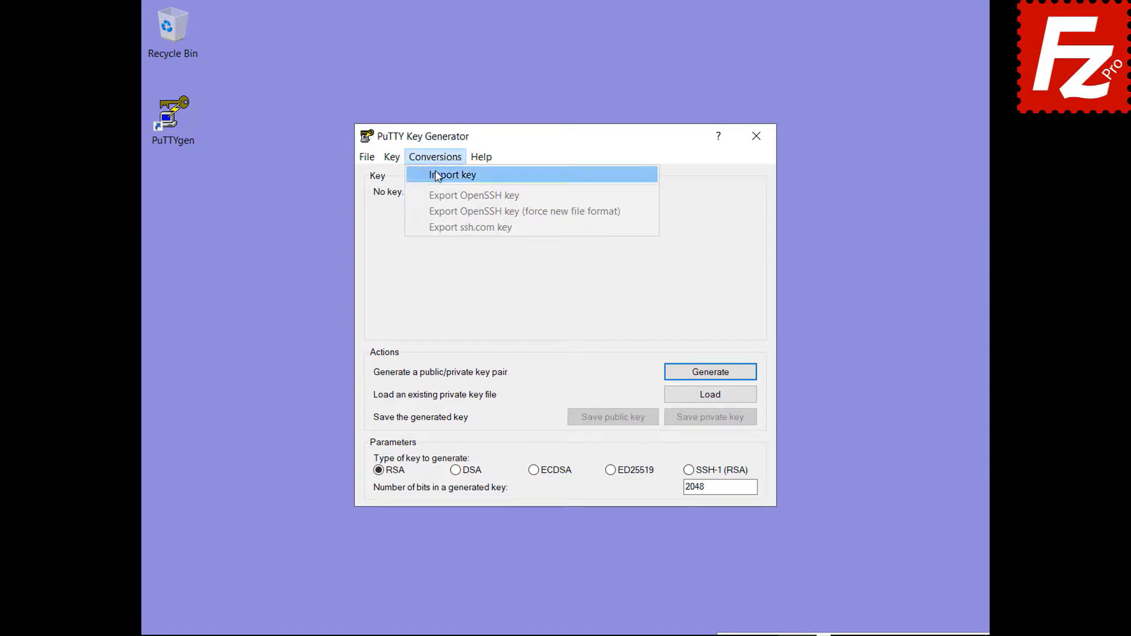
click(436, 174)
click(546, 312)
double_click(546, 314)
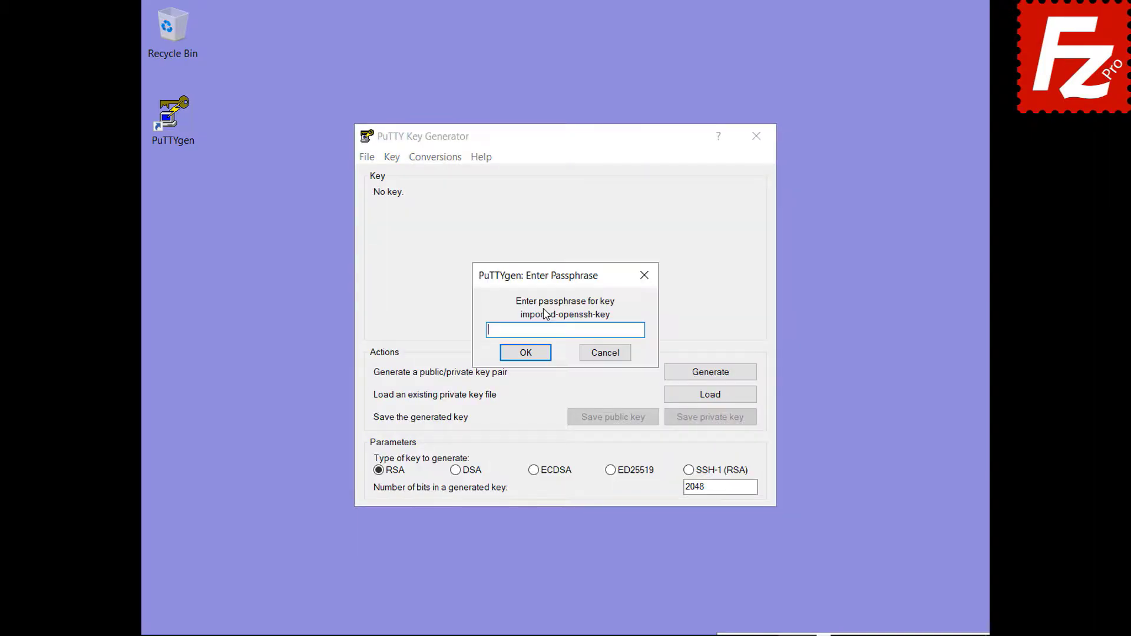
text(•••••)
click(523, 352)
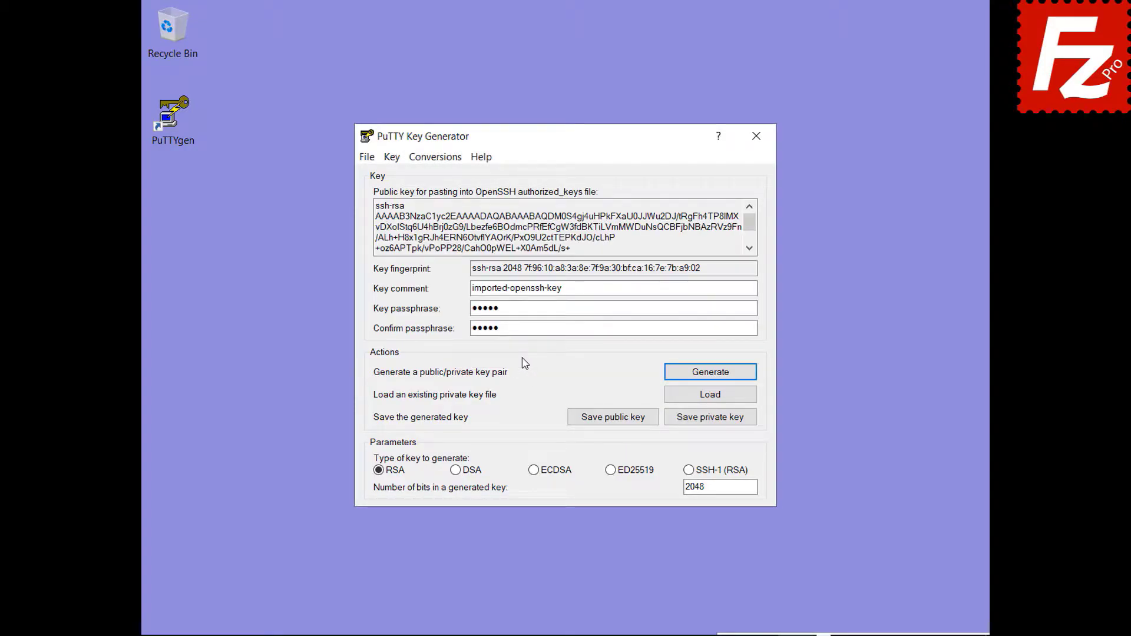
Step: Save the converted private key as key.ppk
click(709, 419)
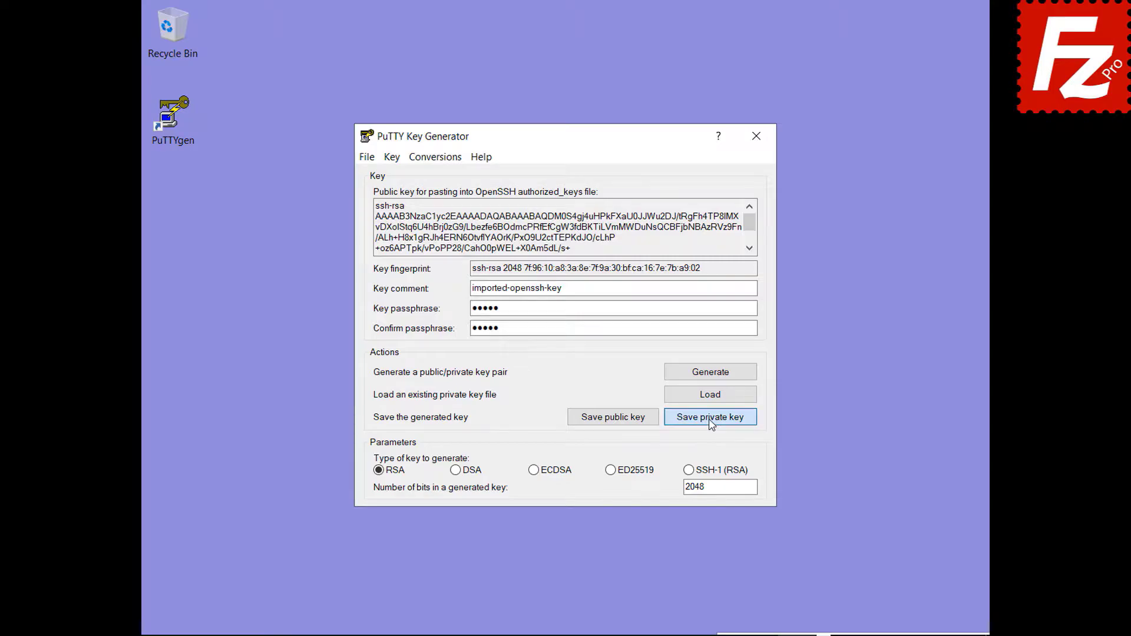
text(key.ppk)
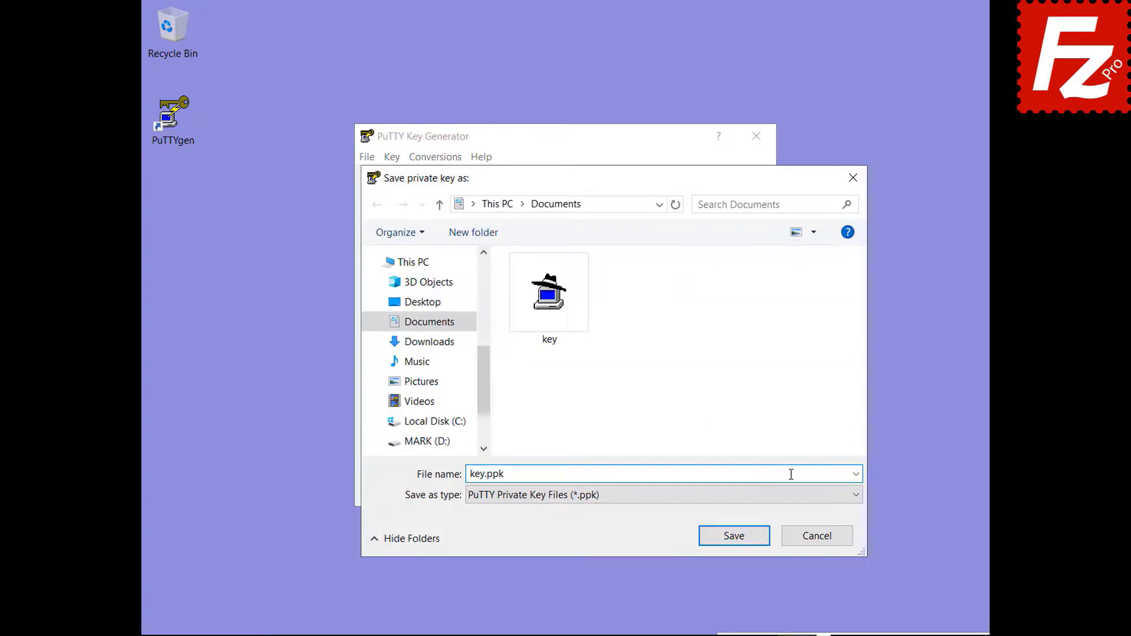
click(738, 539)
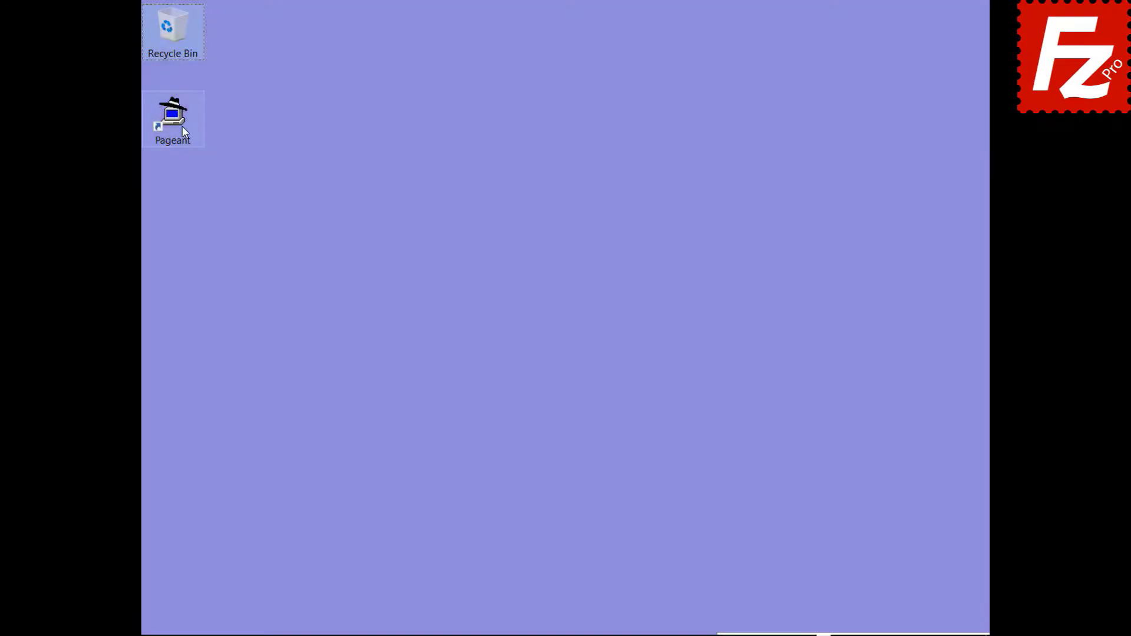
click(182, 126)
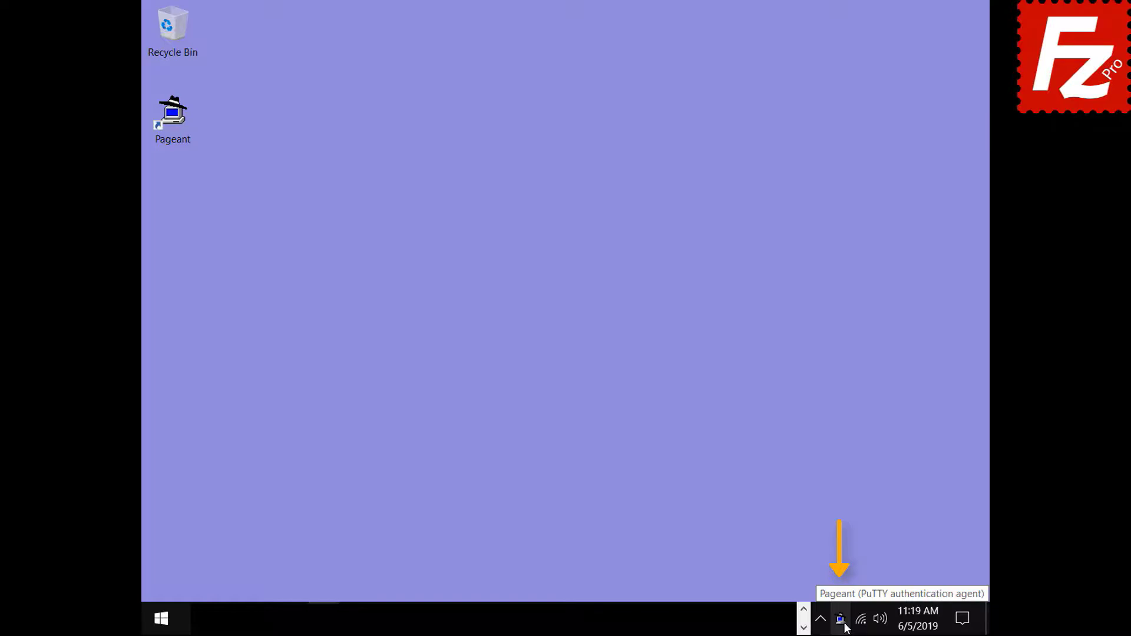
Step: Add key.ppk to Pageant's key list, entering its passphrase
double_click(841, 618)
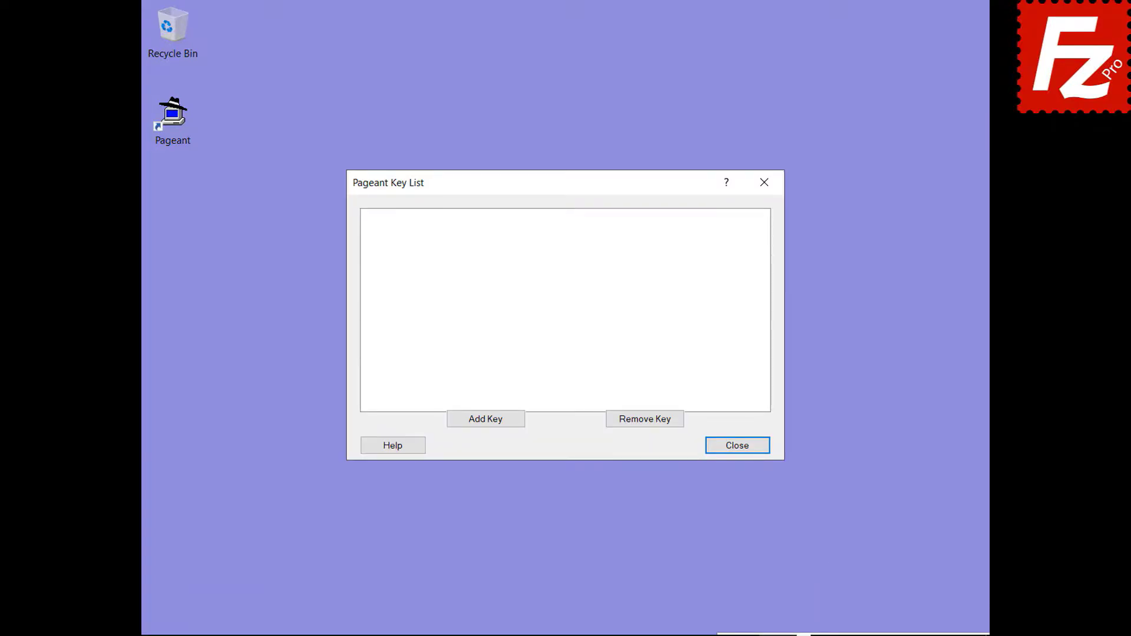
click(484, 420)
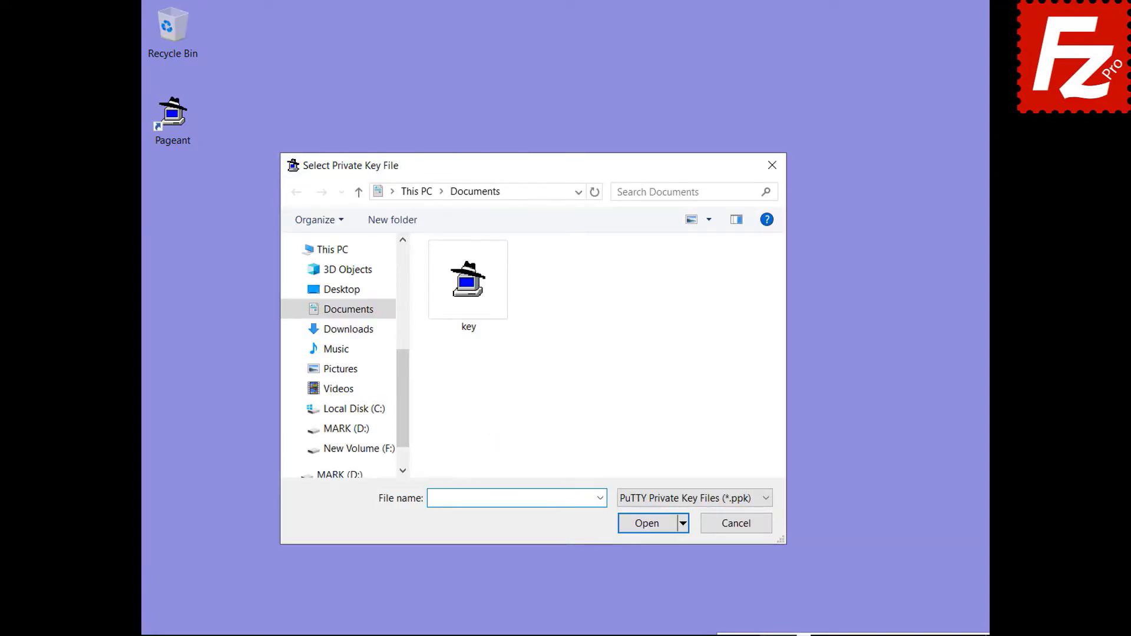
double_click(470, 331)
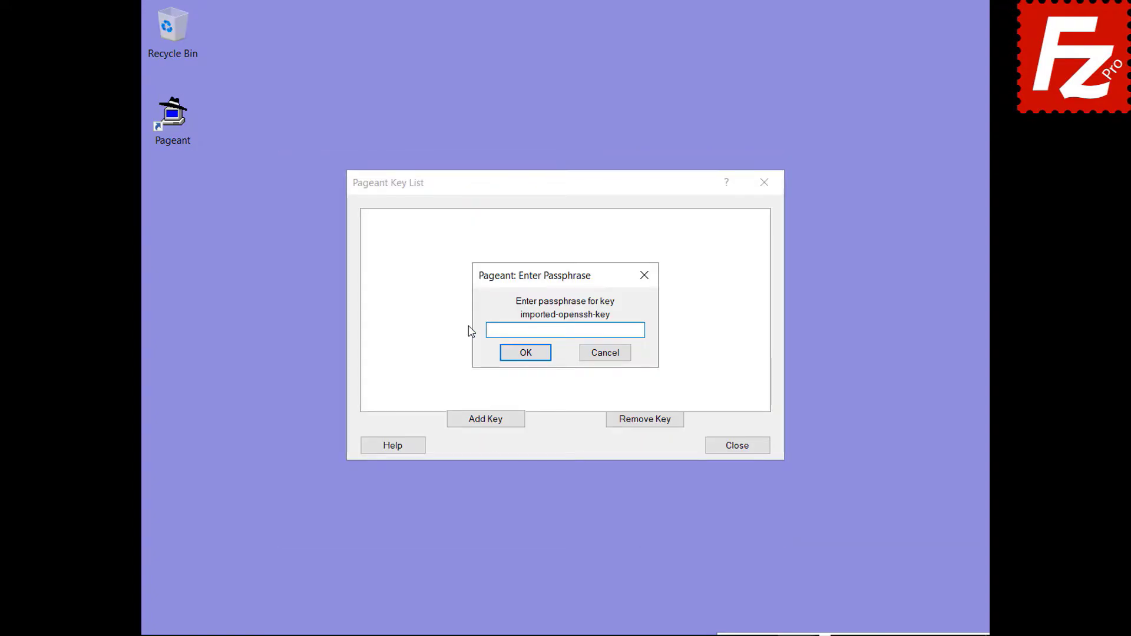
text(*****)
click(526, 357)
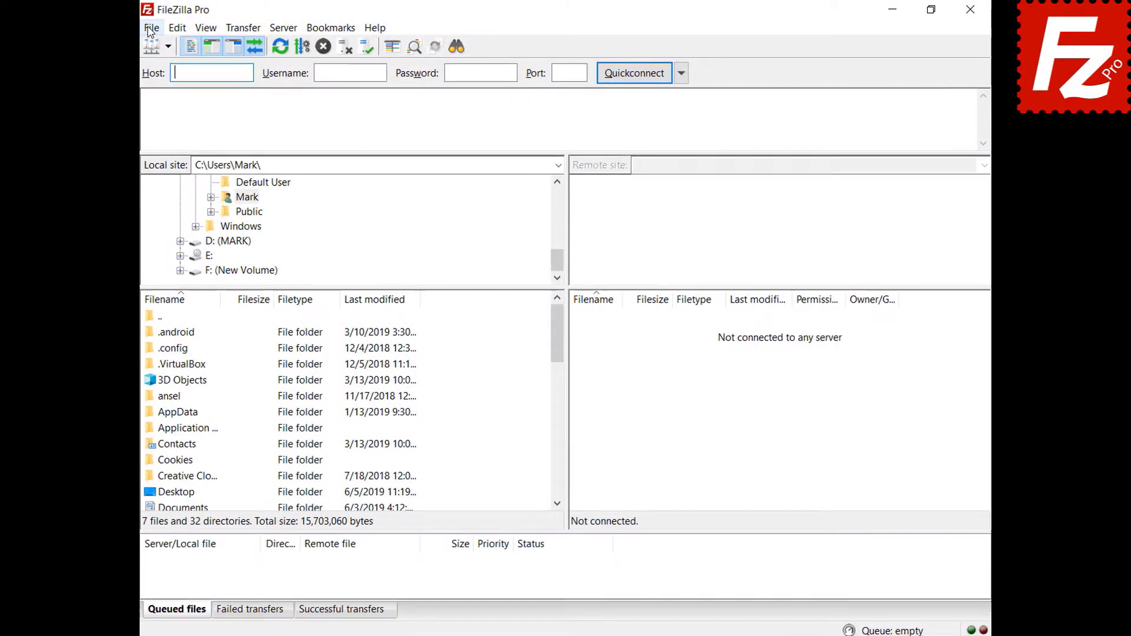
Step: In Site Manager, set the SFTP site's logon type to Normal and connect
click(152, 27)
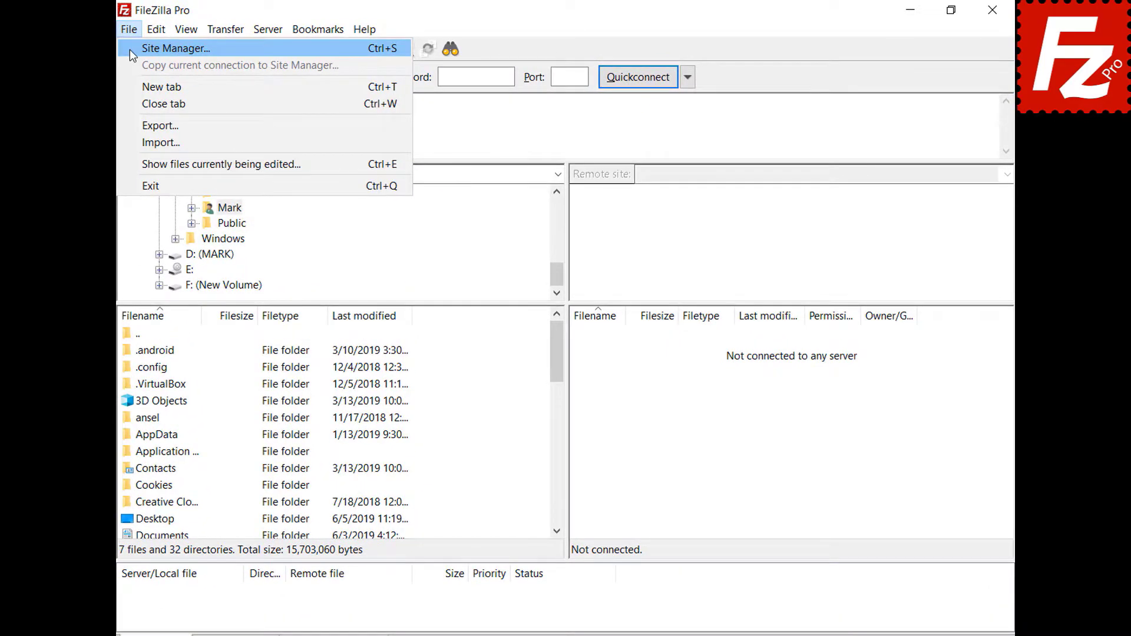
click(133, 49)
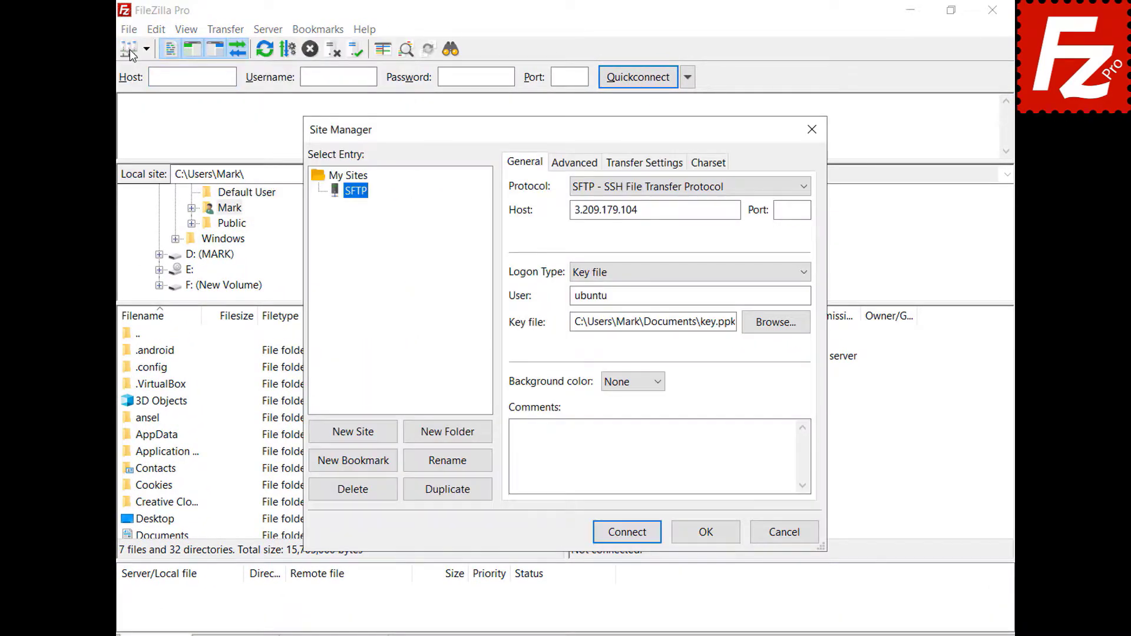
click(807, 271)
click(589, 303)
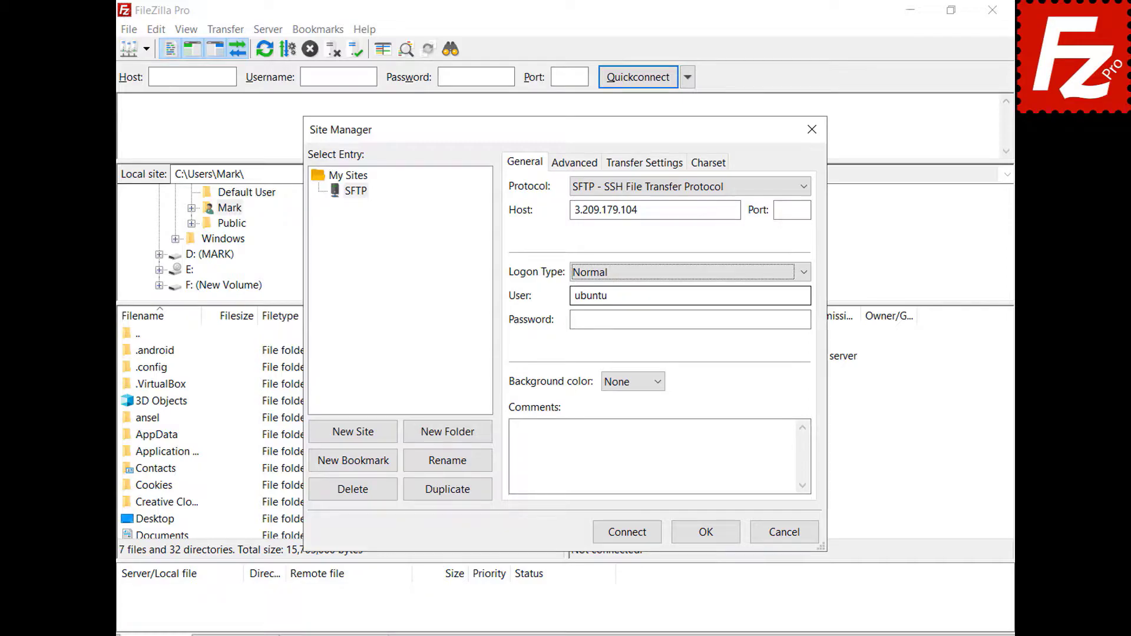
click(627, 533)
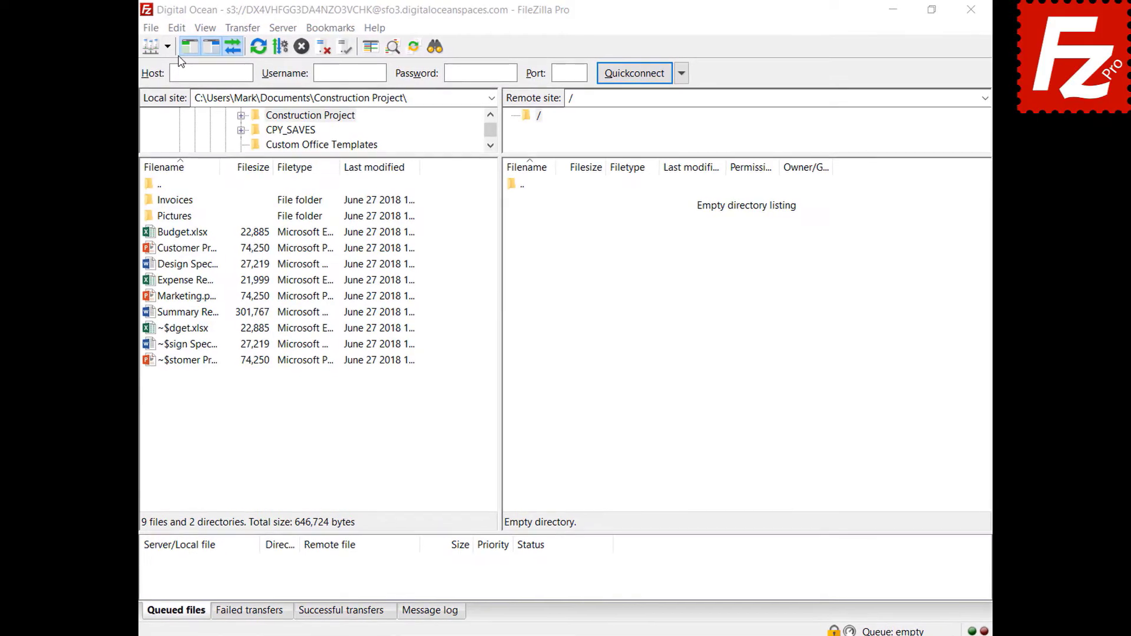
Step: Add json to the ASCII file types under Settings > FTP: File Types and save
click(129, 32)
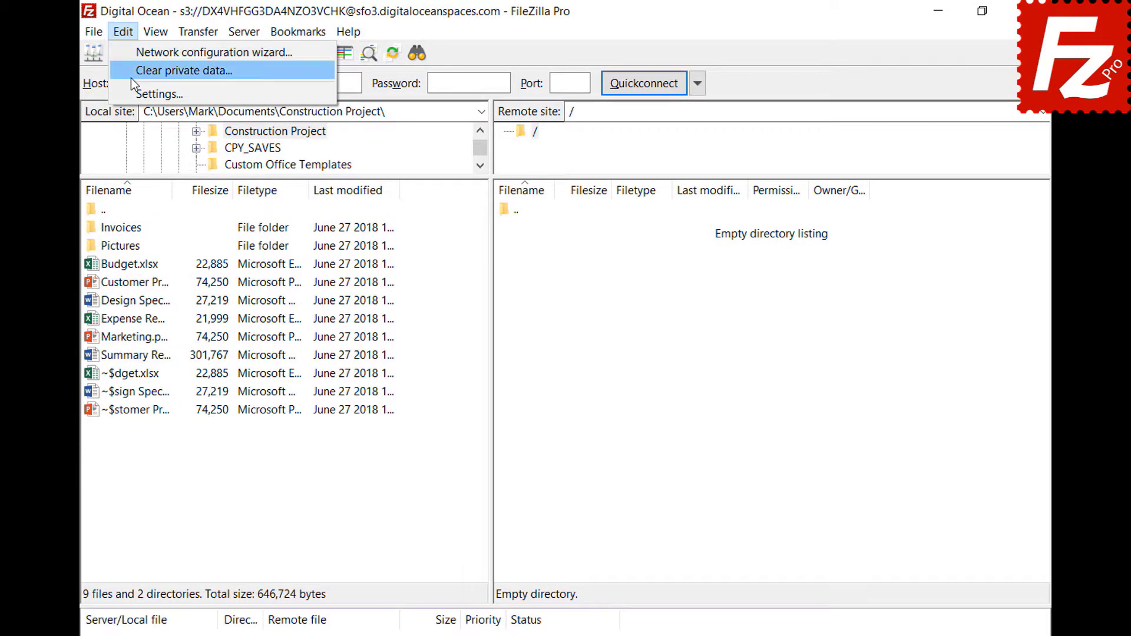
click(133, 92)
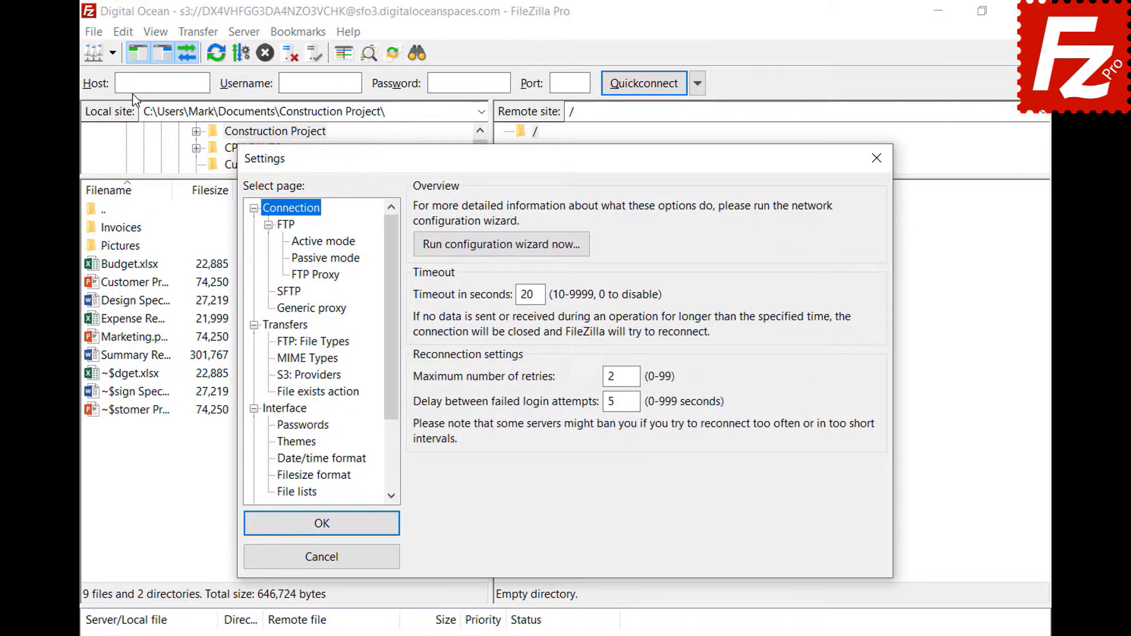
click(280, 343)
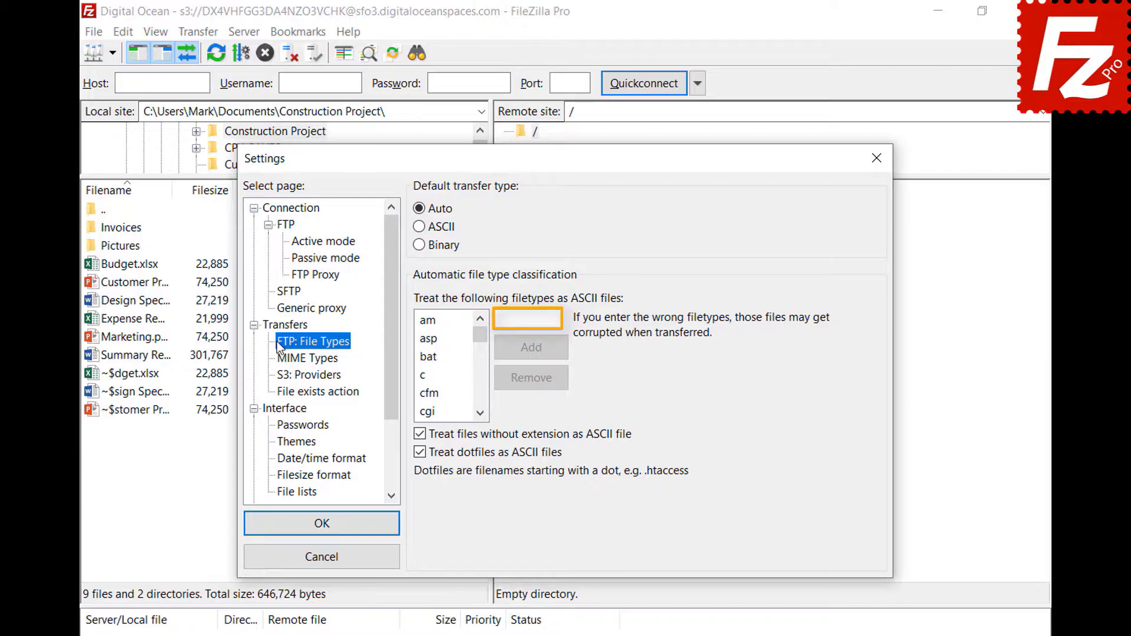
click(556, 319)
text(json)
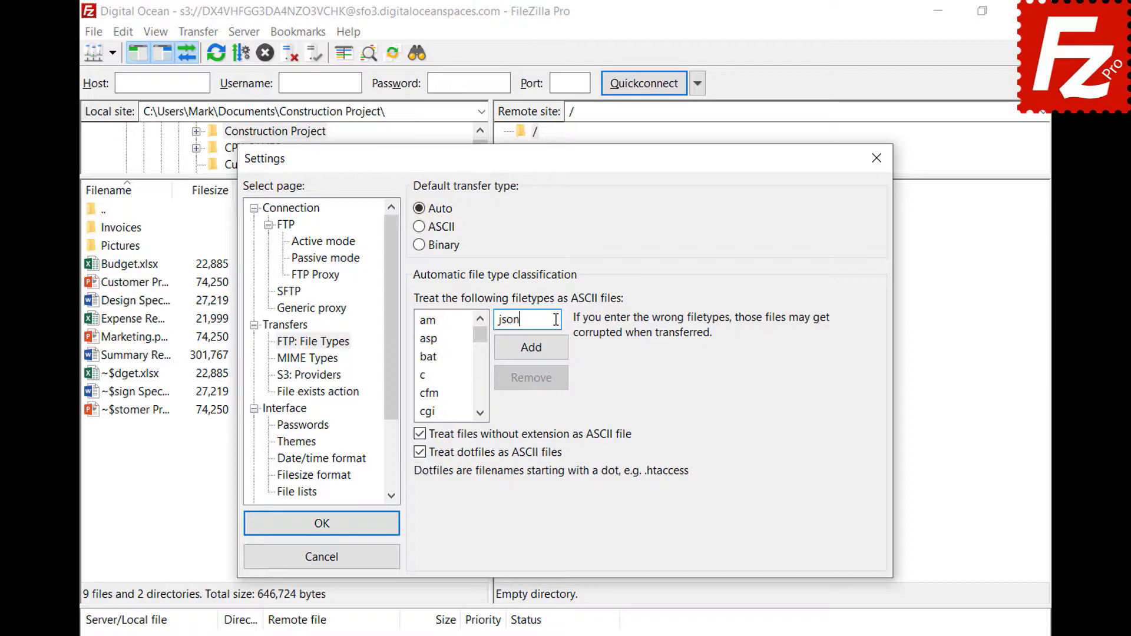
click(531, 354)
drag(481, 343, 482, 362)
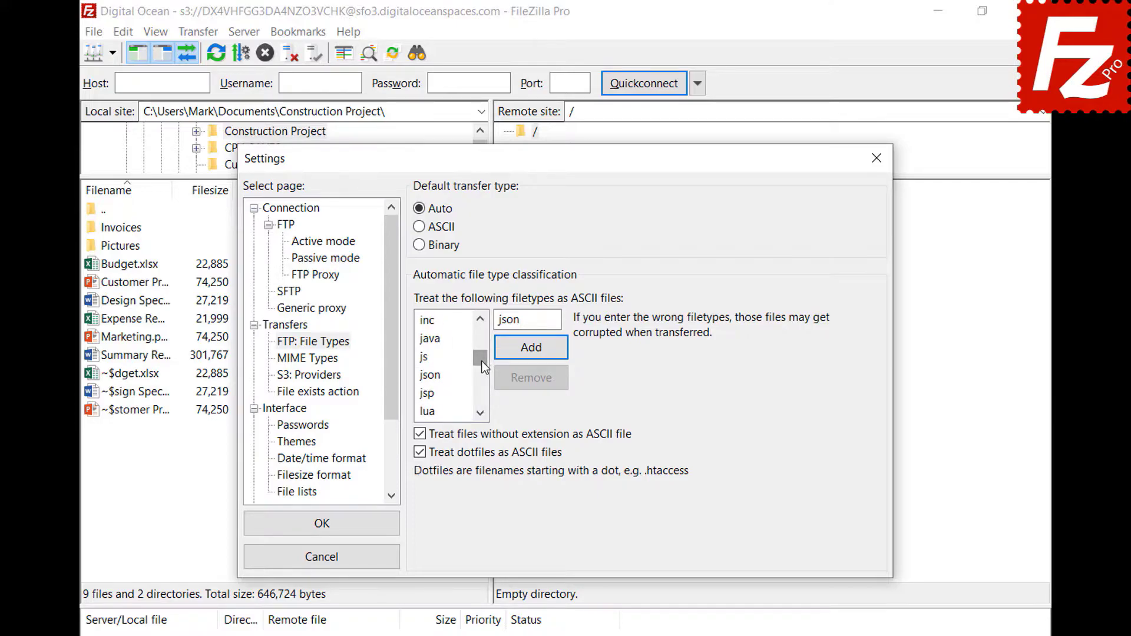
click(437, 375)
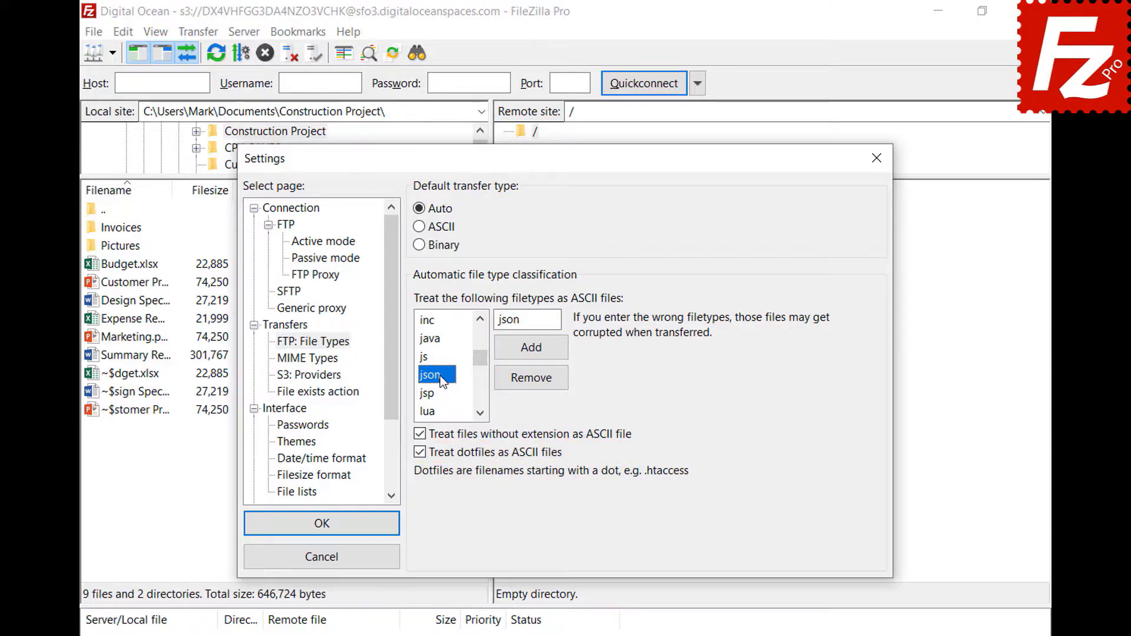
click(320, 525)
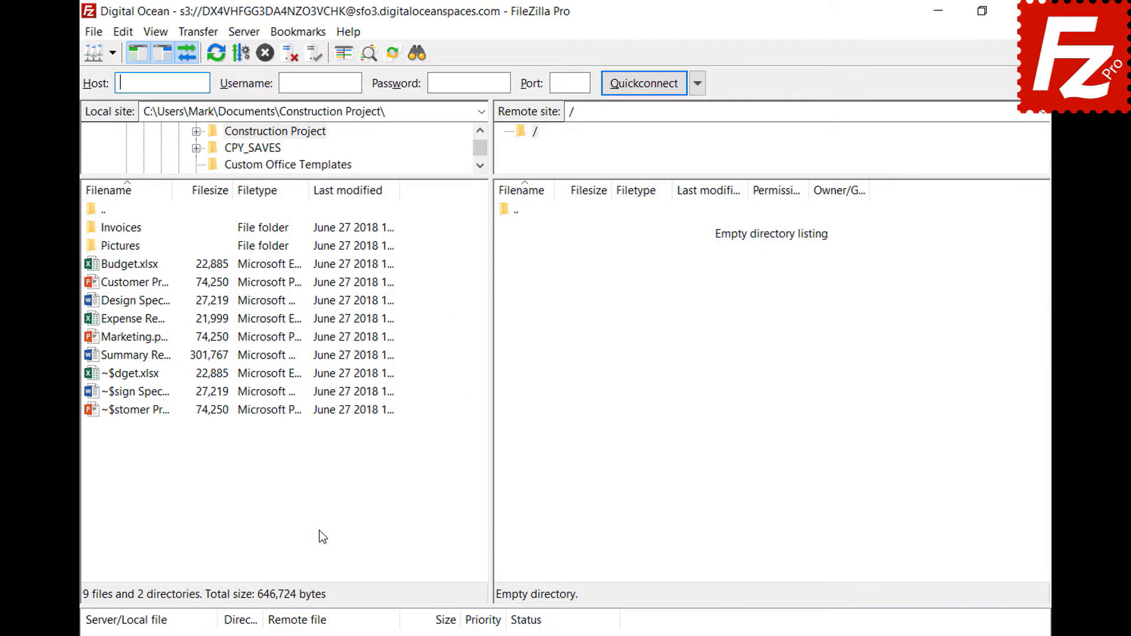
Step: Open the saved FTP site in a new tab and check the transfer type options
click(112, 54)
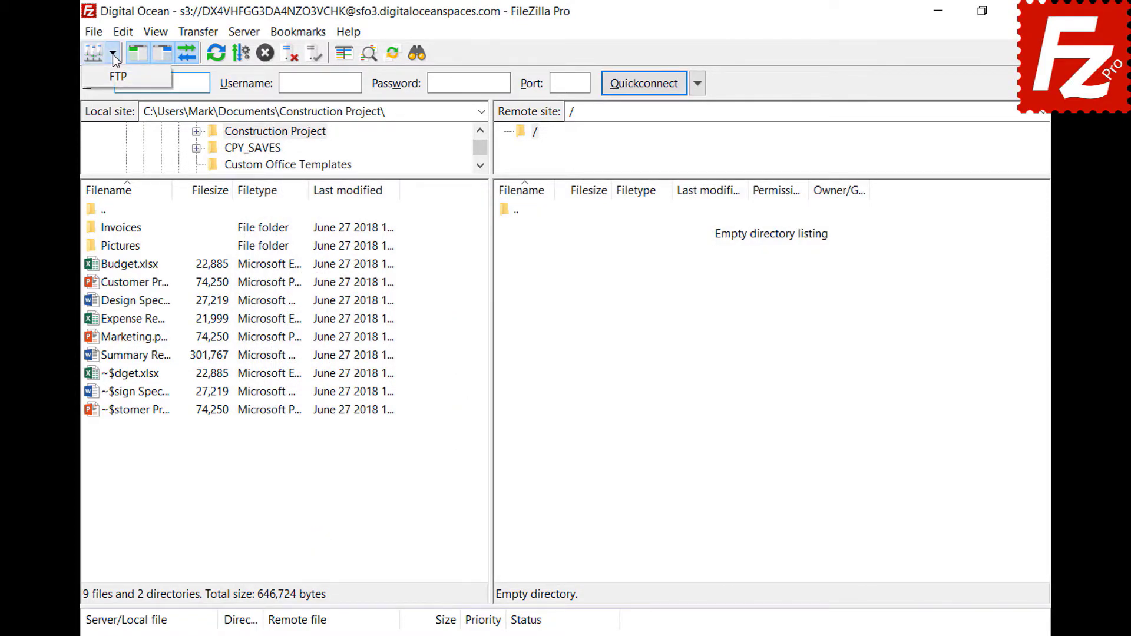
click(112, 73)
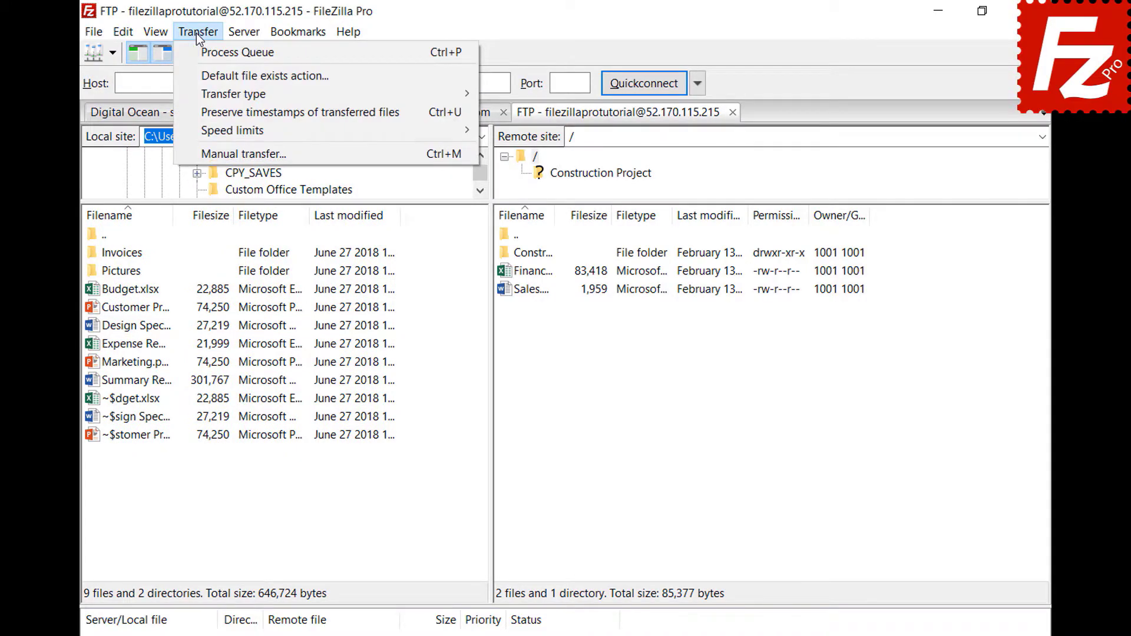
mouse_move(203, 94)
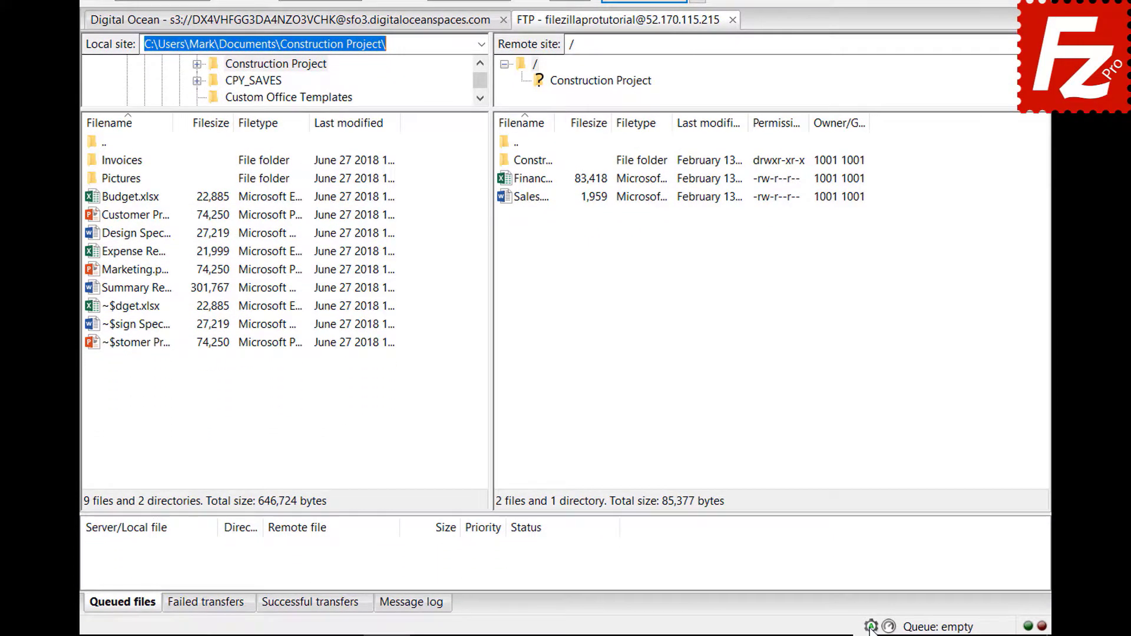
click(871, 626)
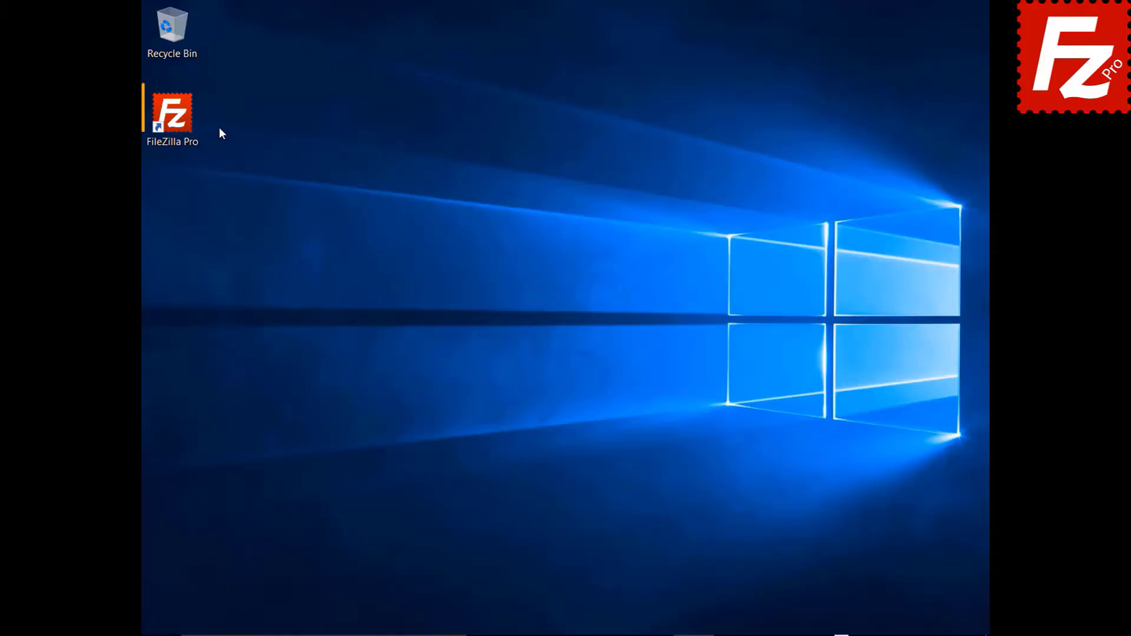
Step: Launch FileZilla Pro and connect to the FTP Tutorial site
double_click(179, 122)
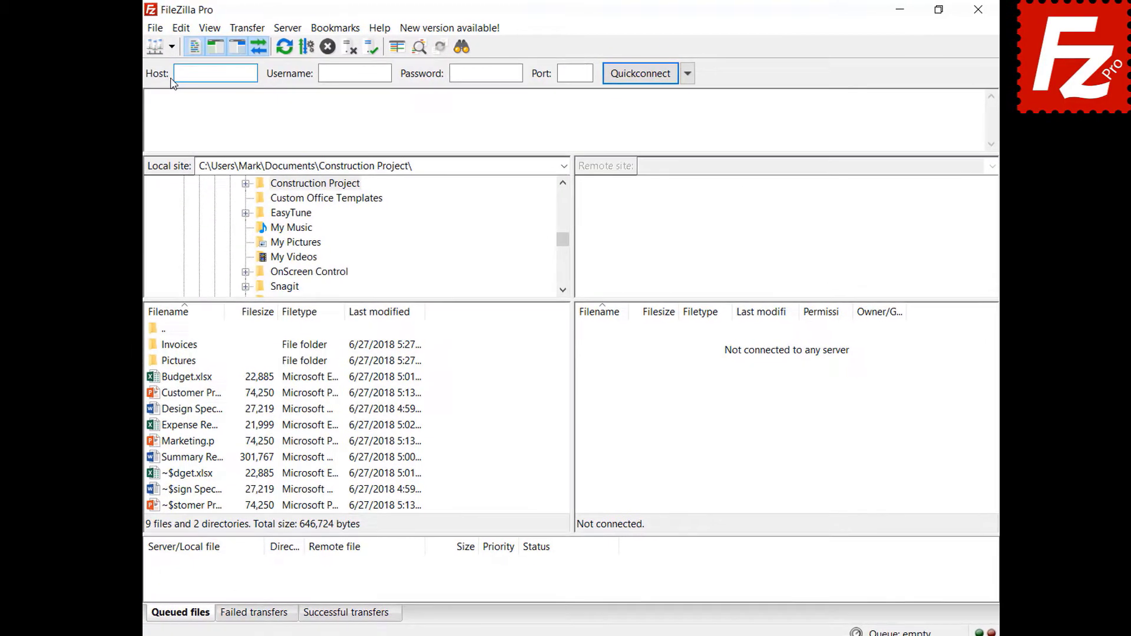
click(168, 47)
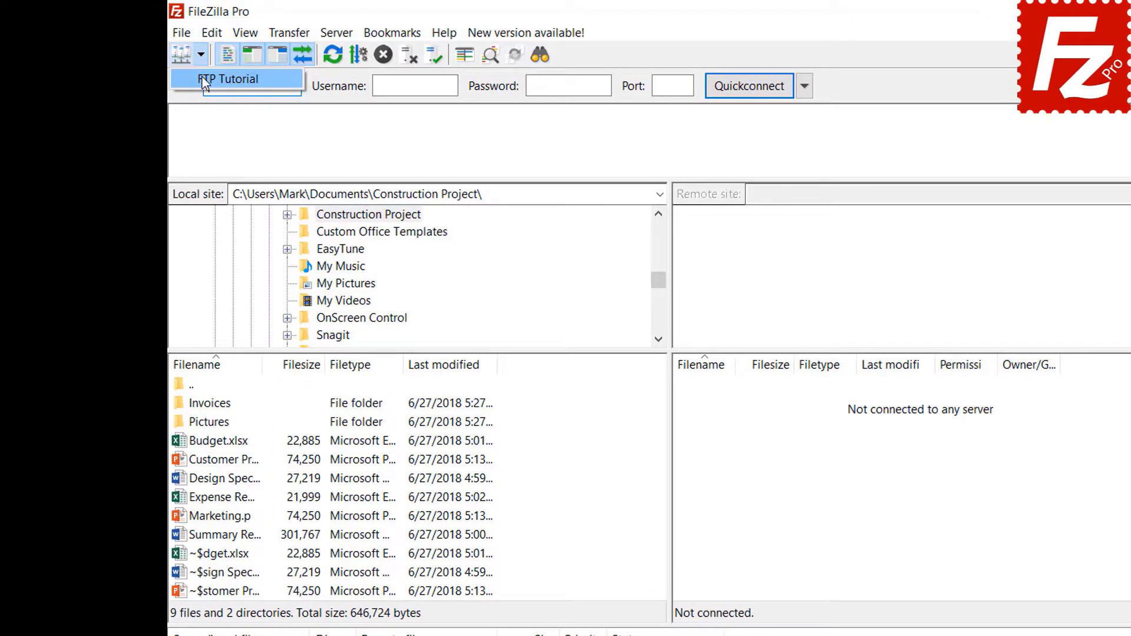
click(206, 78)
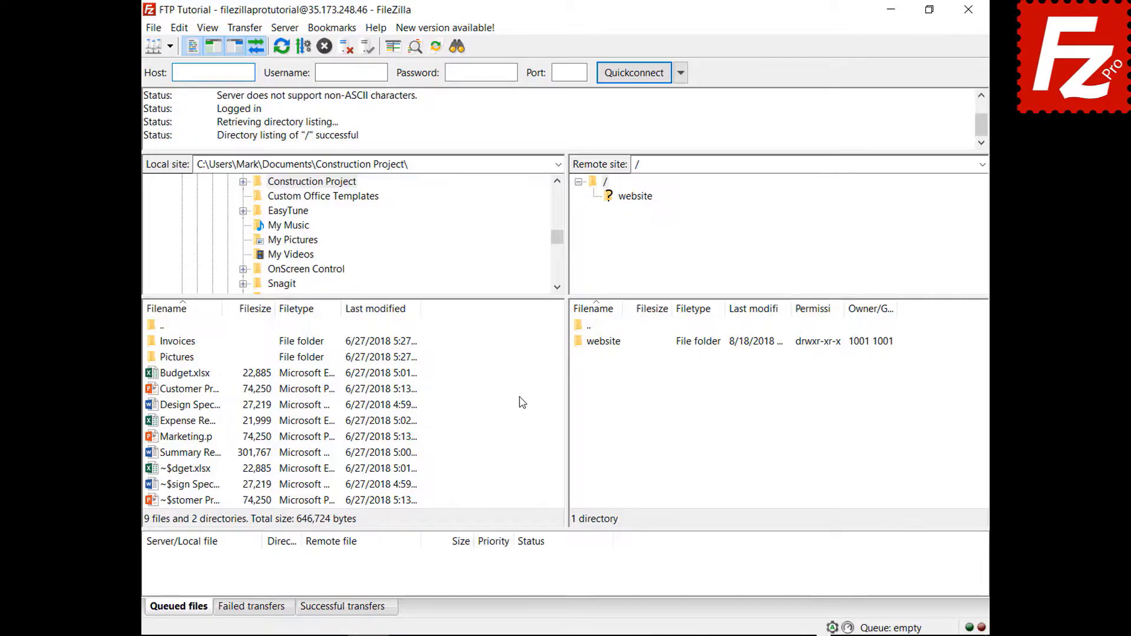
Step: Upload Summary Report.docx, queue Budget.xlsx and the Invoices folder, then process the queue
click(190, 454)
right_click(190, 453)
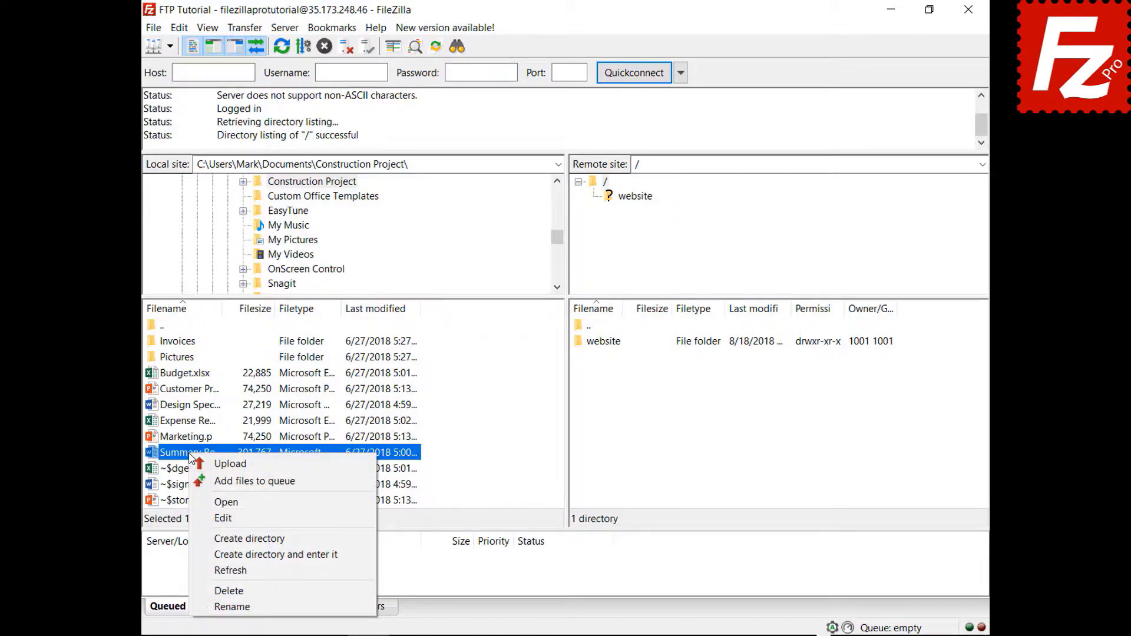
click(214, 465)
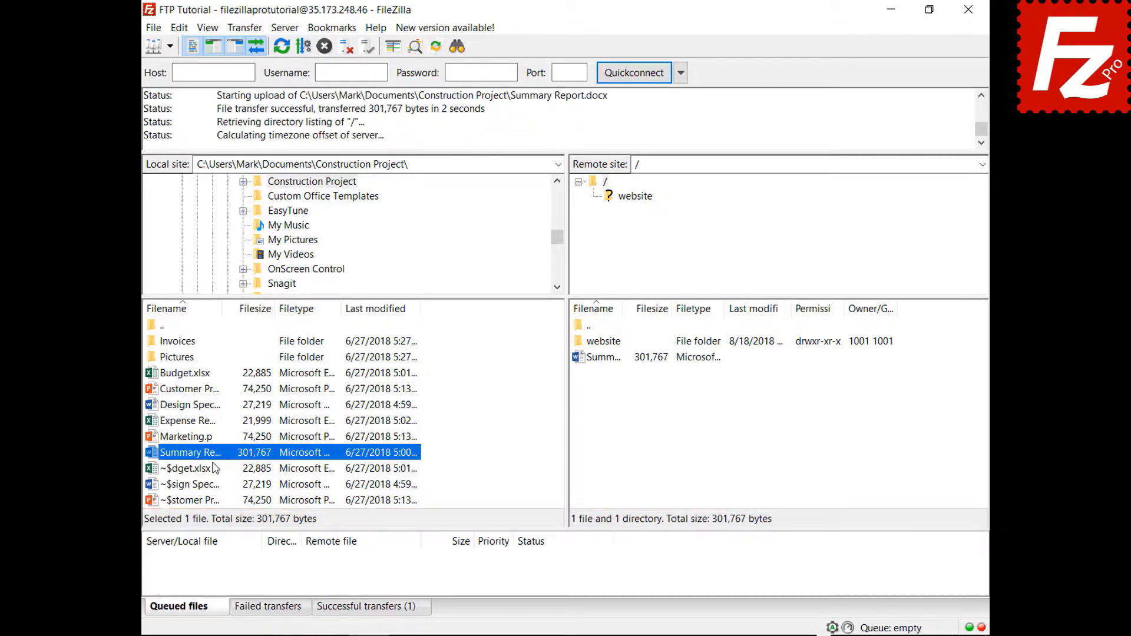
right_click(192, 373)
click(211, 401)
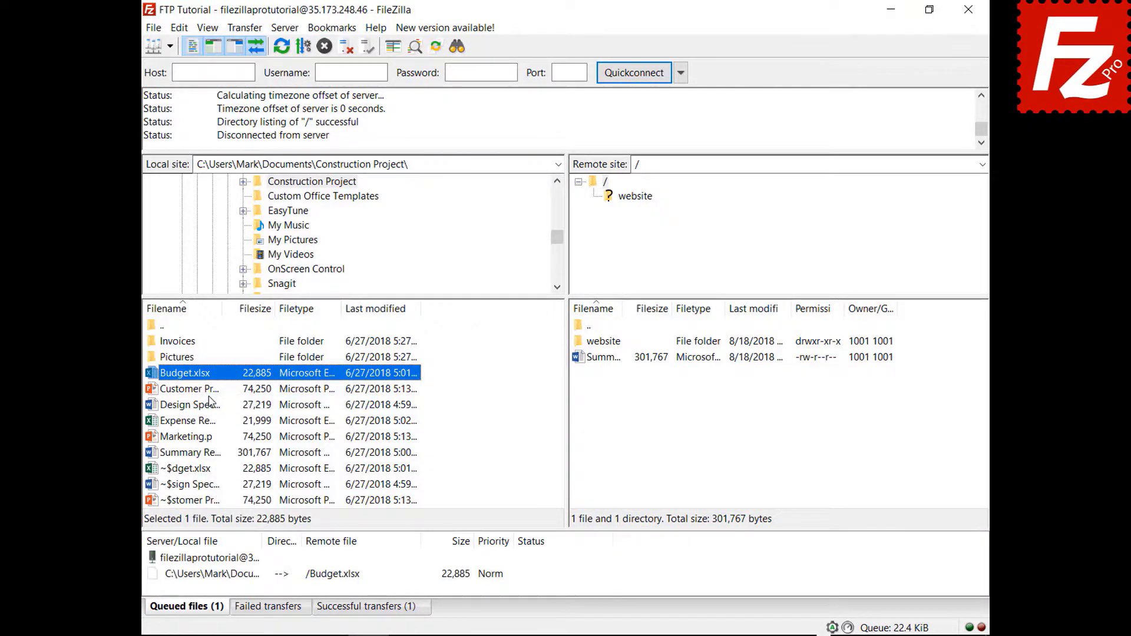
right_click(187, 341)
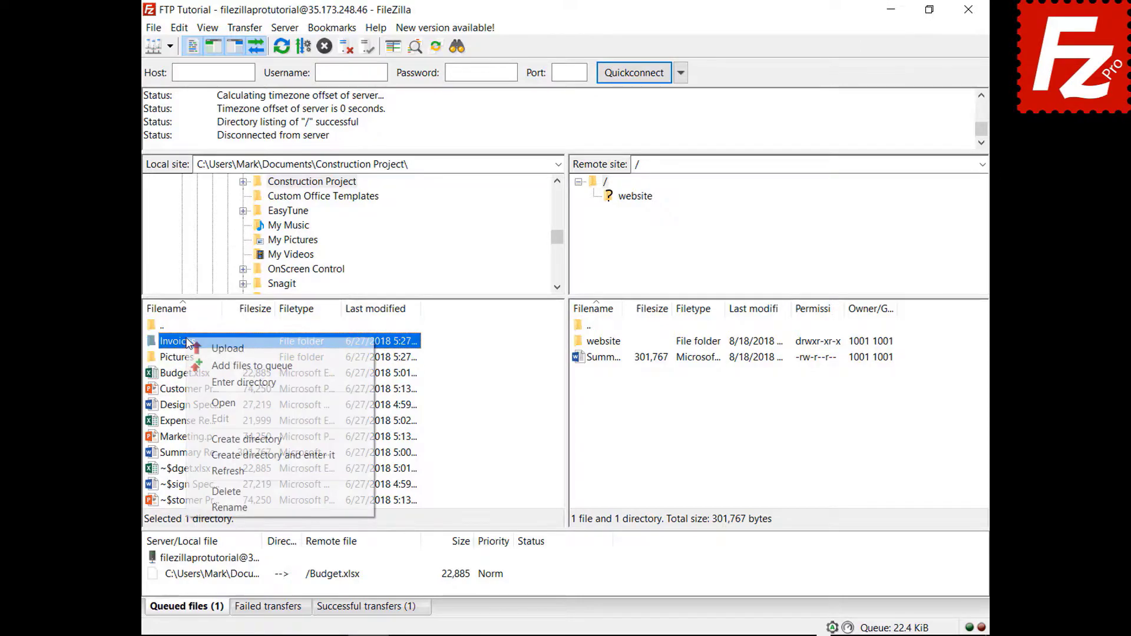
click(199, 365)
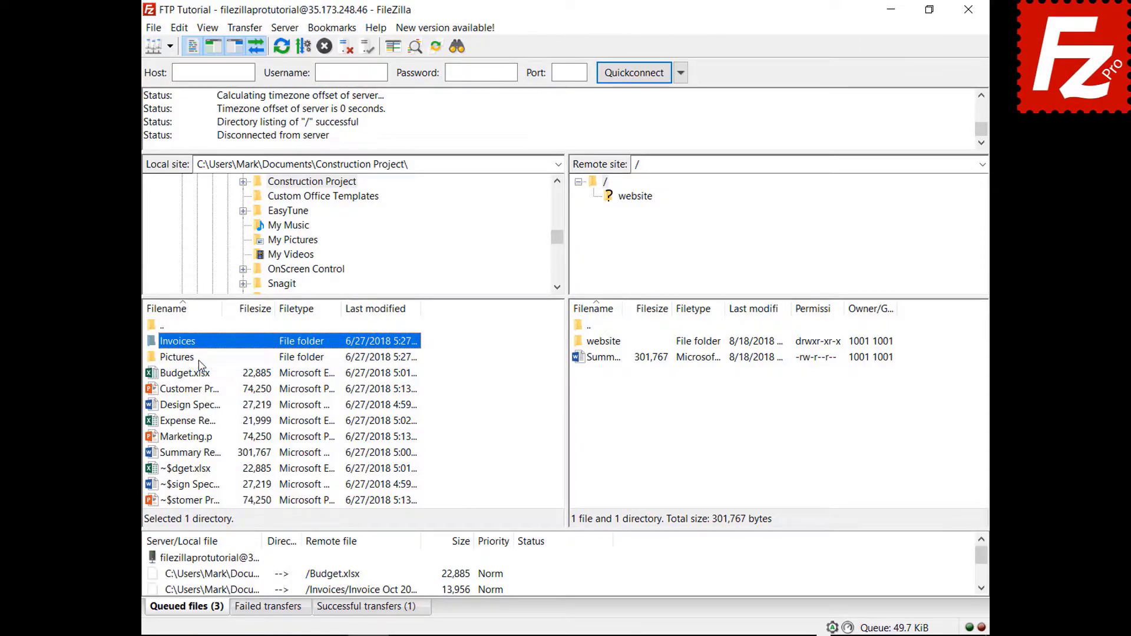
right_click(217, 558)
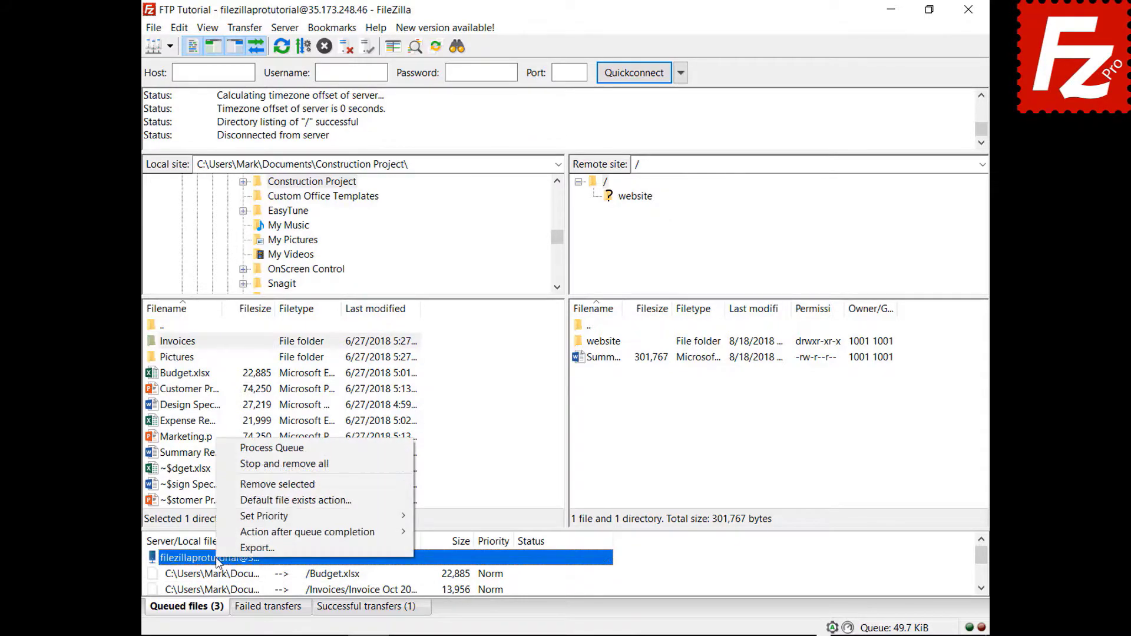
click(247, 449)
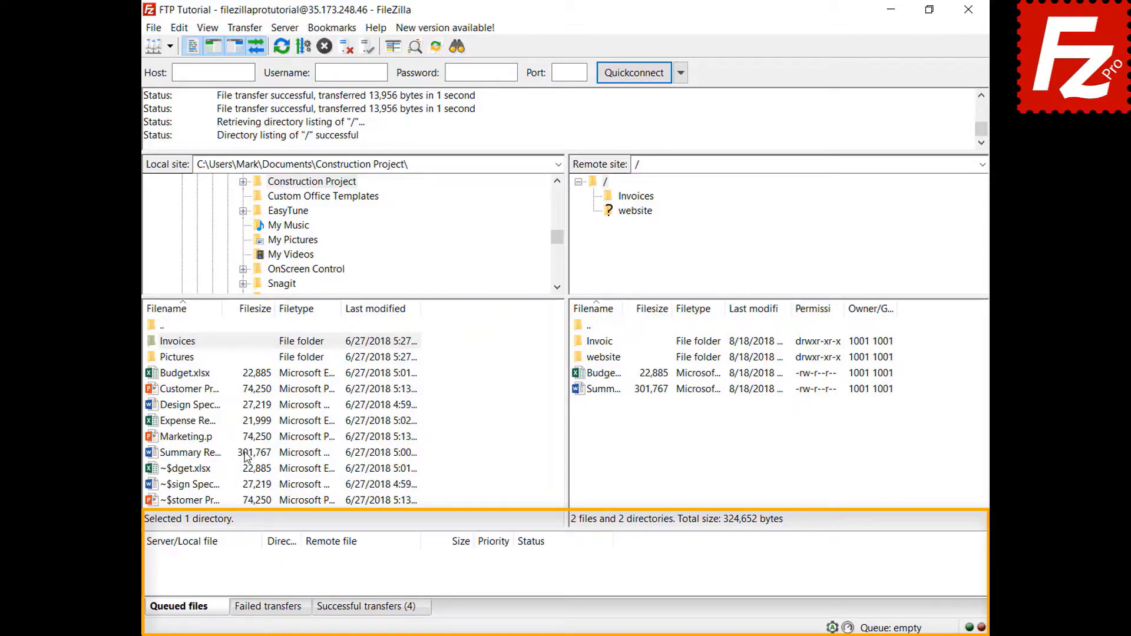
Step: Queue Design Specs.docx and Expense Report.xlsx for upload and sort the queue by size
right_click(197, 406)
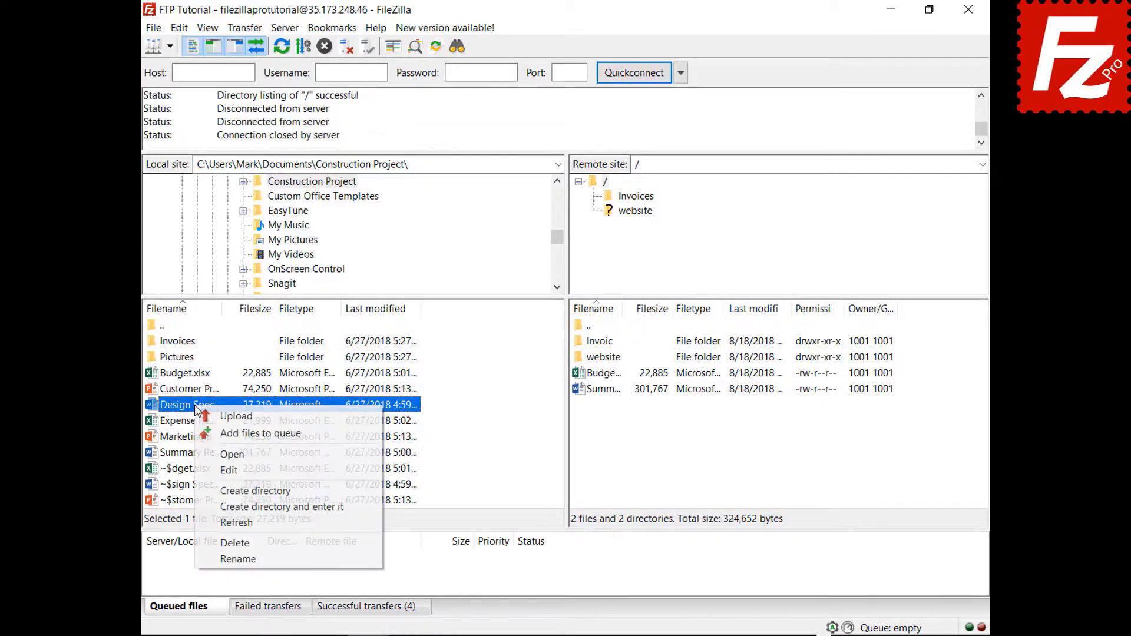
click(217, 432)
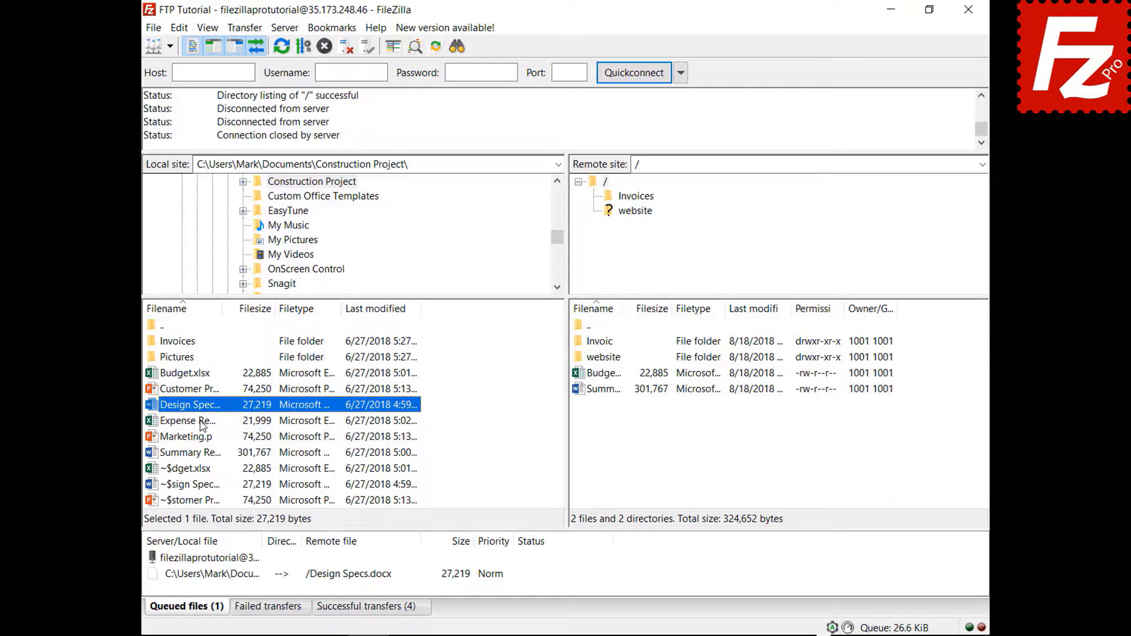
right_click(201, 423)
click(266, 448)
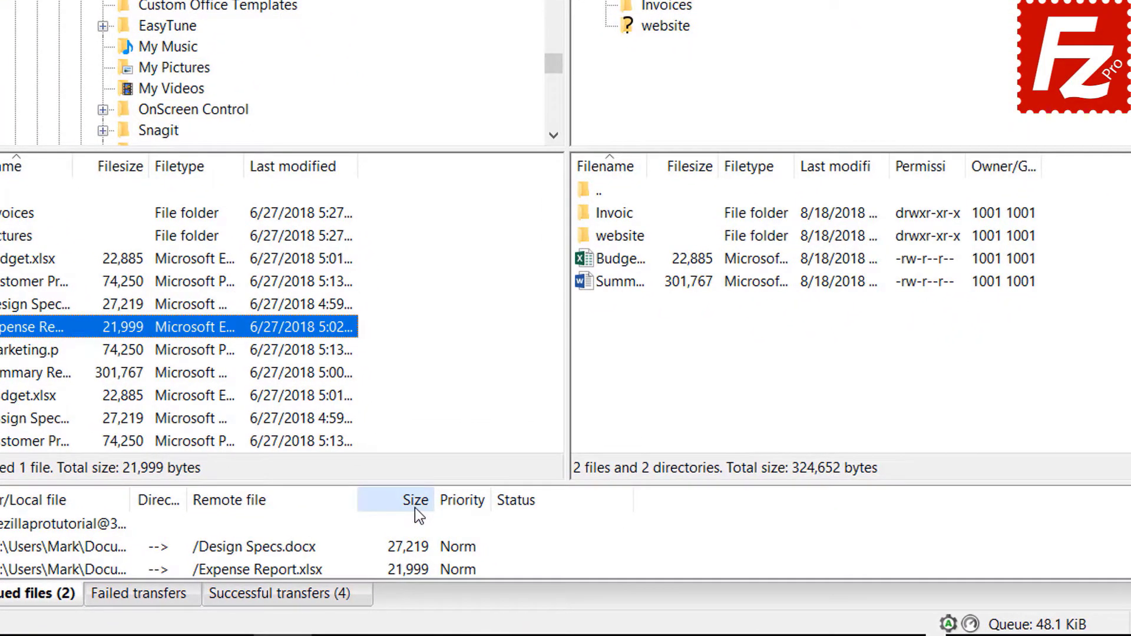
click(459, 544)
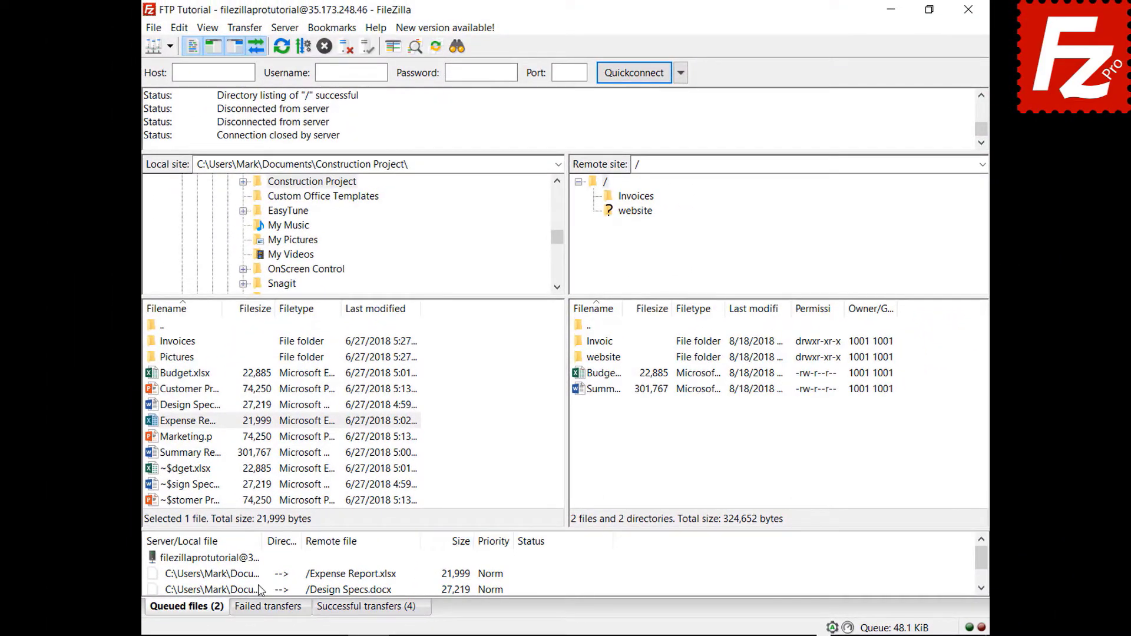
Step: Give the Expense Report transfer High priority and process the queue
right_click(257, 575)
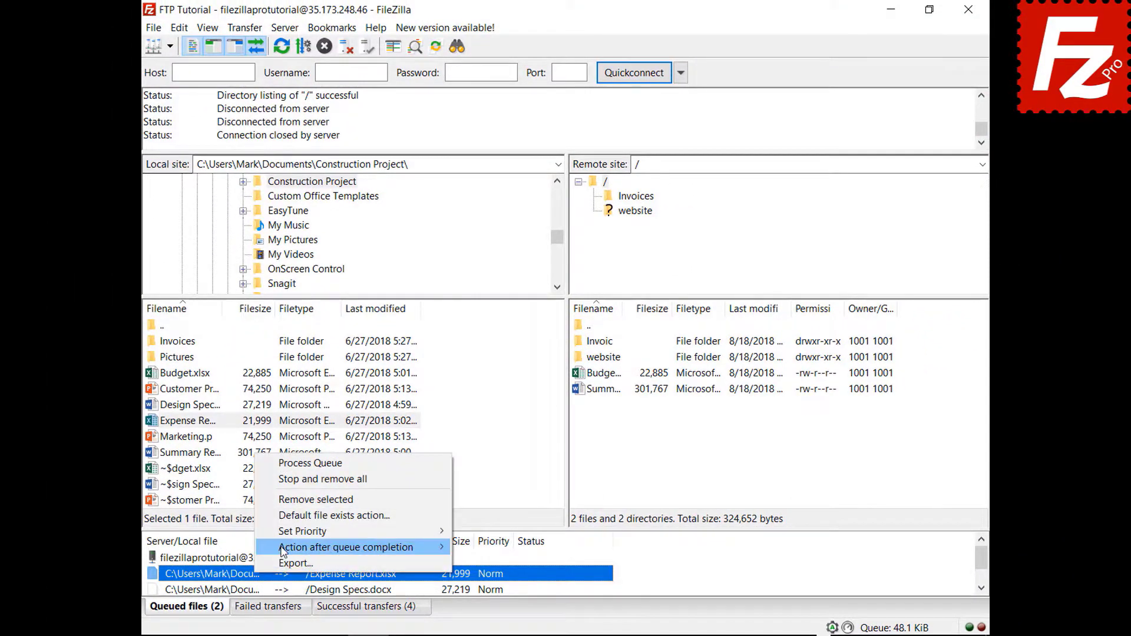
mouse_move(289, 533)
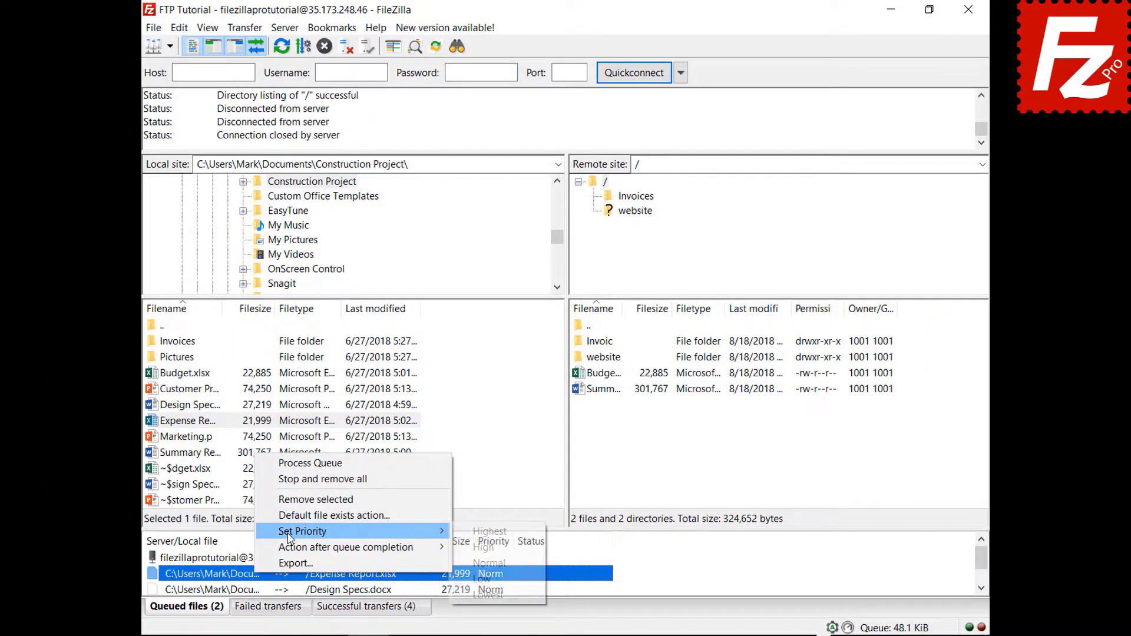
click(481, 532)
right_click(236, 563)
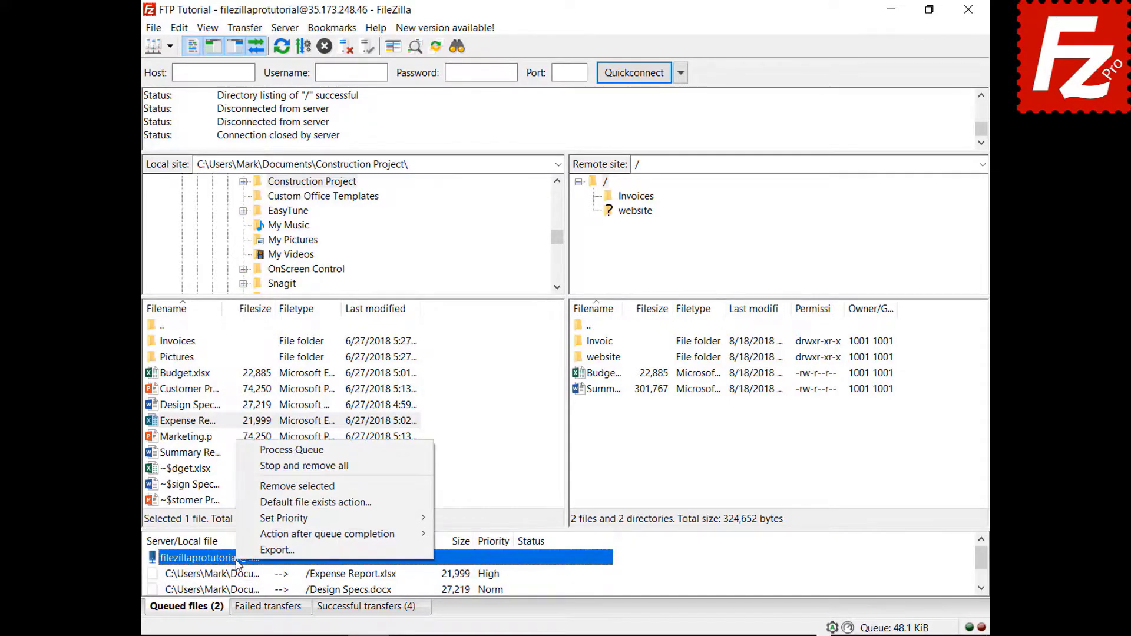
click(301, 450)
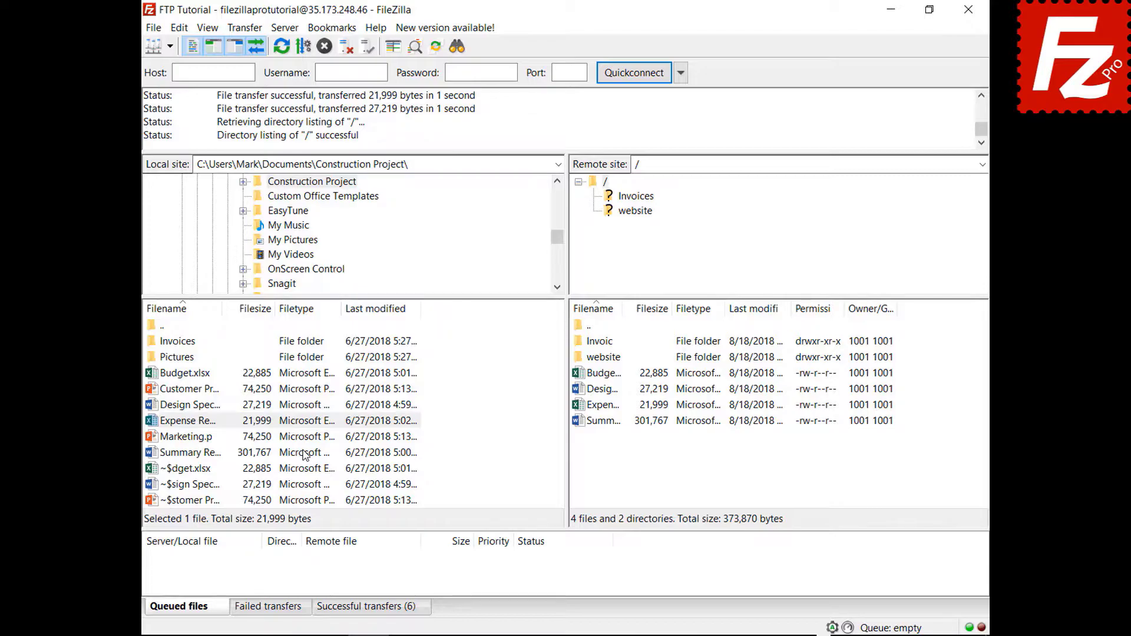
Step: Queue Budget.xlsx again and review the File exists action settings without changes
right_click(205, 375)
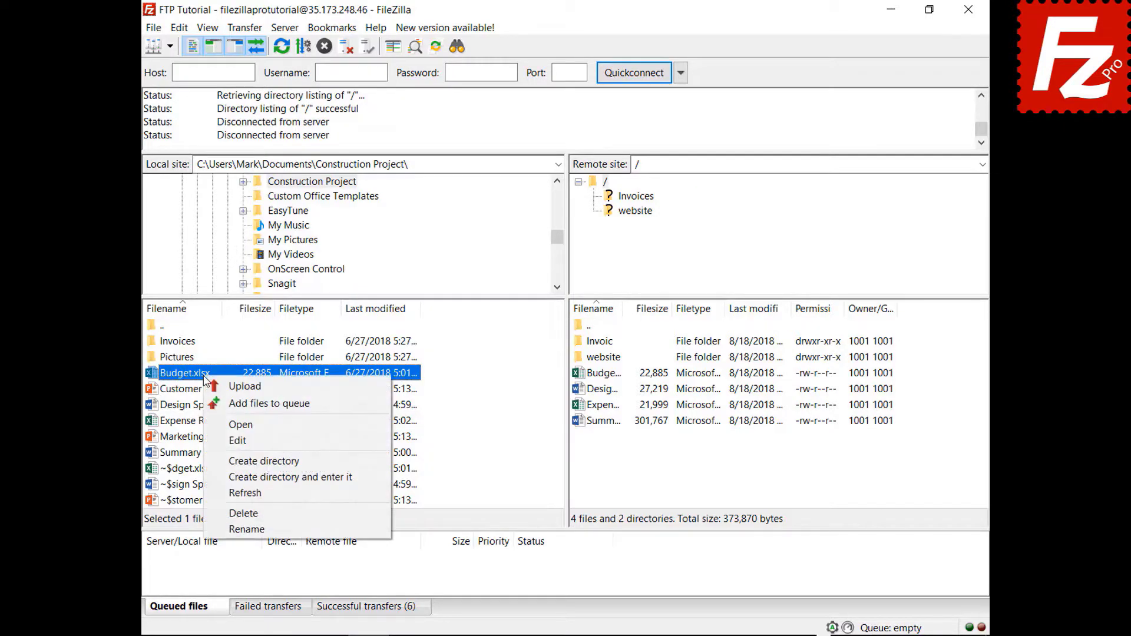
click(219, 404)
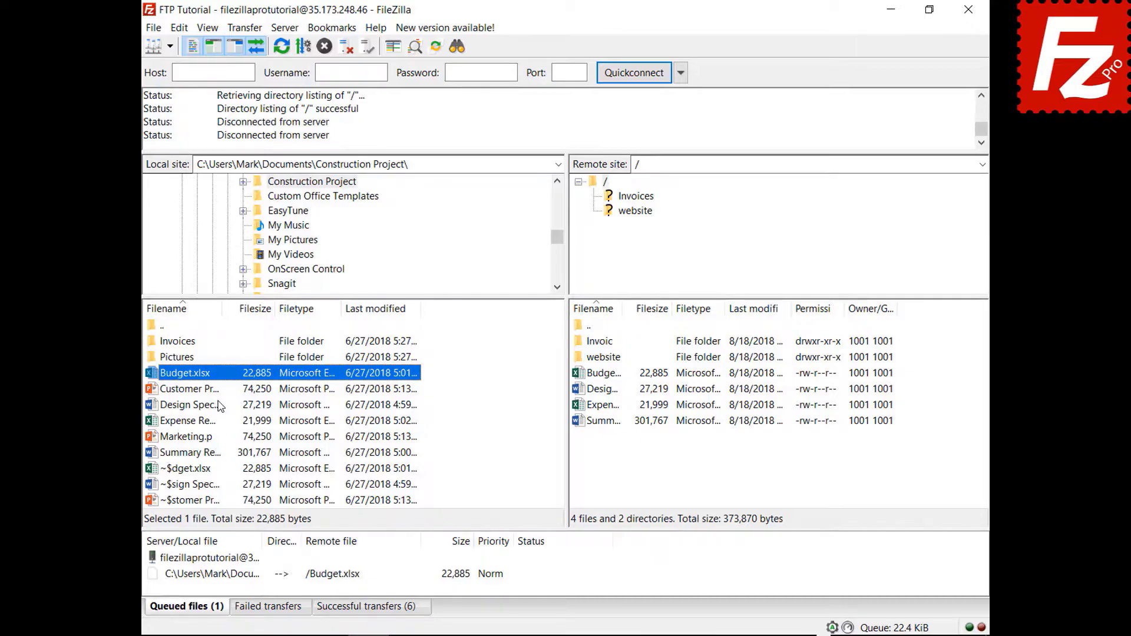
click(179, 27)
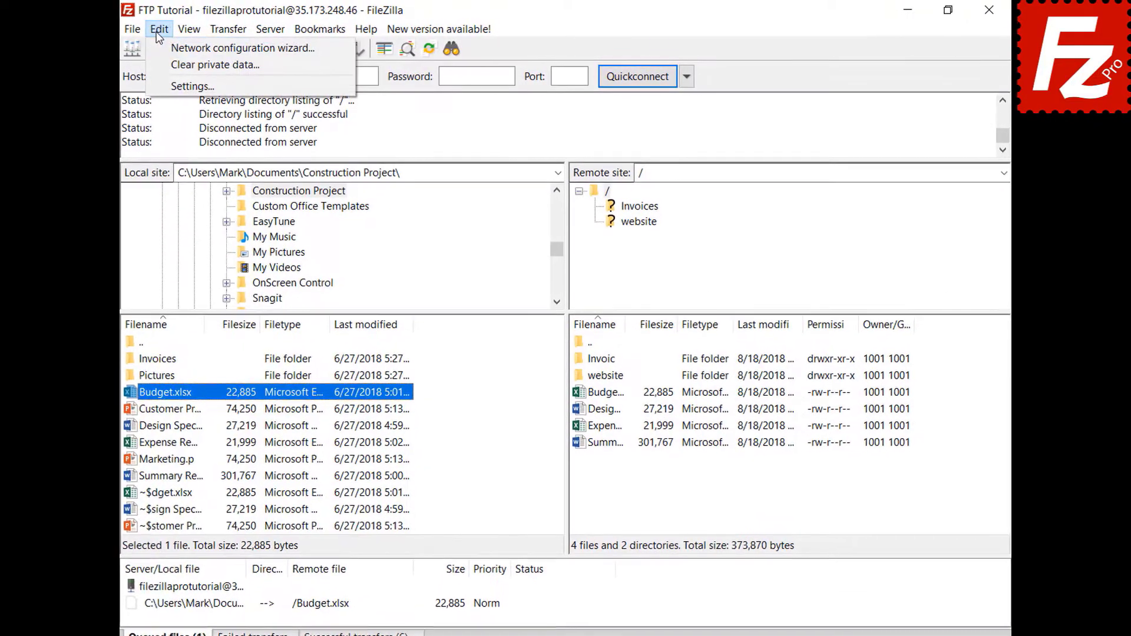
click(157, 83)
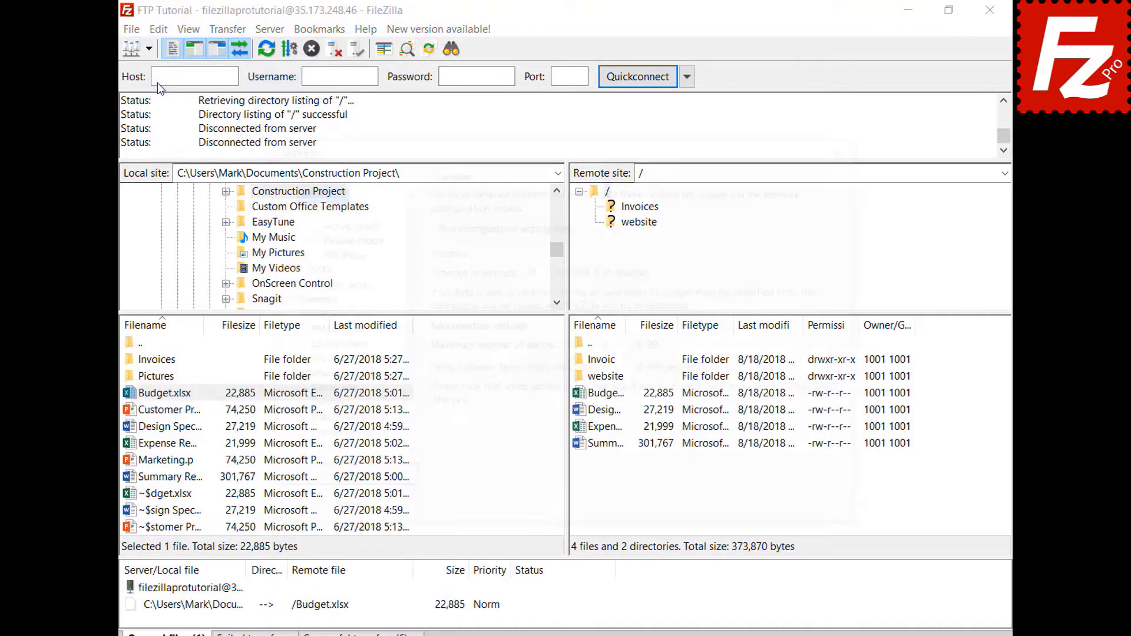
click(353, 367)
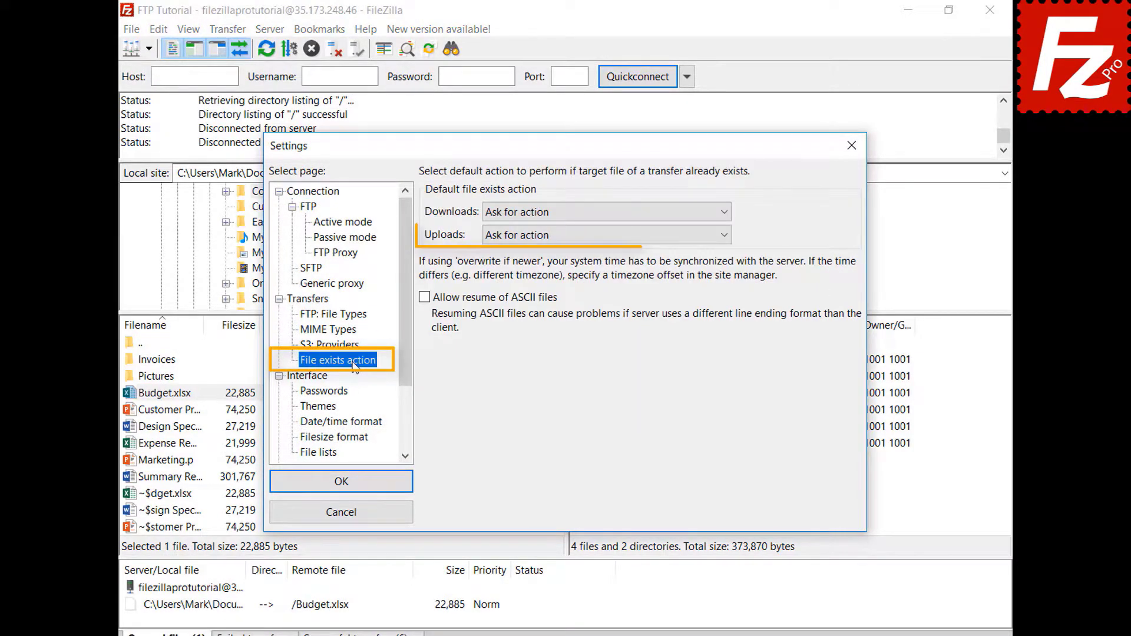
click(355, 519)
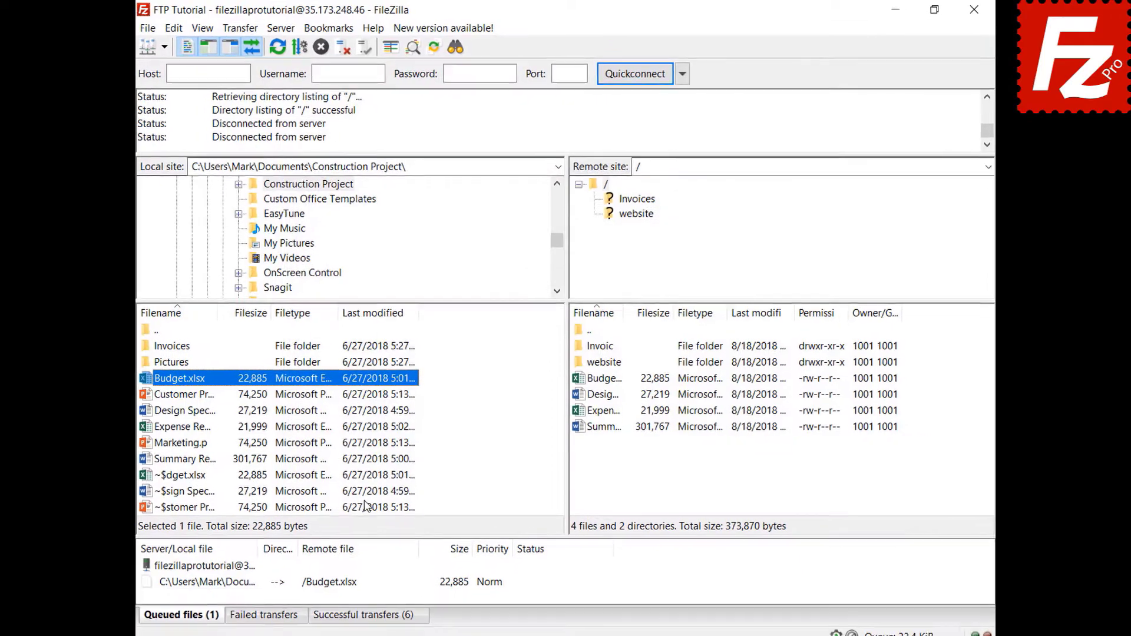
Step: Set the queue's default file-exists action for uploads to Overwrite and process the queue
click(240, 612)
right_click(257, 580)
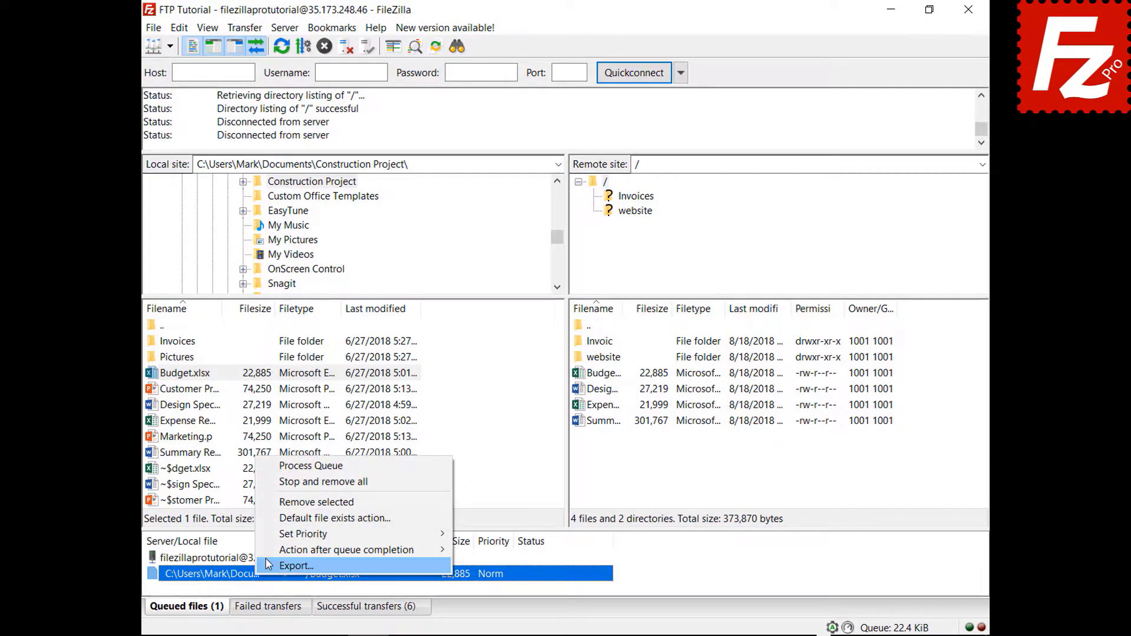
click(279, 519)
click(493, 541)
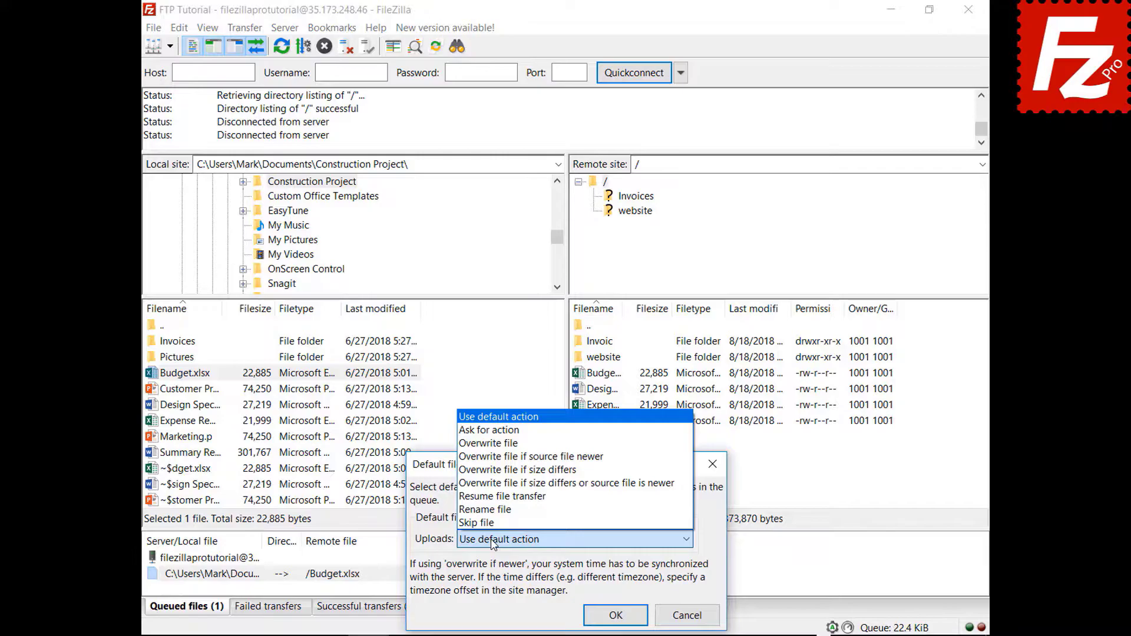
click(519, 444)
click(615, 613)
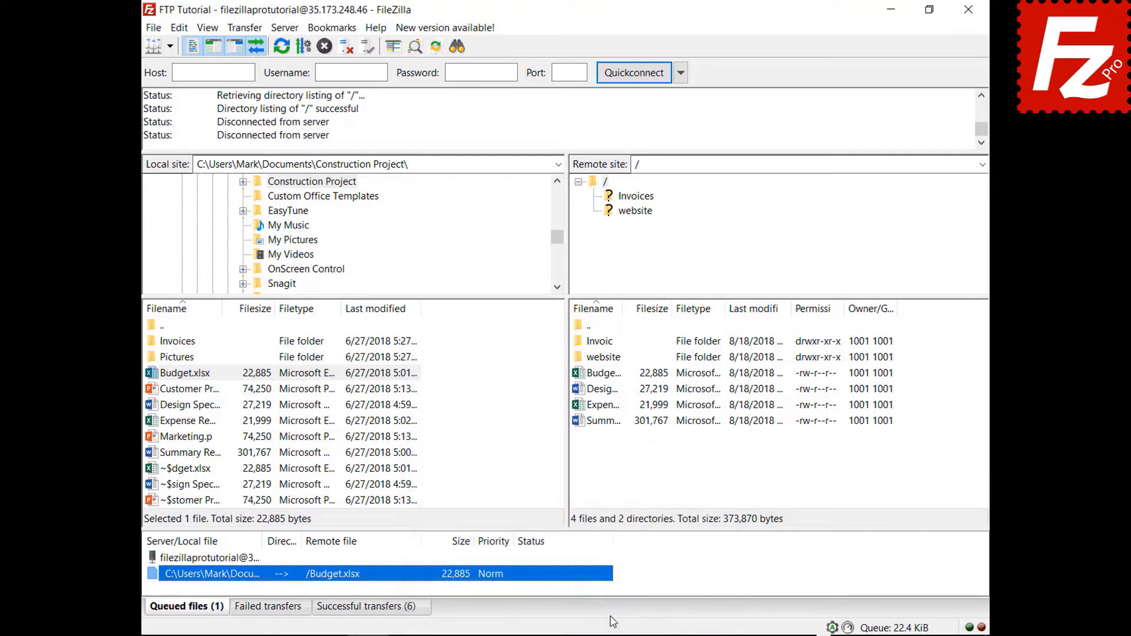
right_click(214, 559)
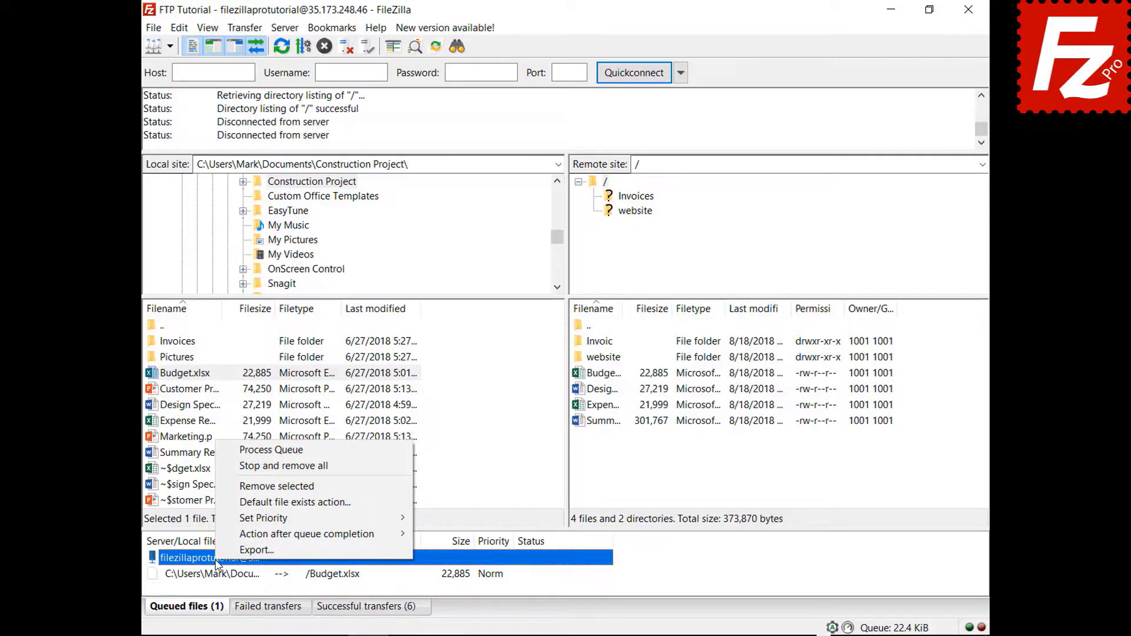
click(228, 454)
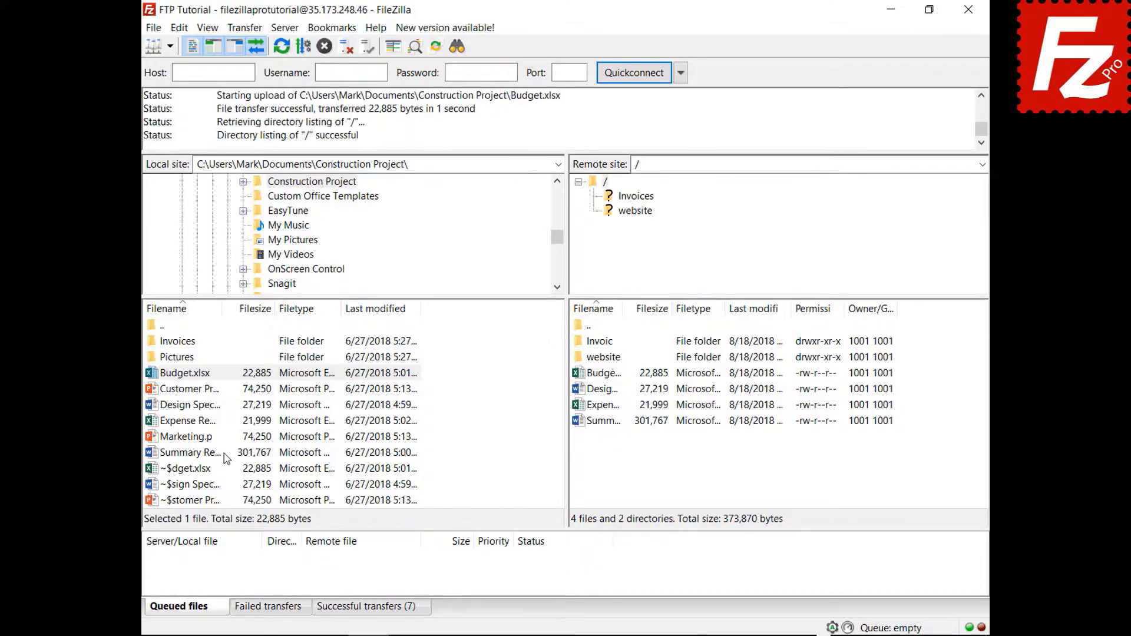
Step: Queue Marketing.pptx for upload, set FileZilla to close when the queue finishes, and process it
right_click(191, 439)
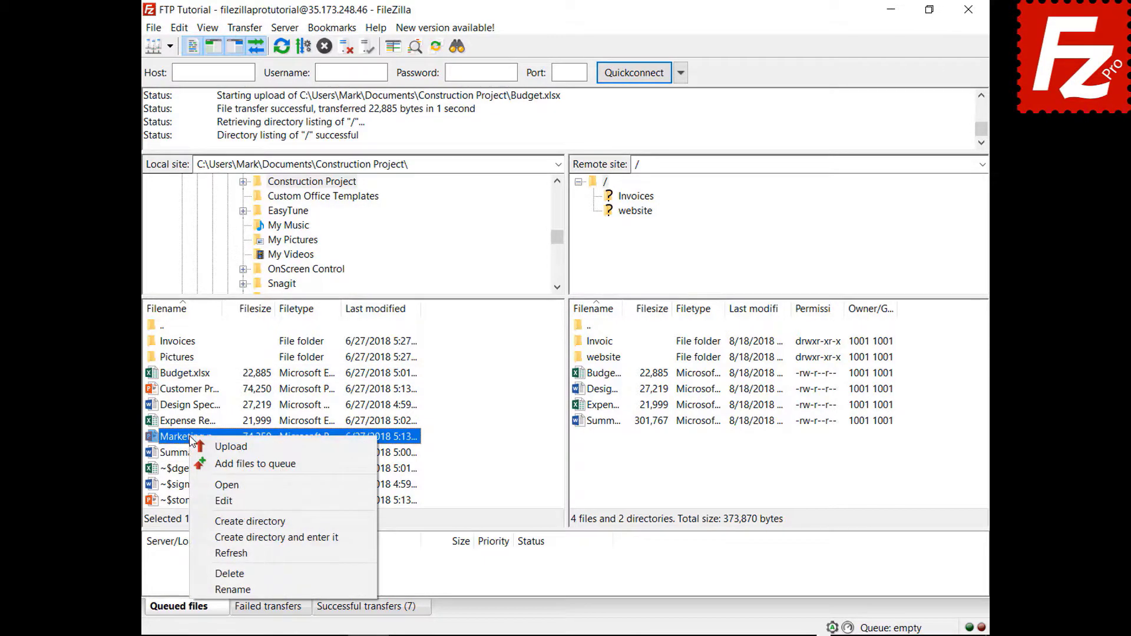
click(219, 463)
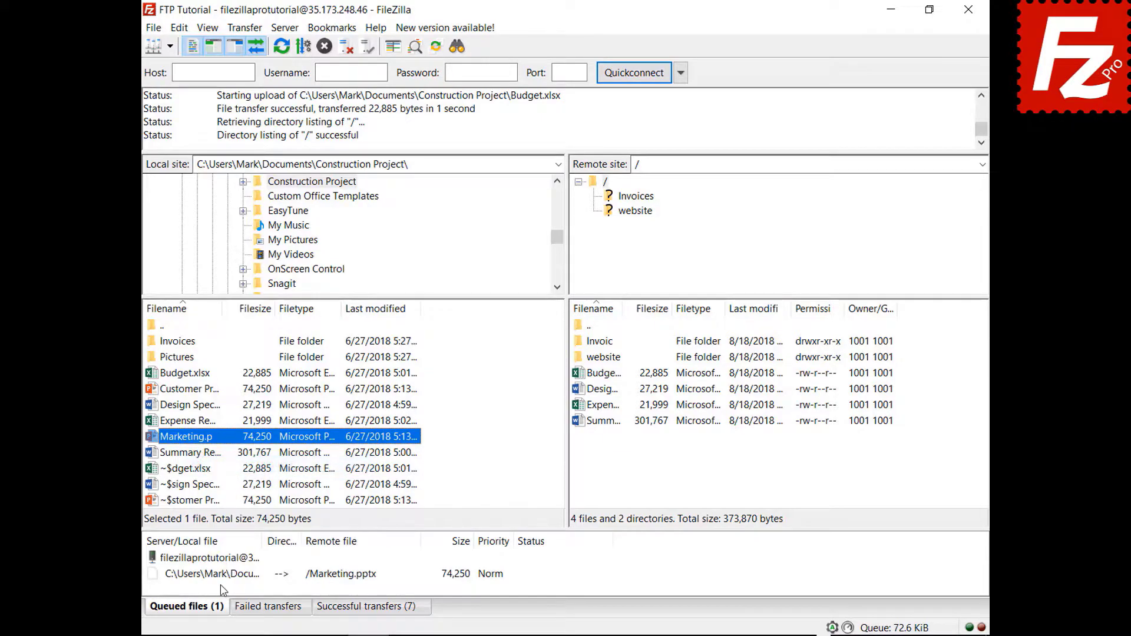
right_click(225, 574)
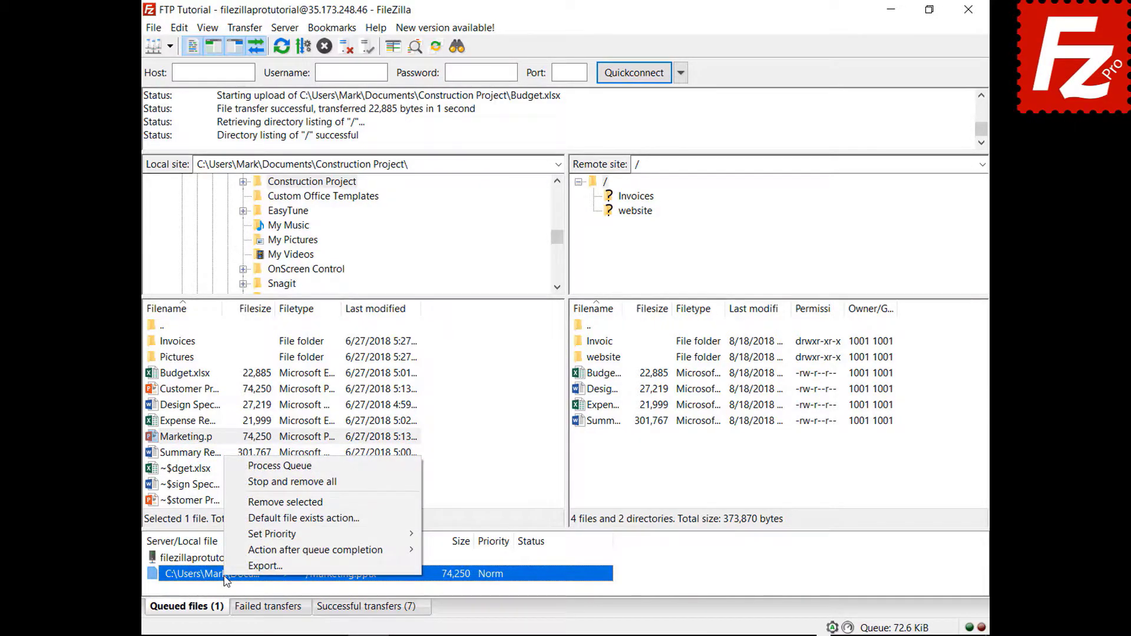
mouse_move(226, 548)
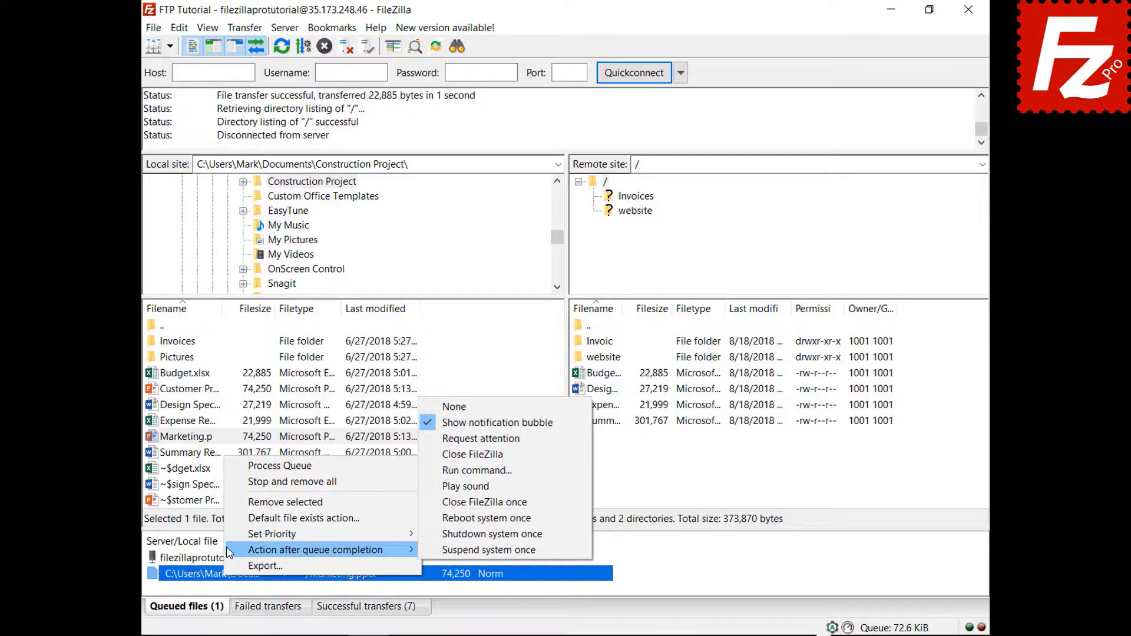
click(439, 454)
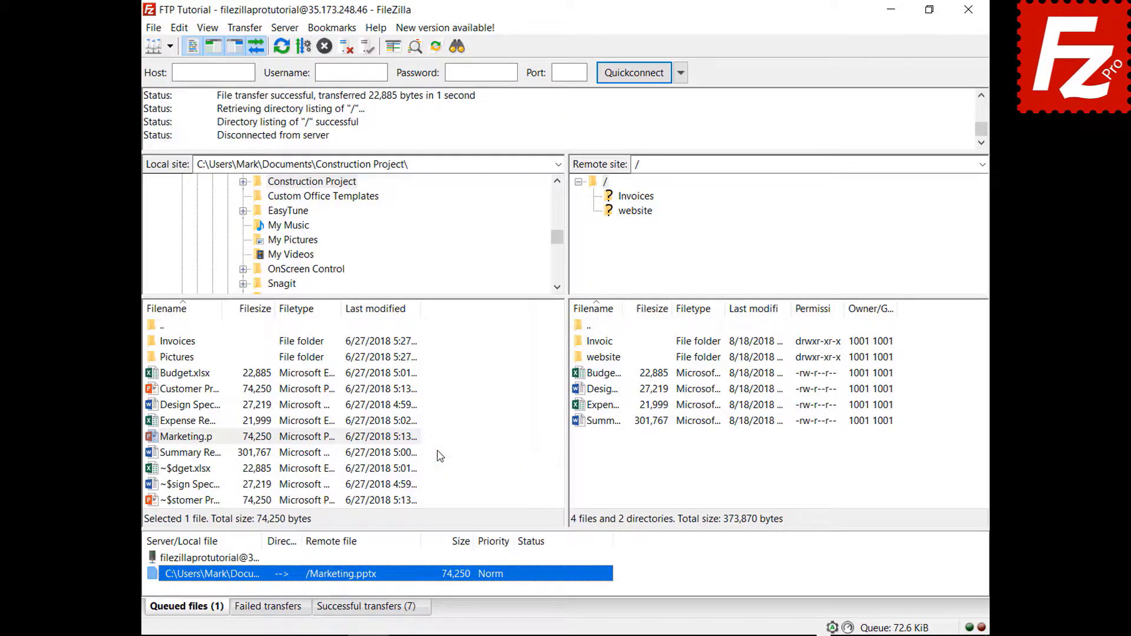
right_click(233, 562)
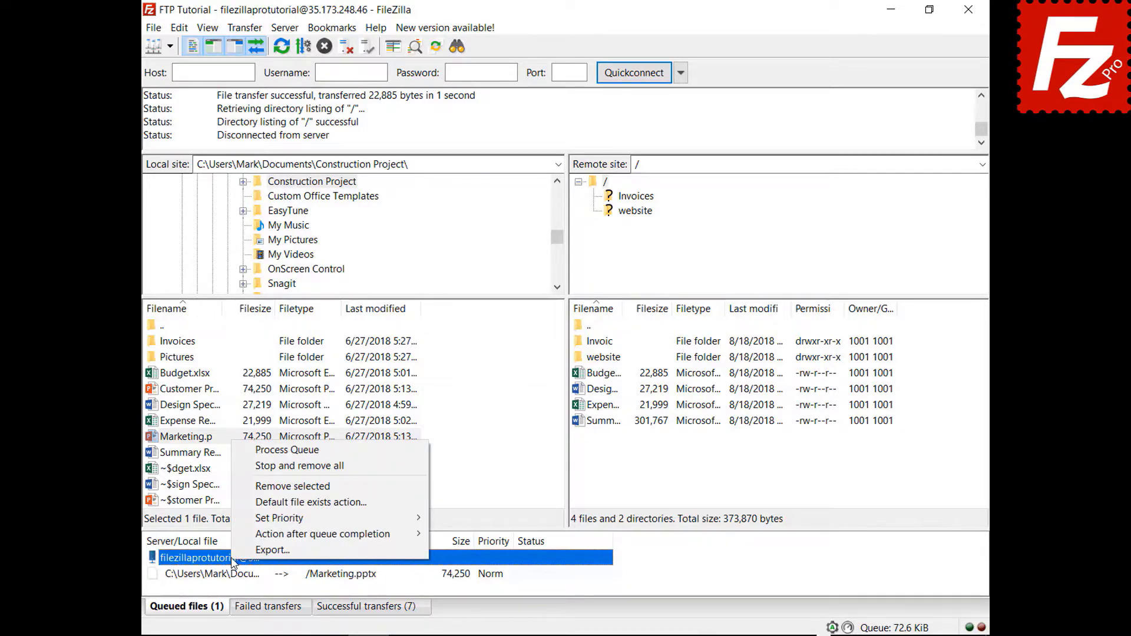
click(271, 451)
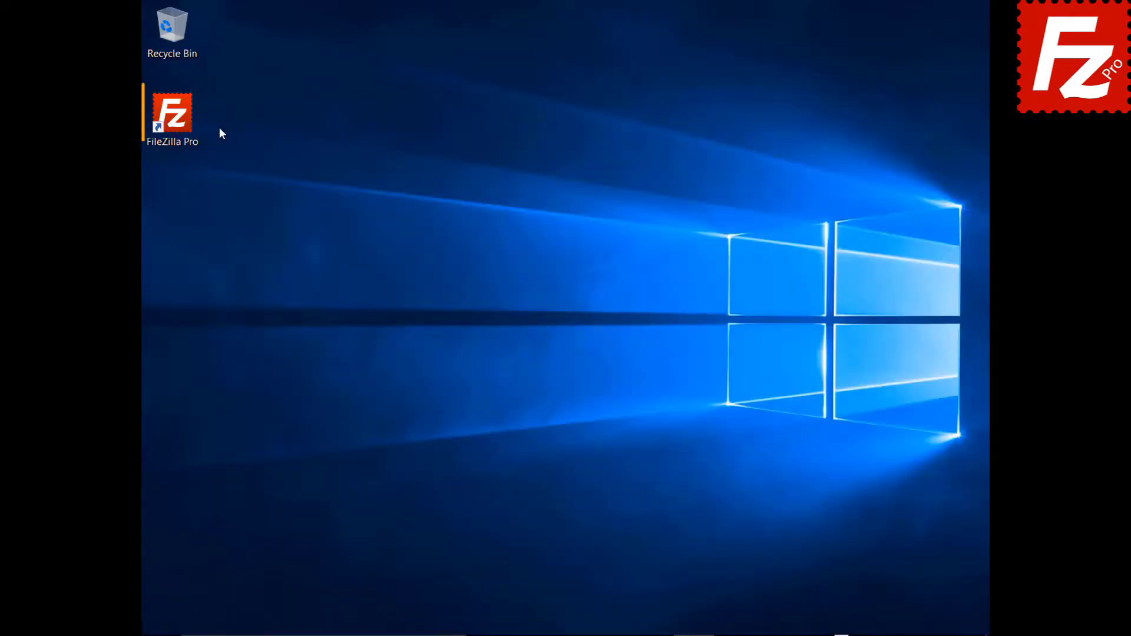
Step: Relaunch FileZilla Pro, connect to the FTP Tutorial site, and queue the Pictures folder for upload
double_click(179, 122)
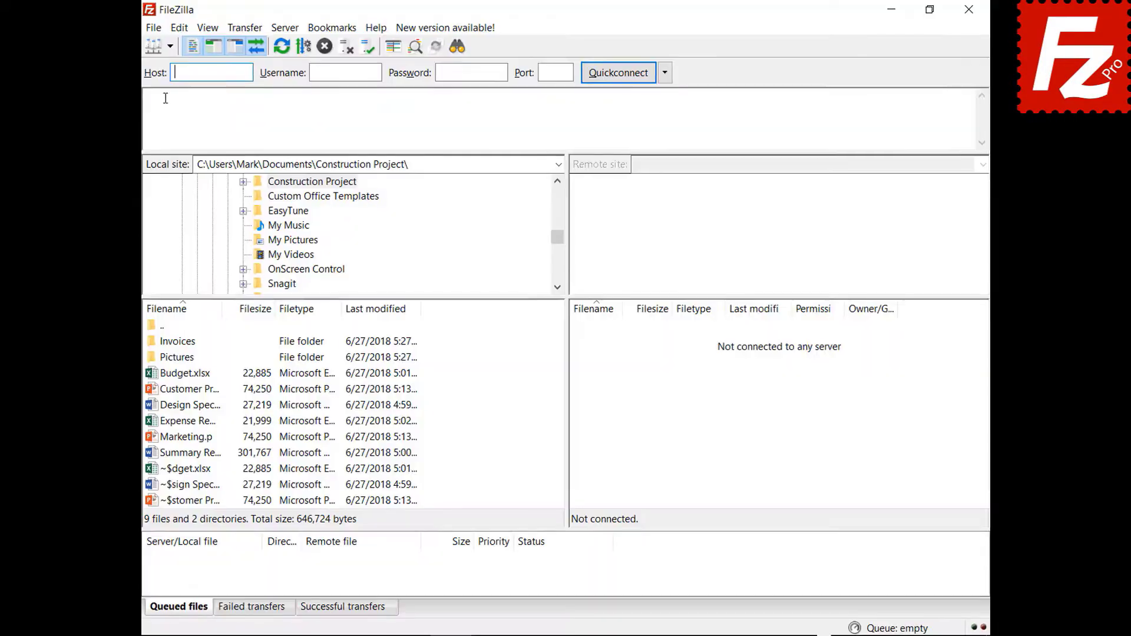
click(170, 46)
click(172, 68)
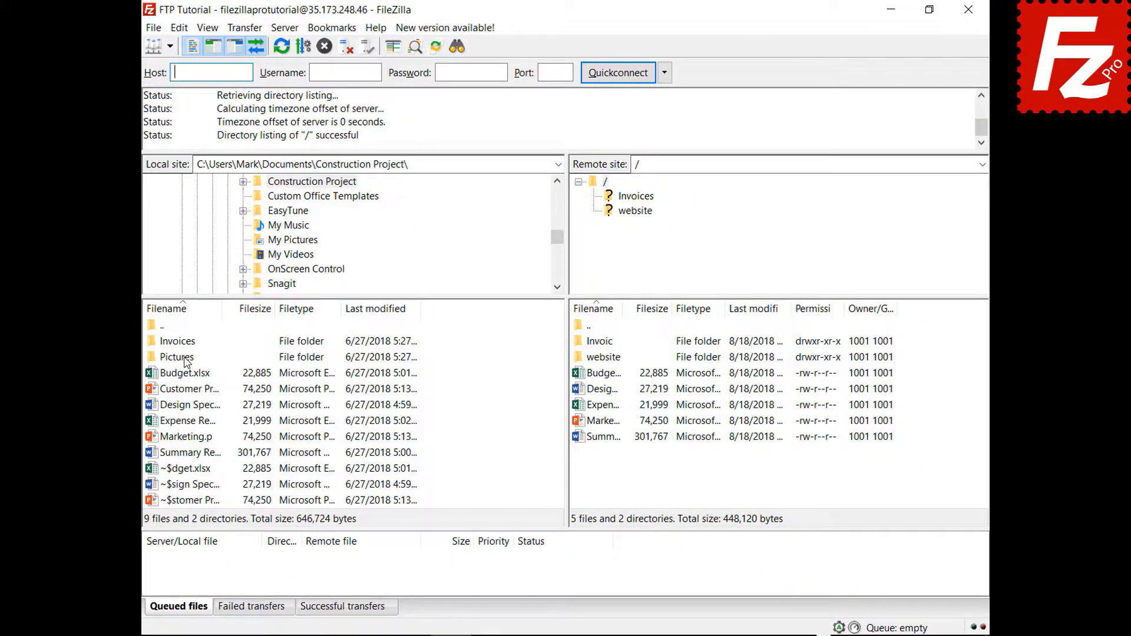
right_click(186, 361)
click(195, 382)
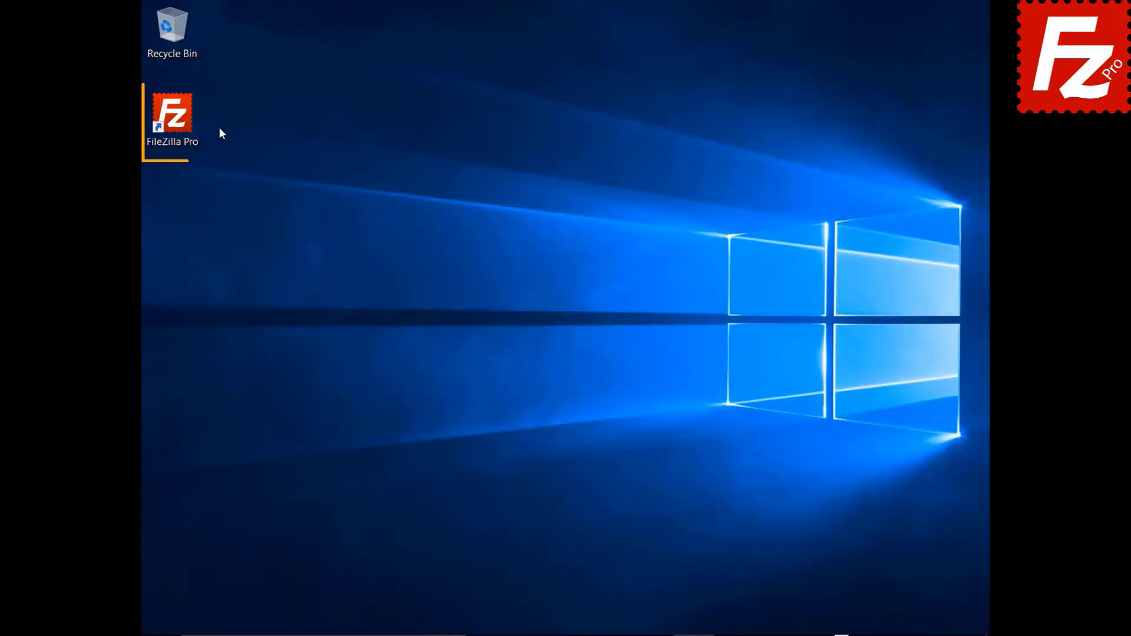
Step: Relaunch FileZilla Pro and process the queue to upload the Pictures files
double_click(179, 122)
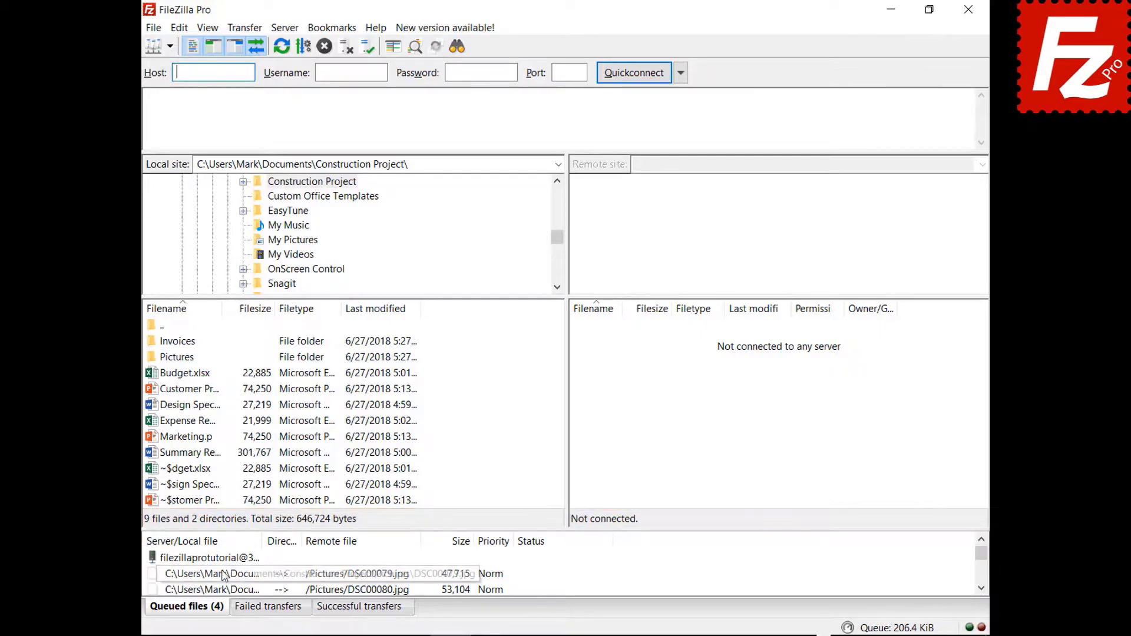
right_click(224, 560)
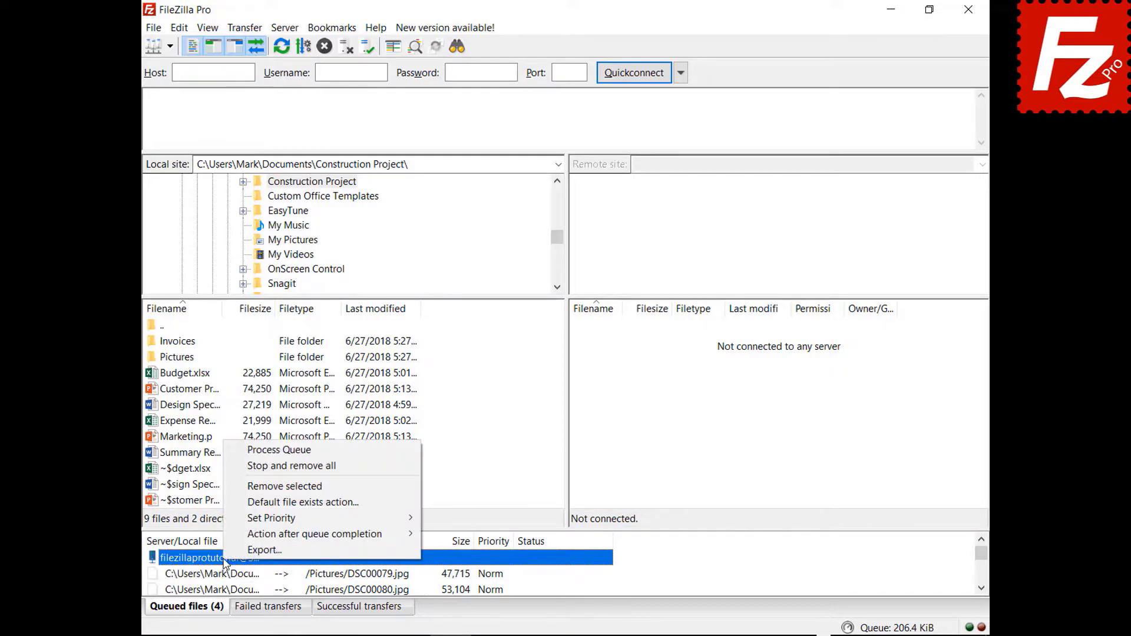
click(248, 451)
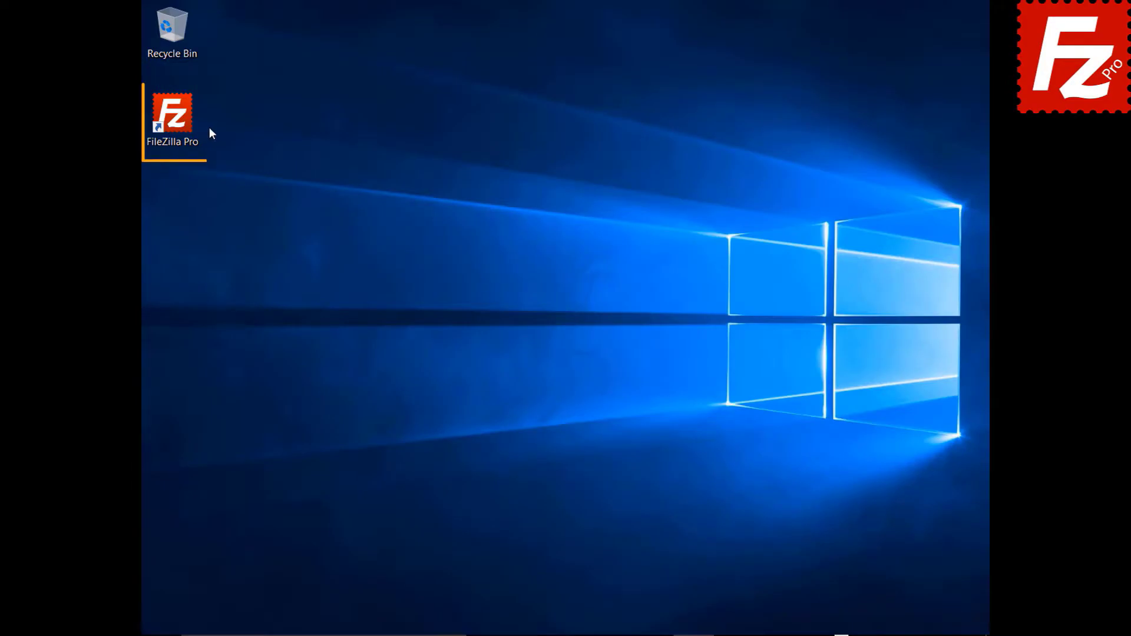
Step: Reconnect to FTP Tutorial, queue Marketing.pptx, then stop and remove everything from the queue
double_click(179, 122)
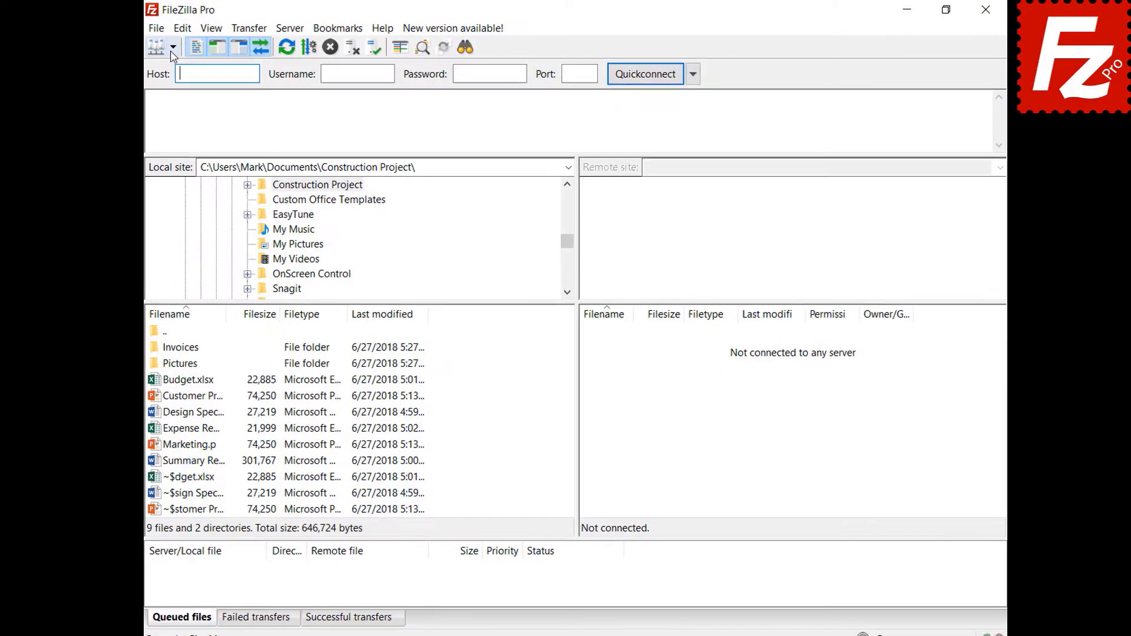
click(172, 49)
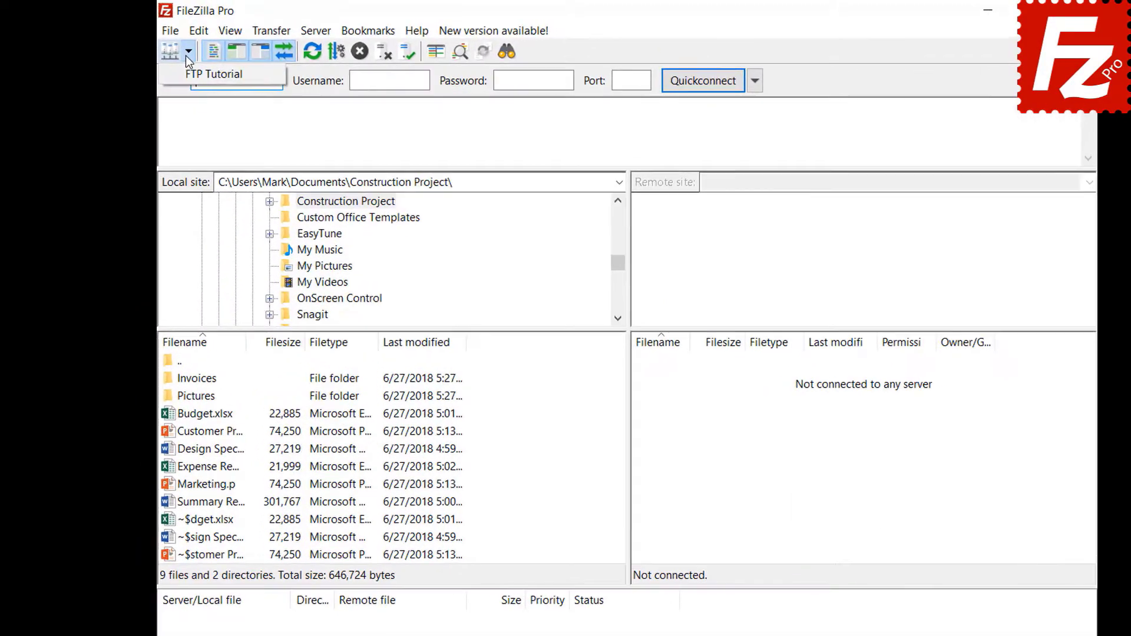
click(188, 67)
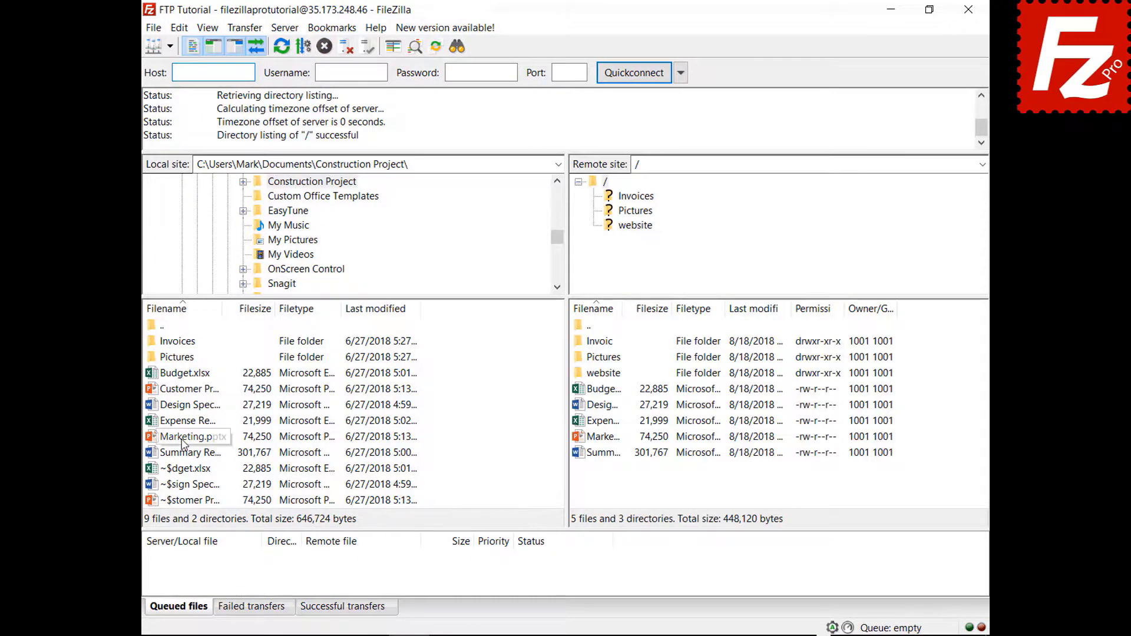
right_click(182, 442)
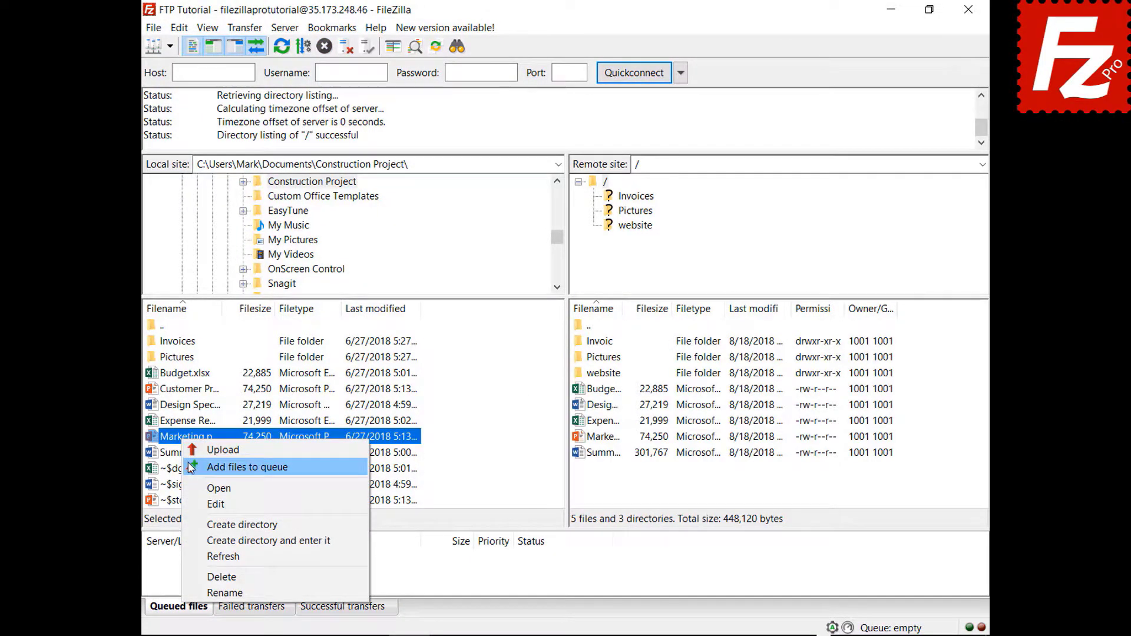
click(191, 467)
right_click(224, 579)
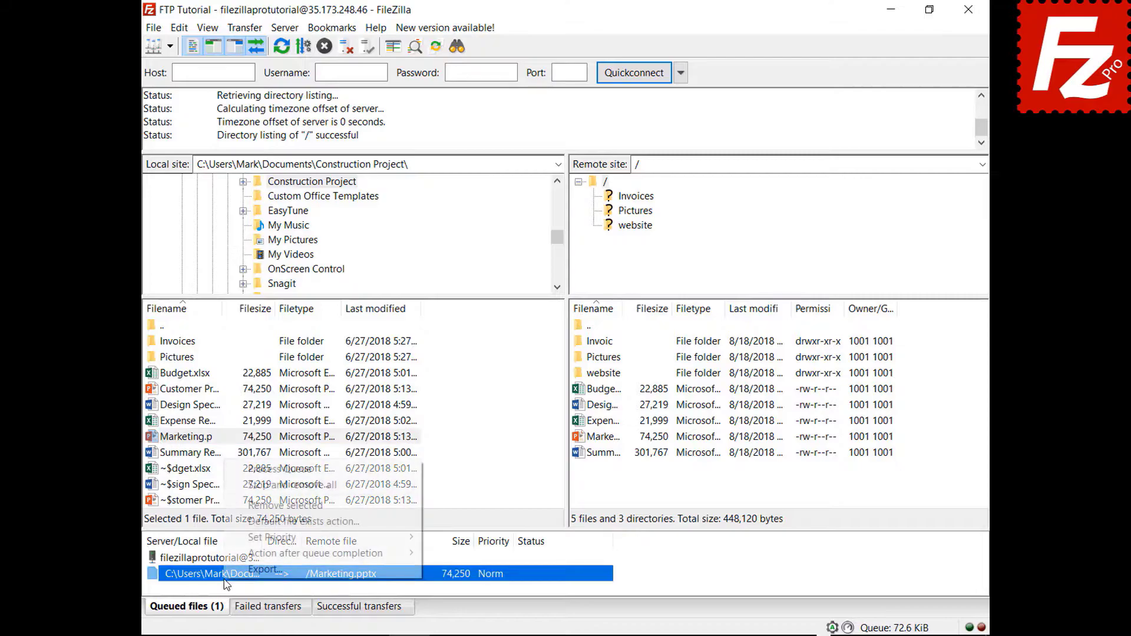
click(242, 485)
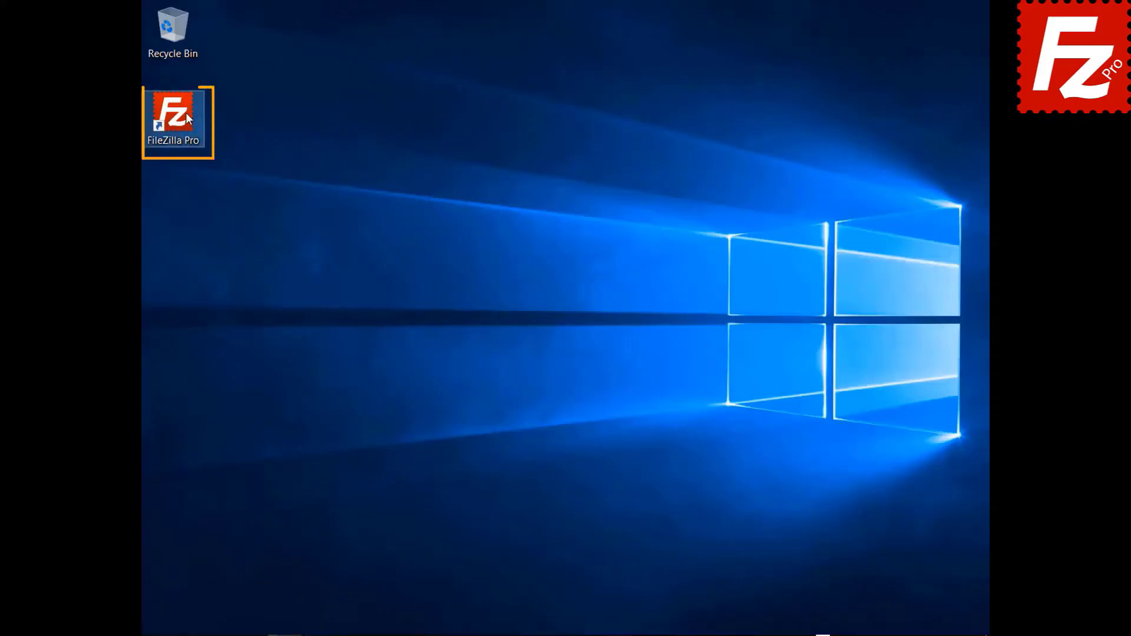
Step: Relaunch and connect to FTP Tutorial, opening the website folder in both local and remote panes
double_click(185, 113)
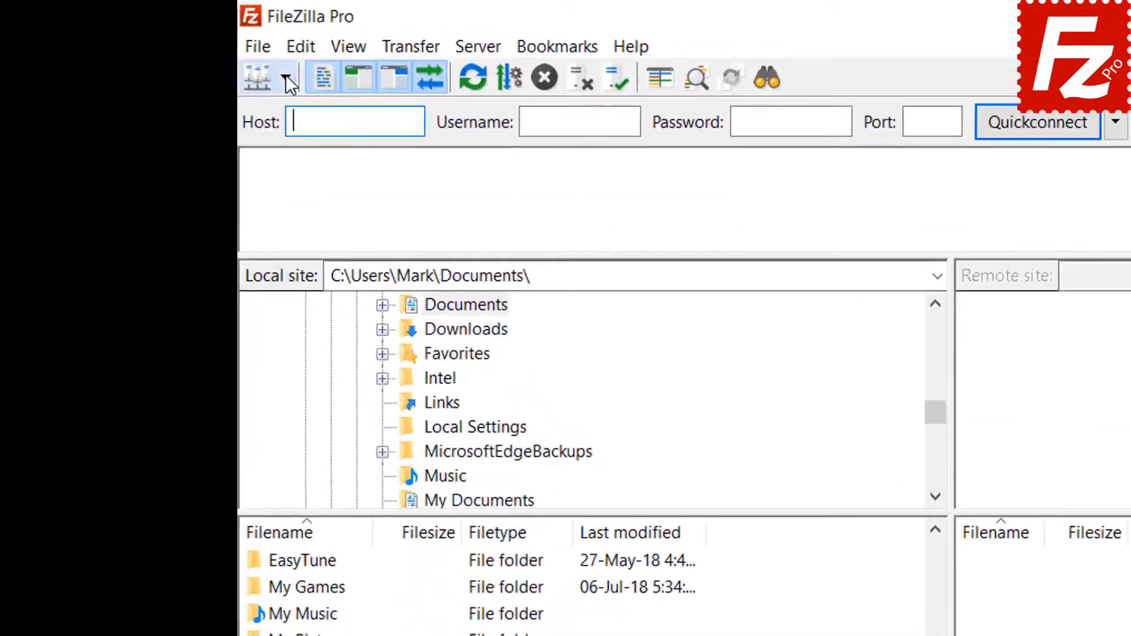
click(169, 47)
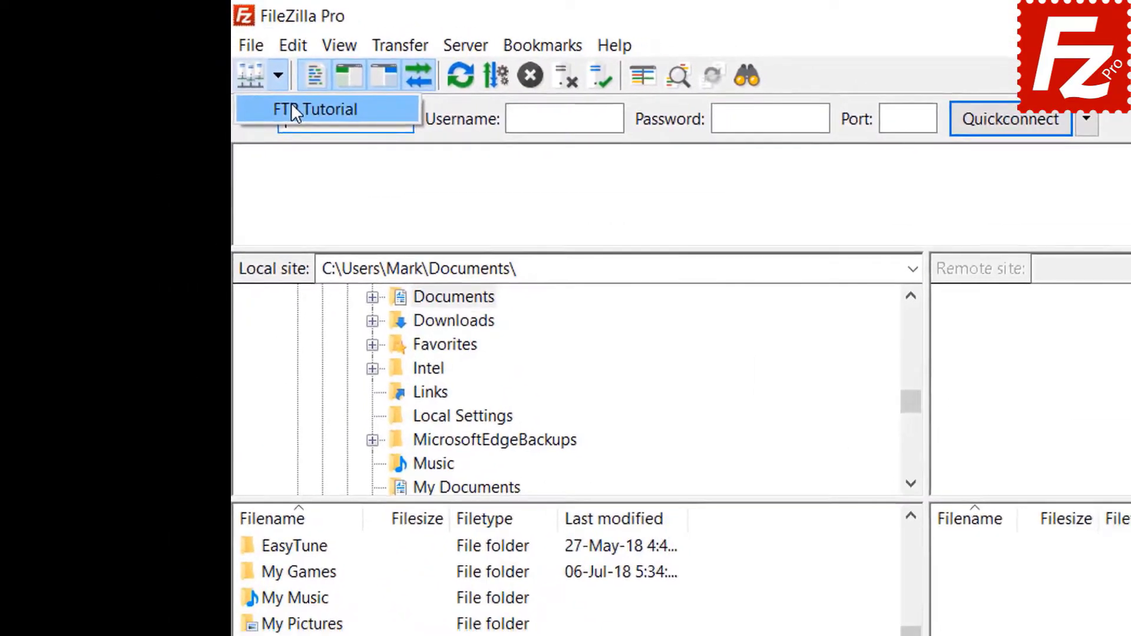
click(304, 113)
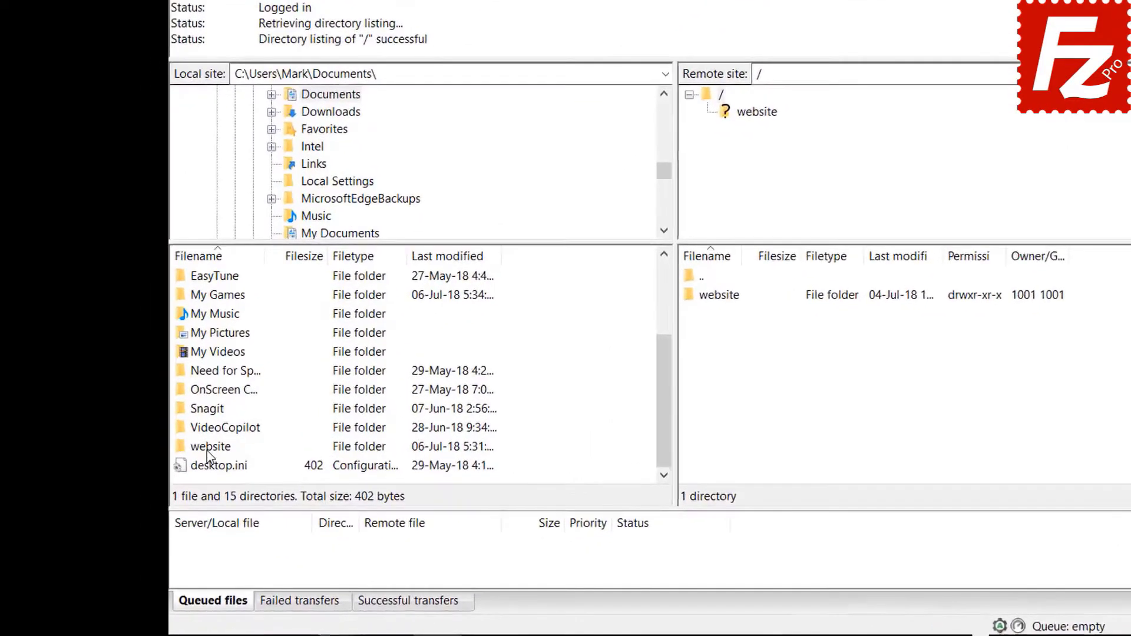
click(176, 476)
double_click(176, 476)
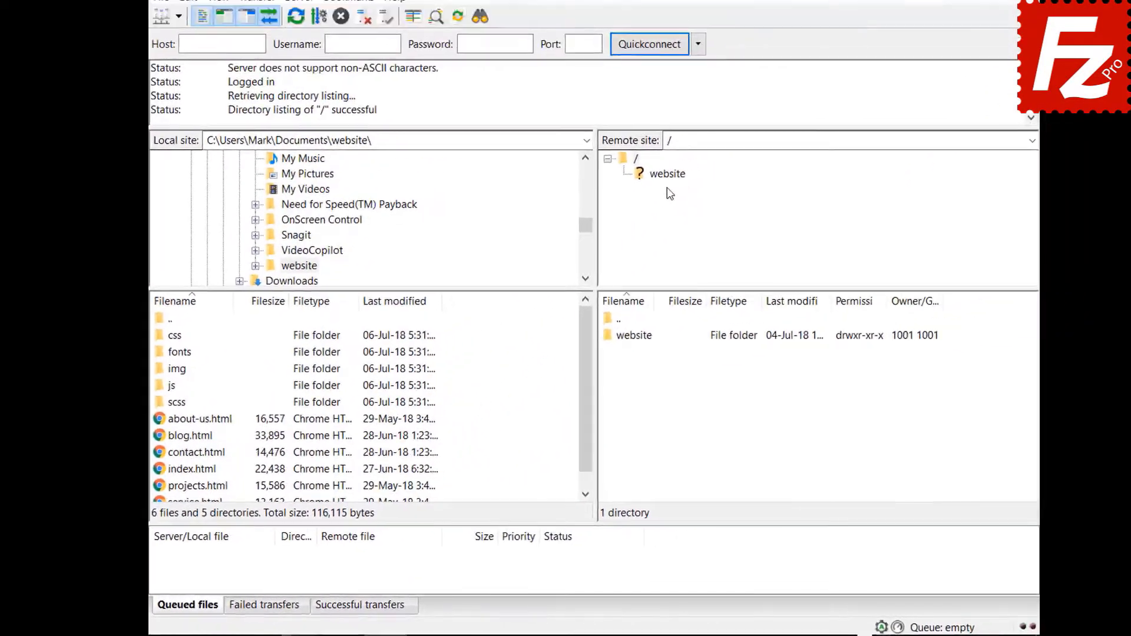
click(583, 219)
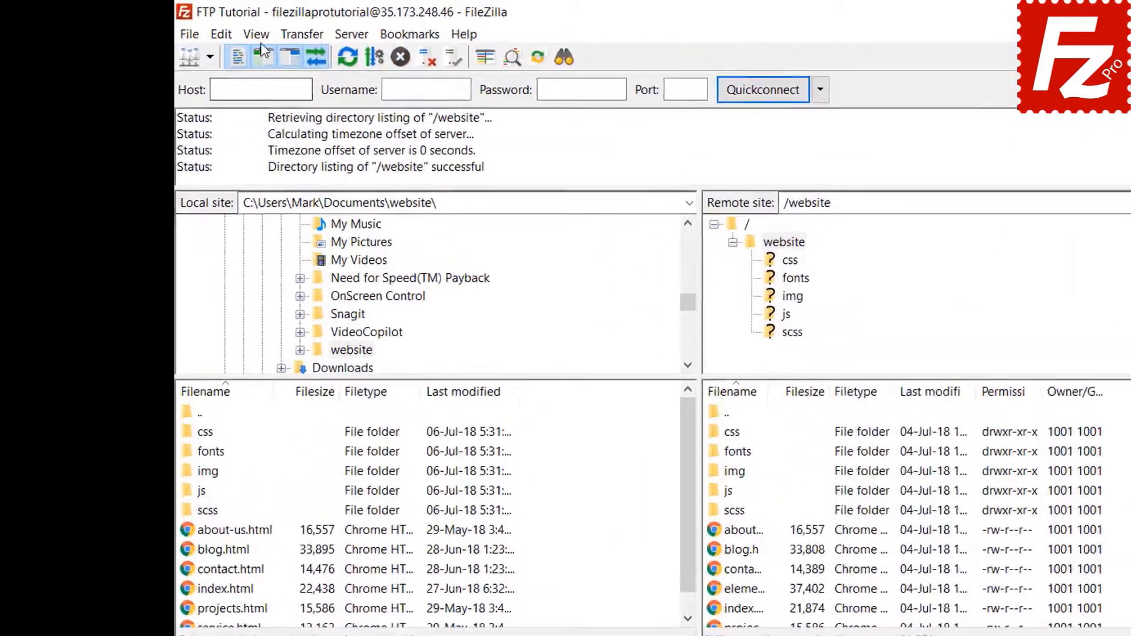
click(207, 27)
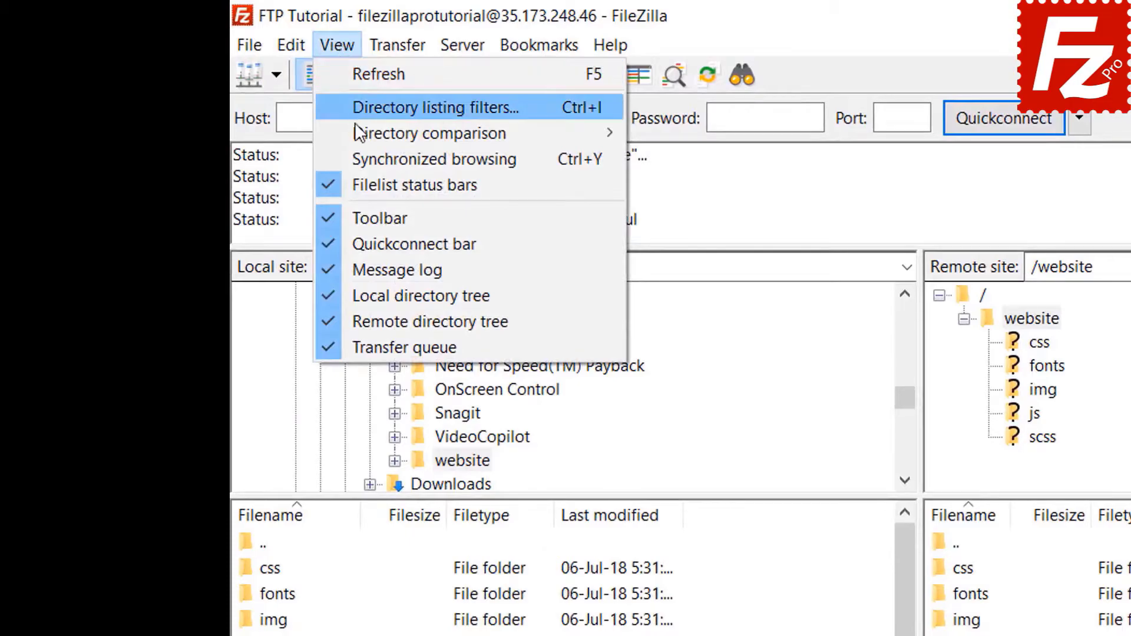
Step: Enable directory comparison and switch it to compare by file size, flagging blog, contact and index pages
mouse_move(361, 135)
click(663, 133)
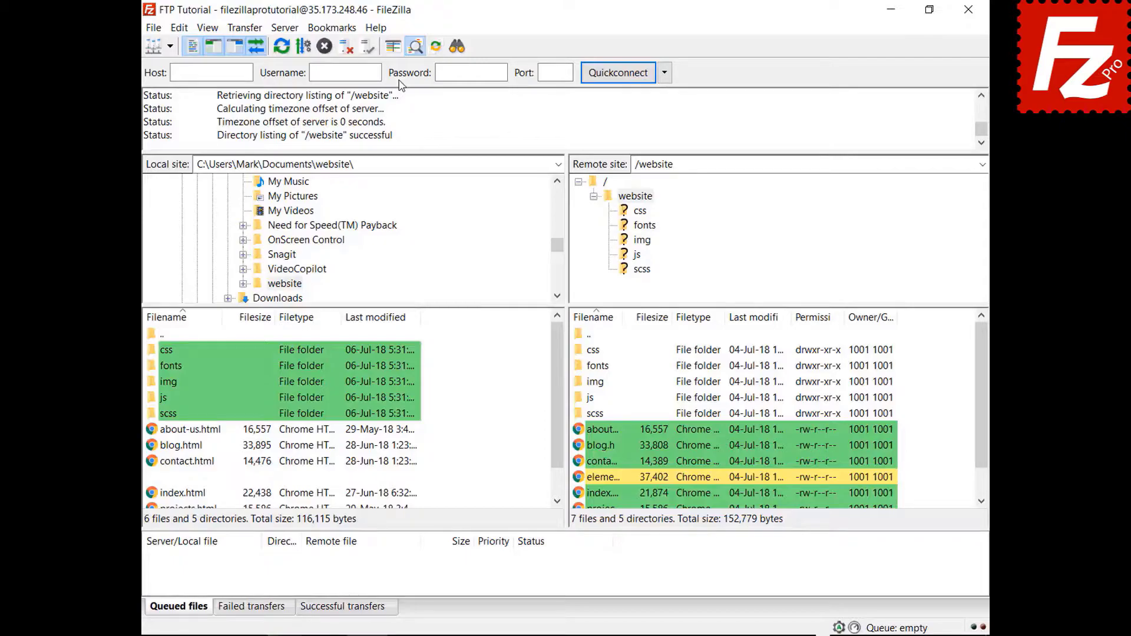
drag(559, 382, 558, 418)
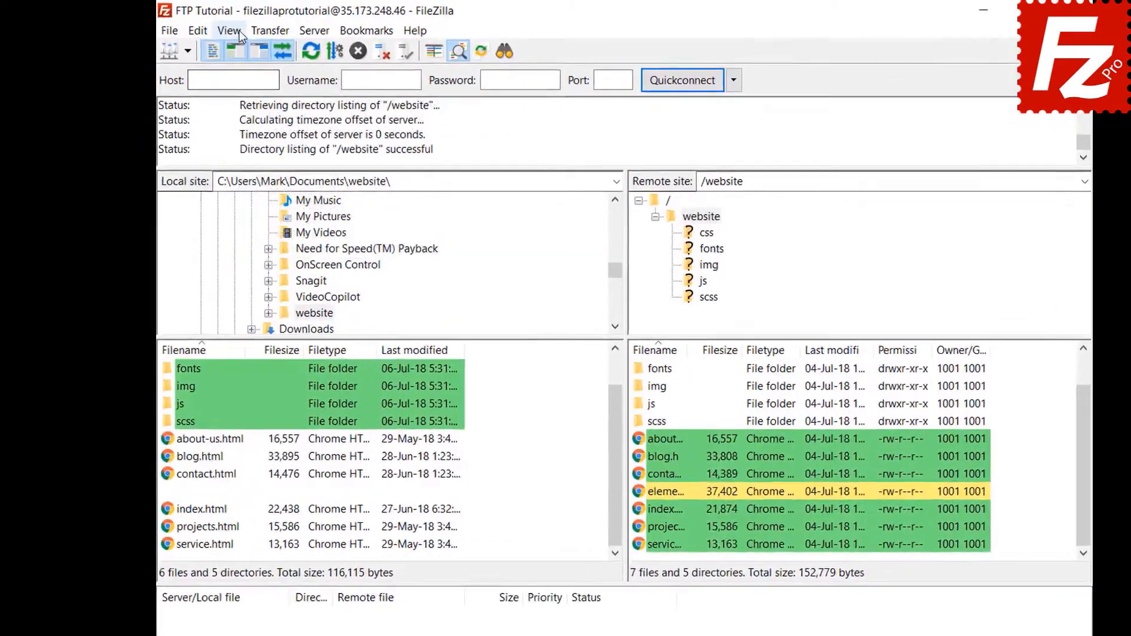
click(215, 28)
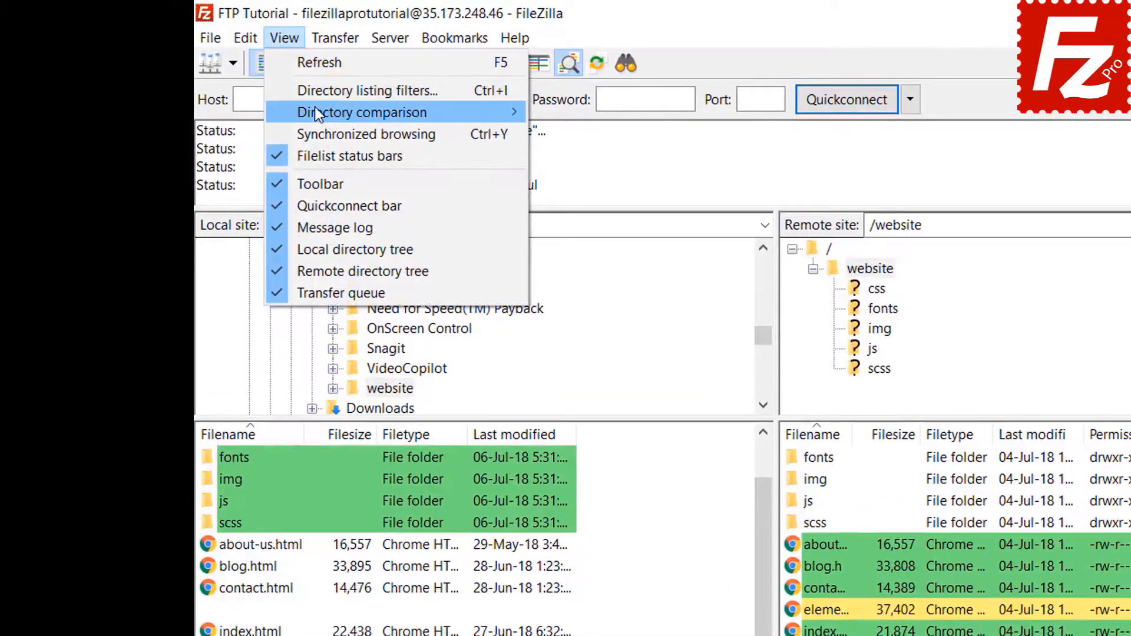
mouse_move(316, 112)
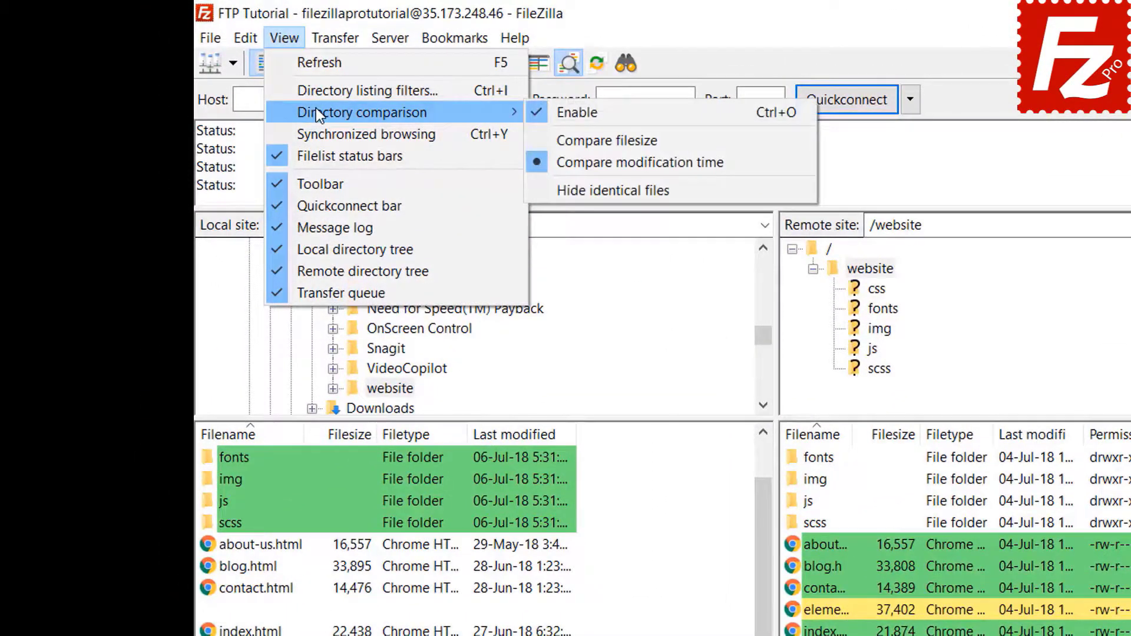
click(601, 140)
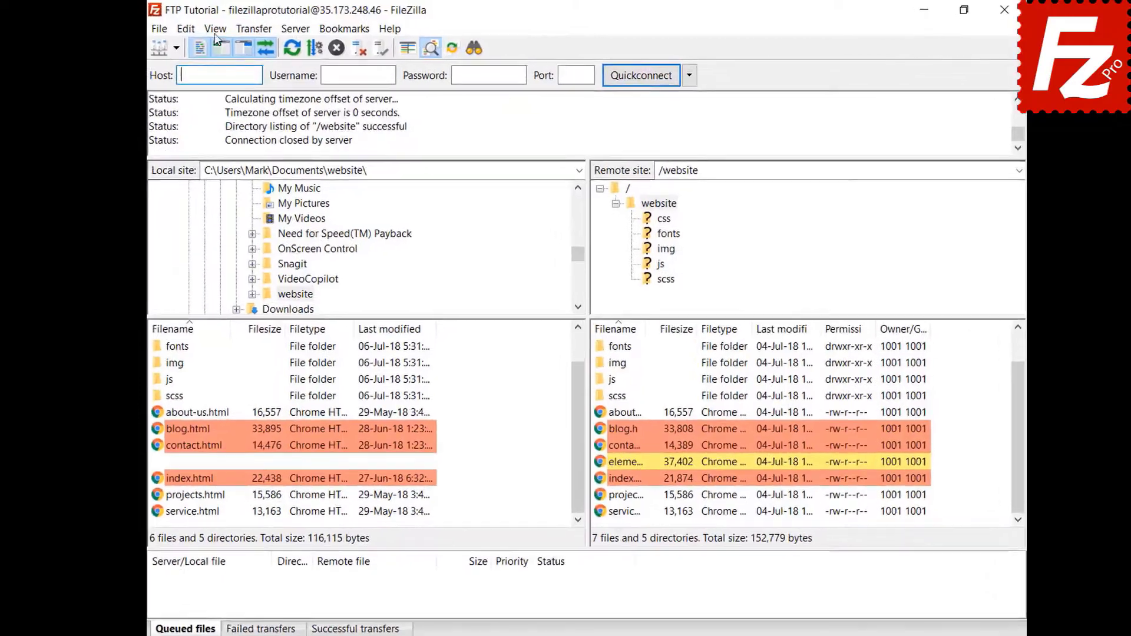
click(207, 28)
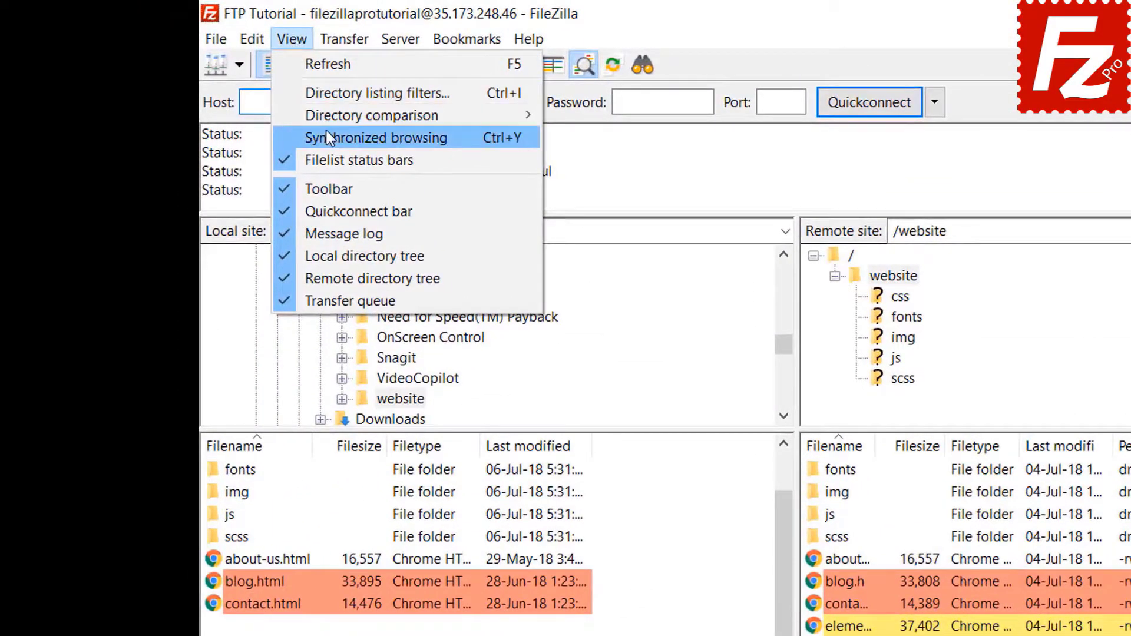
Step: Turn on synchronized browsing, open the css folder on both sides, then view the remote img folder
click(327, 132)
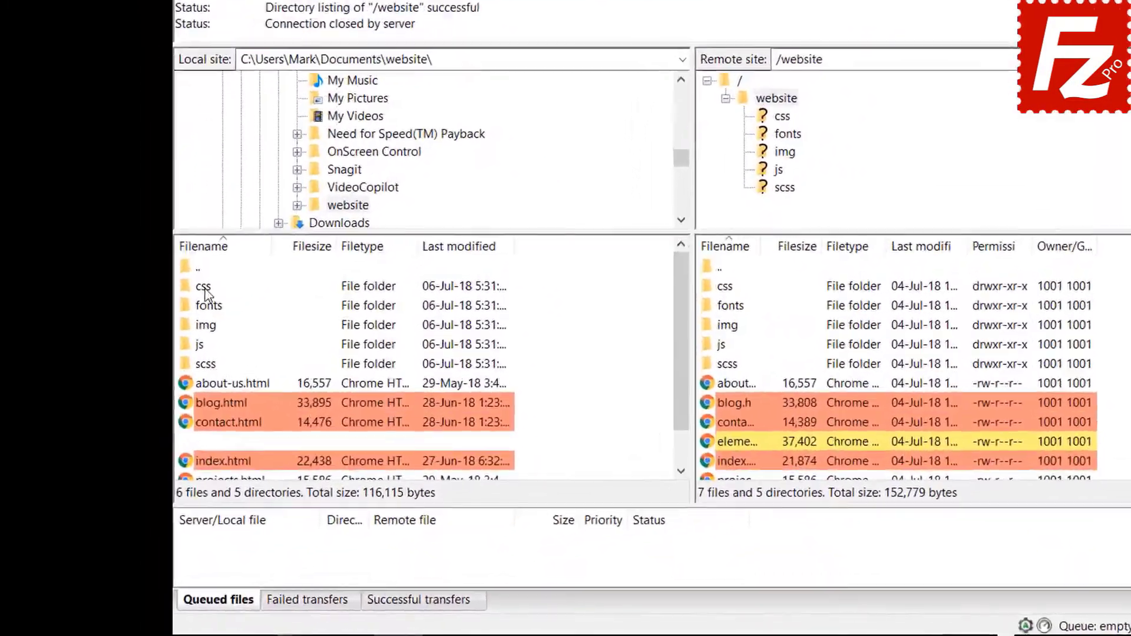
click(169, 351)
double_click(234, 240)
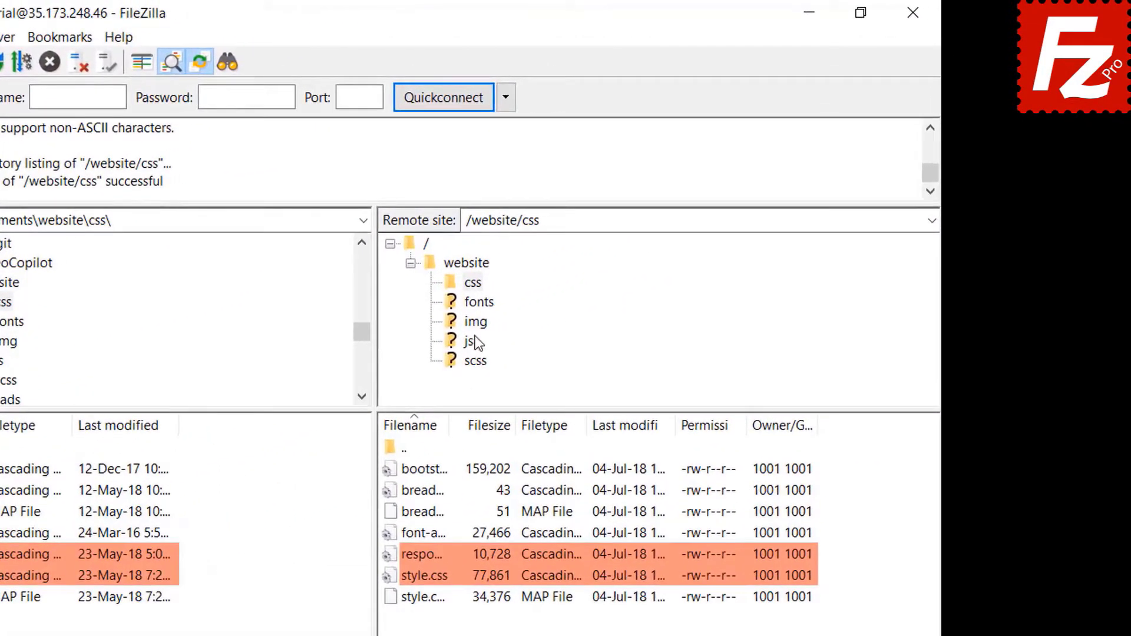
click(475, 322)
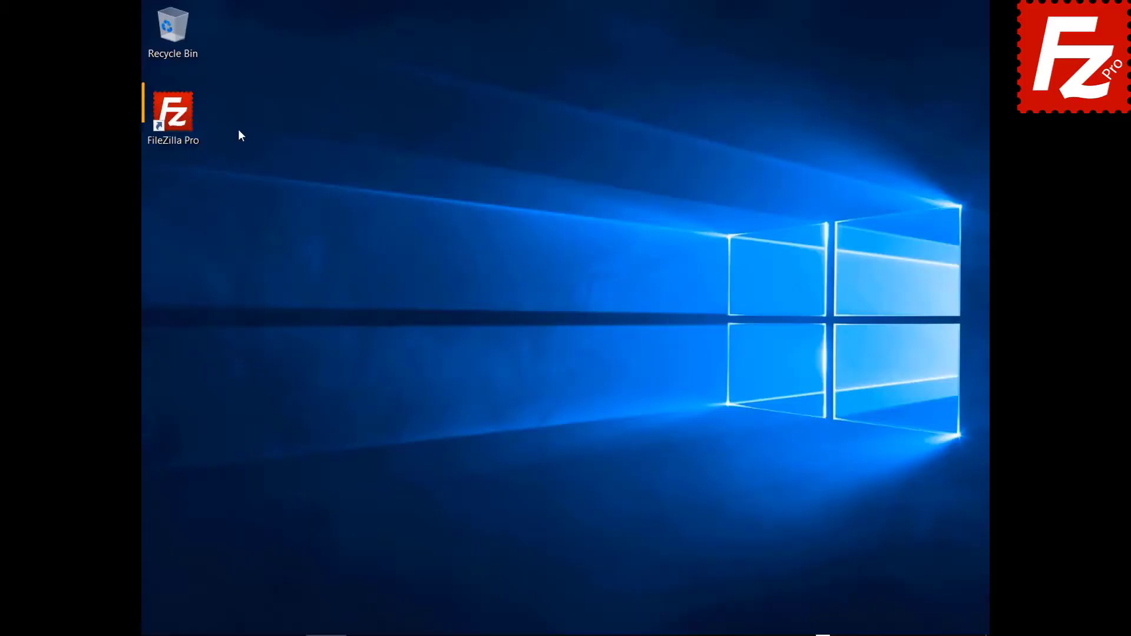
Step: Launch FileZilla Pro, connect to FTP Tutorial, and open Construction Project in both local and remote lists
double_click(181, 118)
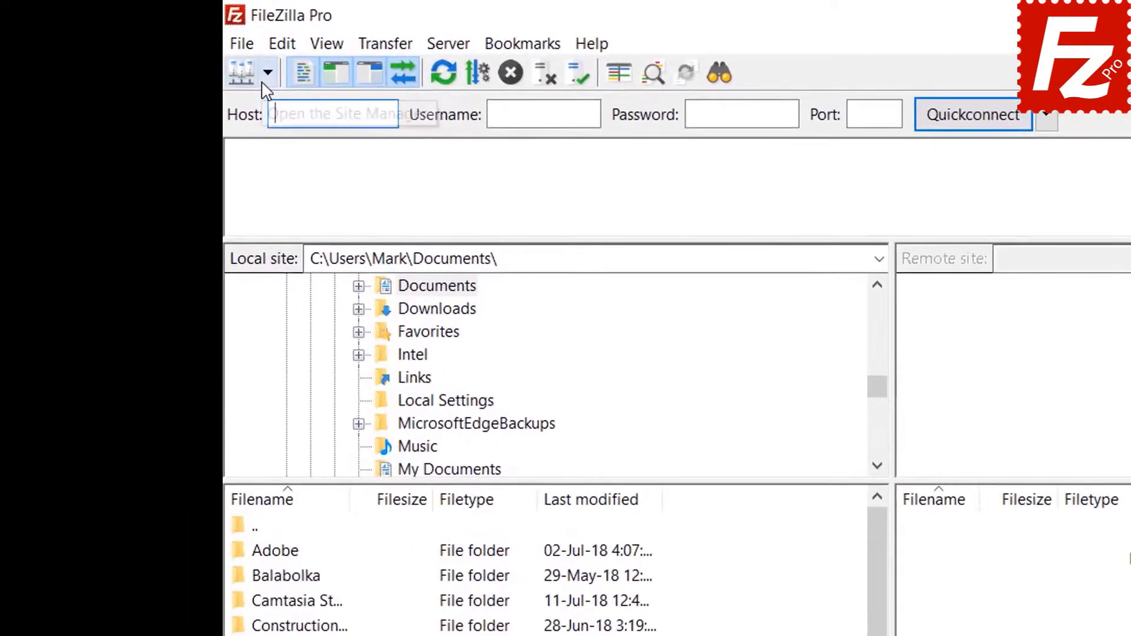
click(170, 46)
click(273, 105)
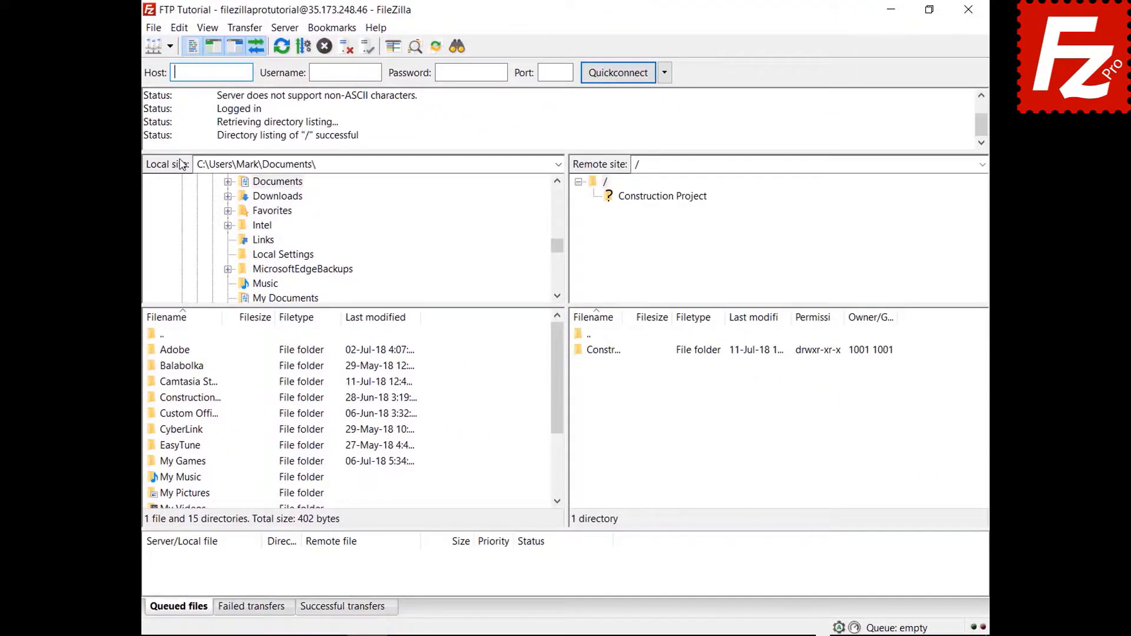
double_click(205, 398)
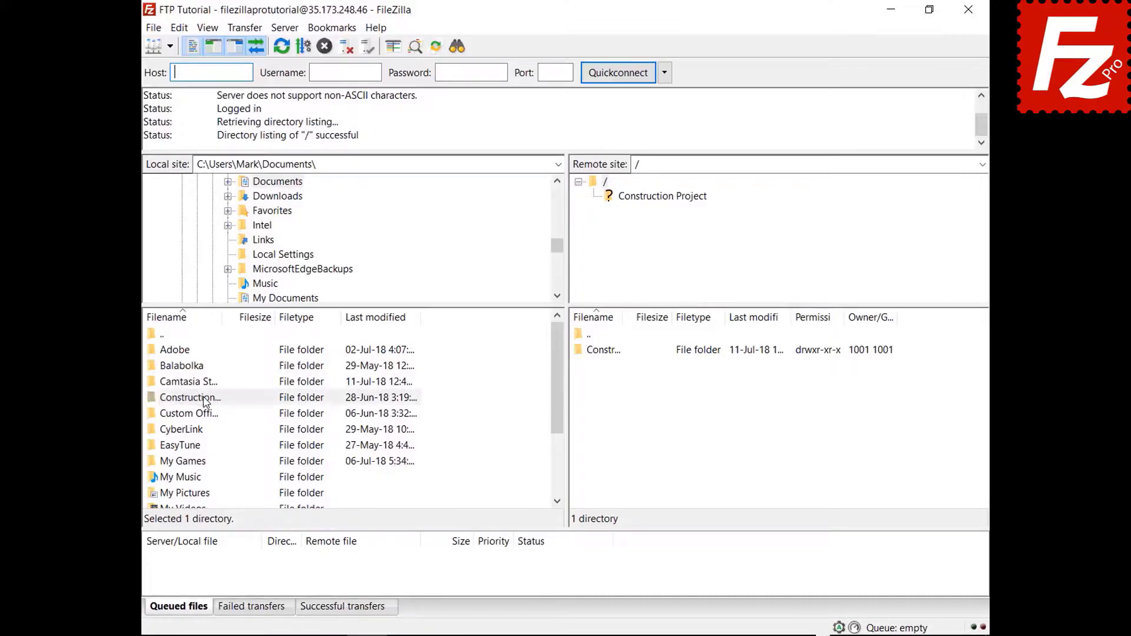
double_click(616, 353)
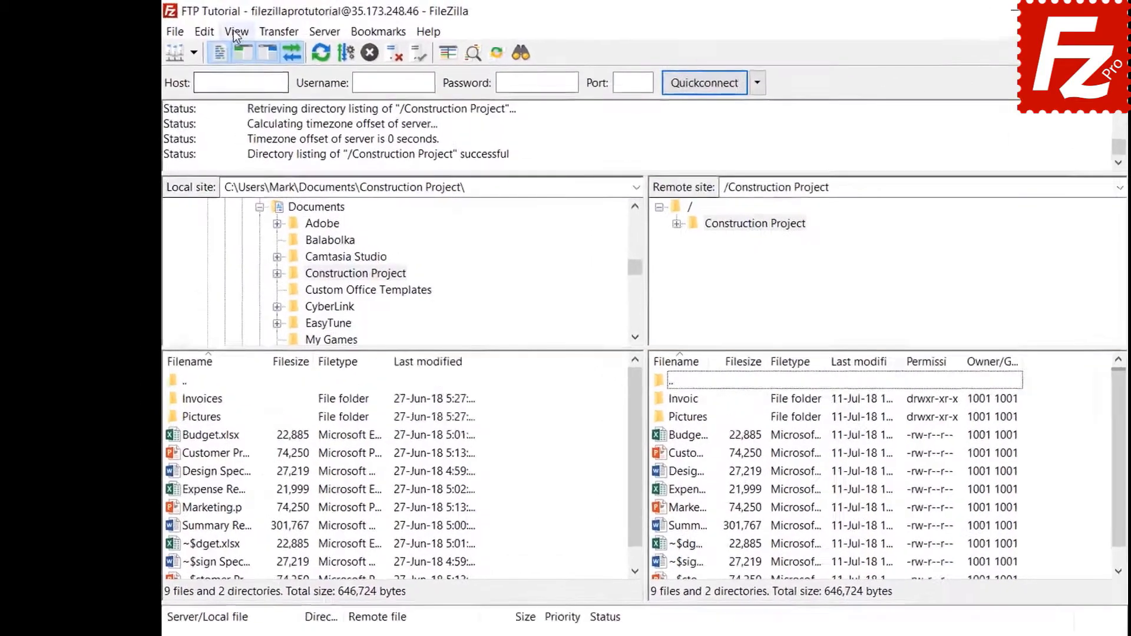
click(208, 27)
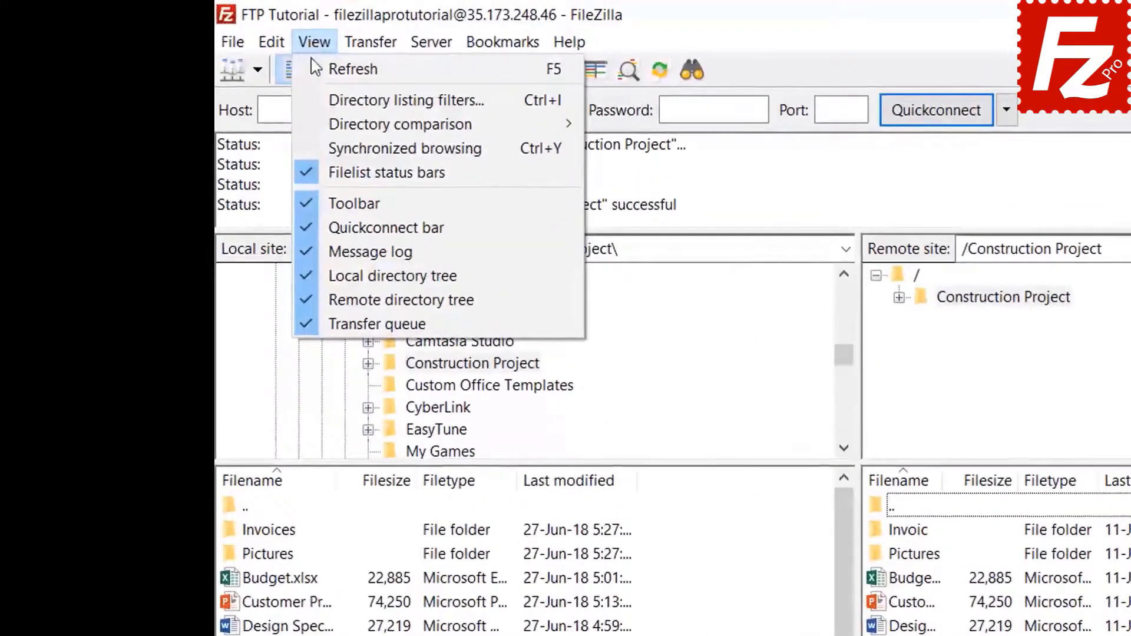
Step: Create a new directory listing filter named 'Microsoft Office Temporaries' in the filter rules editor
click(324, 100)
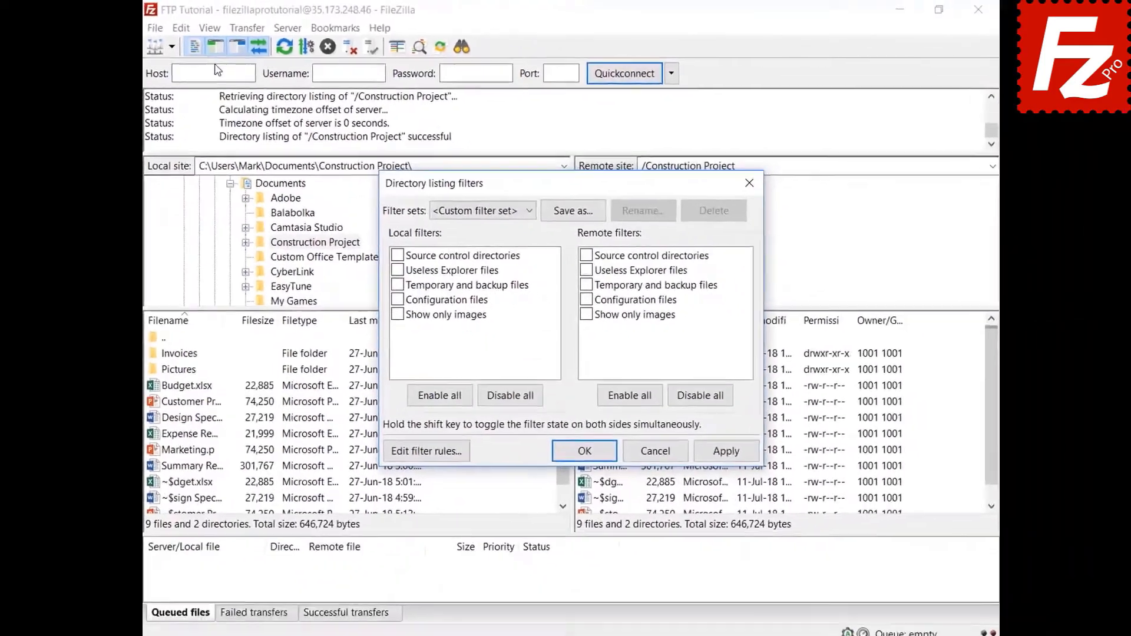
drag(559, 185, 556, 45)
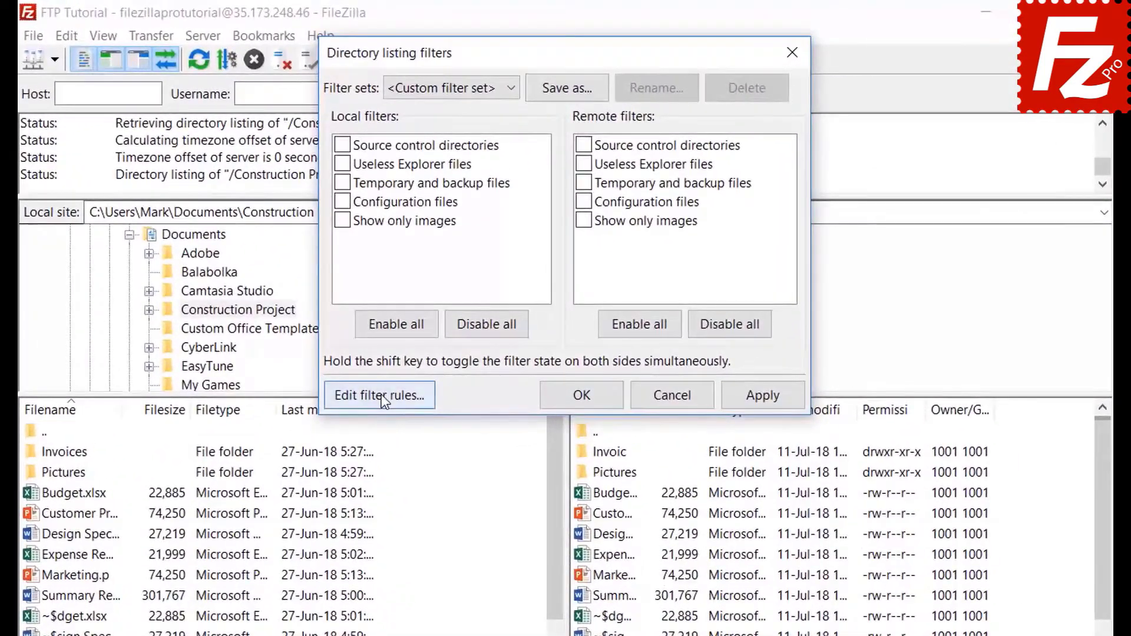
click(422, 305)
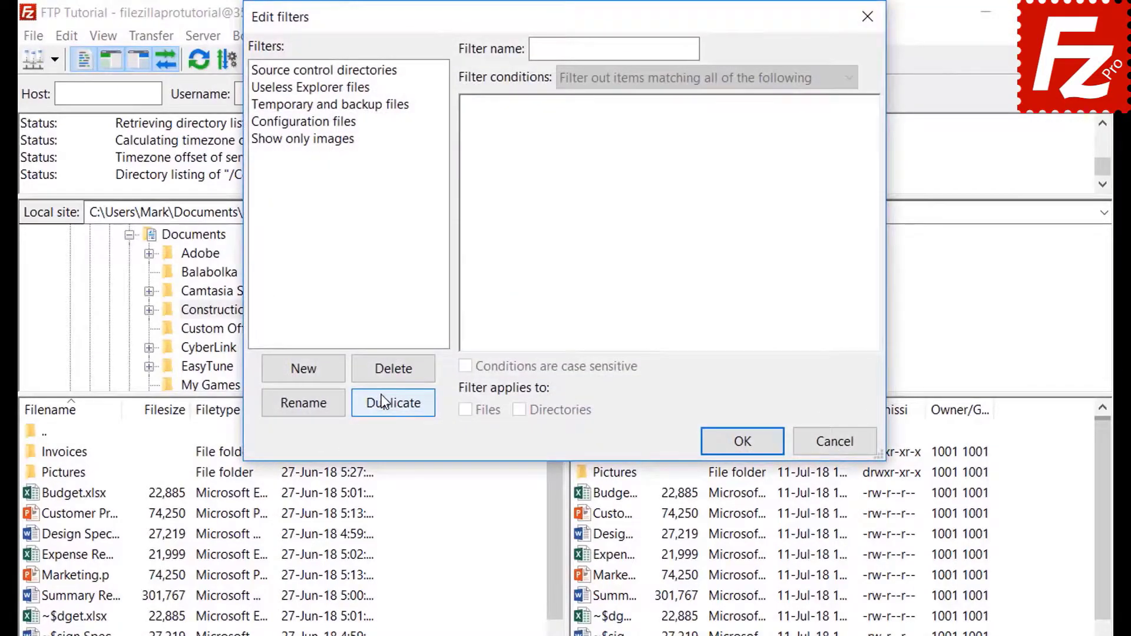
click(323, 372)
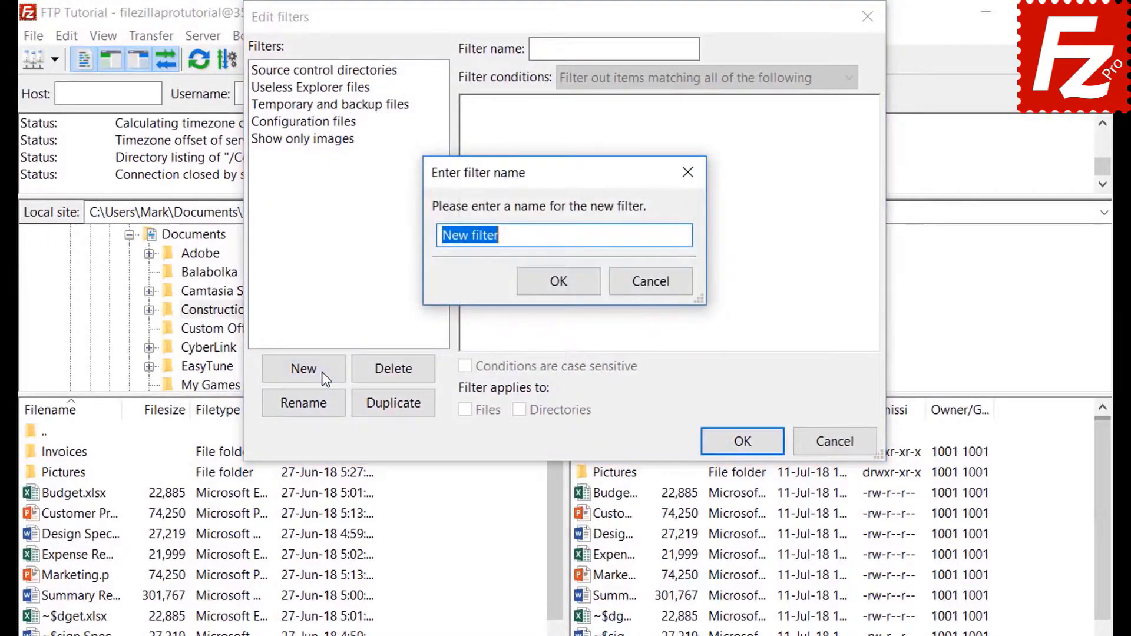
key(BackSpace)
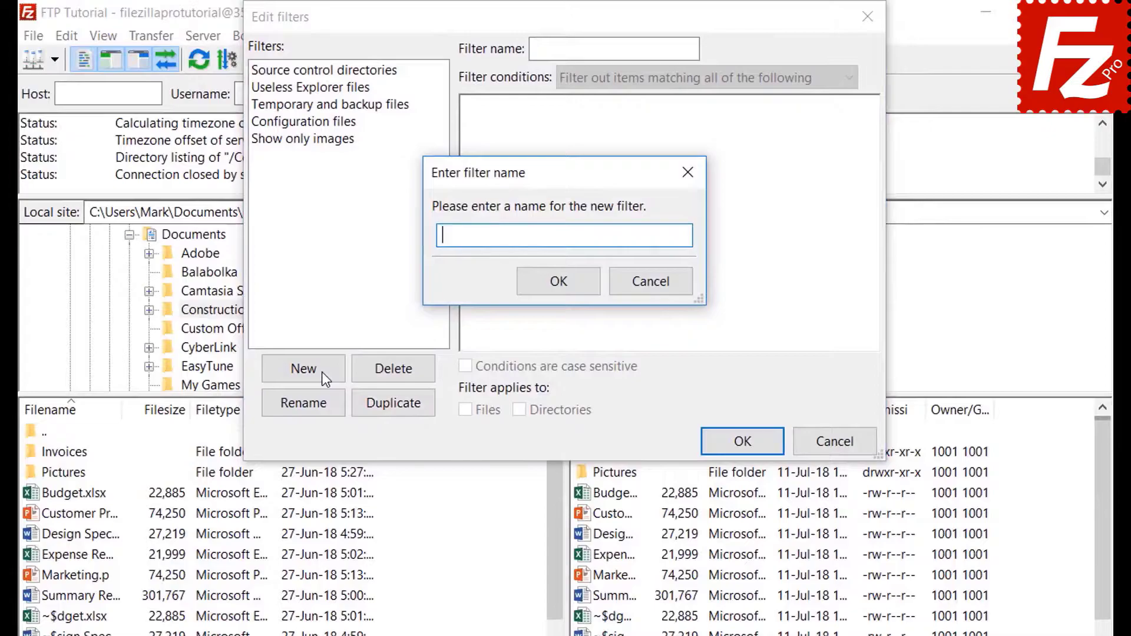
text(Microsoft Office)
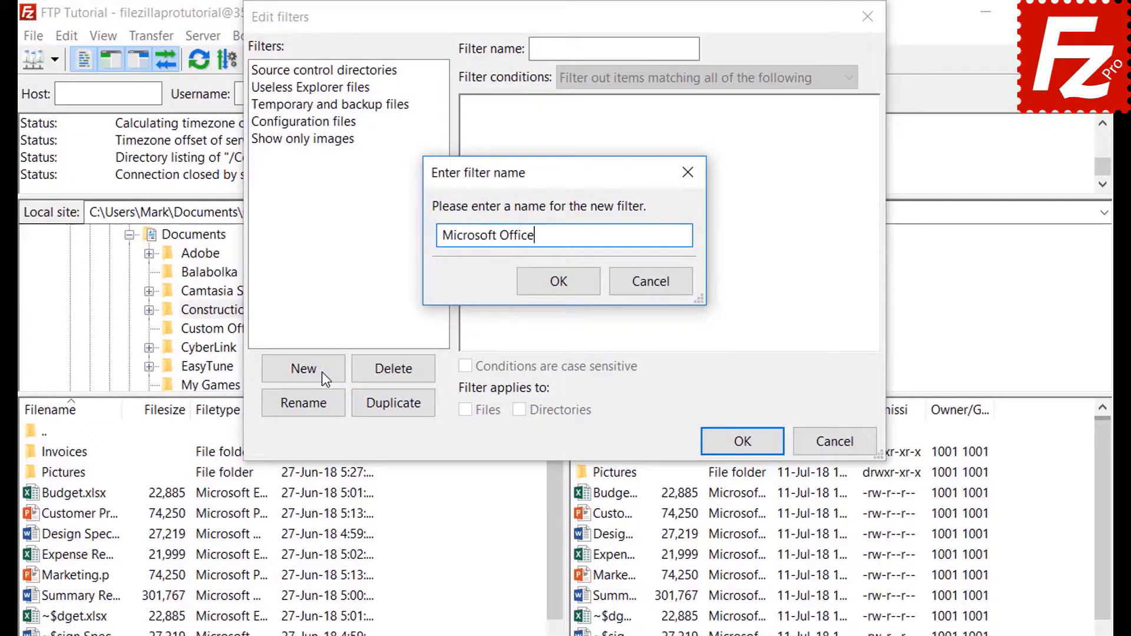
text( Temporaries)
click(558, 282)
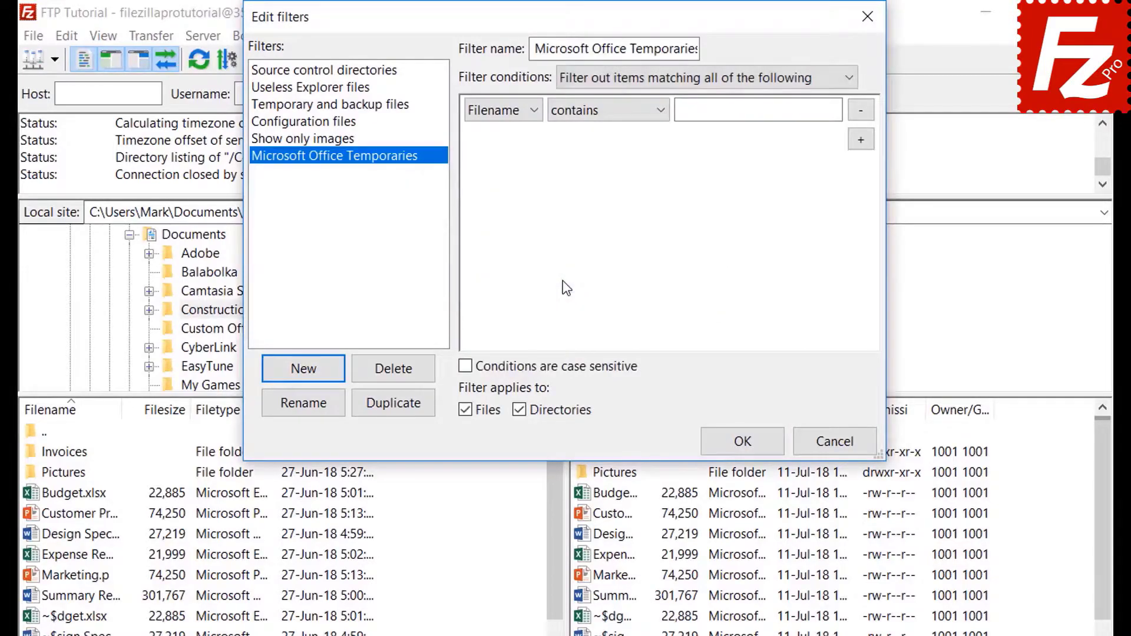
Step: Browse the condition options: match-all combining, file size greater-than, and Archive attribute is set
click(620, 77)
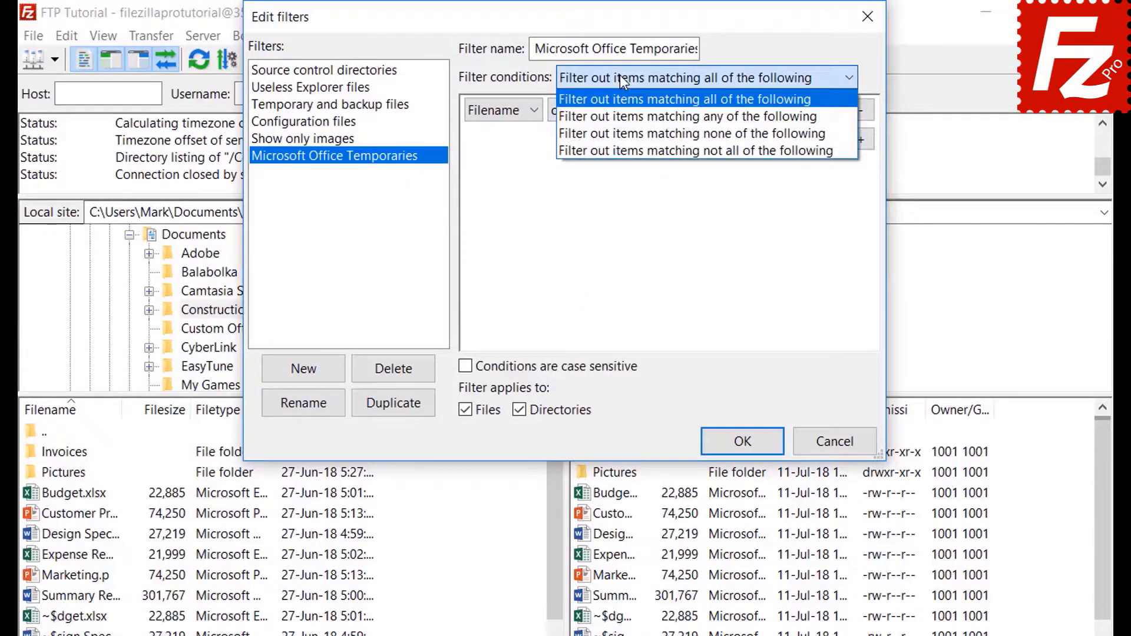
click(620, 75)
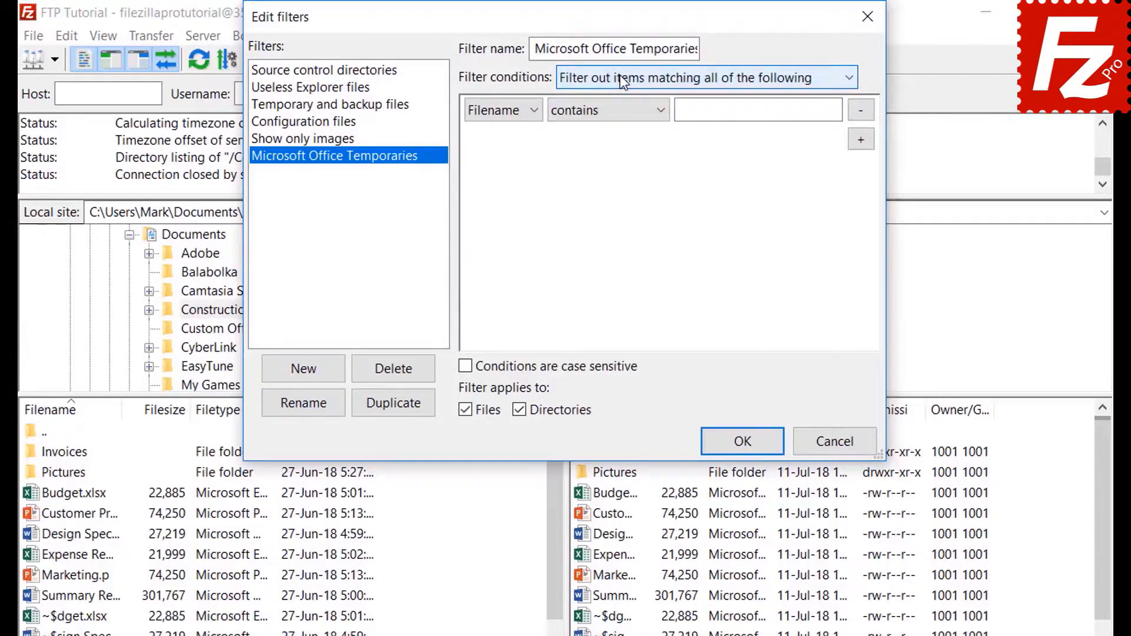
click(502, 109)
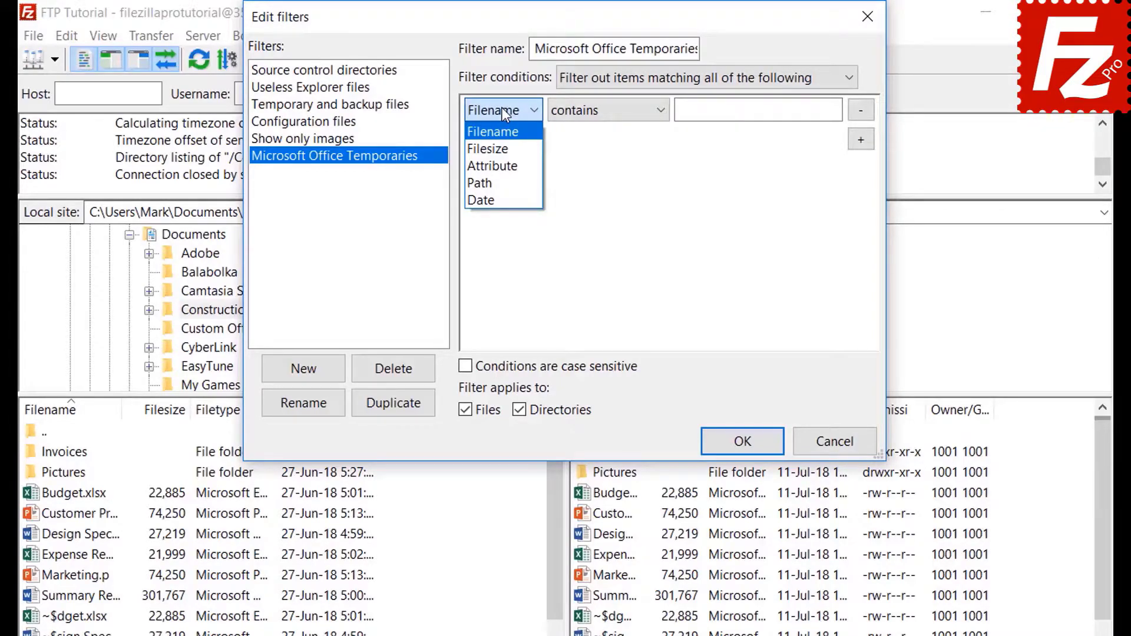
click(504, 149)
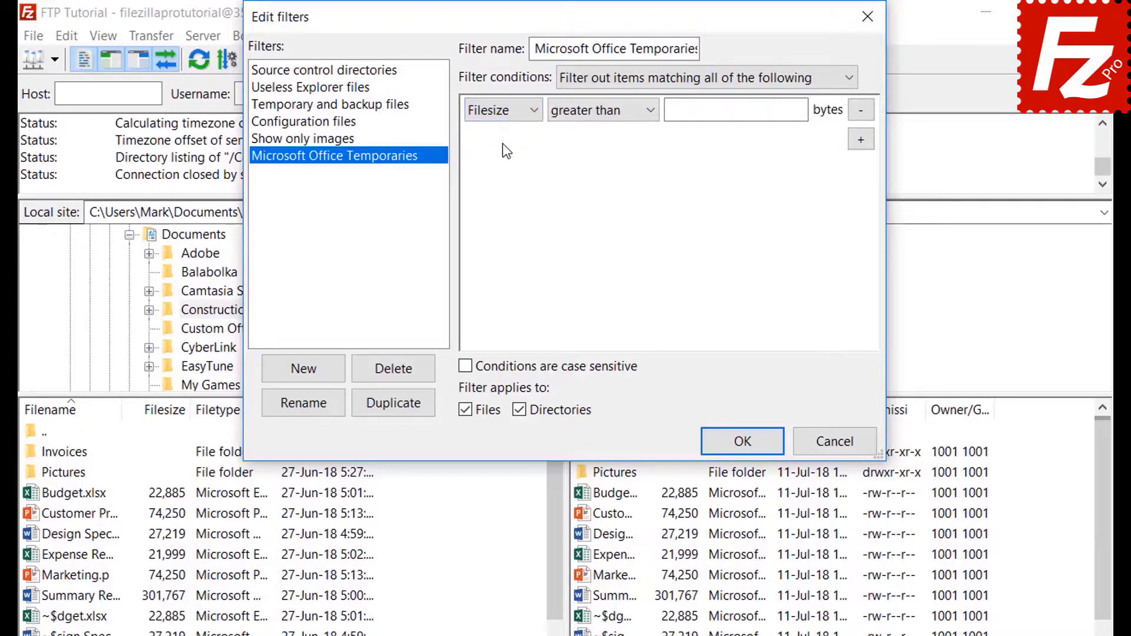
click(593, 115)
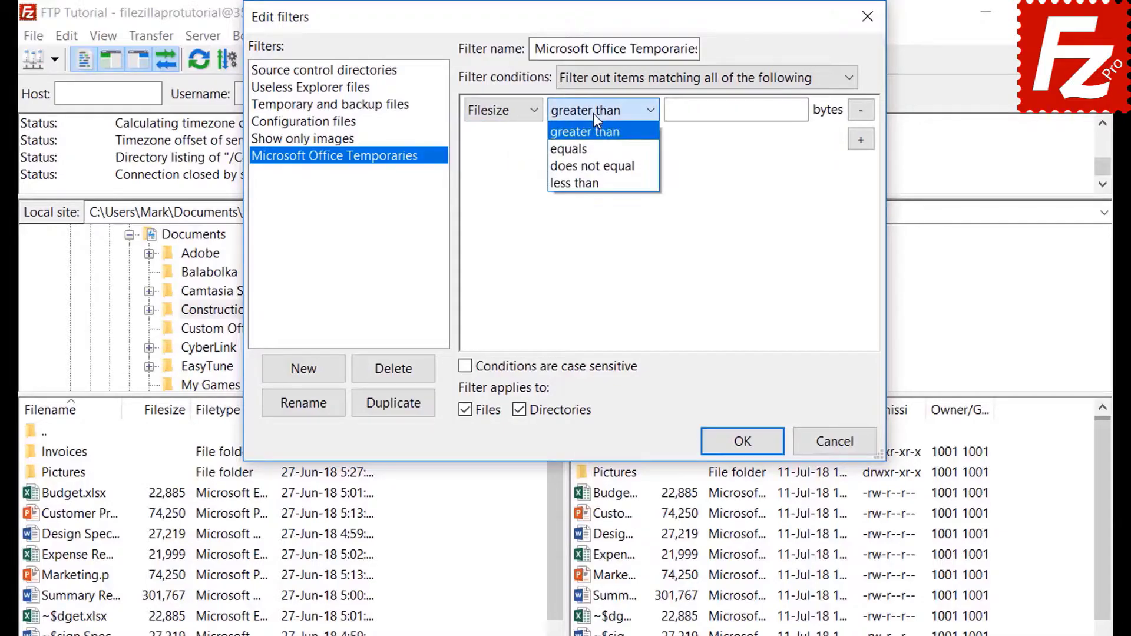
click(592, 113)
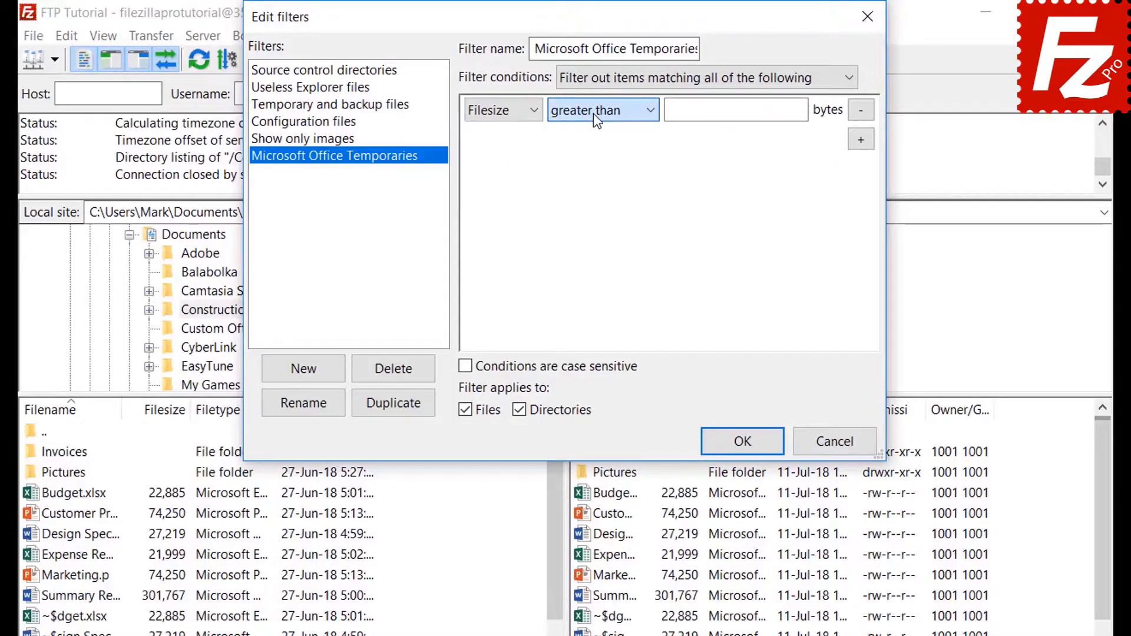
click(505, 111)
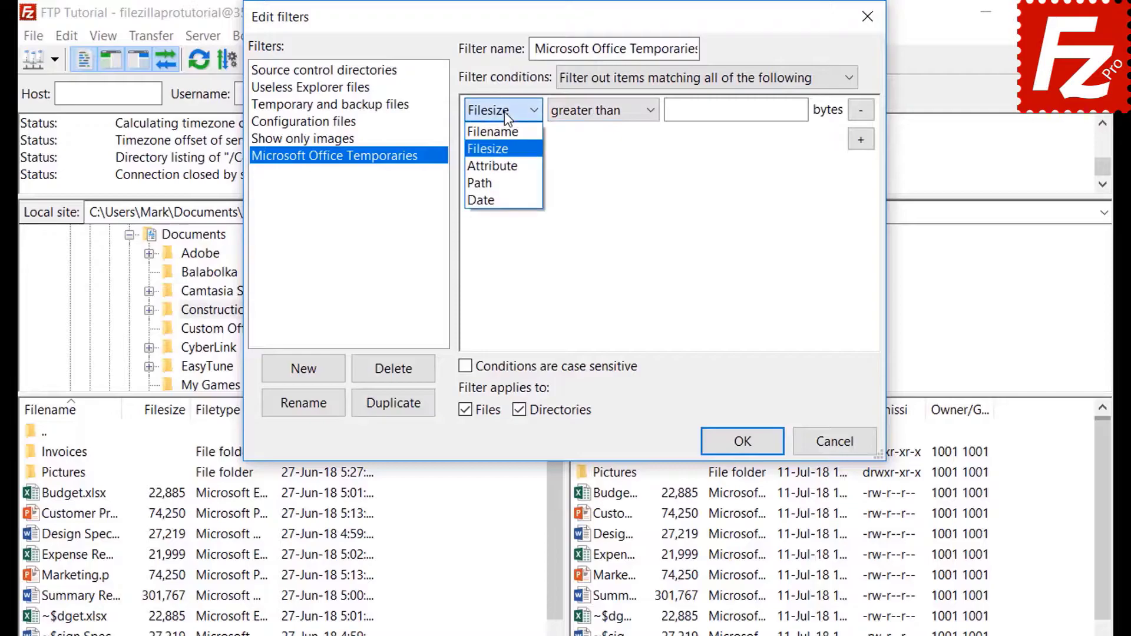
click(504, 160)
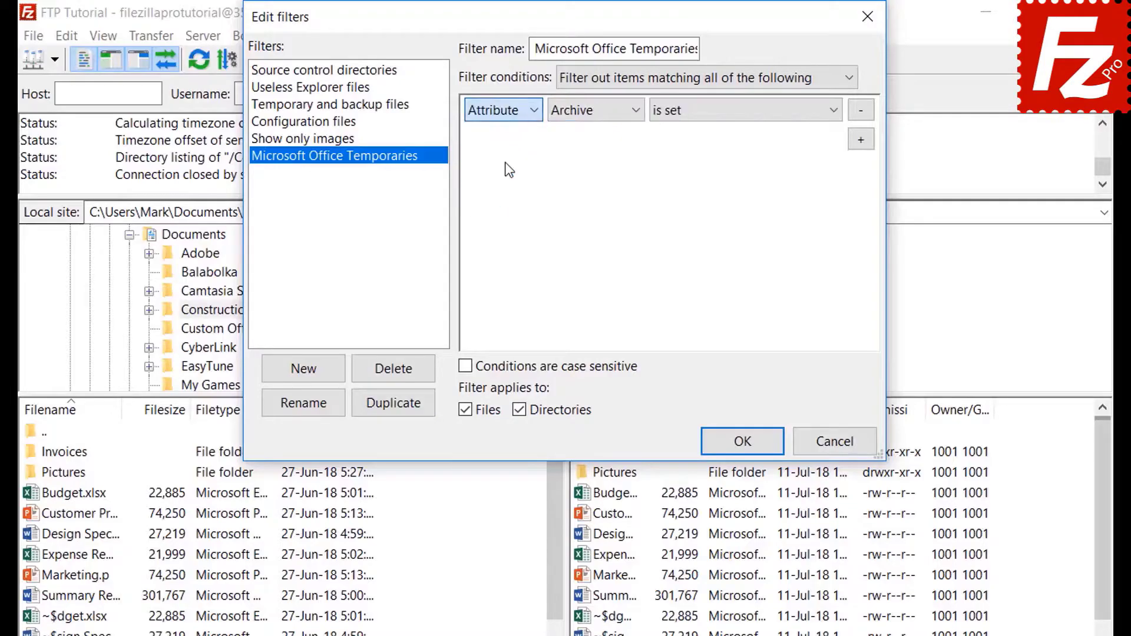
click(582, 115)
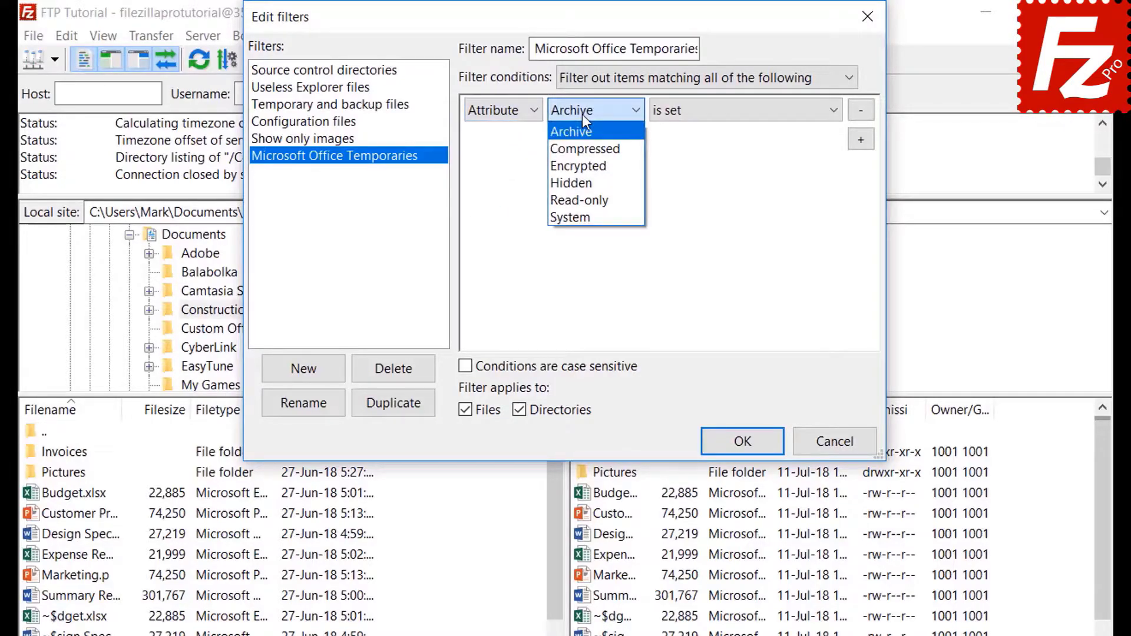
click(582, 114)
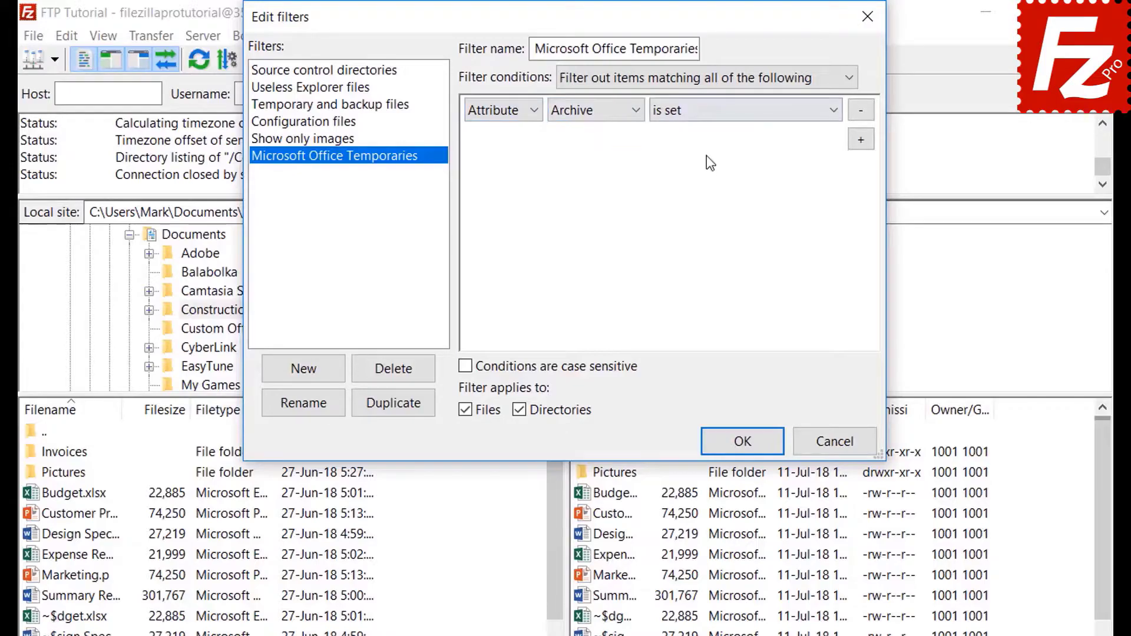
click(707, 120)
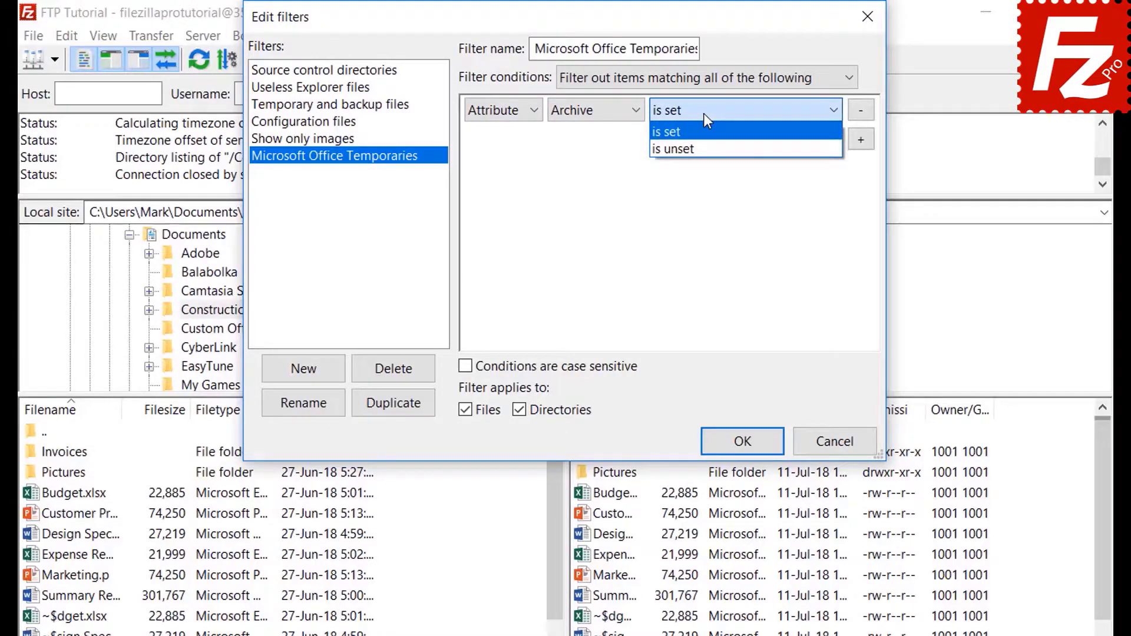
click(703, 113)
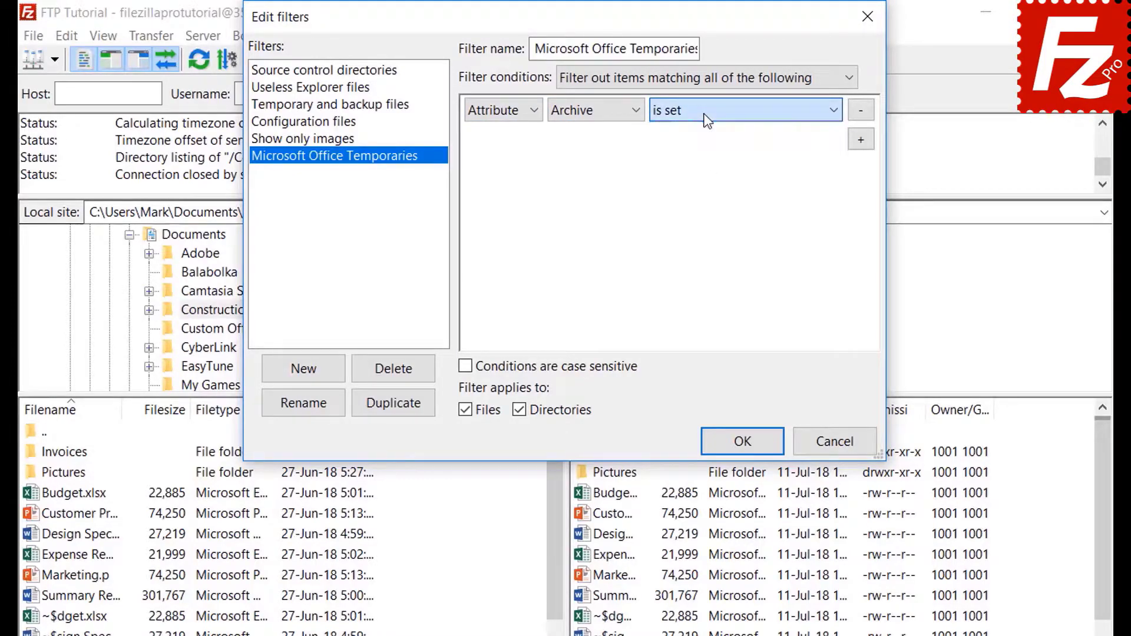
Step: Preview the path contains and date before condition types
click(498, 115)
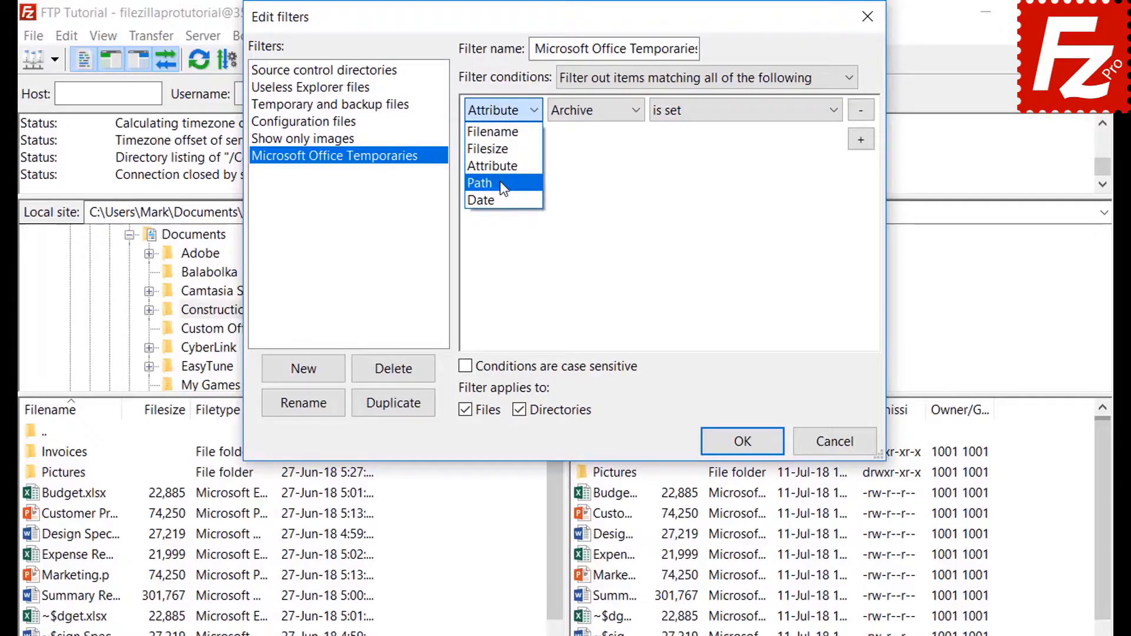
click(504, 184)
click(598, 114)
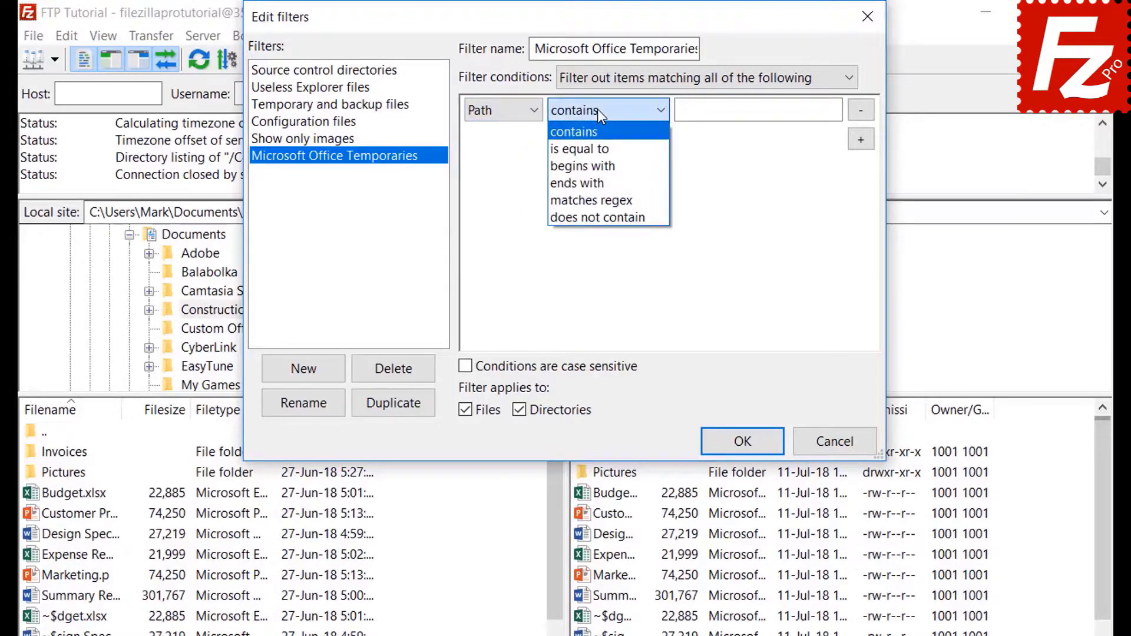
click(597, 109)
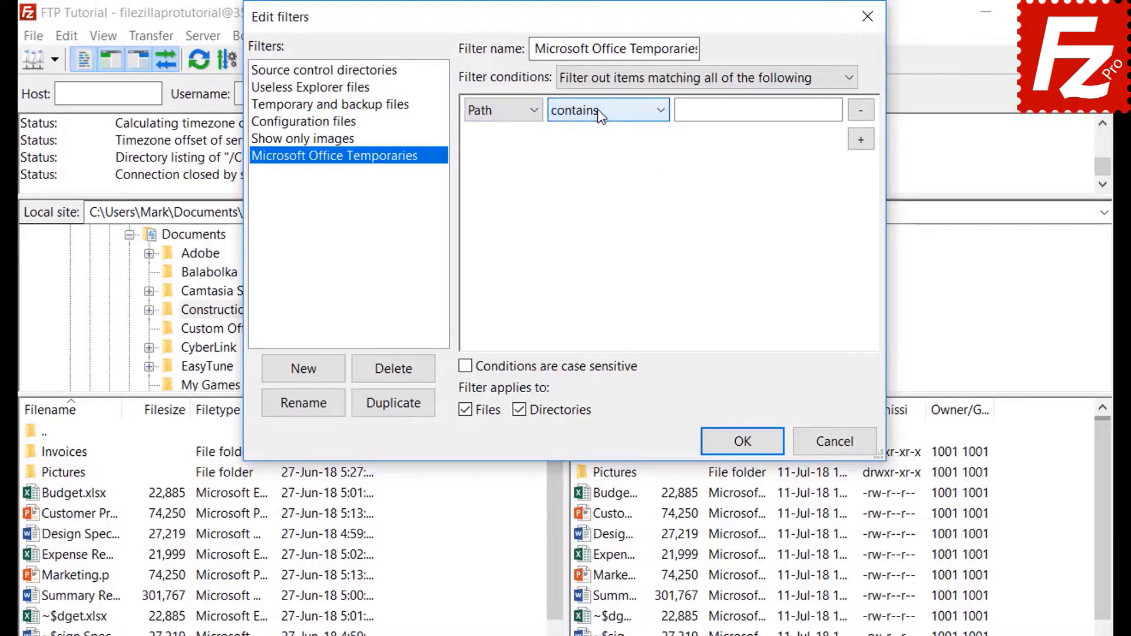
click(498, 110)
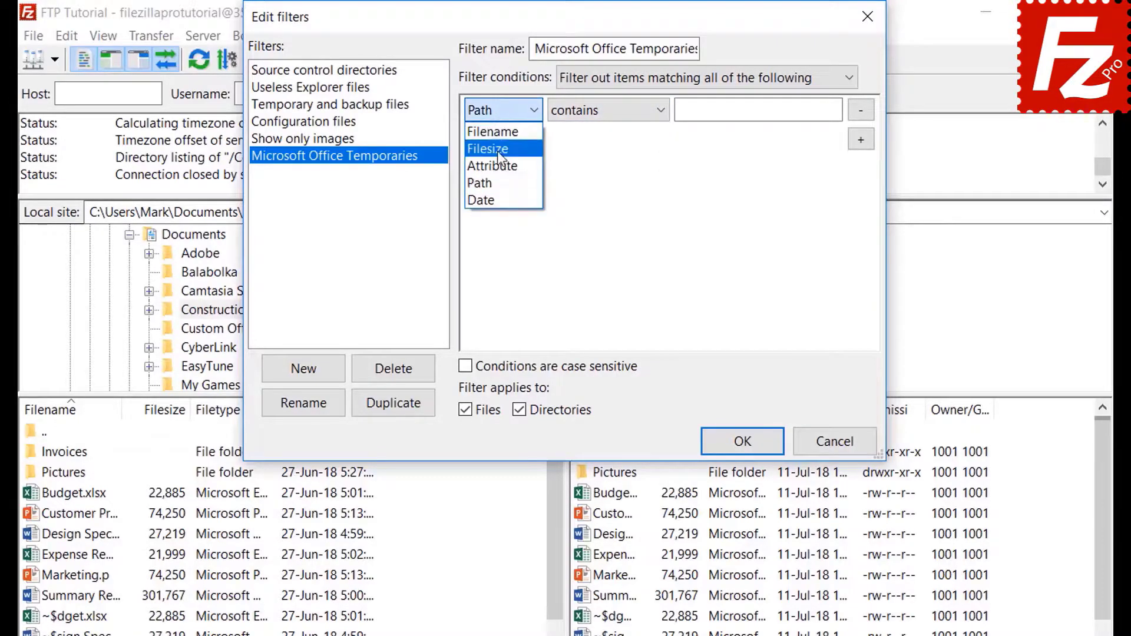
click(496, 196)
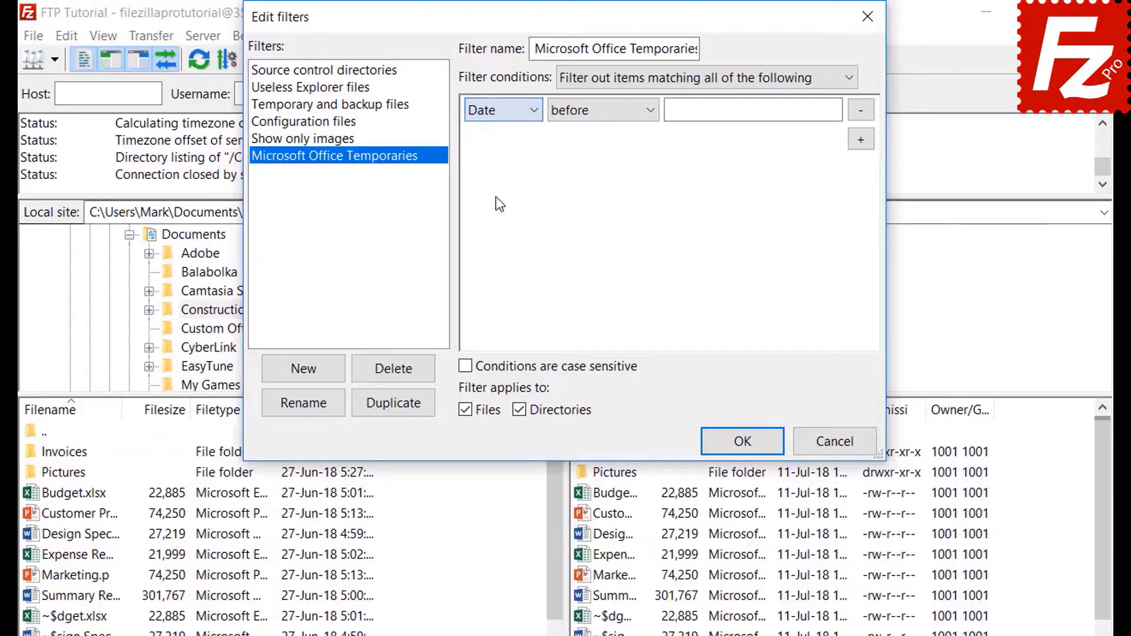
click(599, 112)
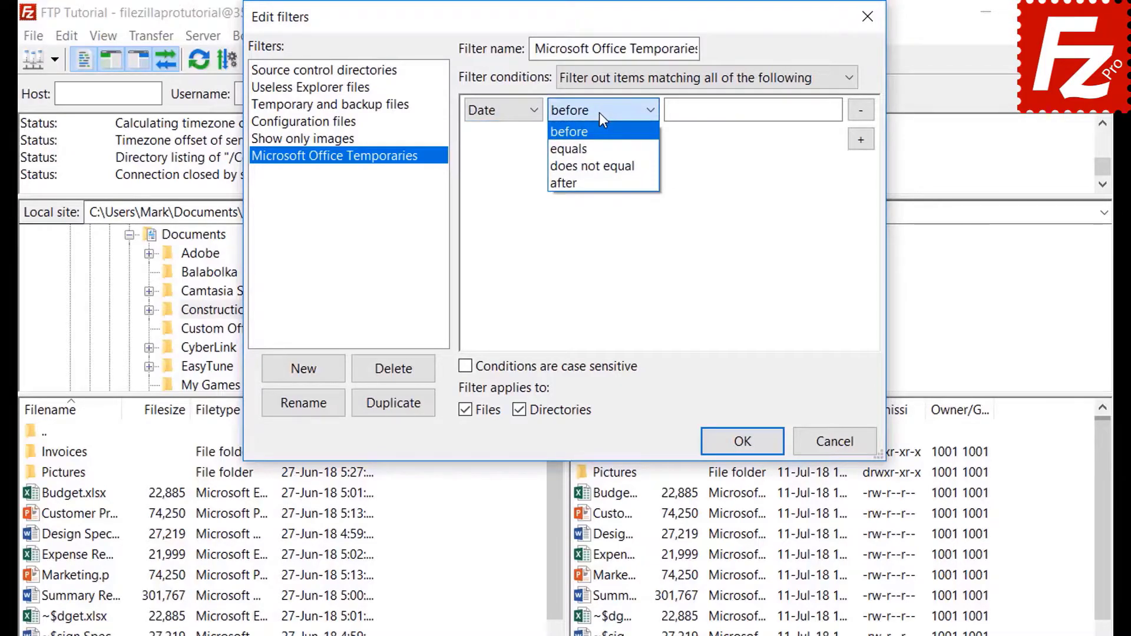
click(599, 112)
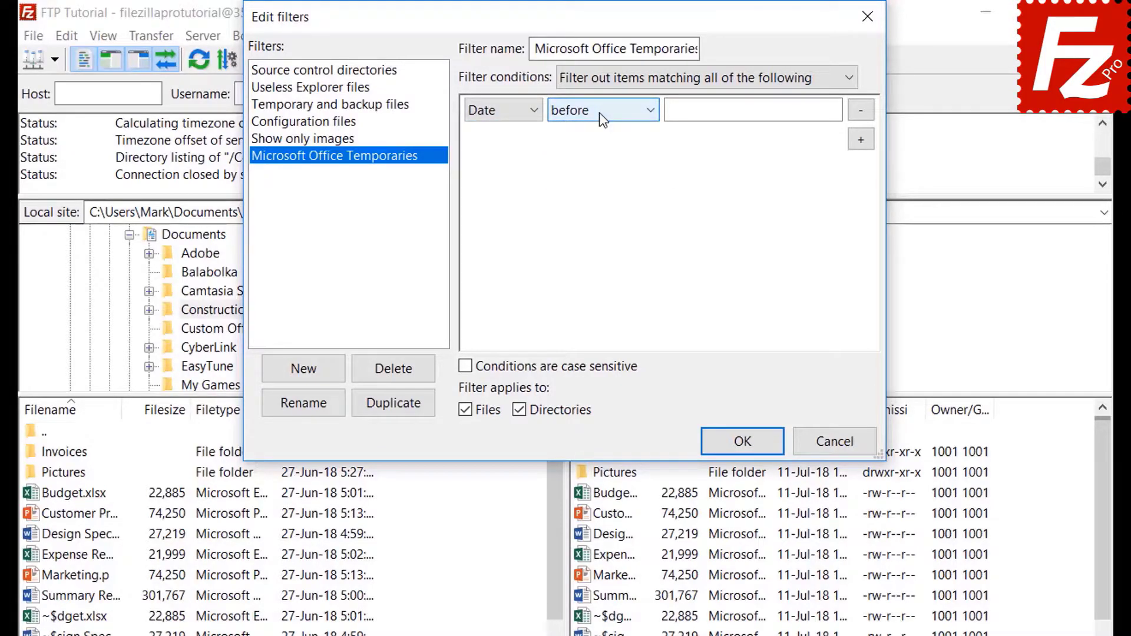
Step: Set the condition to Filename begins with ~$ and restrict the filter to files only
click(493, 113)
click(493, 131)
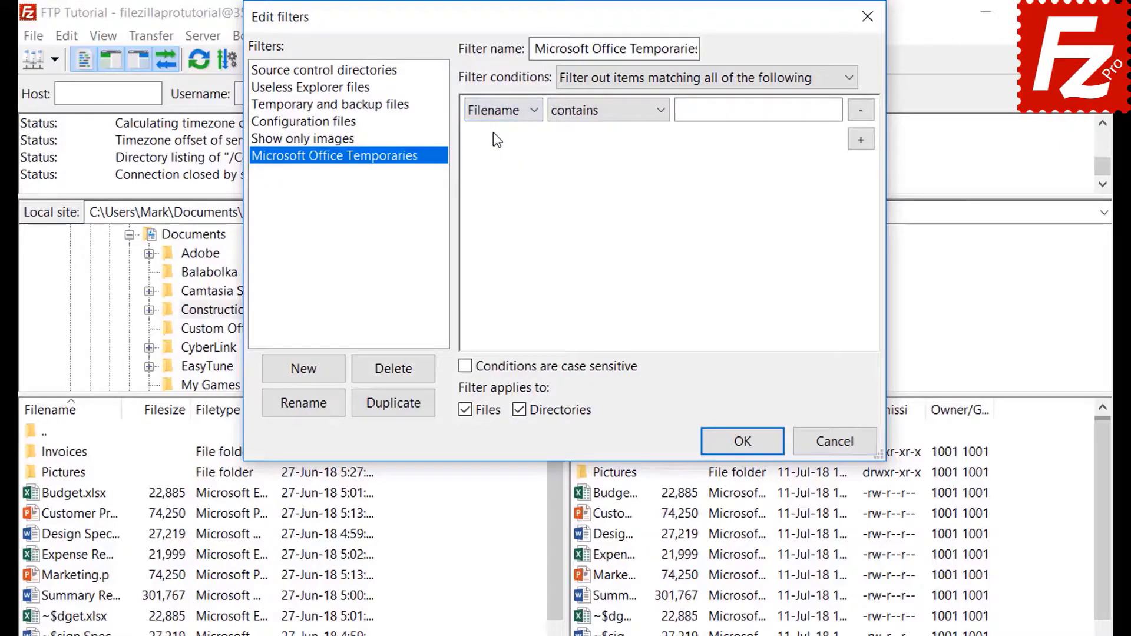
click(589, 113)
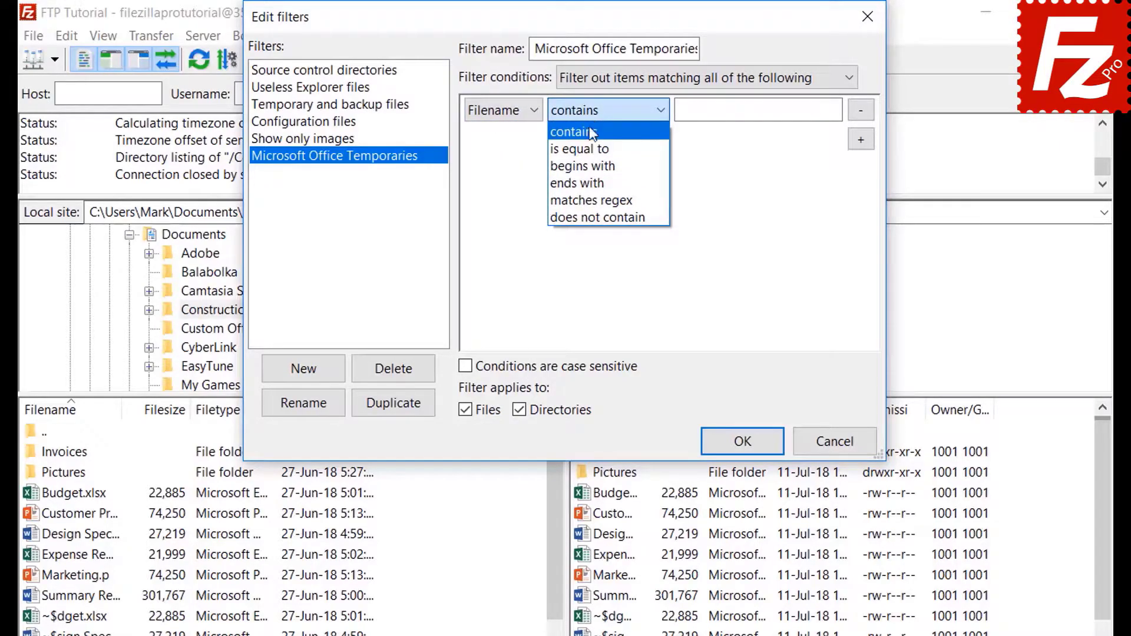
click(591, 165)
click(702, 114)
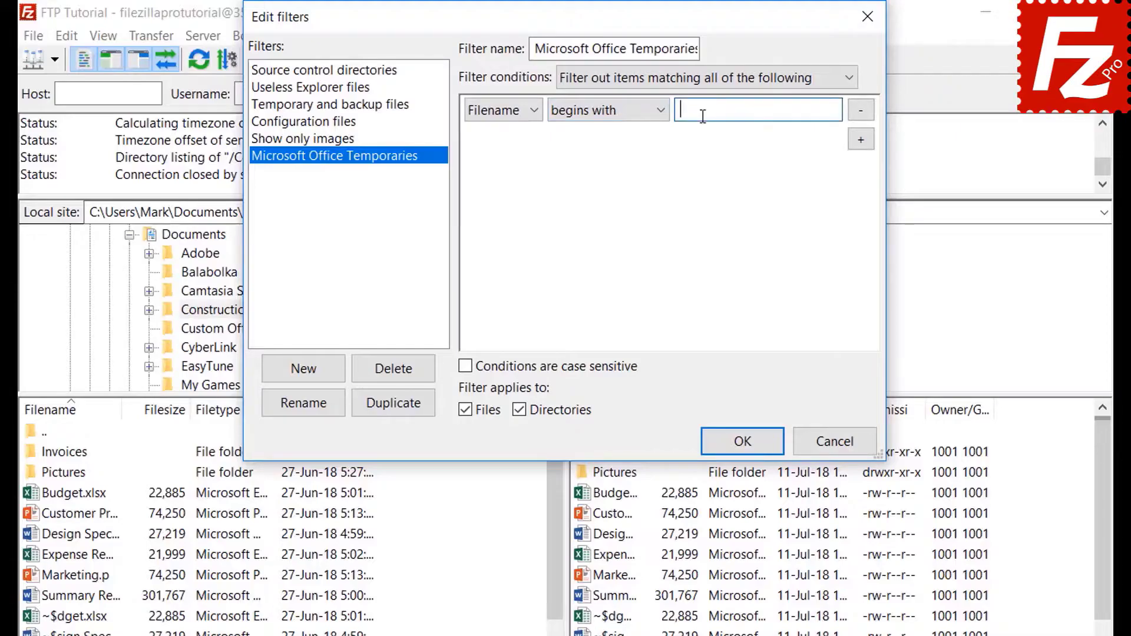
text(~$)
click(520, 409)
Step: Confirm the filter rules, briefly apply the Office temporaries filter to local files, then remove it
click(741, 441)
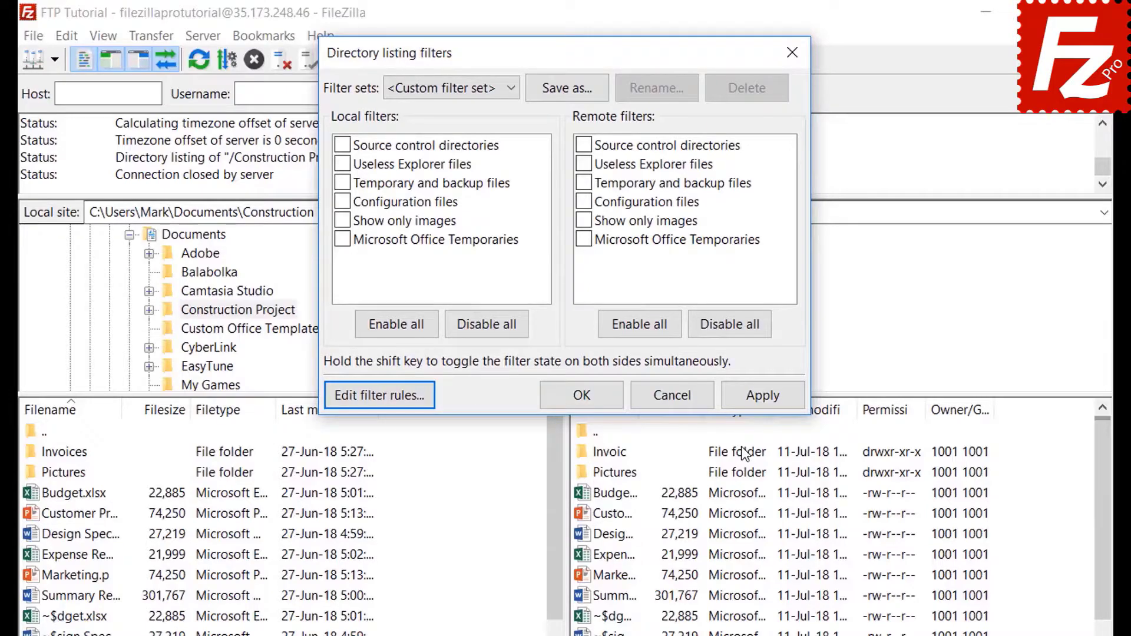
click(342, 239)
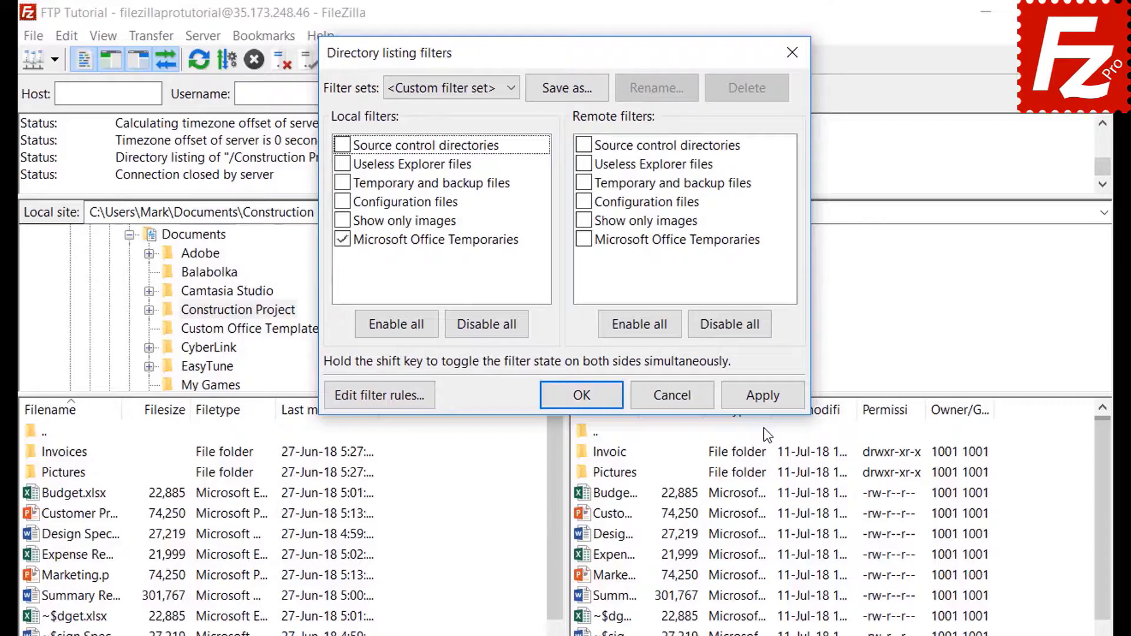
click(764, 395)
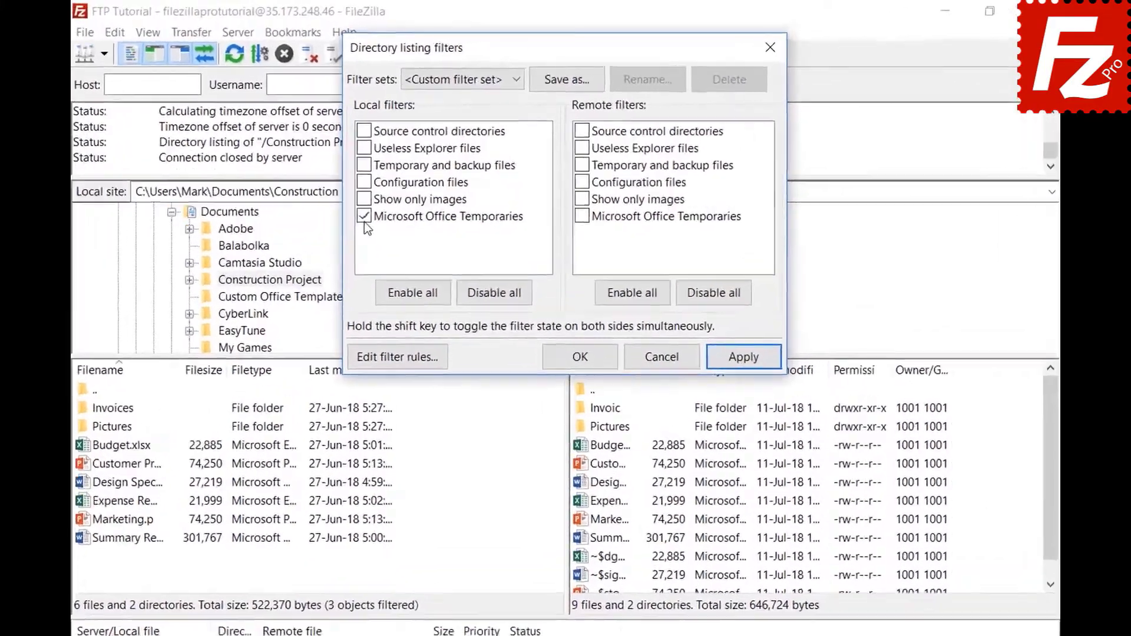
click(392, 185)
click(757, 384)
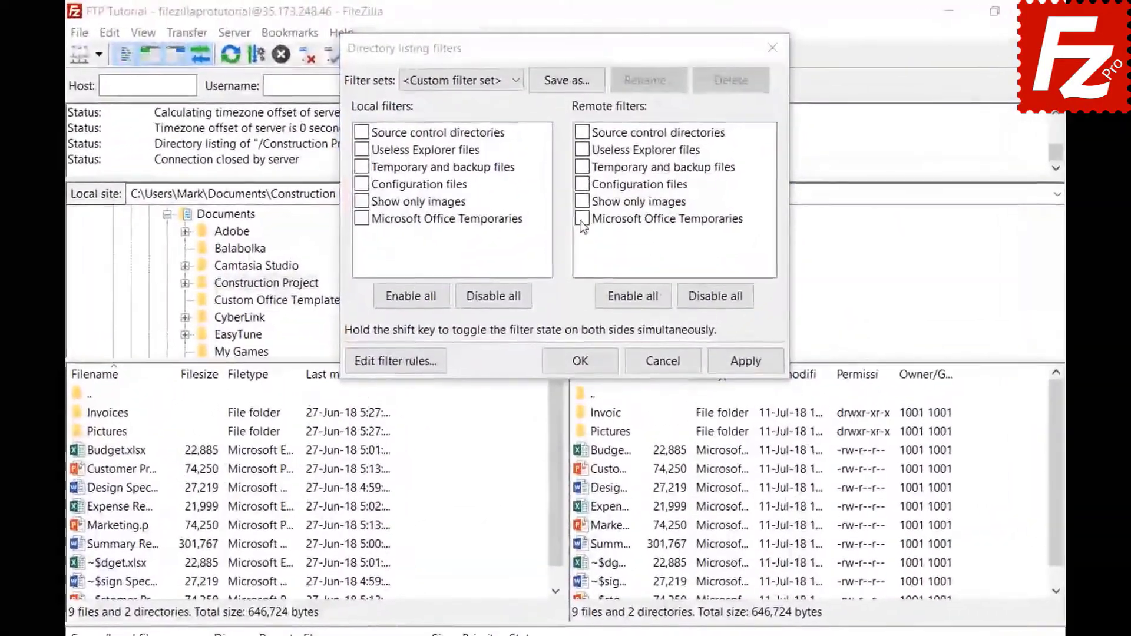
Step: Apply Microsoft Office Temporaries to the remote listing and save the filters as set 'Project'
click(579, 185)
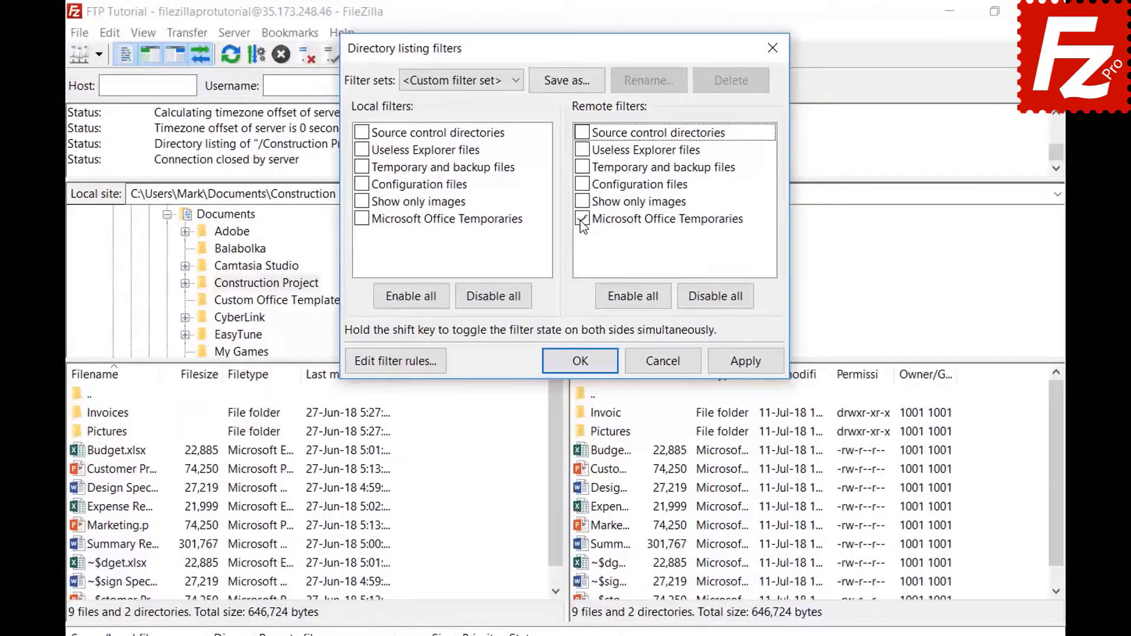
click(744, 363)
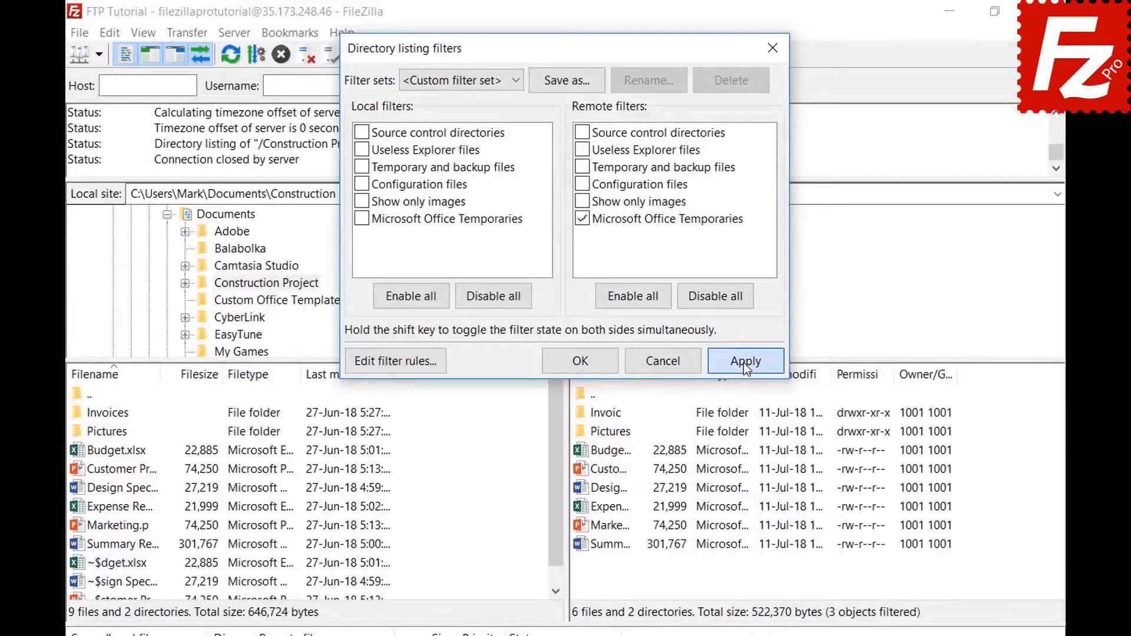
click(566, 78)
text(Project)
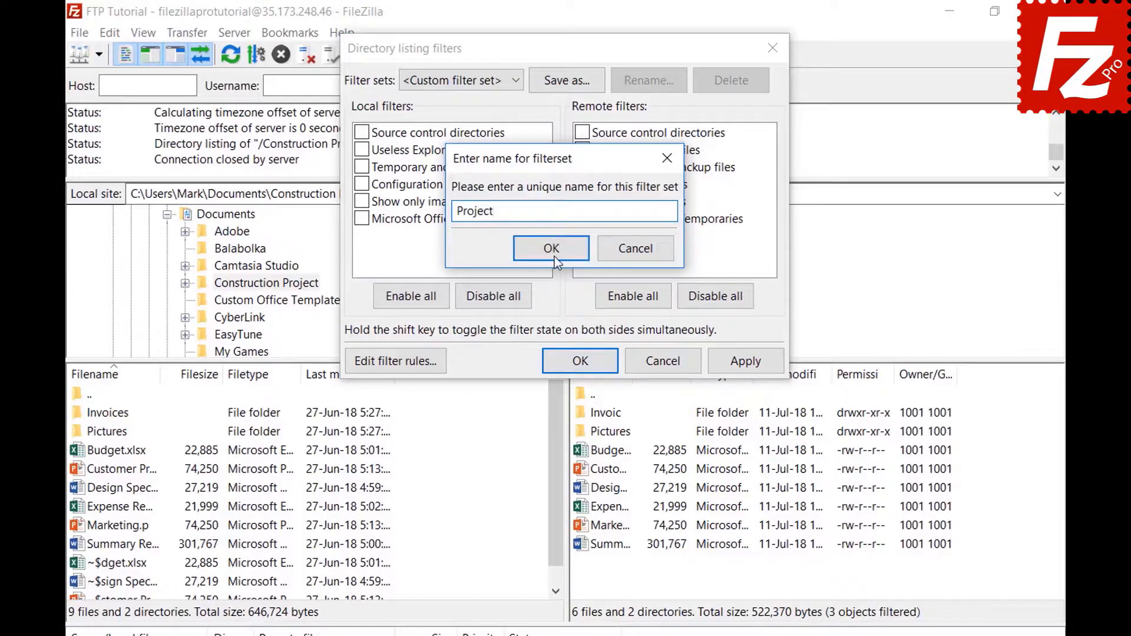
click(554, 258)
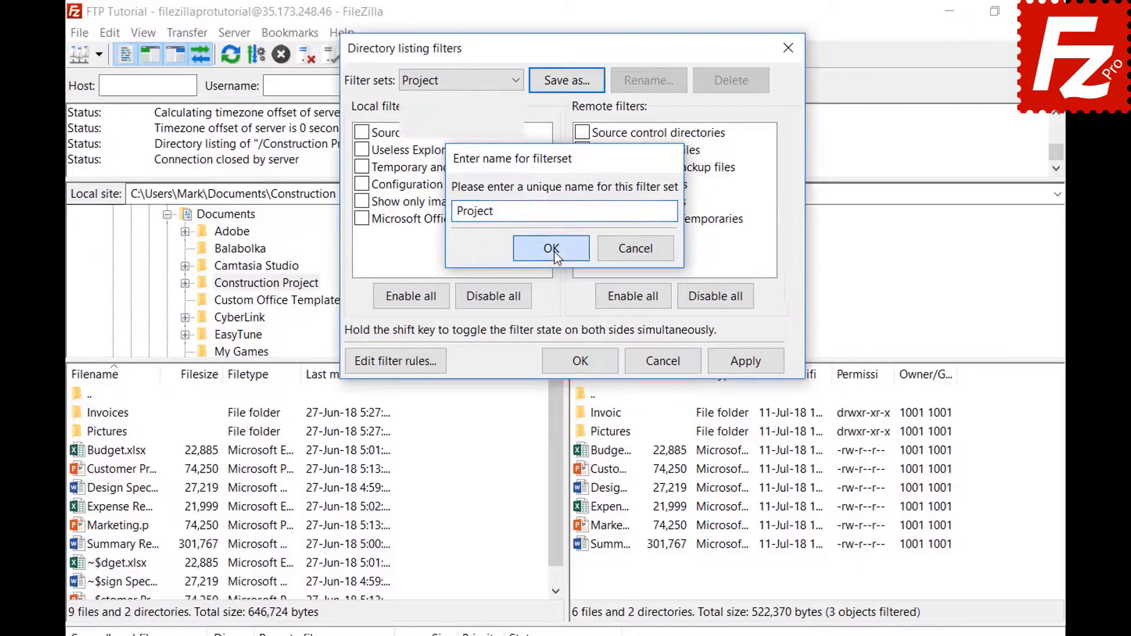
click(601, 356)
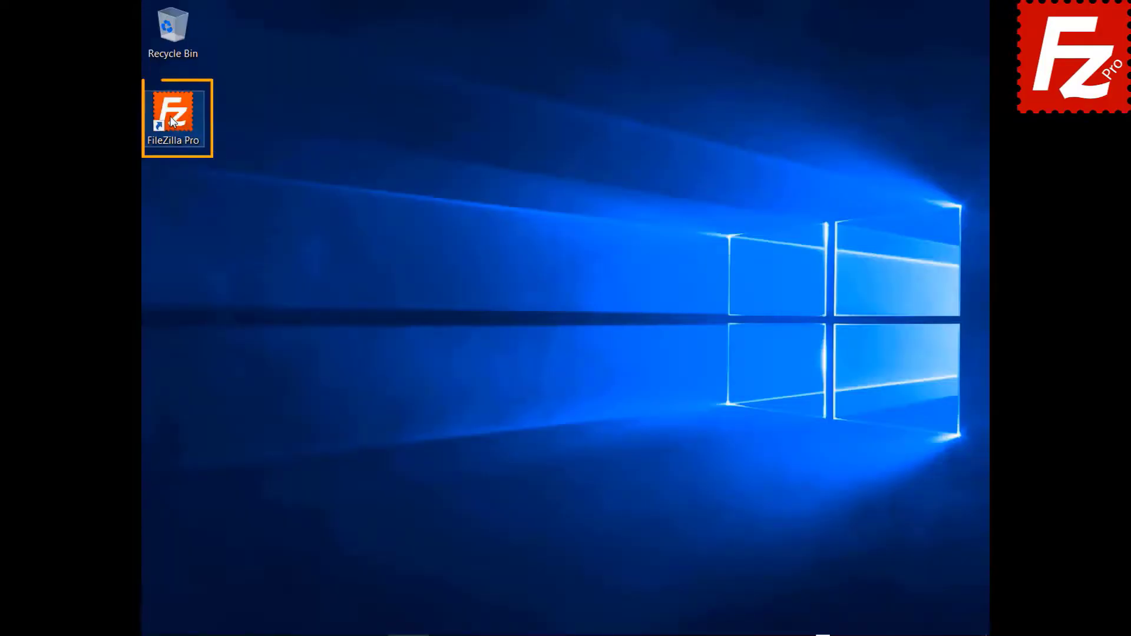
Step: Launch FileZilla Pro from the desktop shortcut, unconnected, showing Construction Project locally
double_click(172, 120)
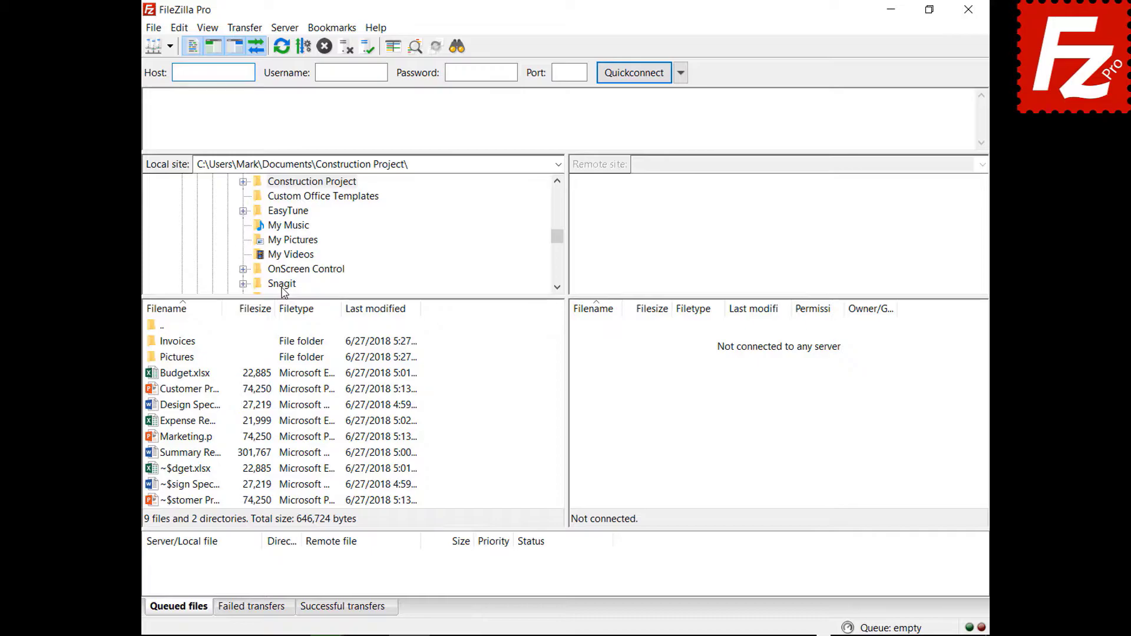
Step: Connect to the saved FTP site and open a new empty tab
click(169, 46)
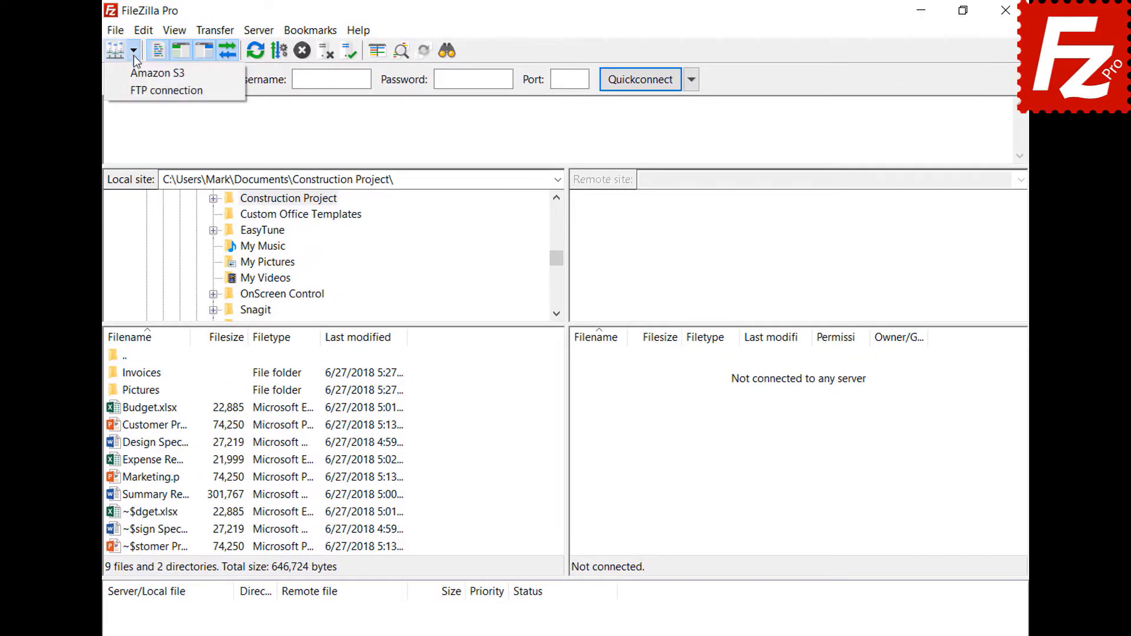
click(154, 90)
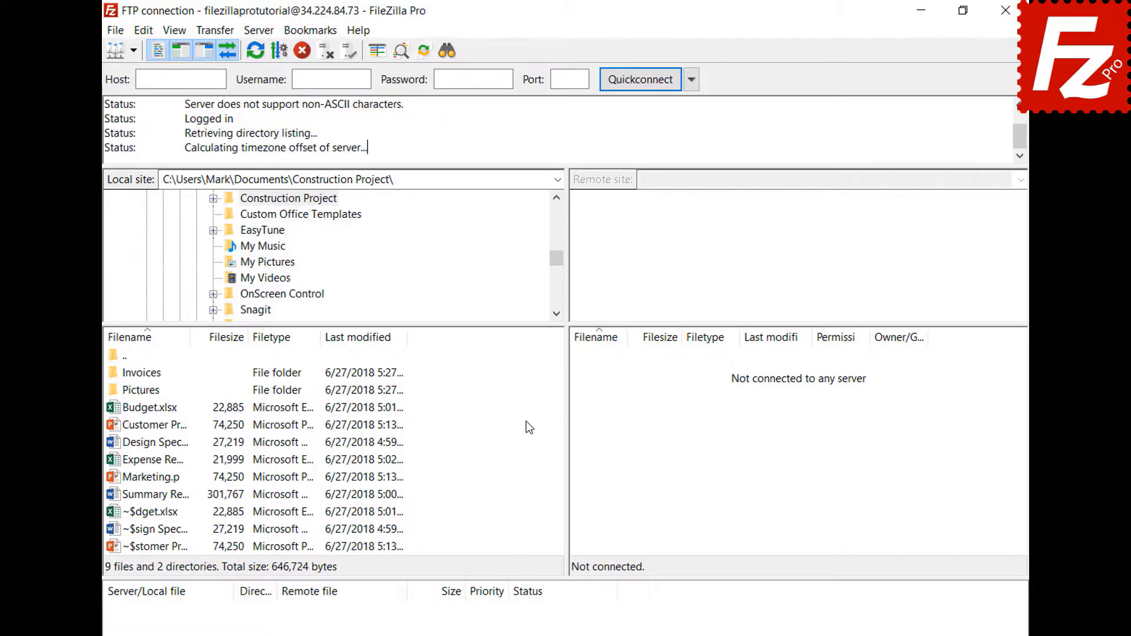
click(116, 31)
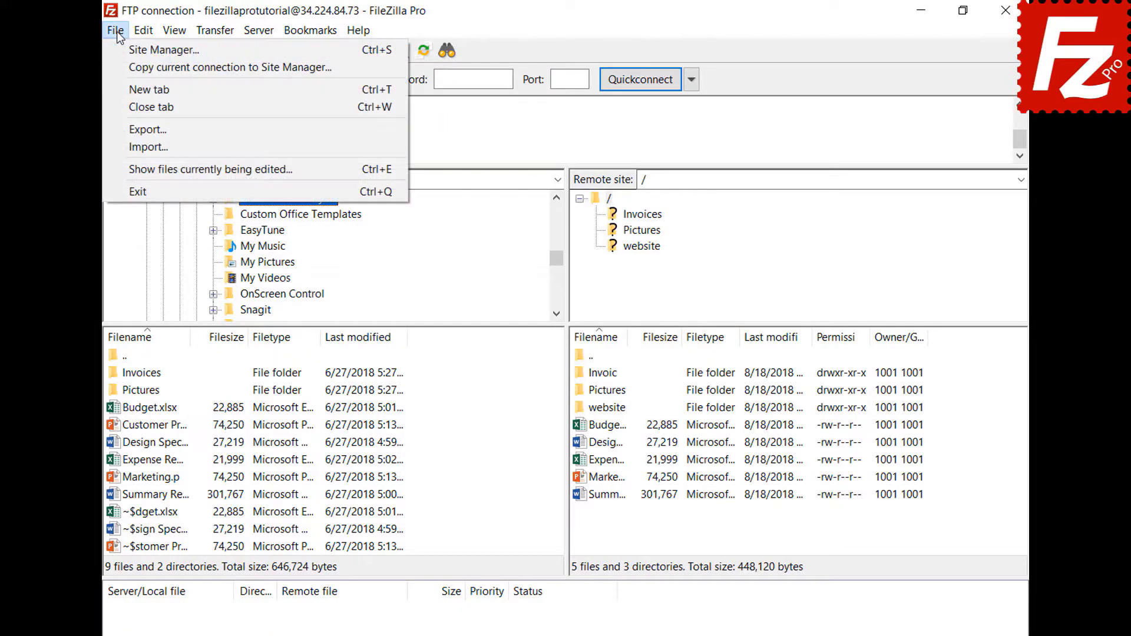
click(126, 82)
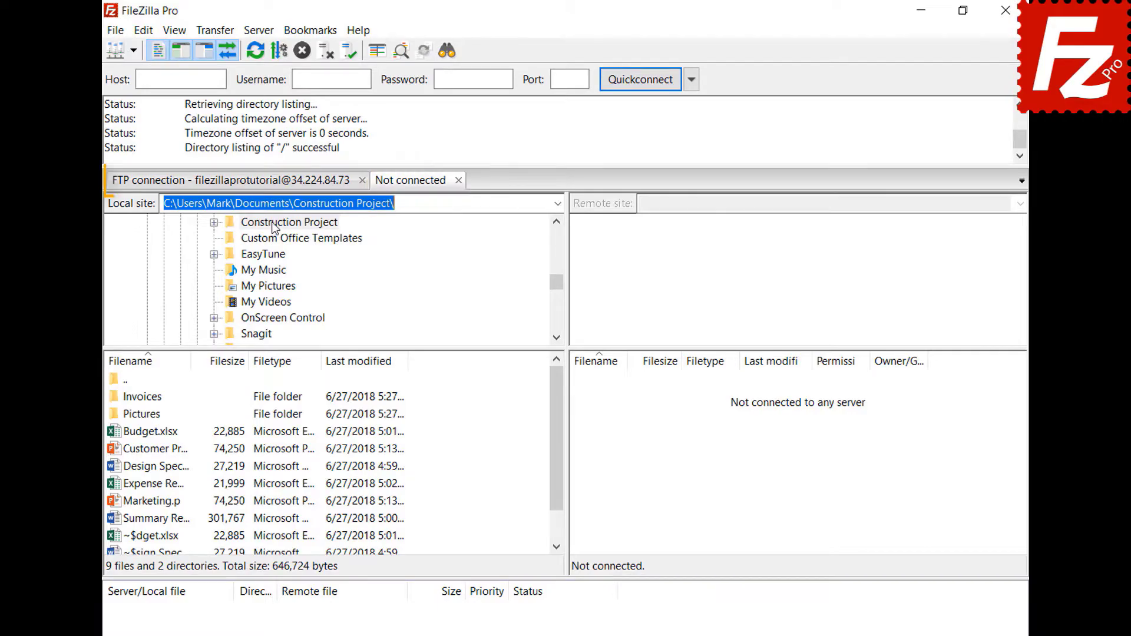
Step: Connect the new tab to Amazon S3, then switch between the FTP and S3 sessions
click(272, 181)
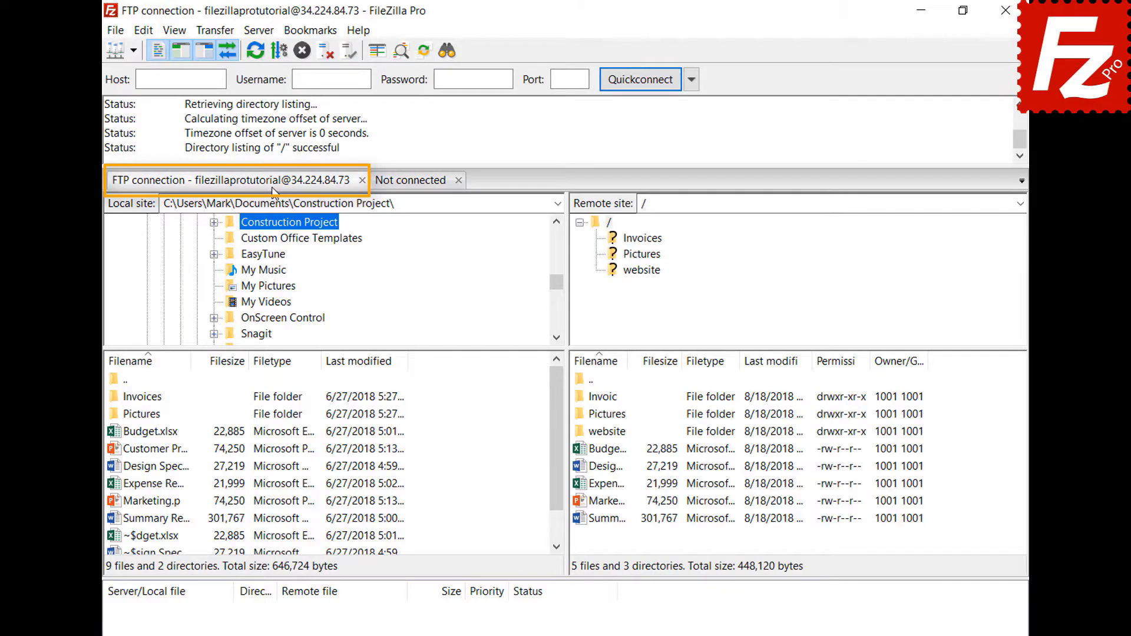
click(414, 184)
click(133, 51)
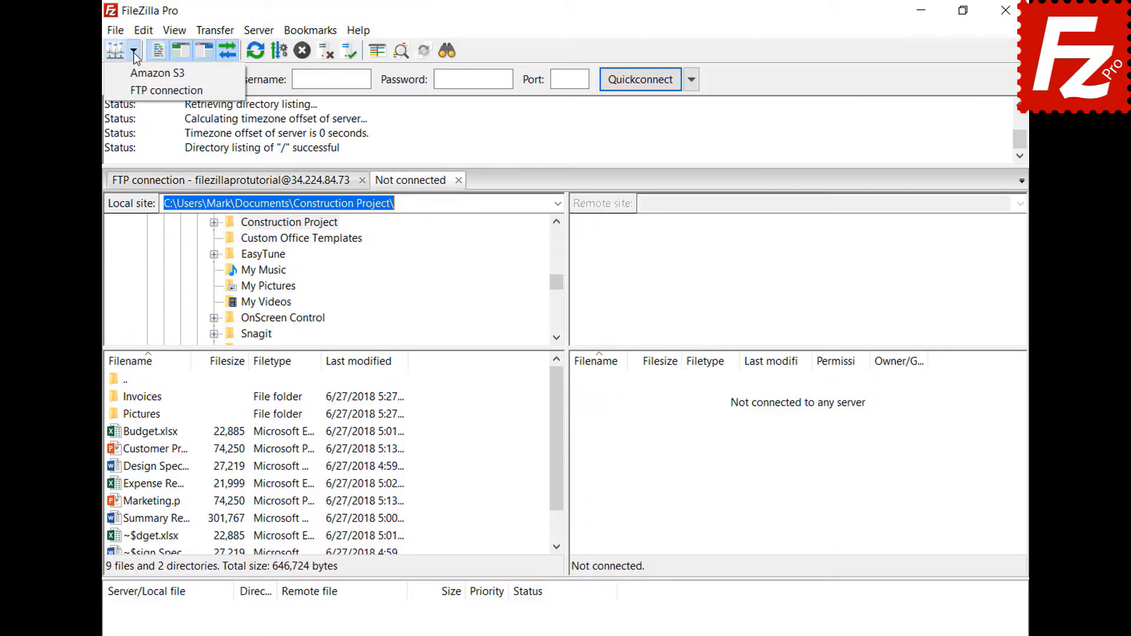
click(130, 72)
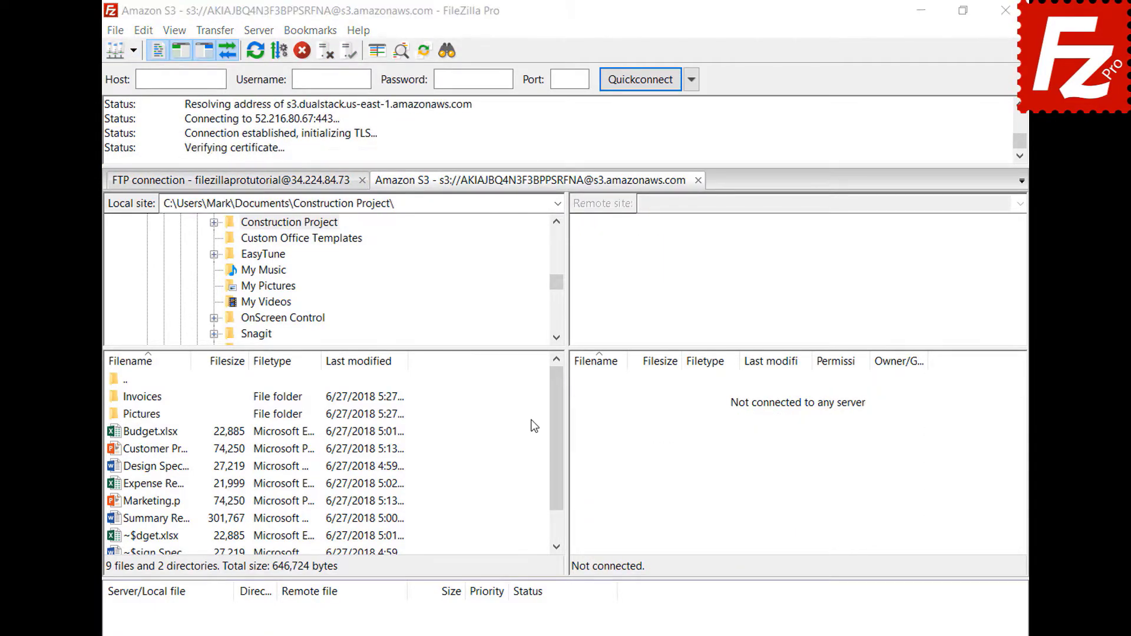
click(285, 185)
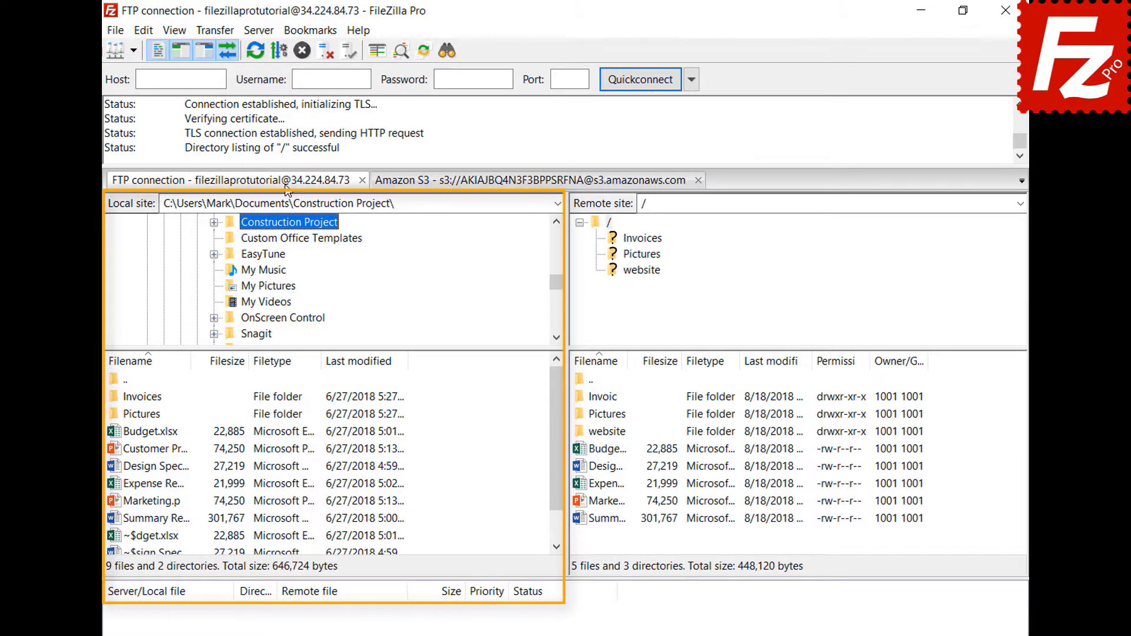
click(491, 185)
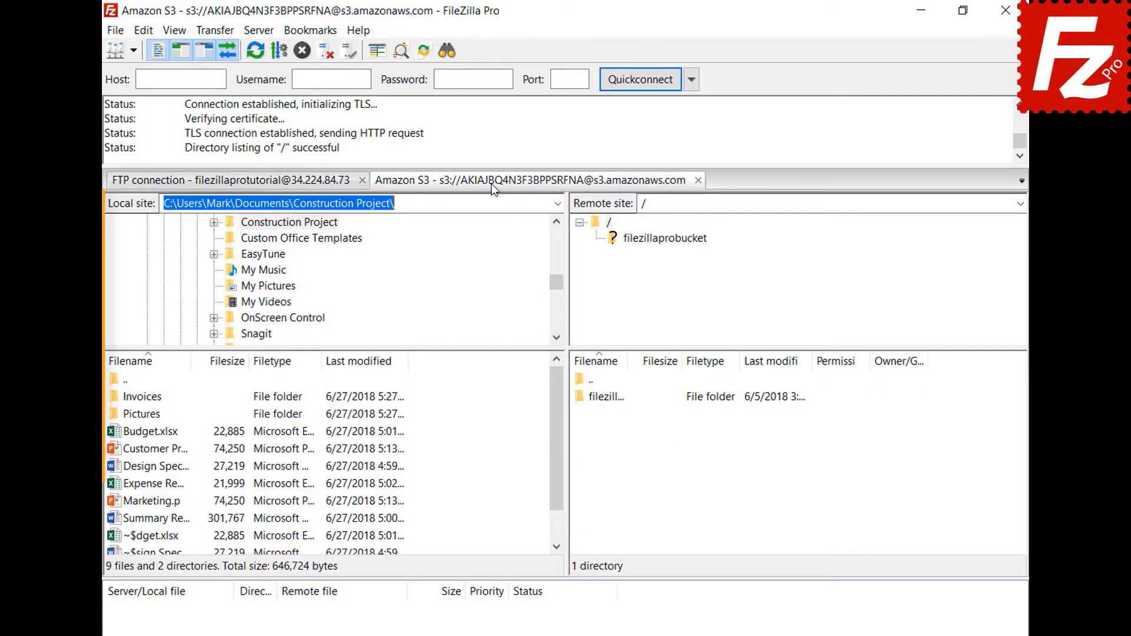
click(145, 31)
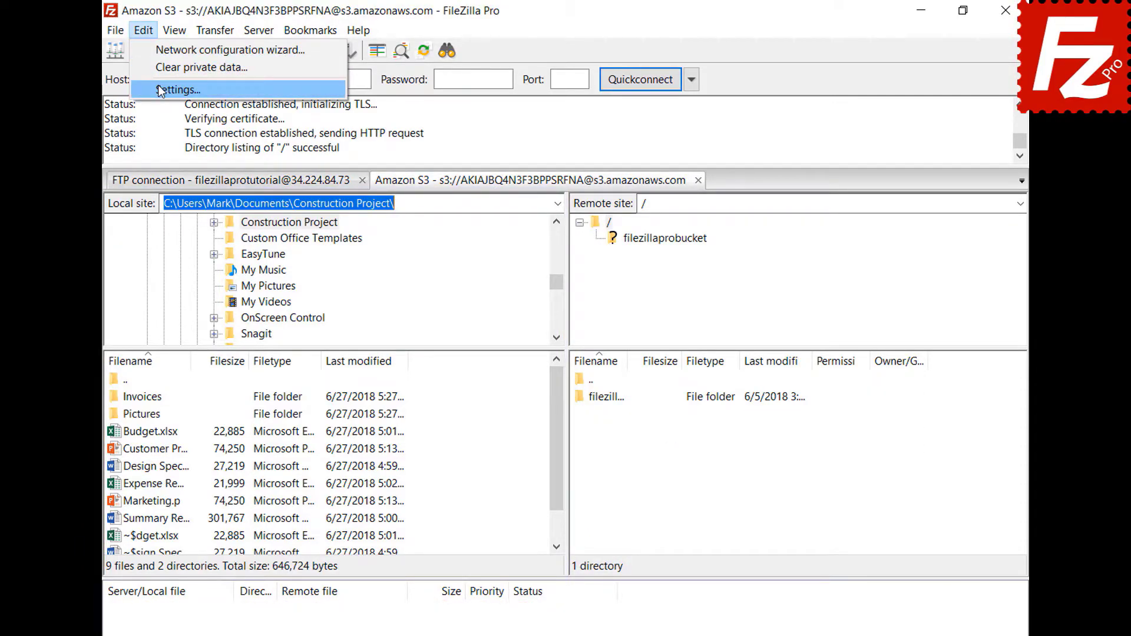
Step: In Interface settings, enable restoring tabs and reconnecting on startup
click(159, 89)
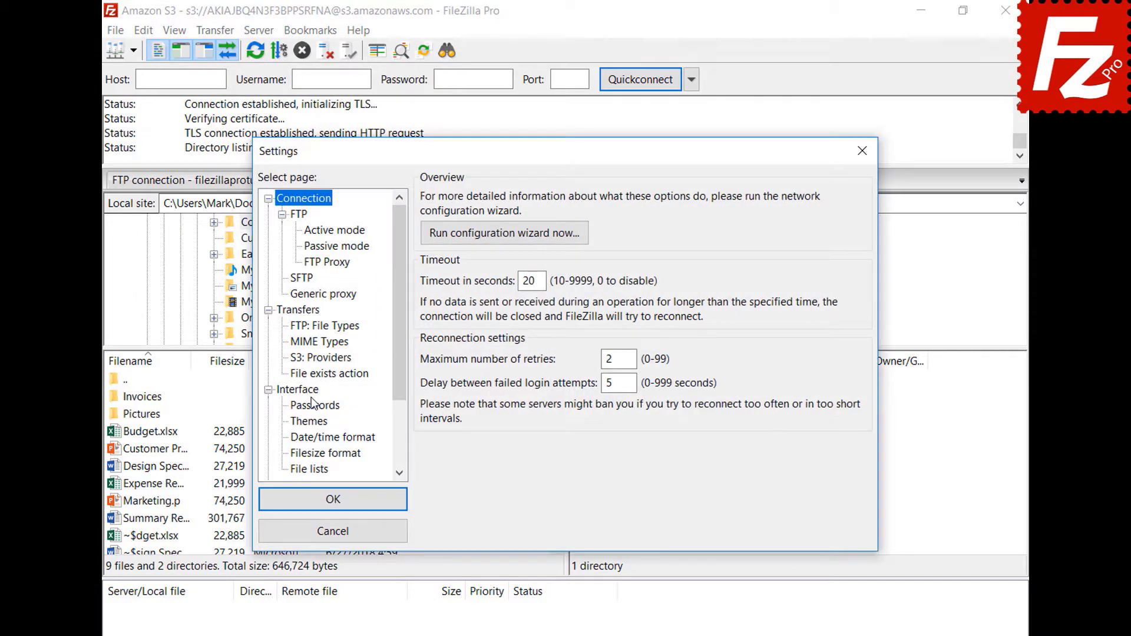
click(313, 389)
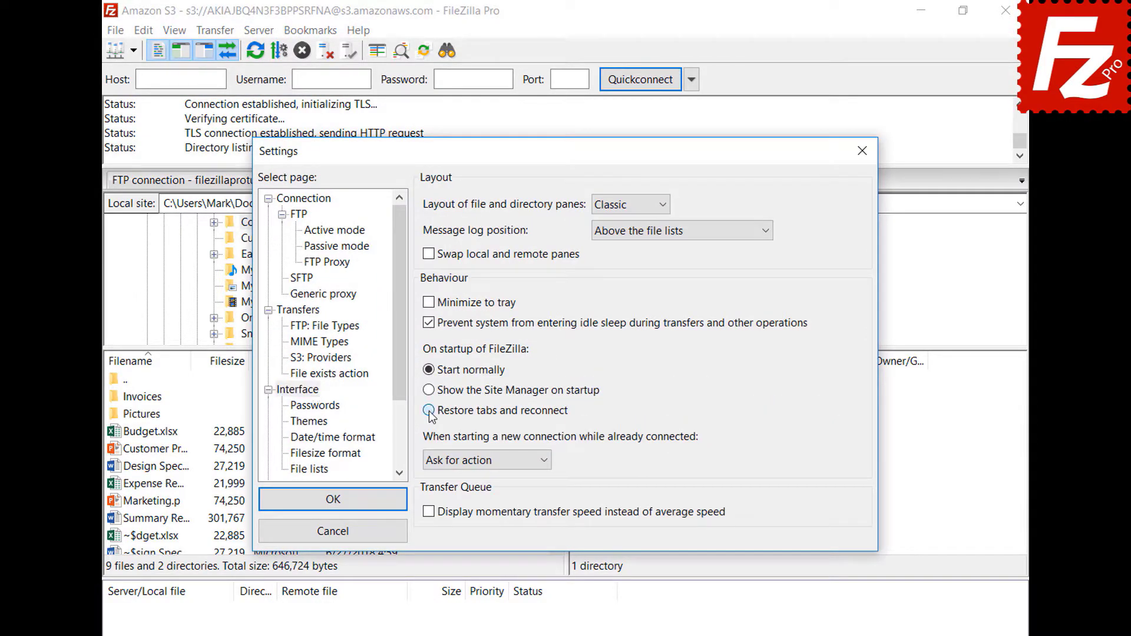
click(429, 410)
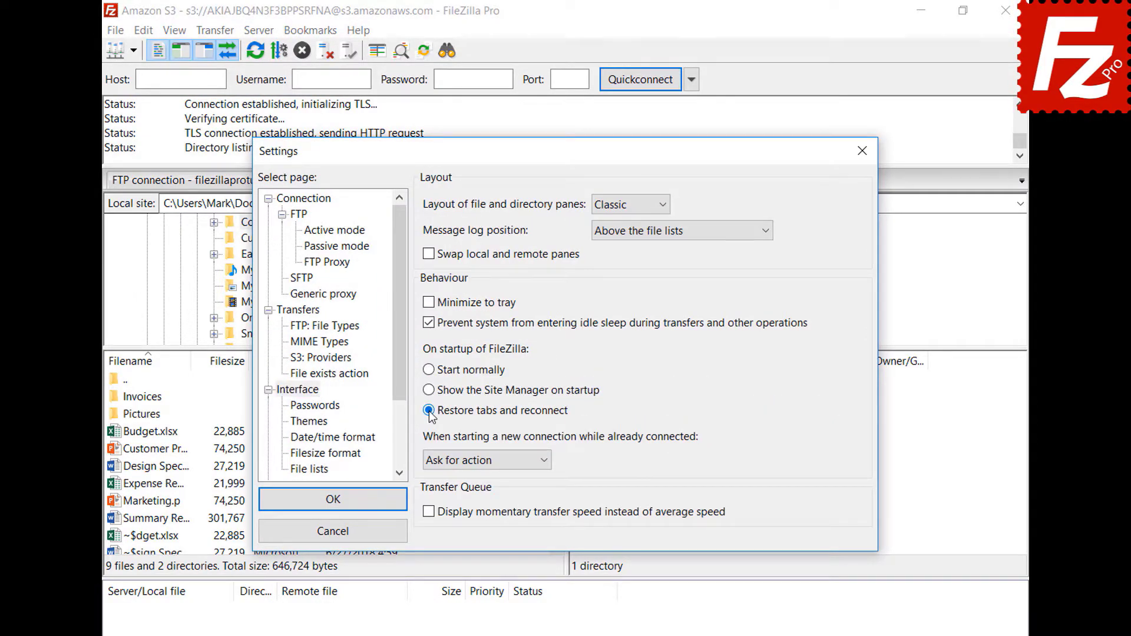
click(340, 500)
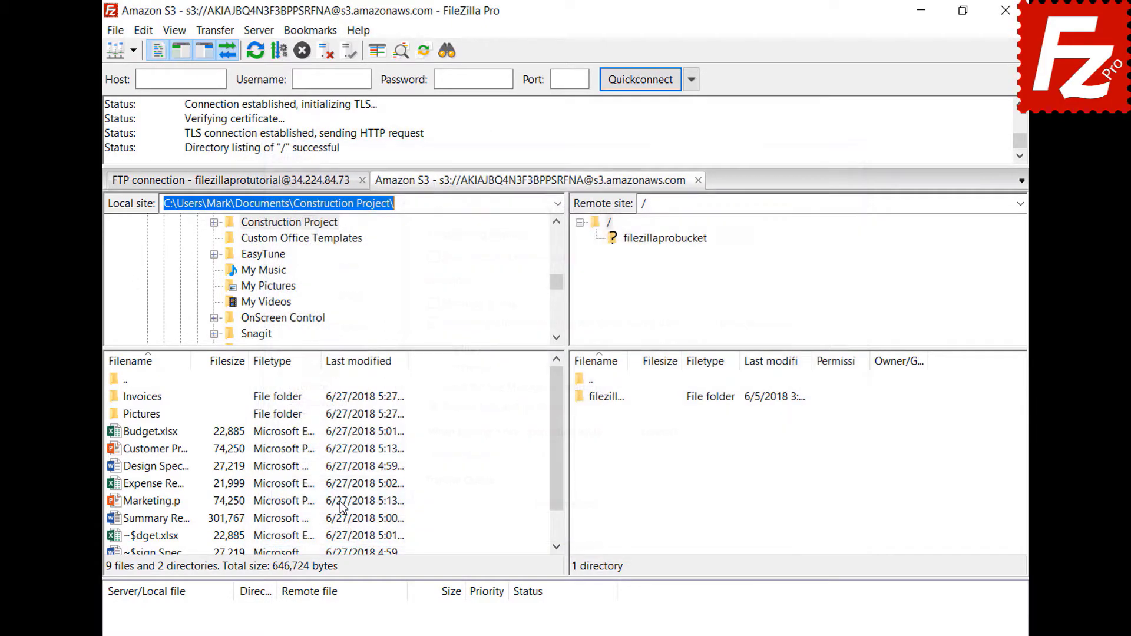
Step: Restart FileZilla Pro and close the restored Amazon S3 session
click(1005, 10)
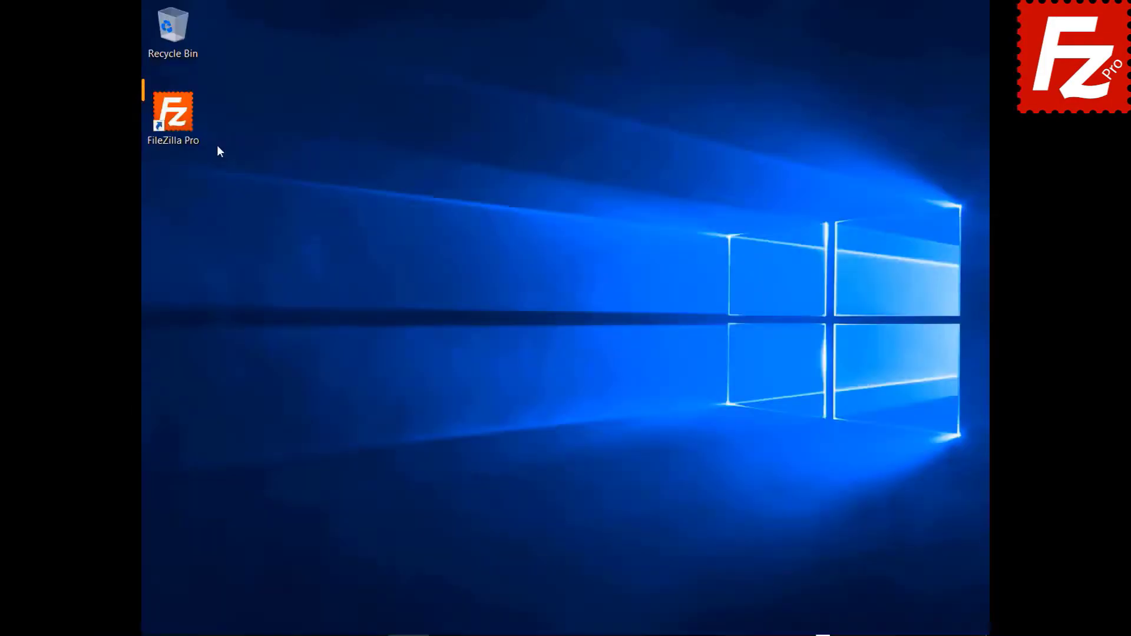
double_click(173, 112)
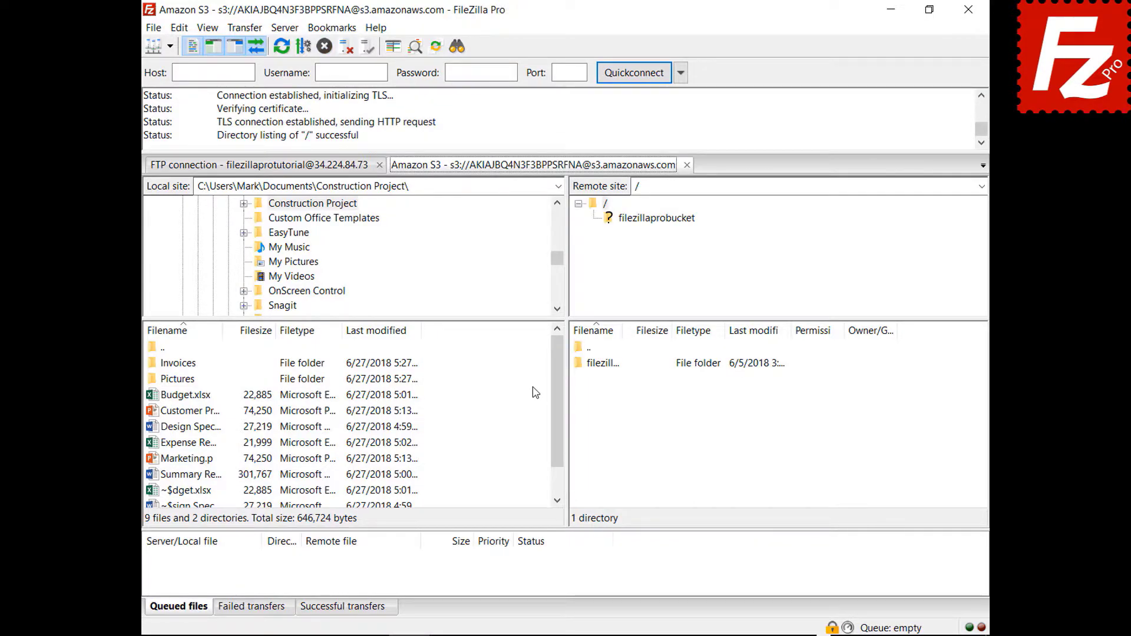
click(687, 165)
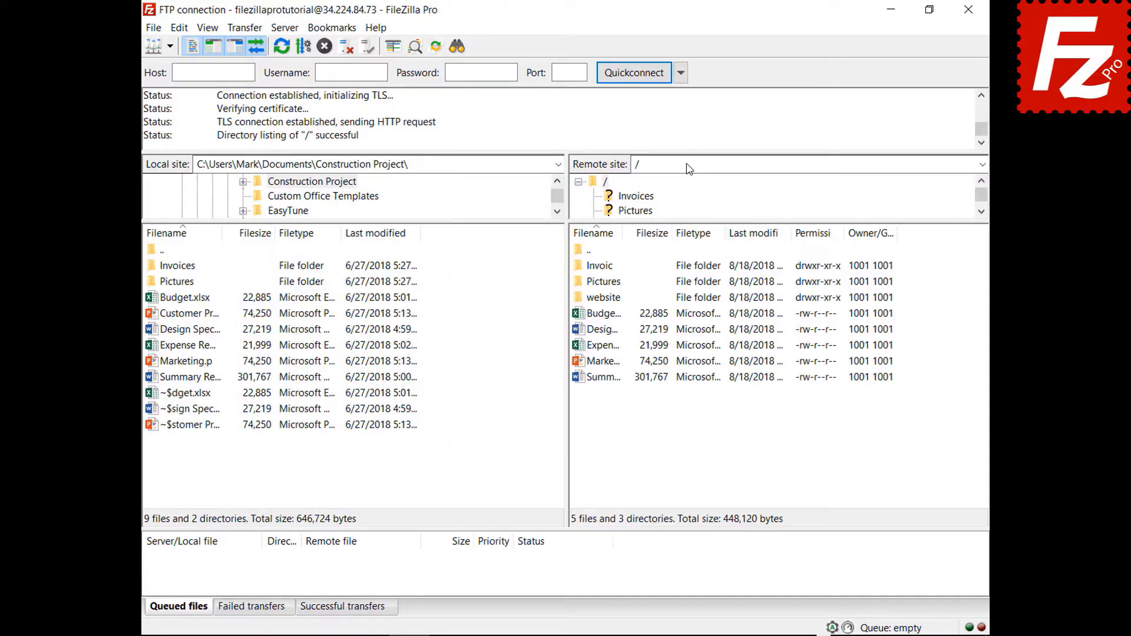
Step: Set new connections to open in a new tab, then connect to Amazon S3
click(179, 30)
click(194, 83)
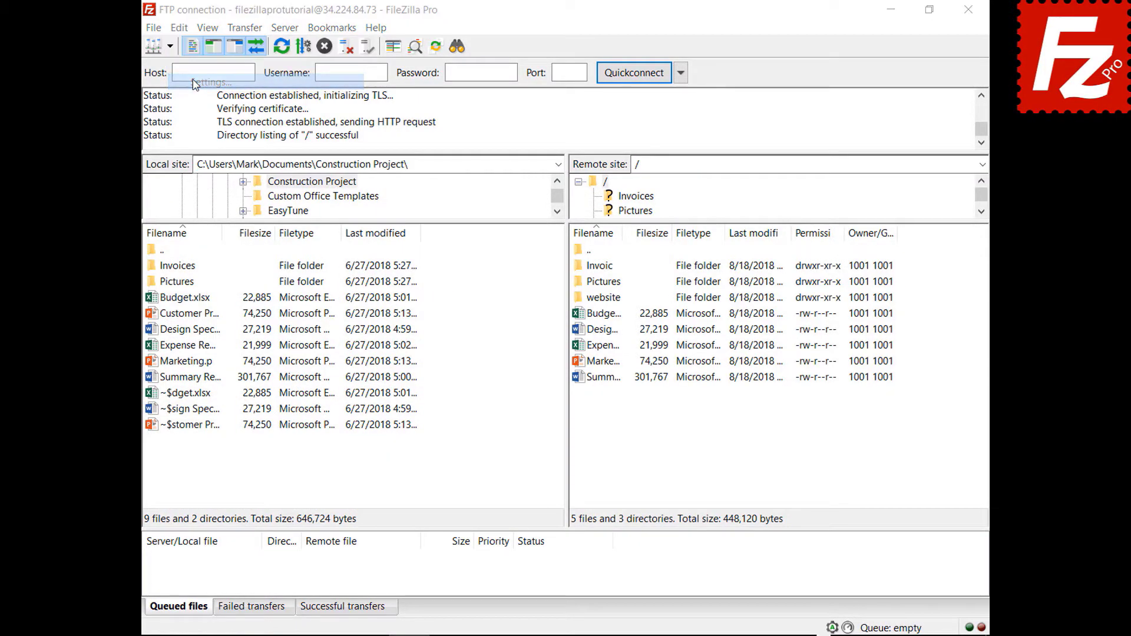
click(320, 356)
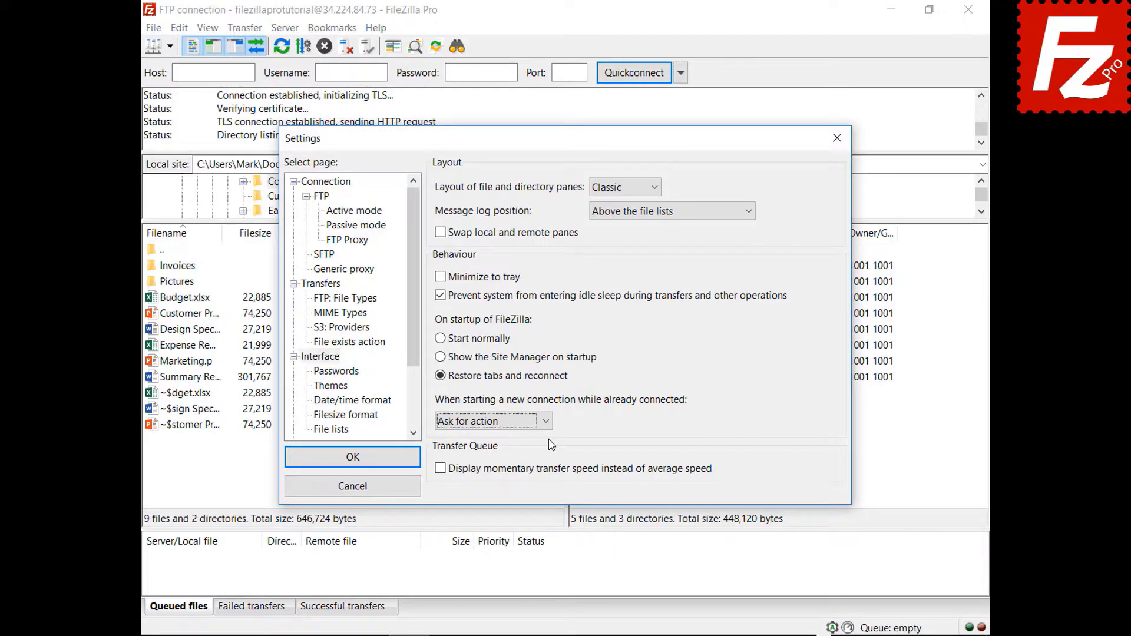
click(547, 421)
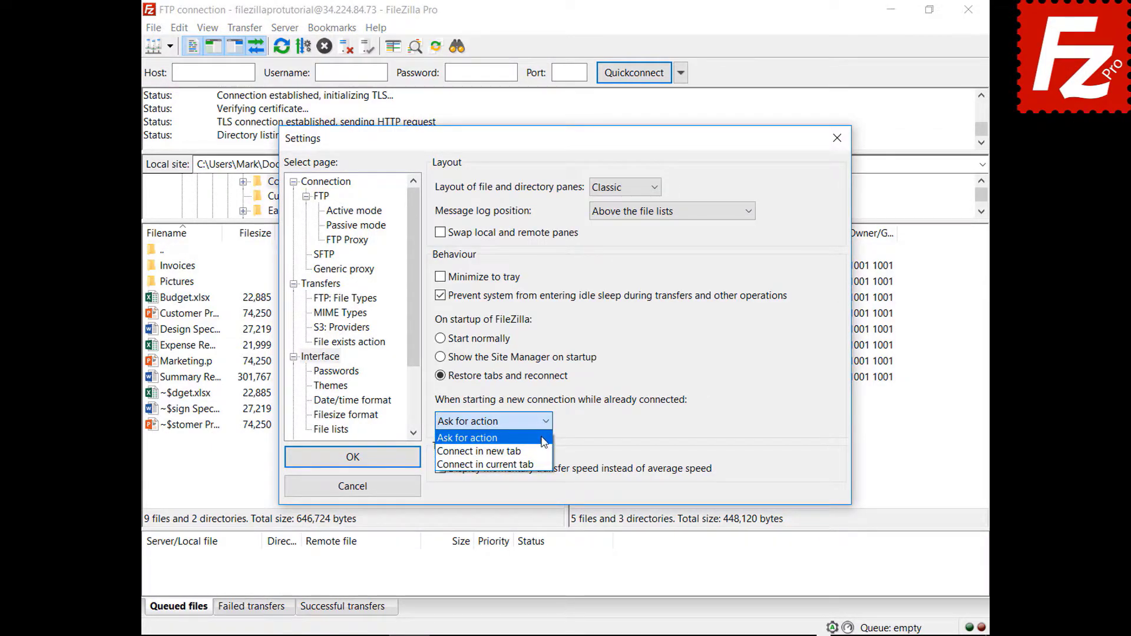
click(537, 449)
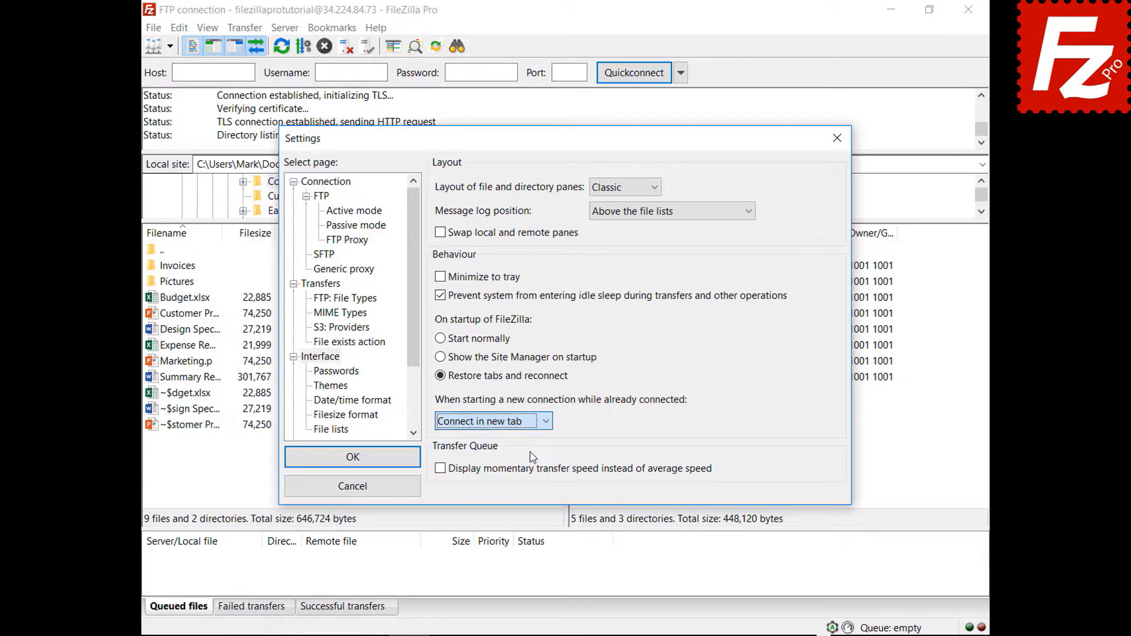
click(356, 460)
click(170, 46)
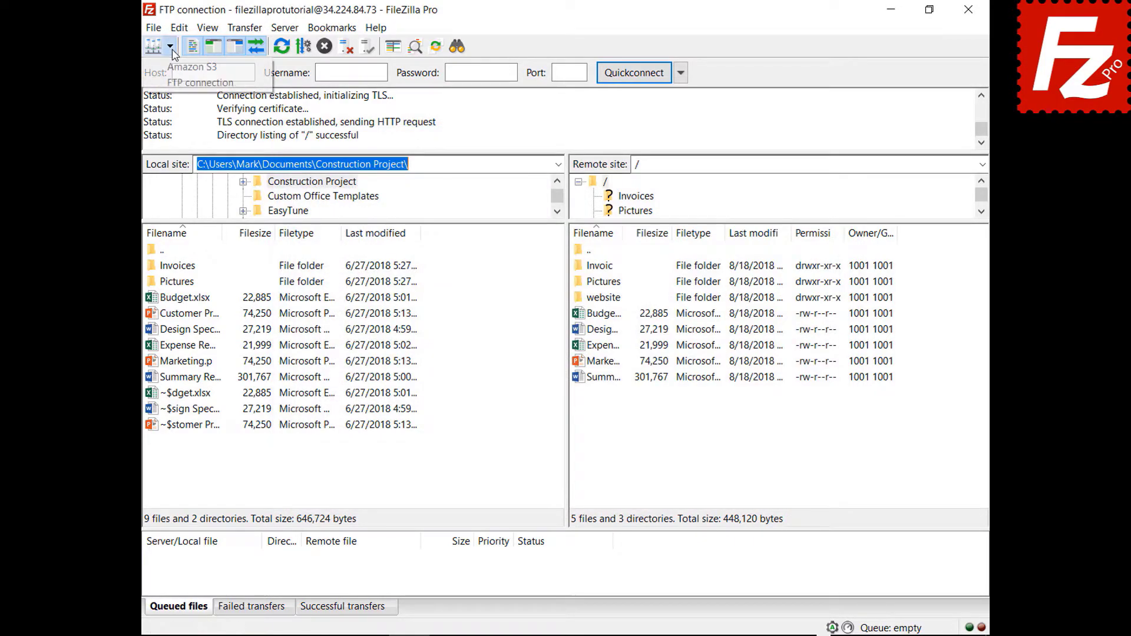
click(176, 68)
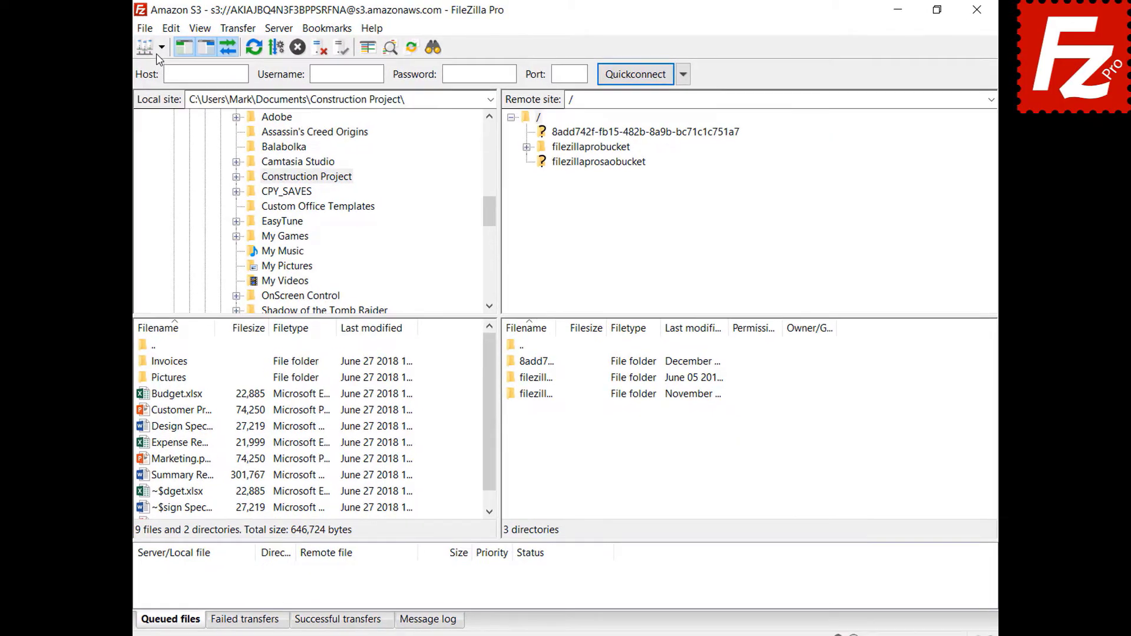
Step: Relaunch FileZilla Pro with its S3 tabs restored and open filezillaprobucket
click(143, 50)
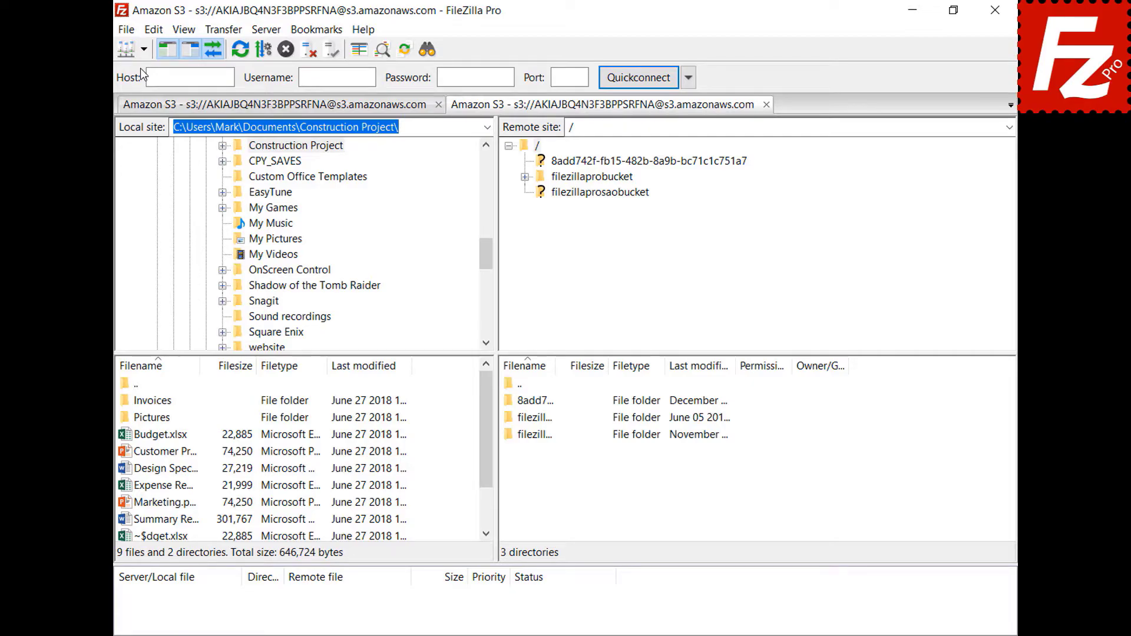
click(601, 179)
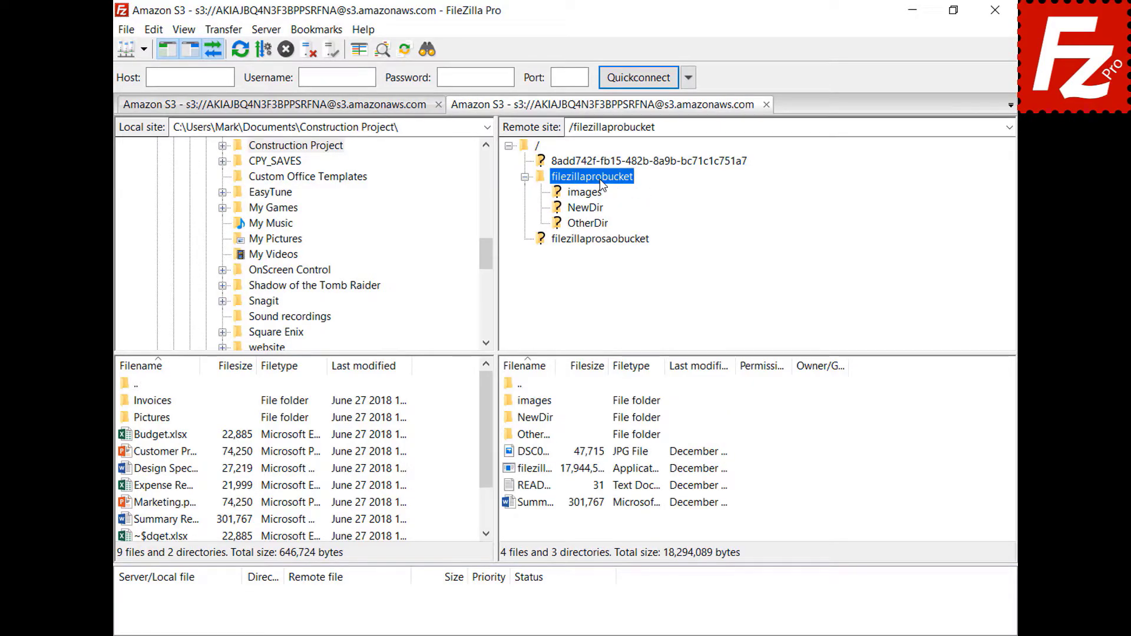
Step: Add 'New line' to the remote README.TXT in Notepad, save it, and upload it back
right_click(530, 489)
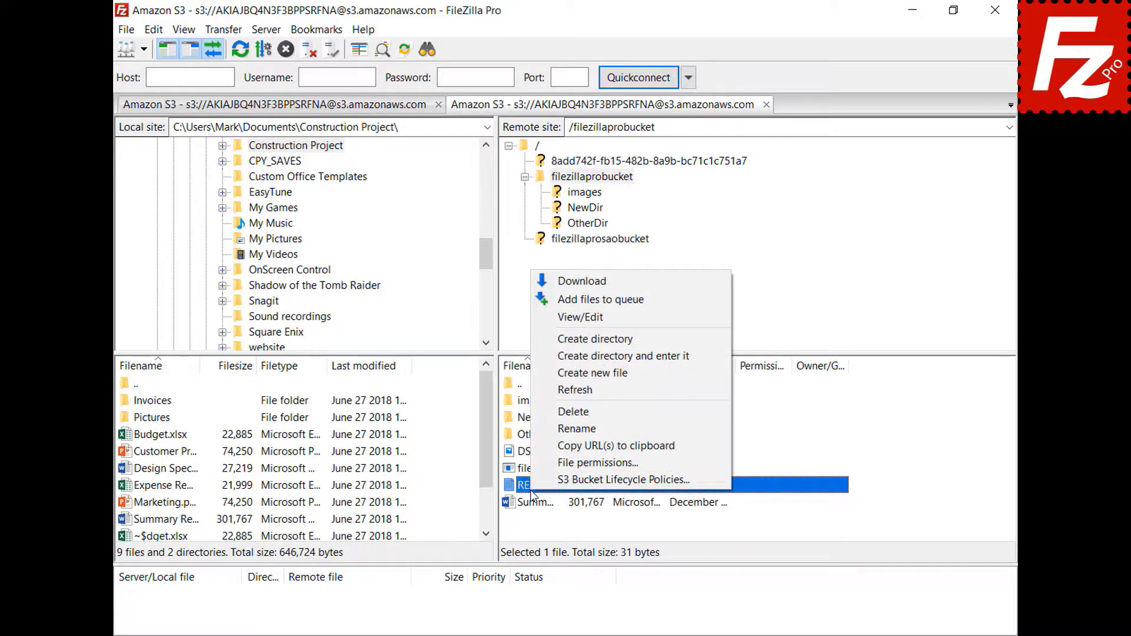
click(581, 318)
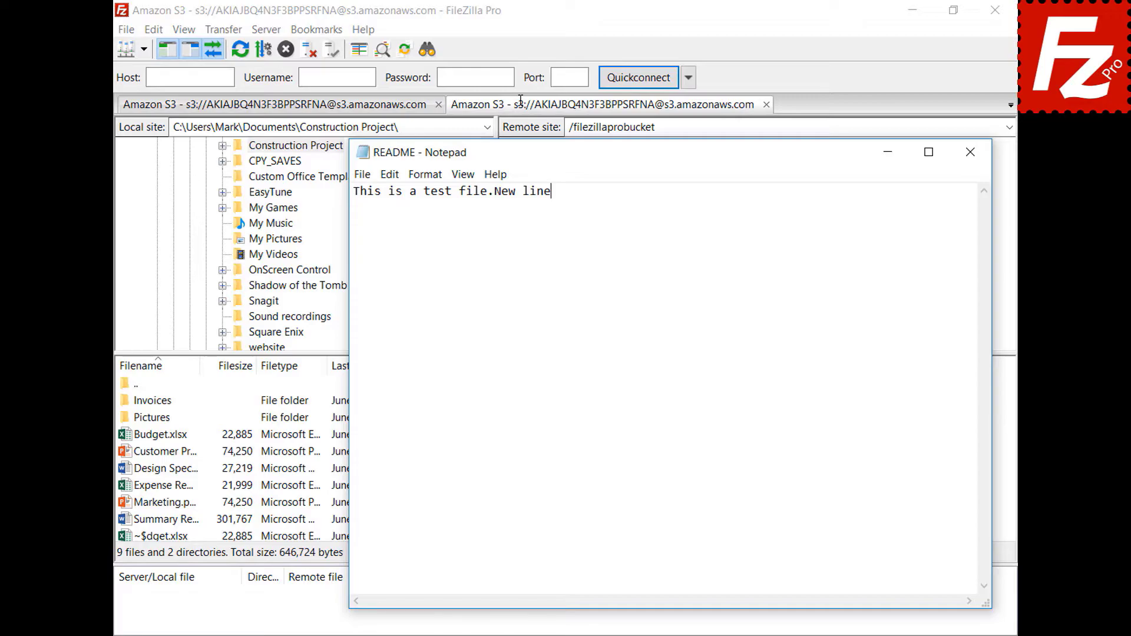
key(Return)
text(New line)
click(971, 160)
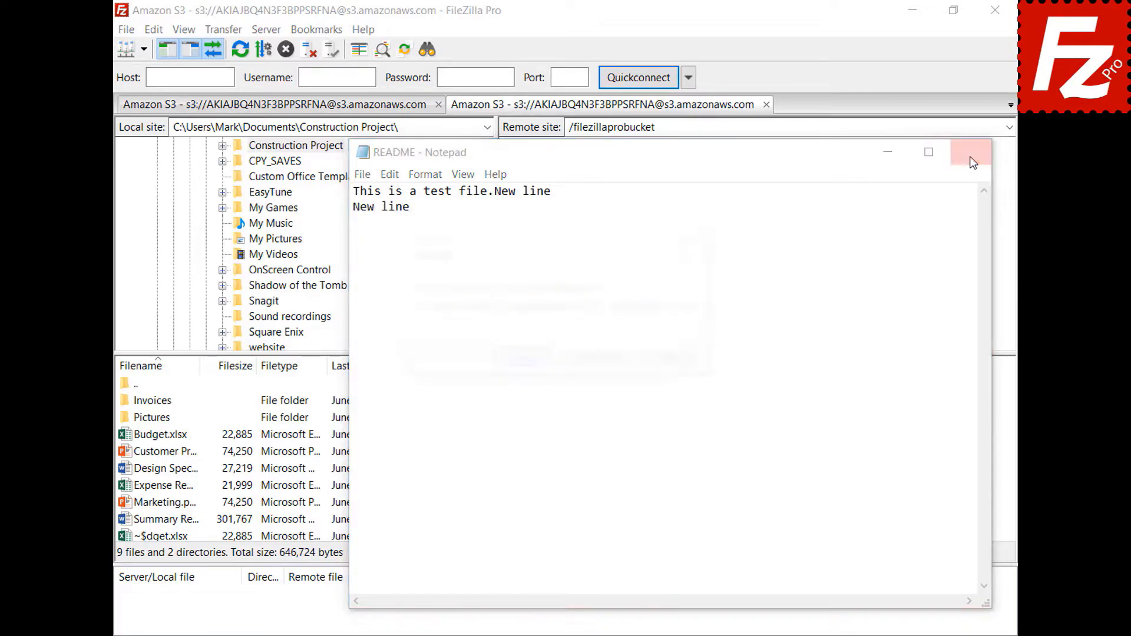
click(520, 364)
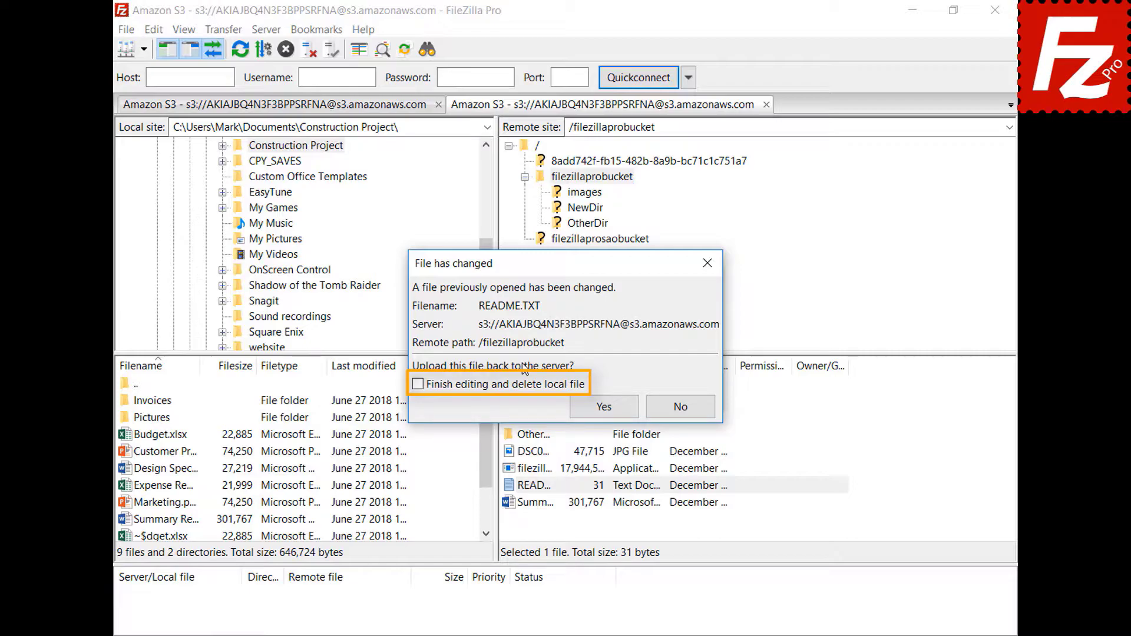
click(613, 412)
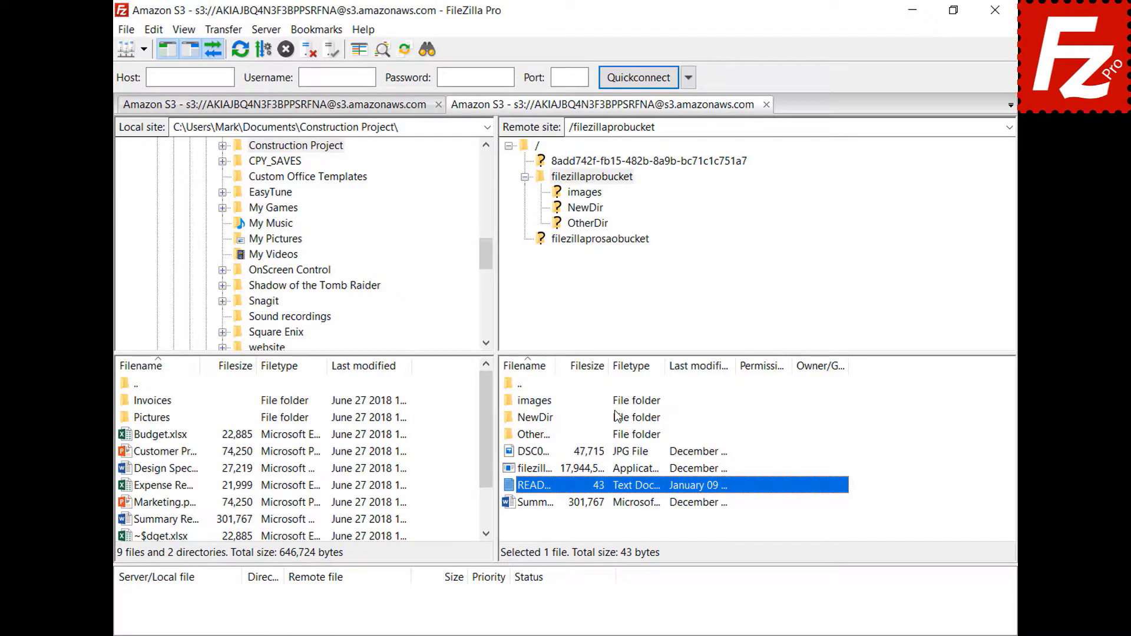
click(126, 29)
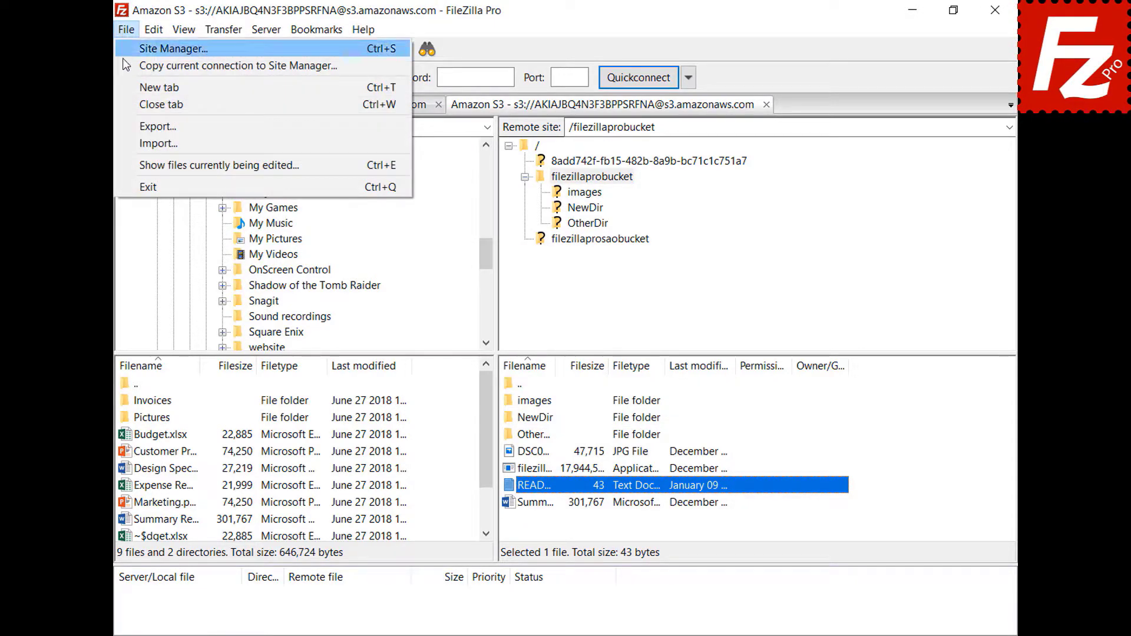
Step: Review the files currently being edited, selecting README.TXT
click(148, 164)
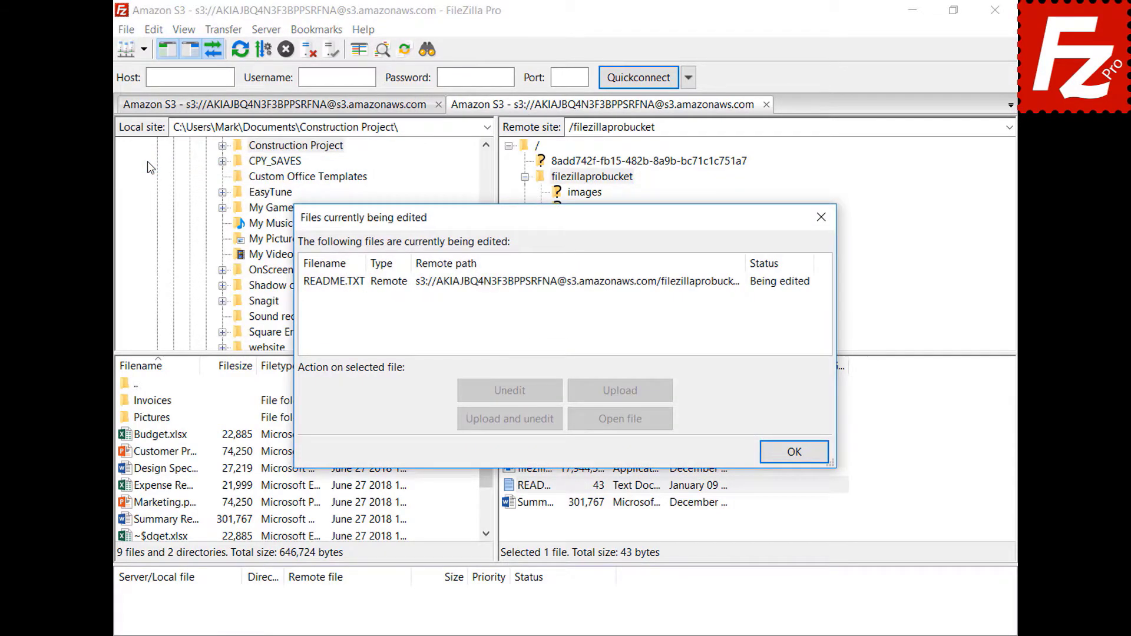
click(528, 282)
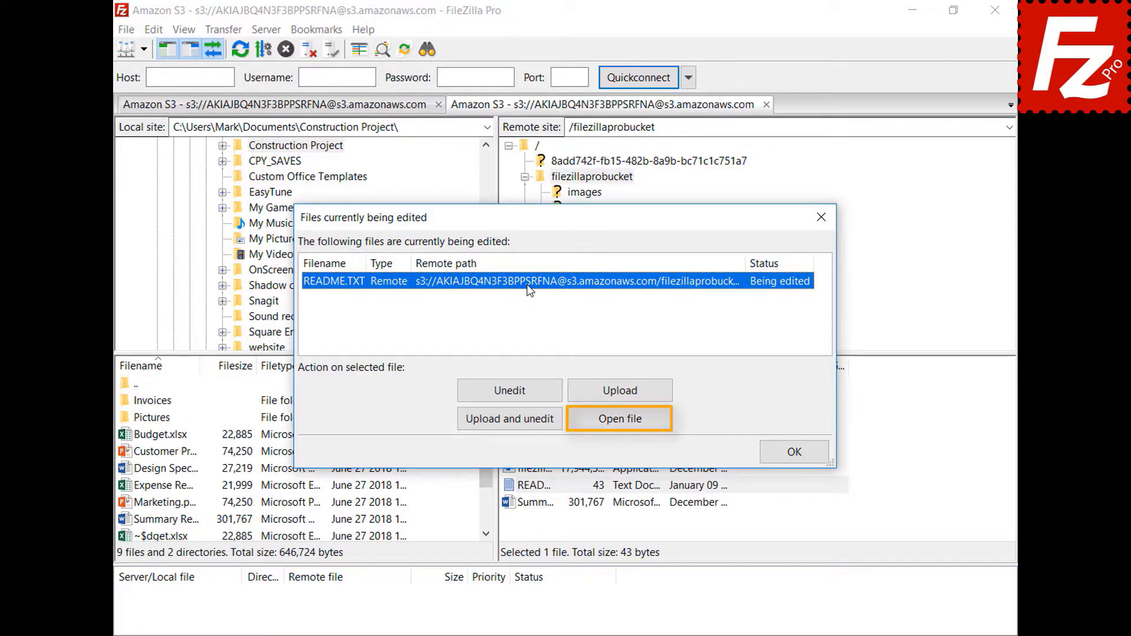
click(795, 451)
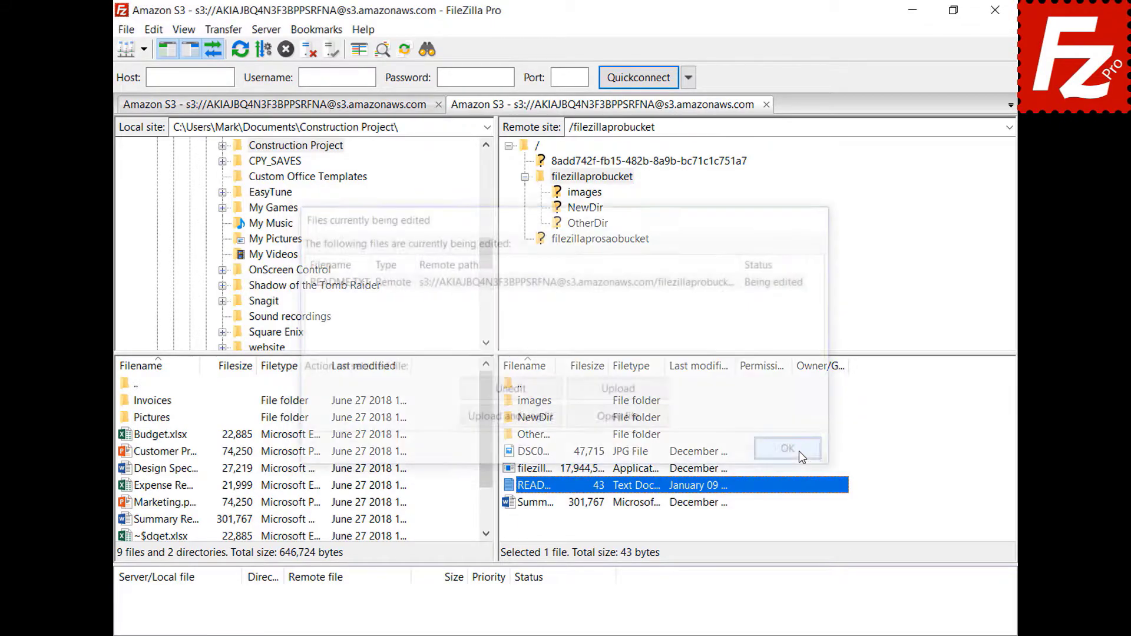
Step: Open the Settings dialog from the Edit menu
click(154, 31)
click(161, 89)
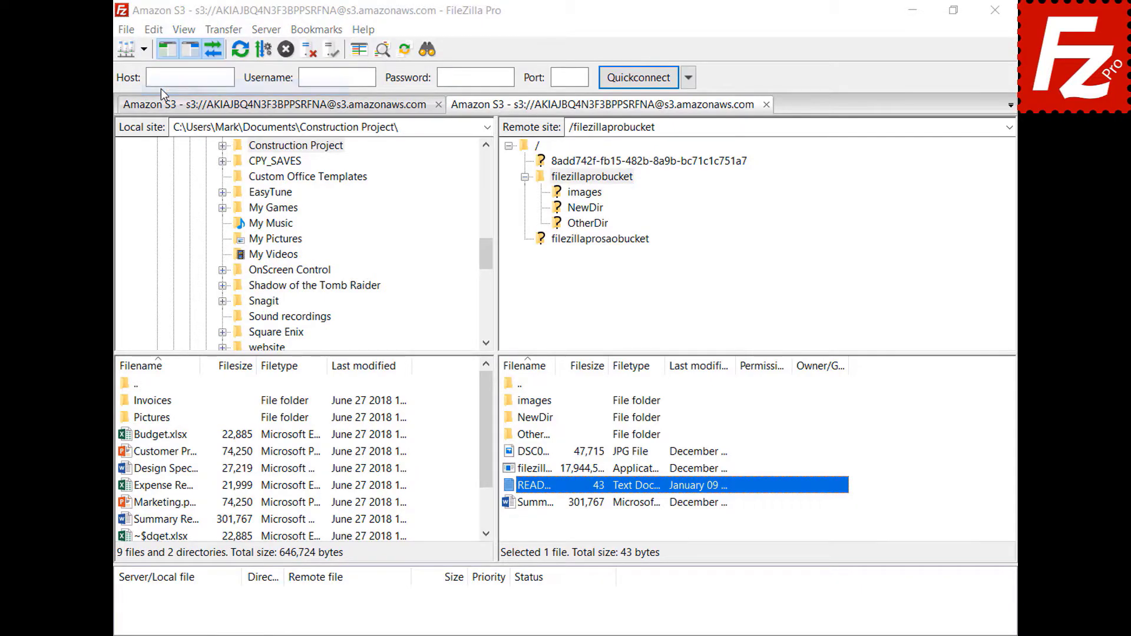
drag(400, 225, 410, 306)
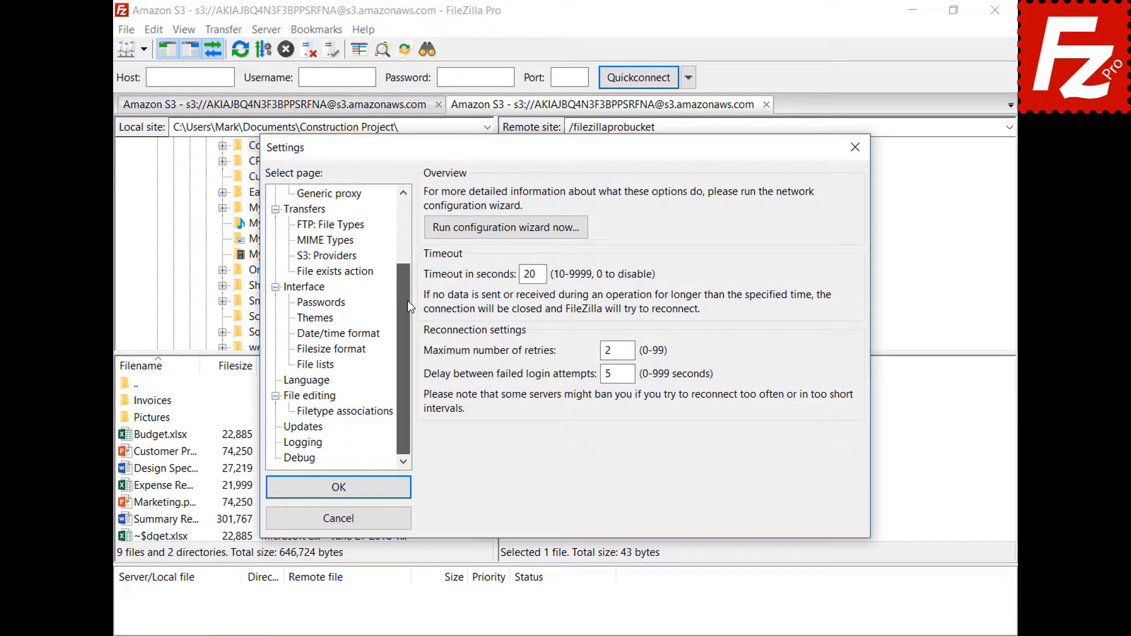
Step: Add a custom filetype association opening jpg files with C:\Windows\system32\mspaint.exe
click(291, 398)
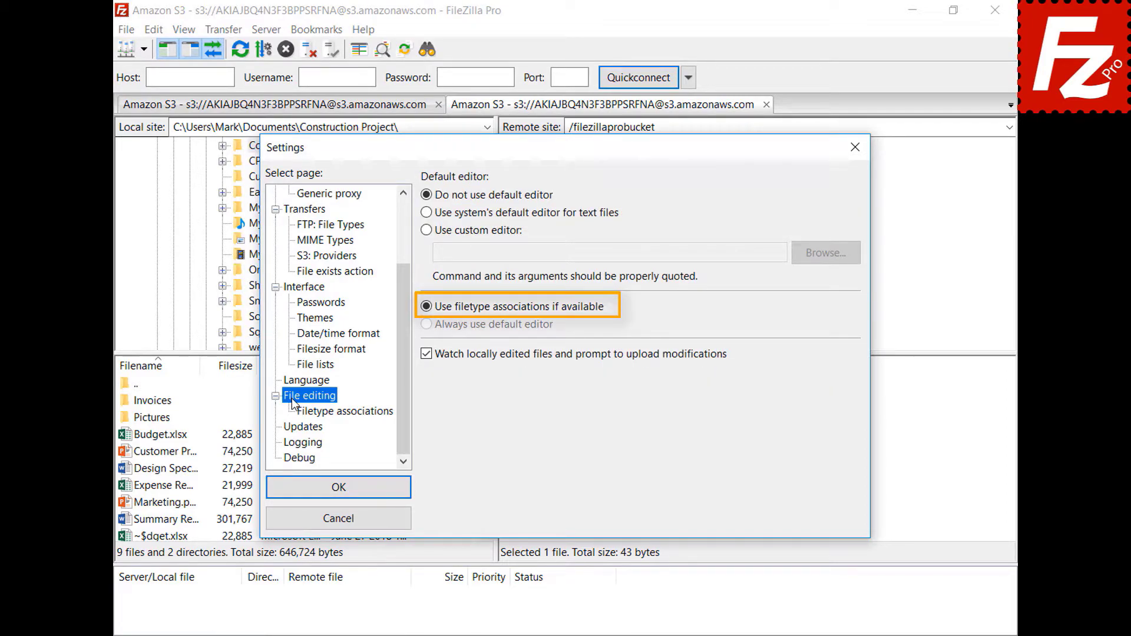
click(354, 414)
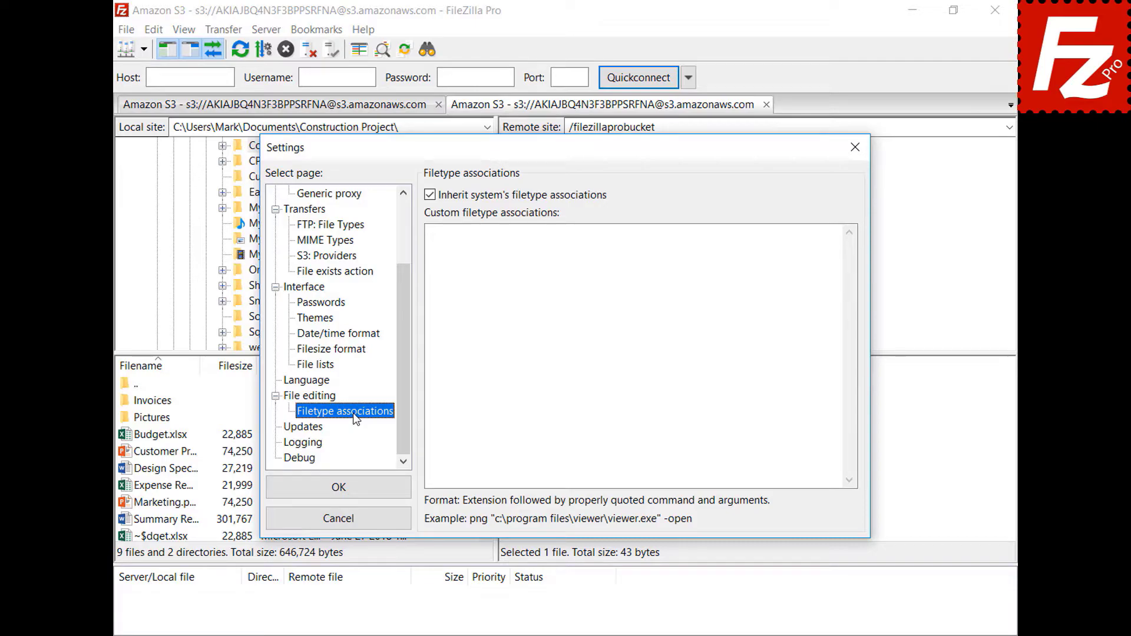
click(816, 246)
text(jpg "C:\Windows\system32\mspaint.exe")
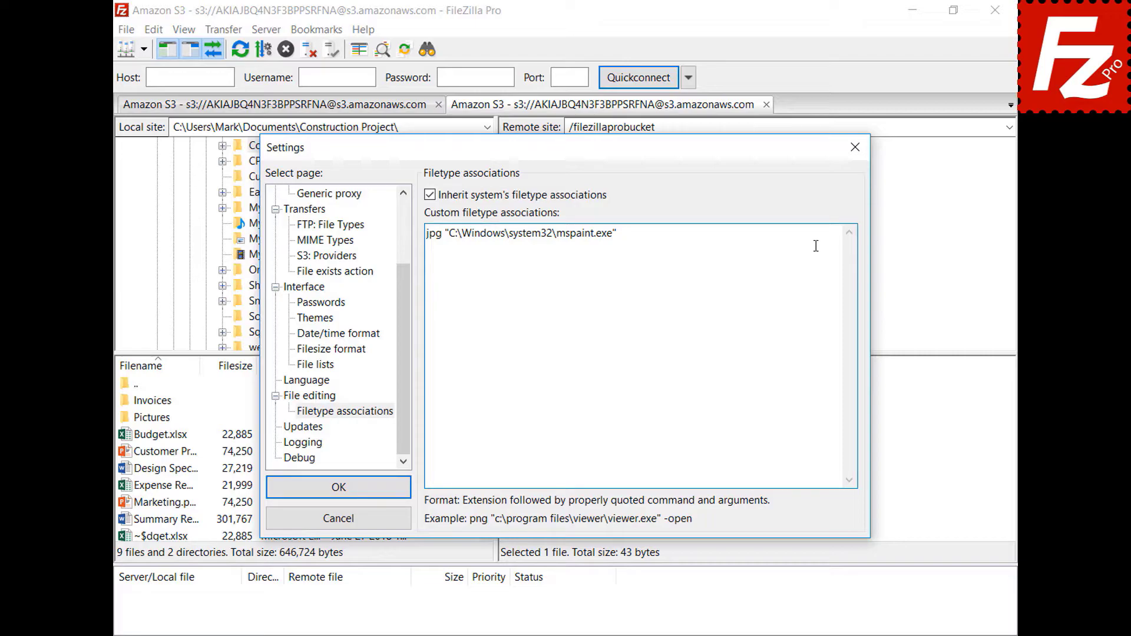
Step: Save the association, then view the DSC00079 photo in Paint and close it
click(278, 495)
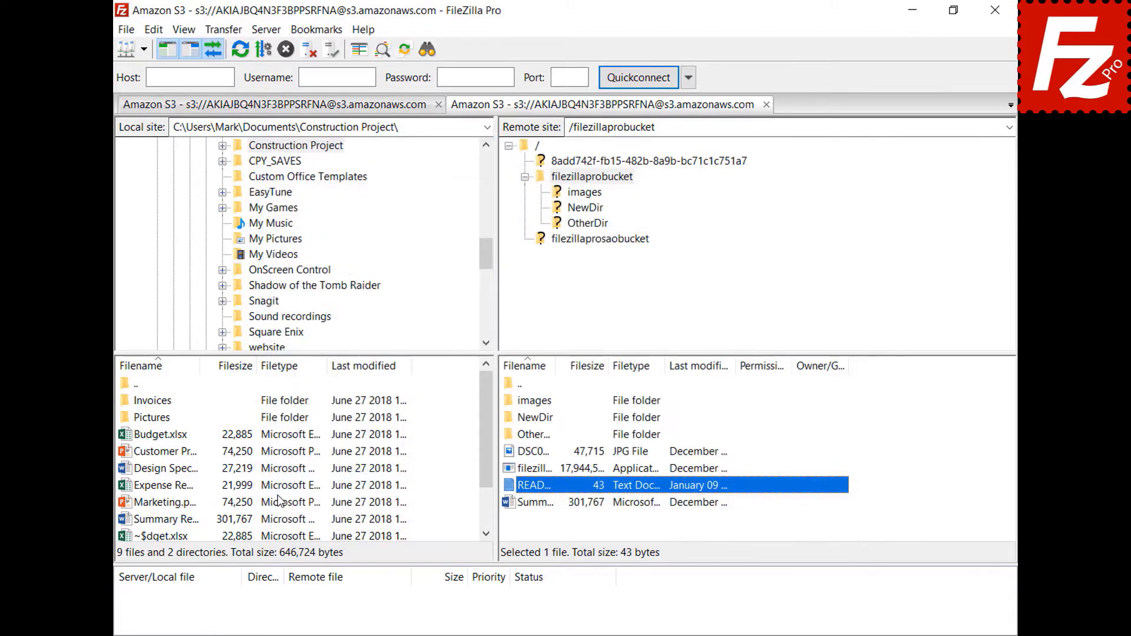
right_click(508, 452)
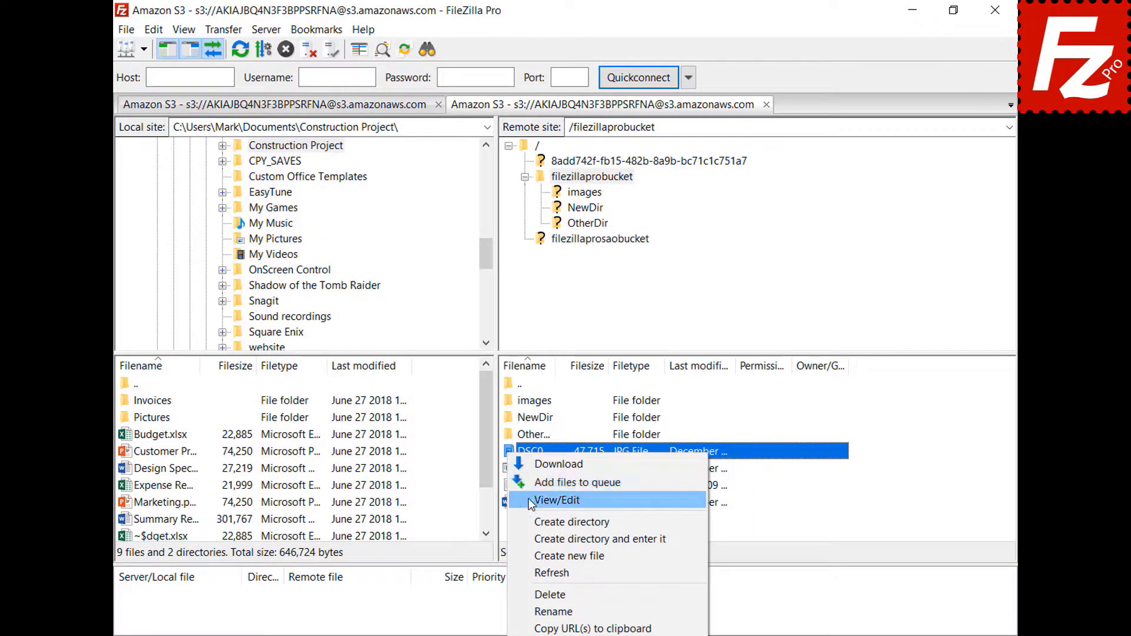
click(556, 500)
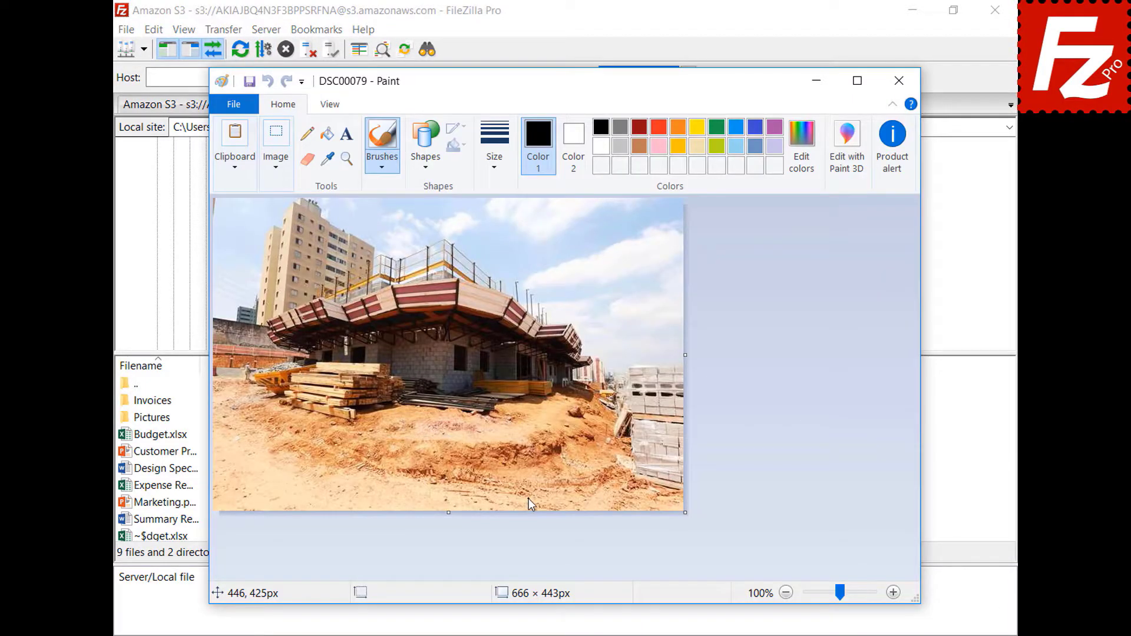
click(899, 83)
Step: Reopen Settings on the File editing page
click(153, 29)
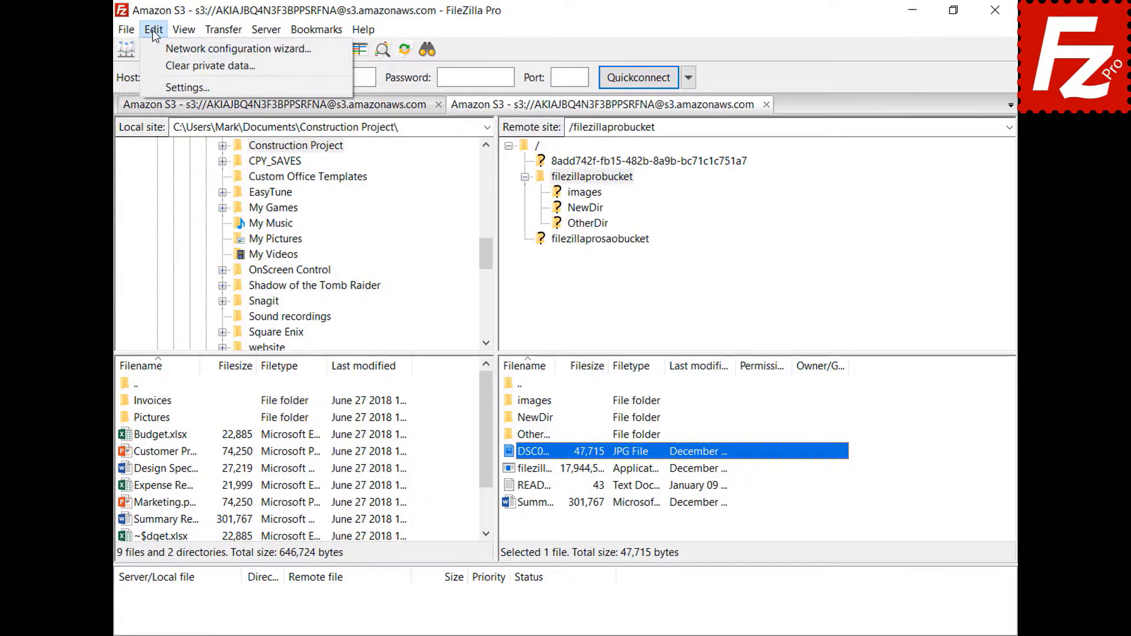
click(163, 86)
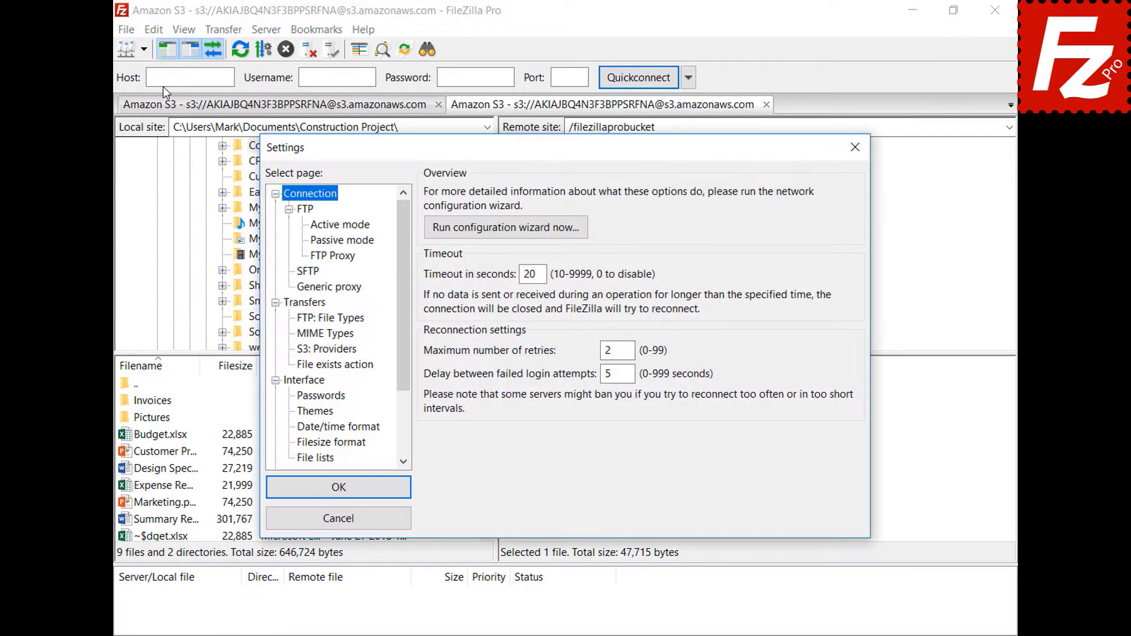
drag(402, 210, 405, 272)
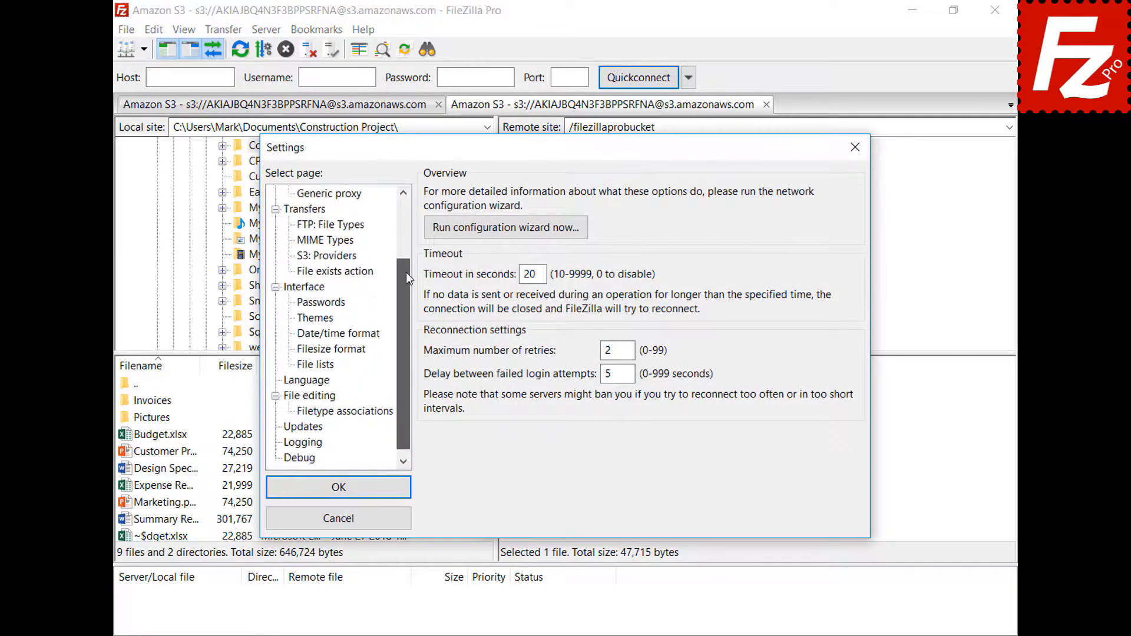
click(292, 398)
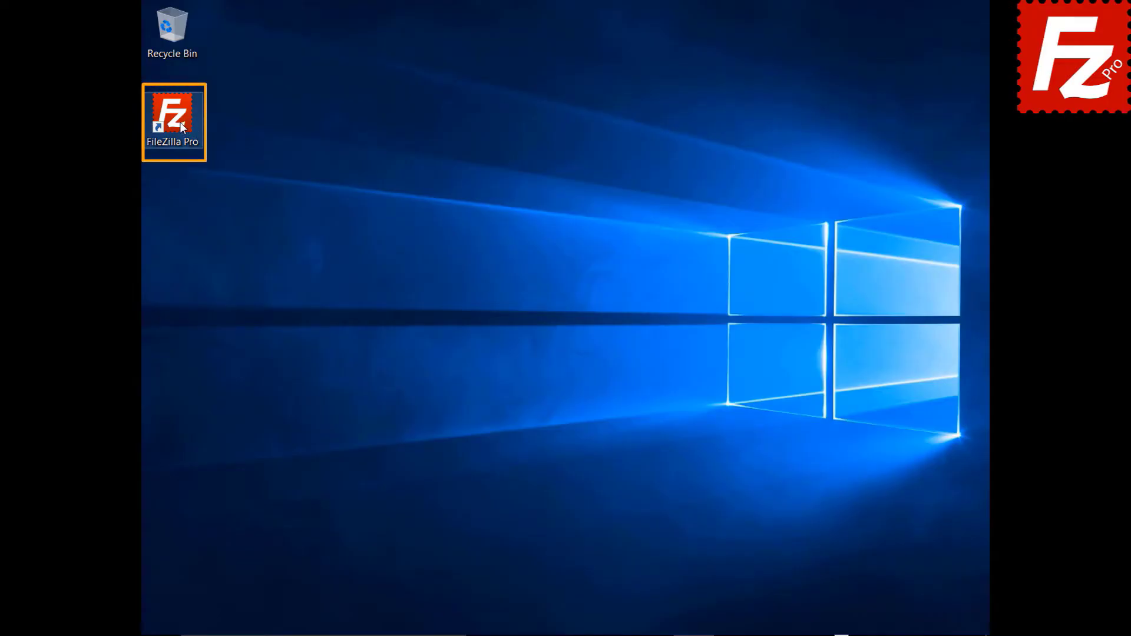
Step: Launch FileZilla Pro, connect to the saved FTP site, and start adding a bookmark
double_click(173, 118)
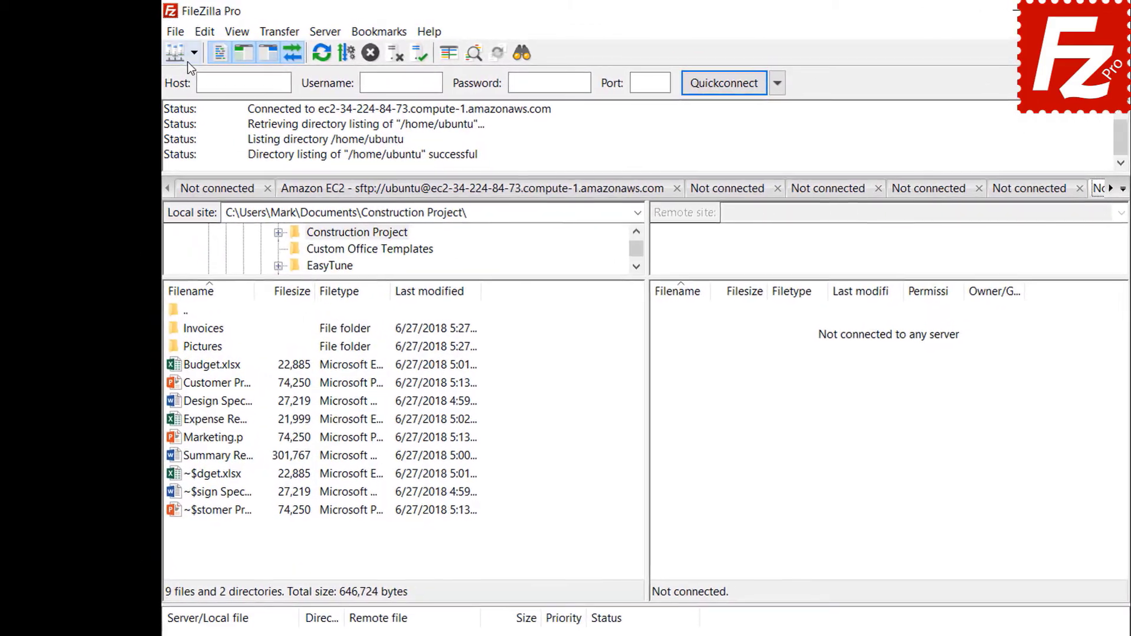
click(170, 46)
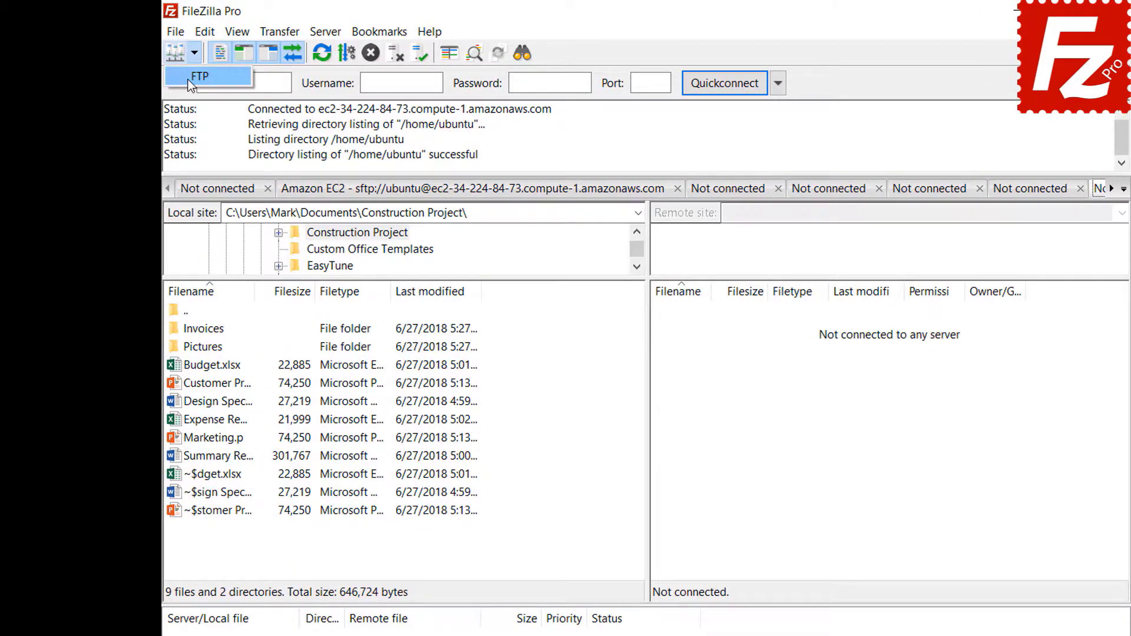
click(191, 83)
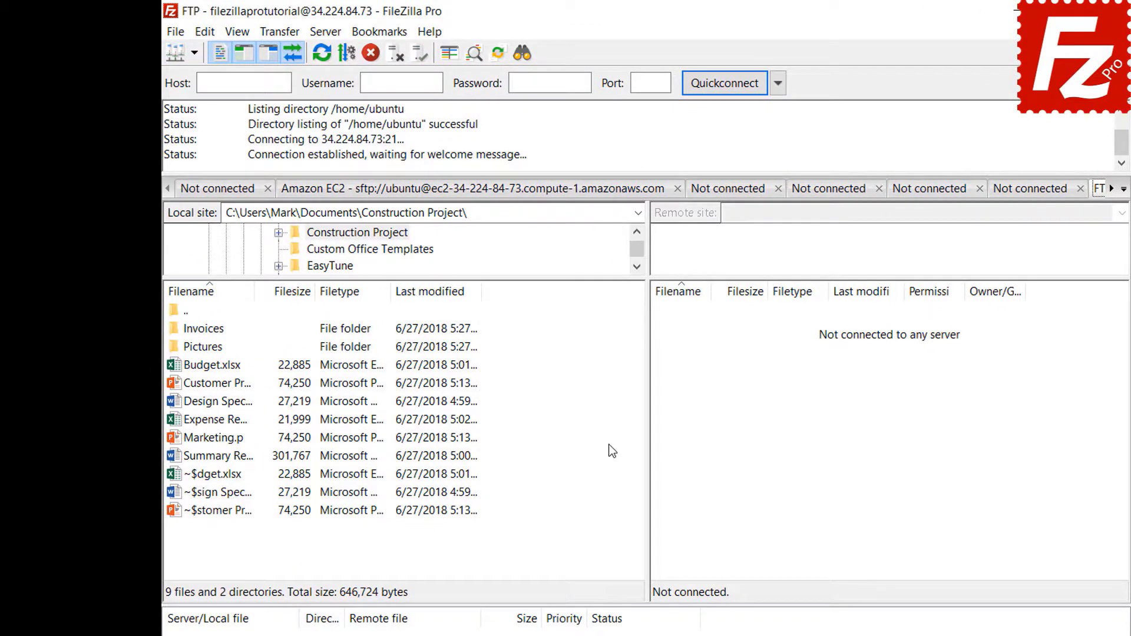
click(381, 35)
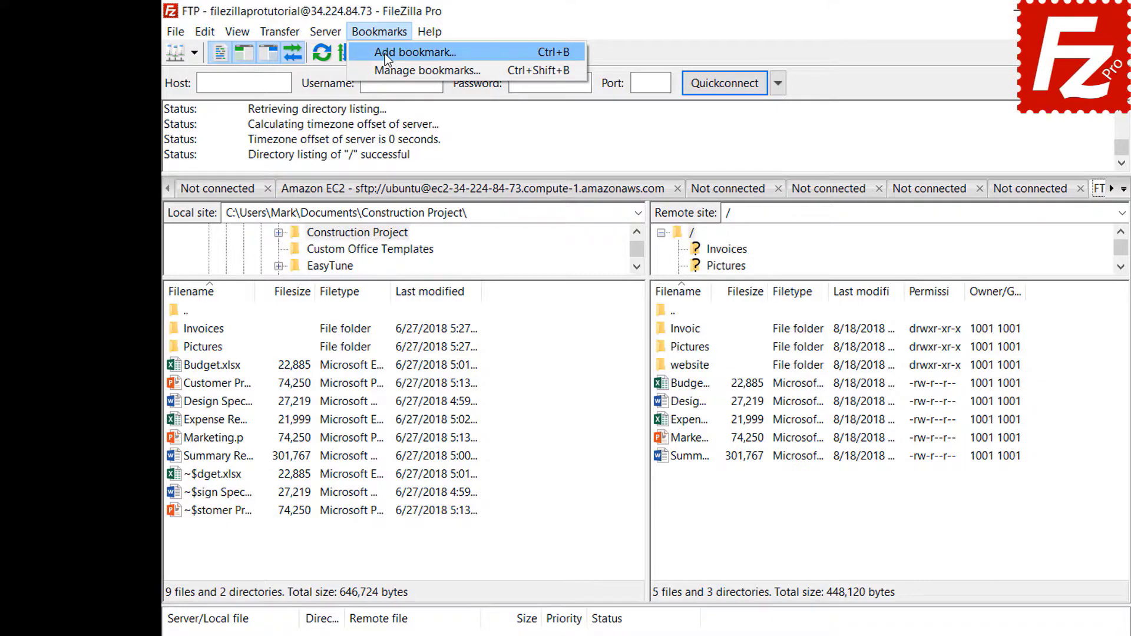
click(383, 55)
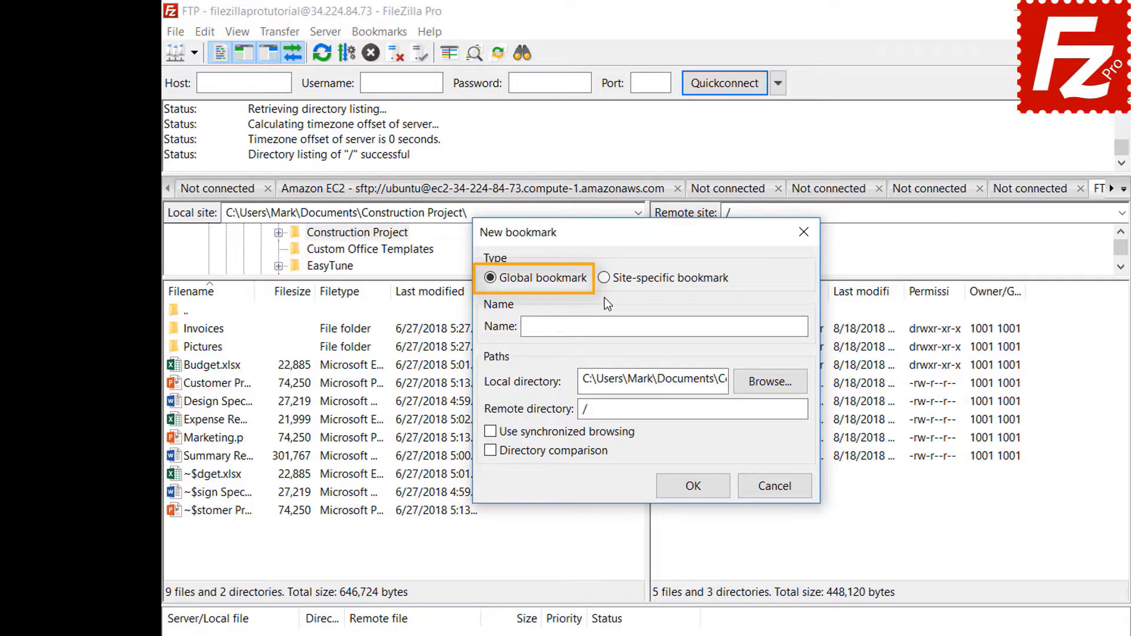
Step: Save site-specific bookmark 'FTP-Pictures' with local Pictures folder and remote directory /Pictures
click(605, 279)
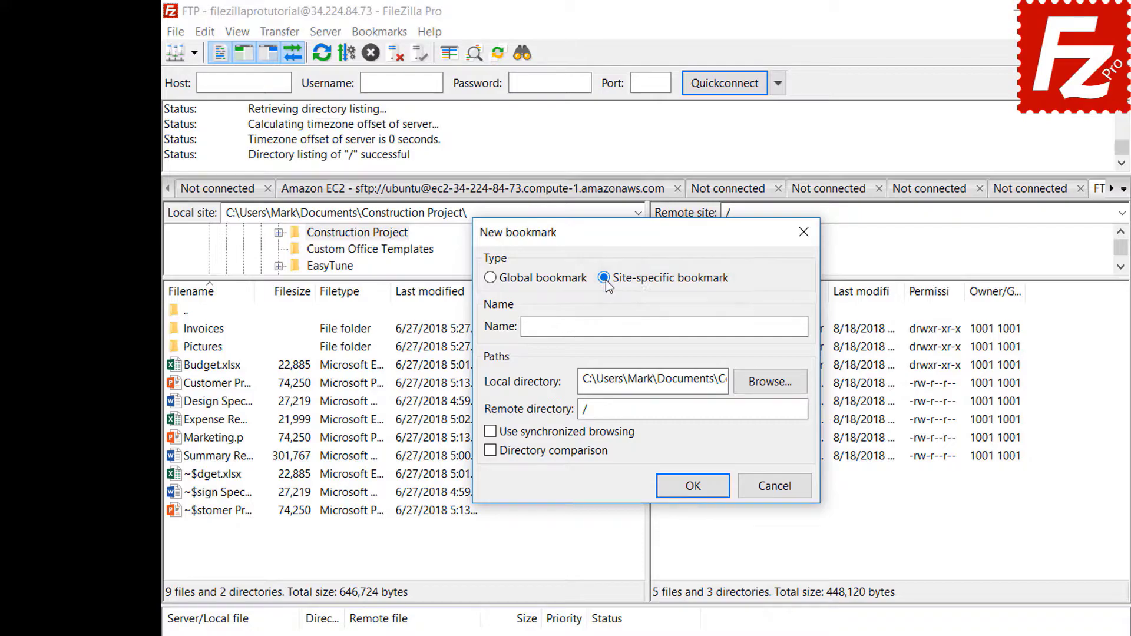
click(748, 325)
text(FTP-Pictures)
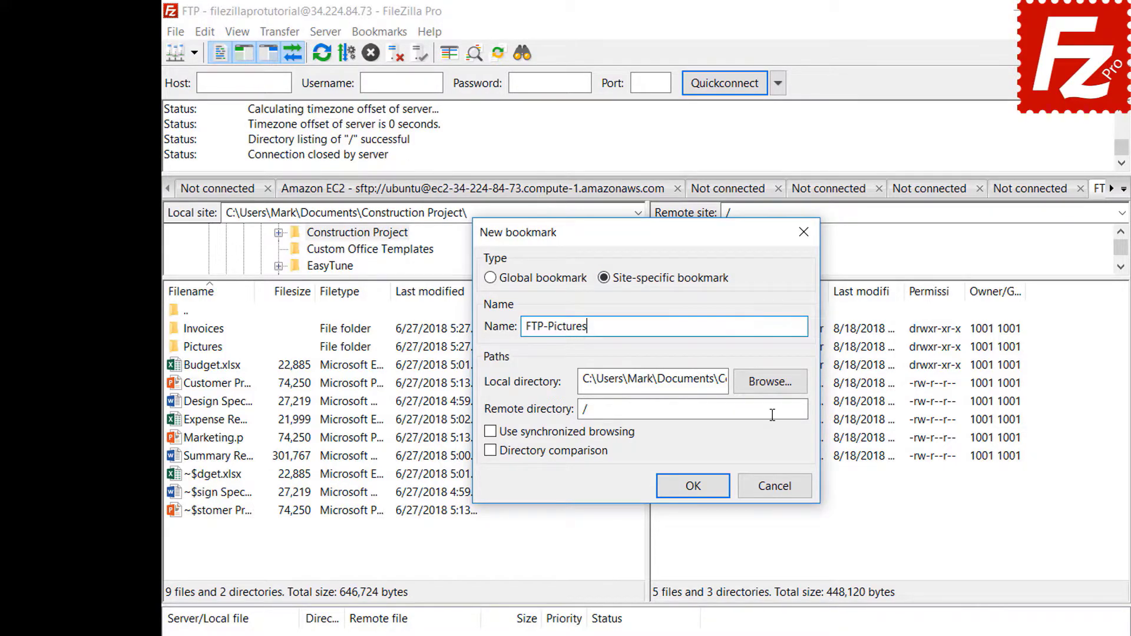
click(769, 382)
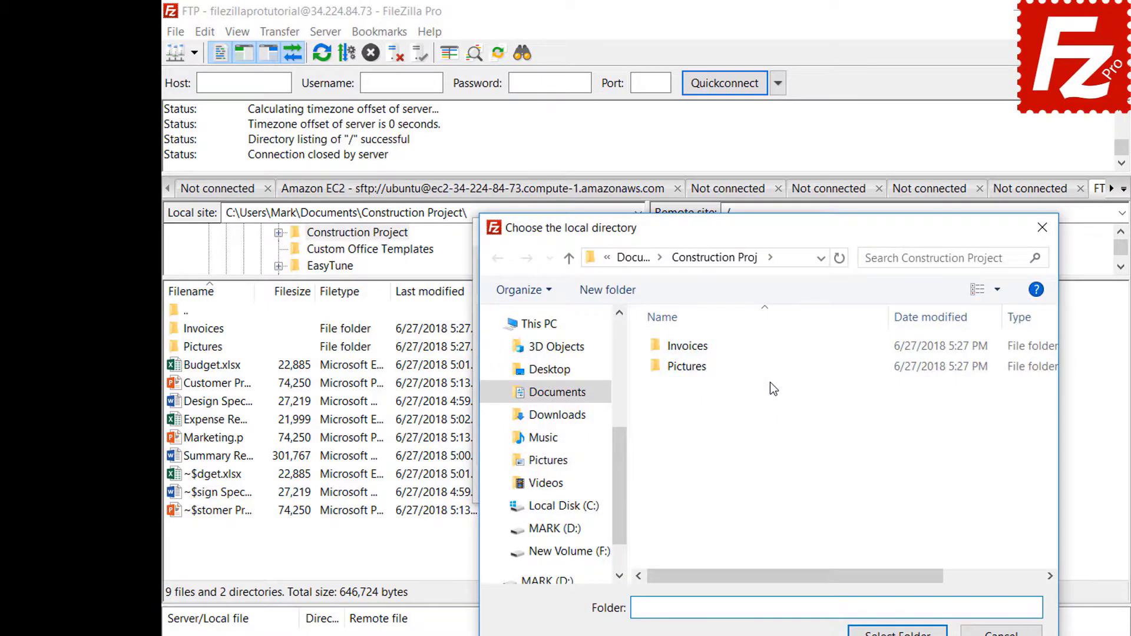
double_click(690, 368)
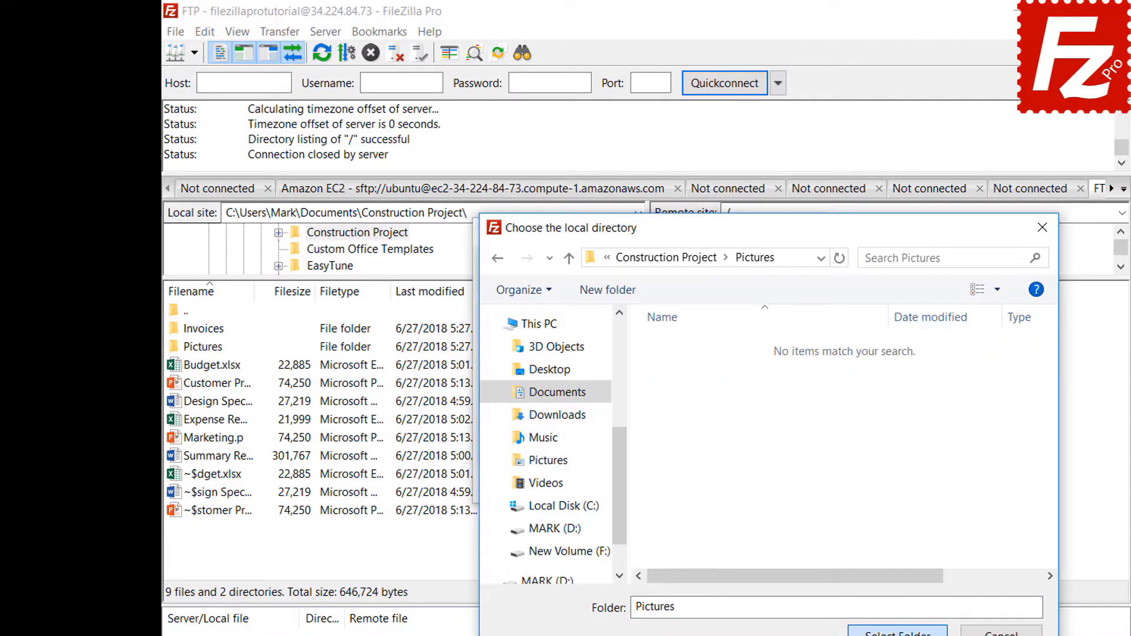
click(897, 632)
click(772, 414)
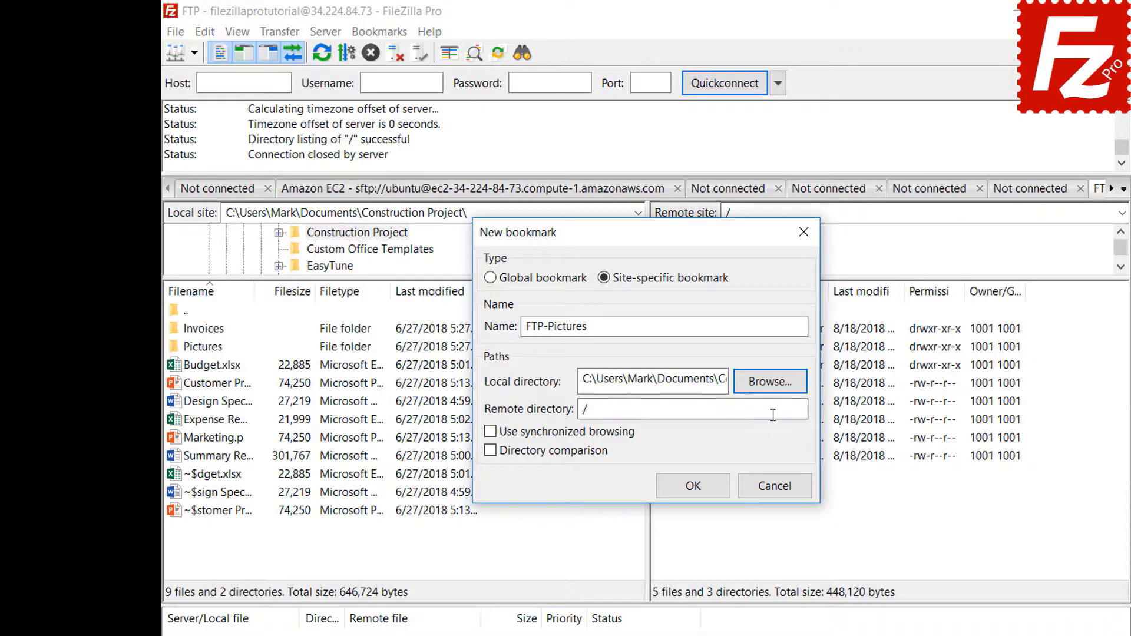
text(Pictures)
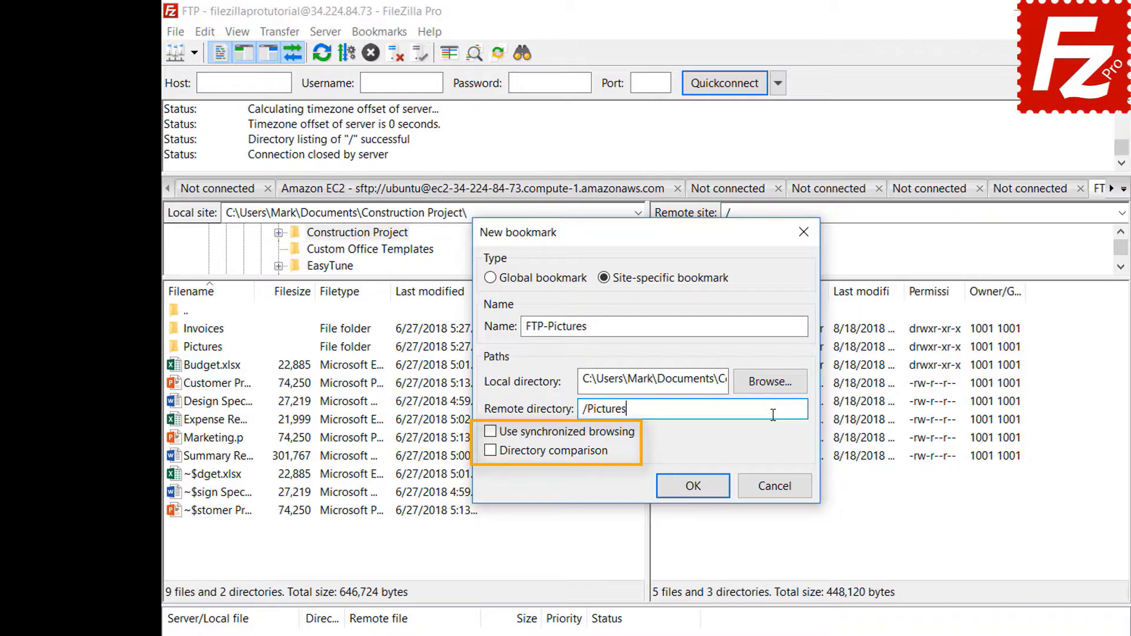
click(701, 488)
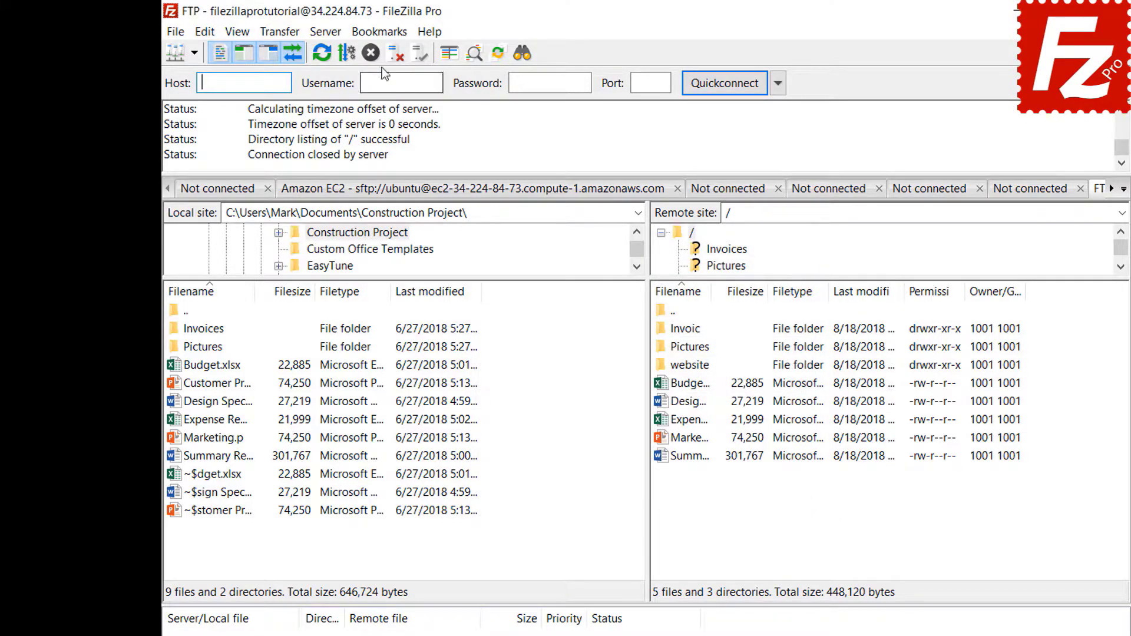
Step: Jump to the FTP-Pictures bookmark, then disconnect from the server
click(381, 33)
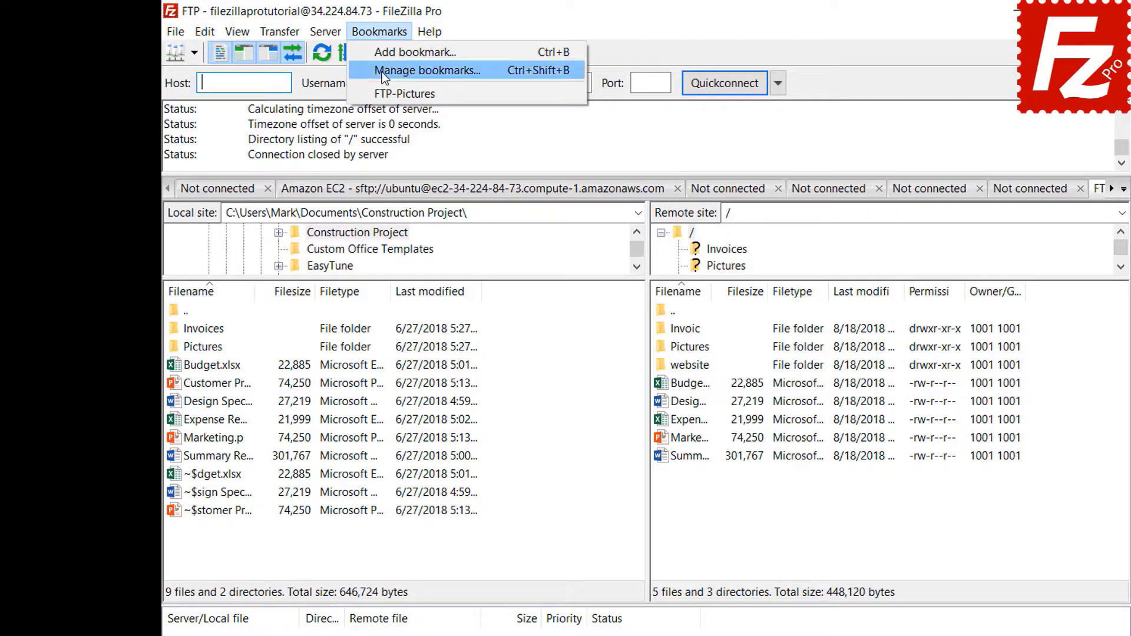
click(381, 93)
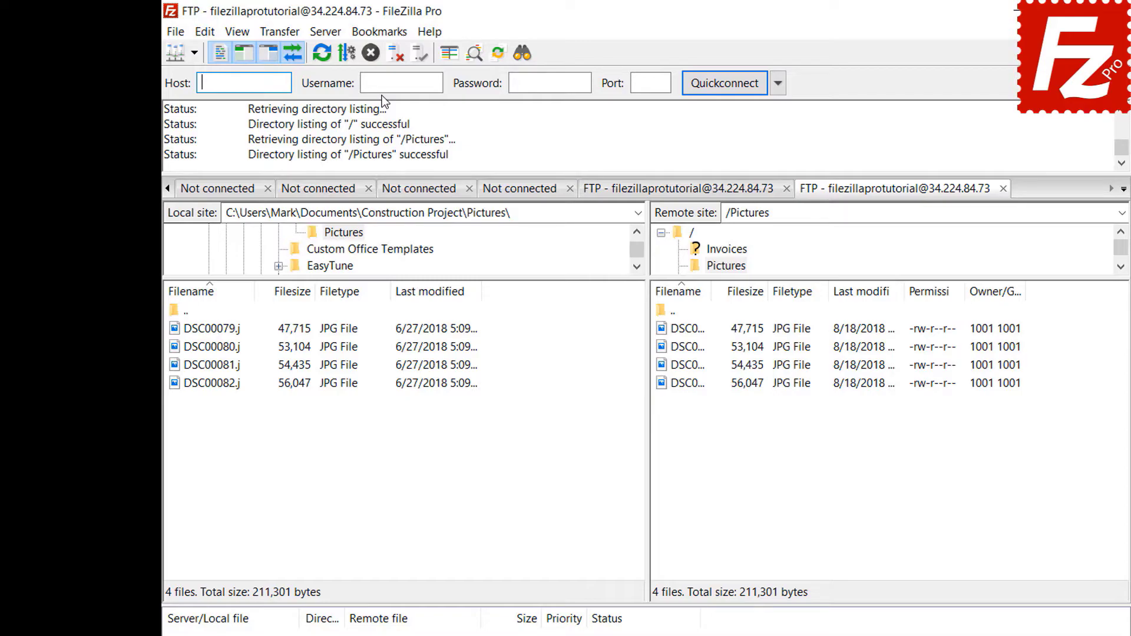
click(394, 56)
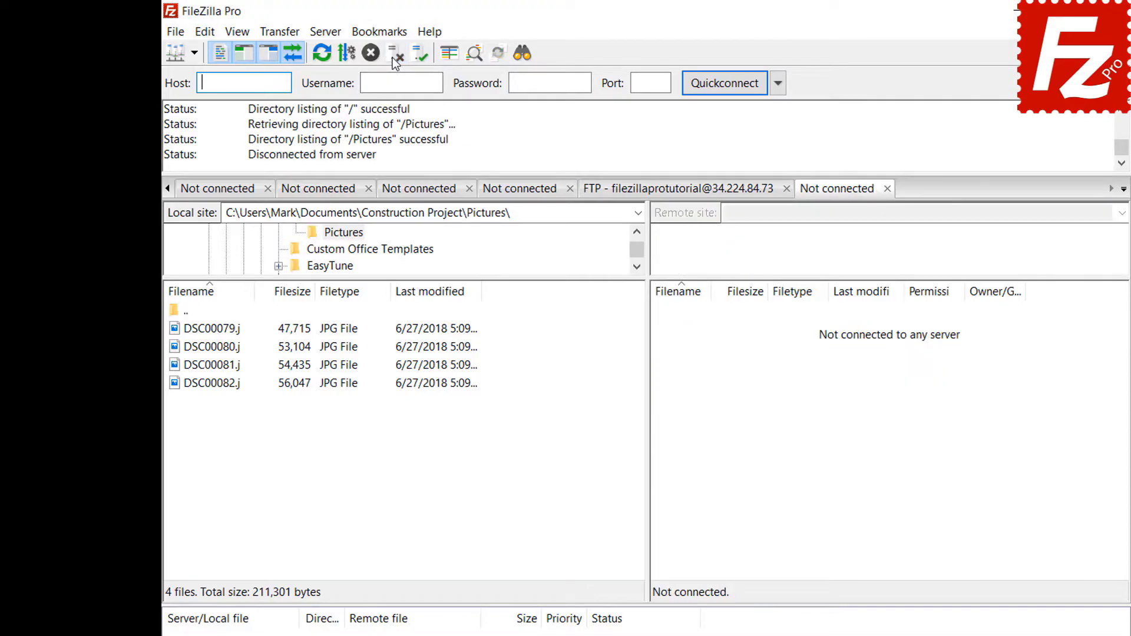
Step: Connect via the FTP-Pictures entry in Site Manager to open both Pictures folders
click(176, 33)
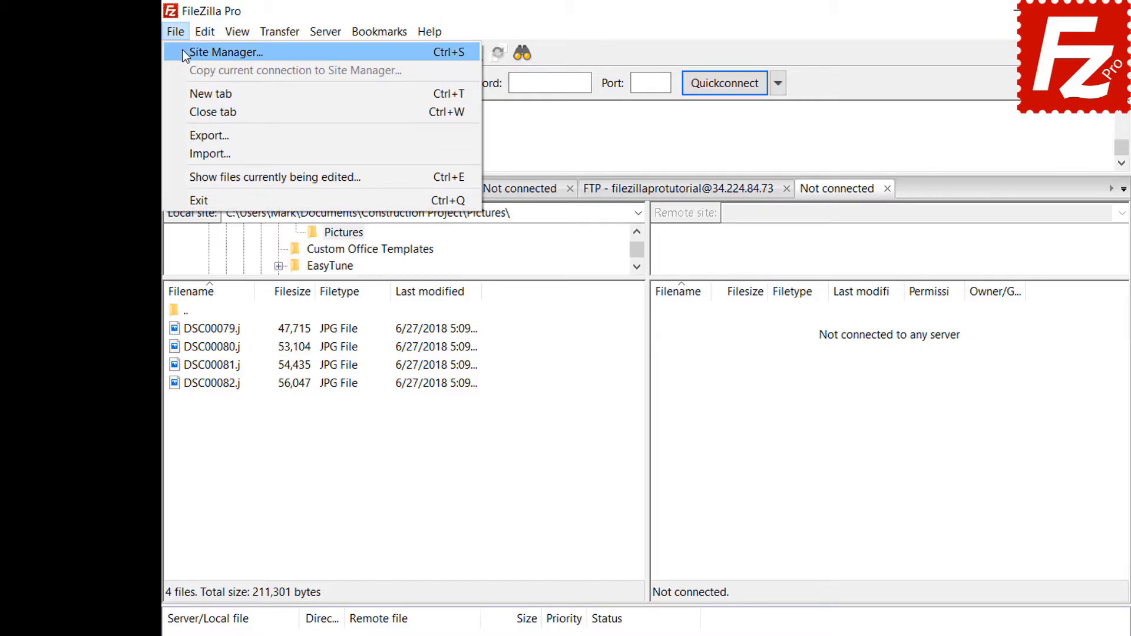
click(185, 53)
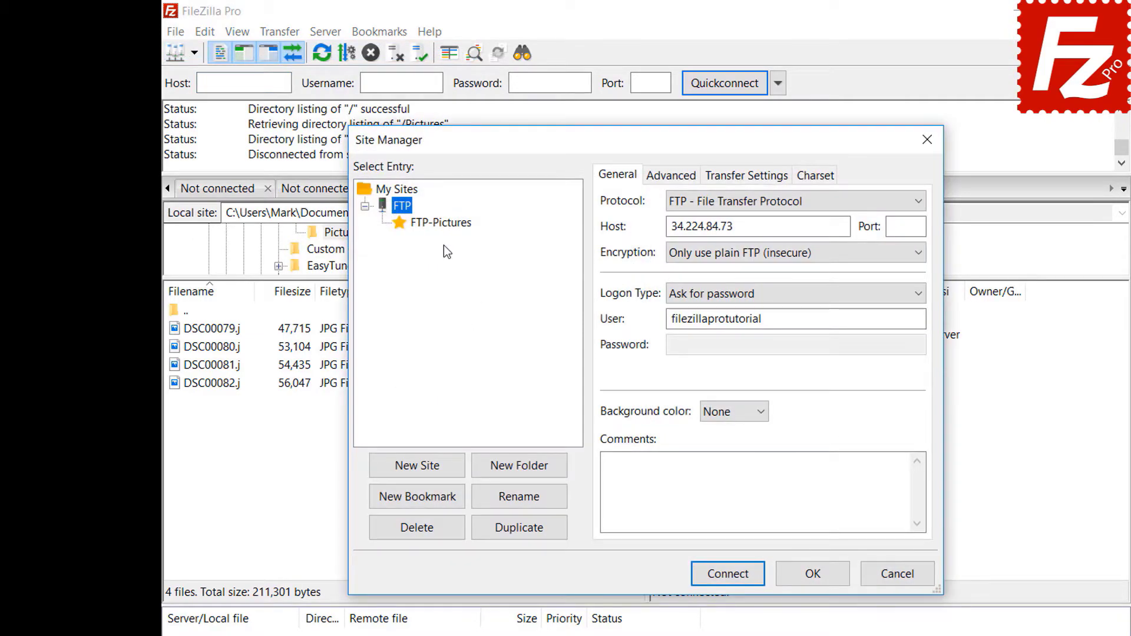
click(443, 226)
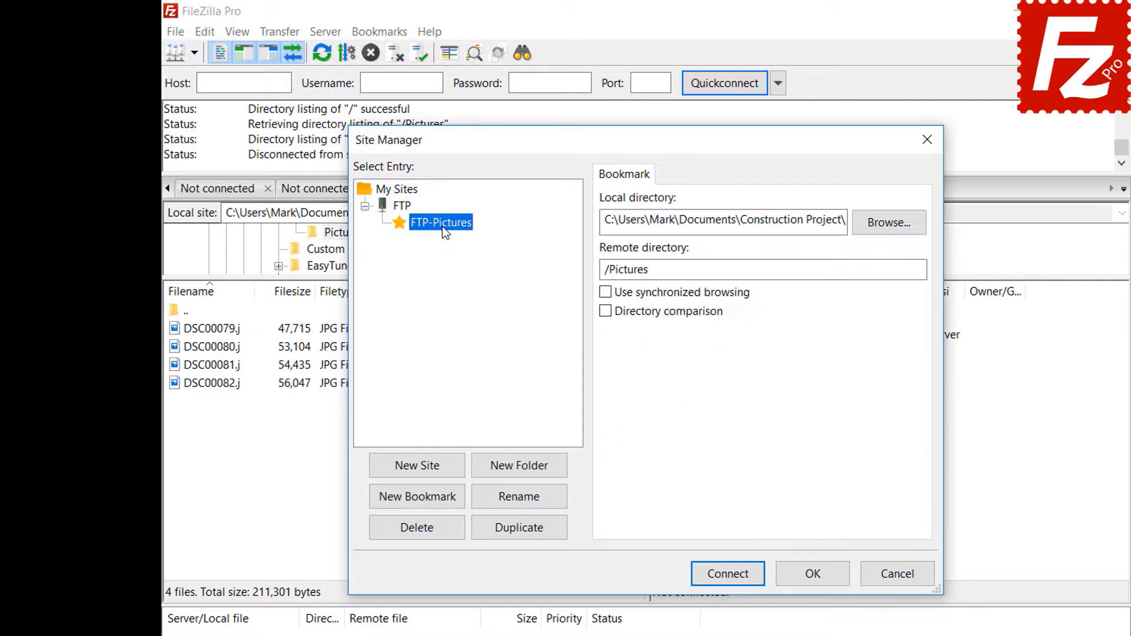
click(736, 580)
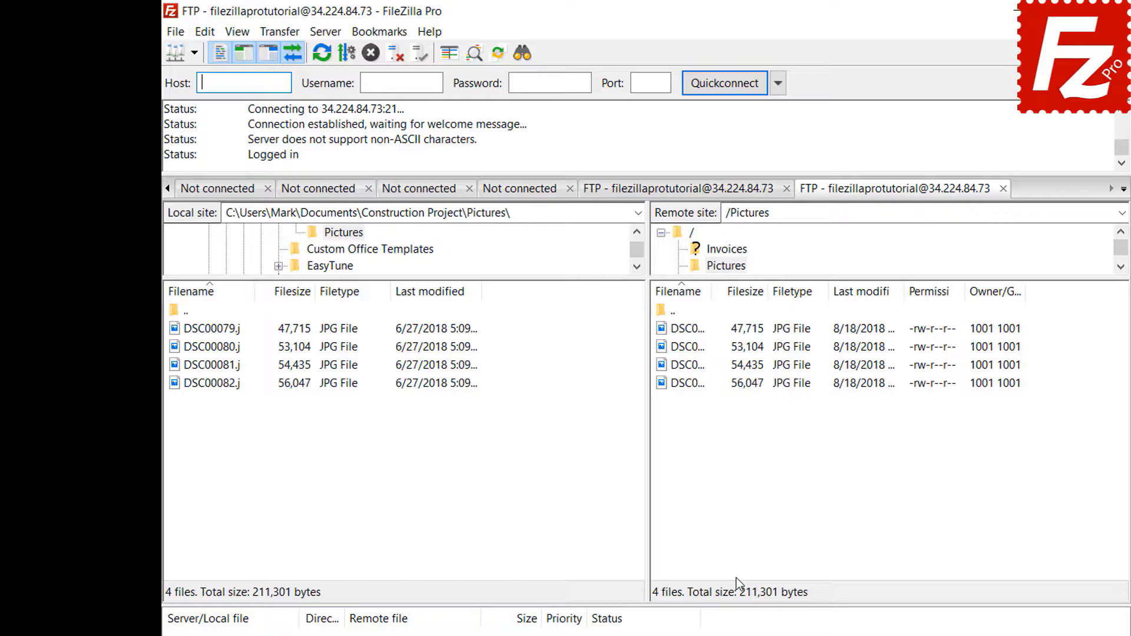
click(379, 31)
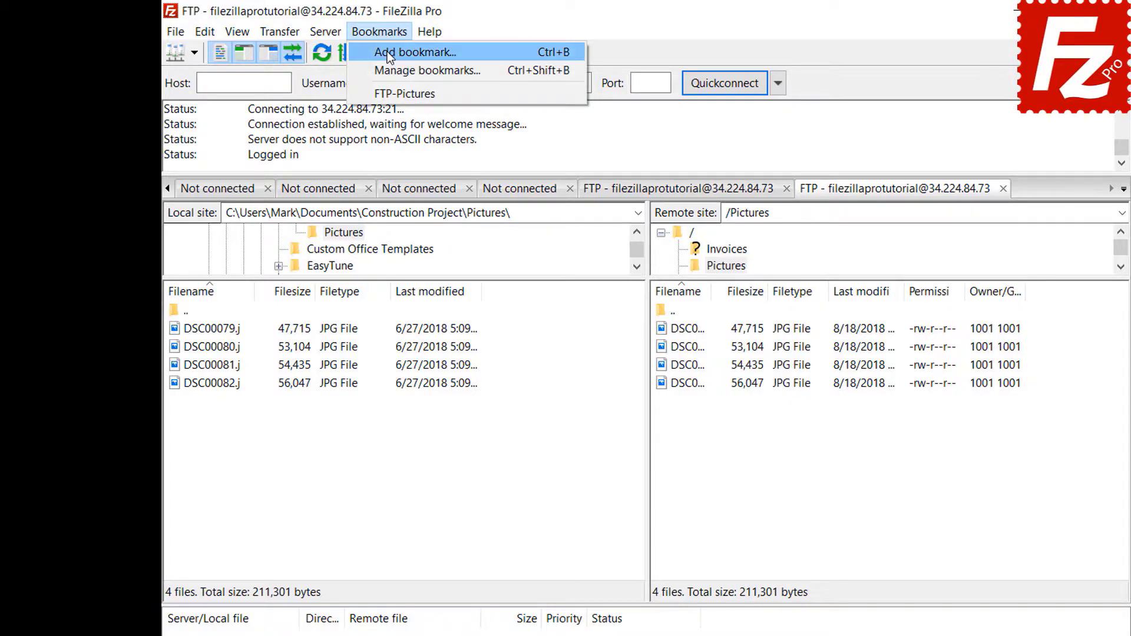
Step: Show the FTP-Pictures bookmark's saved local and remote directories in the Bookmark Manager
click(388, 63)
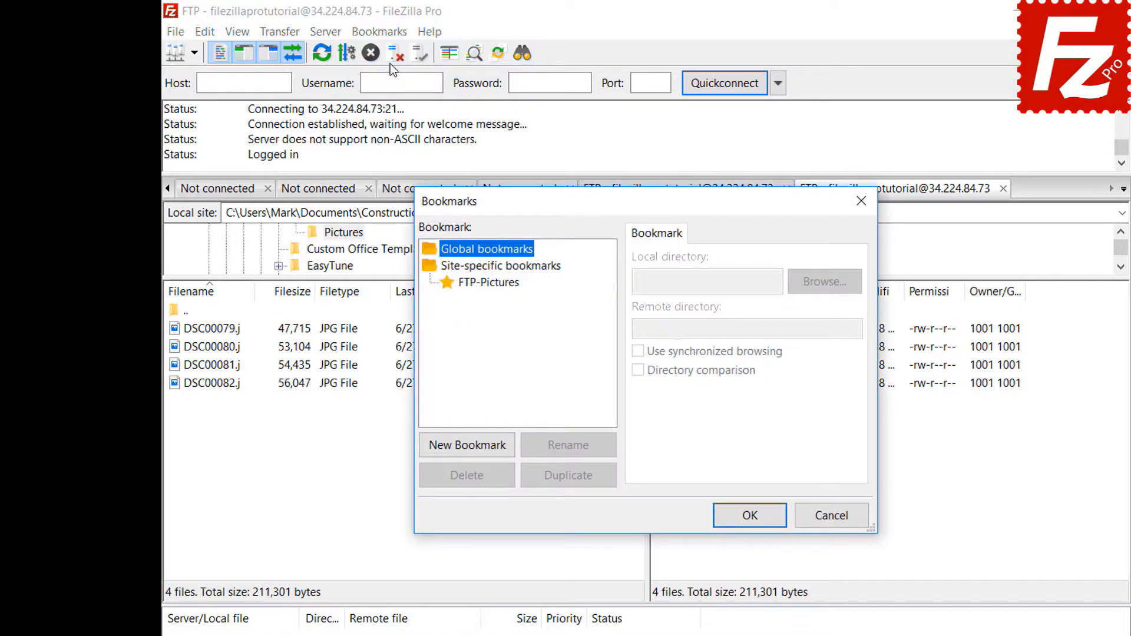
click(494, 283)
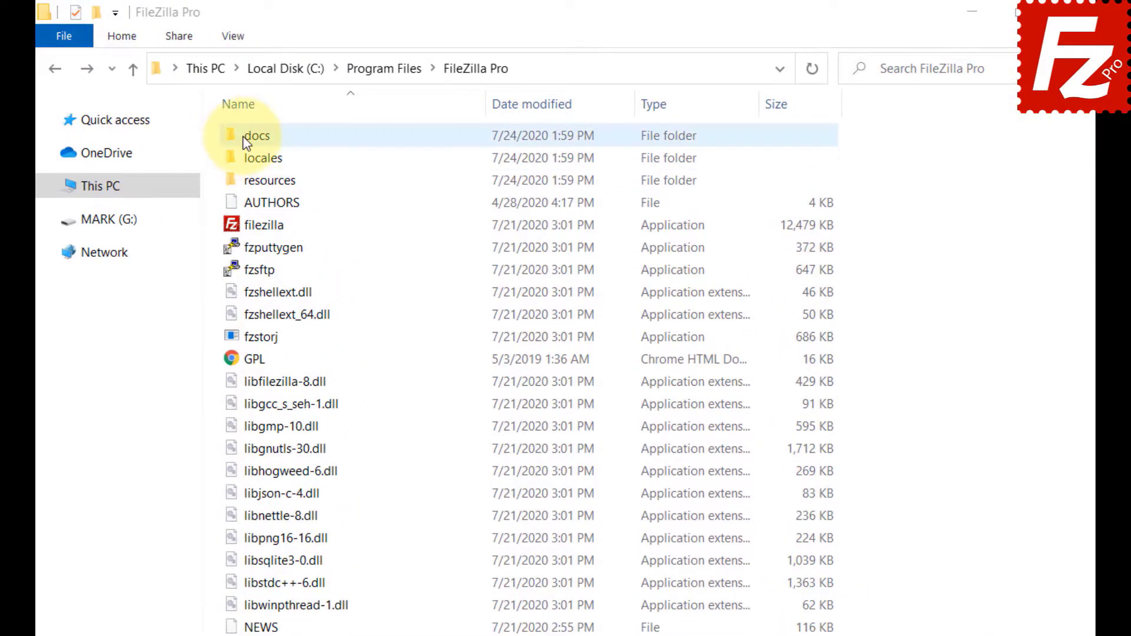
Step: Open the sample fzdefaults.xml from the FileZilla Pro docs folder
double_click(242, 136)
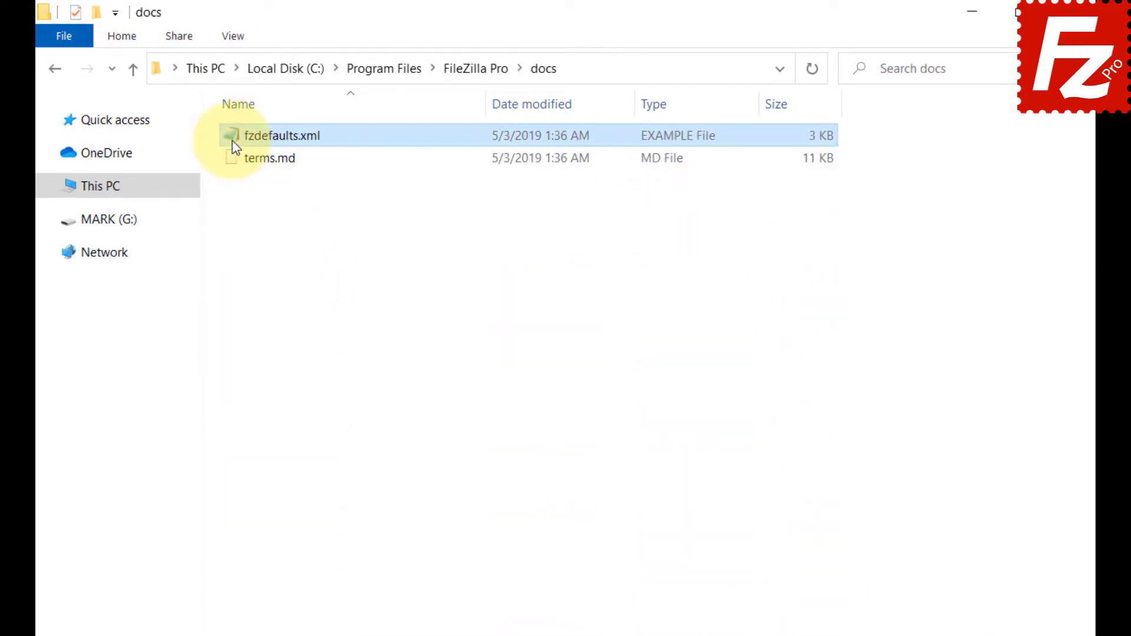
double_click(232, 140)
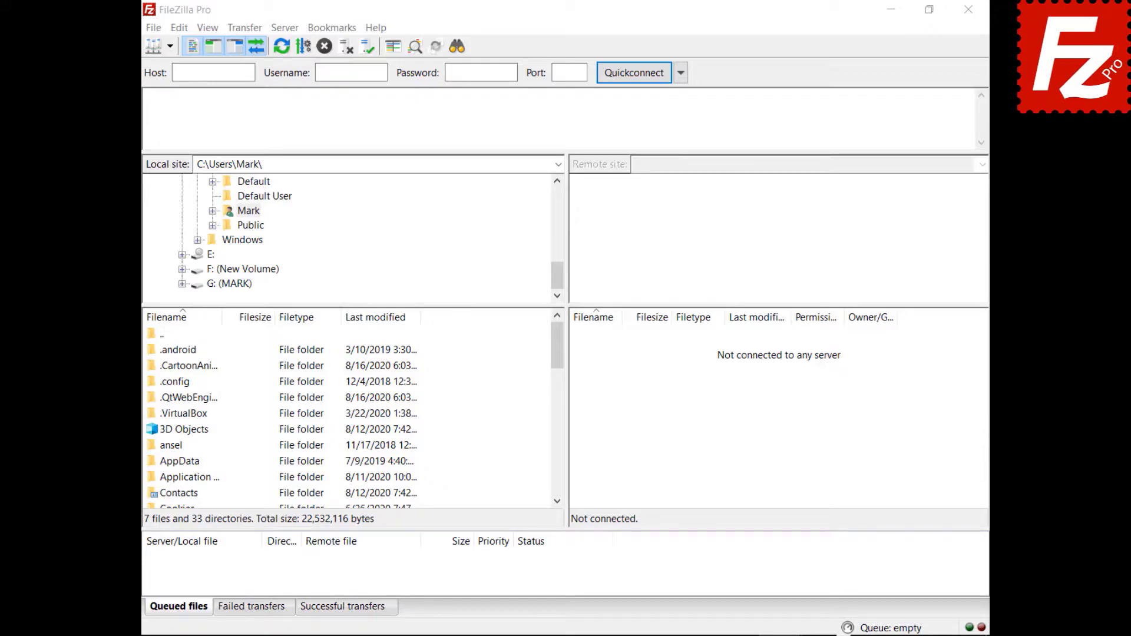
Step: Export both Site Manager entries and settings, saving them as fzdefaults.xml
click(154, 27)
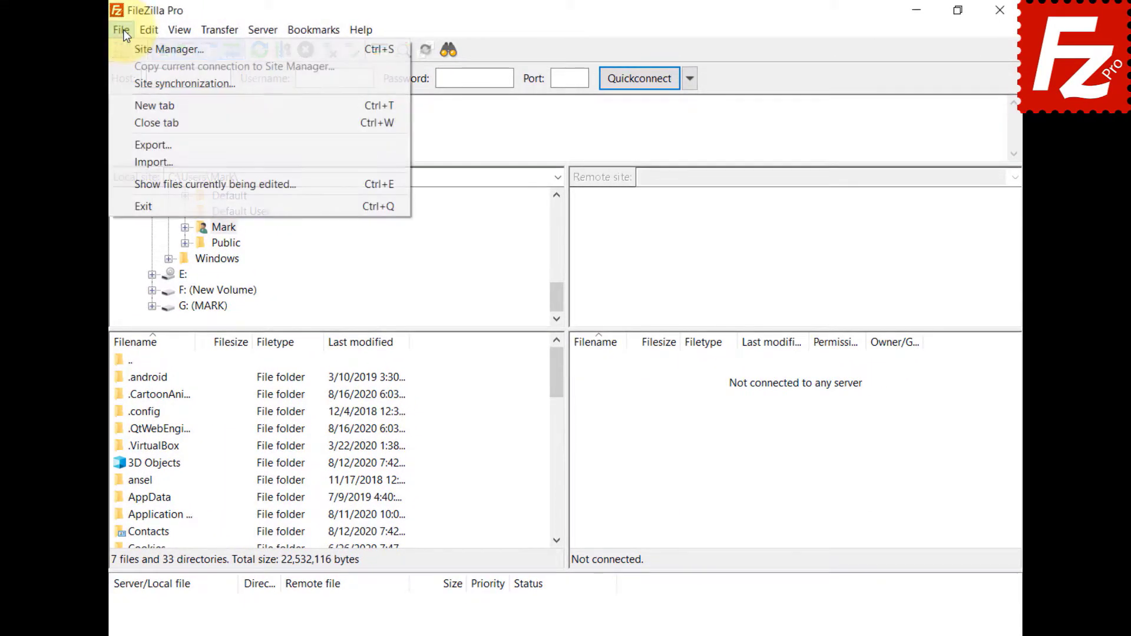
click(133, 144)
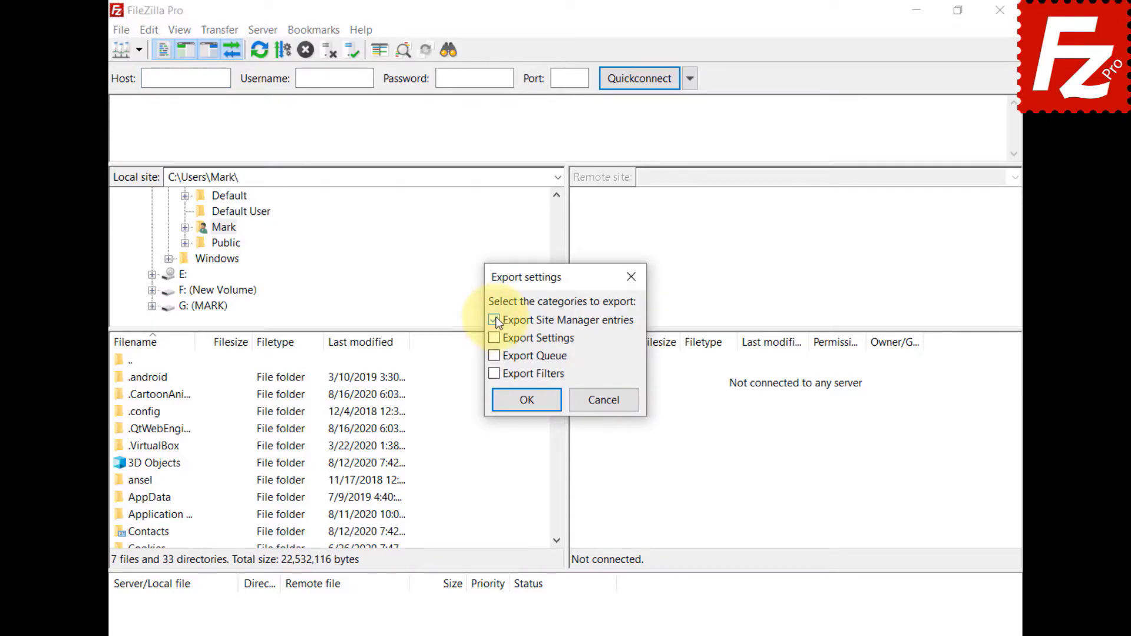
click(496, 339)
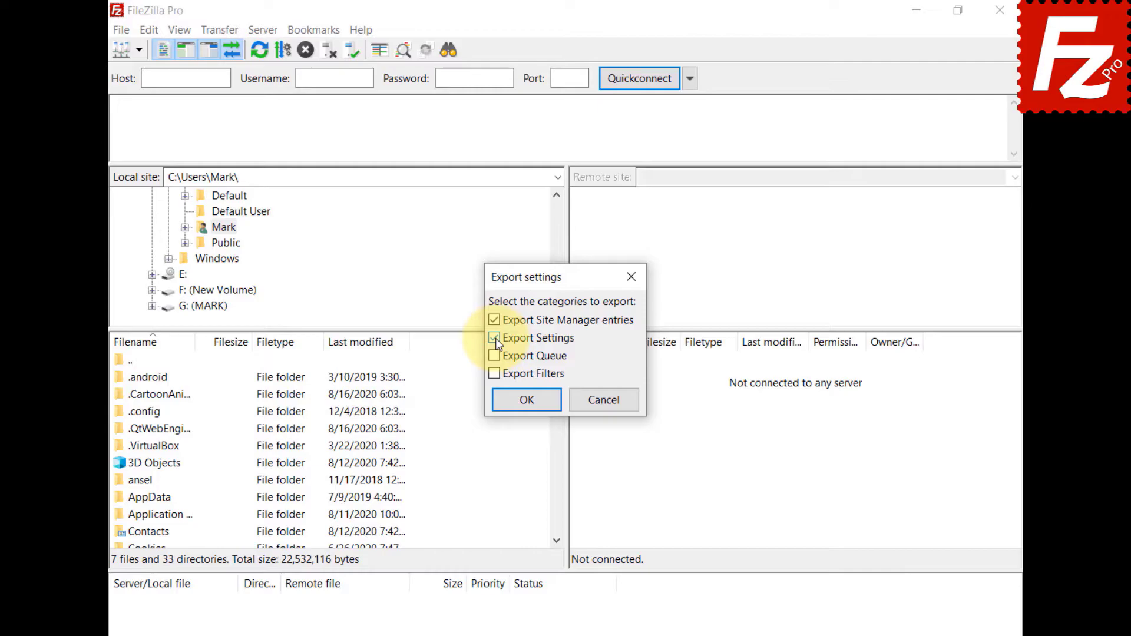
click(530, 405)
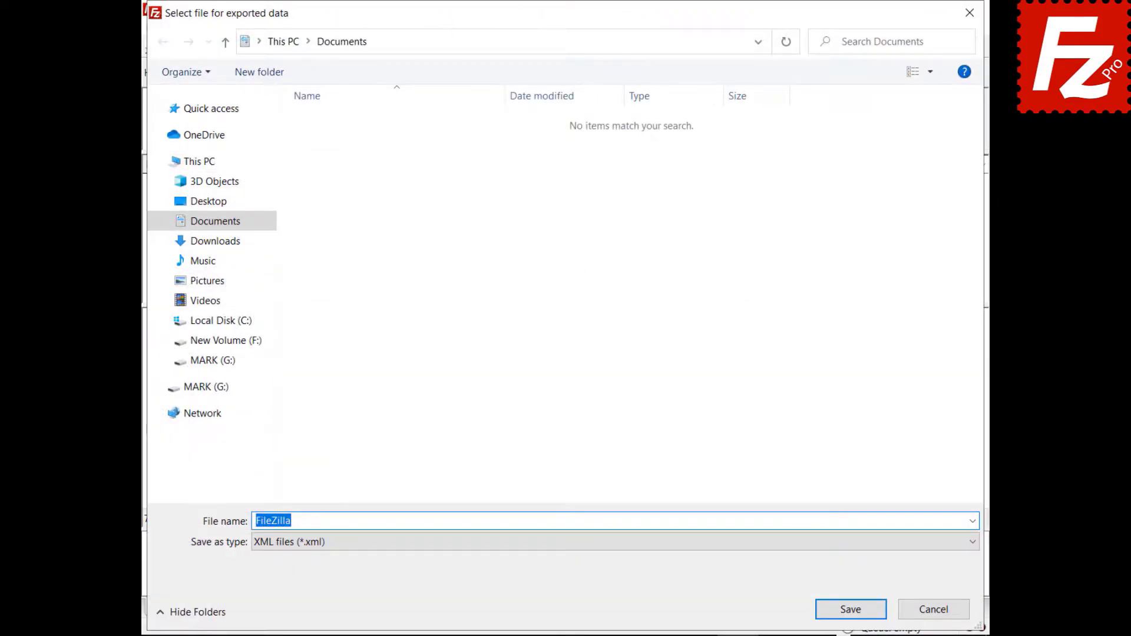
text(fzdefaults.xm)
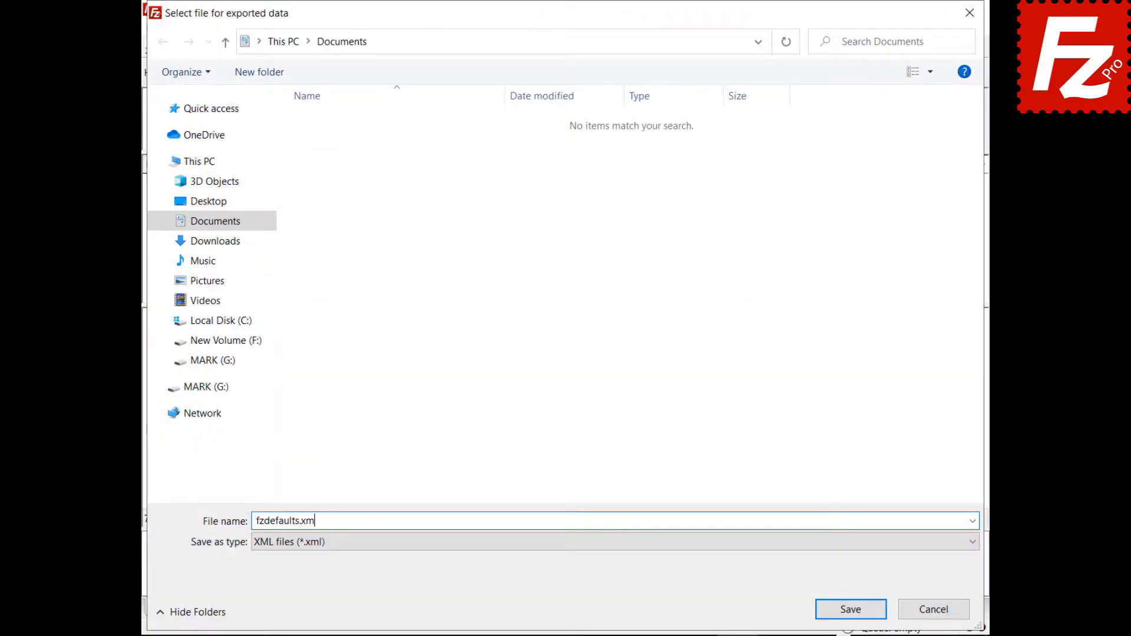
text(l)
click(850, 613)
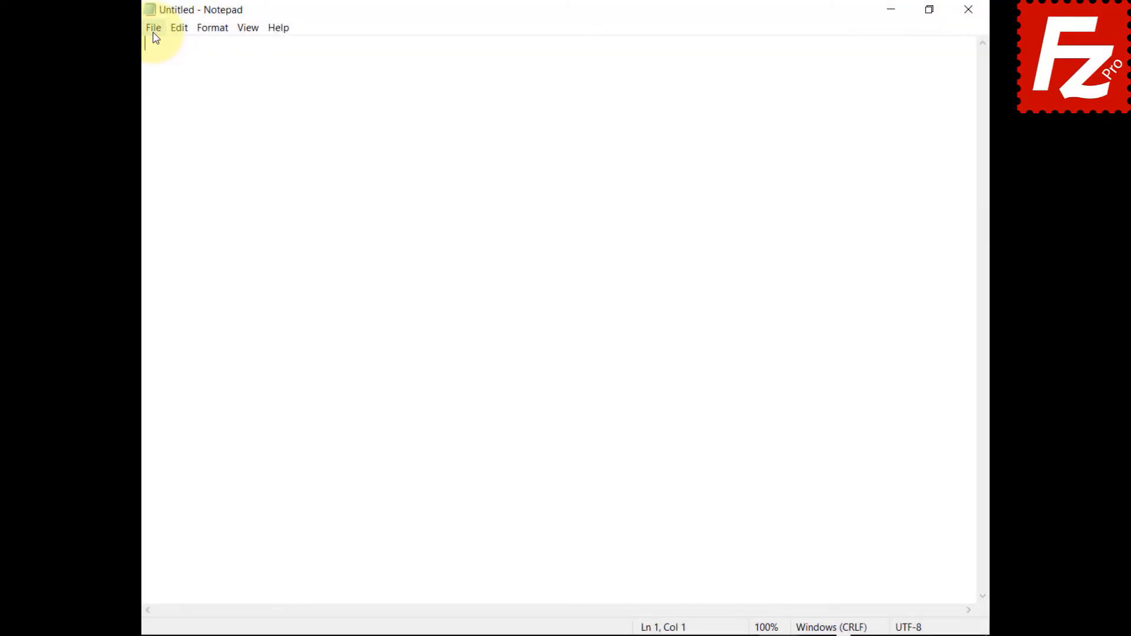
Step: Load the exported fzdefaults file from Documents into Notepad to read its XML
click(153, 30)
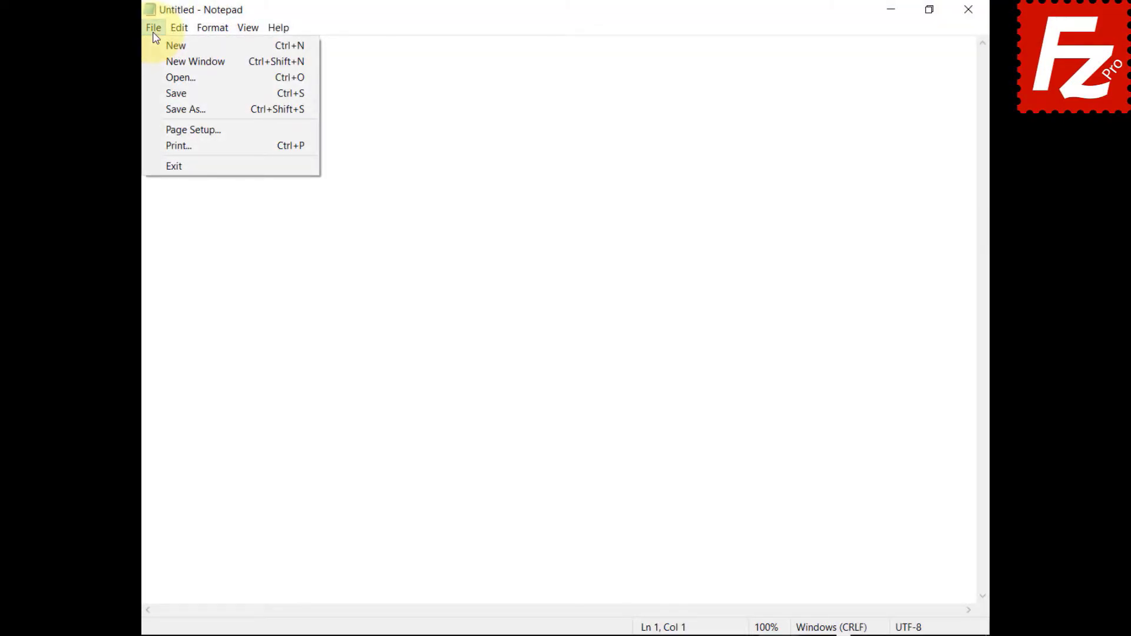
click(171, 77)
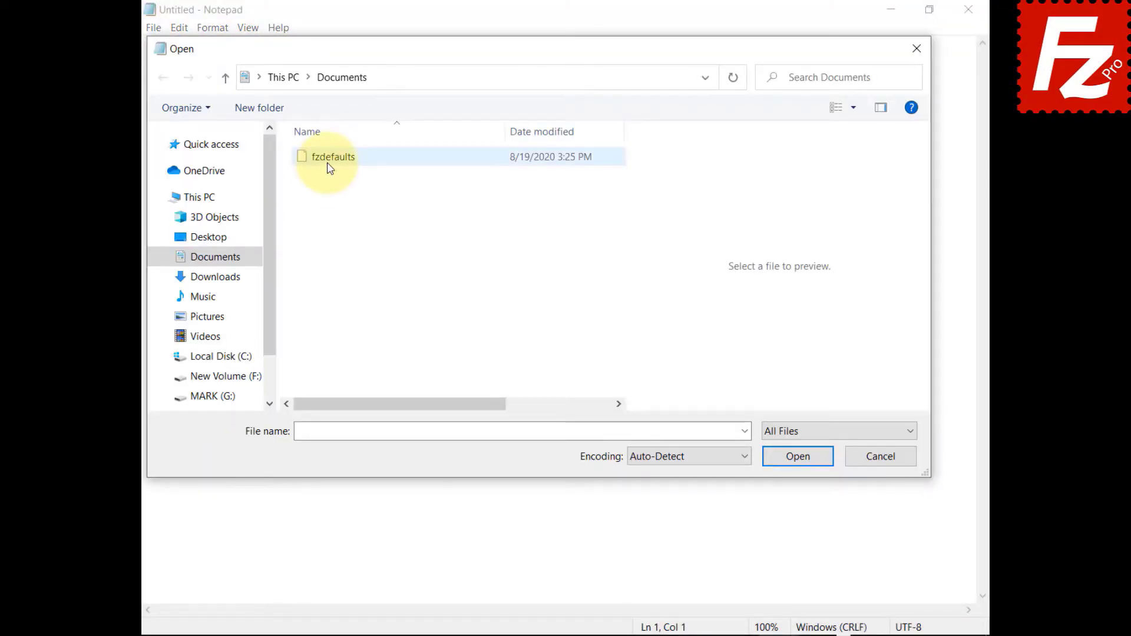
click(330, 158)
click(798, 458)
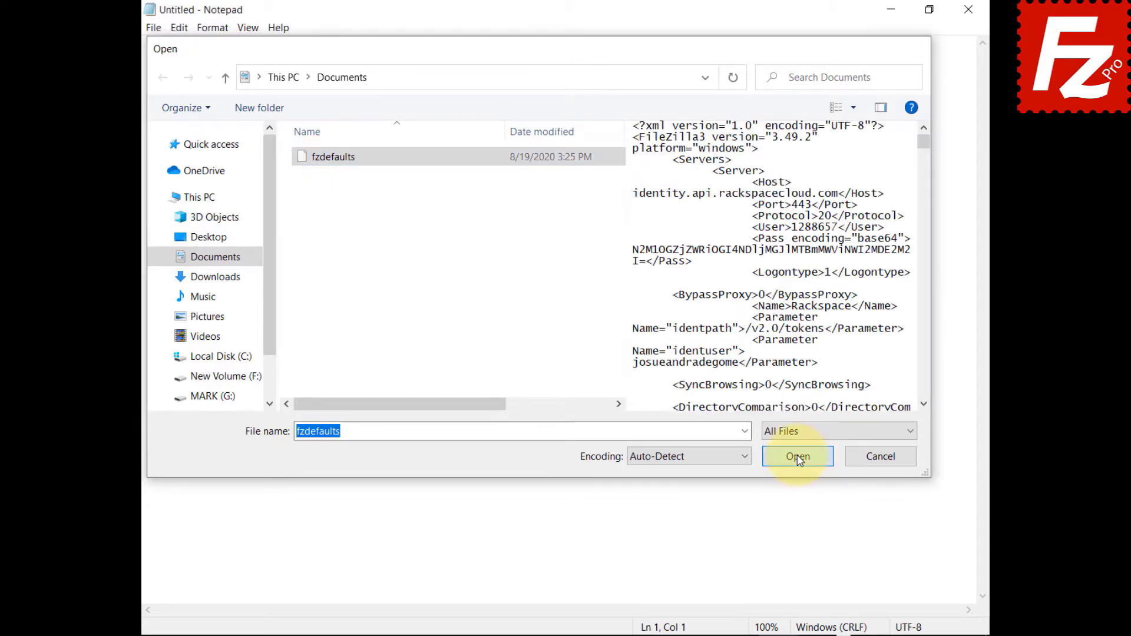
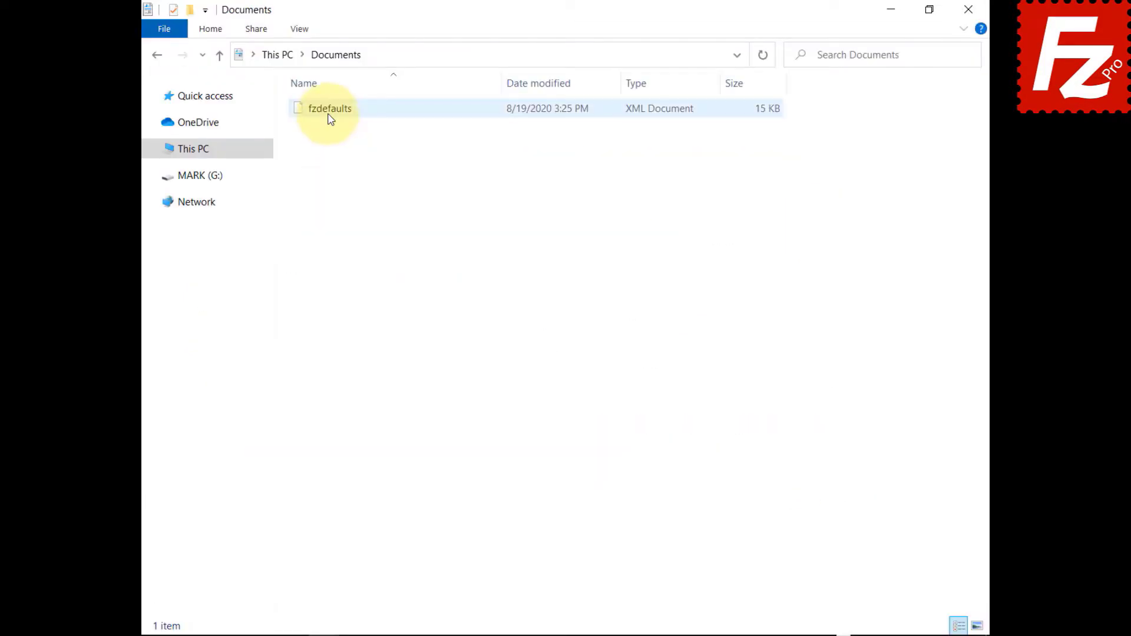
Step: Copy fzdefaults from Documents into %ProgramFiles%\FileZilla Pro, approving the administrator prompt
right_click(329, 119)
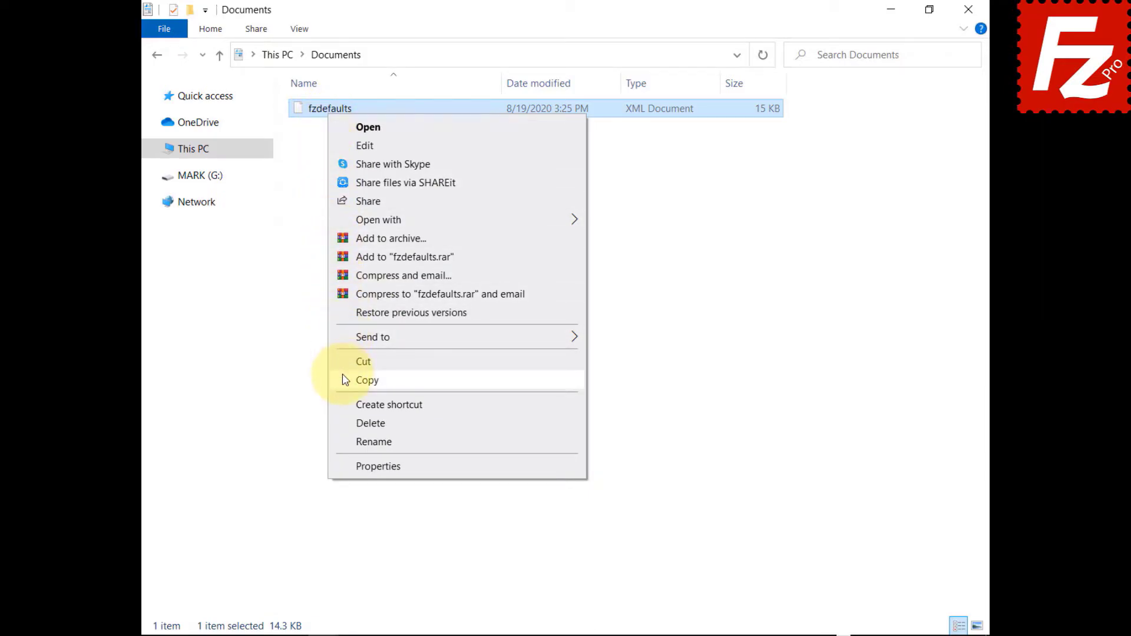
click(345, 380)
click(694, 56)
text(%ProgramFiles%\F)
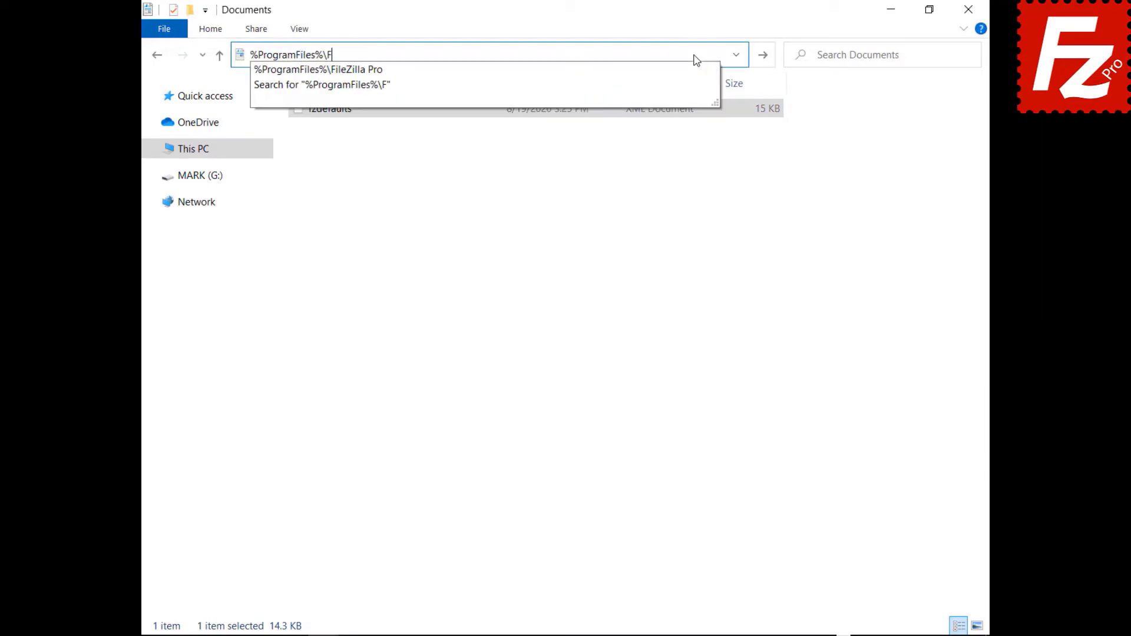
text(ileZilla Pro)
key(Return)
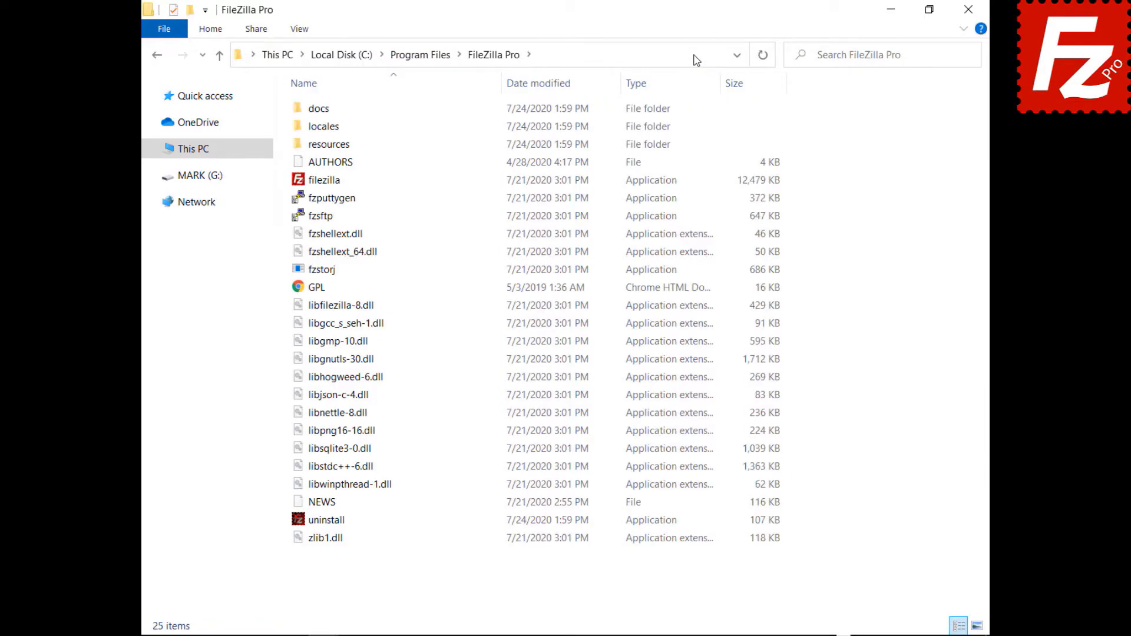
right_click(434, 573)
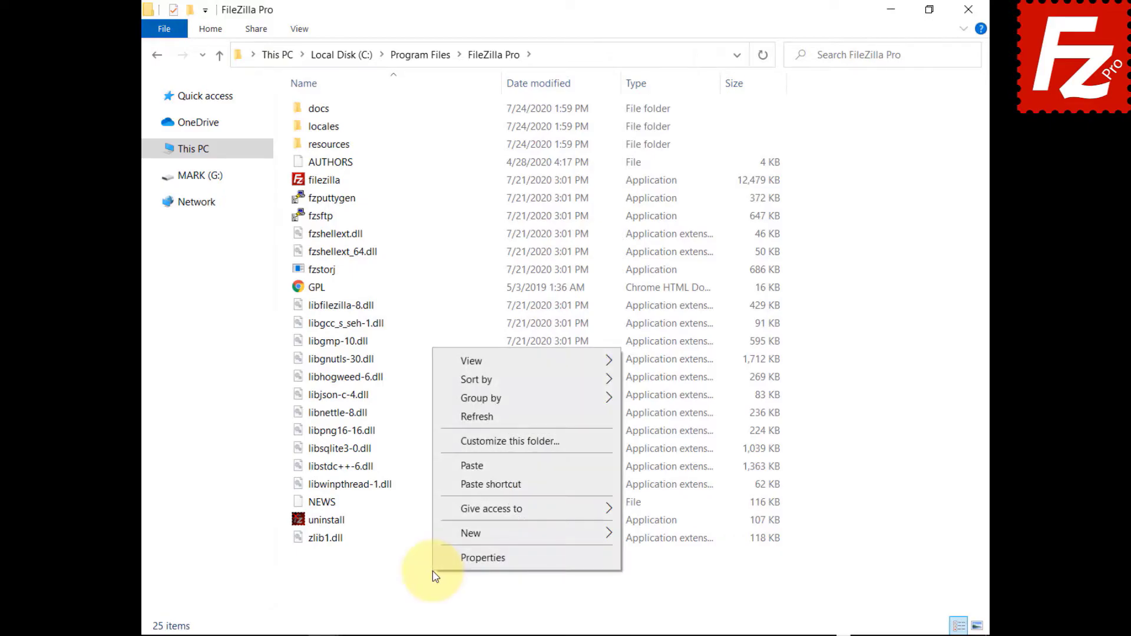
click(435, 463)
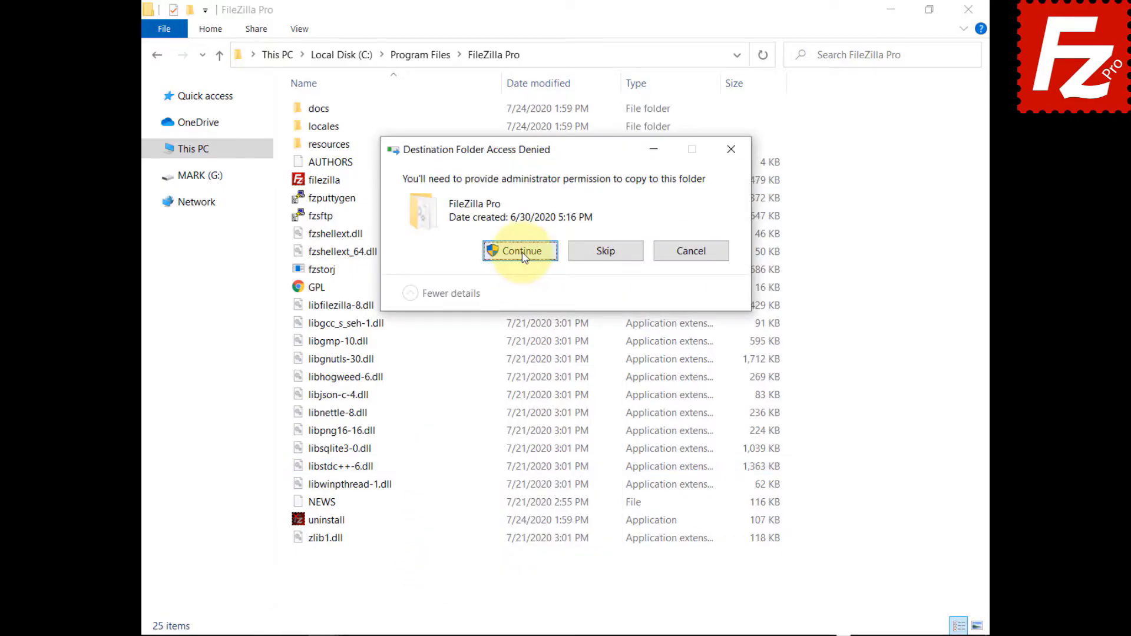
click(522, 252)
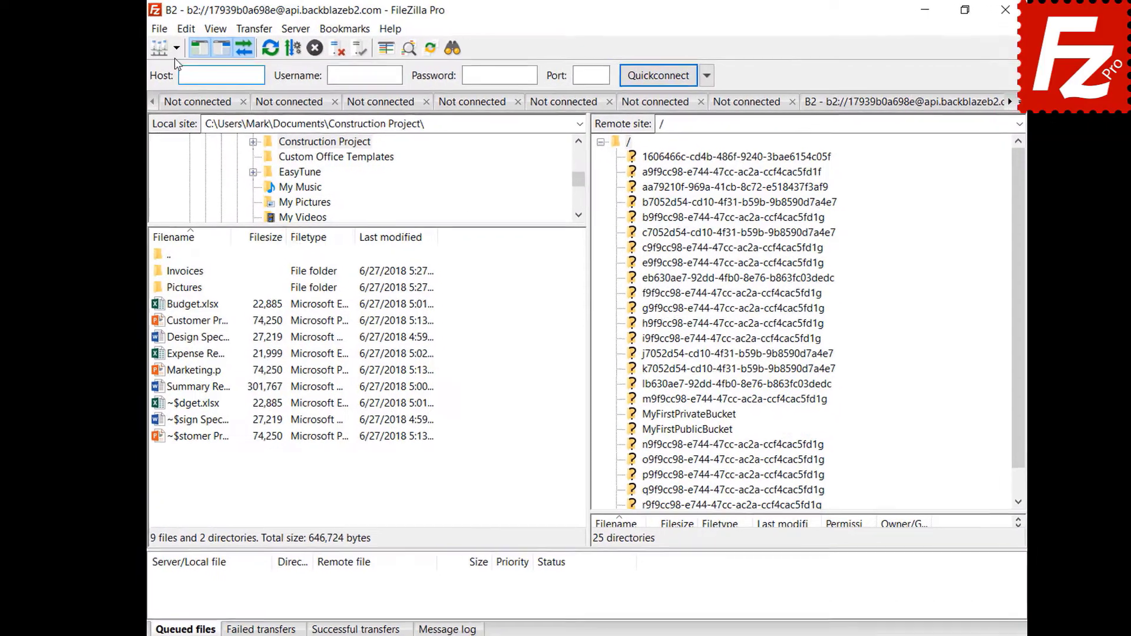
Step: Connect to the saved Amazon S3 site, then bring up the Interface settings' layout choices
click(185, 50)
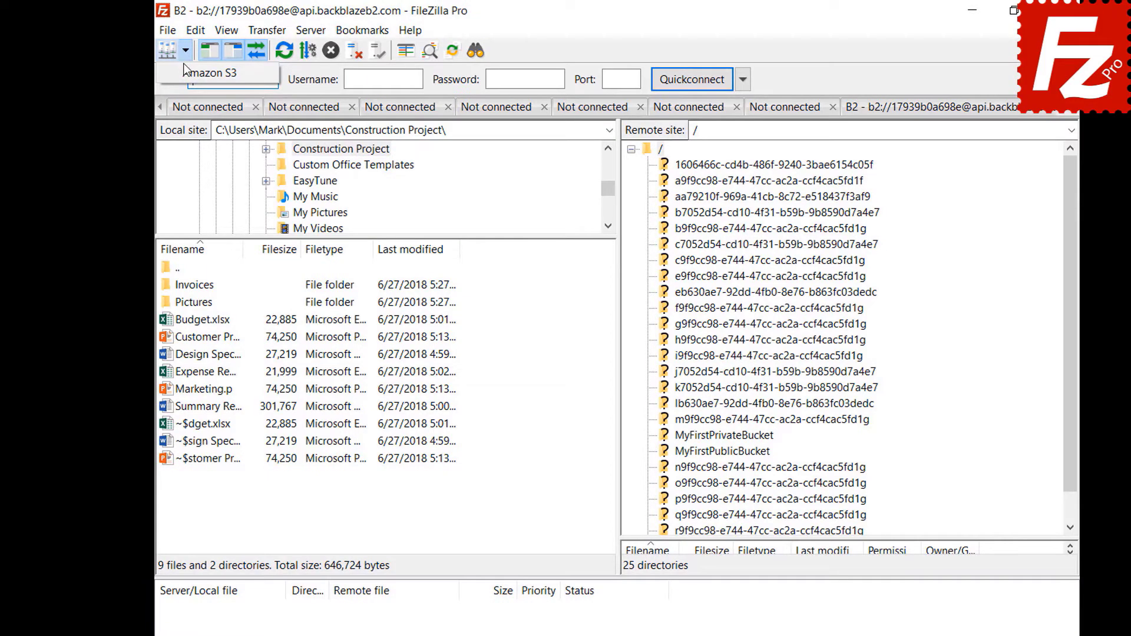
click(210, 73)
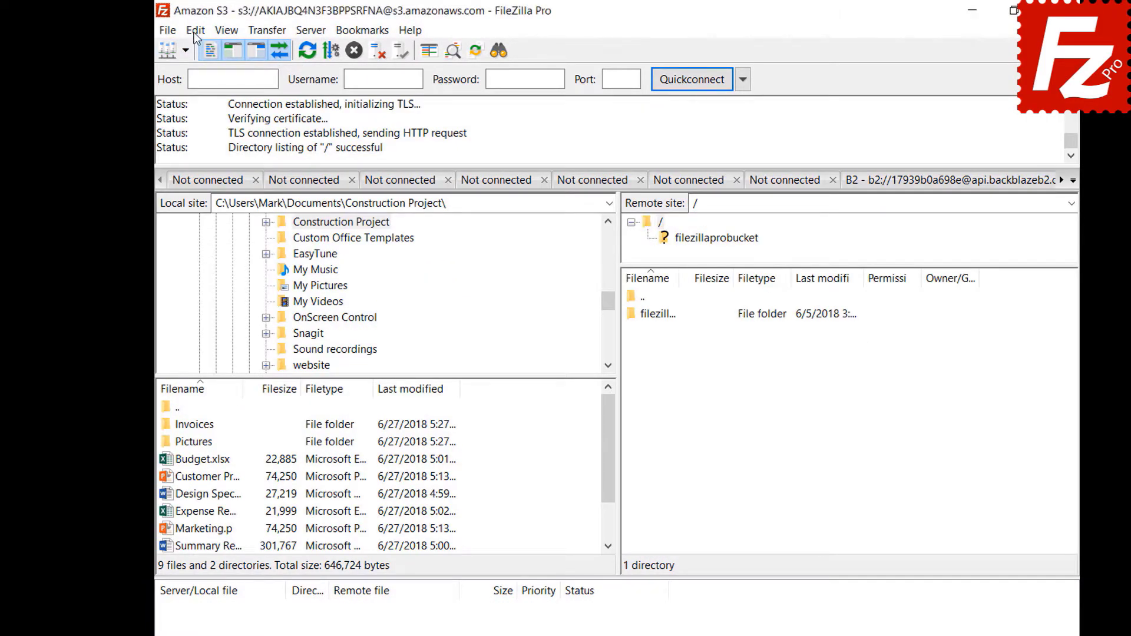
click(195, 30)
click(198, 91)
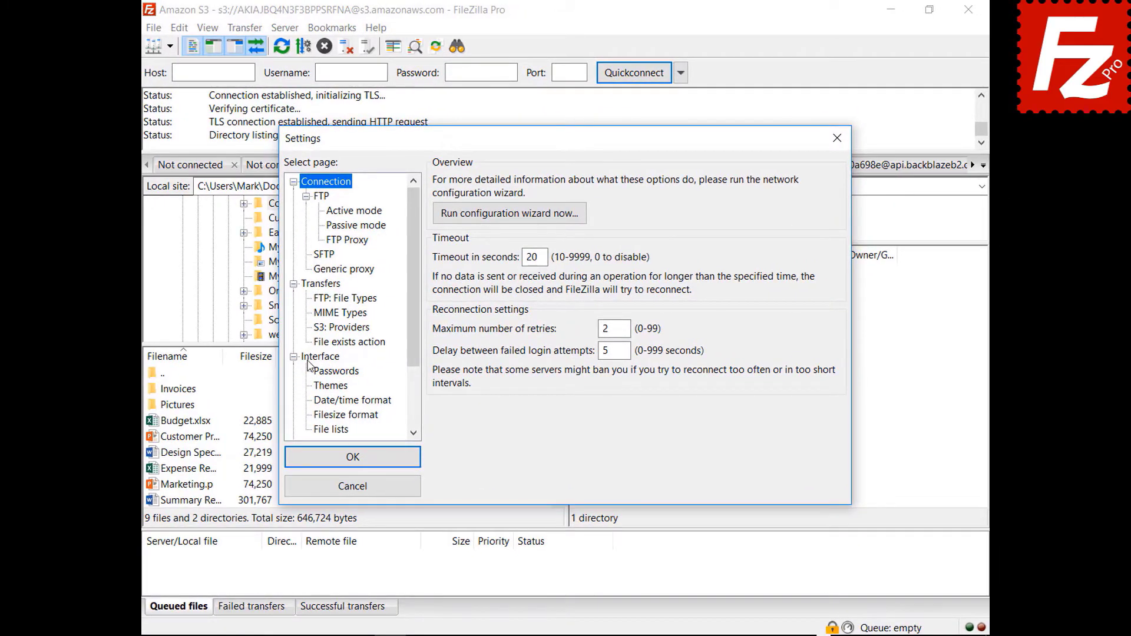
click(324, 373)
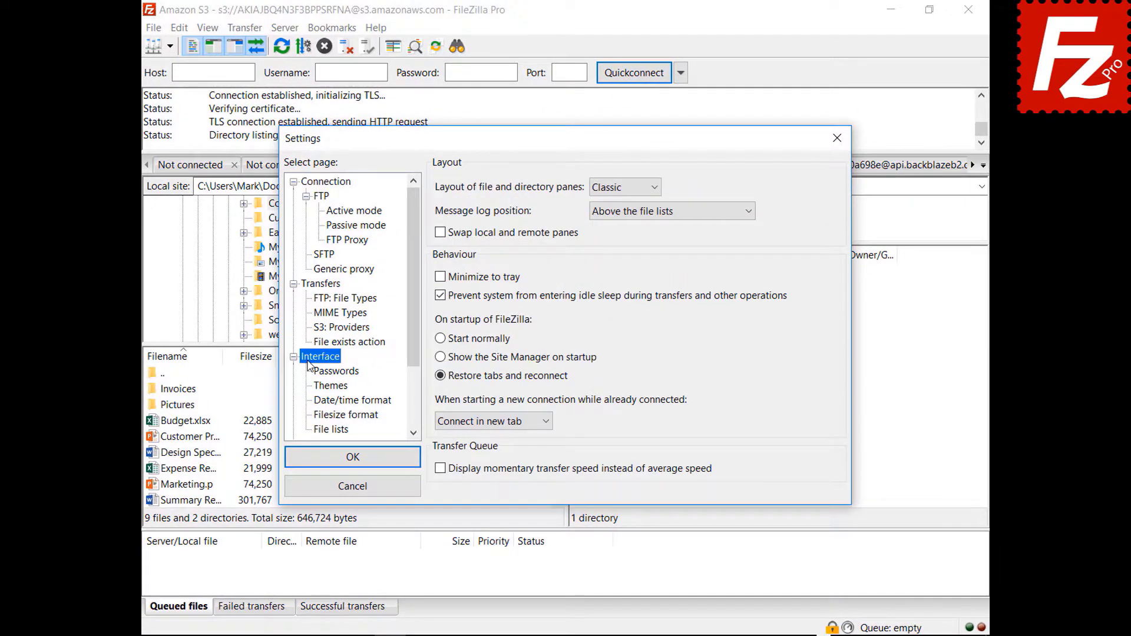
click(623, 188)
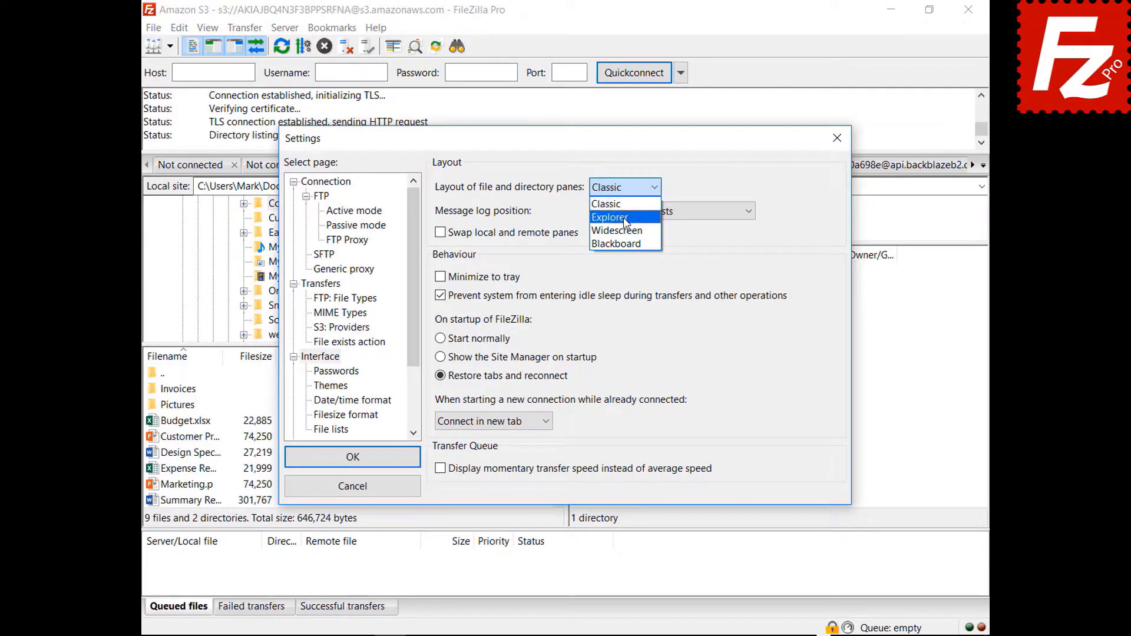
Step: Preview the Explorer and Widescreen pane layouts in the main window
click(624, 216)
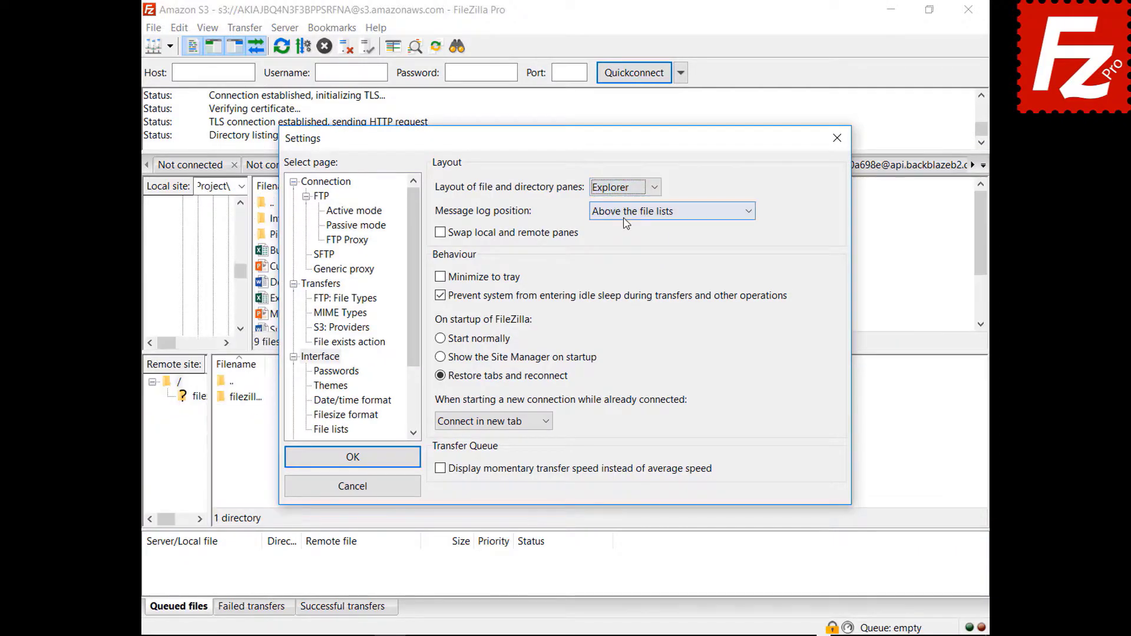
drag(571, 139, 590, 635)
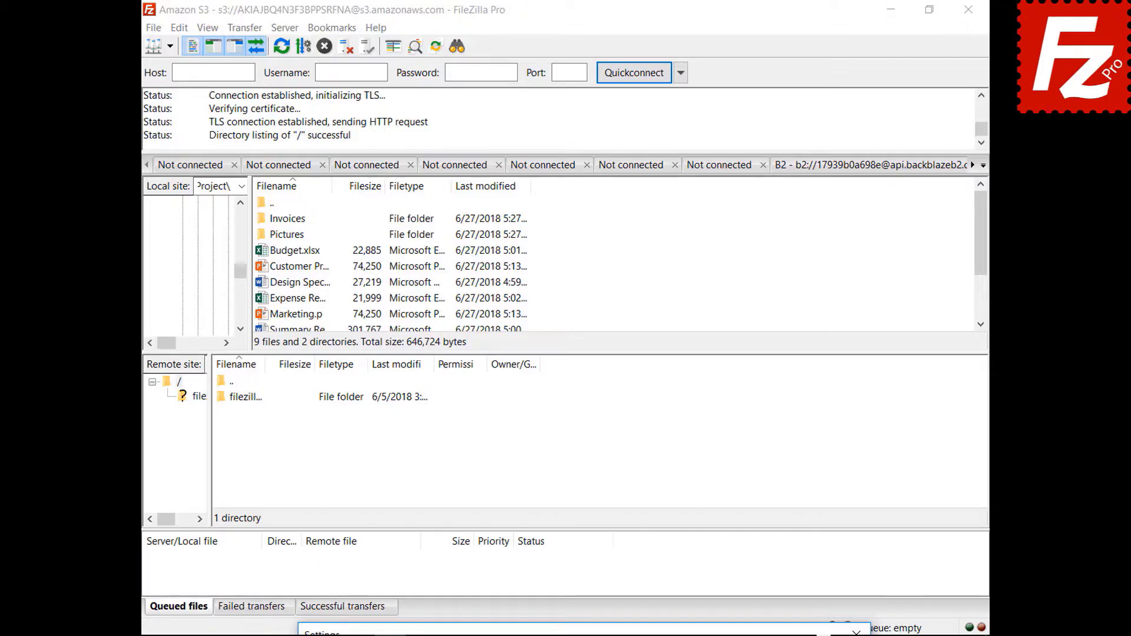
drag(590, 635, 561, 141)
click(613, 189)
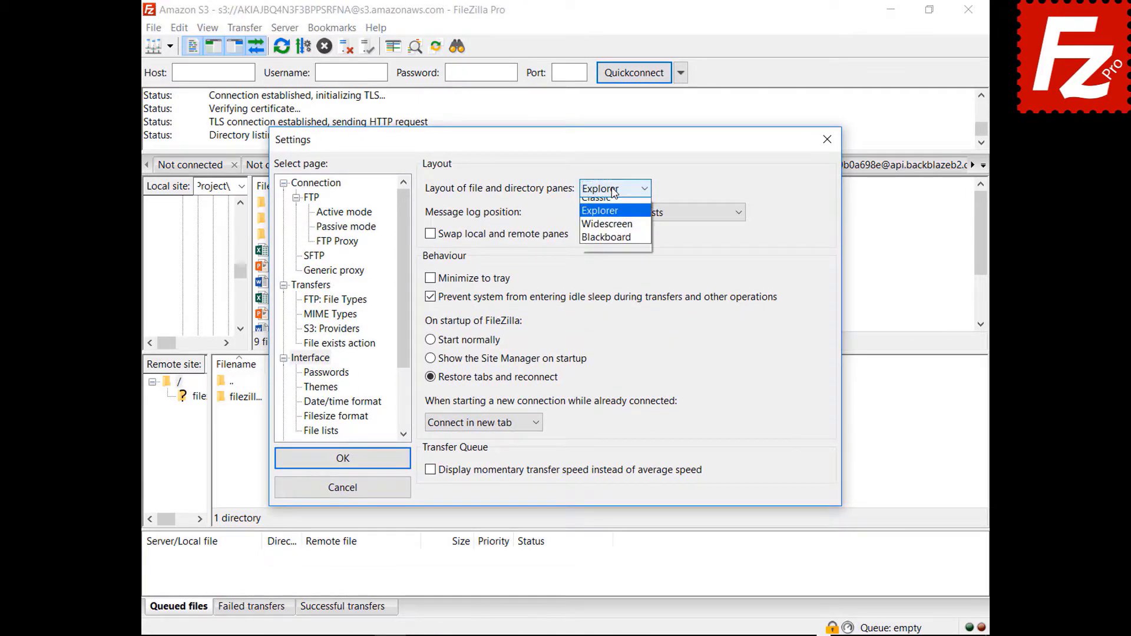
click(610, 226)
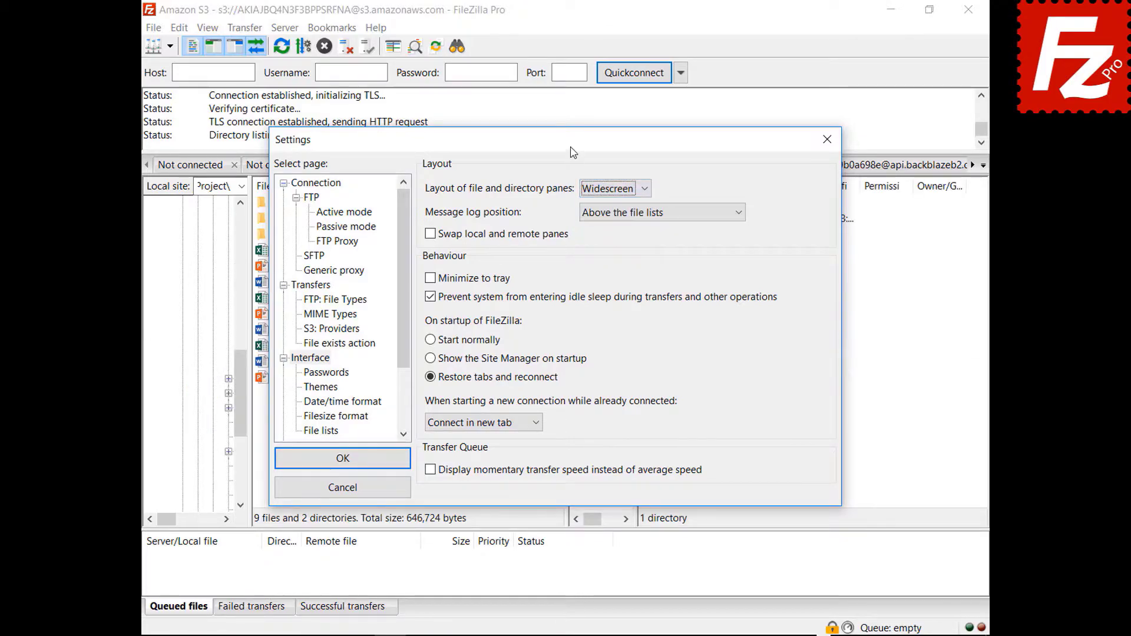
mouse_move(570, 152)
mouse_down()
mouse_move(598, 635)
mouse_move(589, 152)
mouse_up()
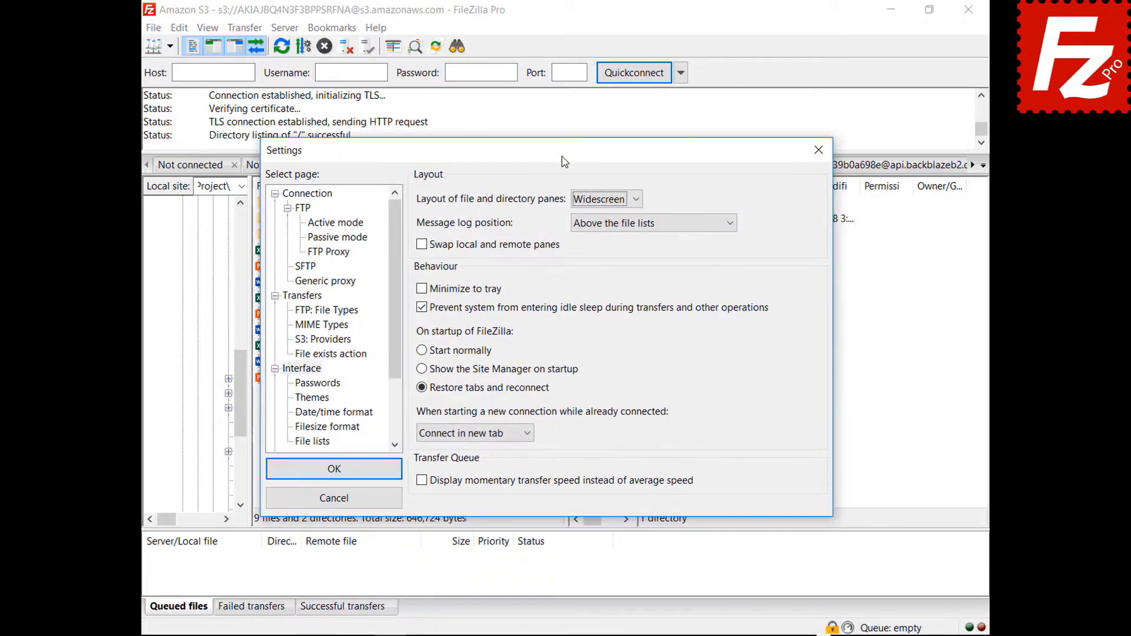
Step: Preview the Blackboard layout, then switch the panes back to Classic
click(608, 200)
click(604, 262)
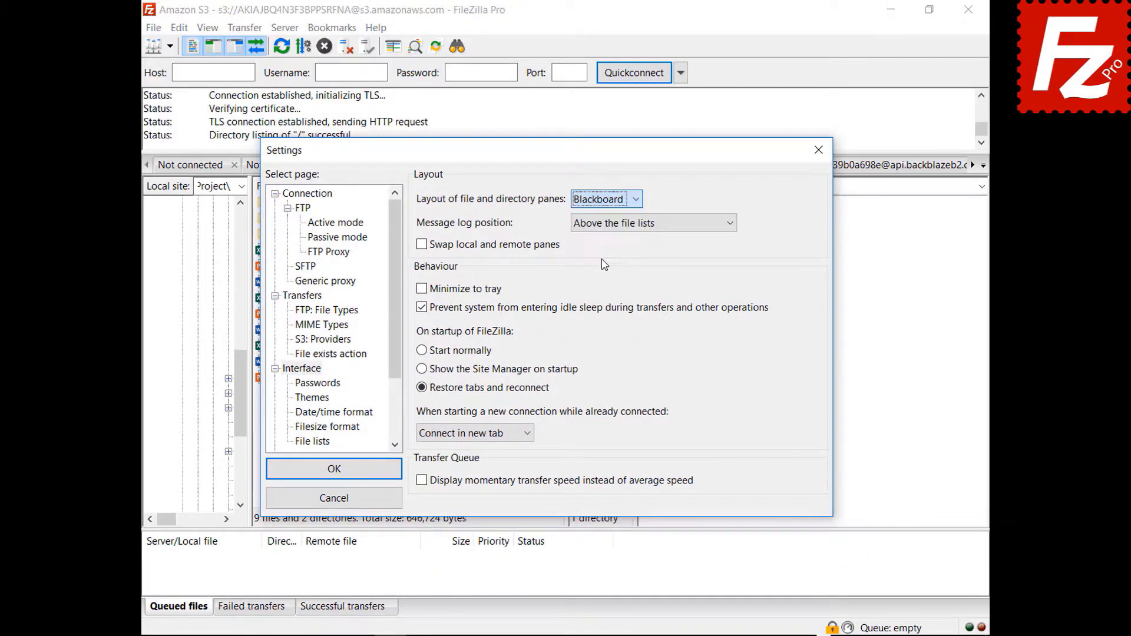
drag(546, 156, 549, 634)
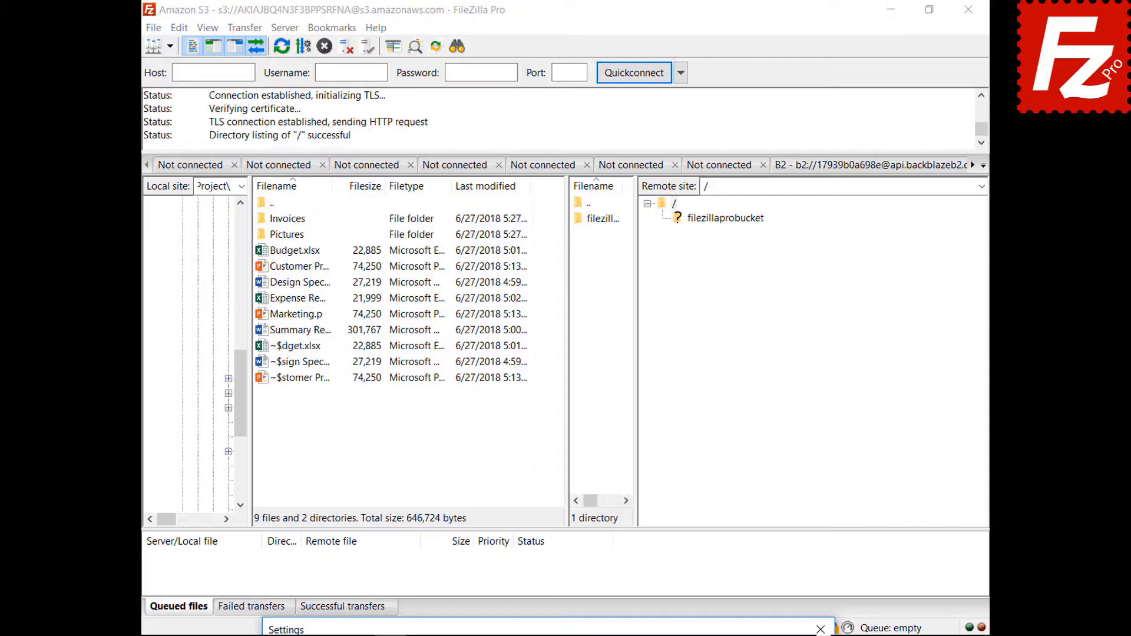
drag(548, 635, 520, 167)
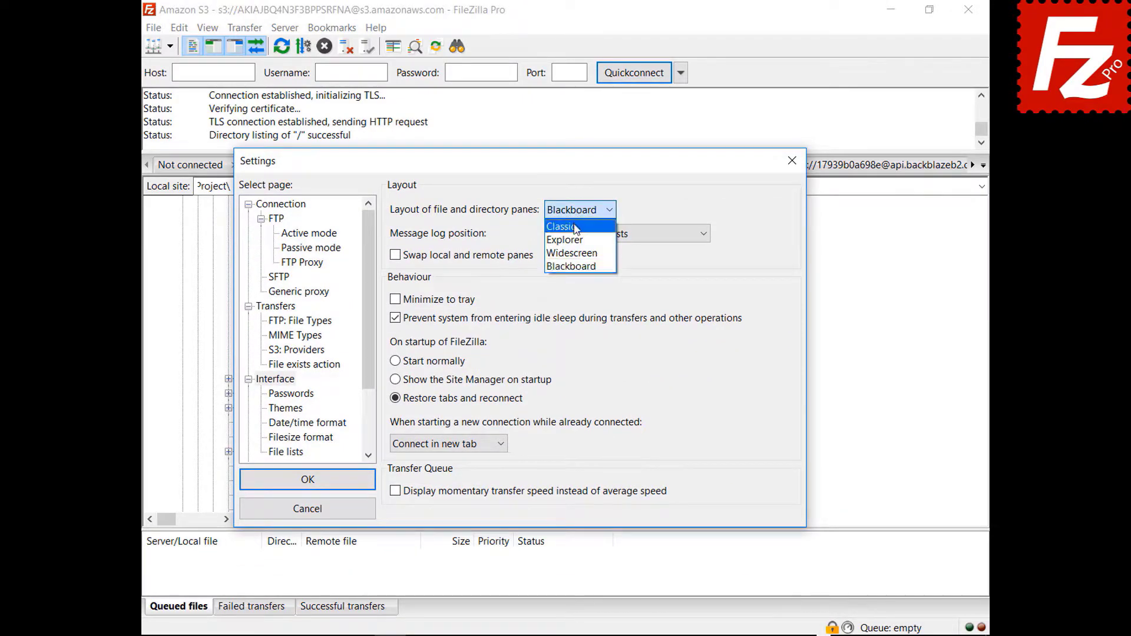
click(564, 226)
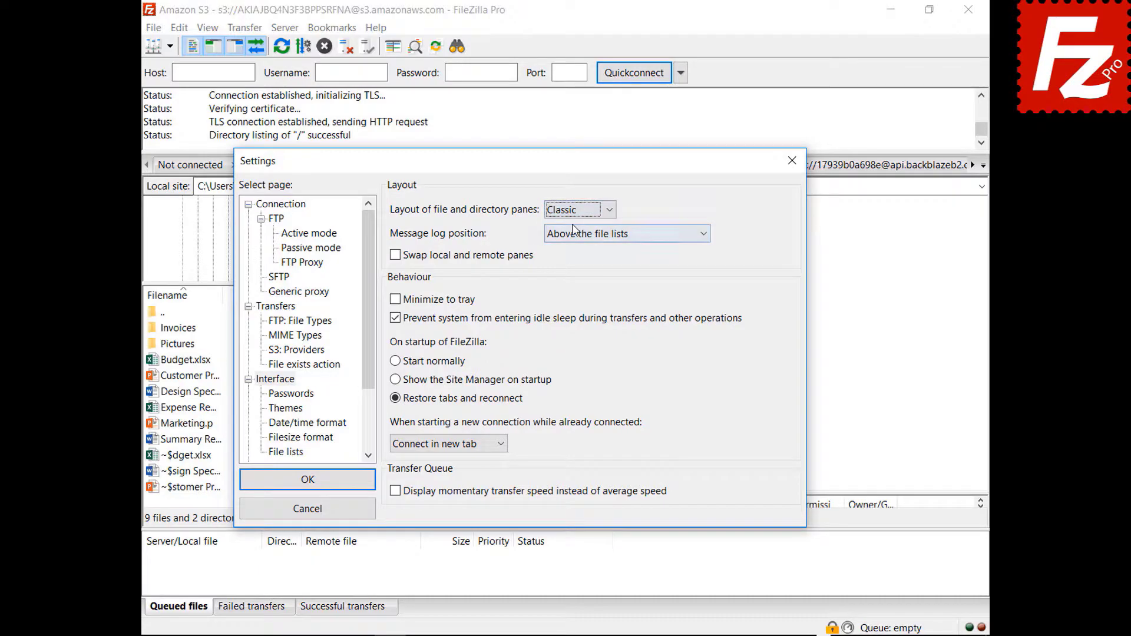
click(608, 235)
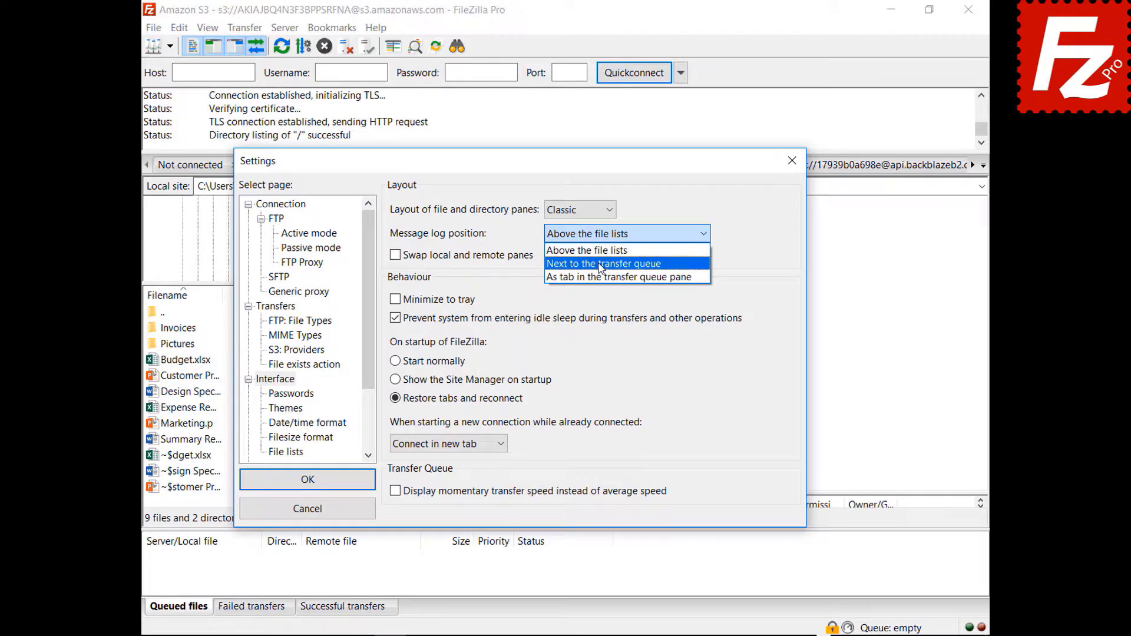
Step: Place the message log as a tab in the transfer queue pane and apply it
click(601, 262)
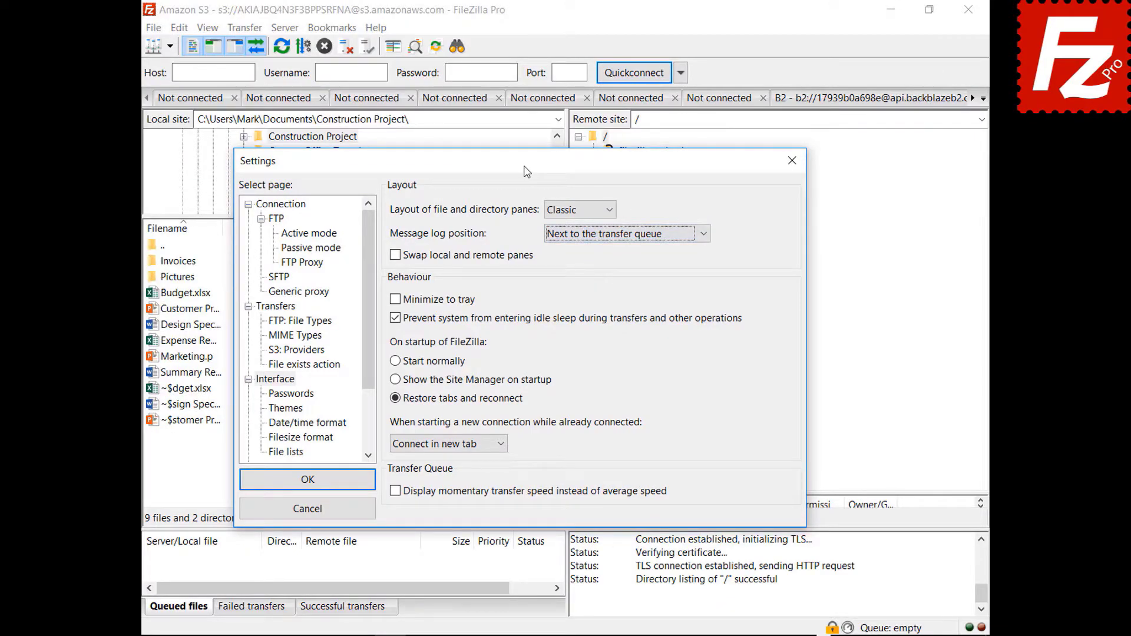
drag(525, 171, 554, 118)
click(644, 192)
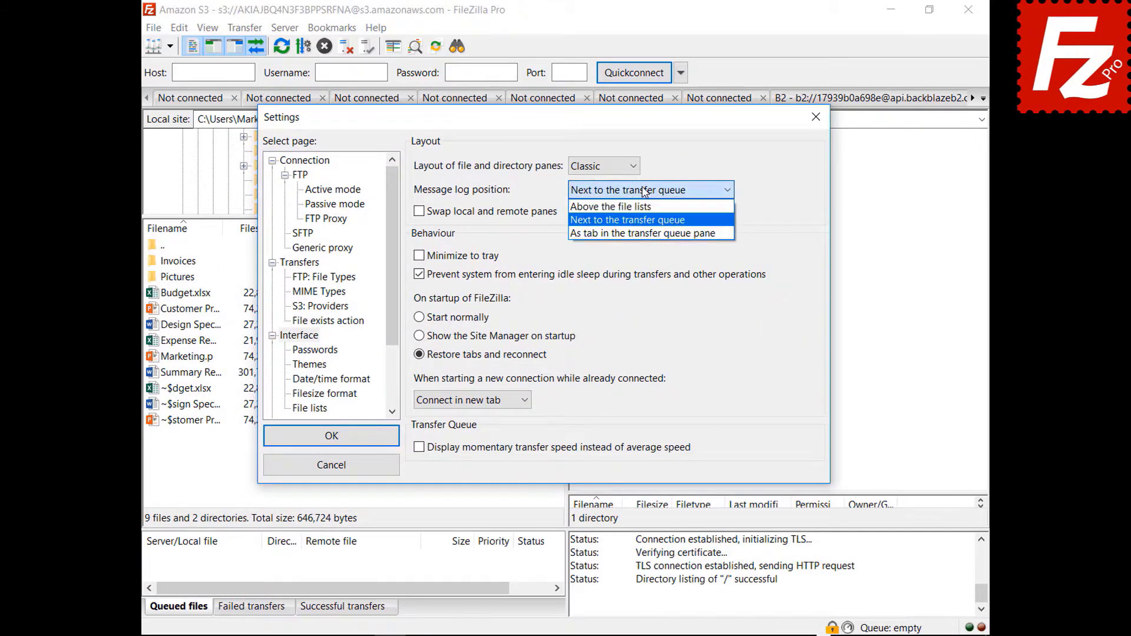
click(639, 234)
click(331, 435)
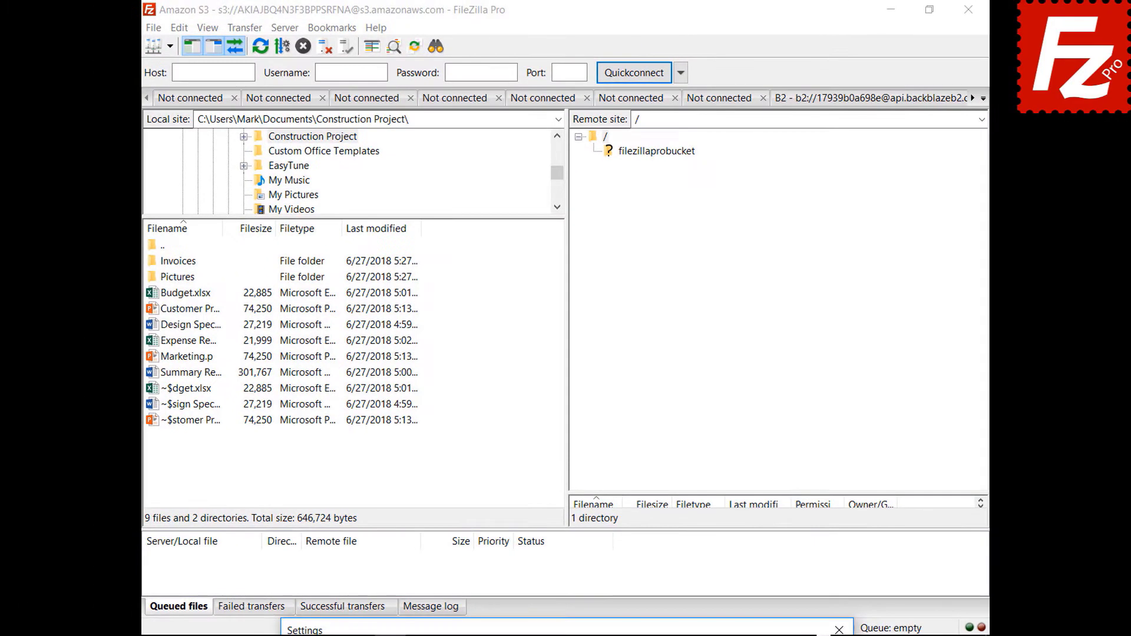
Step: Enable Minimize to tray, close settings, then minimize FileZilla and restore it from the tray
drag(574, 628, 592, 141)
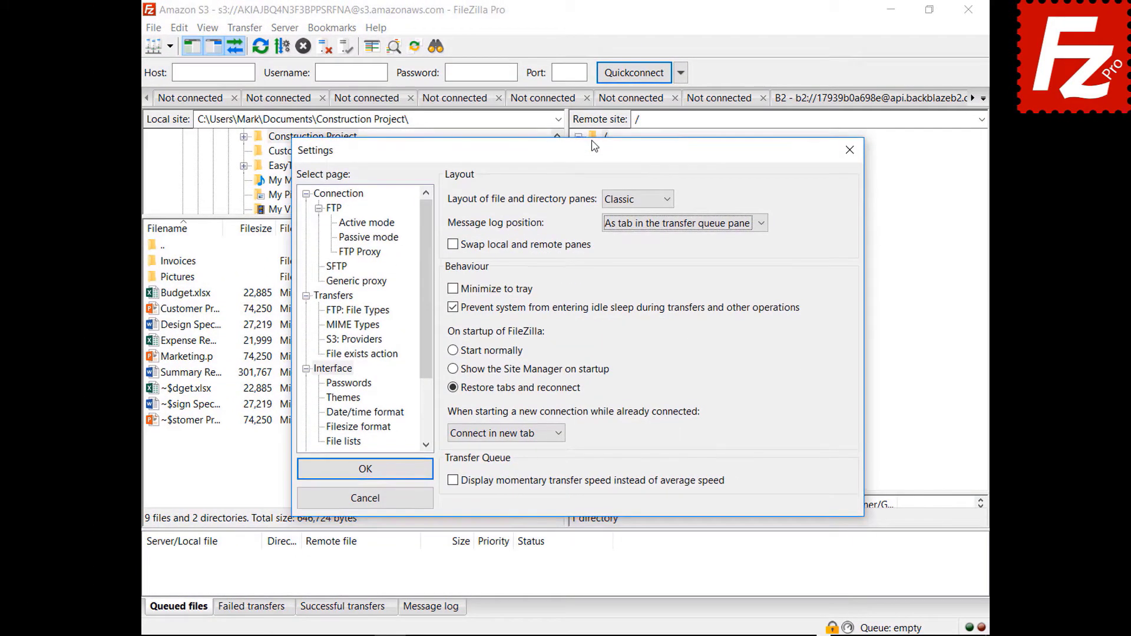
click(452, 289)
click(452, 289)
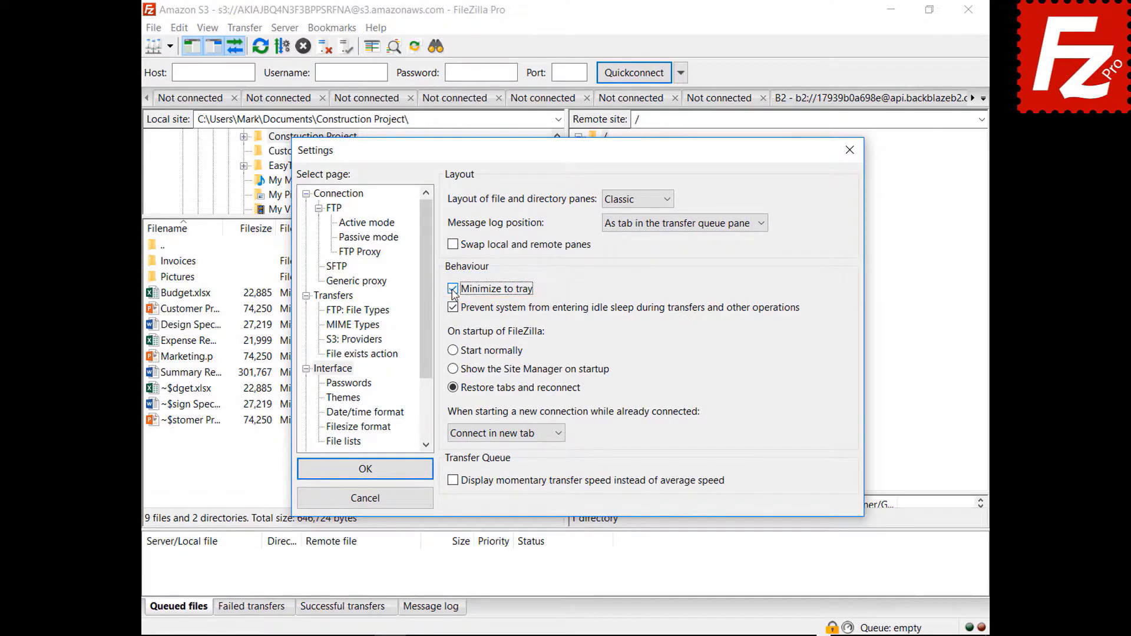
click(365, 471)
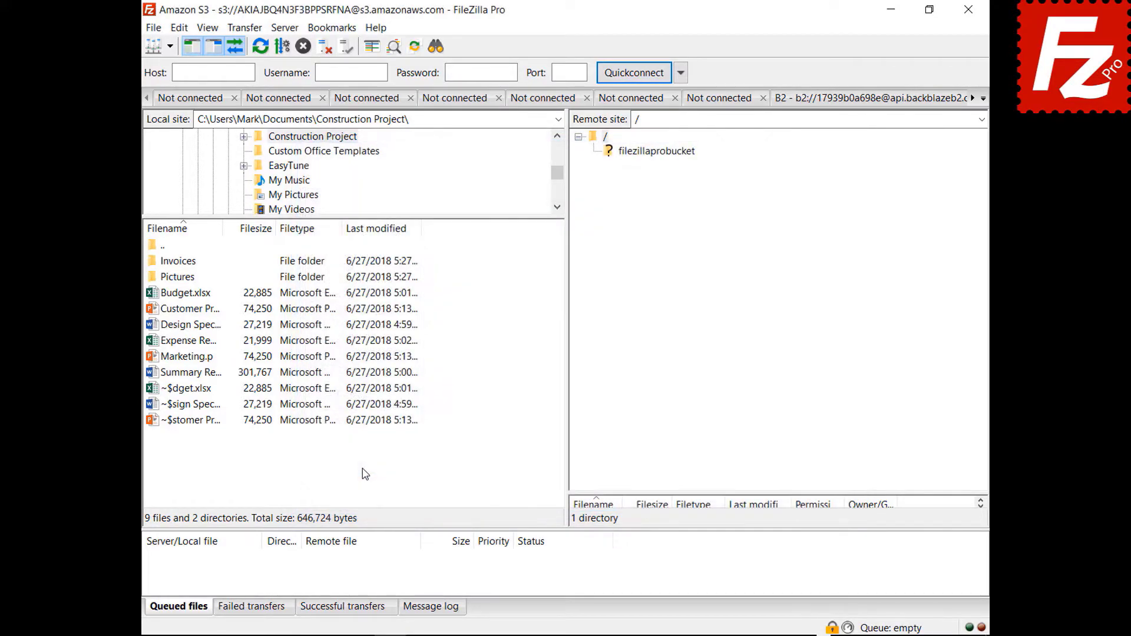
click(891, 10)
click(841, 627)
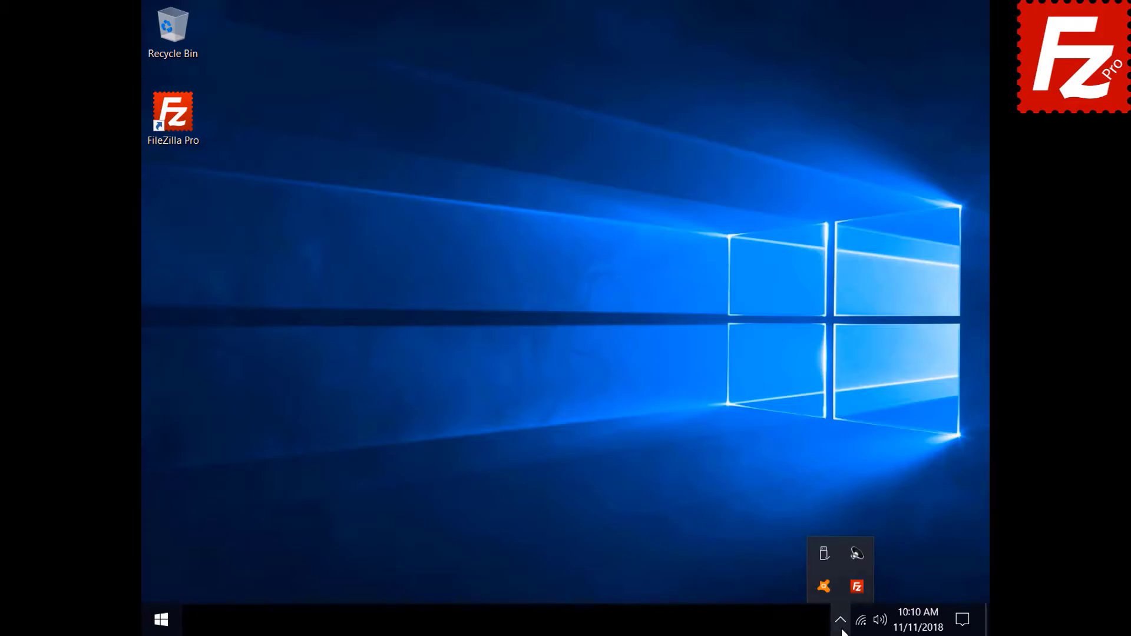
click(852, 589)
Step: Set 'When starting a new connection while already connected' to Connect in current tab
click(179, 28)
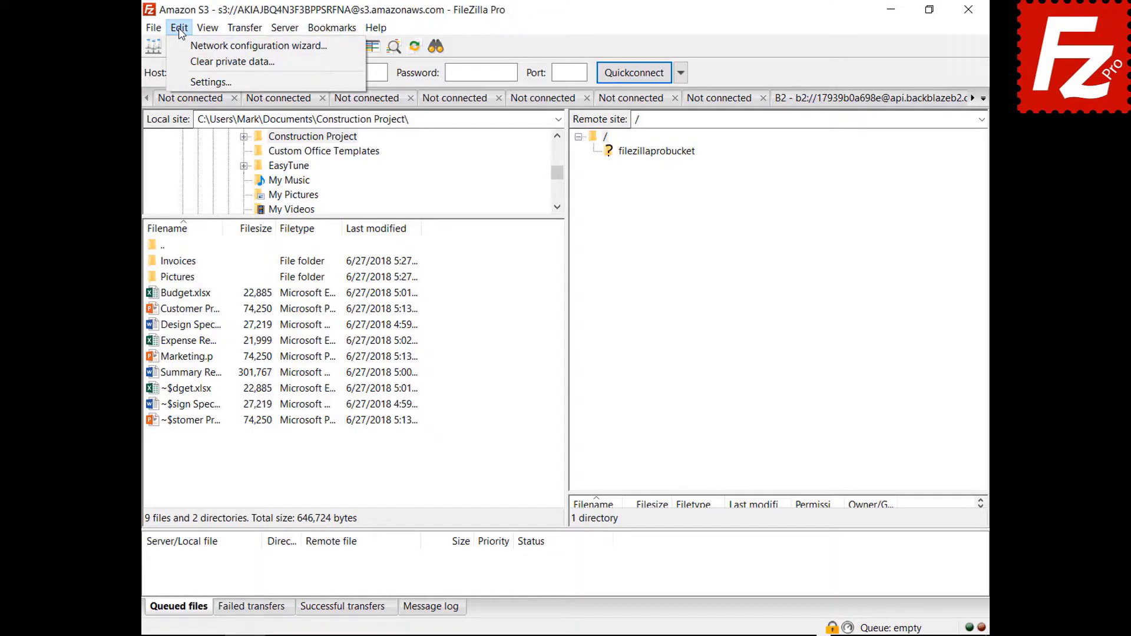
click(195, 79)
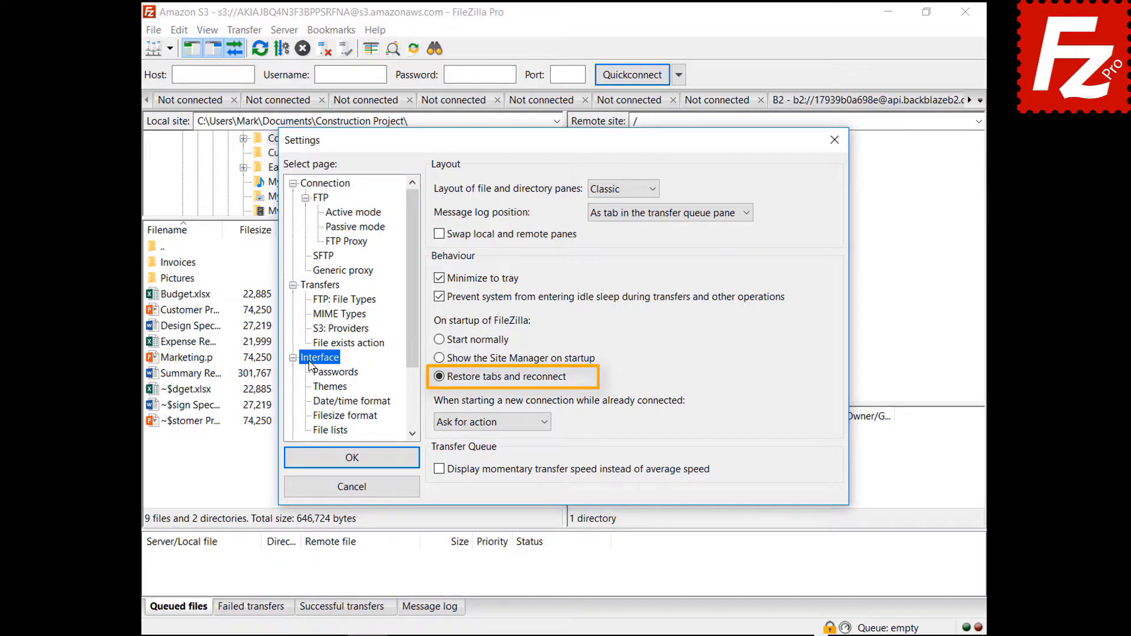
click(487, 424)
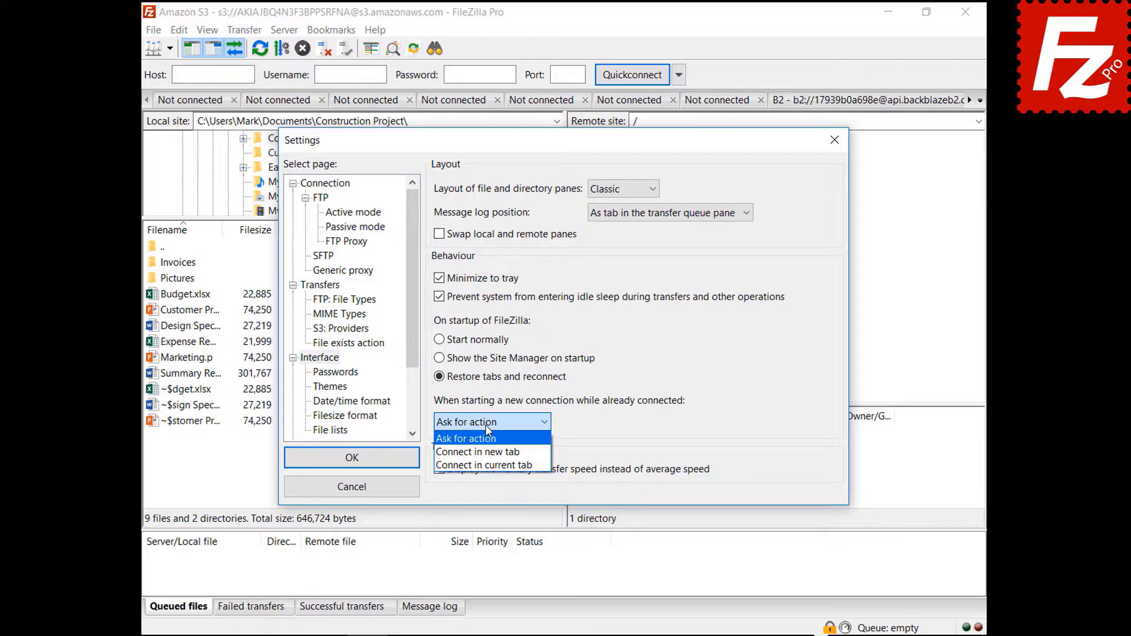
click(483, 452)
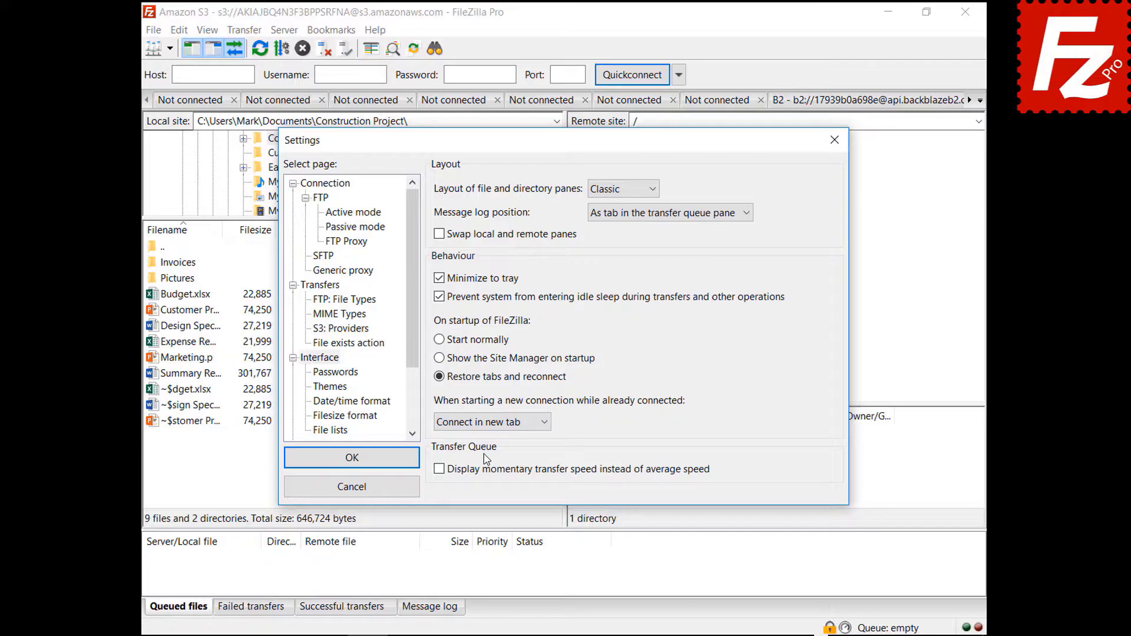
click(489, 422)
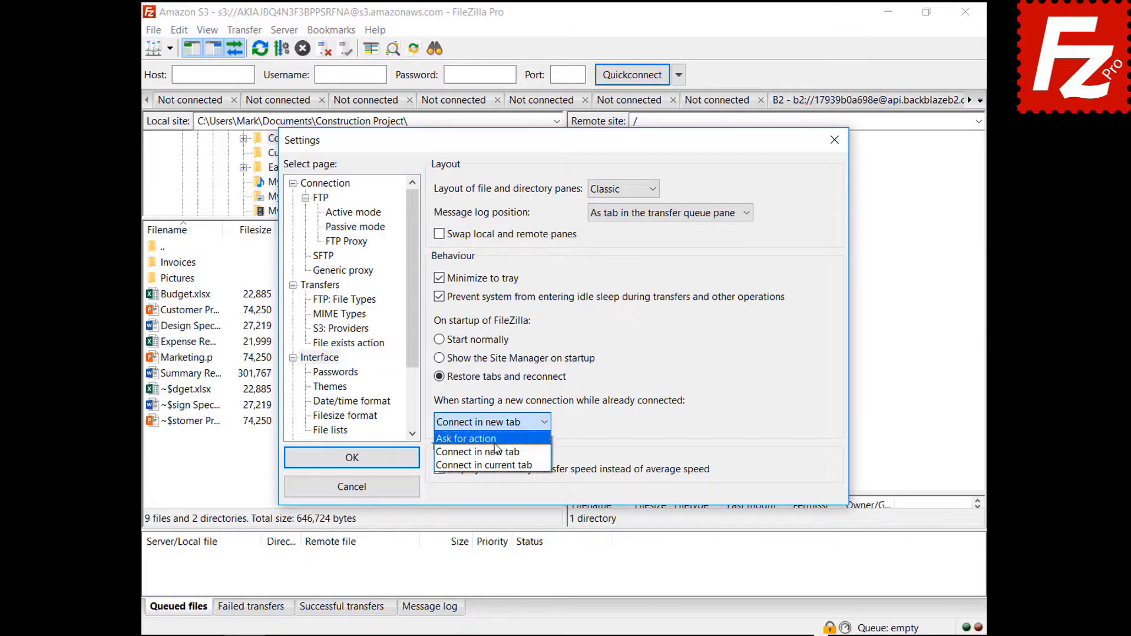
click(498, 466)
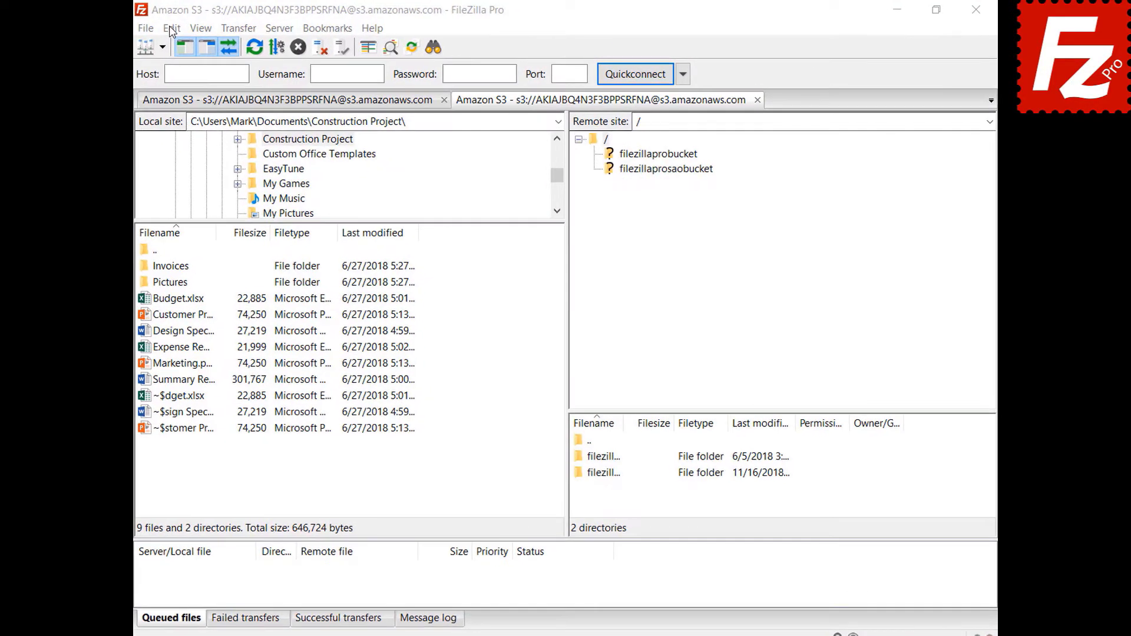
Step: Set a custom date format %B %d %Y and custom time format %H:%M:%S, then save
click(179, 29)
click(152, 90)
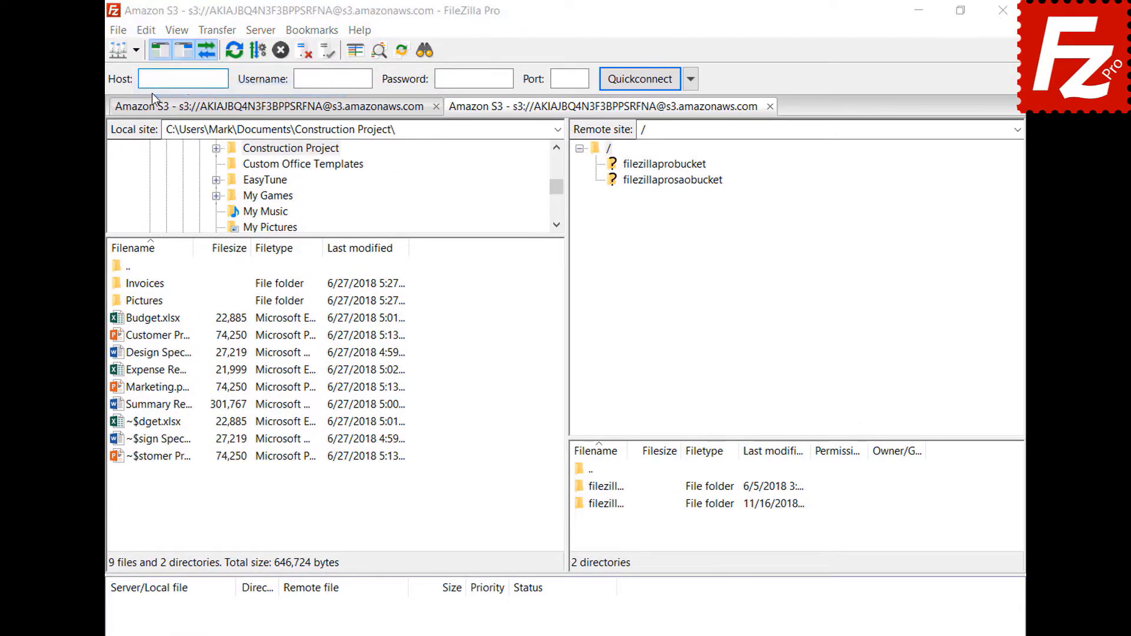
click(297, 439)
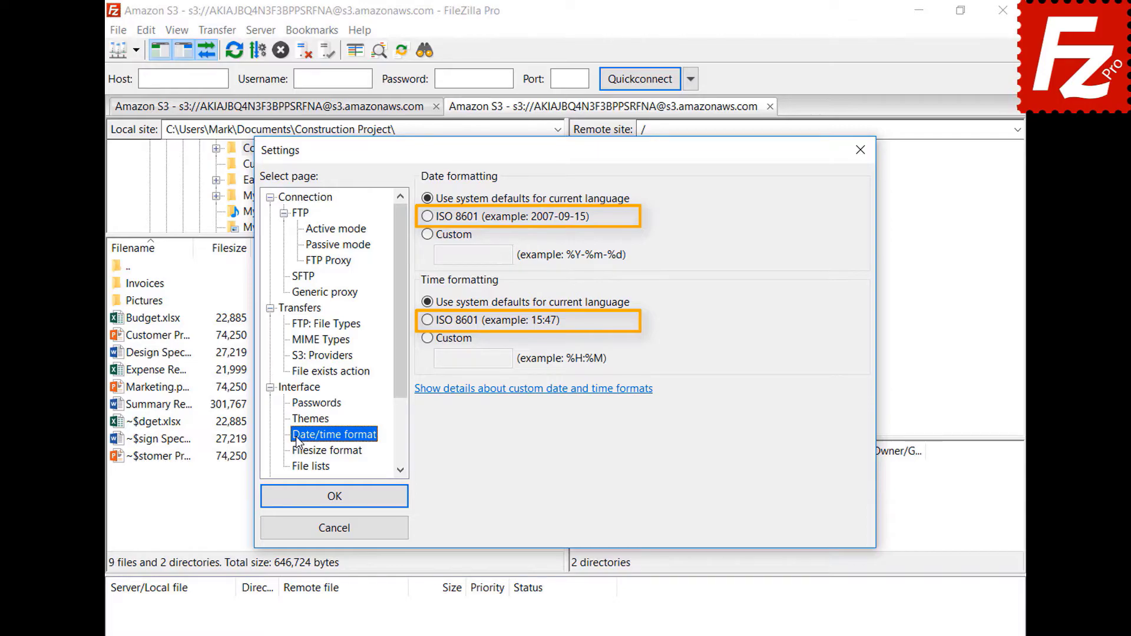
click(427, 235)
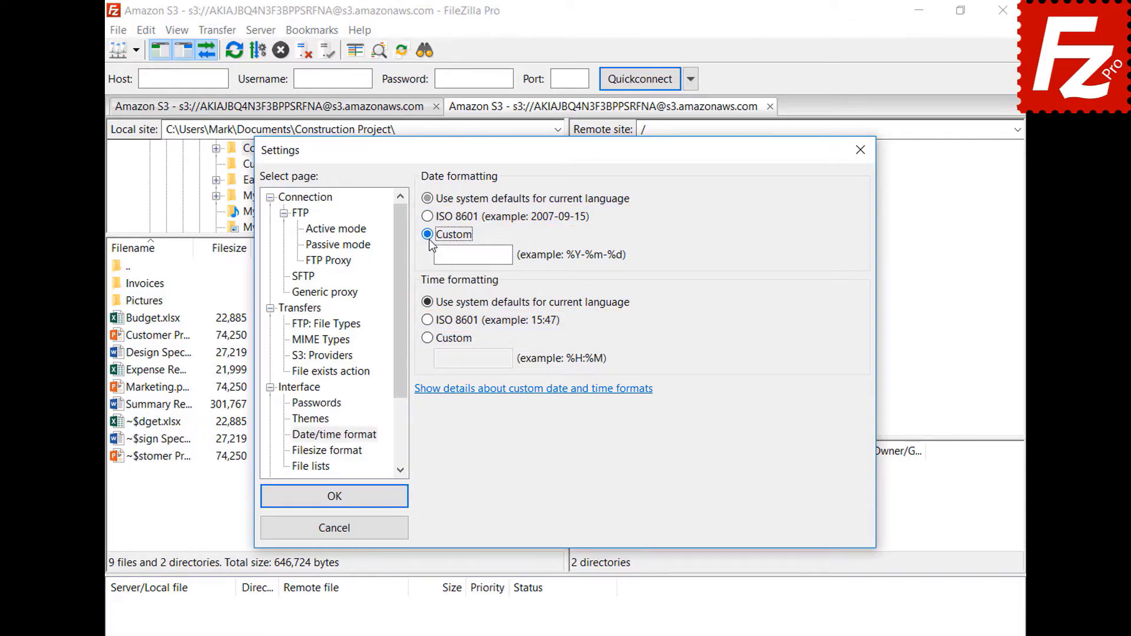
click(509, 256)
text(%B %d %Y)
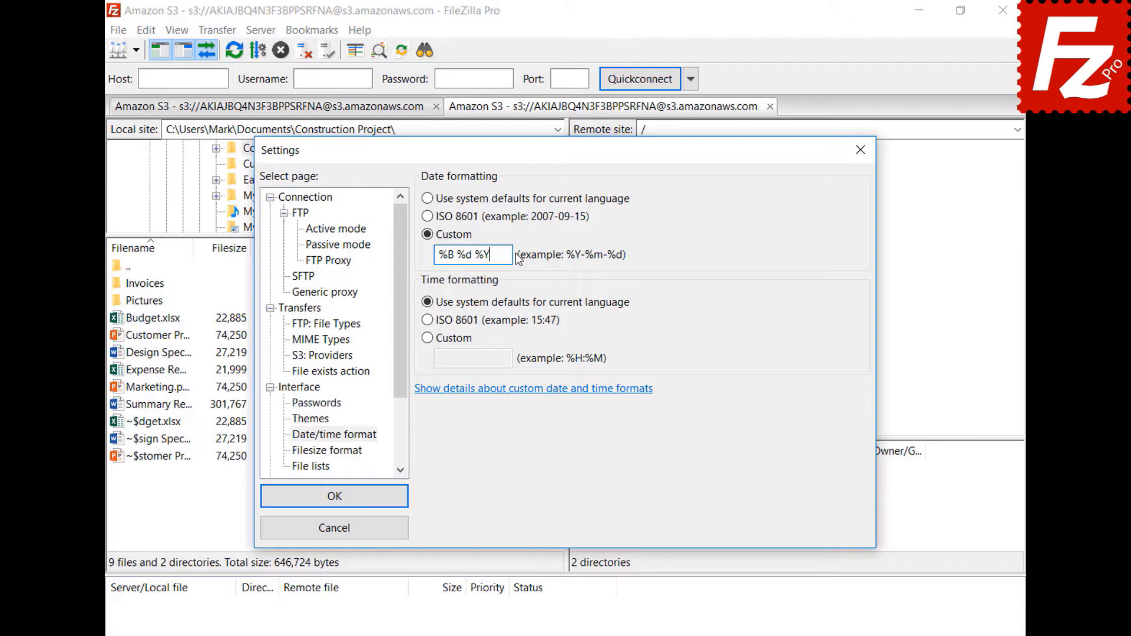
click(428, 337)
click(510, 360)
text(%H:%M:%S)
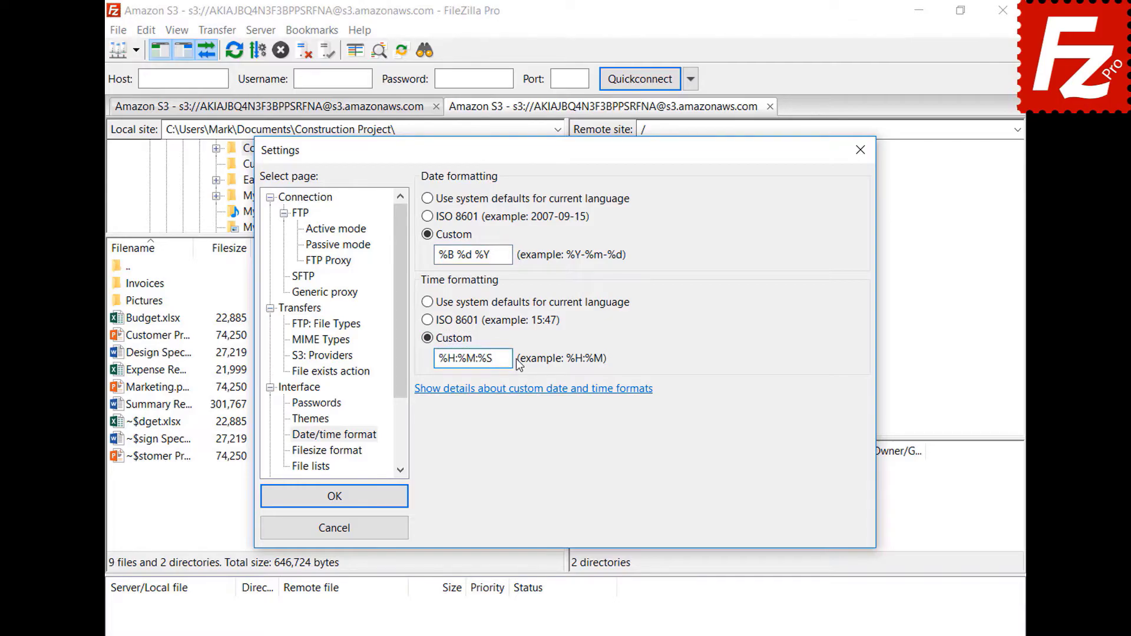
click(334, 496)
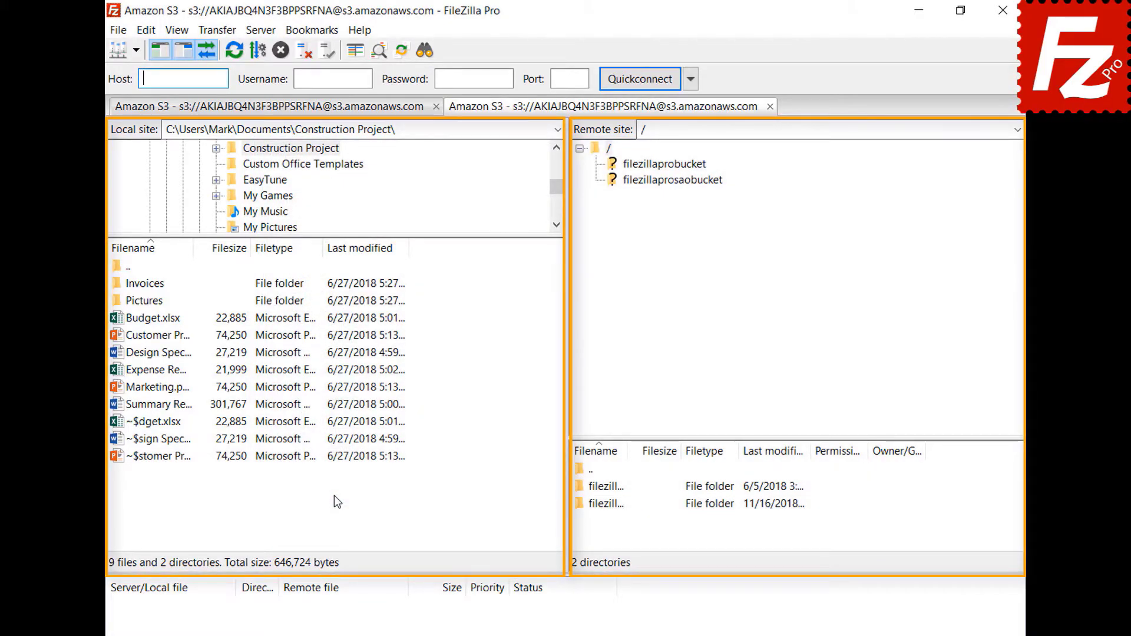
Step: Format file sizes with decimal SI prefixes, thousands separators kept on, and 2 decimal places
click(145, 30)
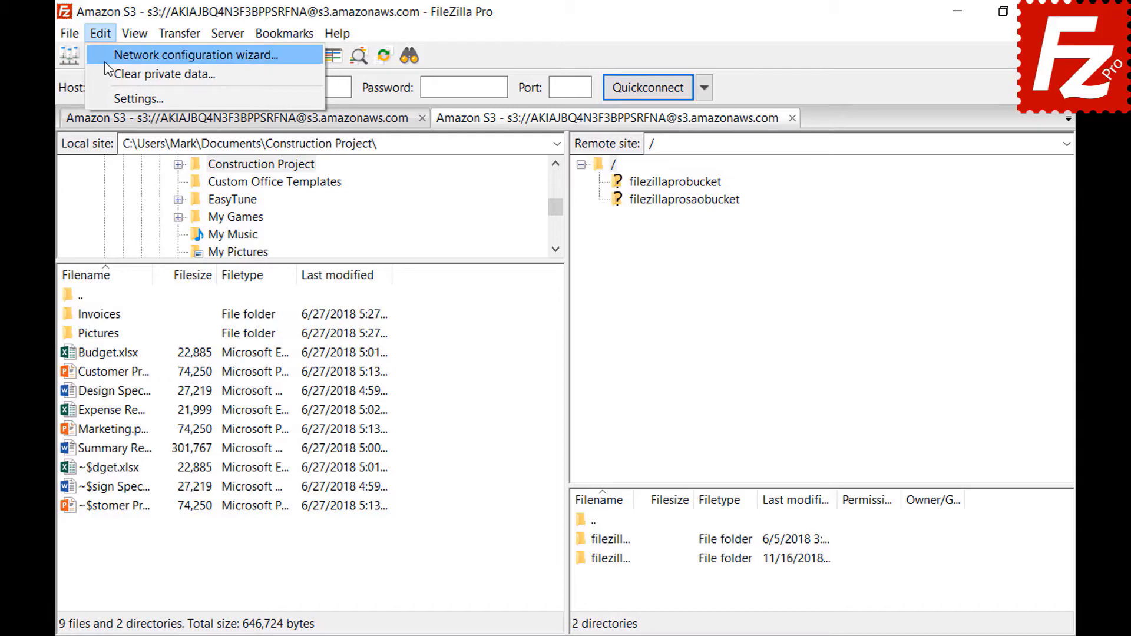
click(107, 94)
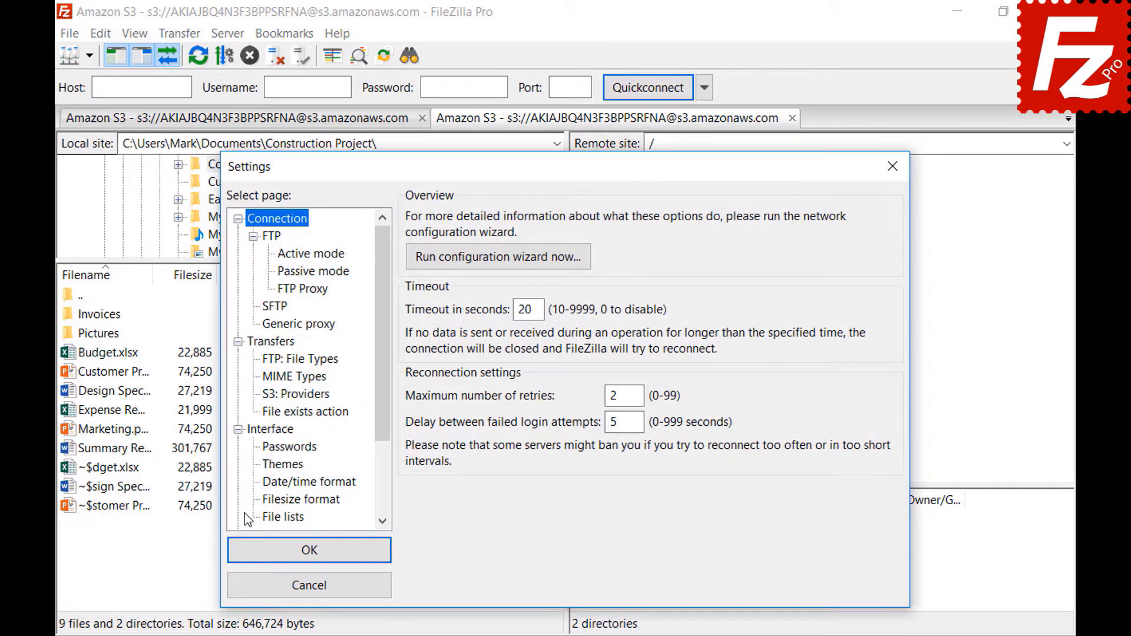
click(267, 501)
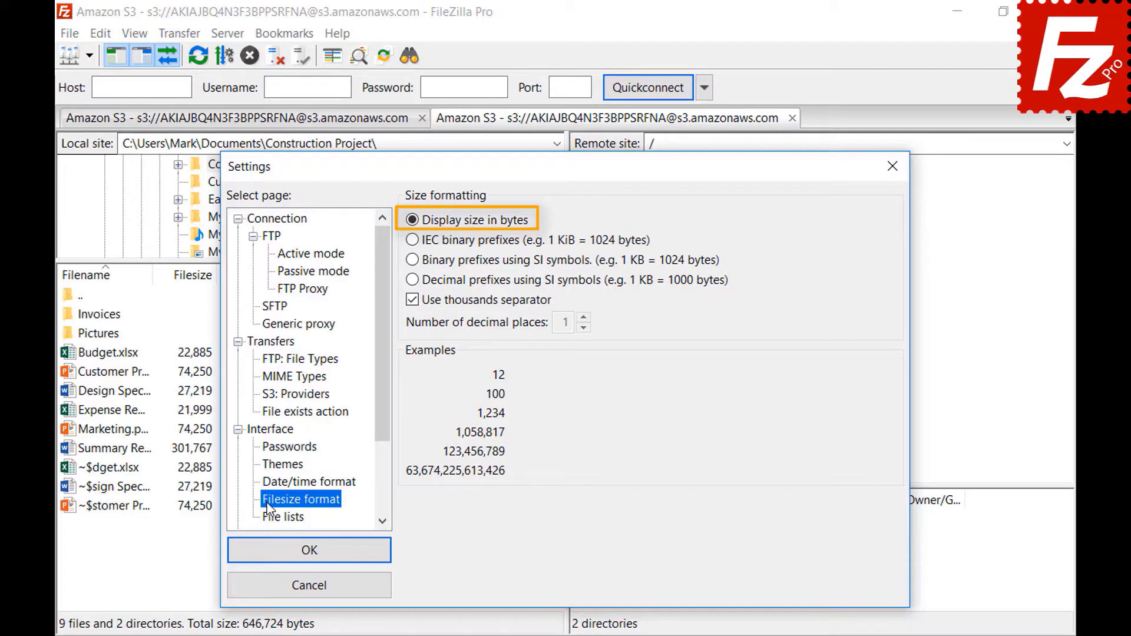
click(413, 302)
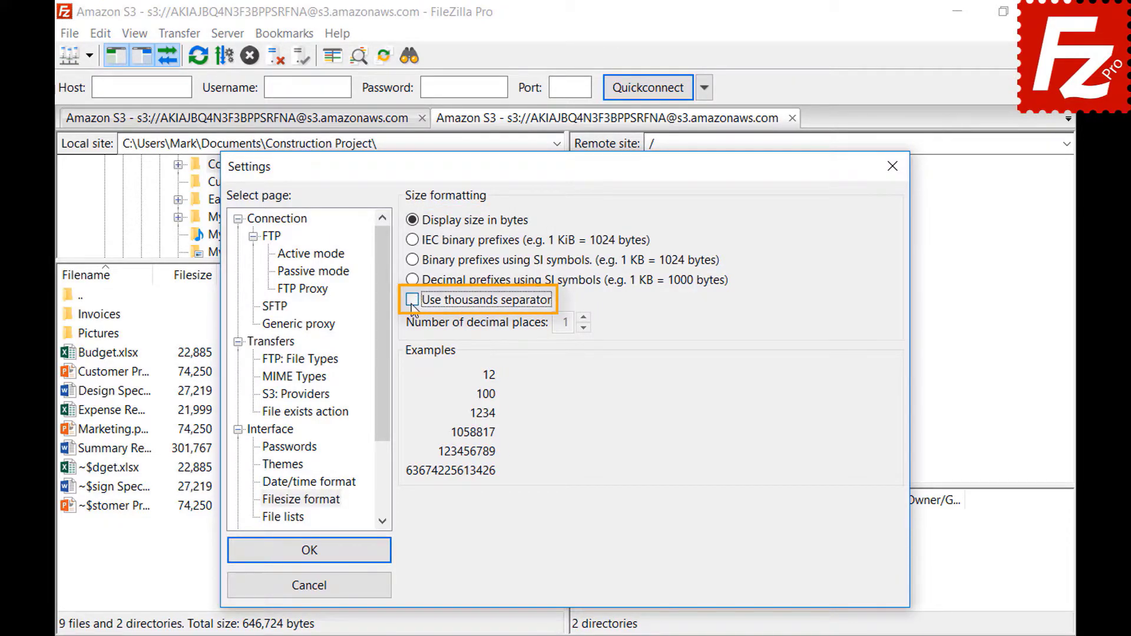
click(412, 300)
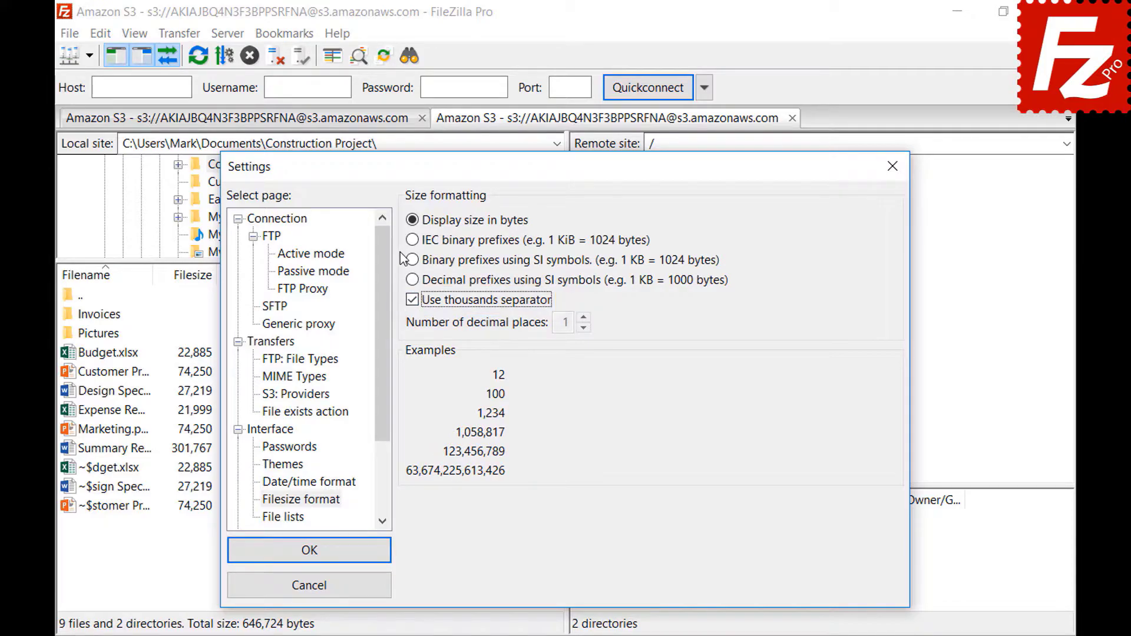
click(412, 241)
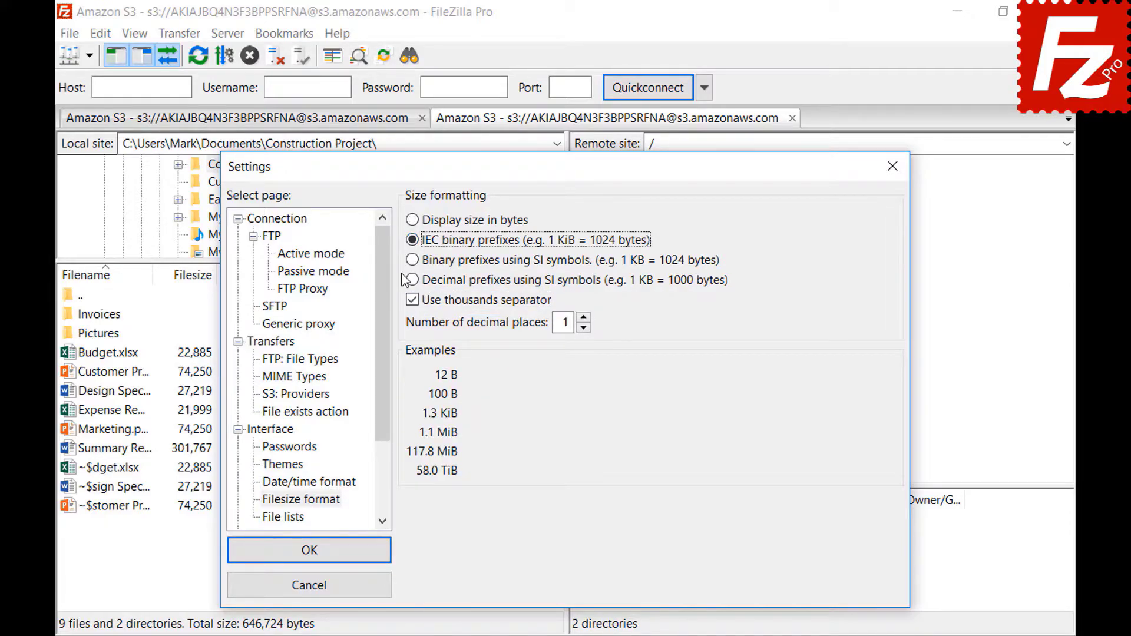
click(412, 260)
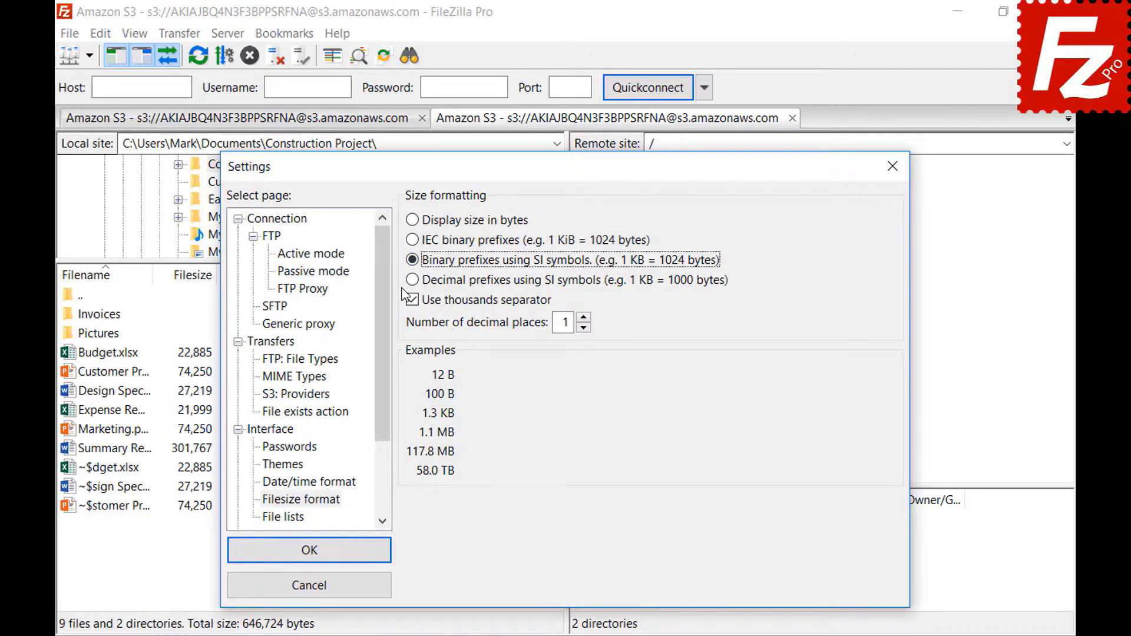
click(412, 280)
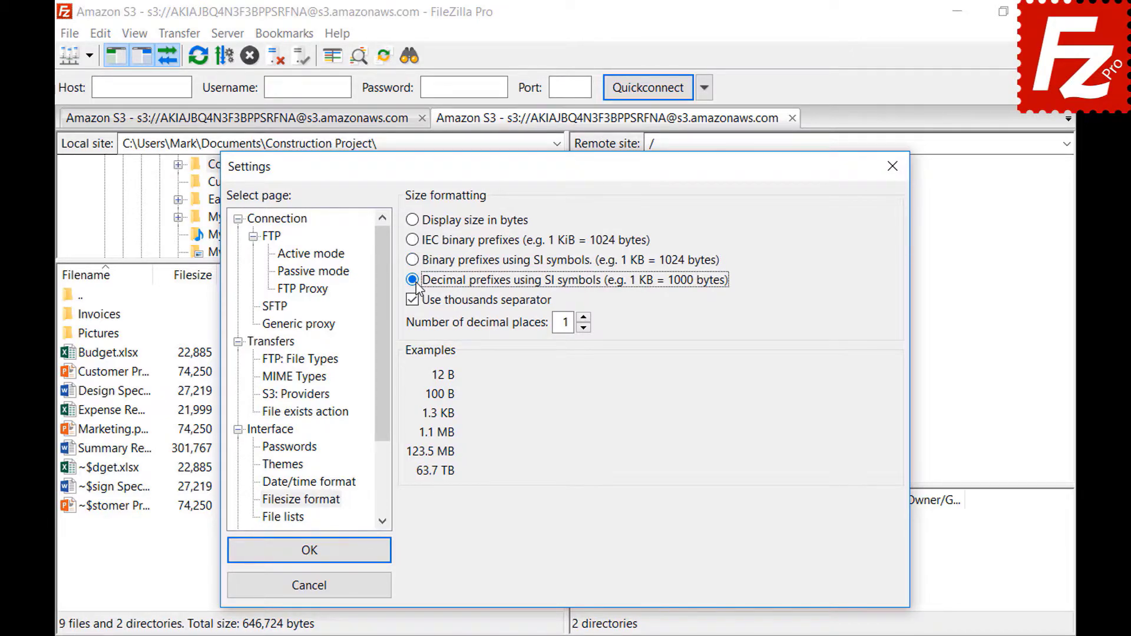
click(583, 318)
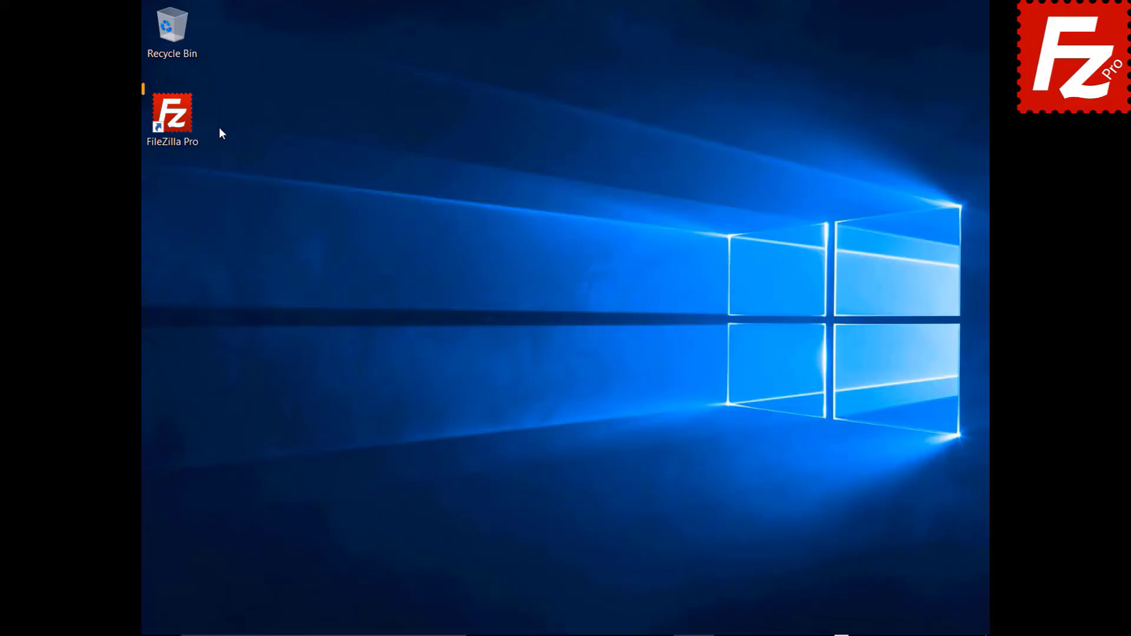
Step: Launch FileZilla and turn on Site Manager synchronization using the FTP protocol
double_click(179, 122)
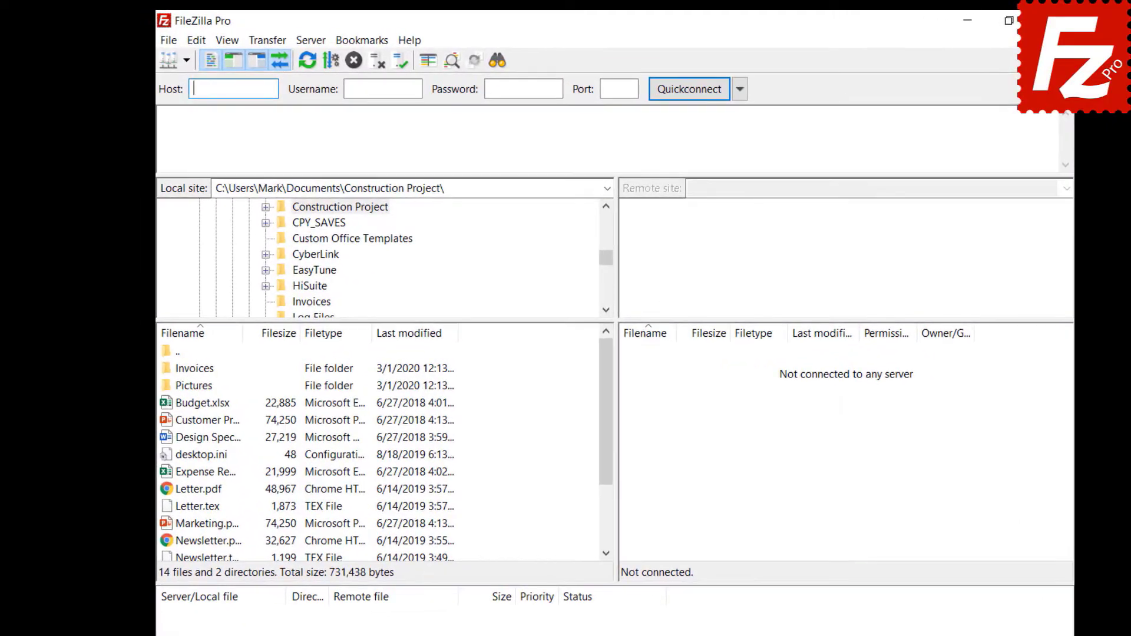
click(169, 44)
click(176, 93)
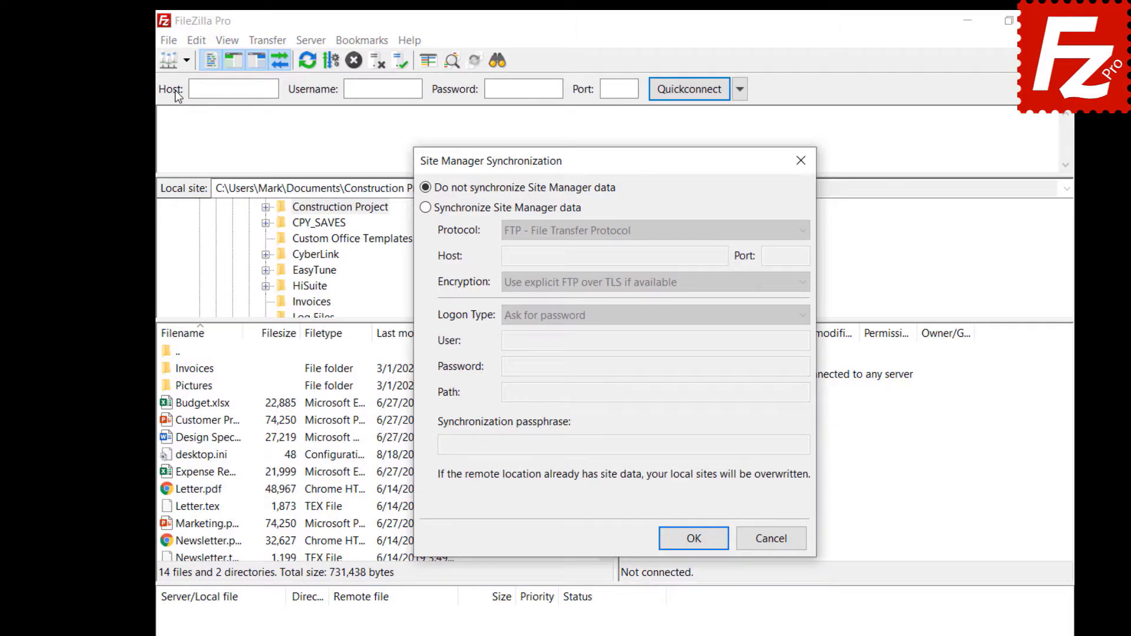
click(425, 207)
click(642, 232)
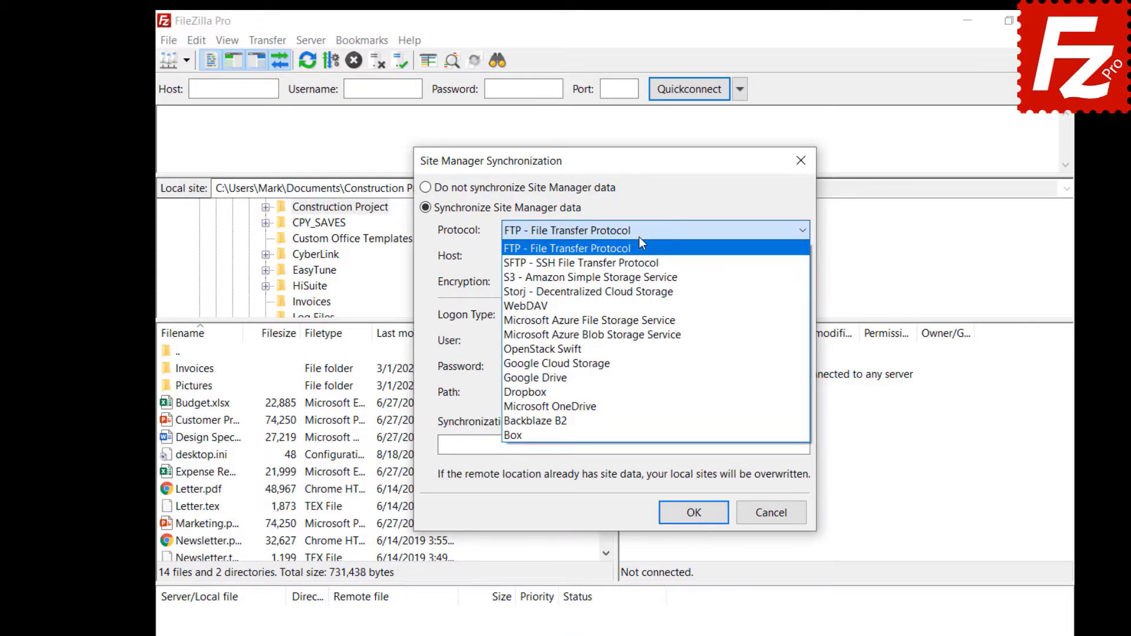
click(721, 256)
Step: Enter the host, user name, password, root path / and passphrase, then save
text(40.121.111.78)
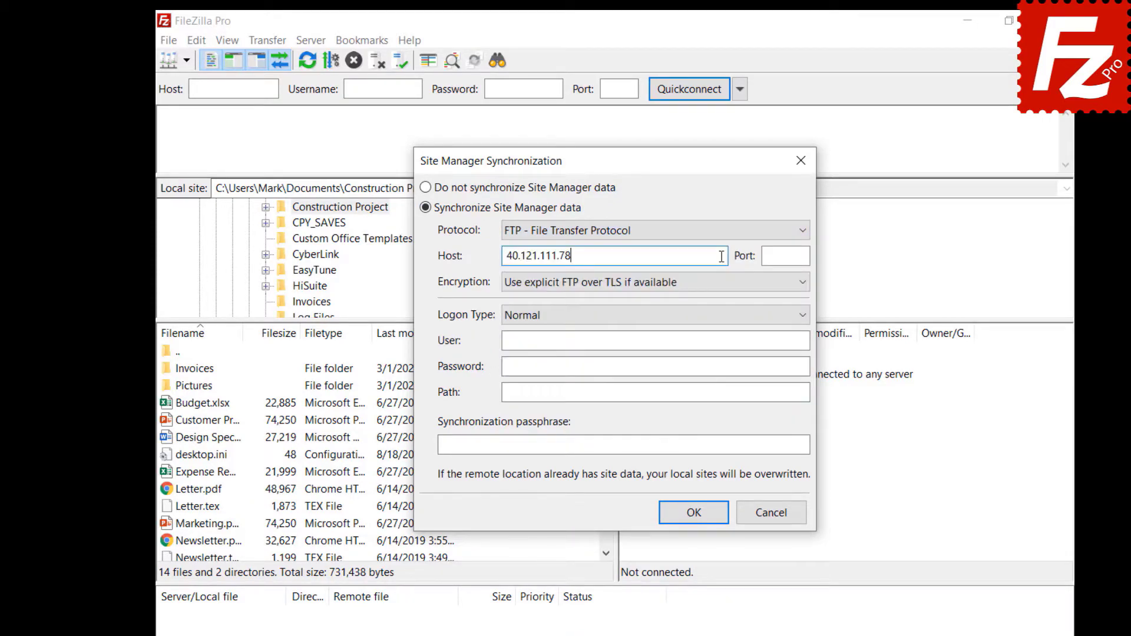
click(760, 341)
key(ctrl+v)
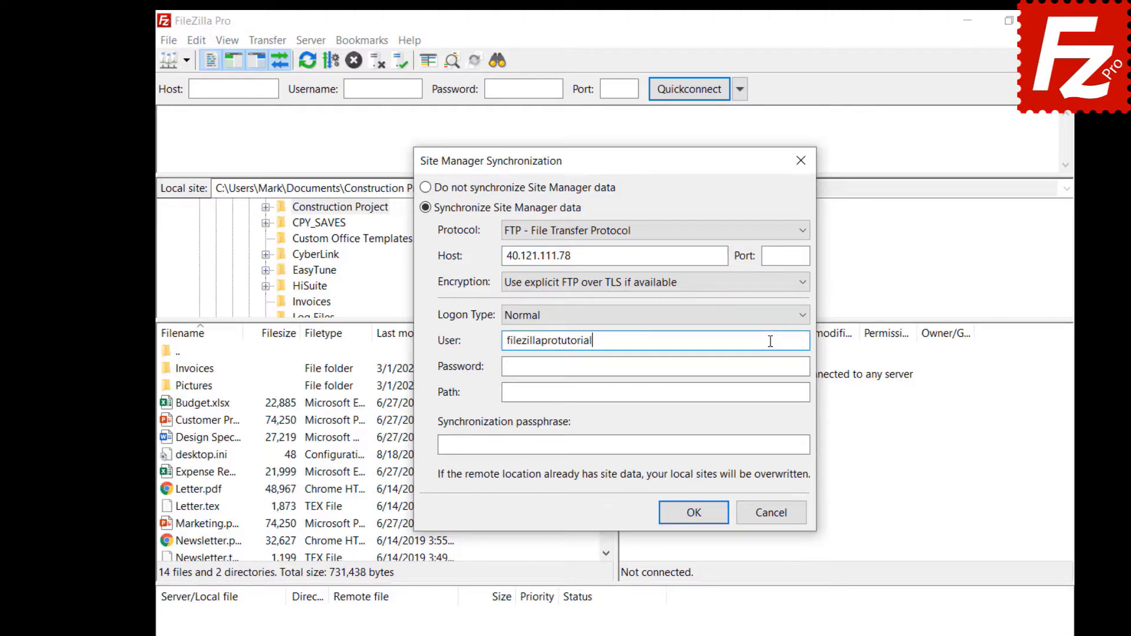
click(781, 364)
key(ctrl+v)
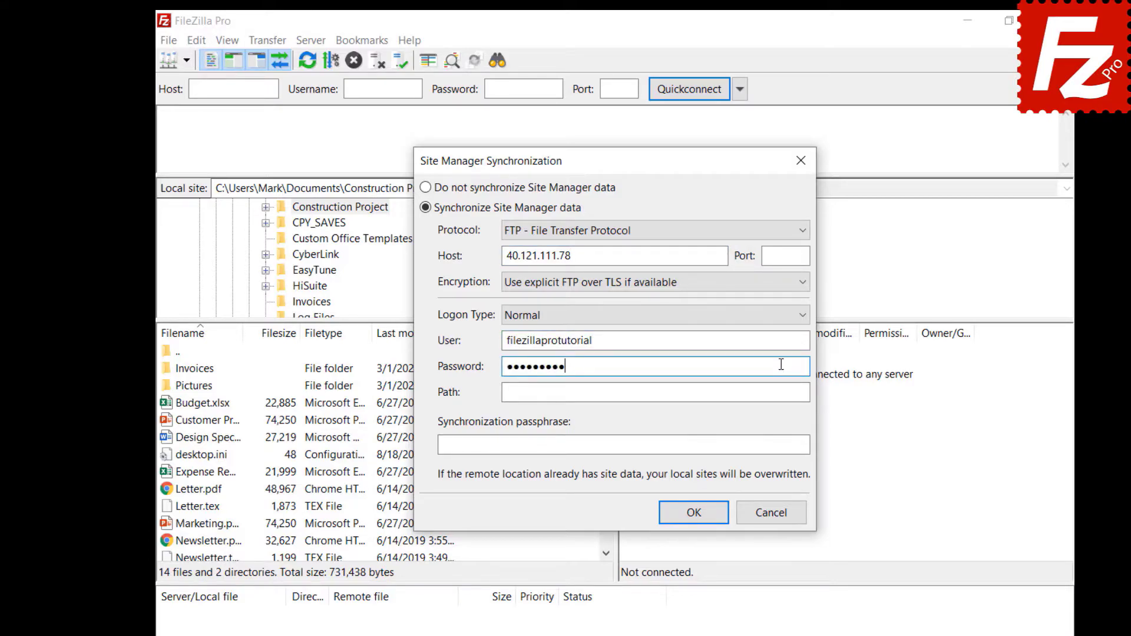
click(781, 392)
text(/)
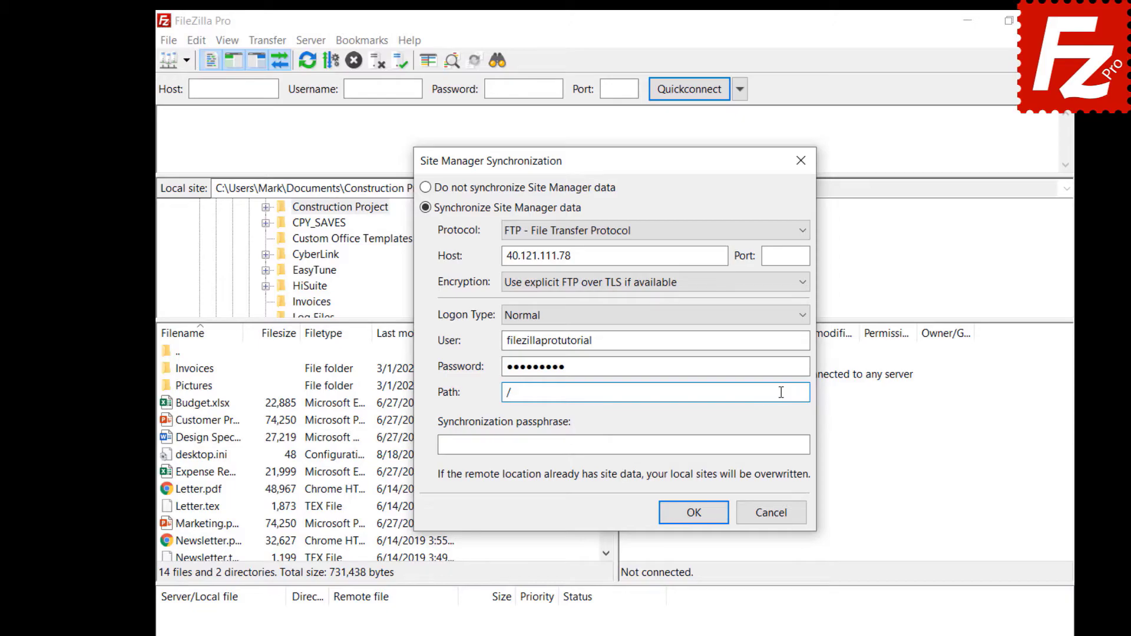
click(796, 445)
key(ctrl+v)
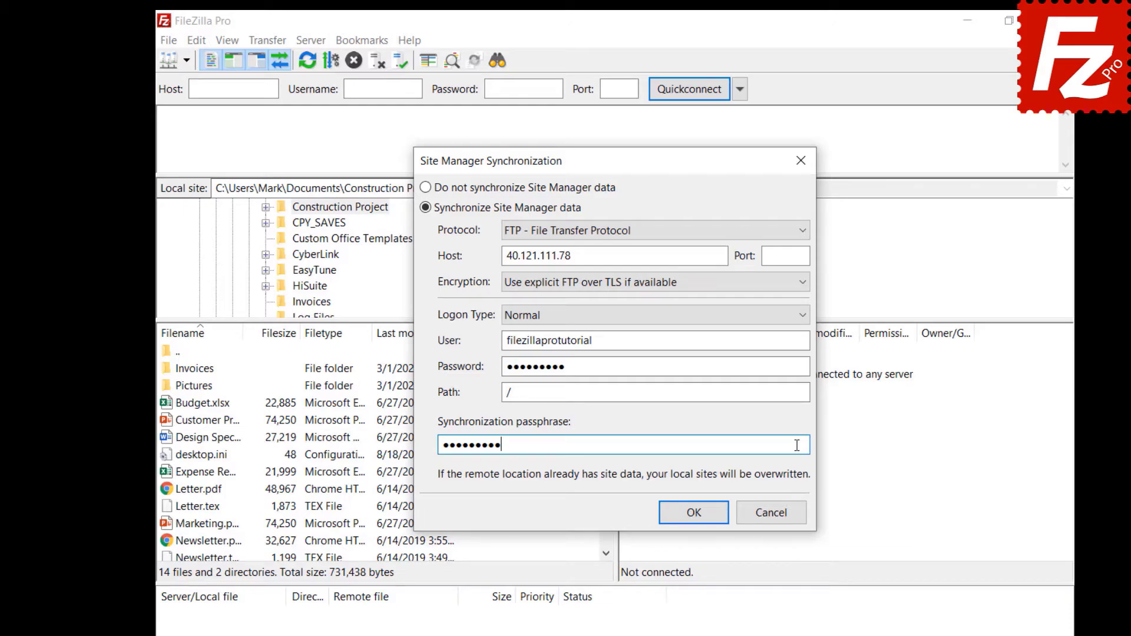
click(694, 513)
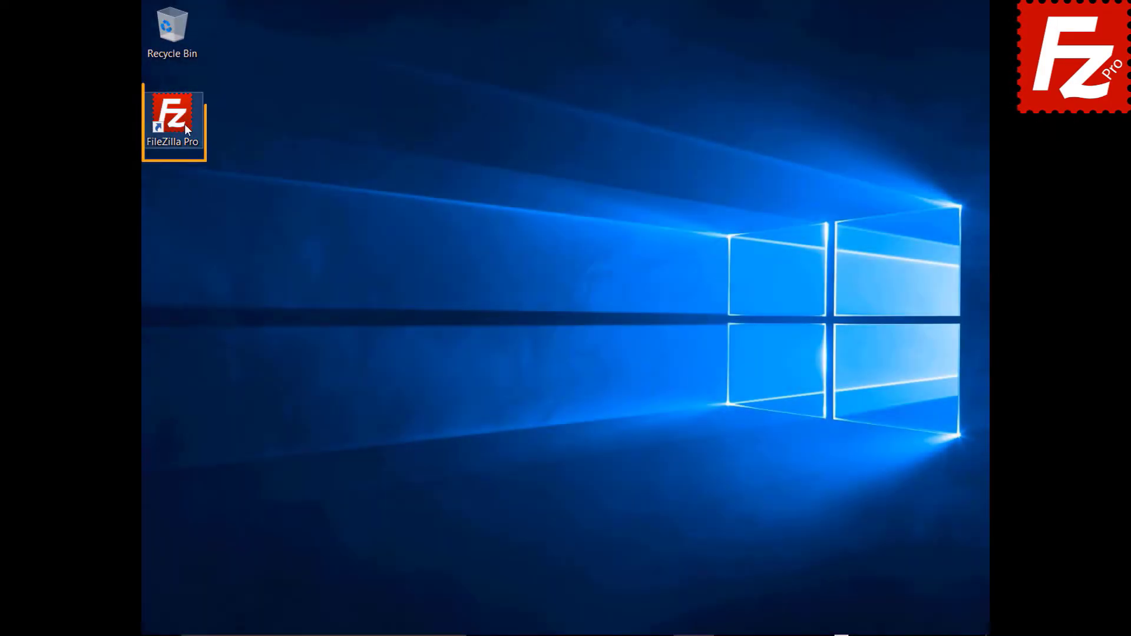
Step: Relaunch FileZilla and turn on Site Manager synchronization over FTP again
double_click(179, 122)
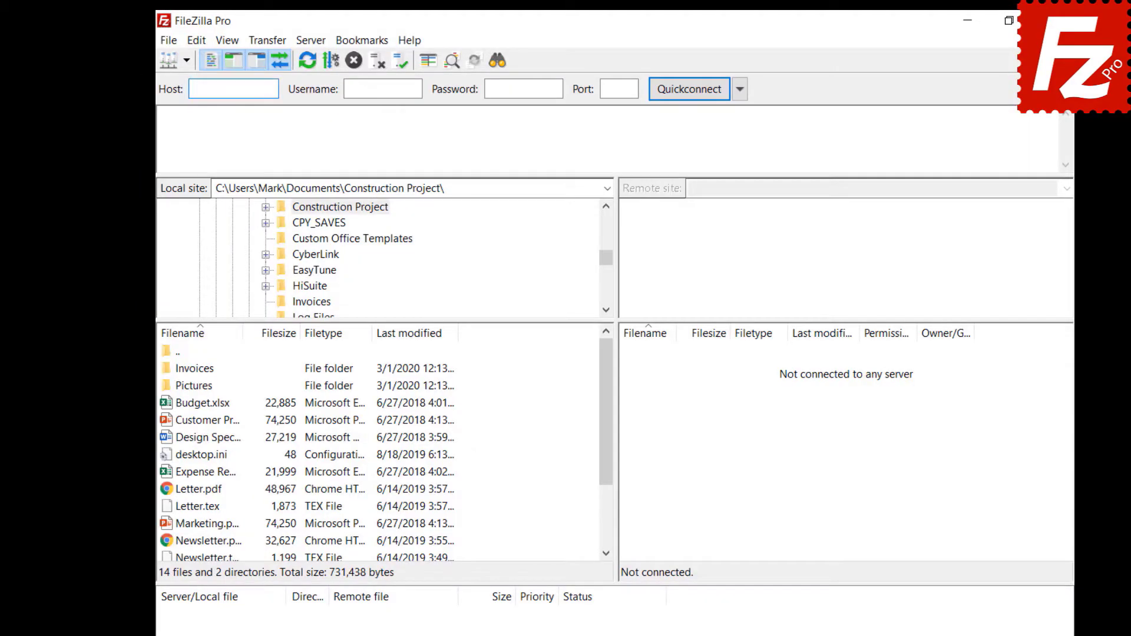
click(169, 47)
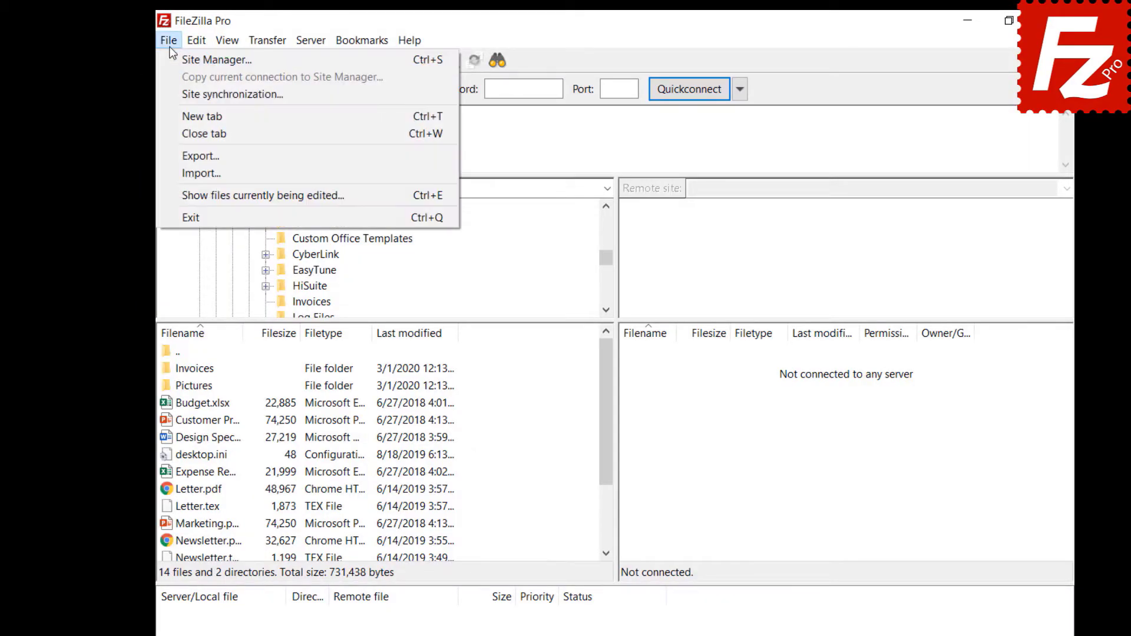
click(177, 94)
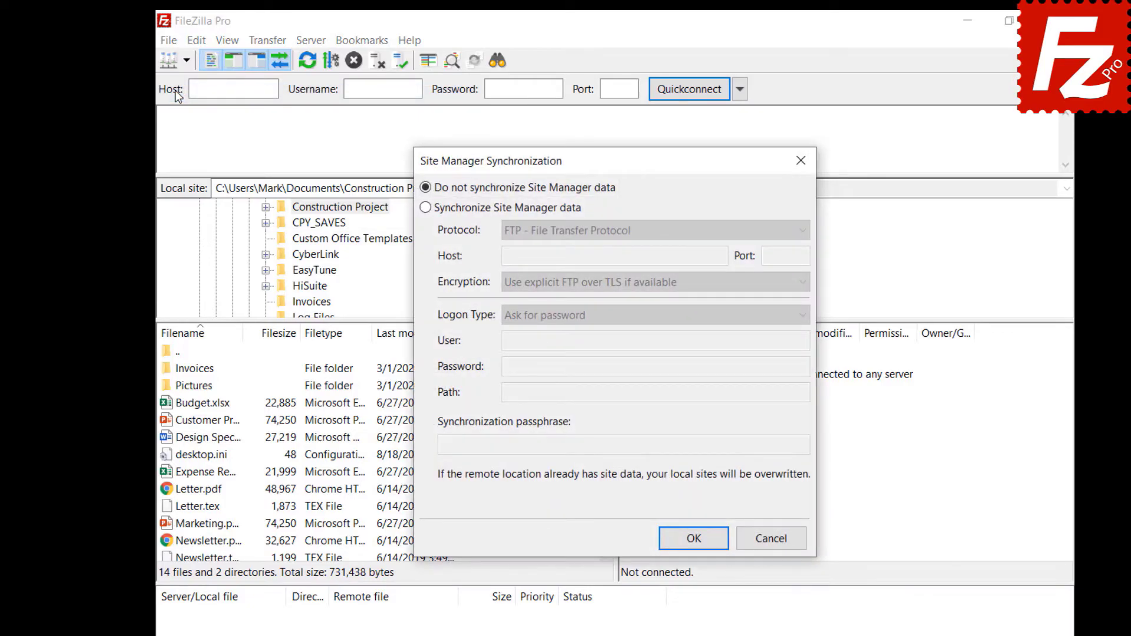
click(425, 209)
click(639, 234)
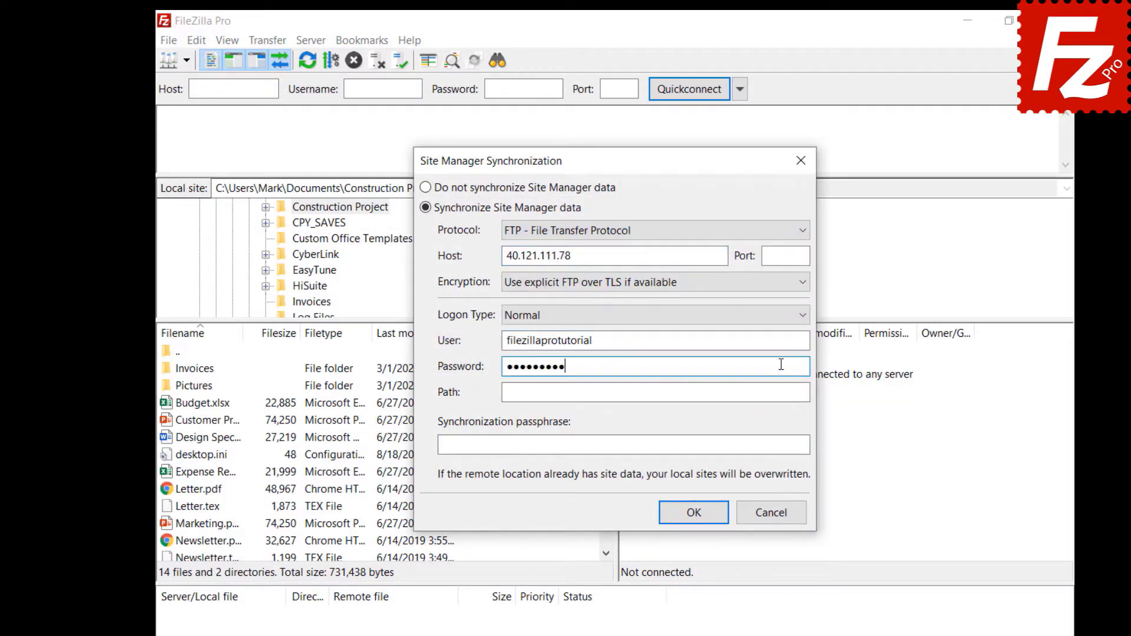
Step: Set the root path /, enter a passphrase, confirm and dismiss the success message
click(781, 392)
text(/)
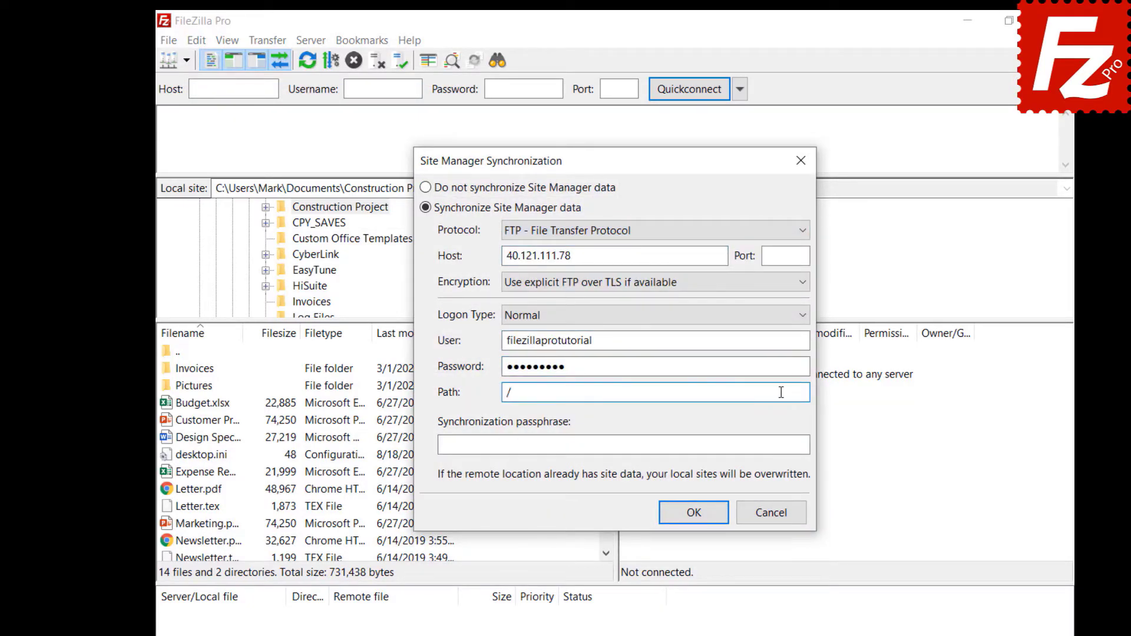
click(796, 446)
text(•••••••••)
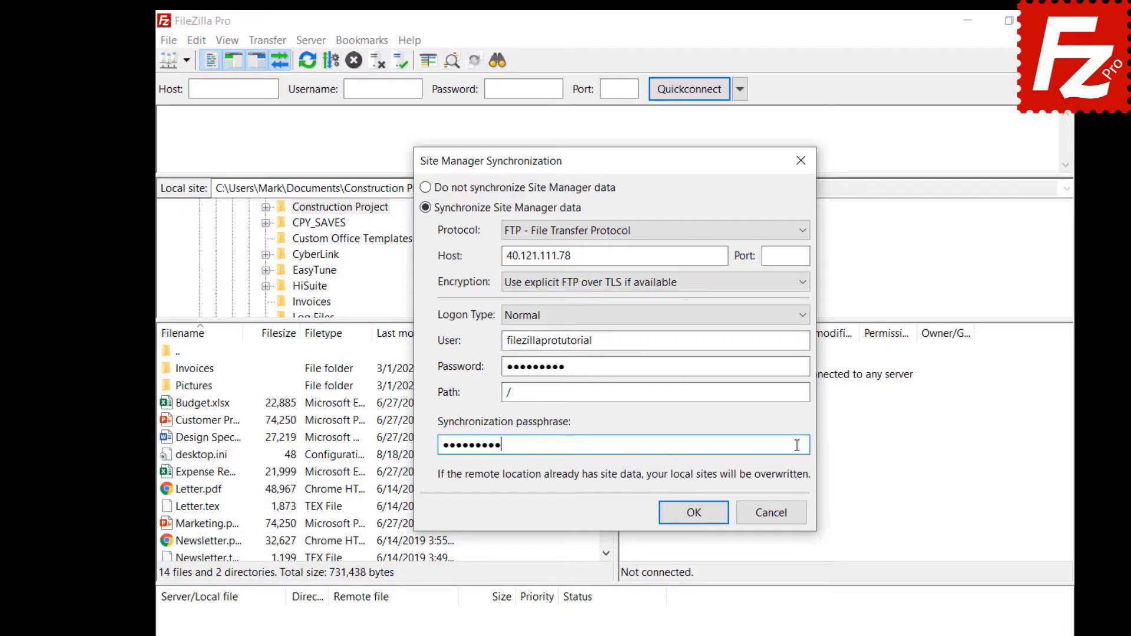
click(694, 513)
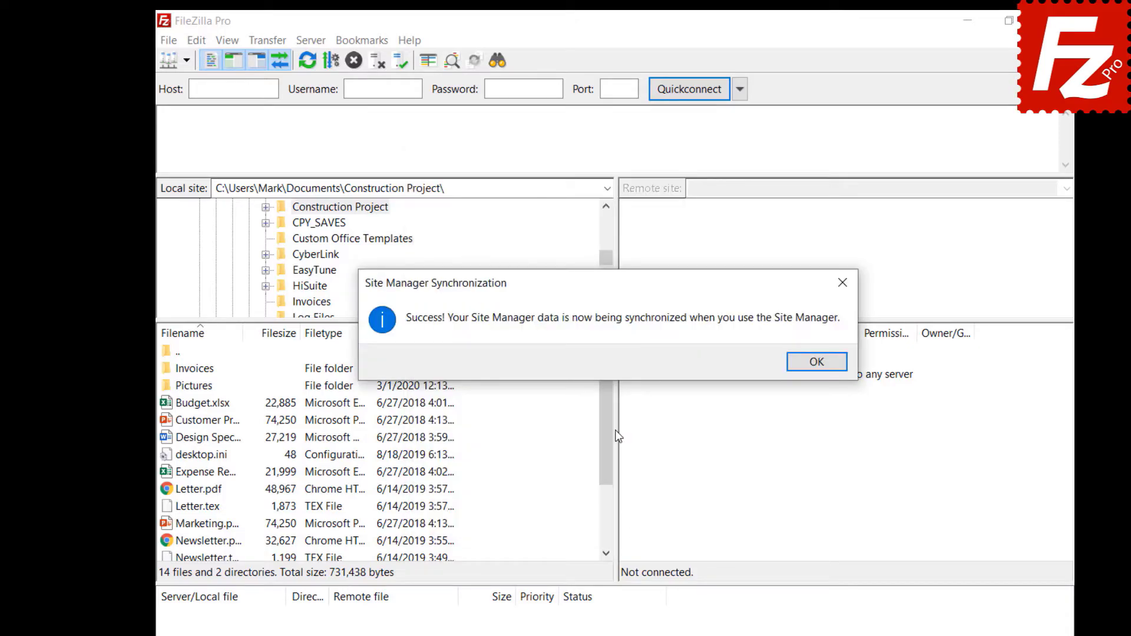
key(Return)
Step: Create a new site named OneDrive using the Microsoft OneDrive protocol and save it
click(168, 40)
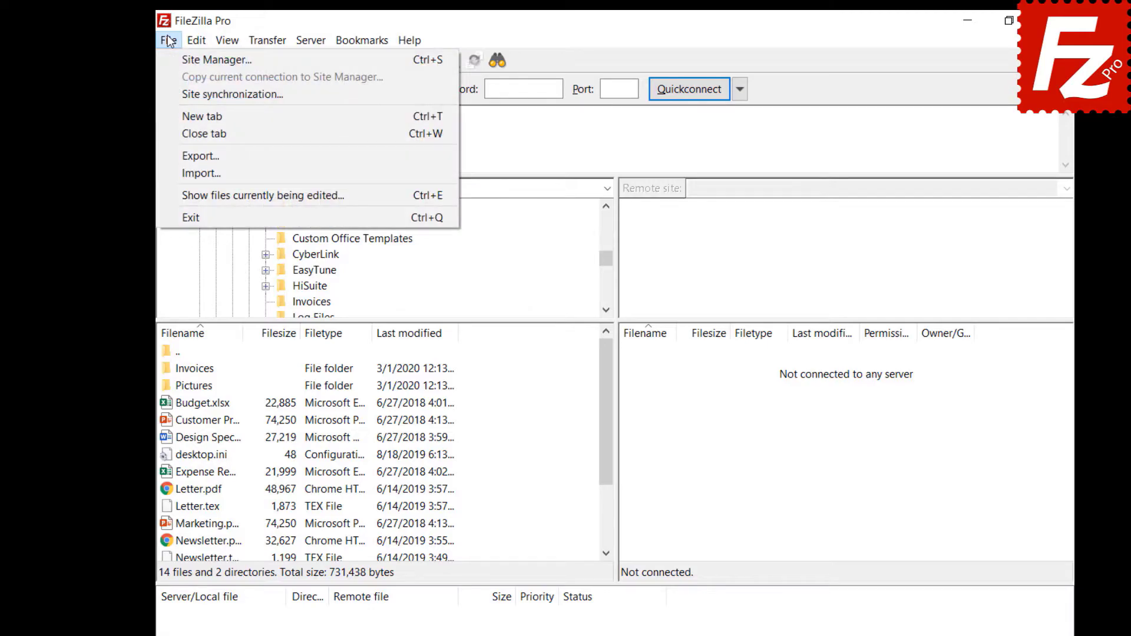
click(175, 59)
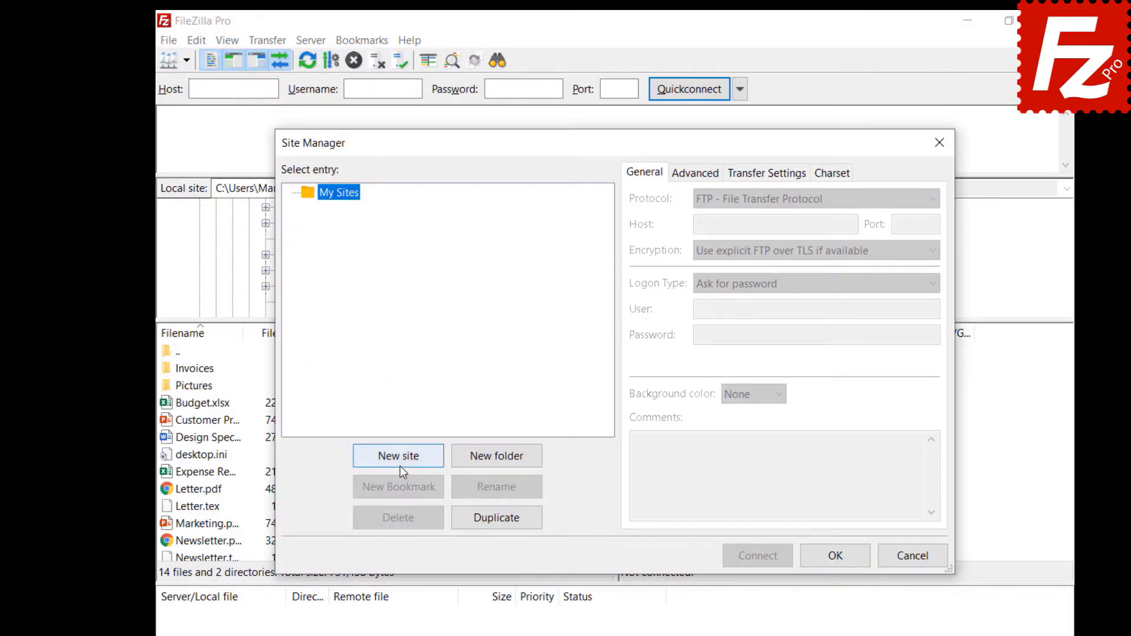
click(400, 465)
text(OneDrive)
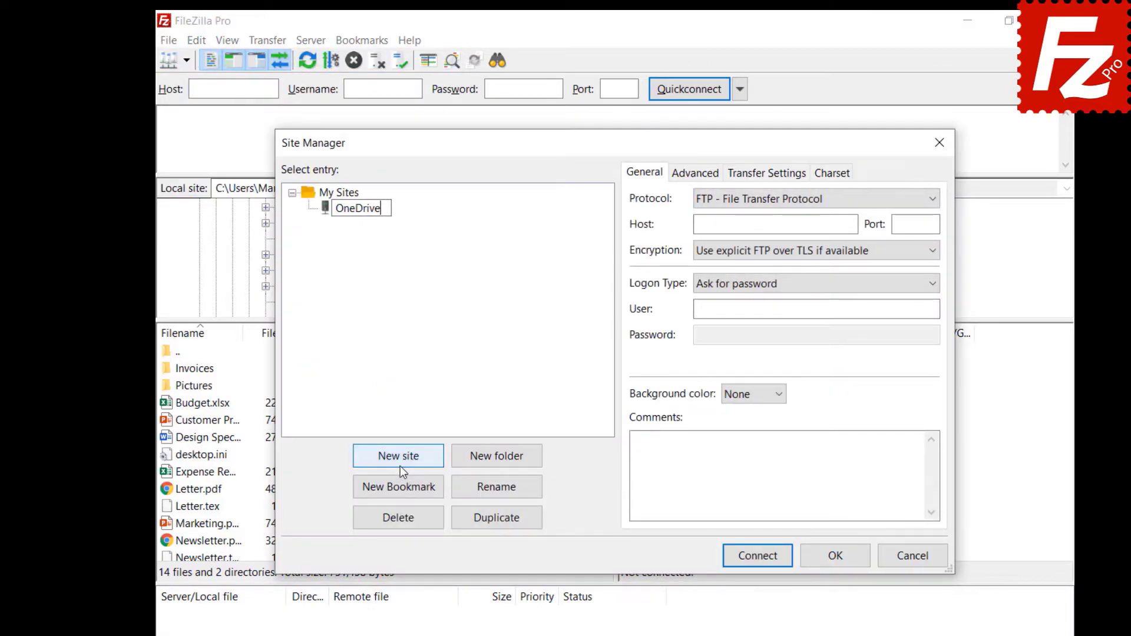
click(787, 203)
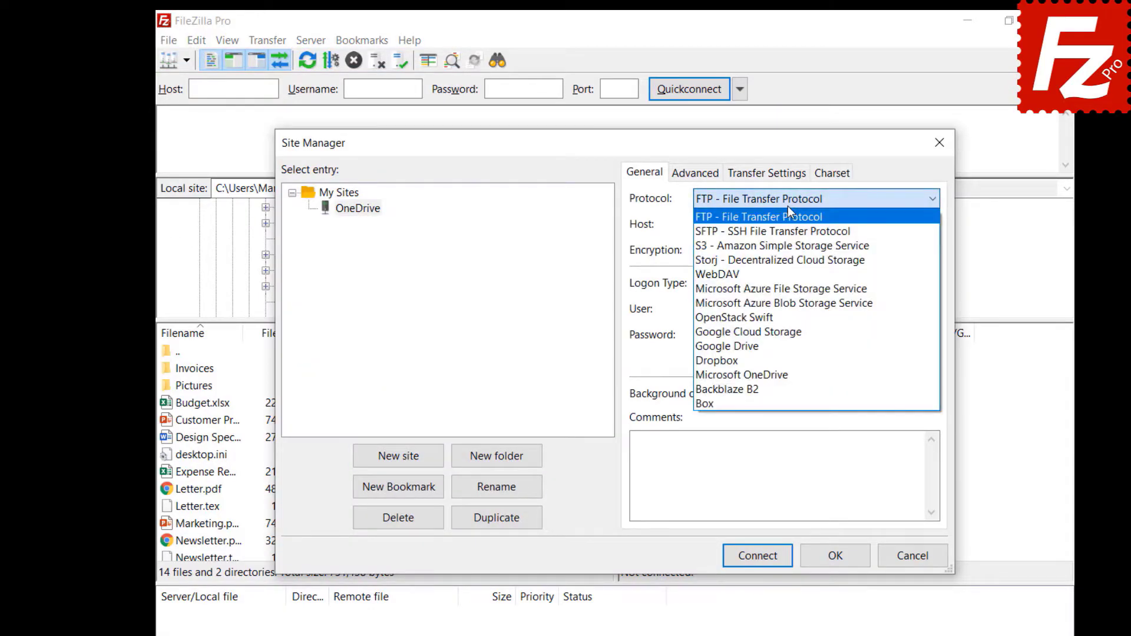
click(775, 373)
click(837, 564)
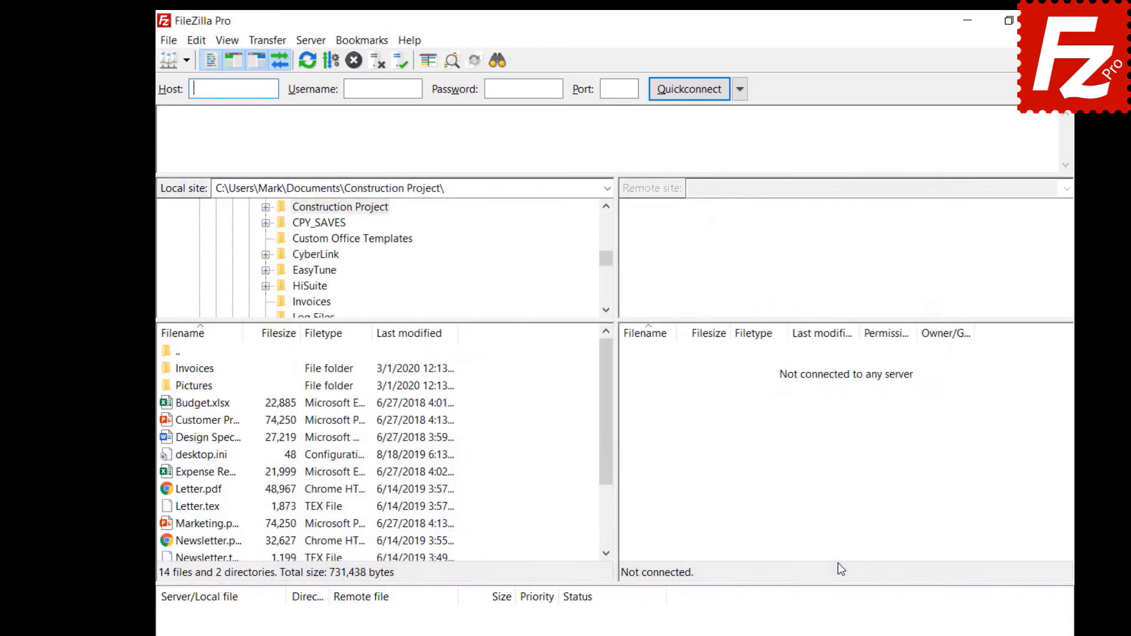
Step: Reopen Site Manager to check the OneDrive site is listed, then close it
click(163, 40)
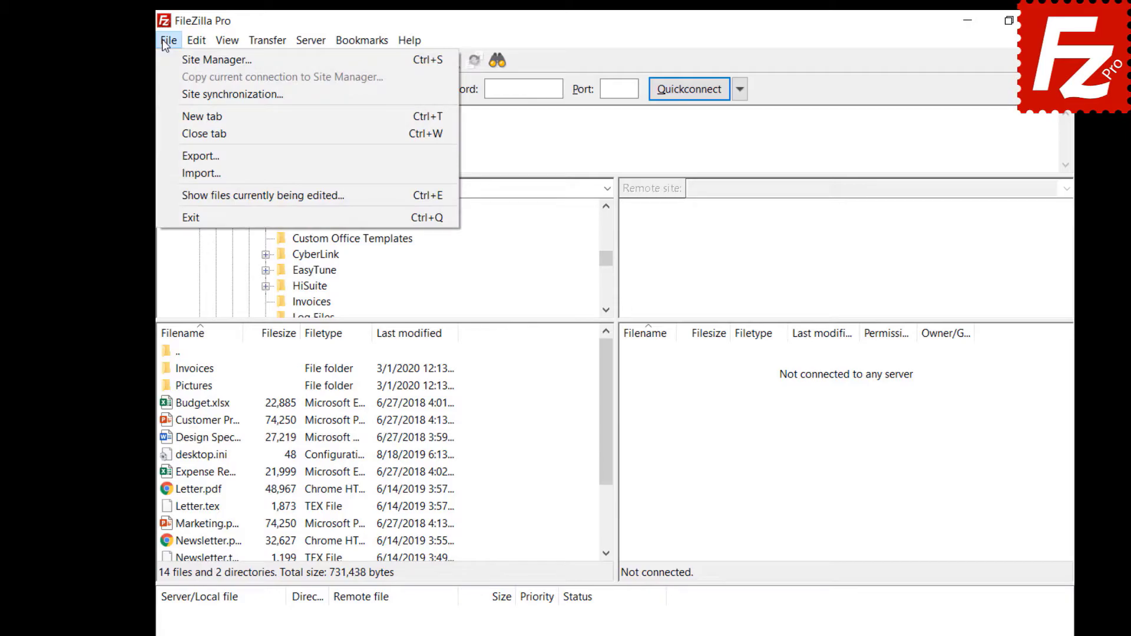
click(168, 54)
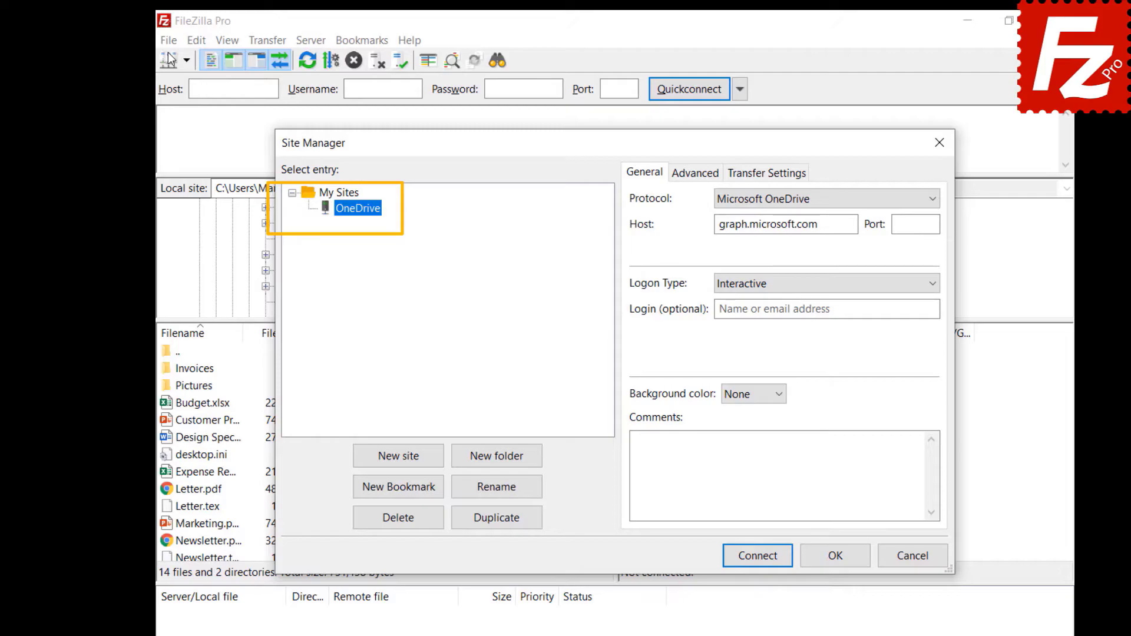
key(Escape)
Step: In Site synchronization, choose 'Do not synchronize Site Manager data' and confirm the removal
click(168, 40)
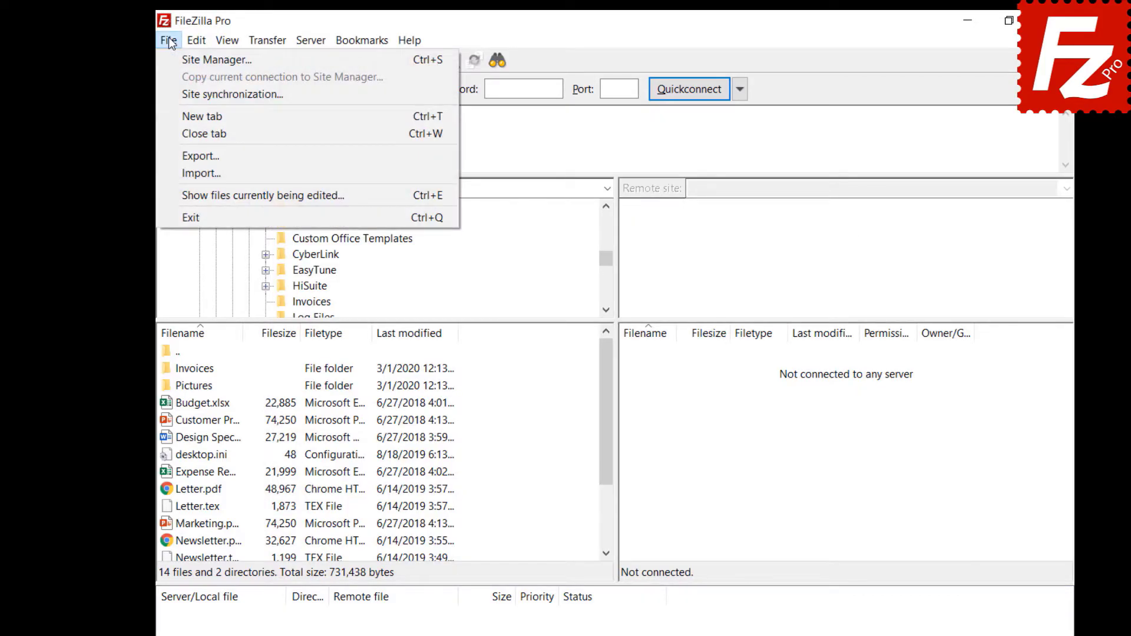
click(177, 94)
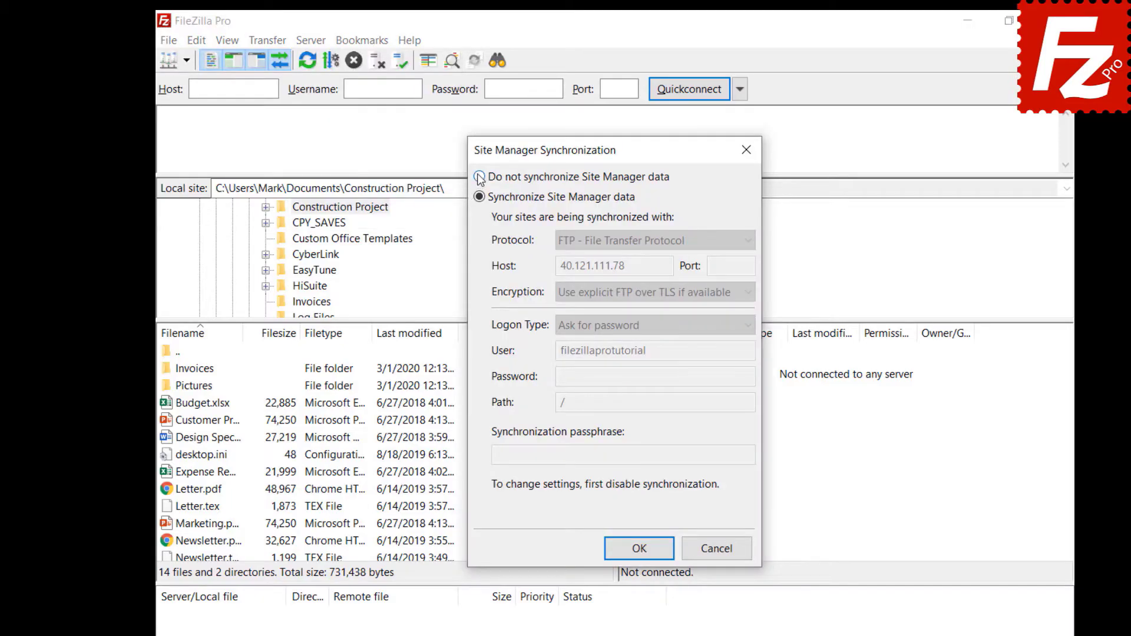
click(479, 177)
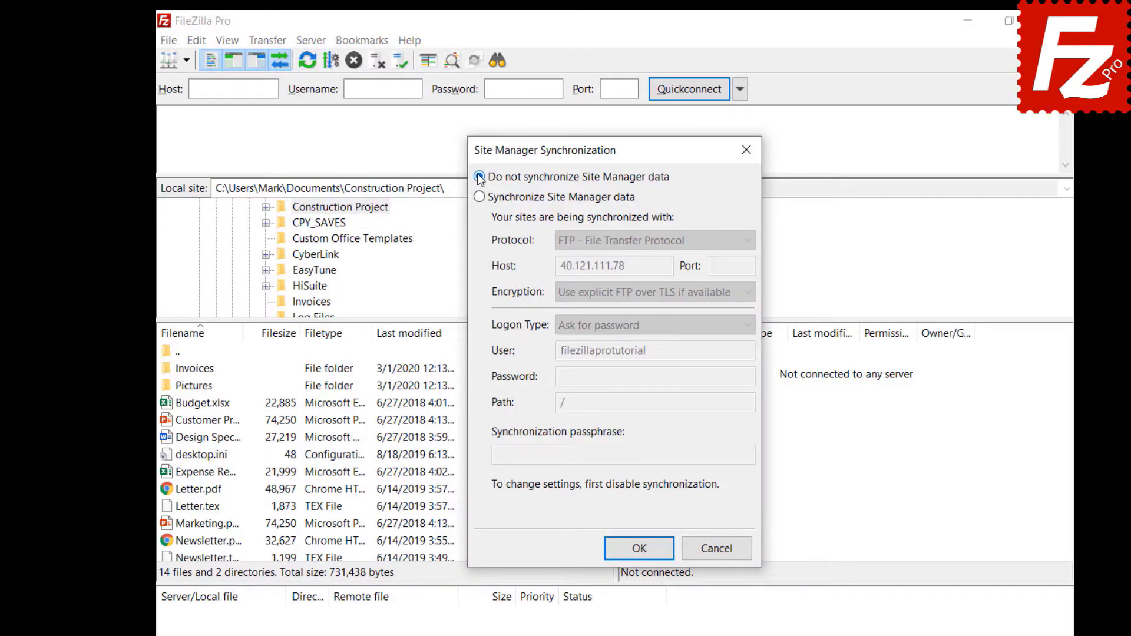
click(640, 548)
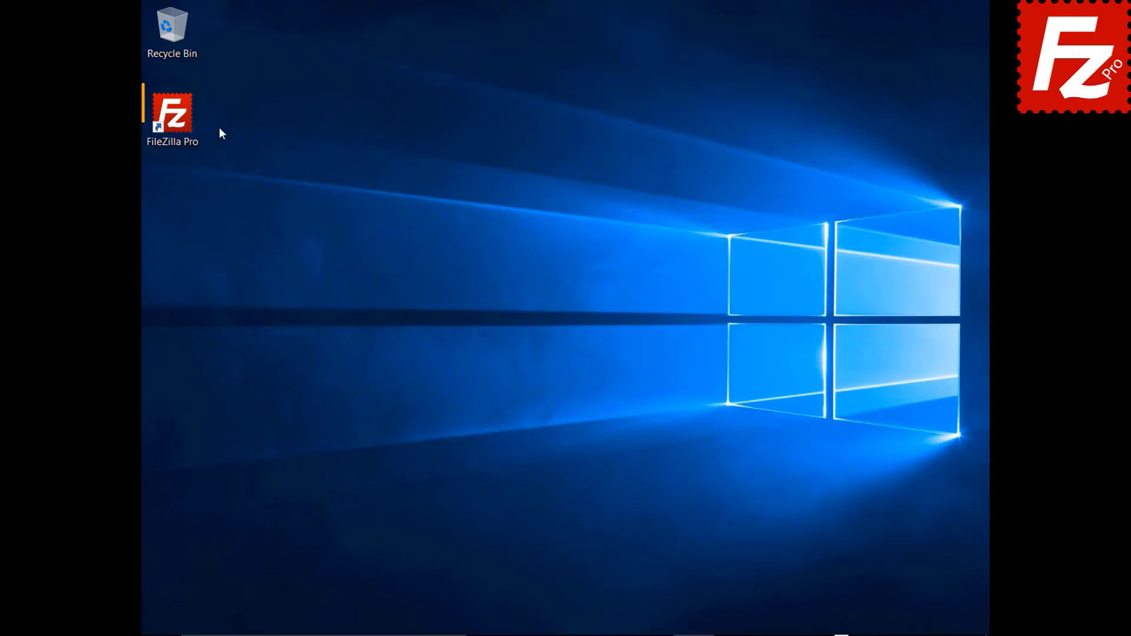
Step: Launch FileZilla Pro and tick Site Manager entries, transfer queue and filters for export
double_click(182, 127)
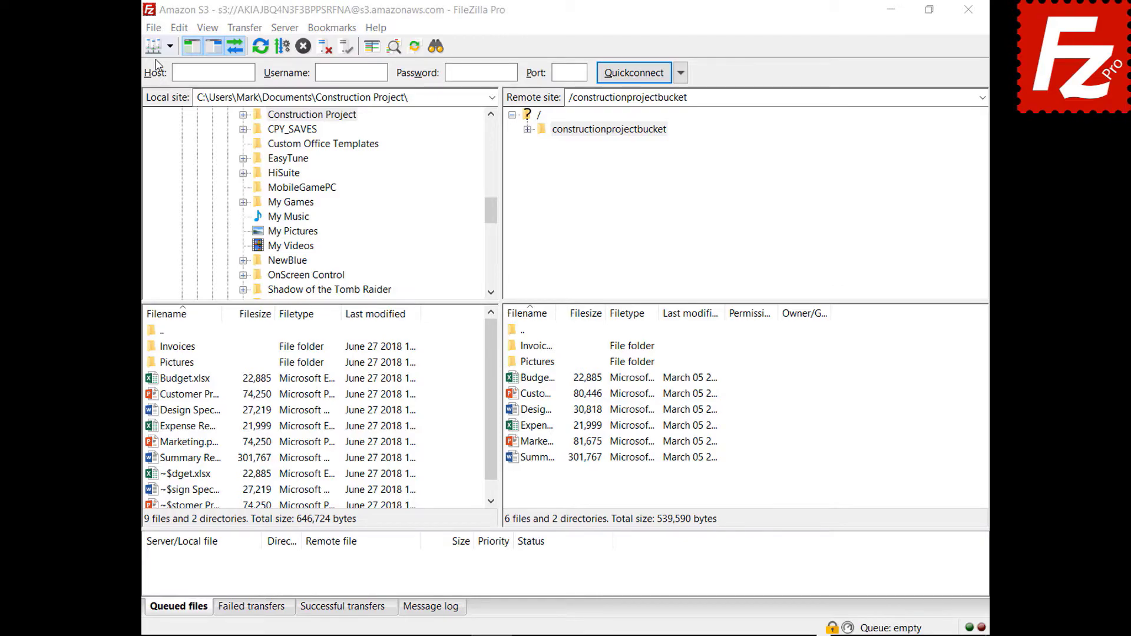
click(156, 30)
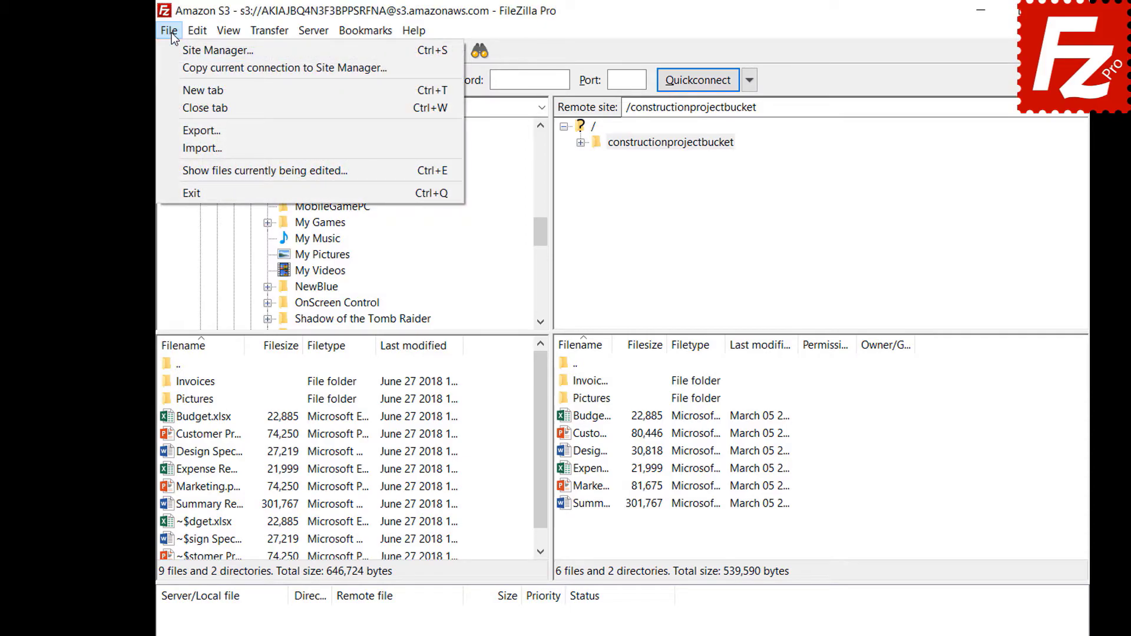
click(179, 131)
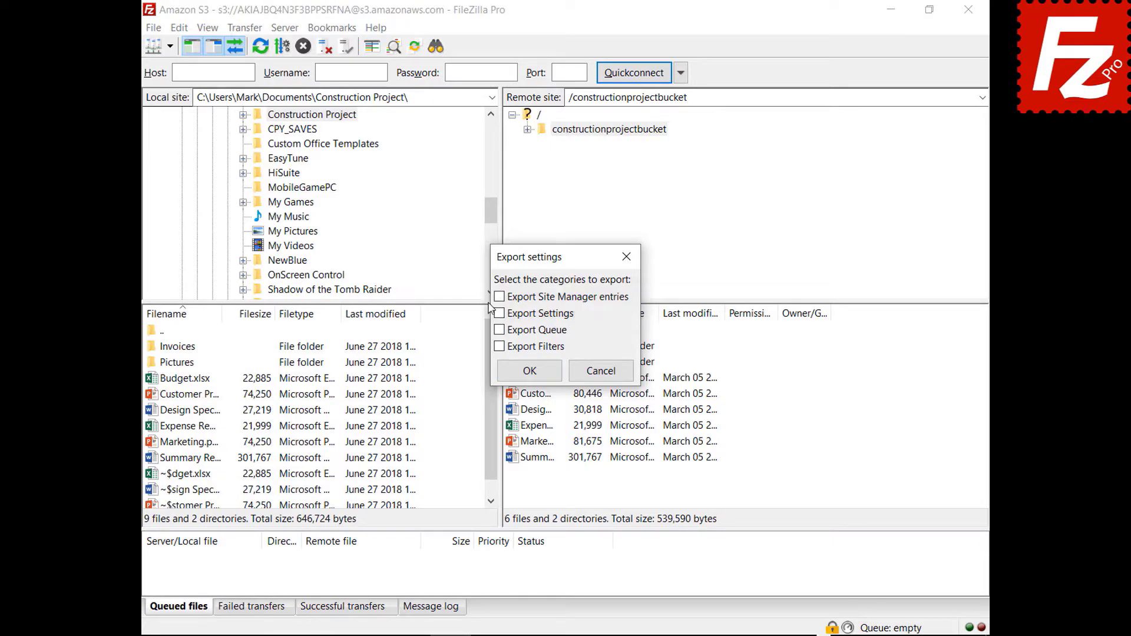
click(500, 297)
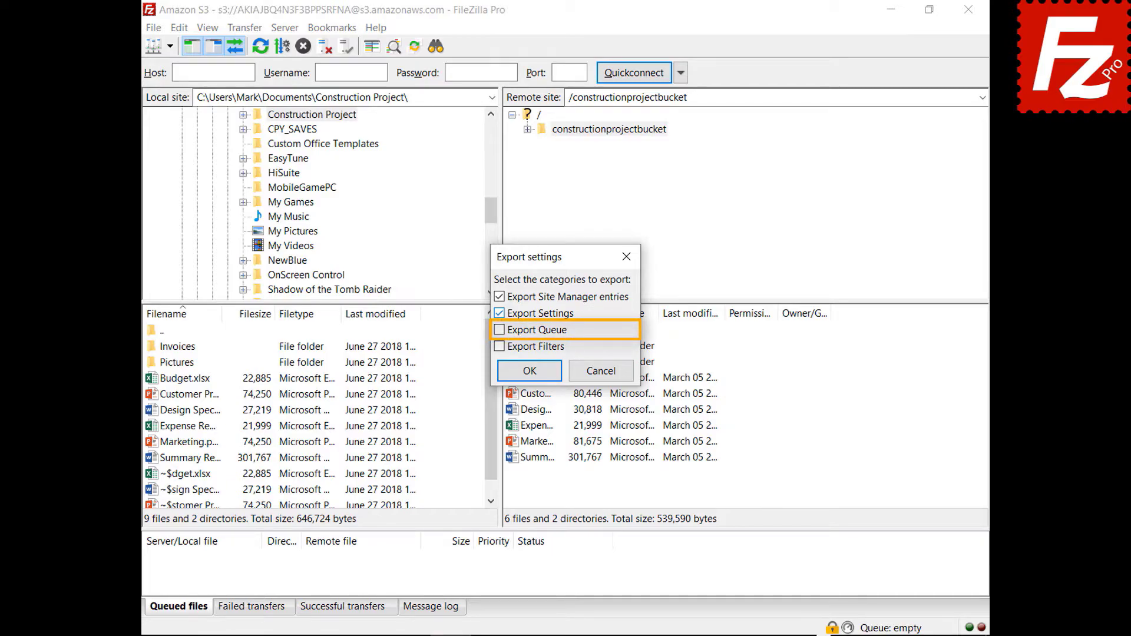
click(500, 330)
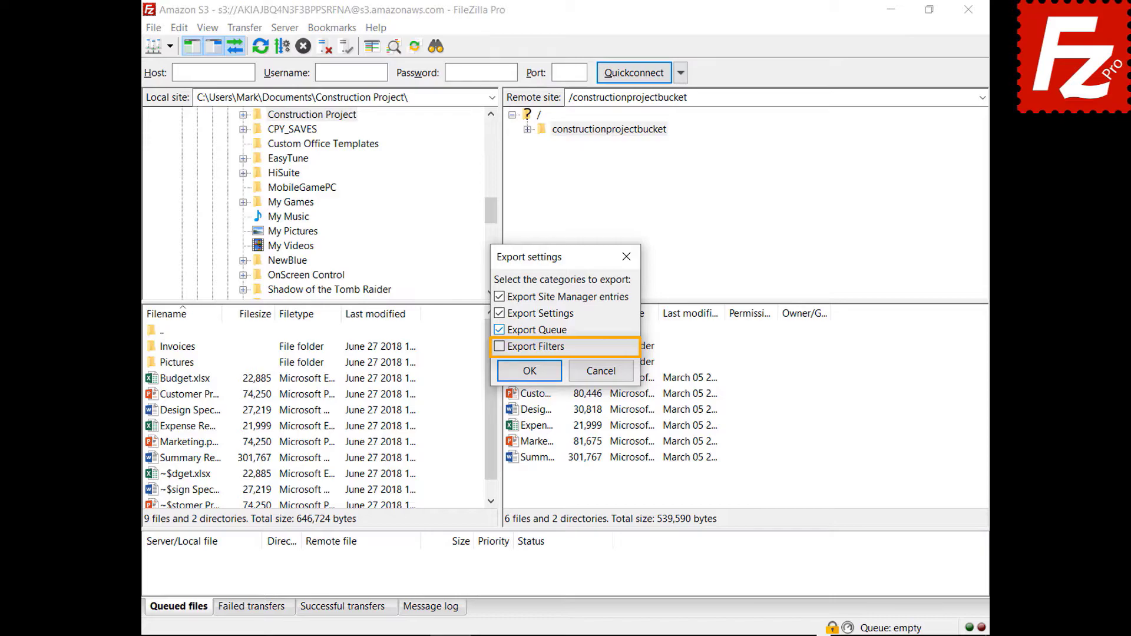
click(500, 347)
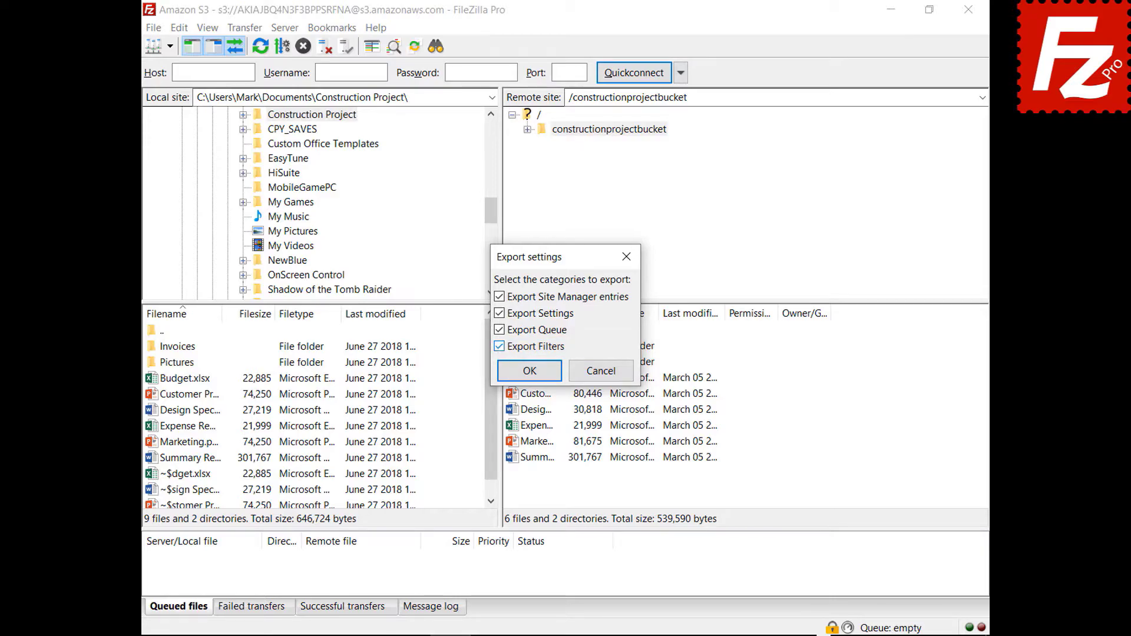
Step: Save the export as FileZilla.xml, then begin importing settings from a file
click(529, 370)
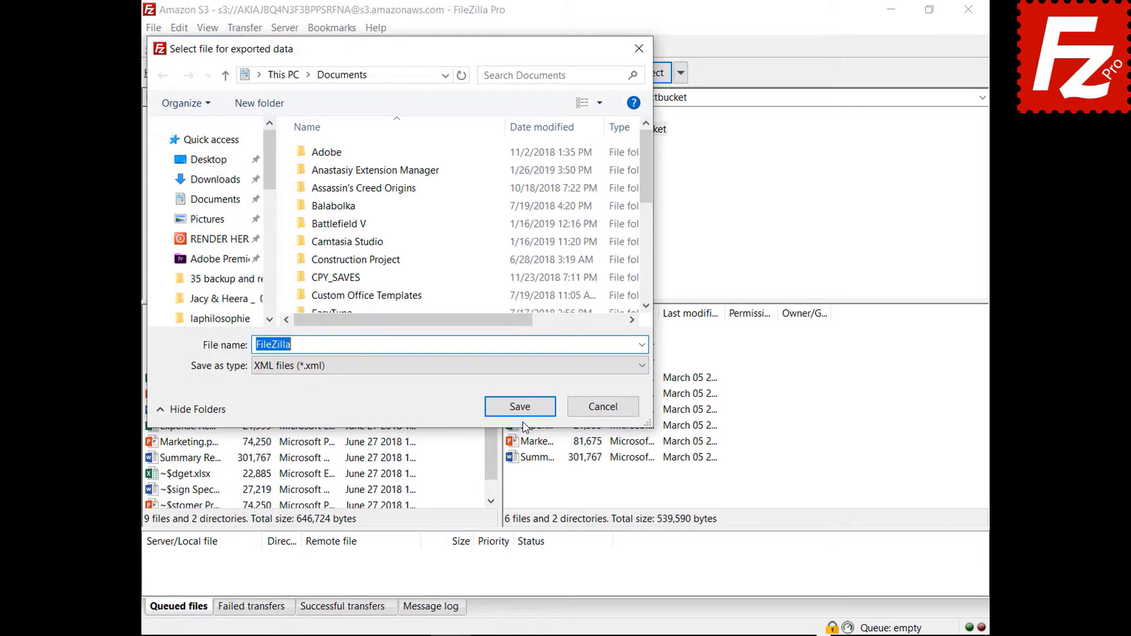
click(520, 408)
click(154, 28)
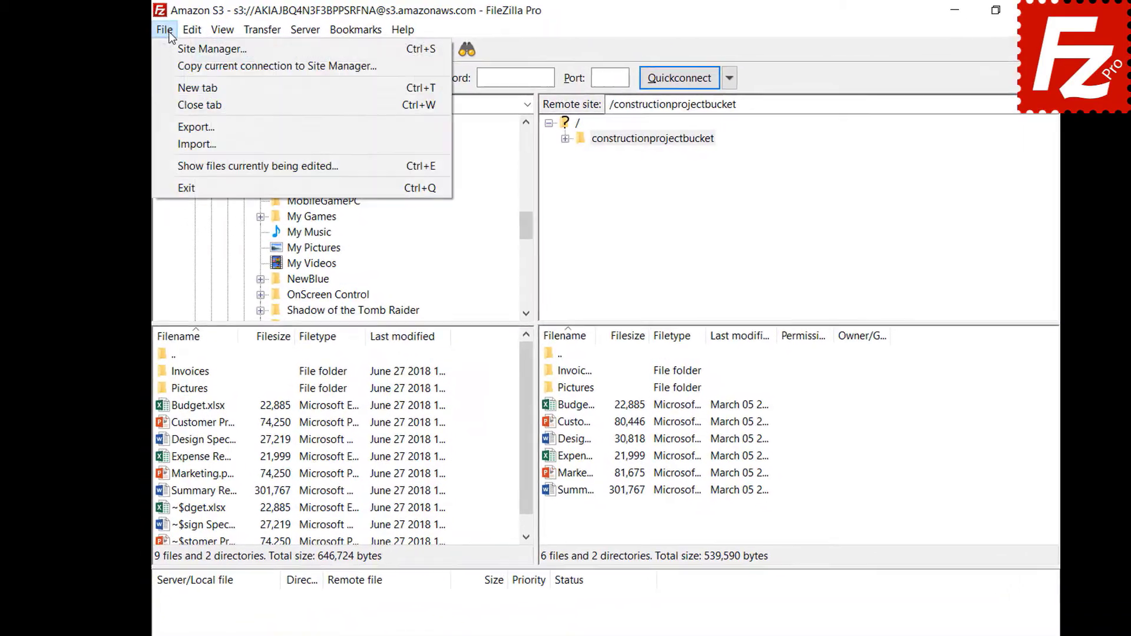
click(170, 143)
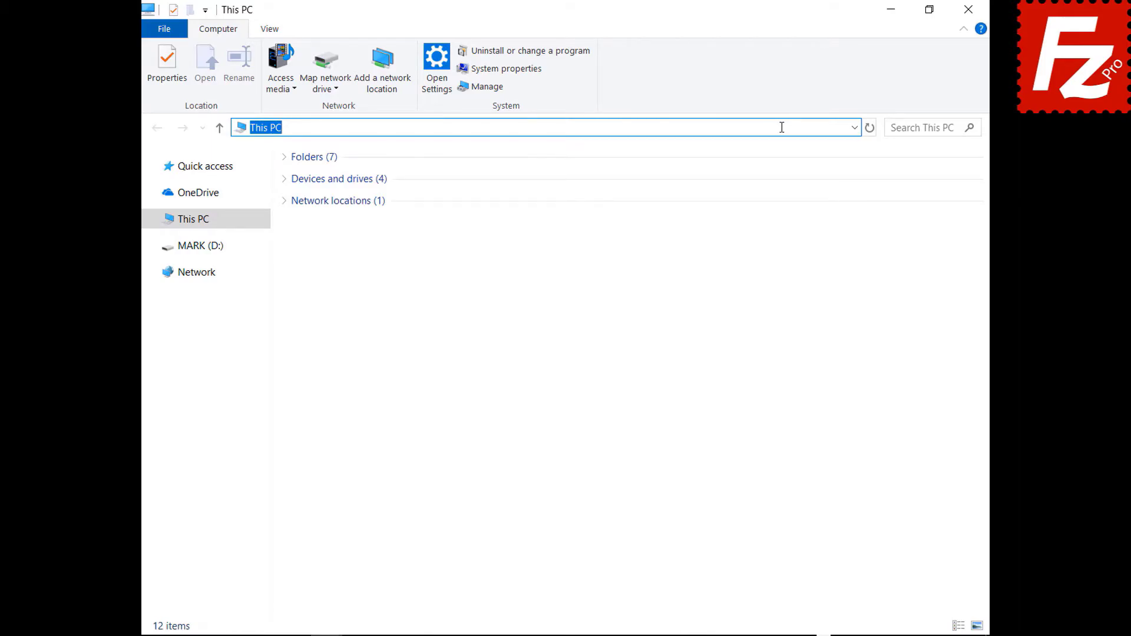
Step: Go to %APPDATA%\FileZilla, select all seven configuration files, then restart FileZilla Pro
text(%APPDATA%\FileZilla)
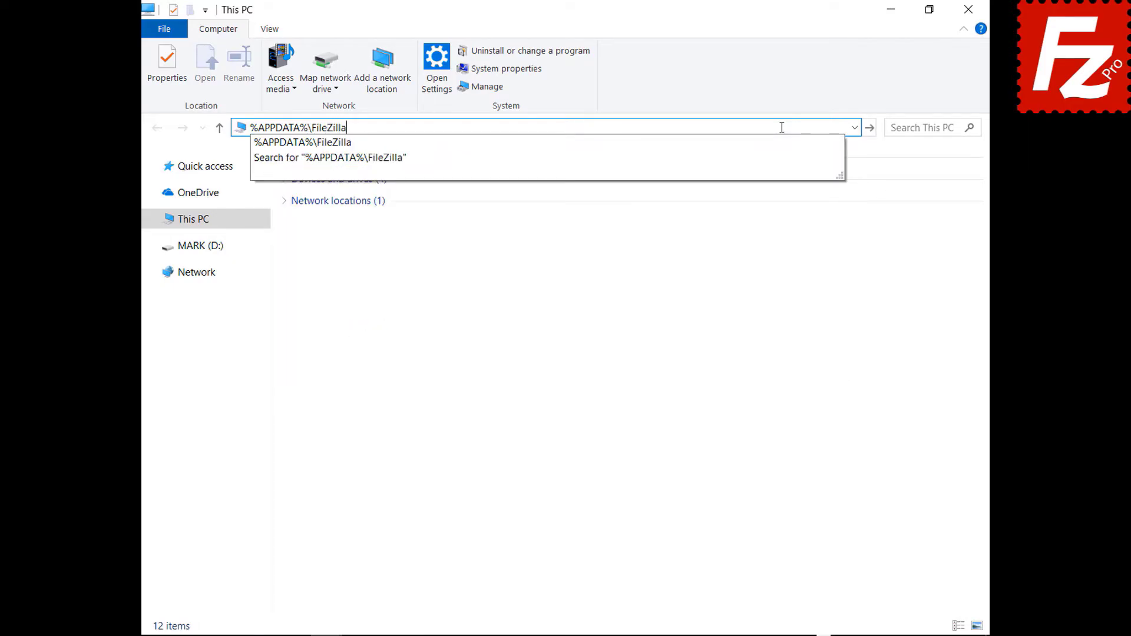
key(Return)
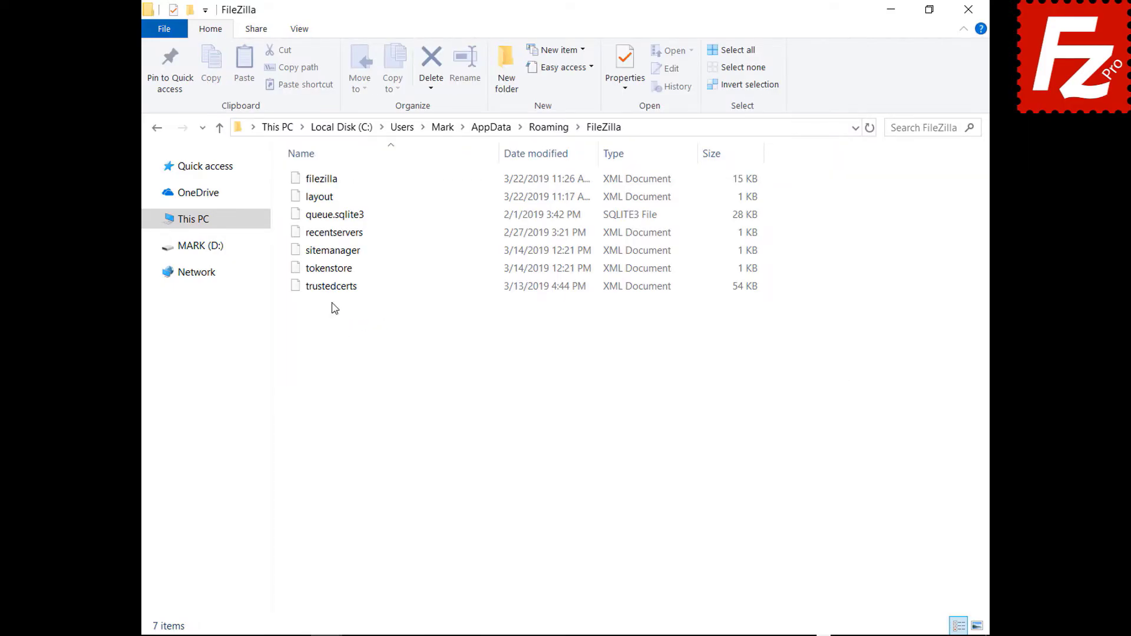
drag(334, 309, 333, 166)
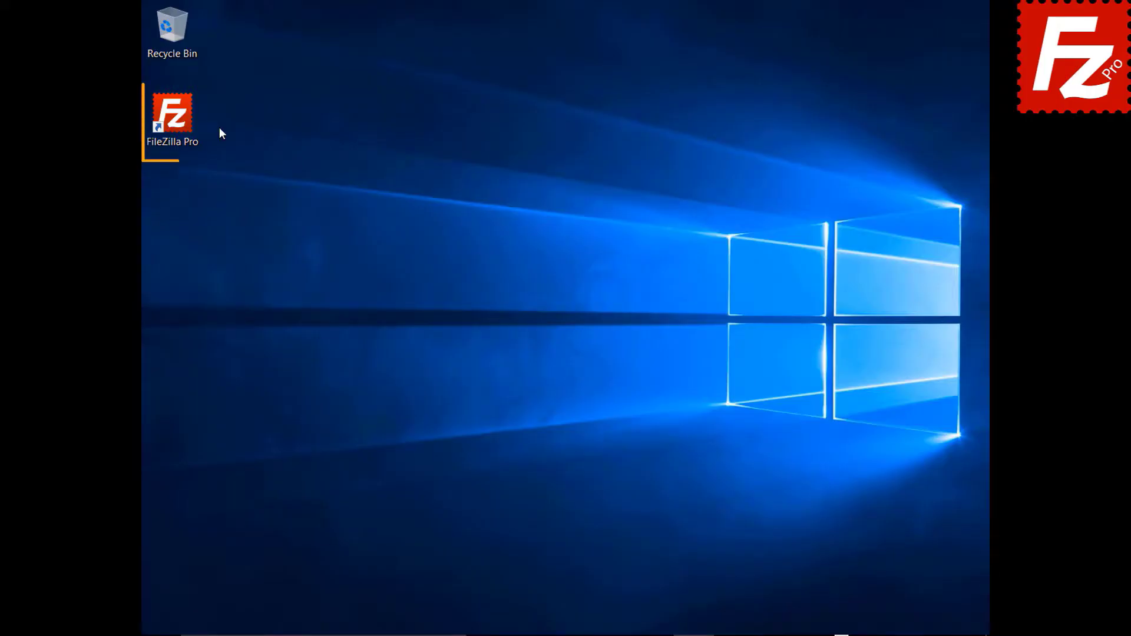
click(177, 121)
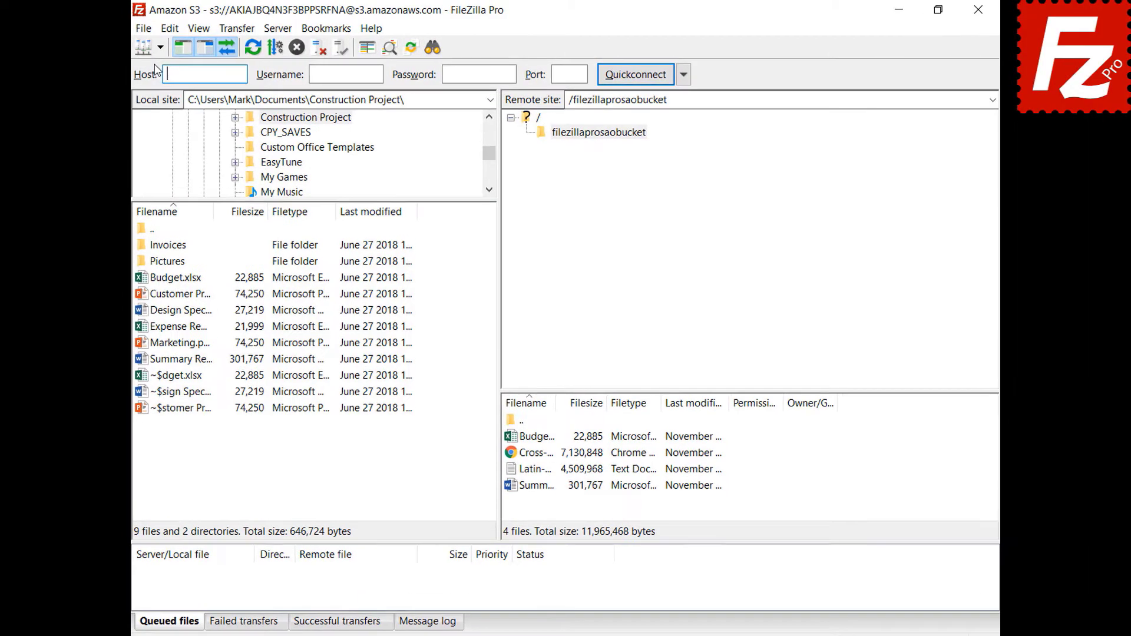
Step: Connect to the saved Amazon S3 site in a new tab and bring up the message log options
click(169, 46)
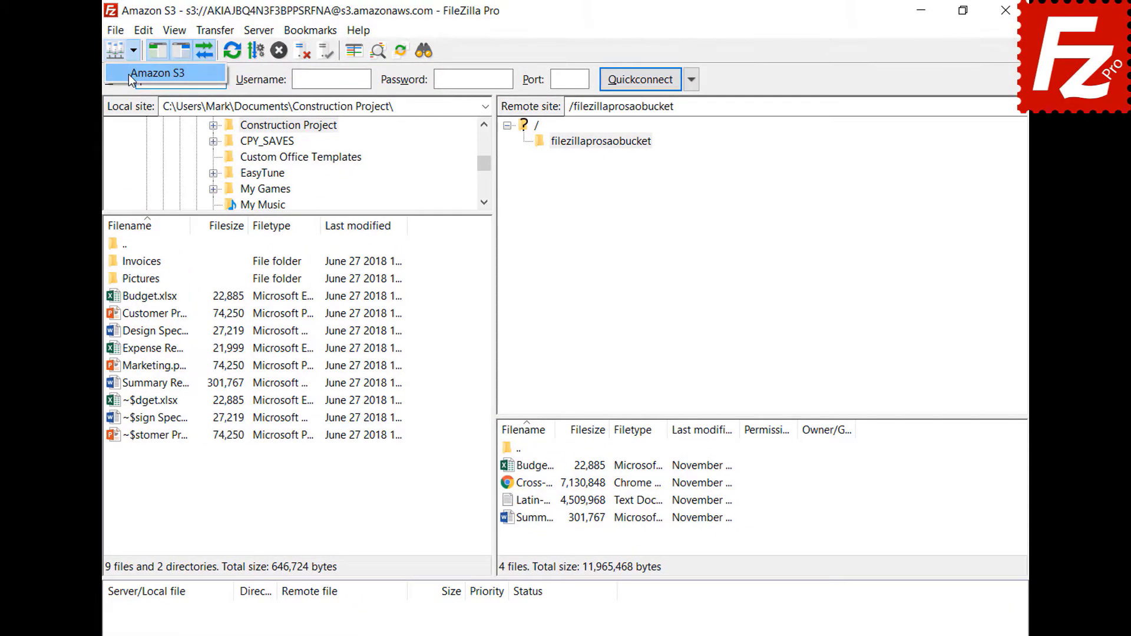
click(129, 75)
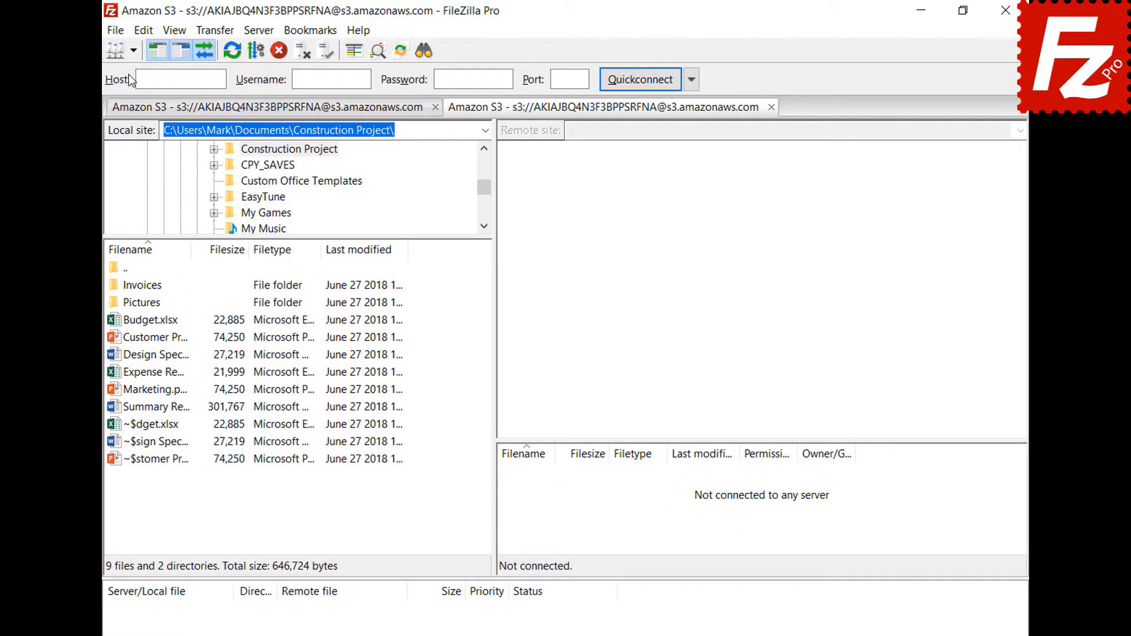
click(431, 606)
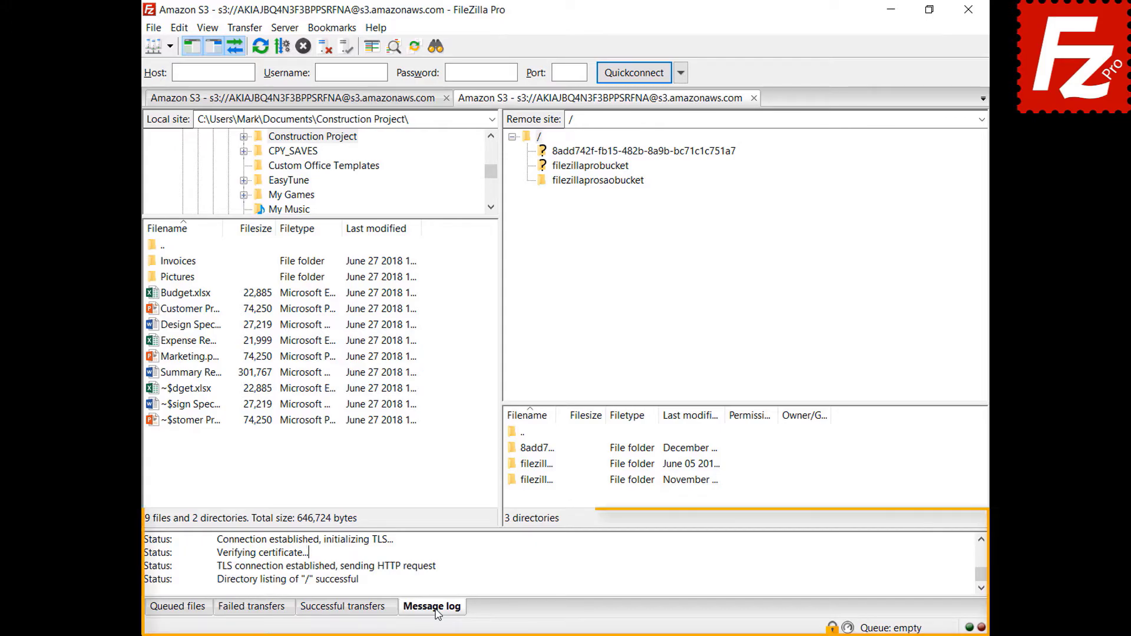
right_click(485, 560)
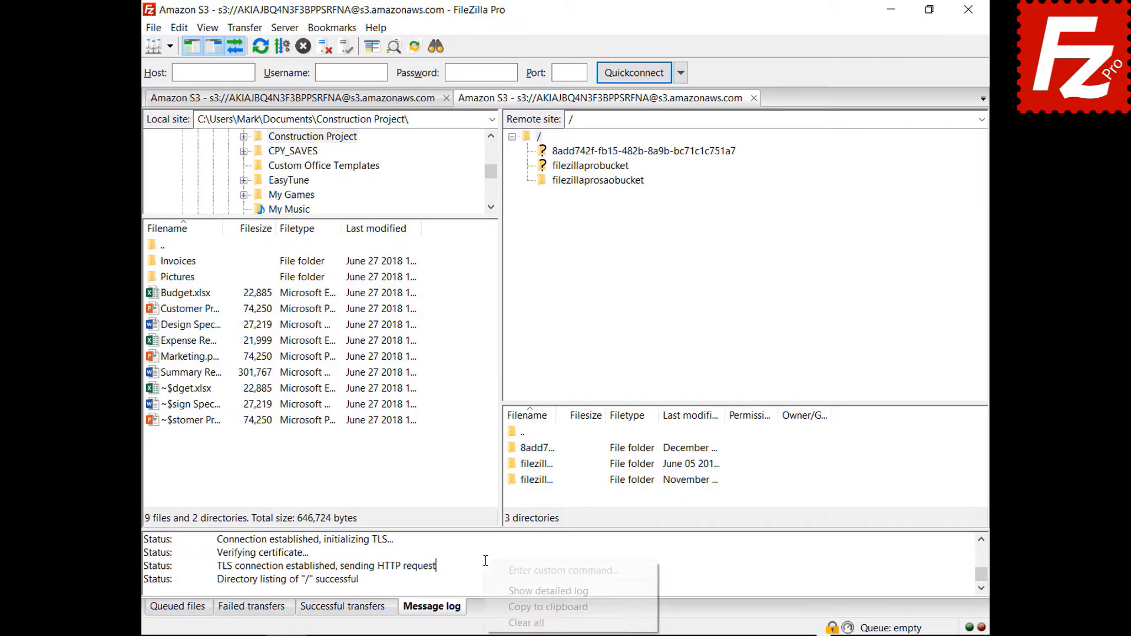
Step: Open the filezillaprosaobucket bucket to list its four files and copy the message log to the clipboard
click(500, 590)
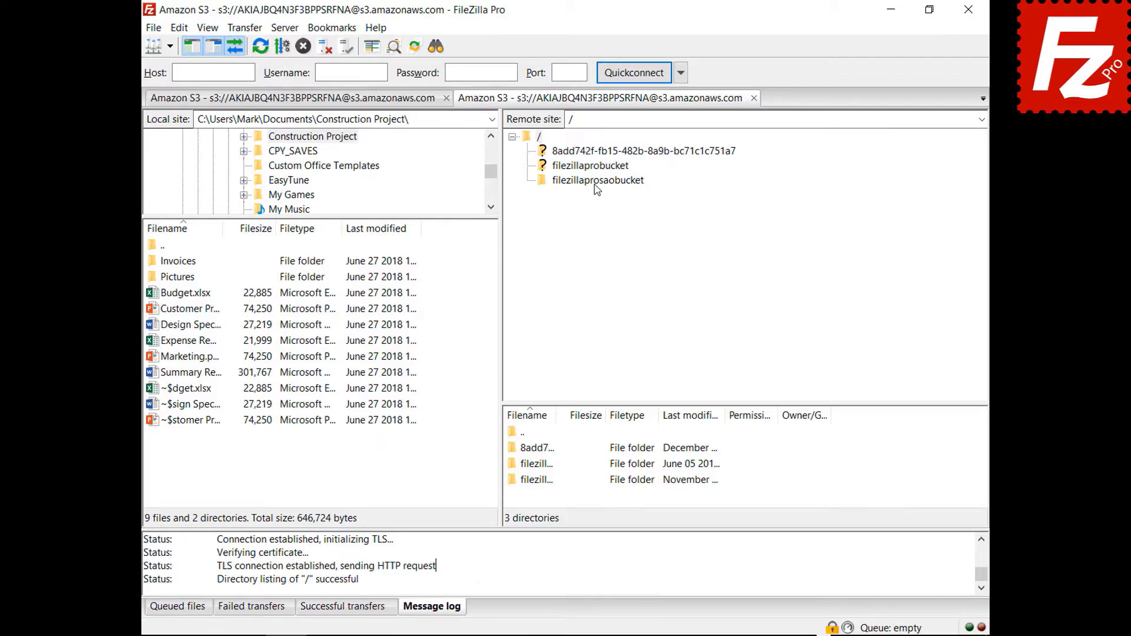
click(597, 182)
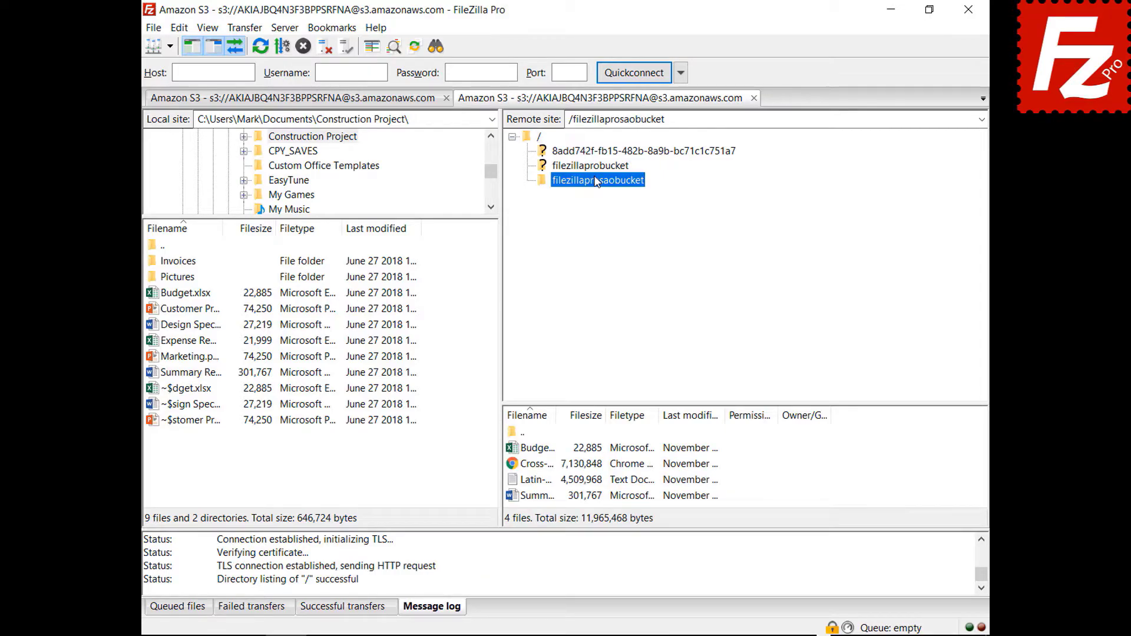
right_click(547, 568)
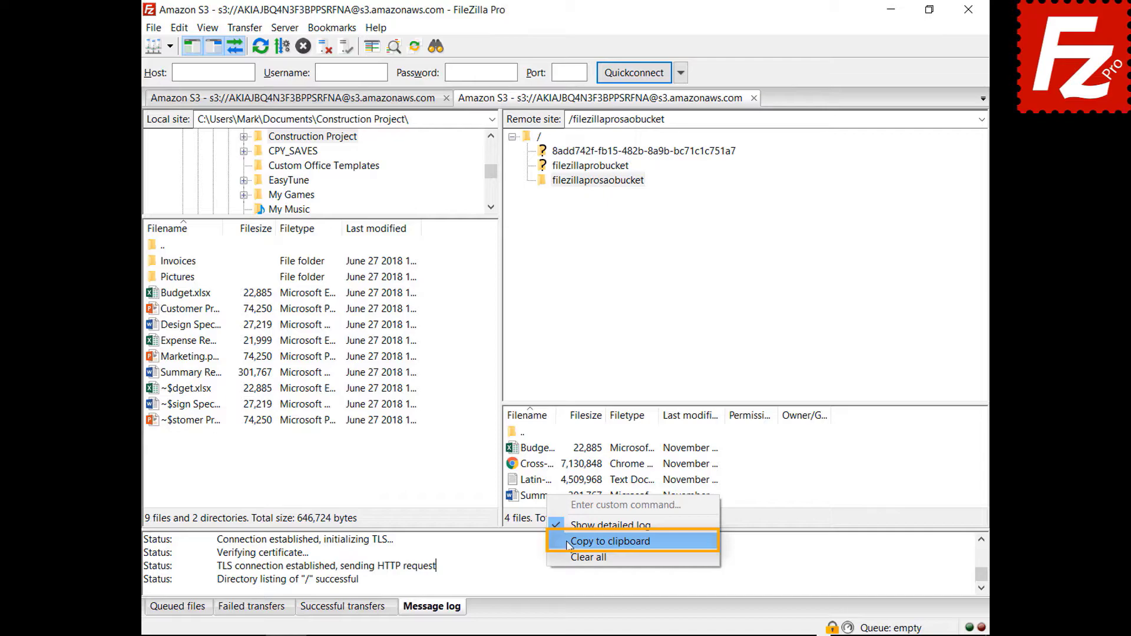
click(567, 545)
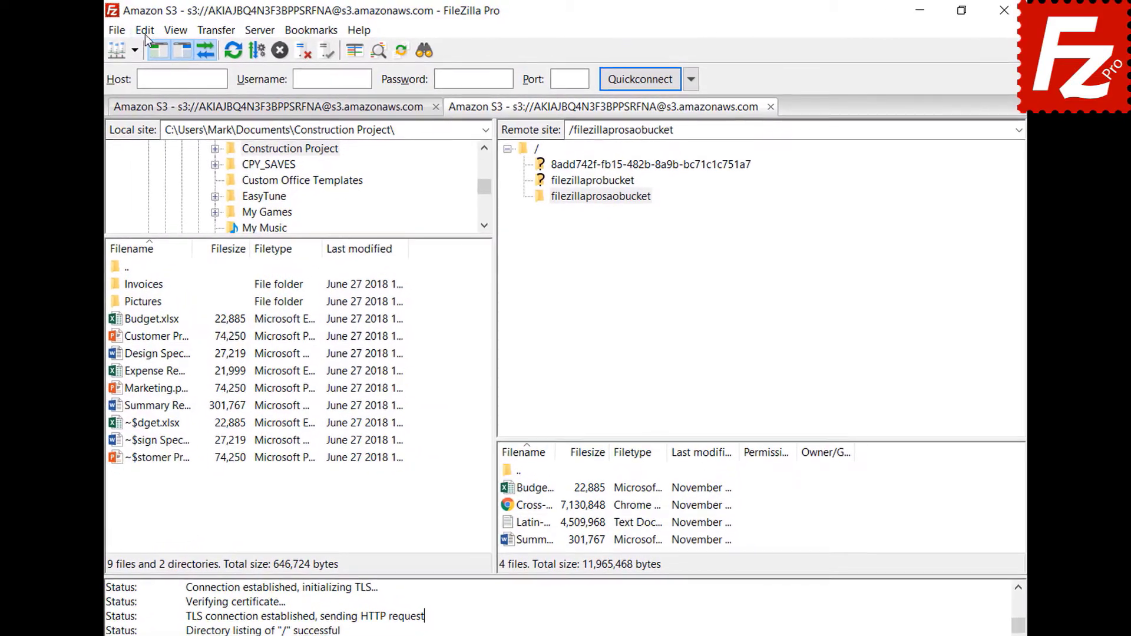
Step: In Logging settings, enable timestamps and log to filezilla.log in Documents, capped at 10 MiB
click(179, 28)
click(151, 89)
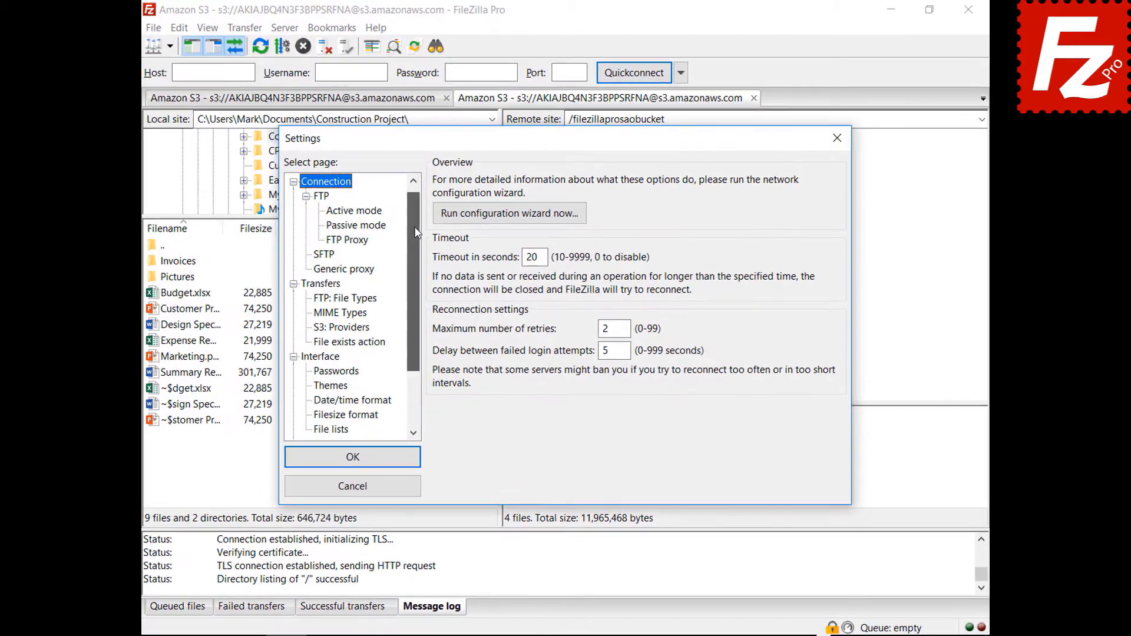
drag(416, 232, 410, 296)
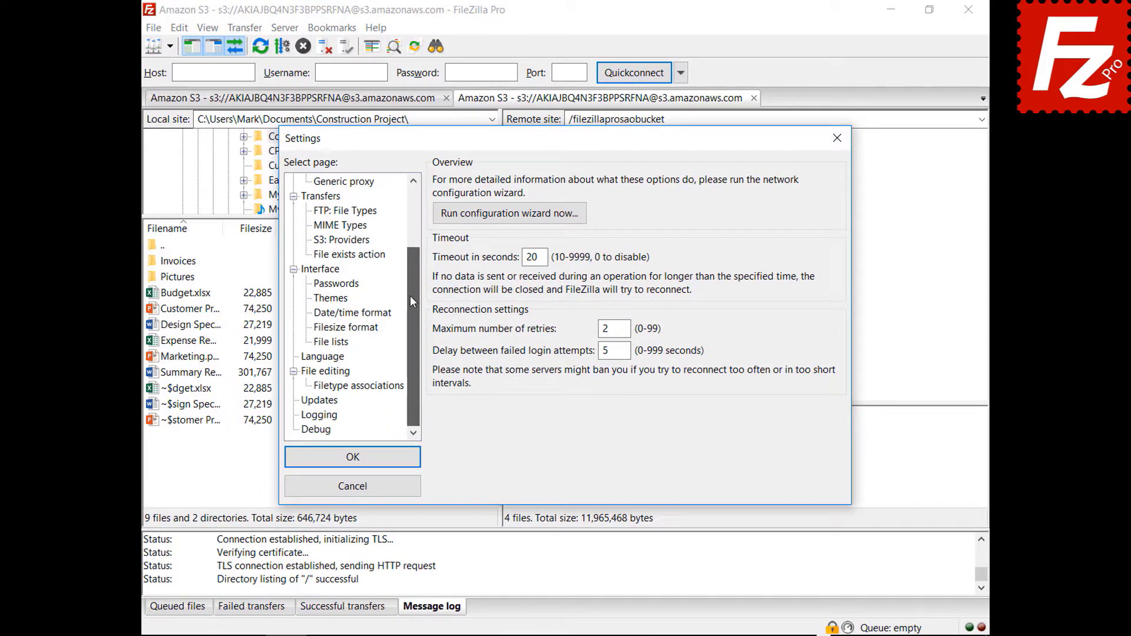
click(320, 416)
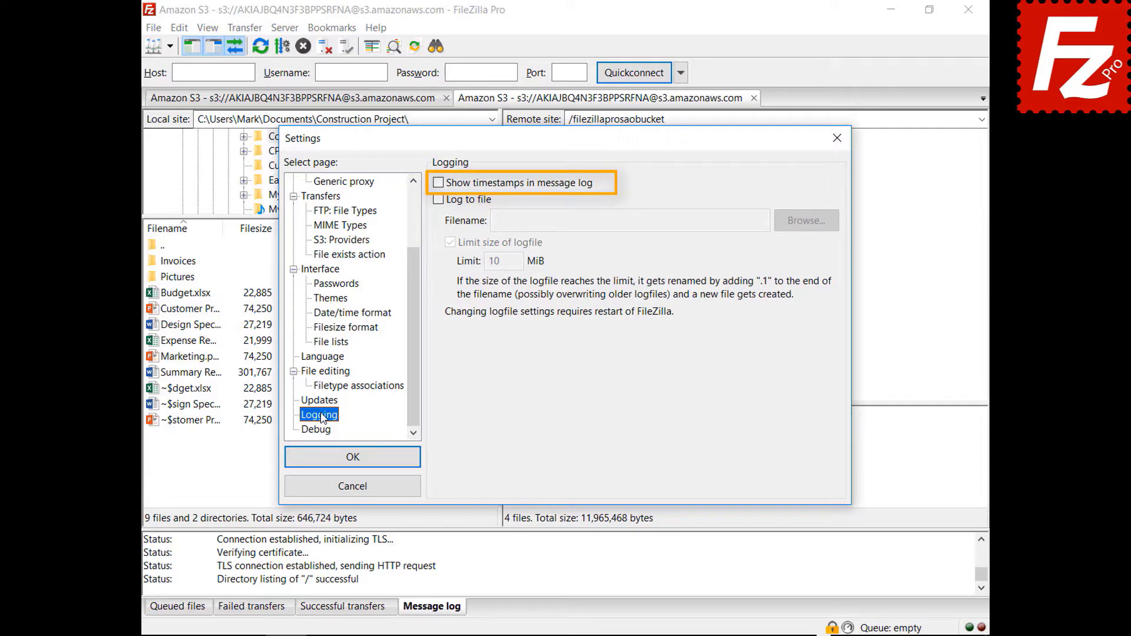
click(438, 184)
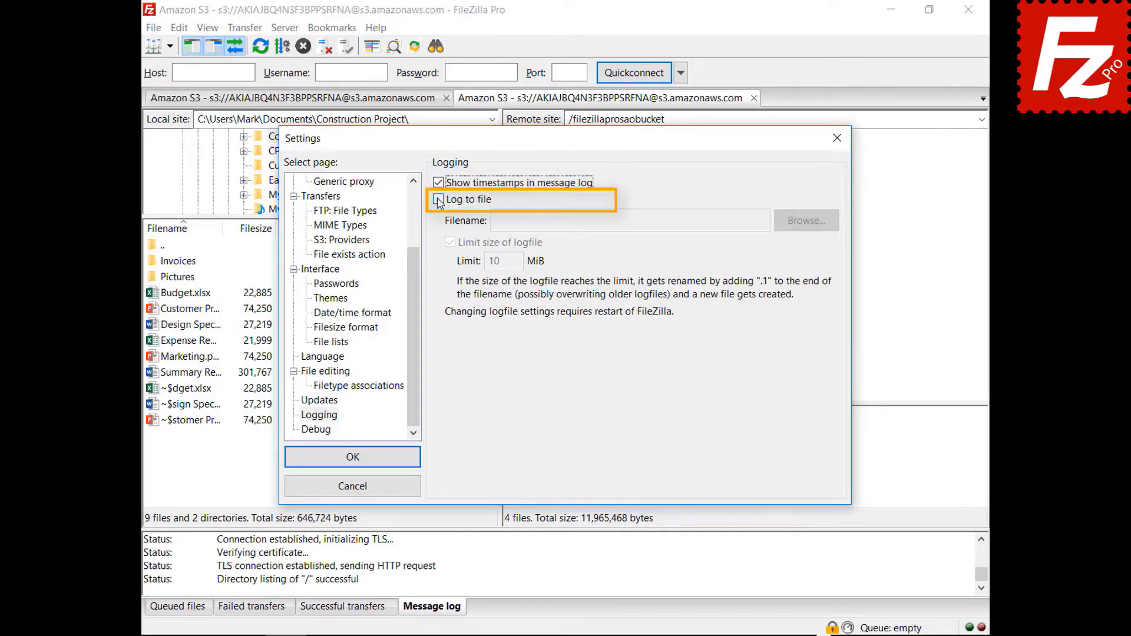
click(438, 200)
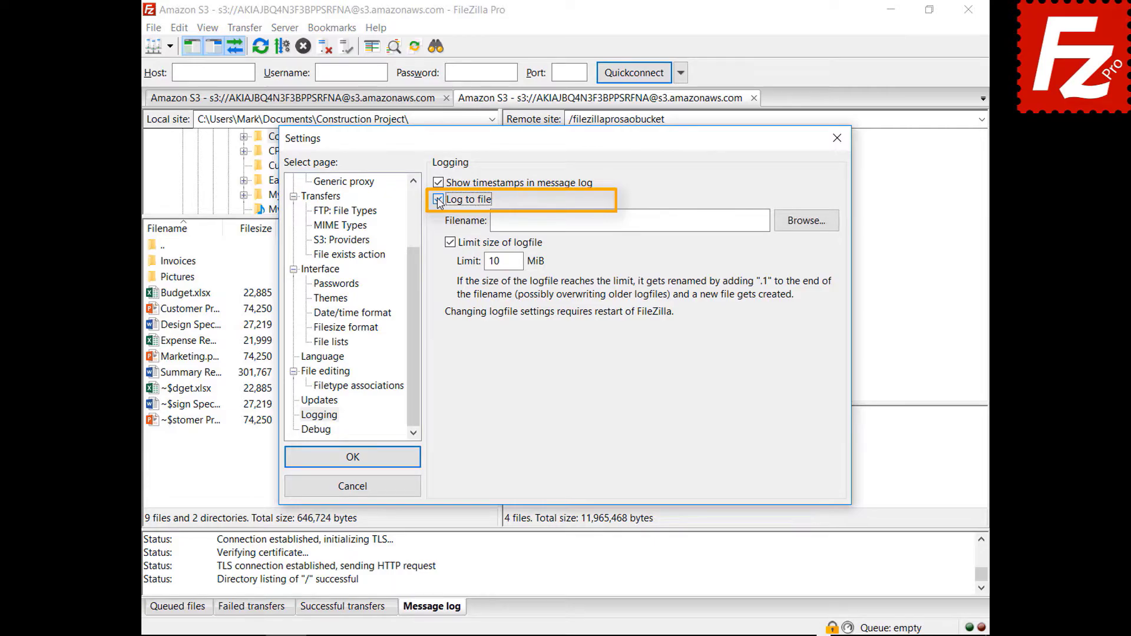
click(802, 228)
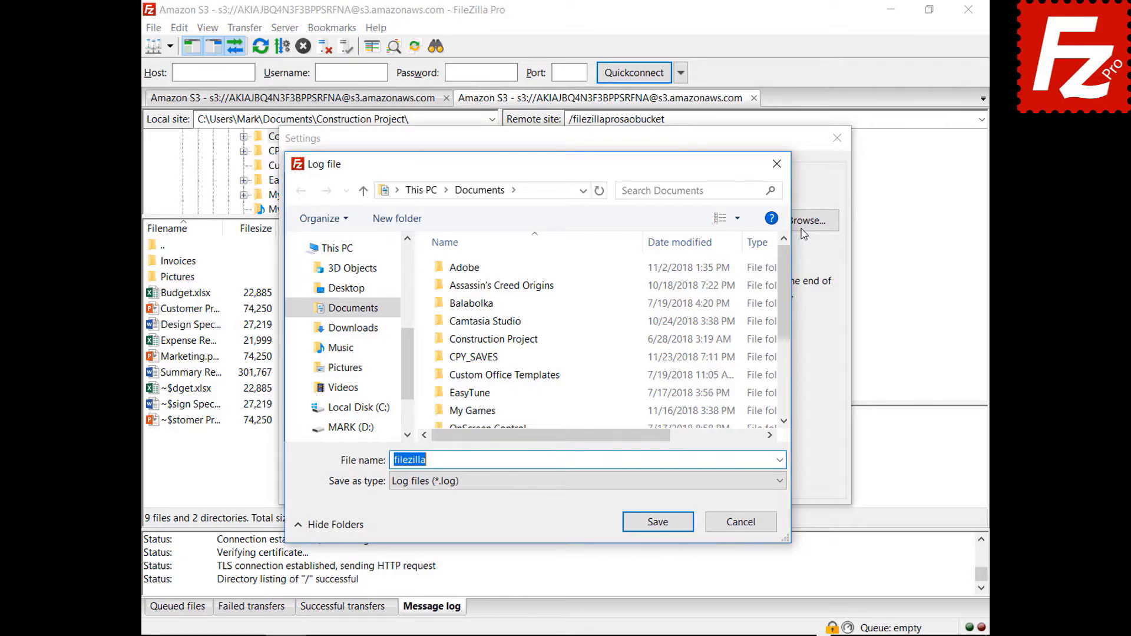
click(658, 526)
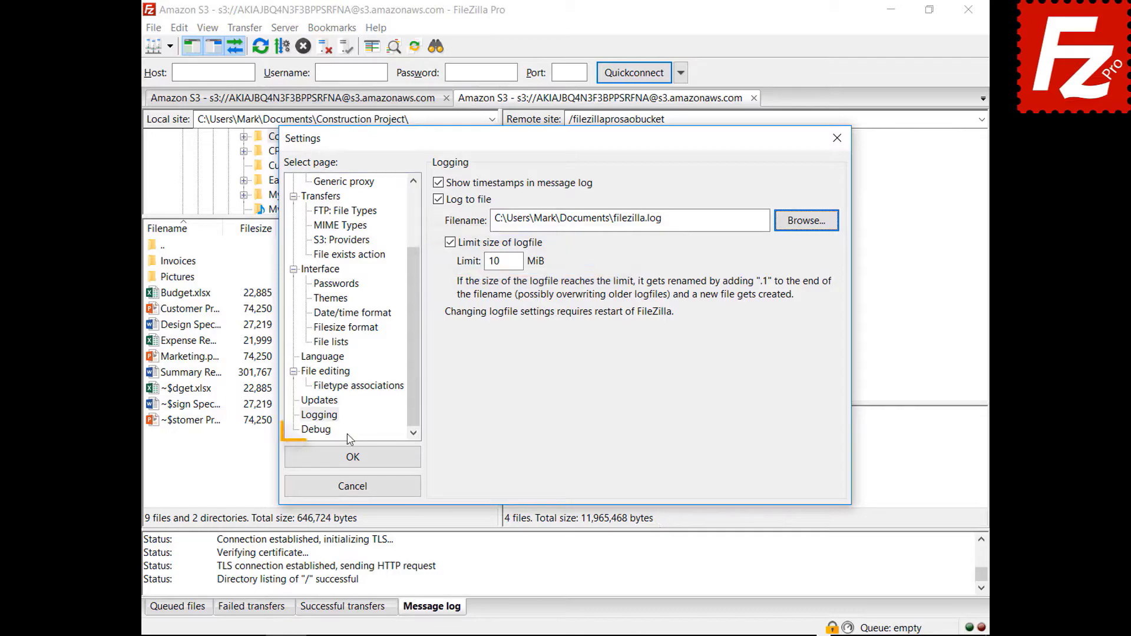
click(321, 430)
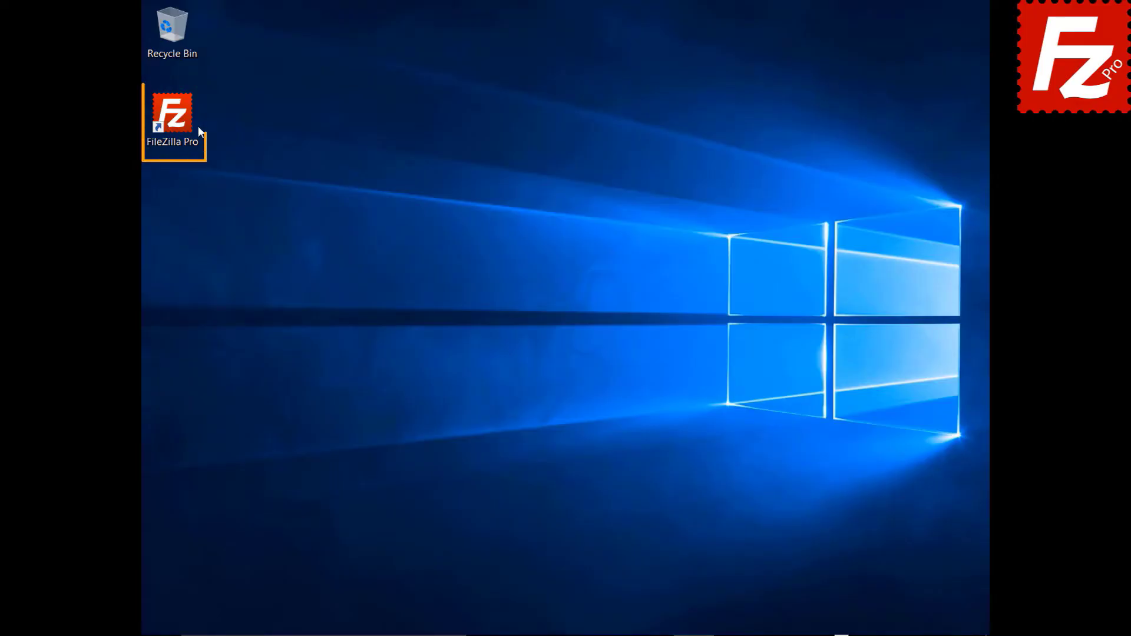
Step: Launch FileZilla Pro and create a new site named 'Amazon EC2' using the SFTP protocol
double_click(179, 122)
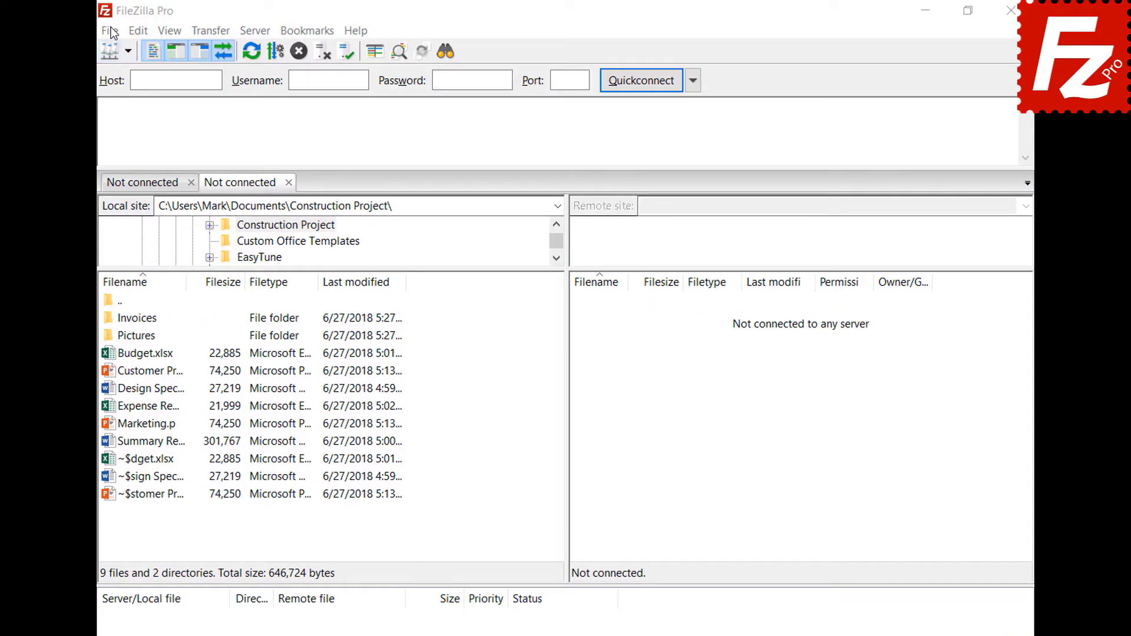
click(110, 31)
click(118, 47)
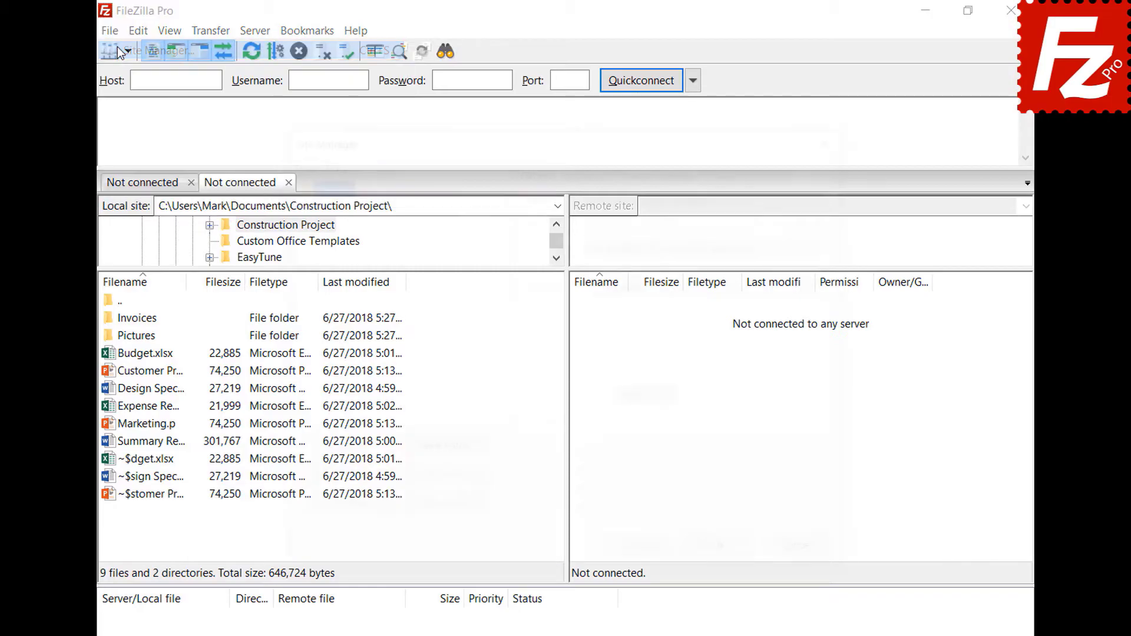
click(345, 451)
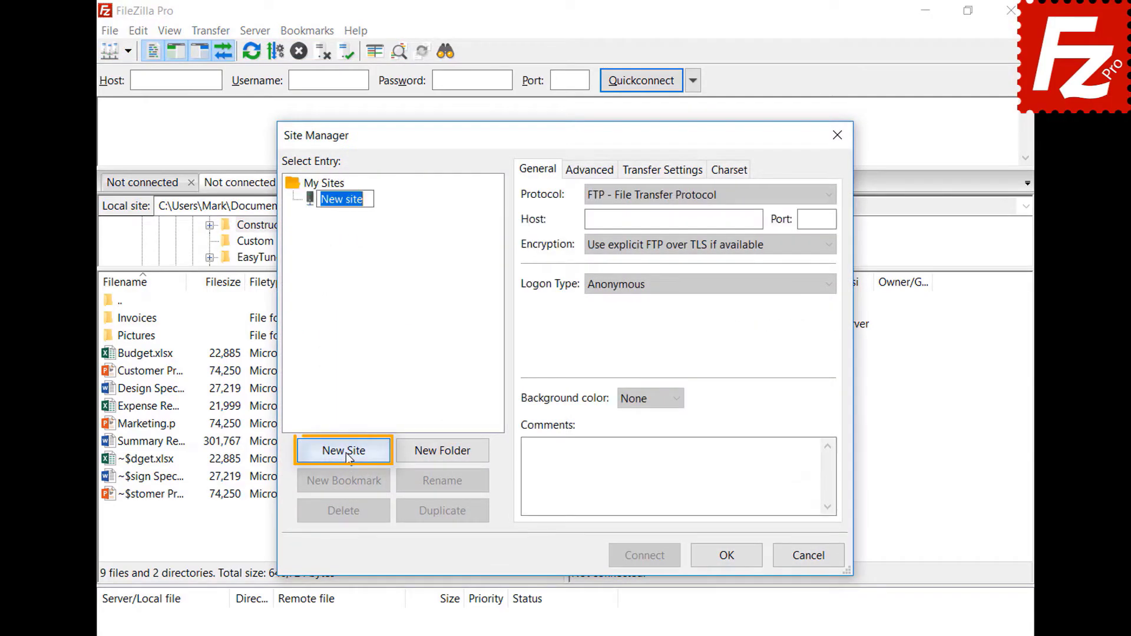
text(Amazon EC2)
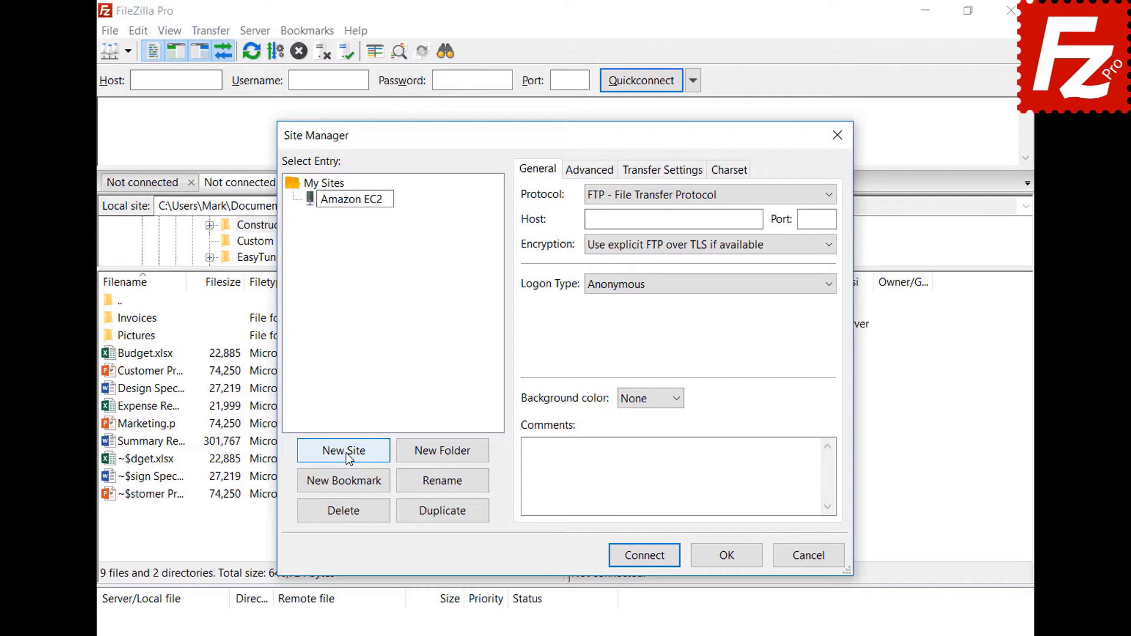
key(Return)
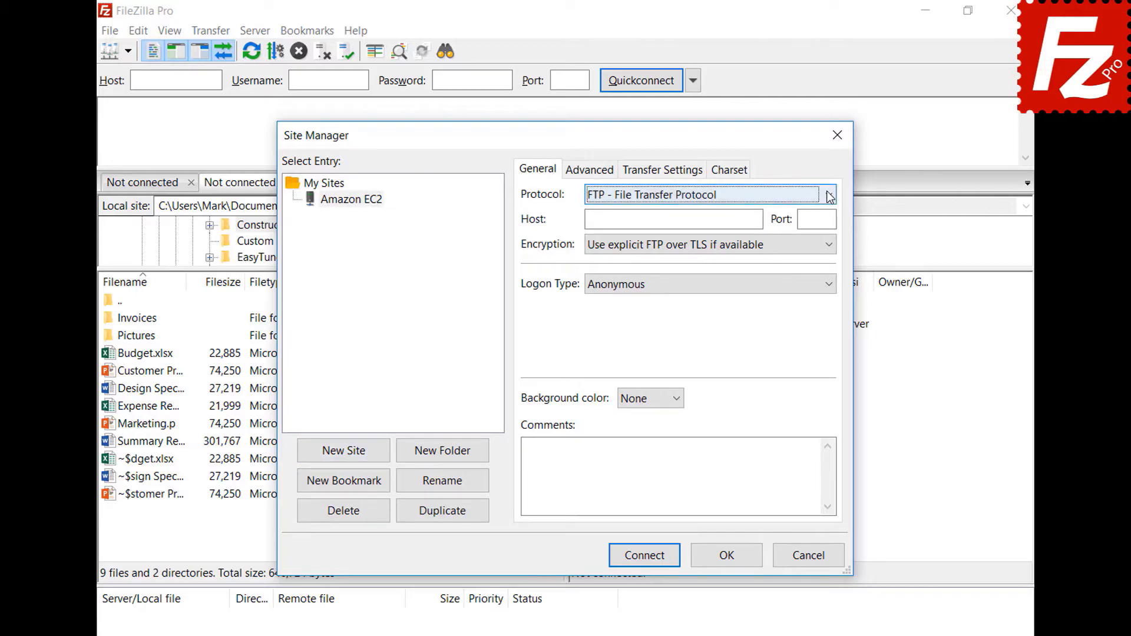
click(828, 195)
click(829, 229)
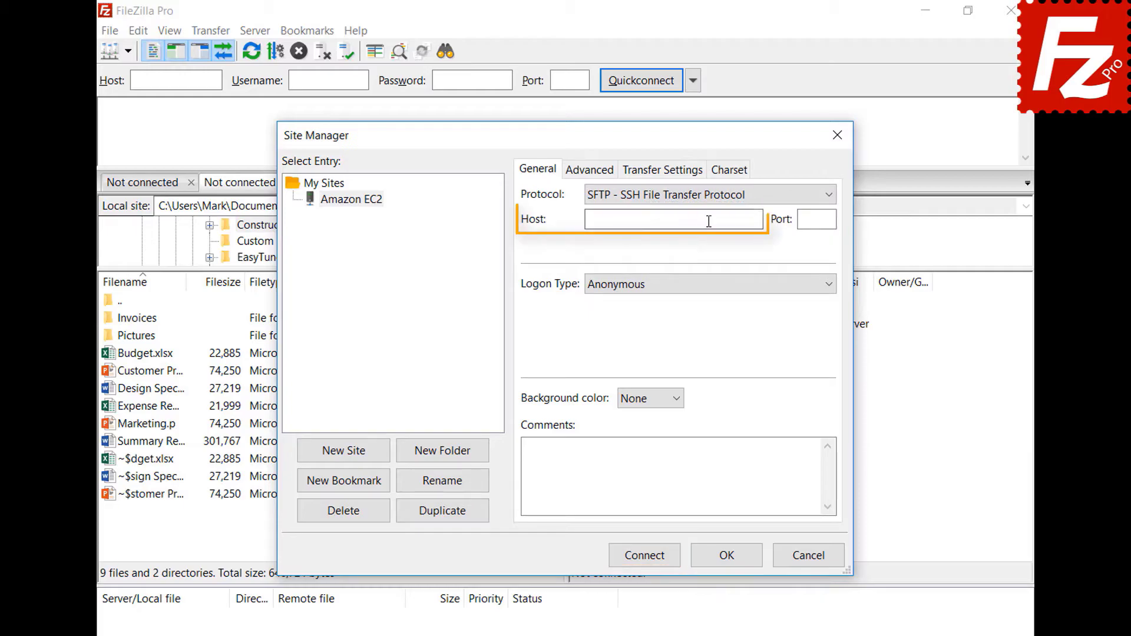
Step: Paste the EC2 host, use Key file logon as user ubuntu with AWSKeyPair.pem, and connect
click(709, 220)
key(ctrl+v)
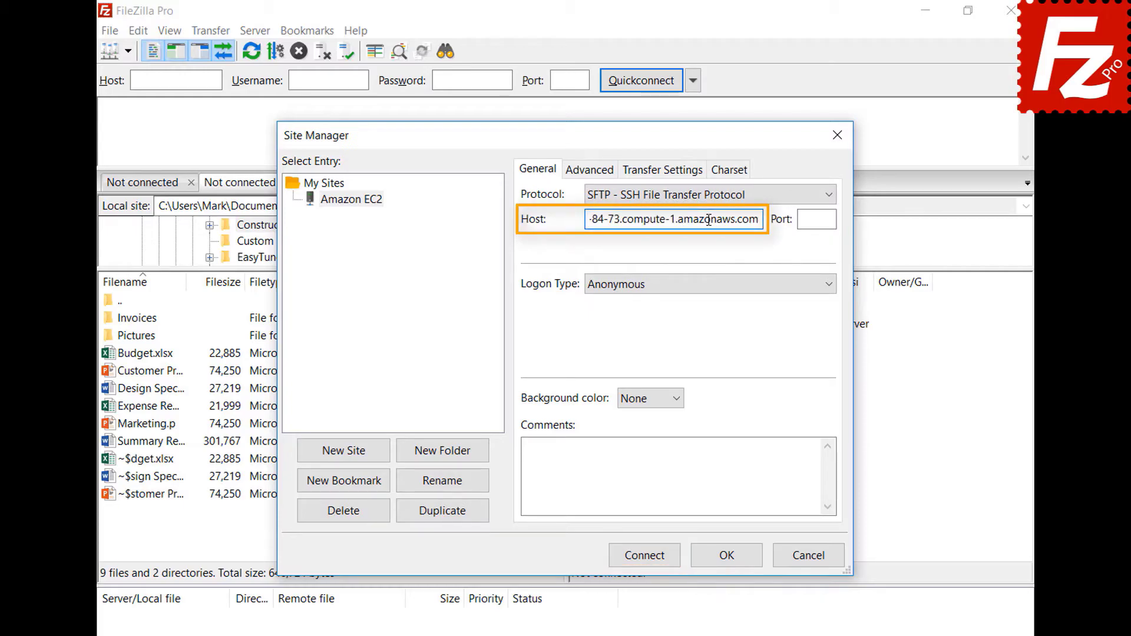
click(722, 289)
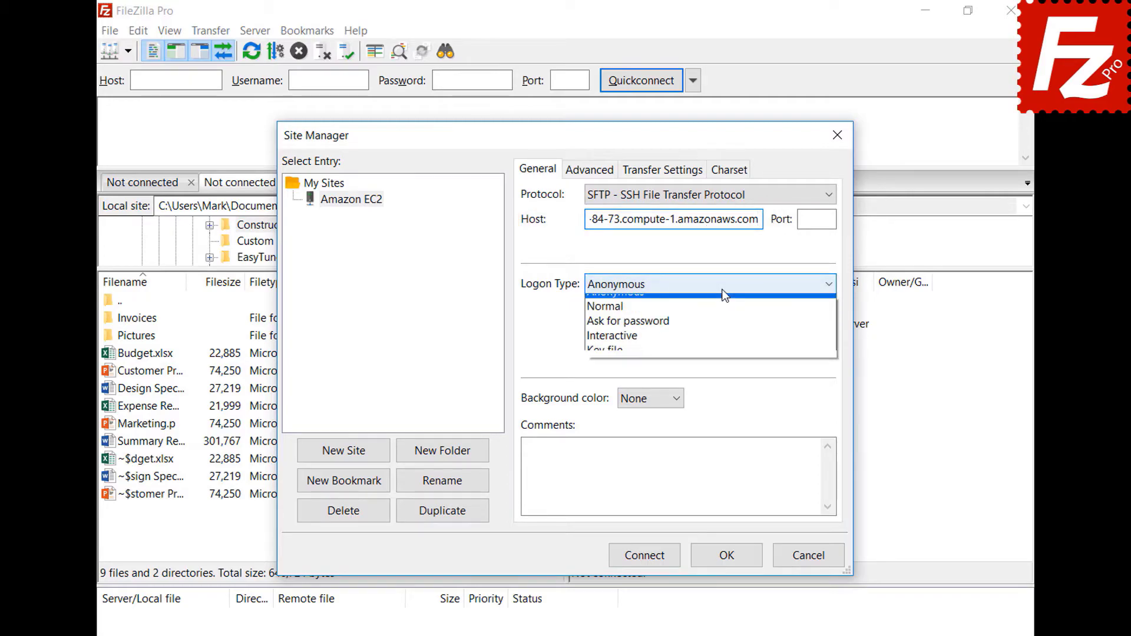
click(720, 359)
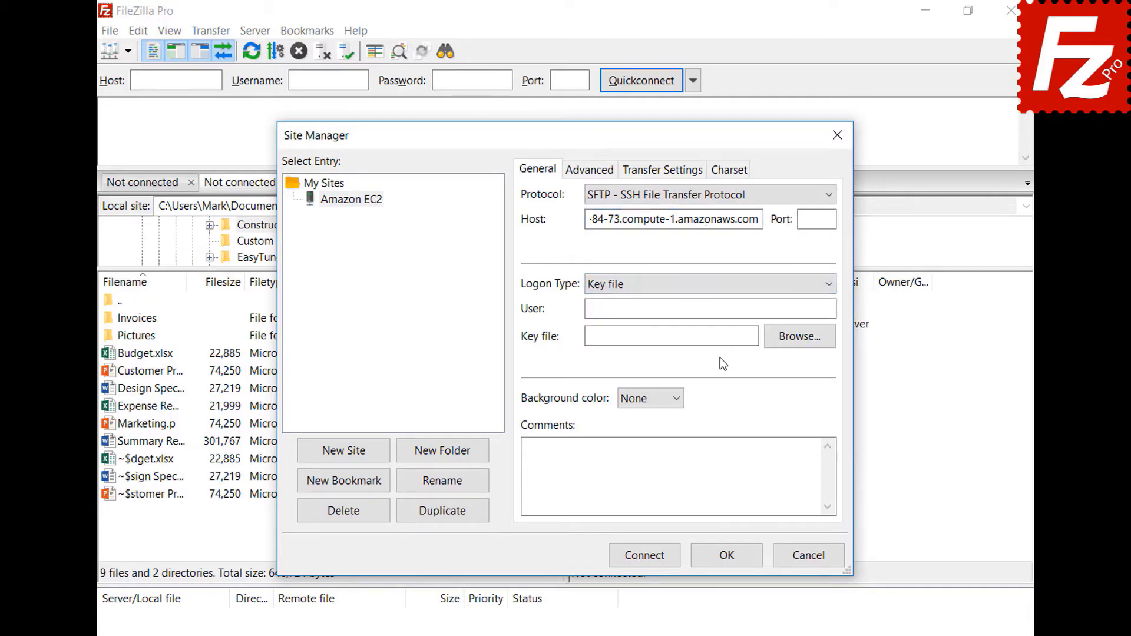
click(728, 311)
text(ubuntu)
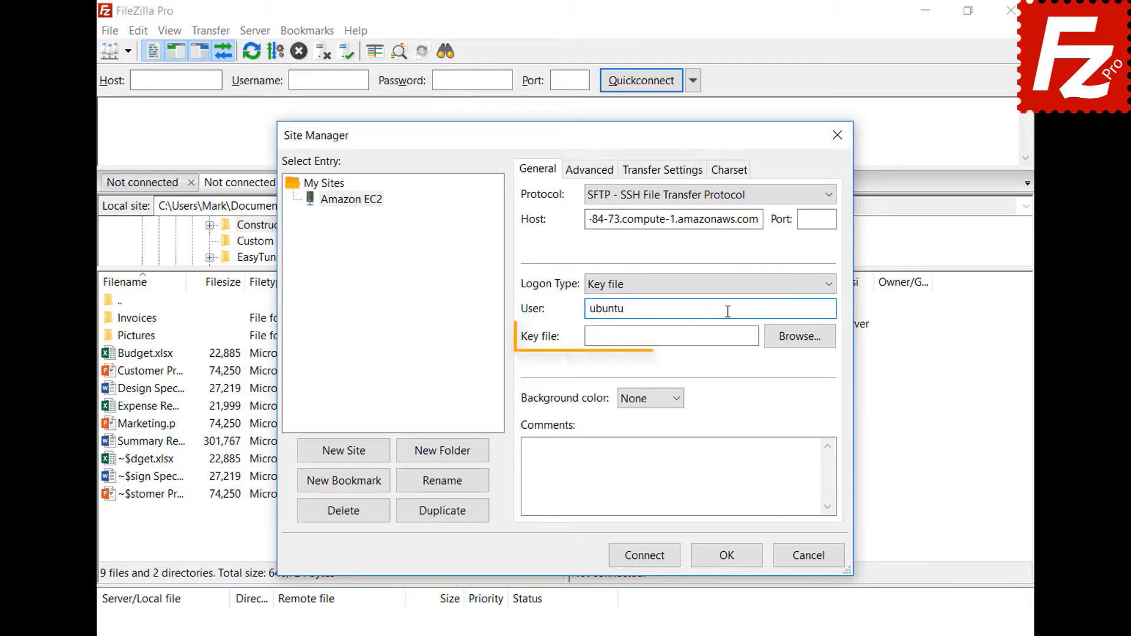
click(798, 346)
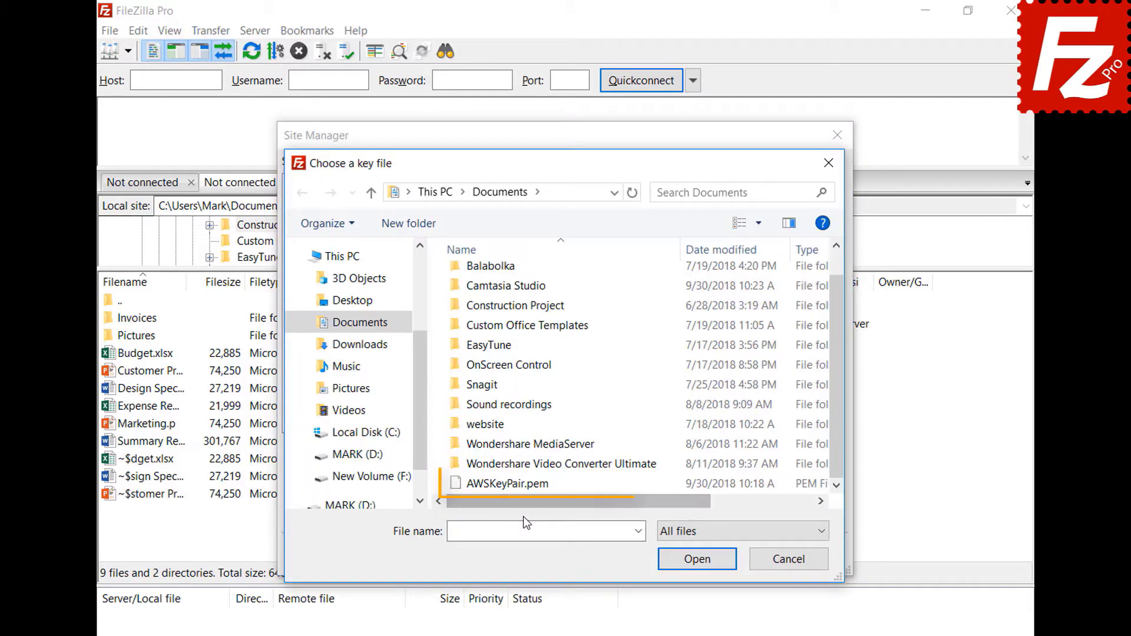
double_click(507, 483)
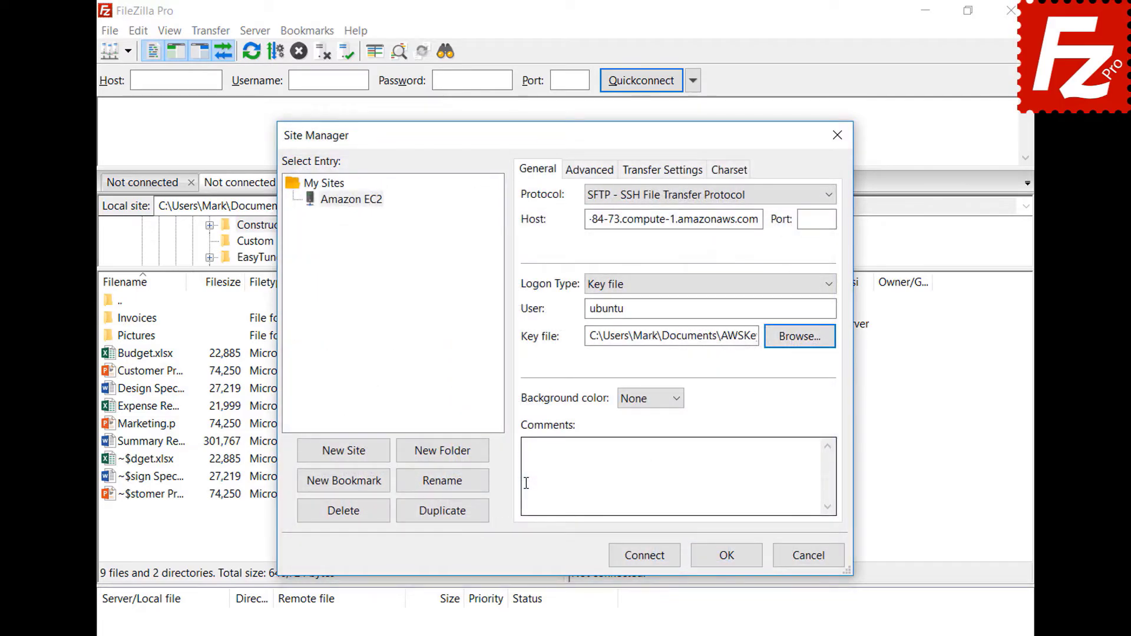
click(647, 558)
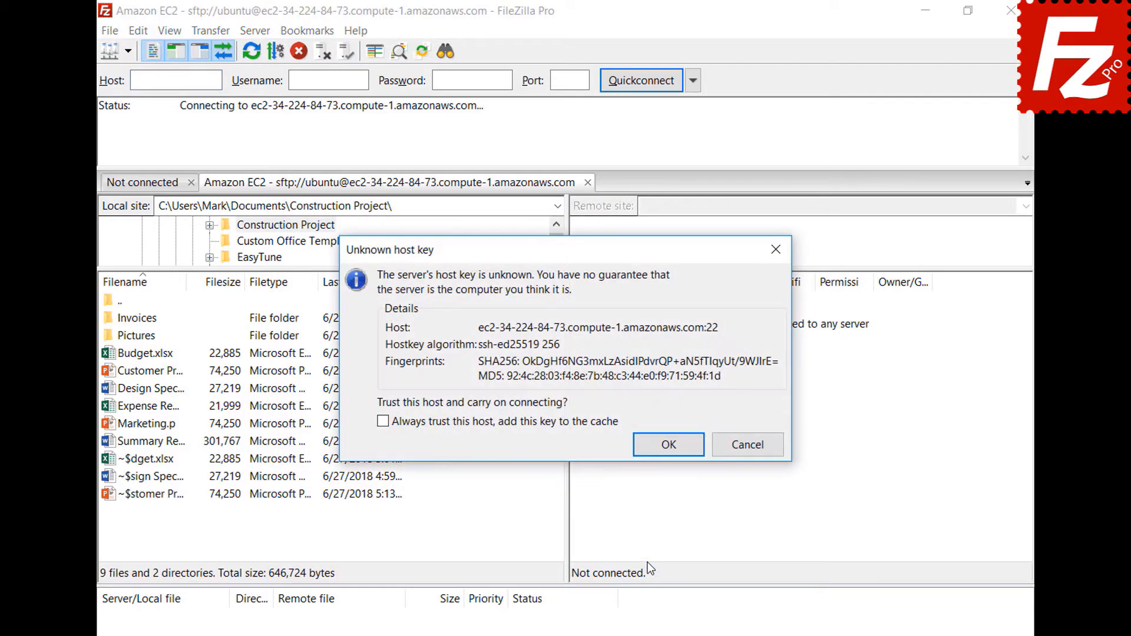
Step: Always trust the EC2 server's unknown host key and accept it to finish connecting
click(383, 422)
click(668, 445)
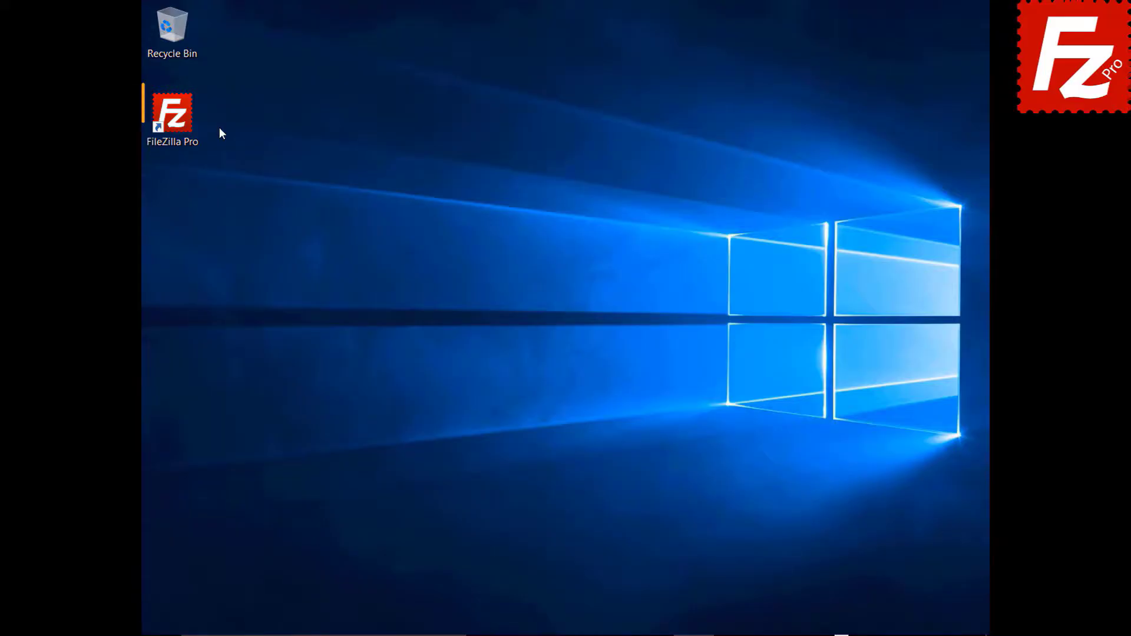
Step: Launch FileZilla Pro and open the Transfers > S3: Providers settings page
click(179, 122)
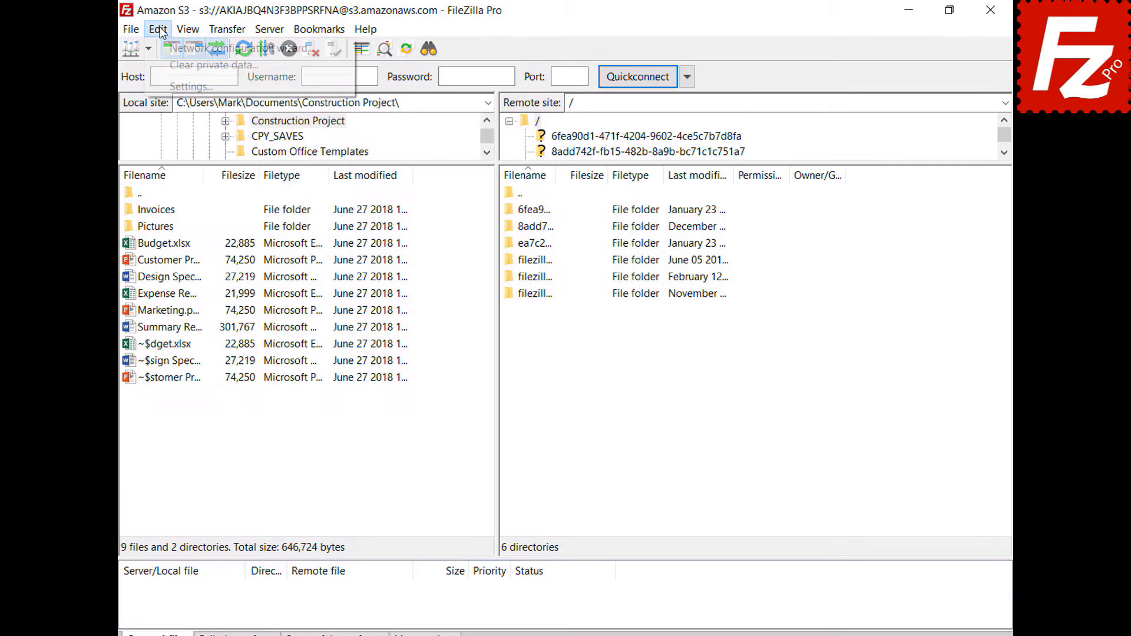
click(159, 29)
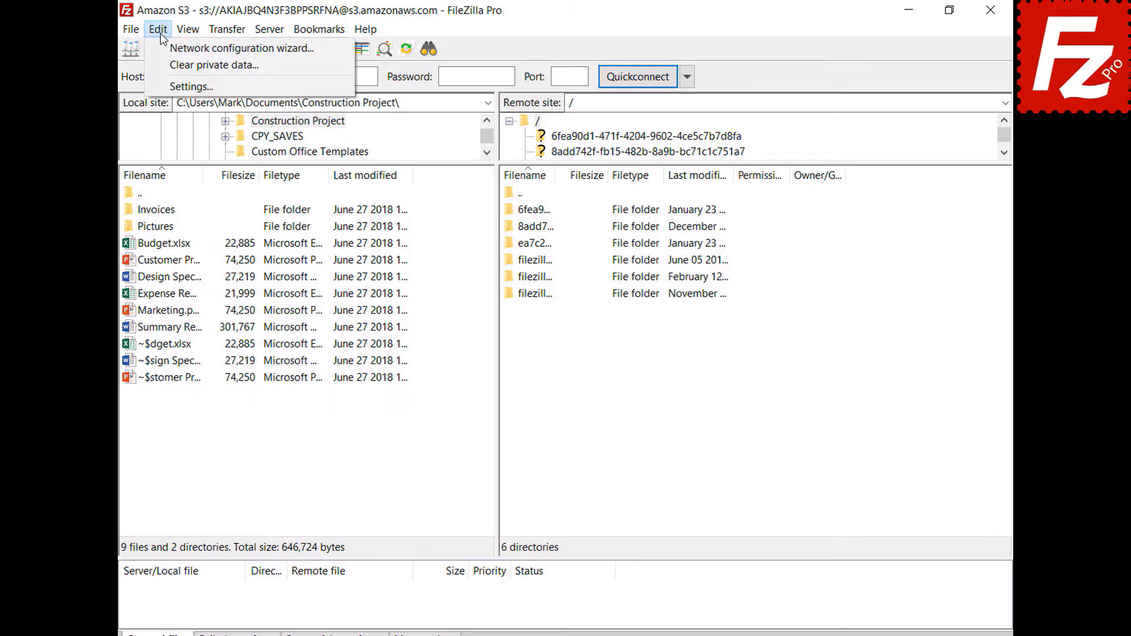
click(167, 85)
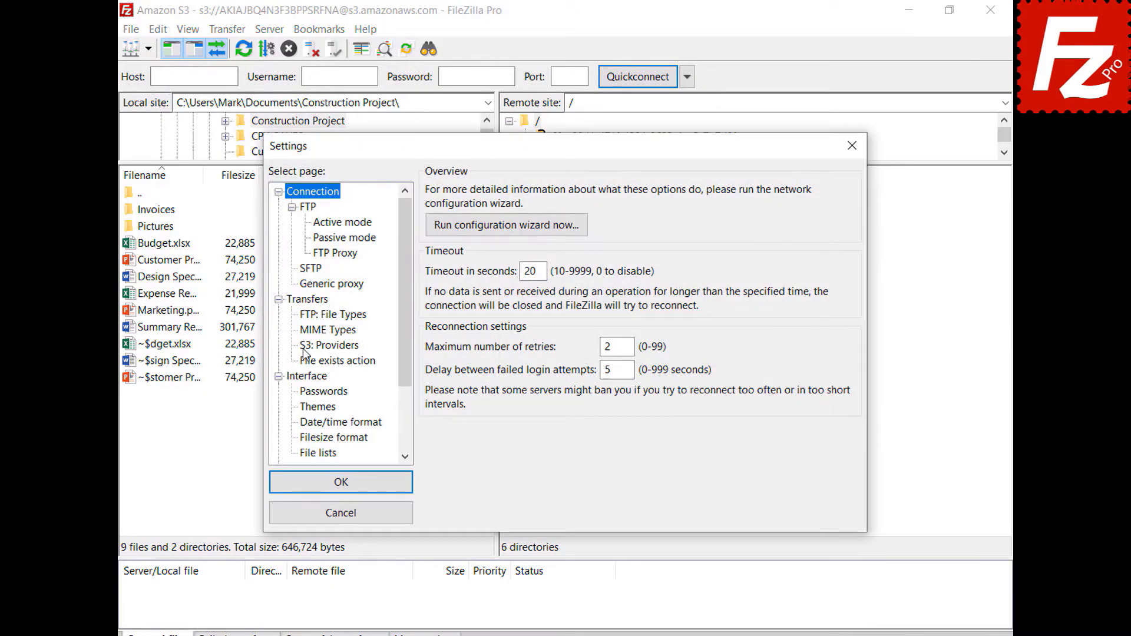
click(306, 345)
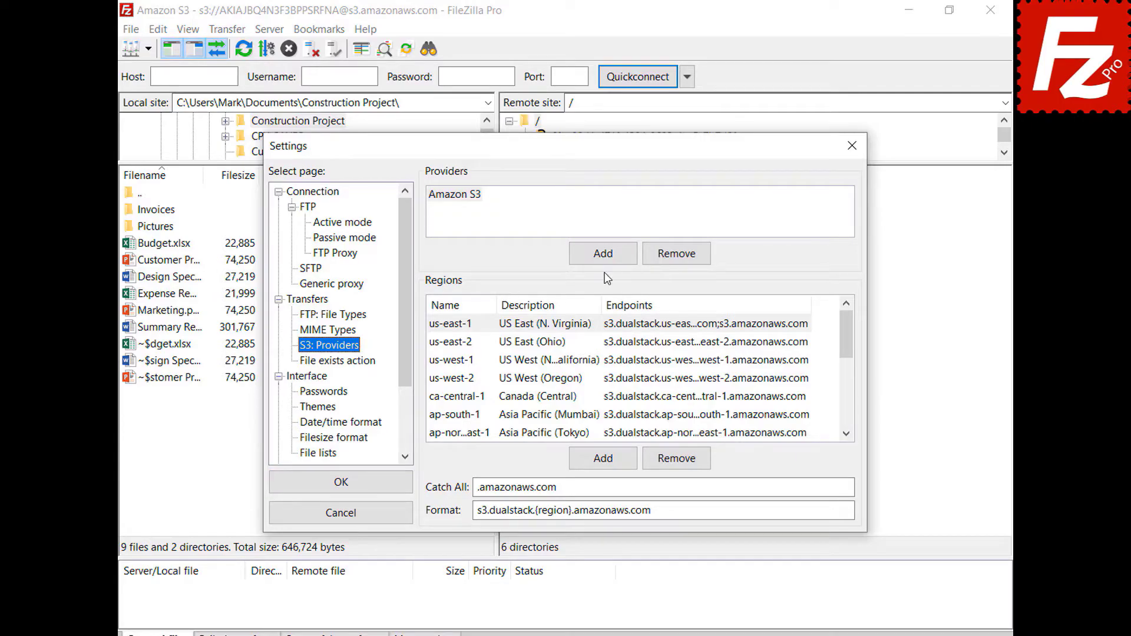
Step: Add a DigitalOcean S3 provider with region nyc3 'New York 3' and its pasted endpoint
click(603, 254)
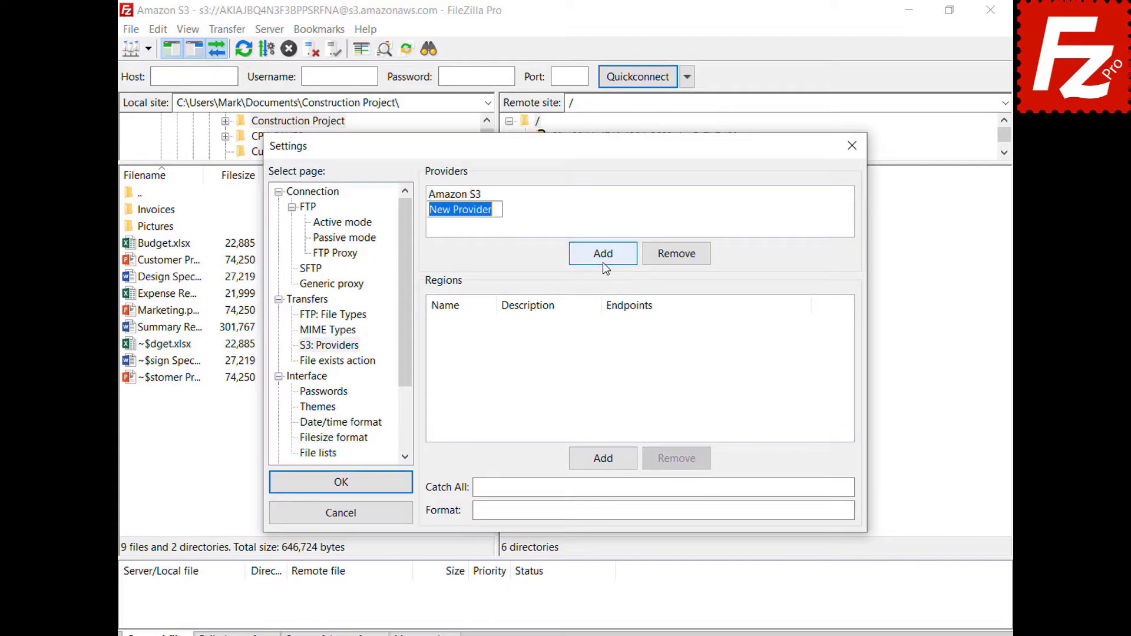
text(DigitalOcean)
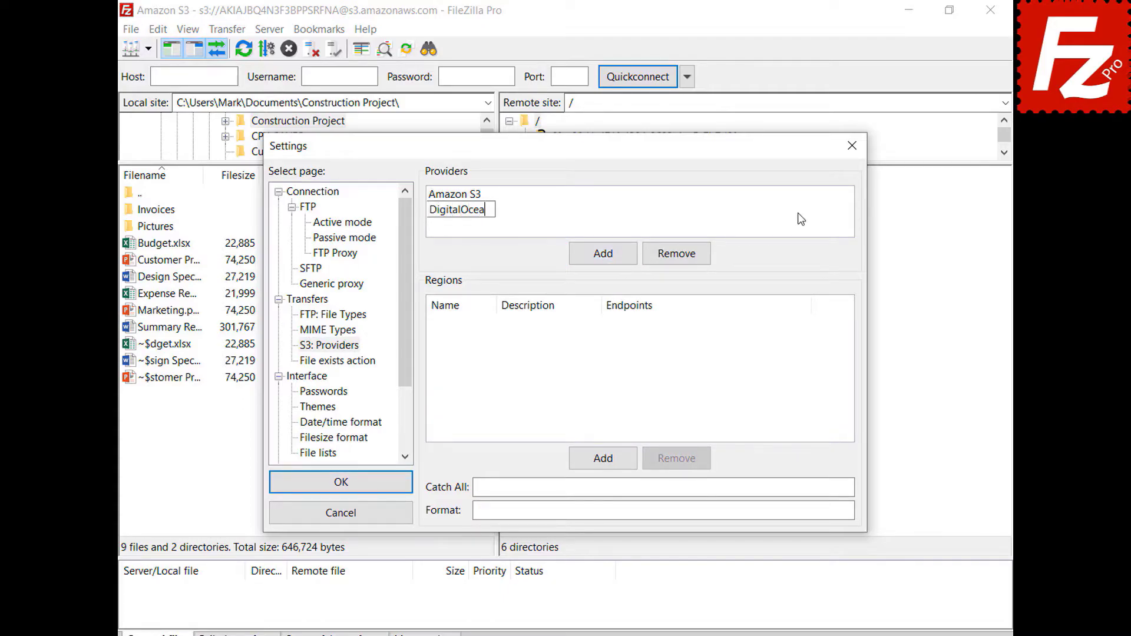
key(Return)
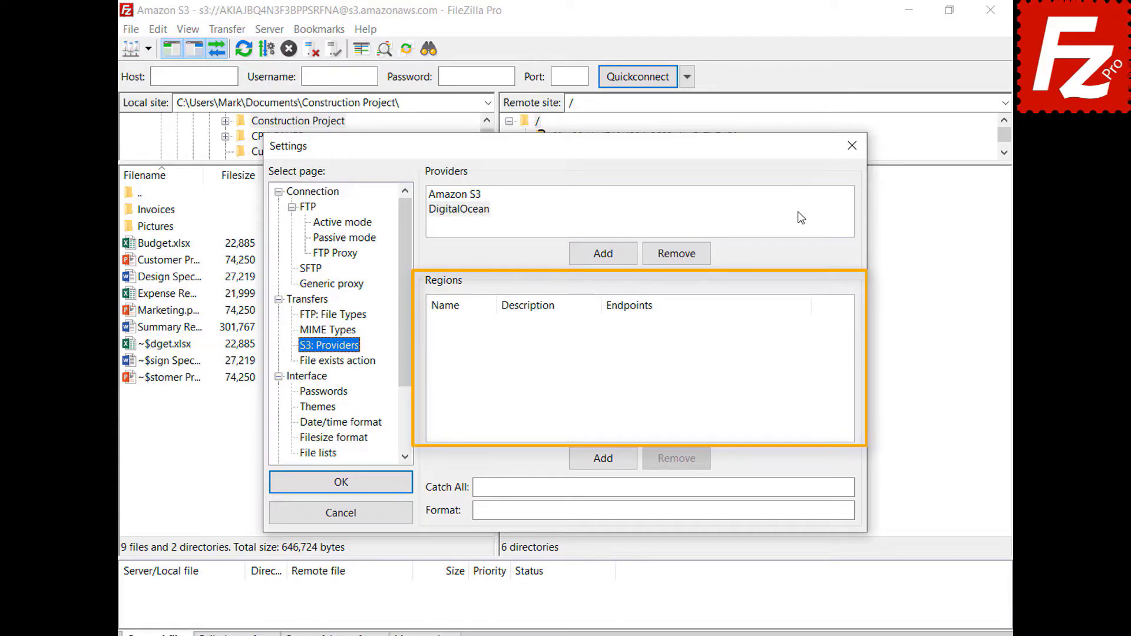
click(801, 218)
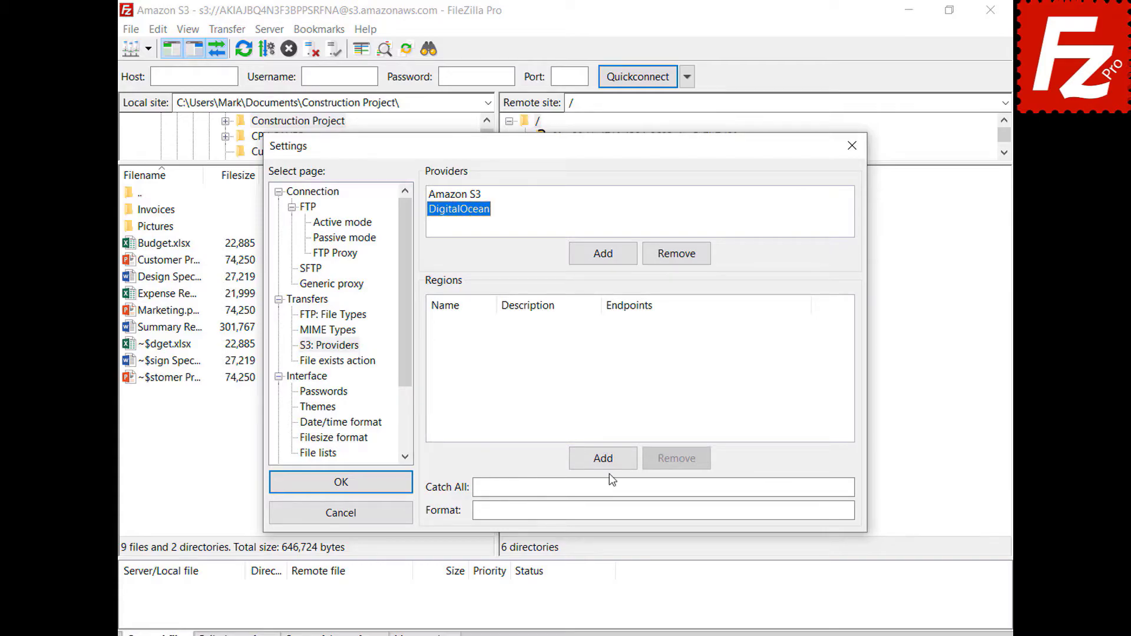
click(609, 466)
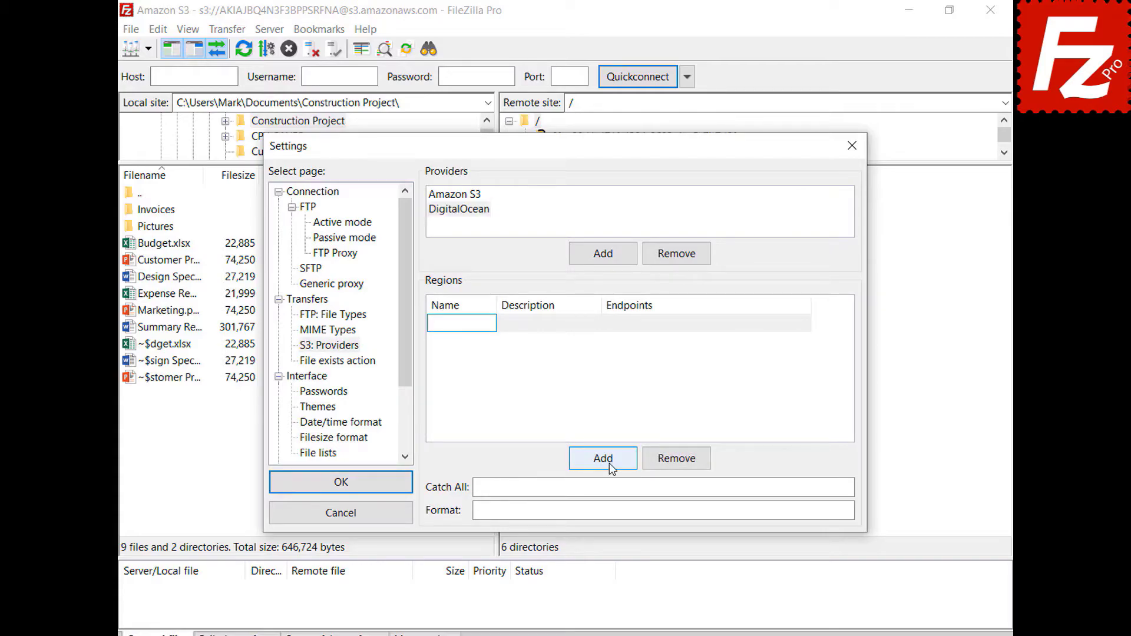
text(nyc3)
click(596, 323)
text(New York 3)
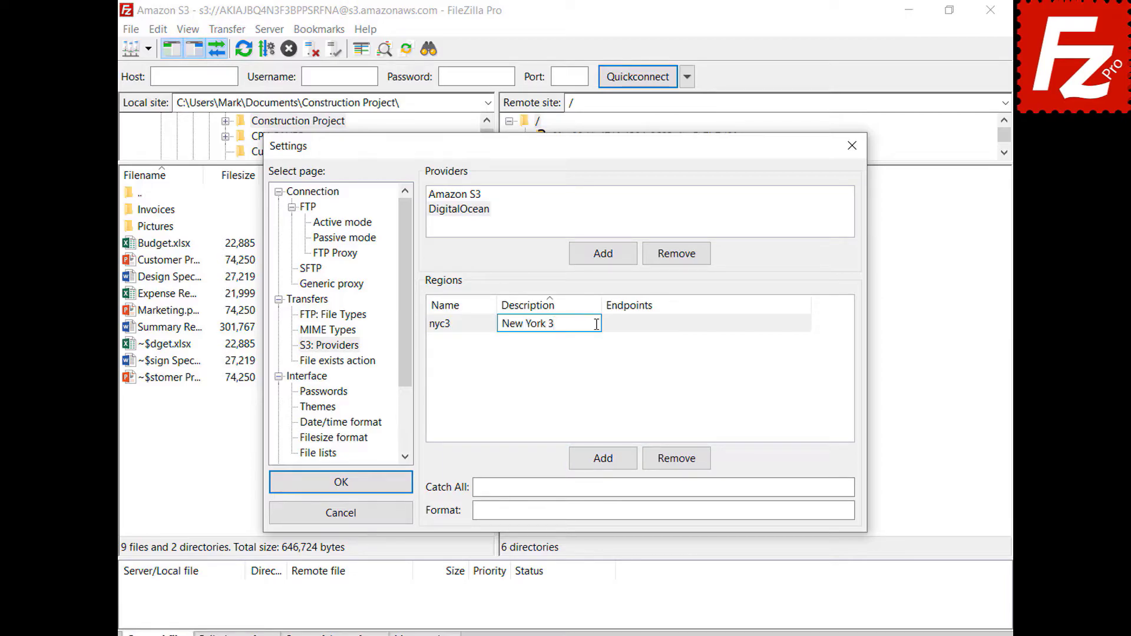
click(806, 323)
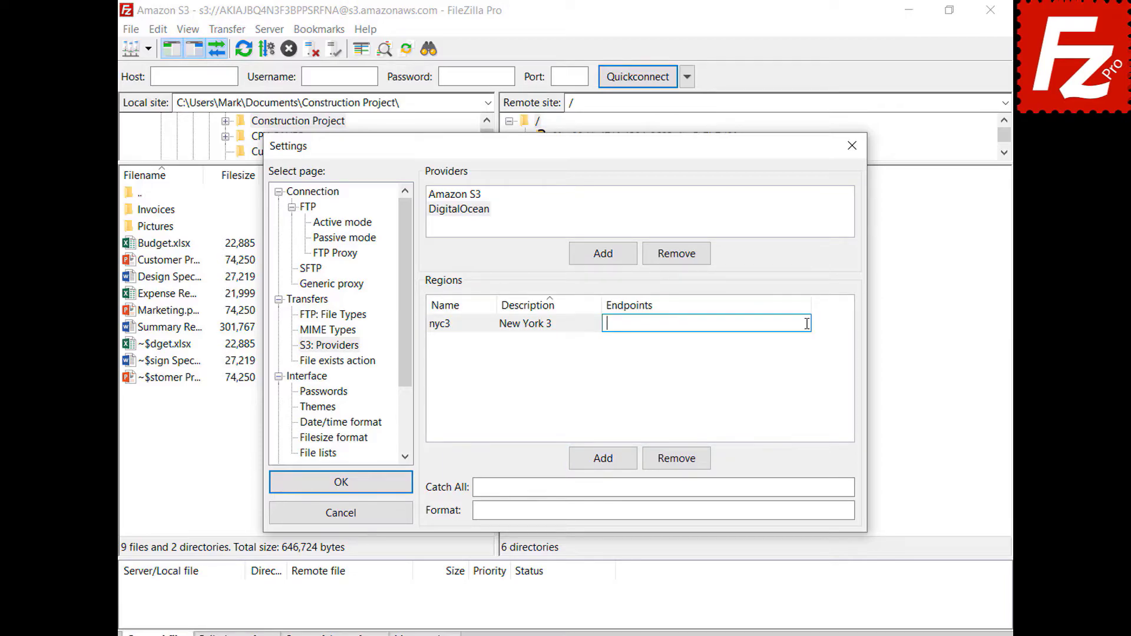
text(nyc3.digitaloceanspaces.com)
key(Return)
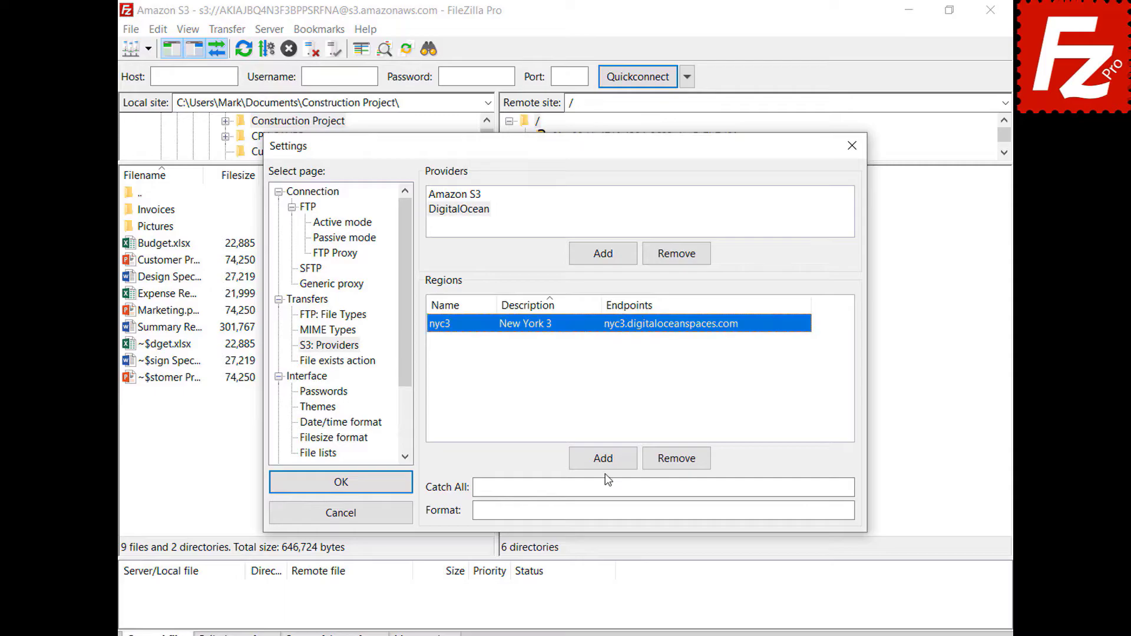
Step: Add regions sgp1 'Singapore 1' and ams3 'Amsterdam 3' with their pasted endpoints
click(604, 465)
text(sgp1)
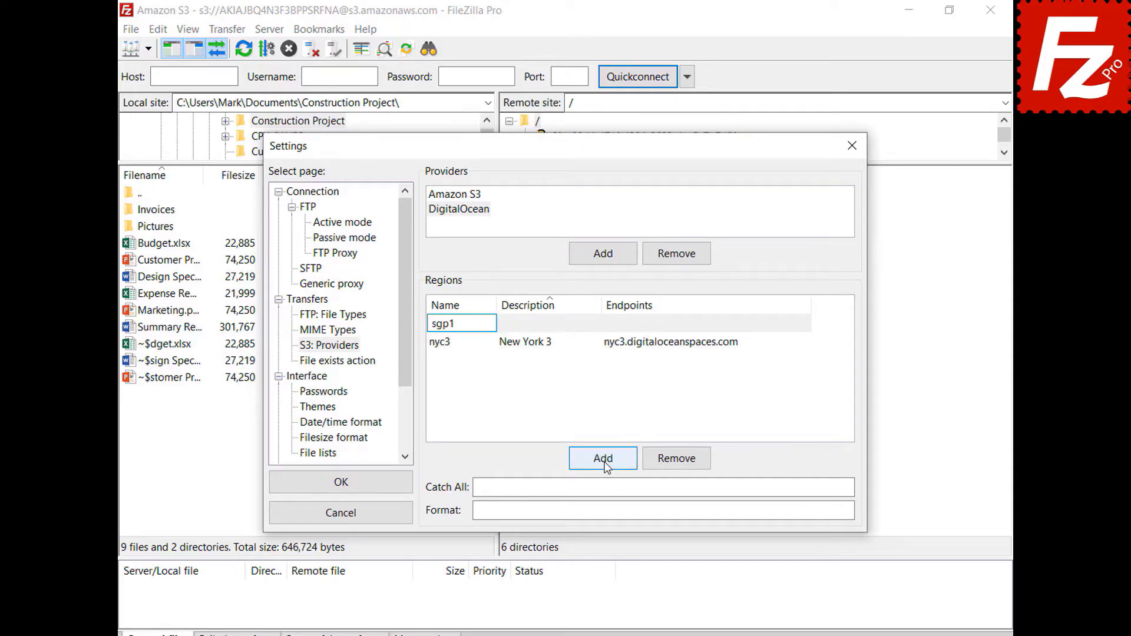
click(595, 324)
text(Singapore 1)
key(Return)
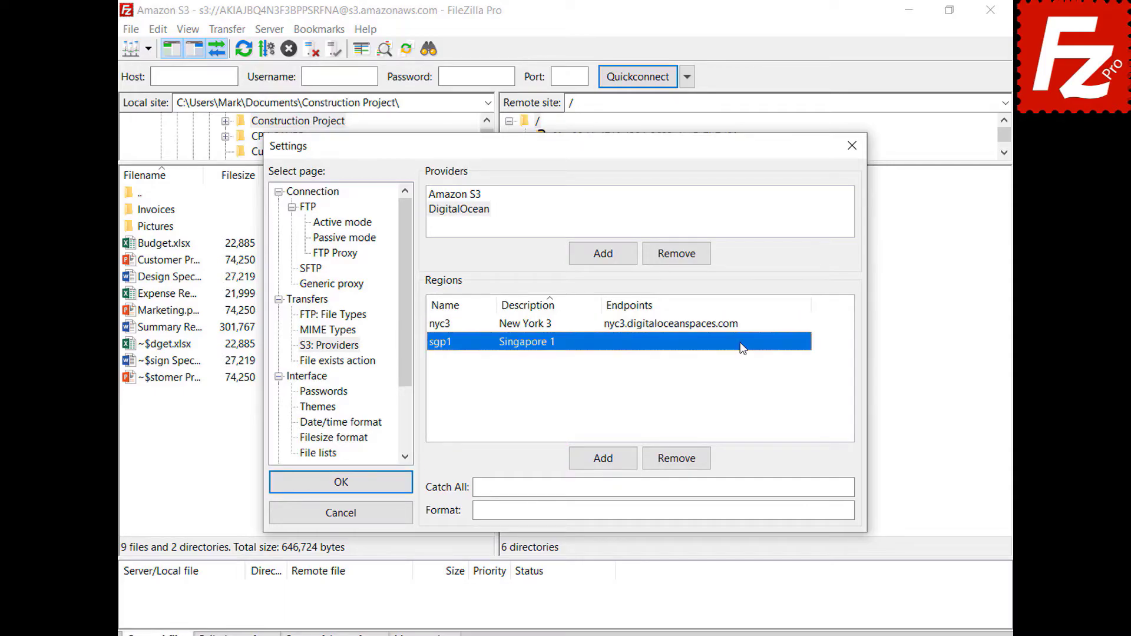
click(803, 341)
text(sgp1.digitaloceanspaces.com)
key(Return)
click(604, 459)
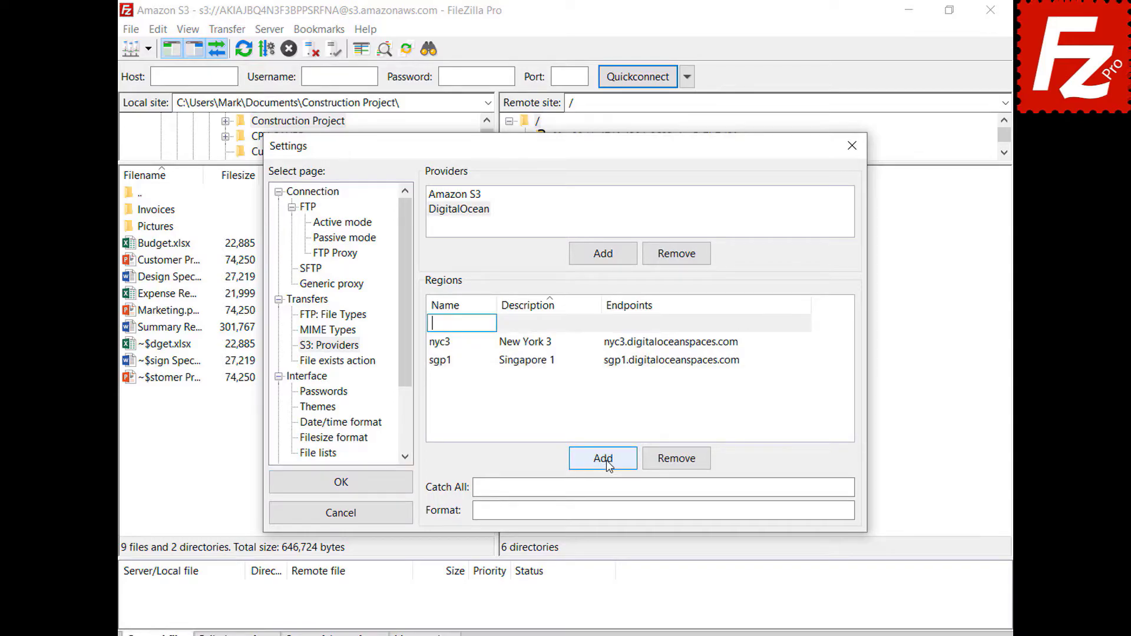
text(ams3)
key(Tab)
text(Amsterdam 3)
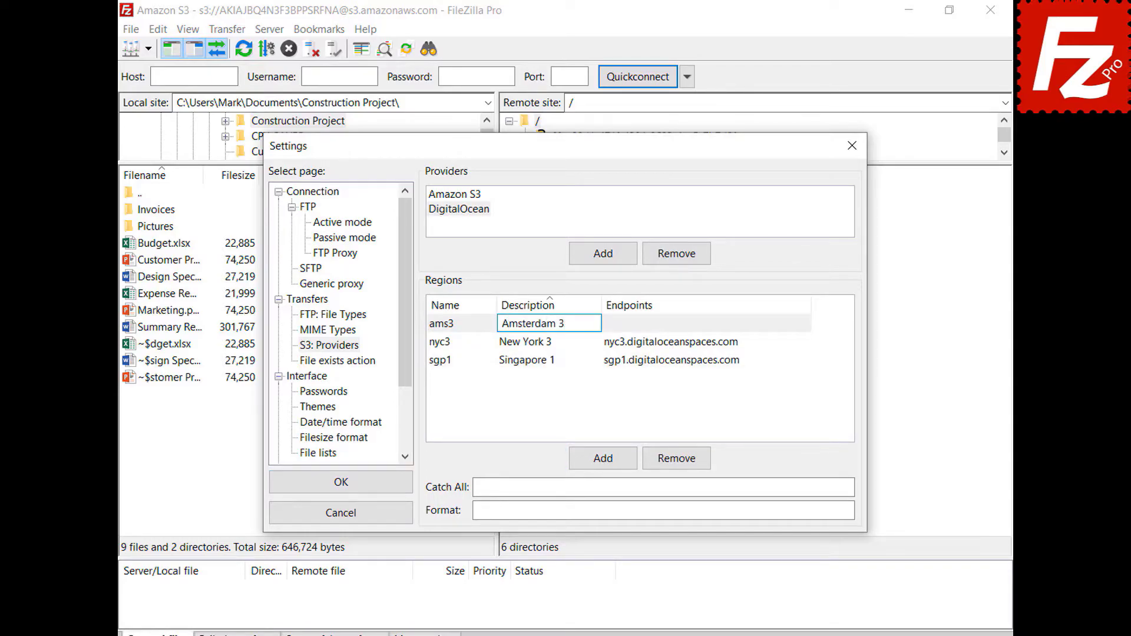
click(804, 323)
text(ams3.digitaloceanspaces.com)
key(Return)
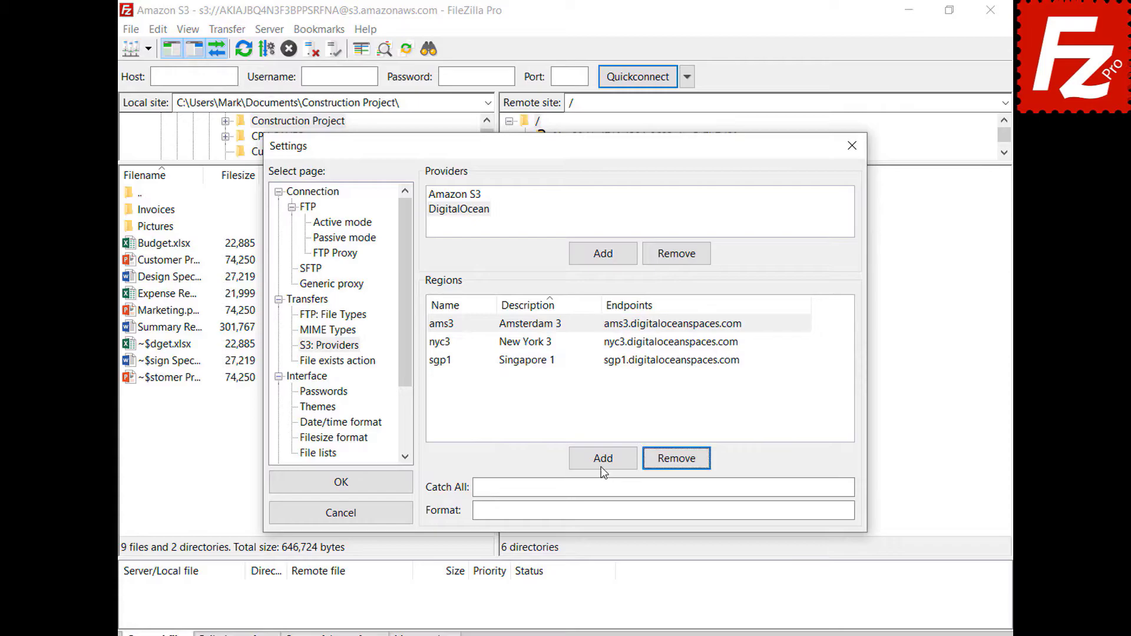
Step: Add sfo2 'San Francisco 2' at sfo2.digitaloceanspaces.com, paste the catch-all and format, and save
click(601, 465)
text(sfo2)
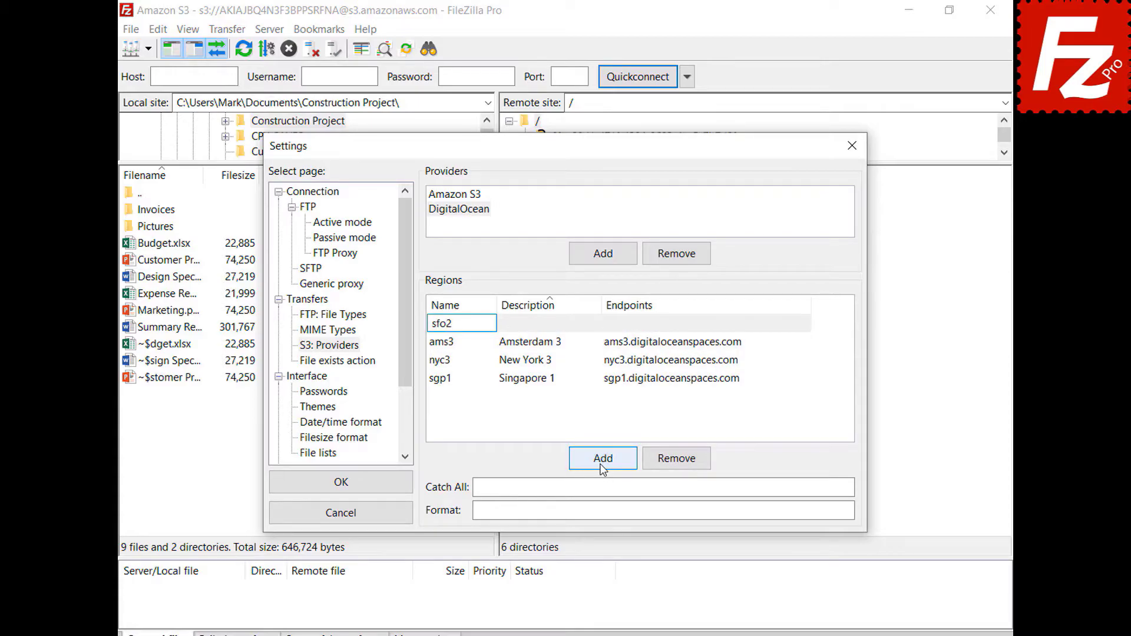
click(595, 322)
text(San Francisco 2)
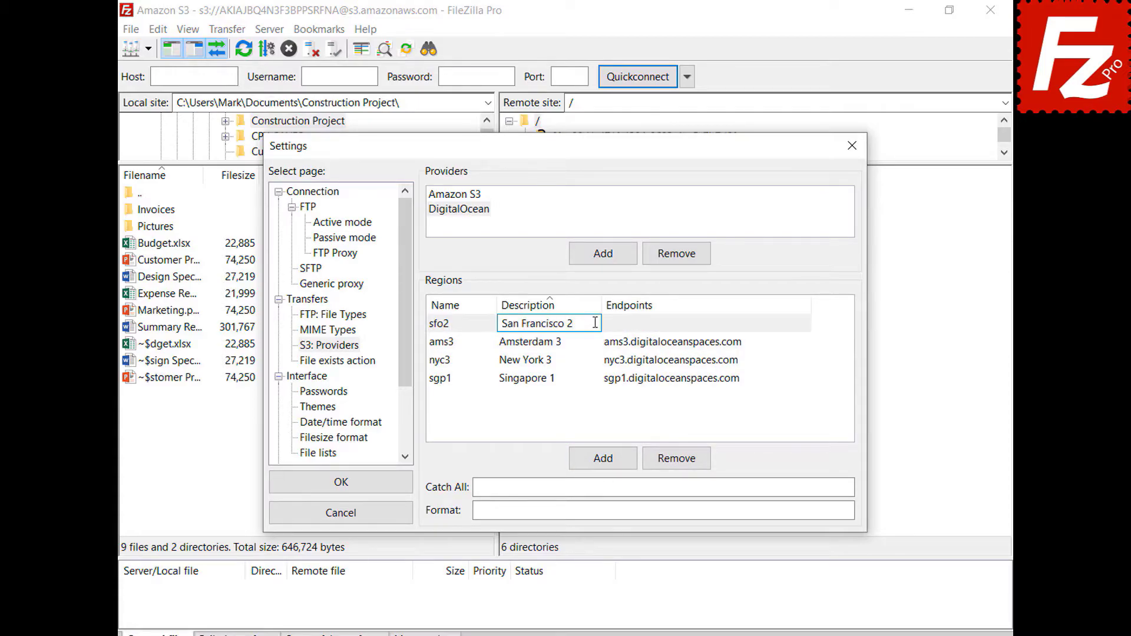
key(Return)
click(728, 368)
text(sfo2.digitaloceanspaces.com)
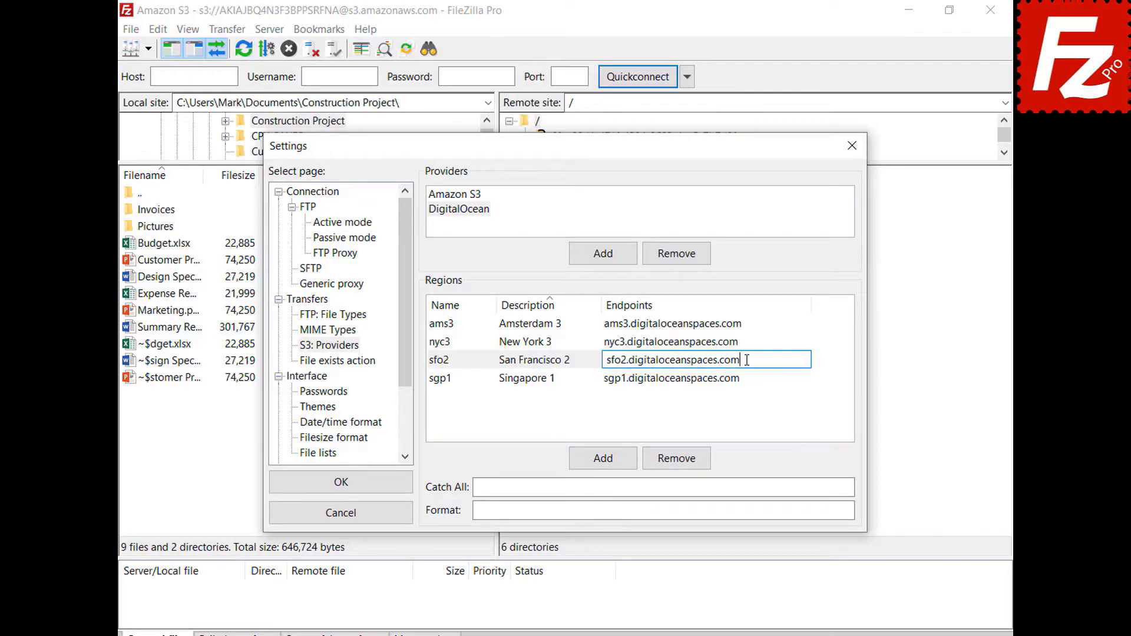
key(Return)
click(821, 486)
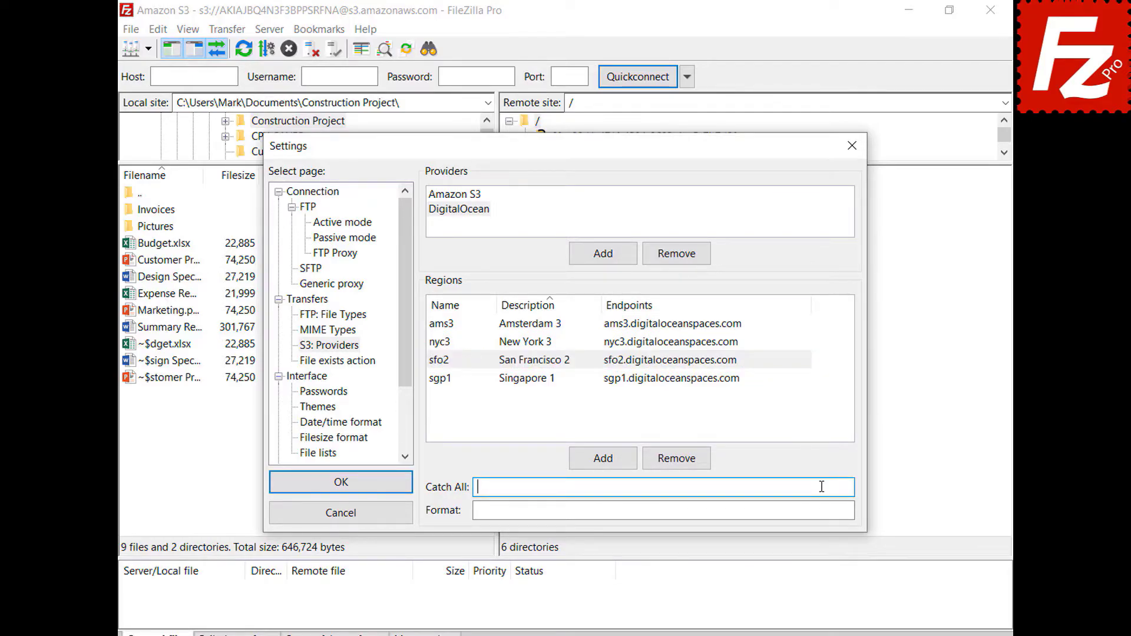
text(.digitaloceanspaces.com)
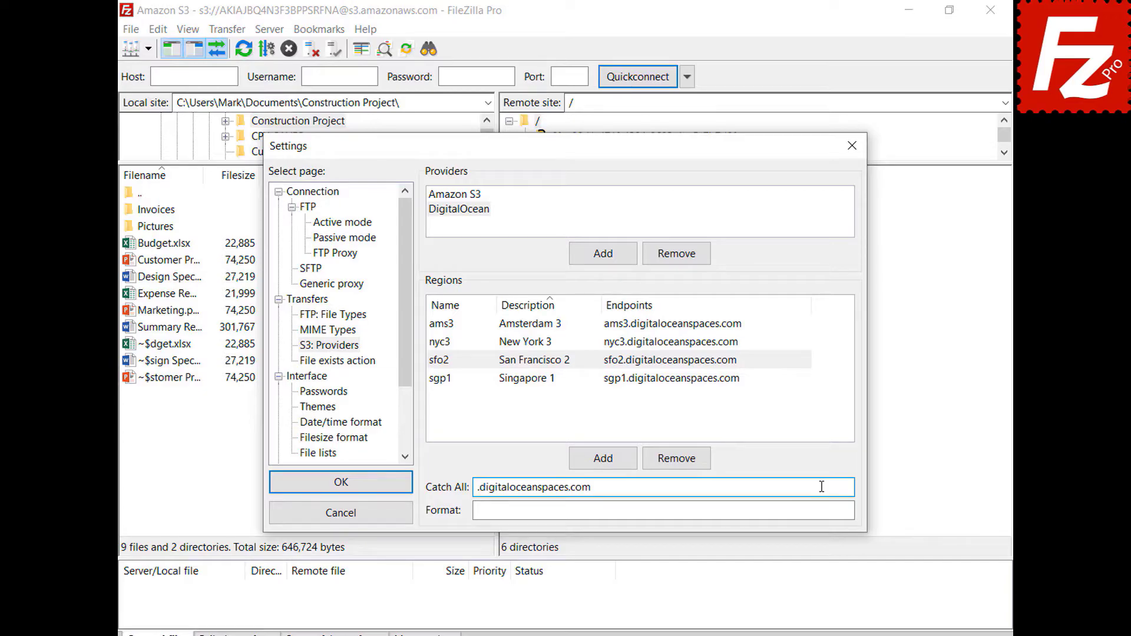
click(824, 510)
text({BUCKET}.{REGION}.digitaloceanspaces.com)
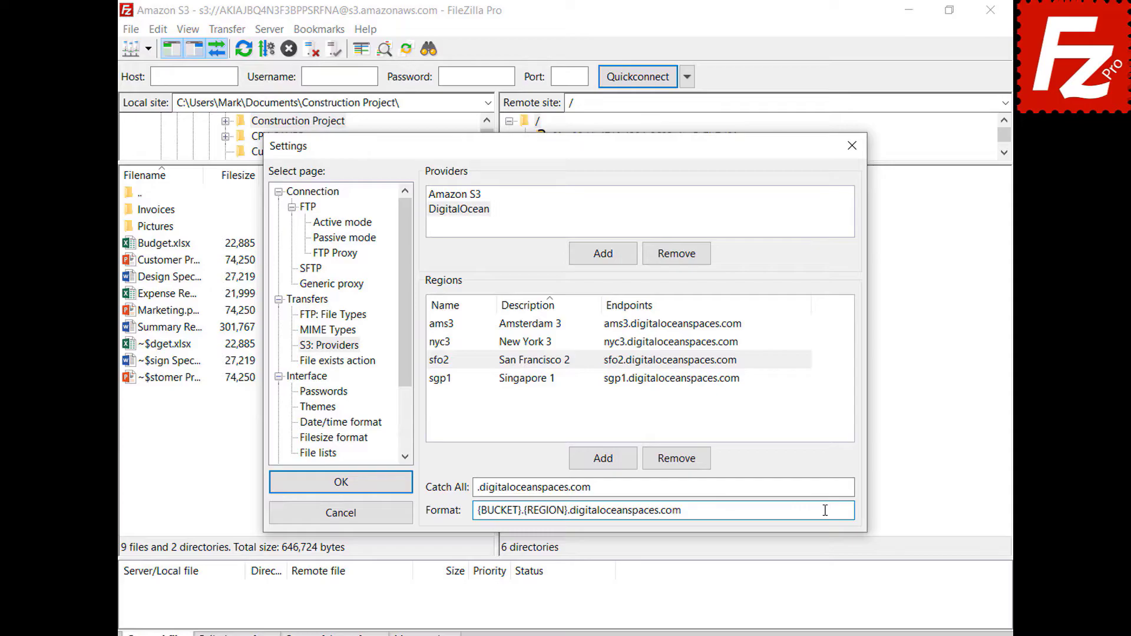
click(341, 484)
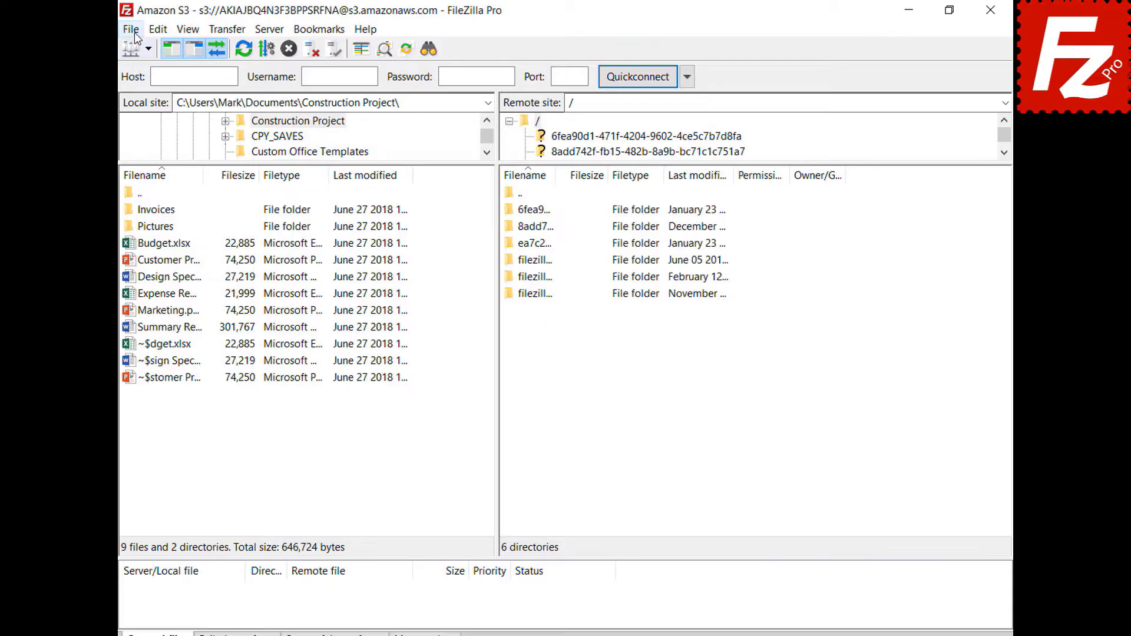
Step: Create a new Site Manager entry named Digital Ocean that uses the S3 protocol
click(131, 29)
click(136, 51)
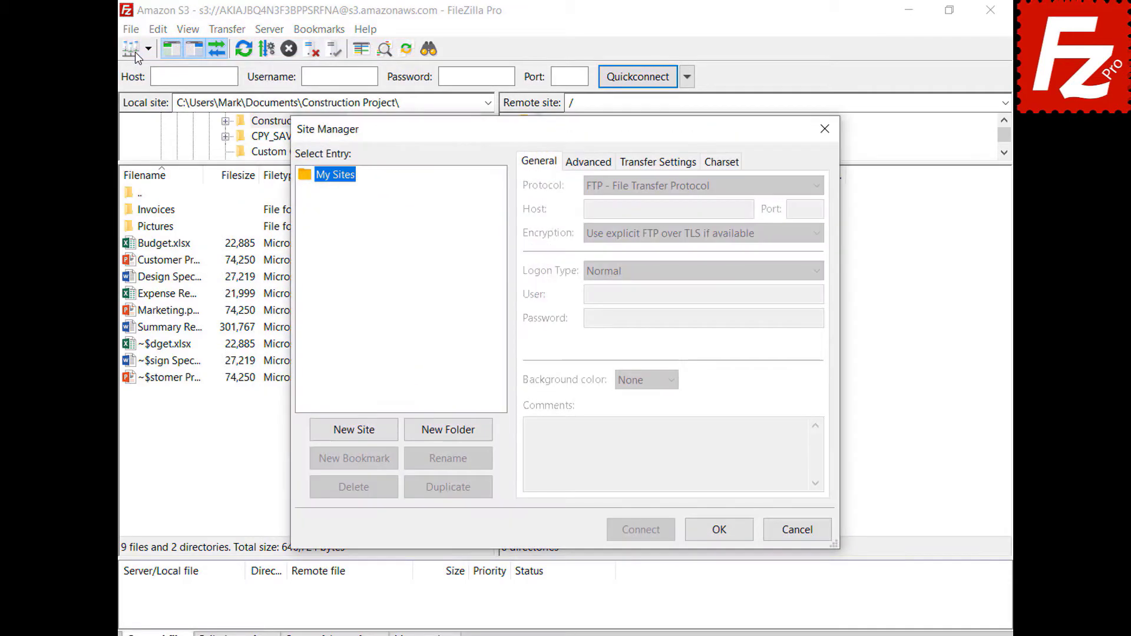
click(353, 430)
text(Digital Ocean)
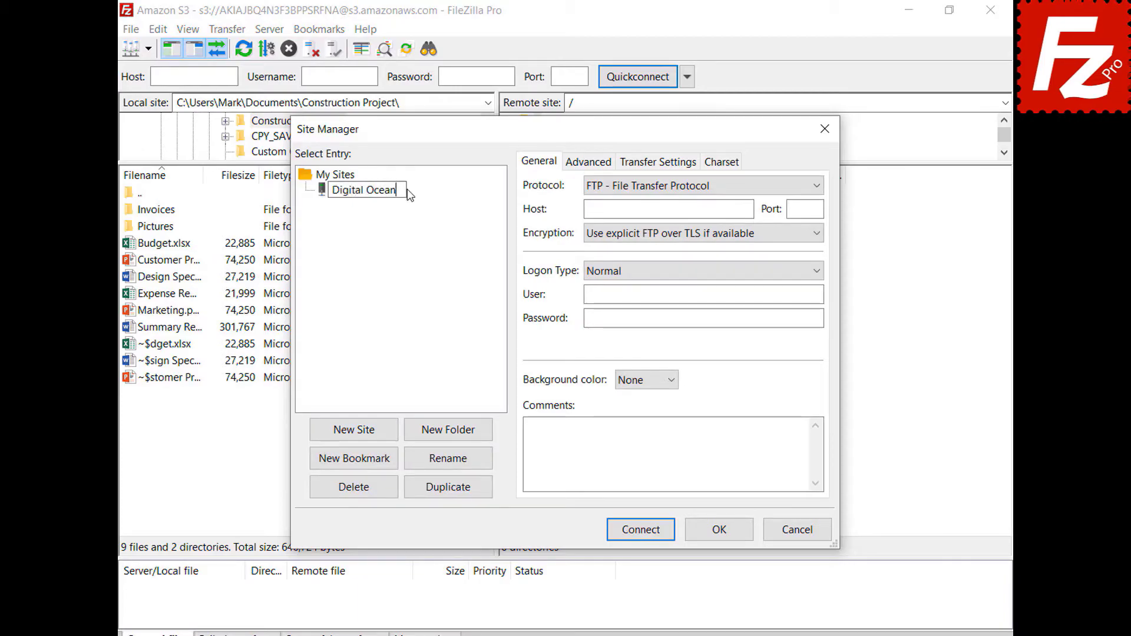
key(Return)
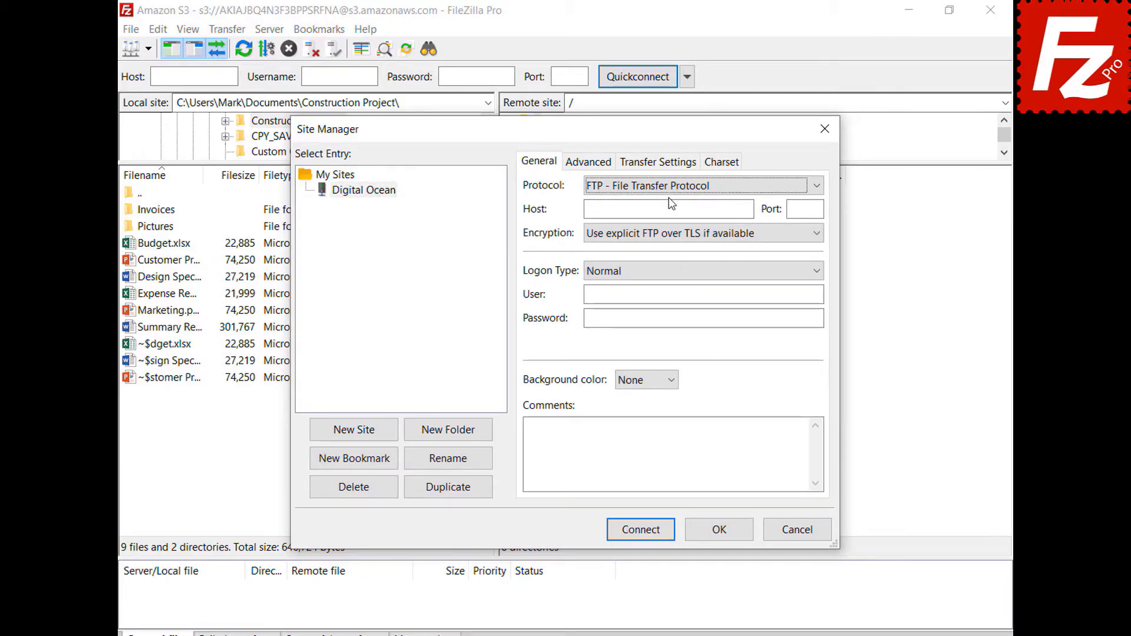
click(669, 189)
click(678, 237)
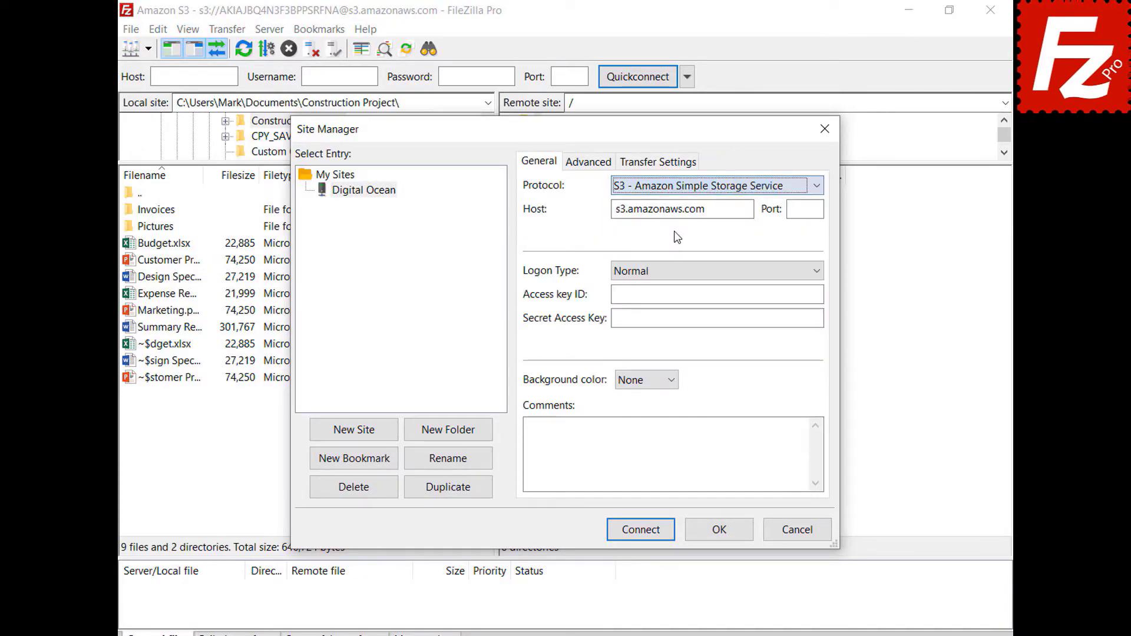
Step: Set the host to sfo3.digitaloceanspaces.com, enter the access key ID and secret key, and connect
double_click(747, 209)
key(BackSpace)
text(sfo3.digitaloceanspaces.com)
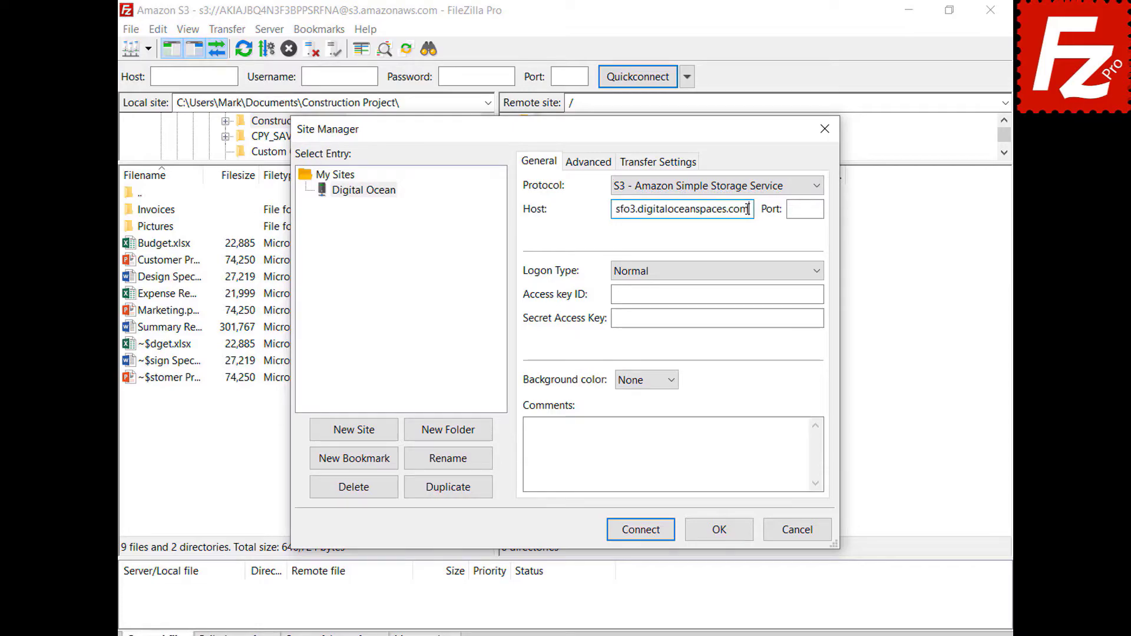
click(820, 294)
key(ctrl+v)
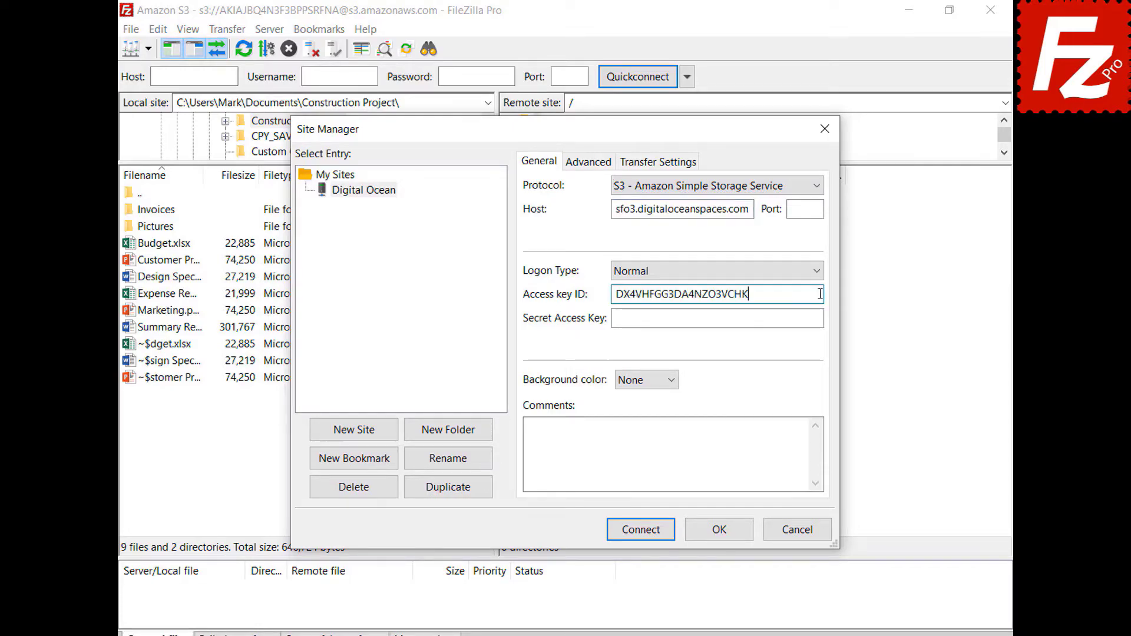
click(818, 318)
key(ctrl+v)
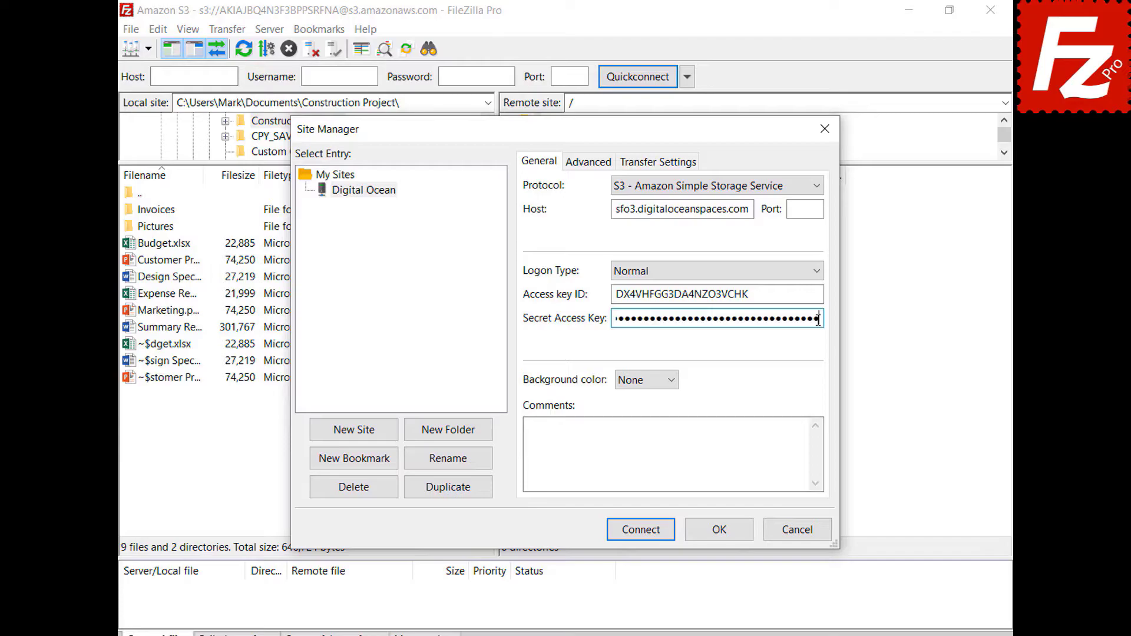
click(644, 530)
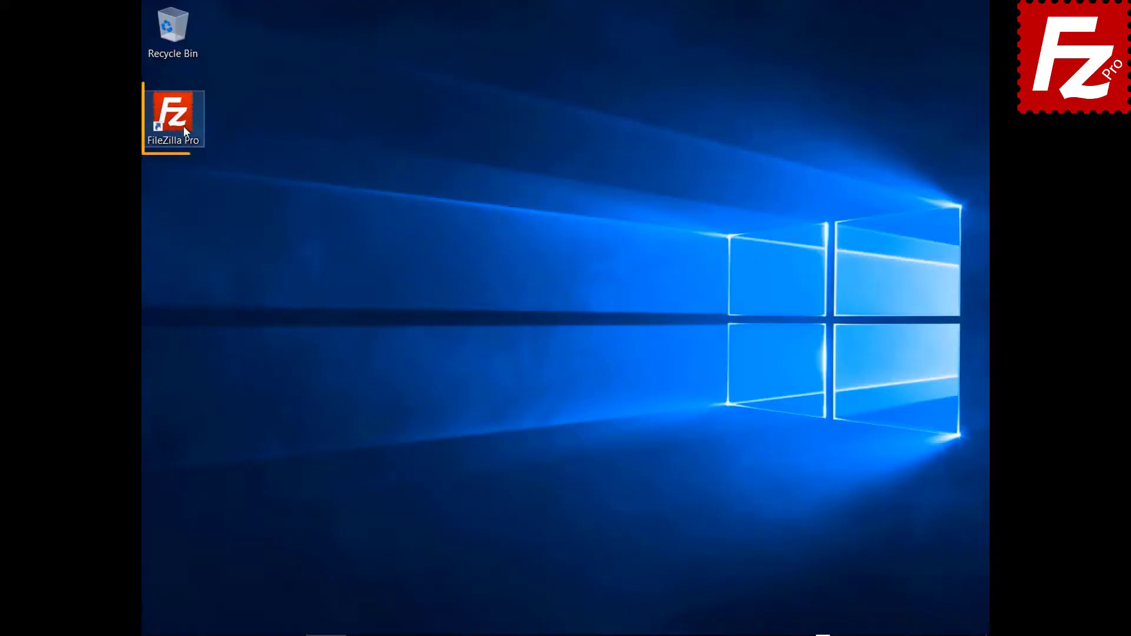
Step: Launch FileZilla Pro and add a new S3 site named S3 Connection in Site Manager
double_click(183, 126)
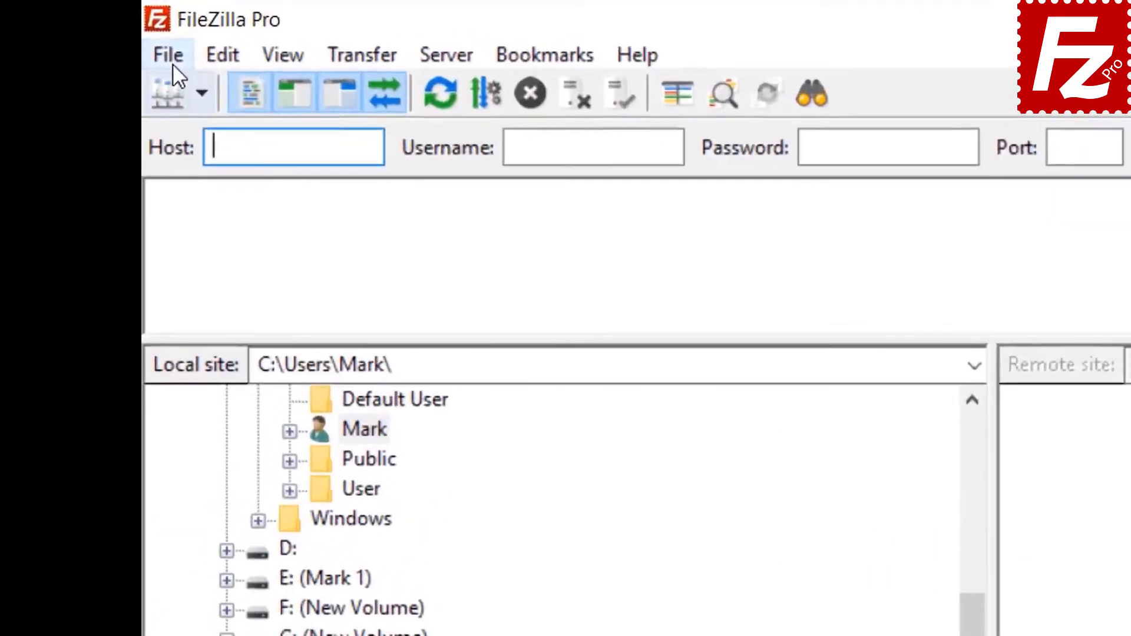
click(156, 28)
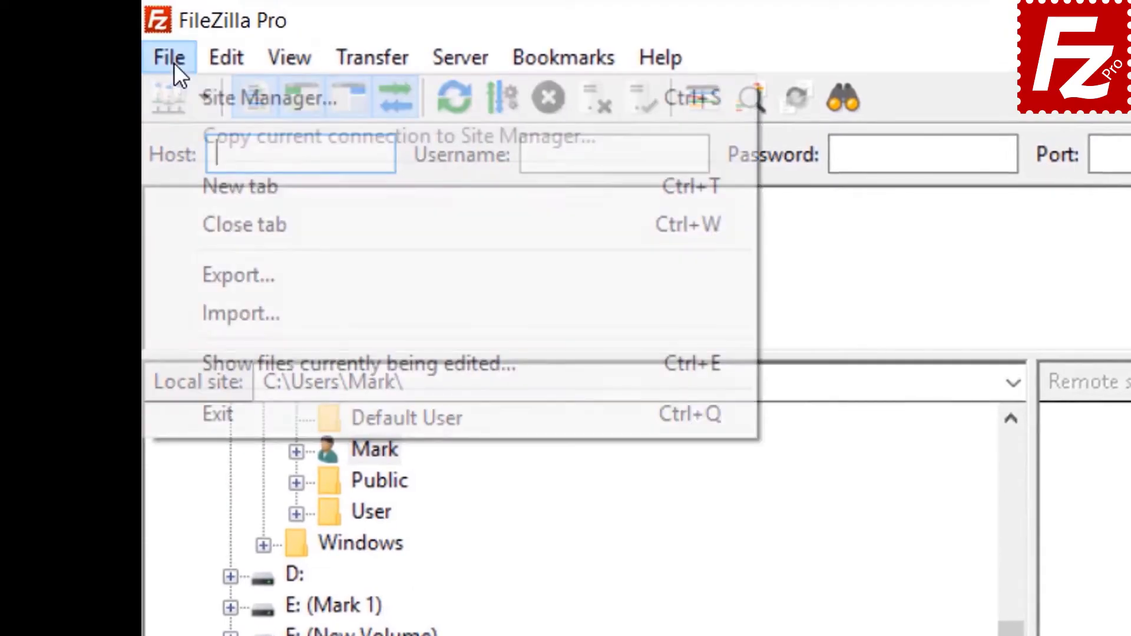
click(204, 97)
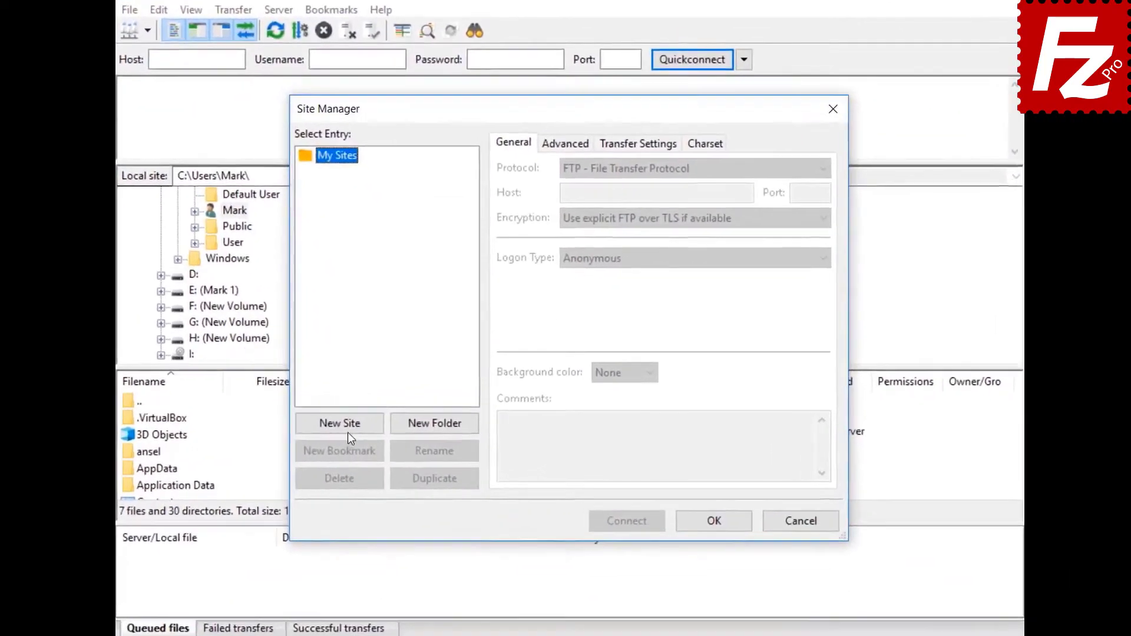
click(359, 414)
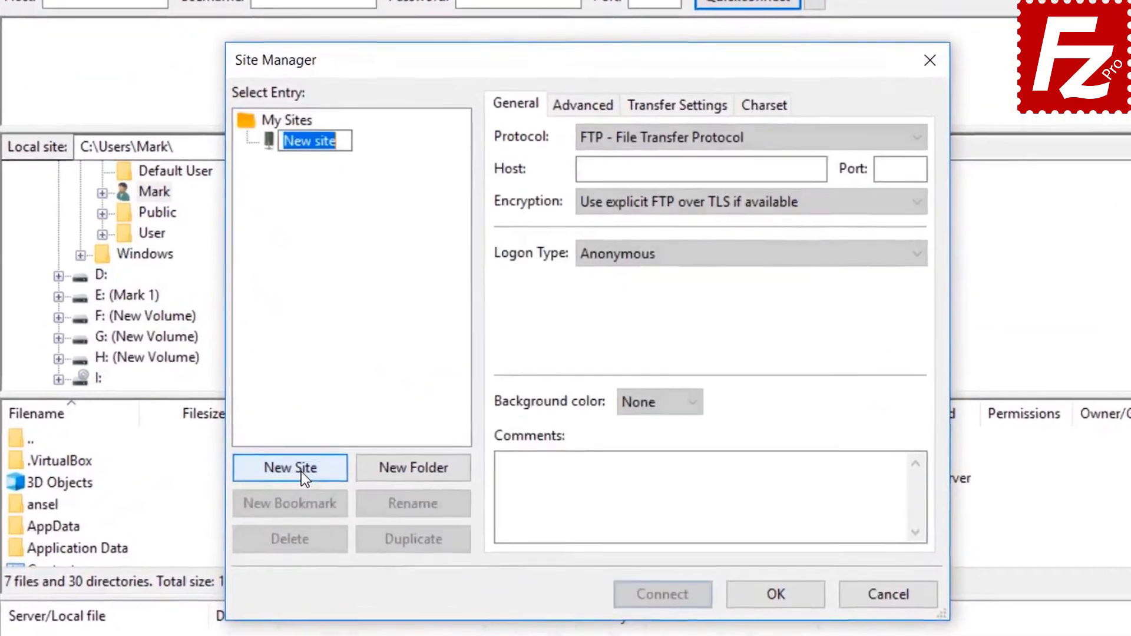
text(S3)
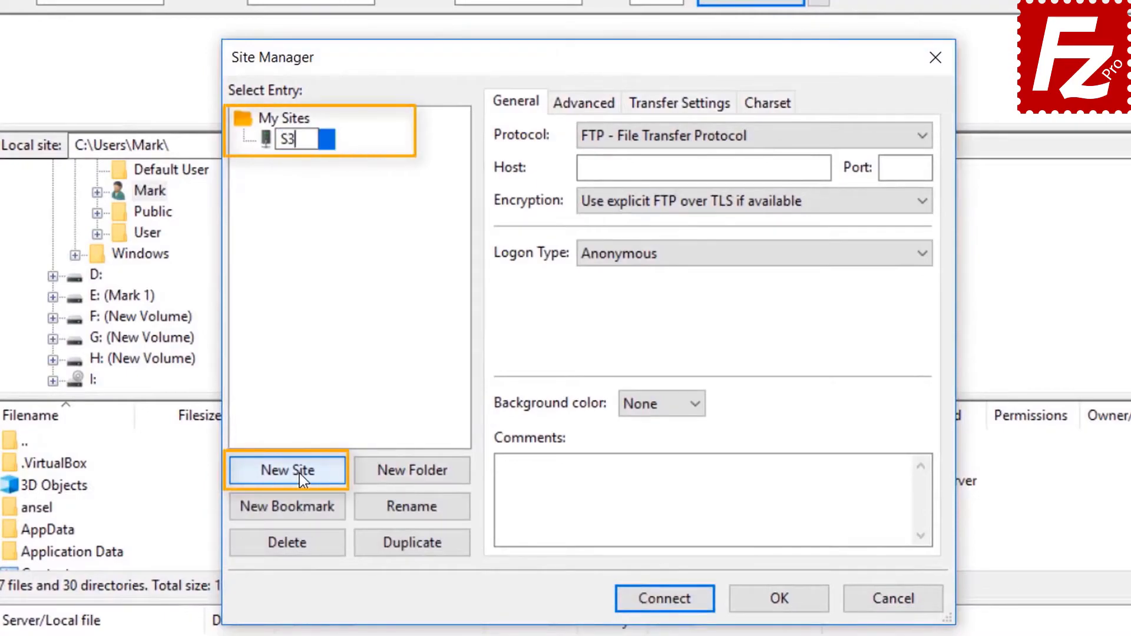
text( Conne)
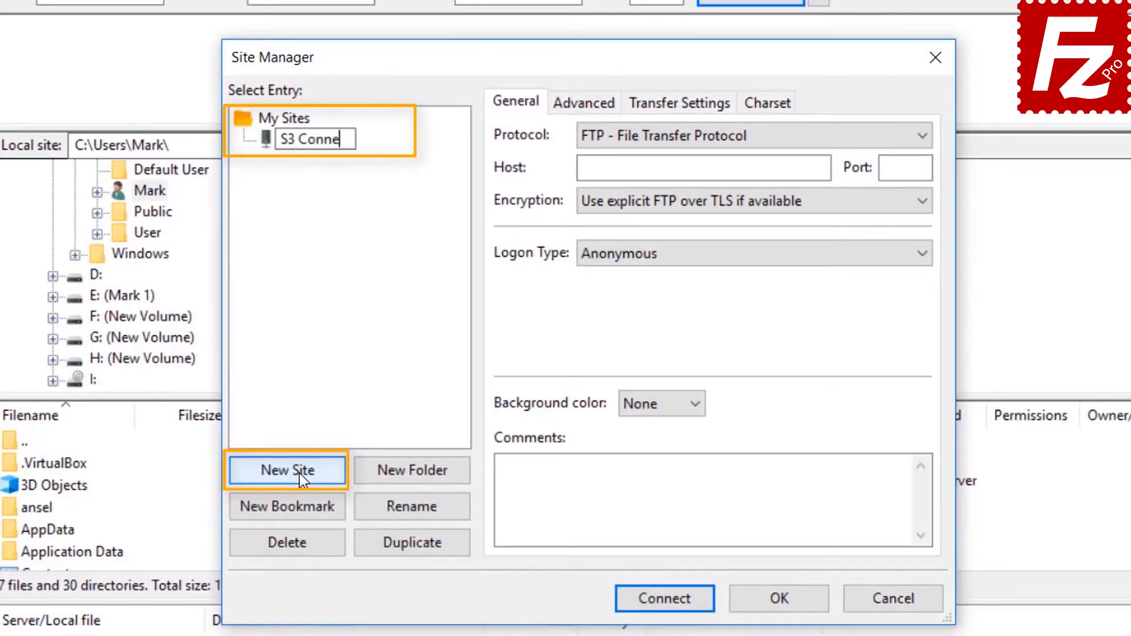
text(ction)
click(730, 136)
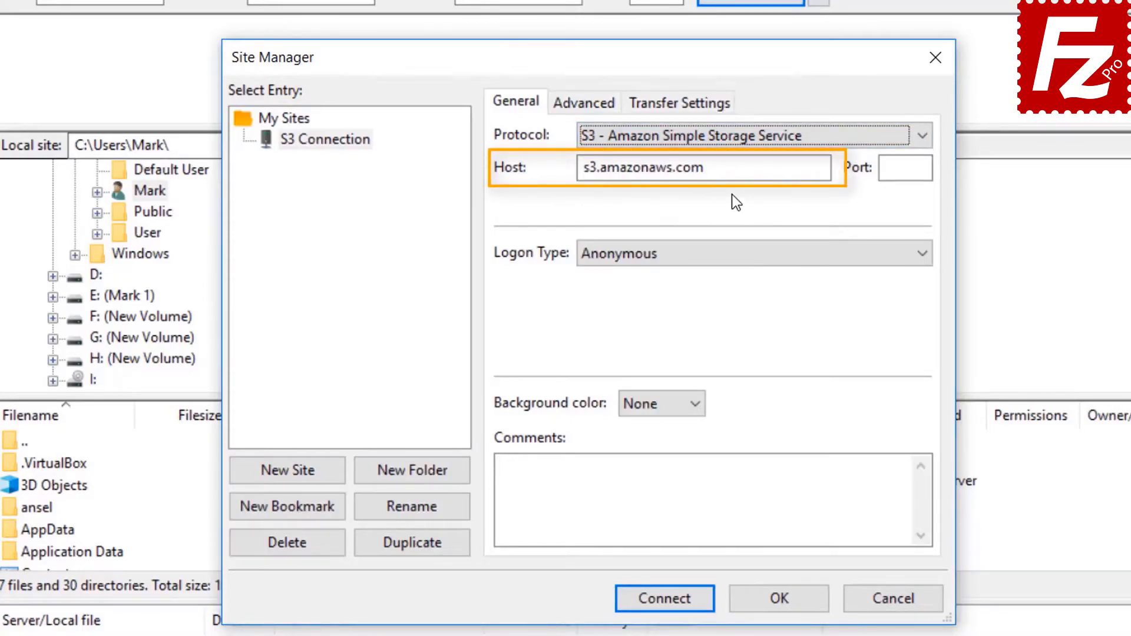
Step: Use Normal logon with the access key ID and secret key, connect, and save the passwords
click(724, 256)
click(724, 291)
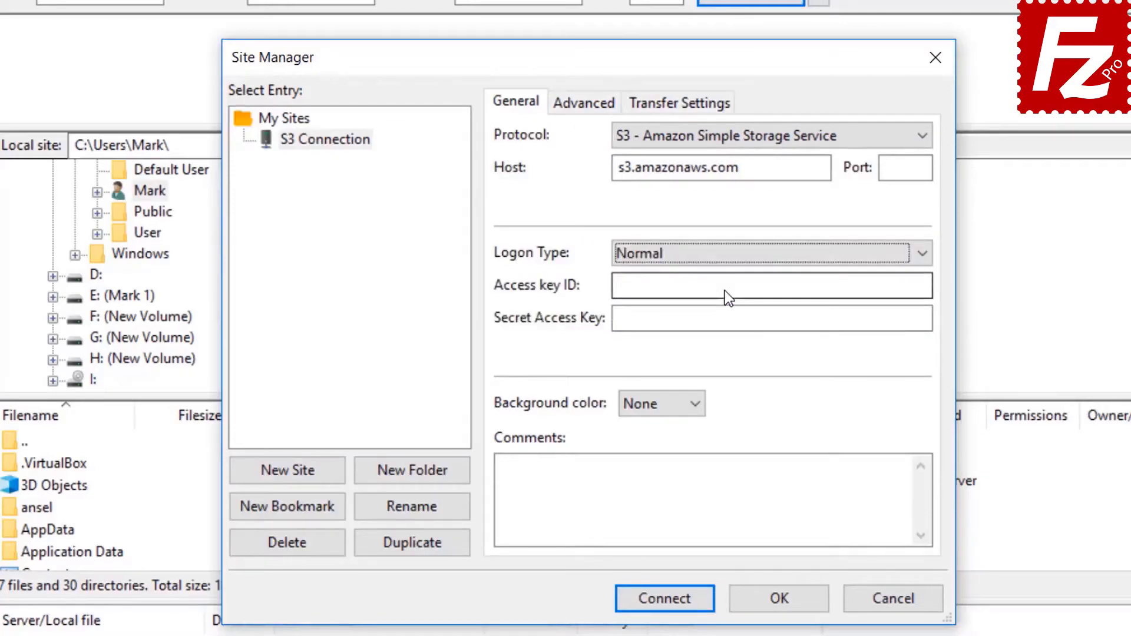
click(725, 291)
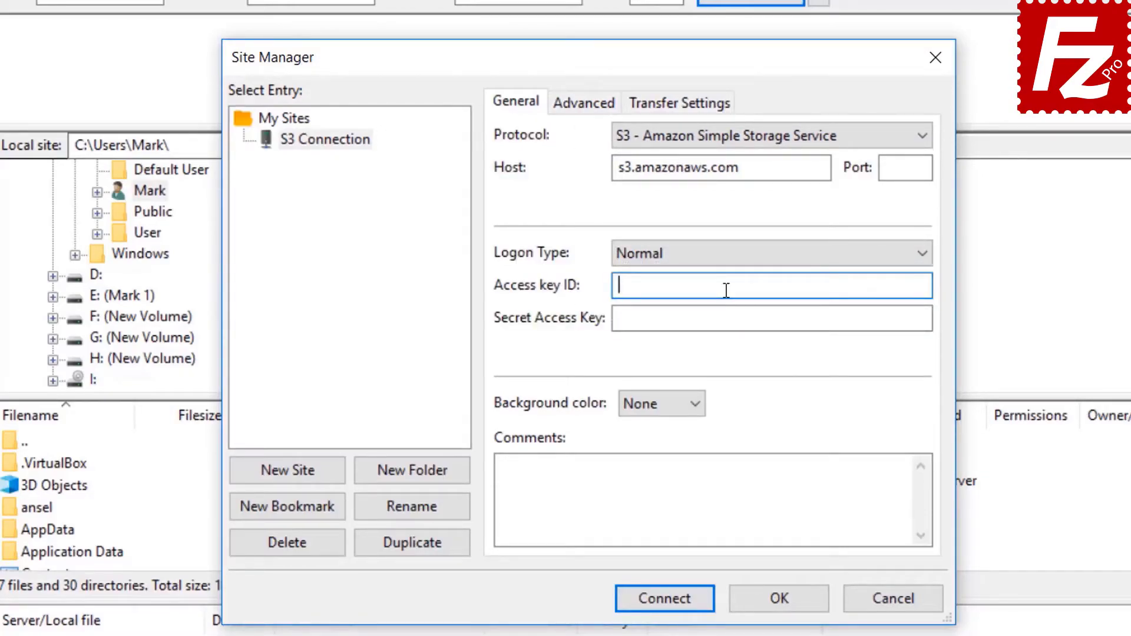
key(ctrl+v)
click(732, 318)
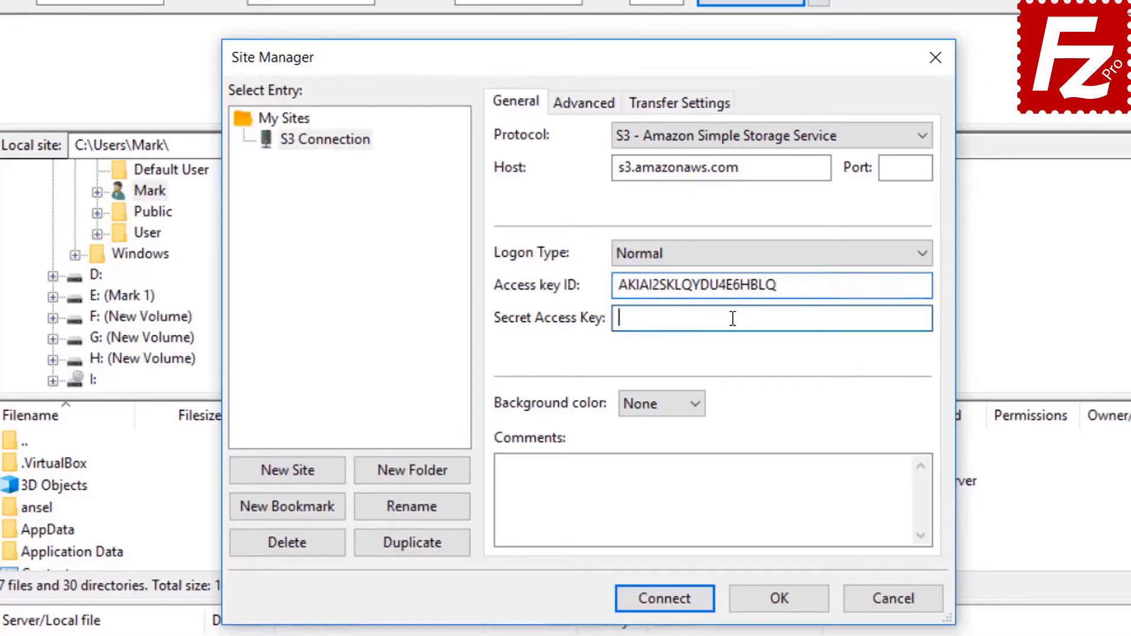
key(ctrl+v)
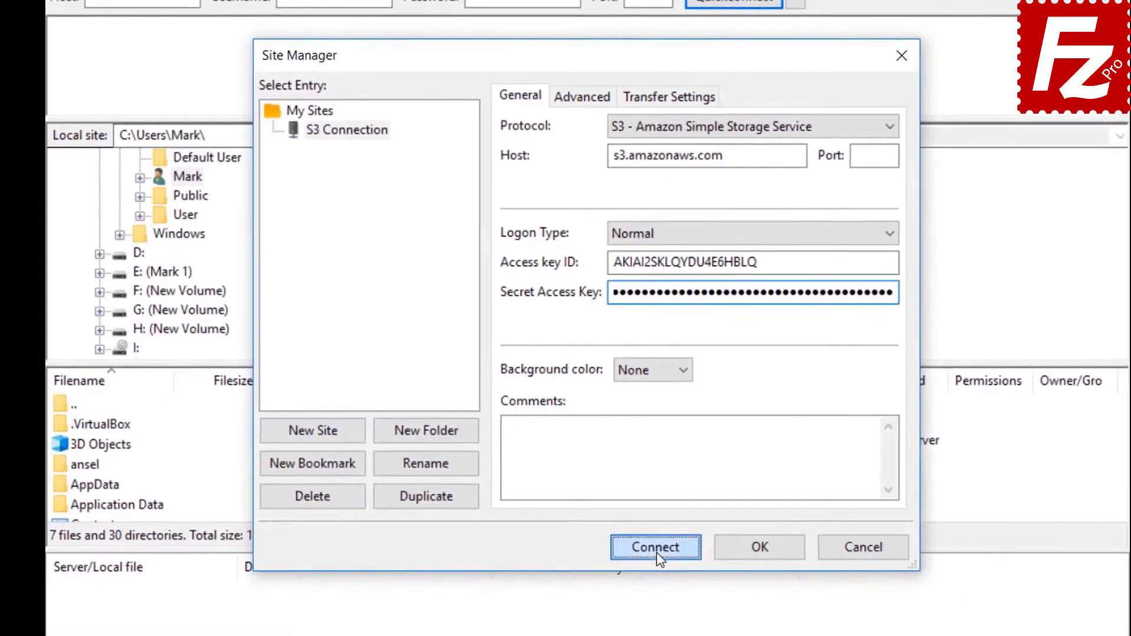
click(660, 576)
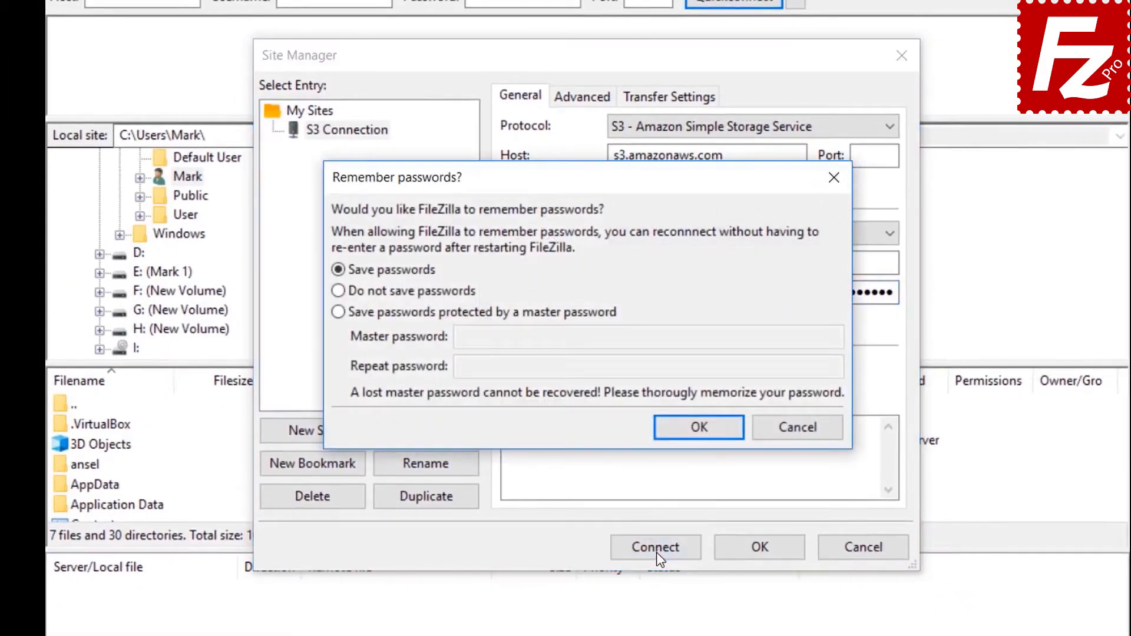
click(685, 431)
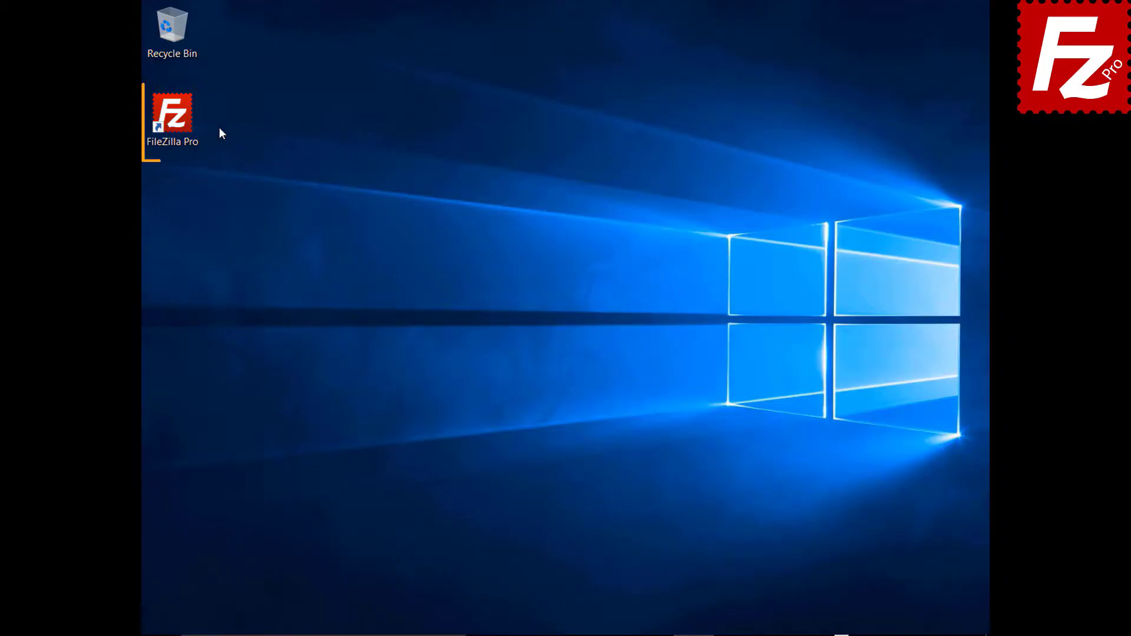
Step: Launch FileZilla Pro and connect to the saved S3 site from Site Manager
double_click(179, 122)
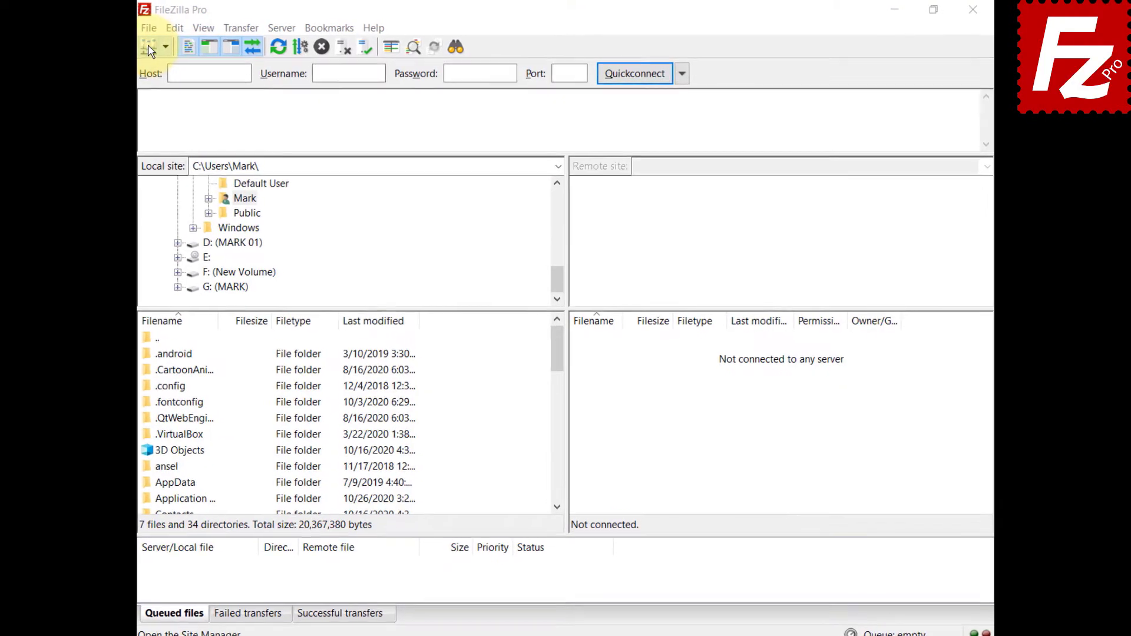
click(129, 31)
click(137, 47)
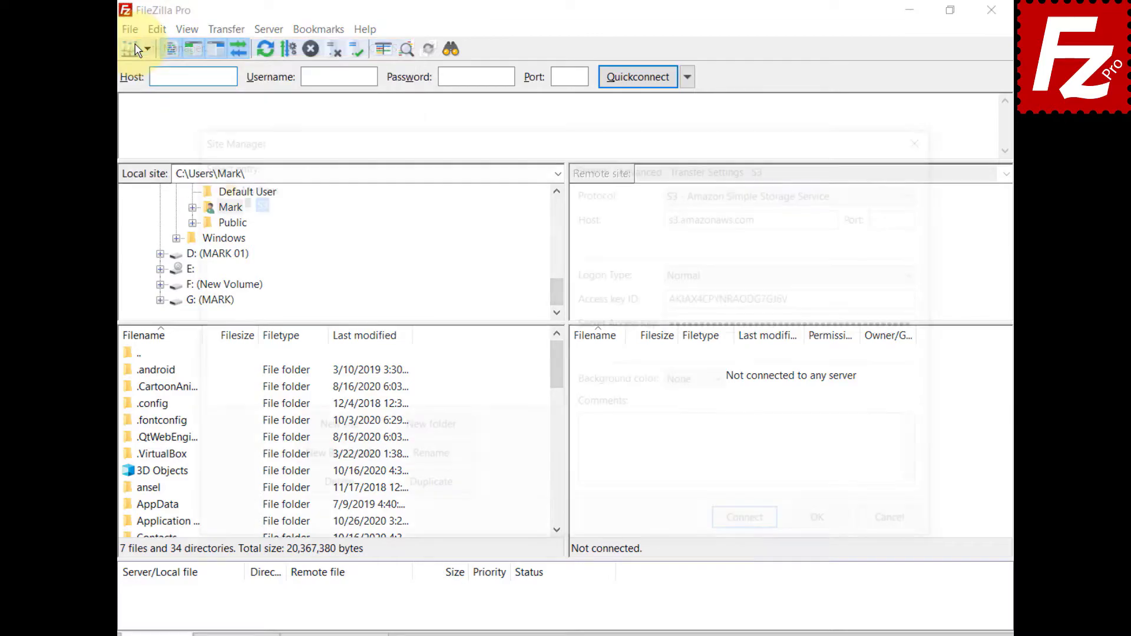
click(757, 531)
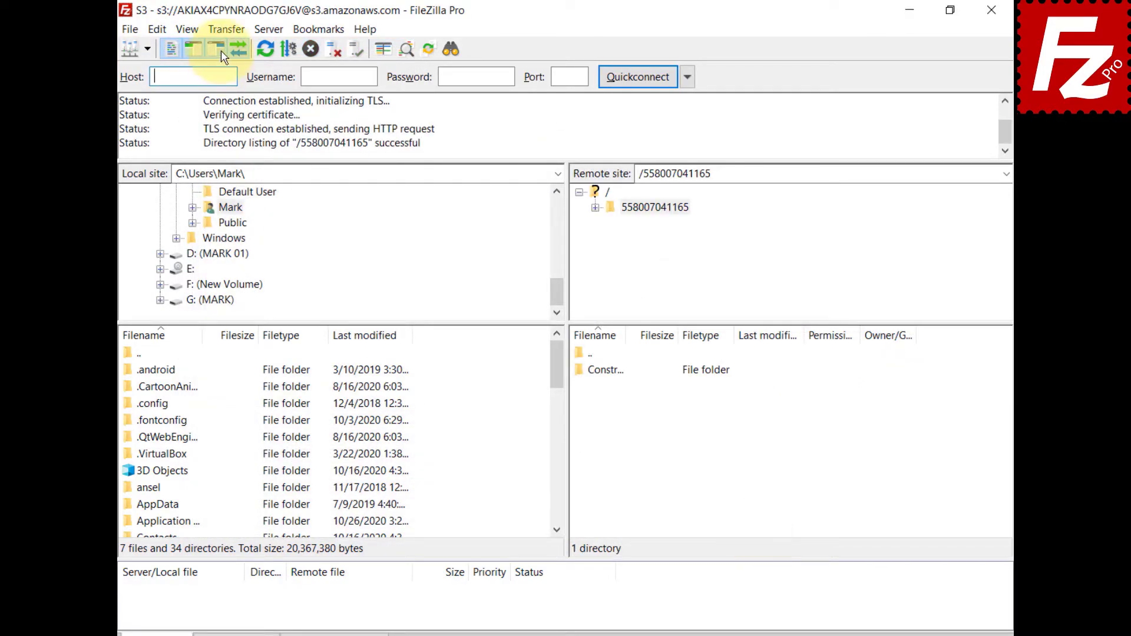
Step: Show the Canned ACL choices under Transfer > S3 Options and via the status-bar ACL icon
click(221, 28)
mouse_move(229, 111)
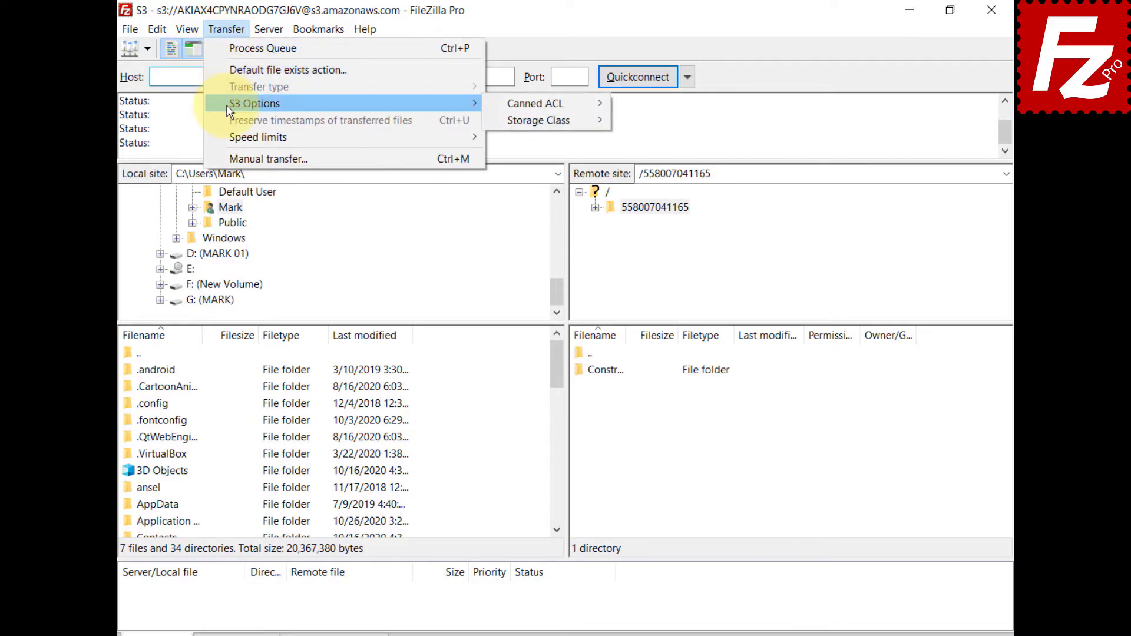
mouse_move(528, 111)
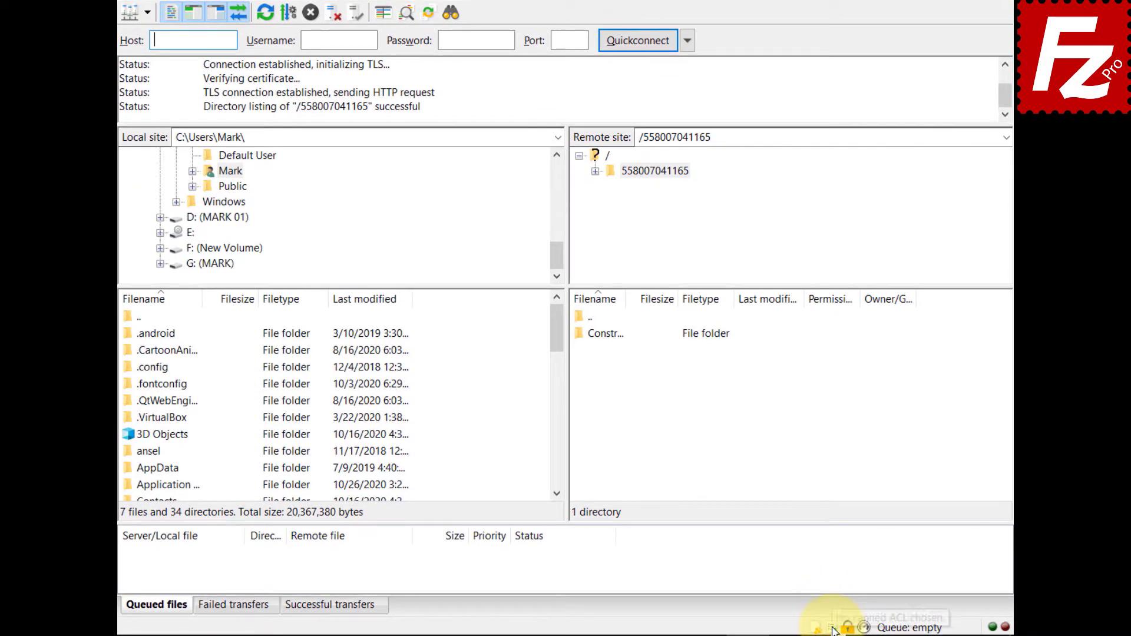
click(833, 628)
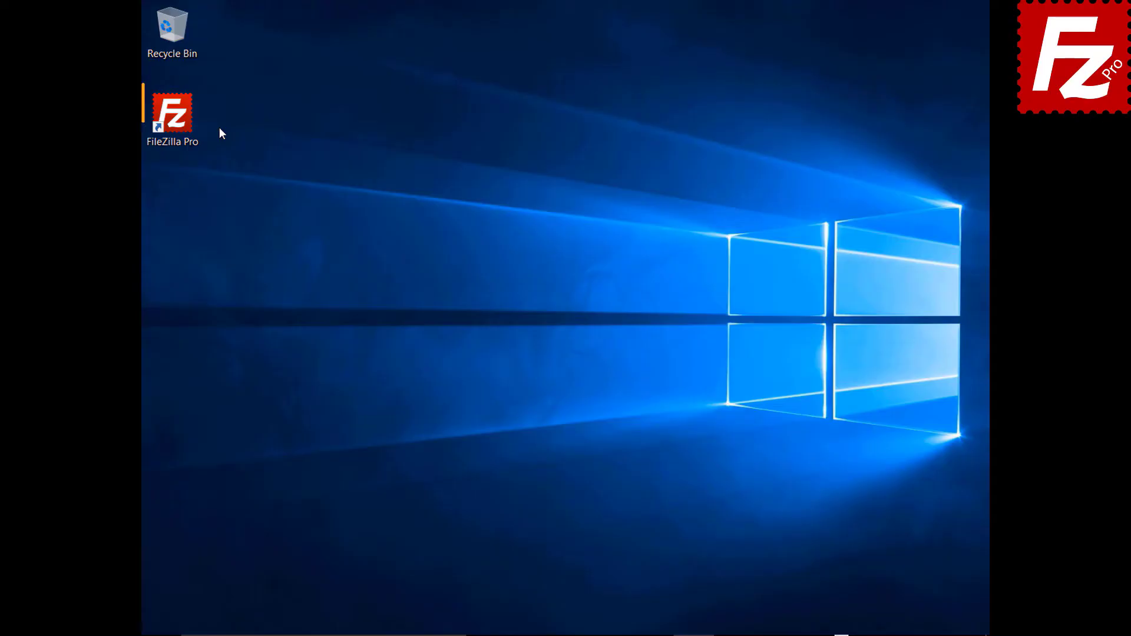
Step: Relaunch FileZilla Pro and connect to the saved S3 site from Site Manager
double_click(179, 122)
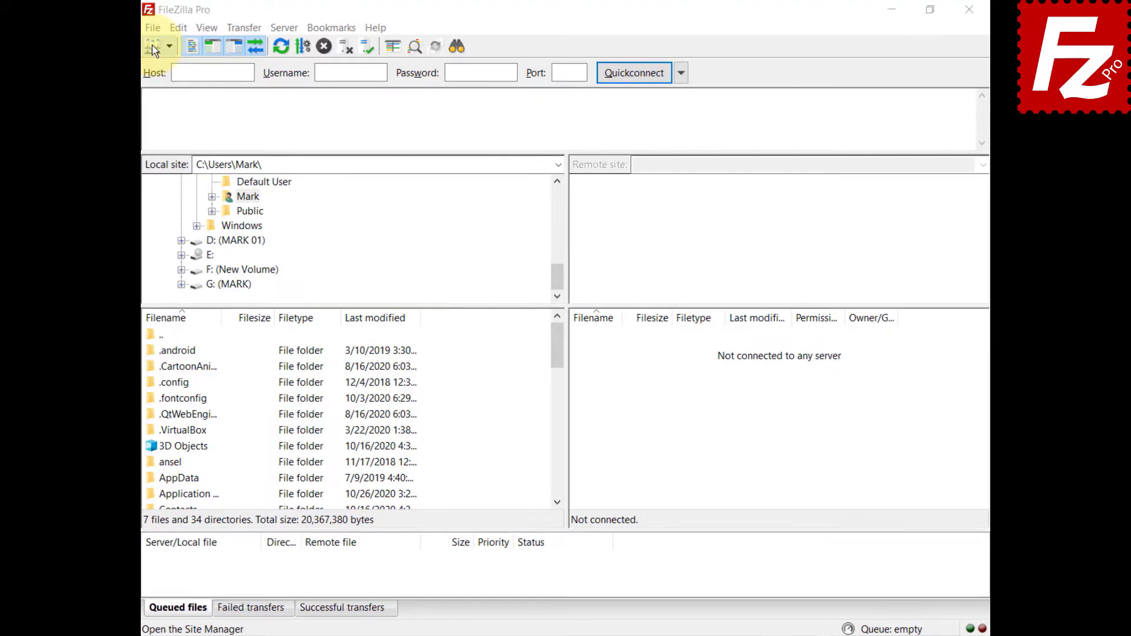
click(152, 44)
click(134, 47)
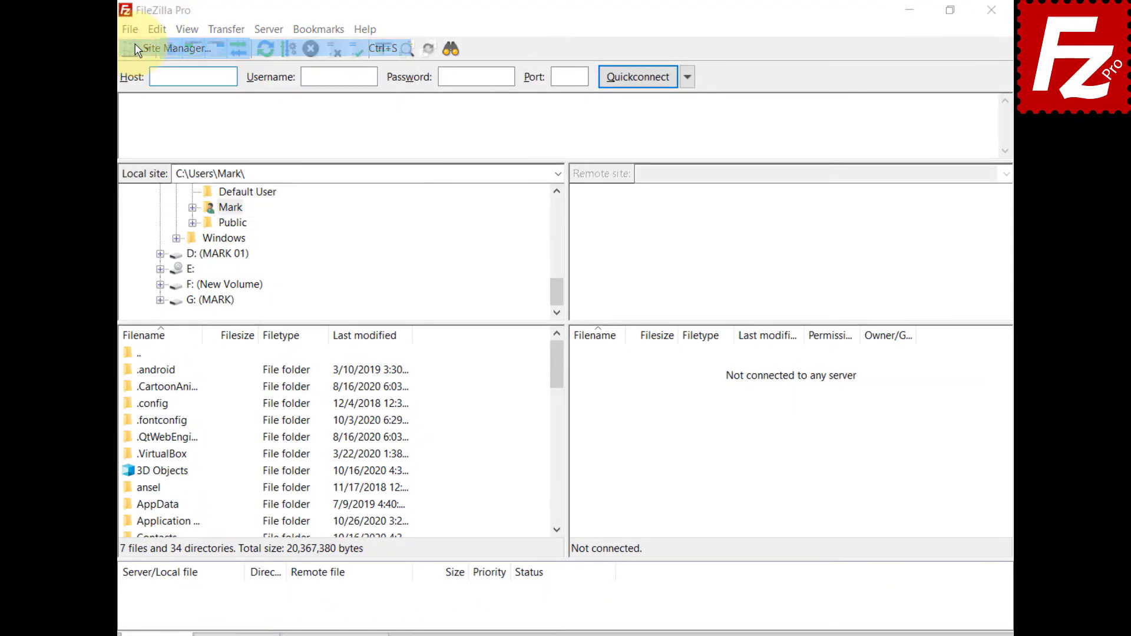
click(754, 526)
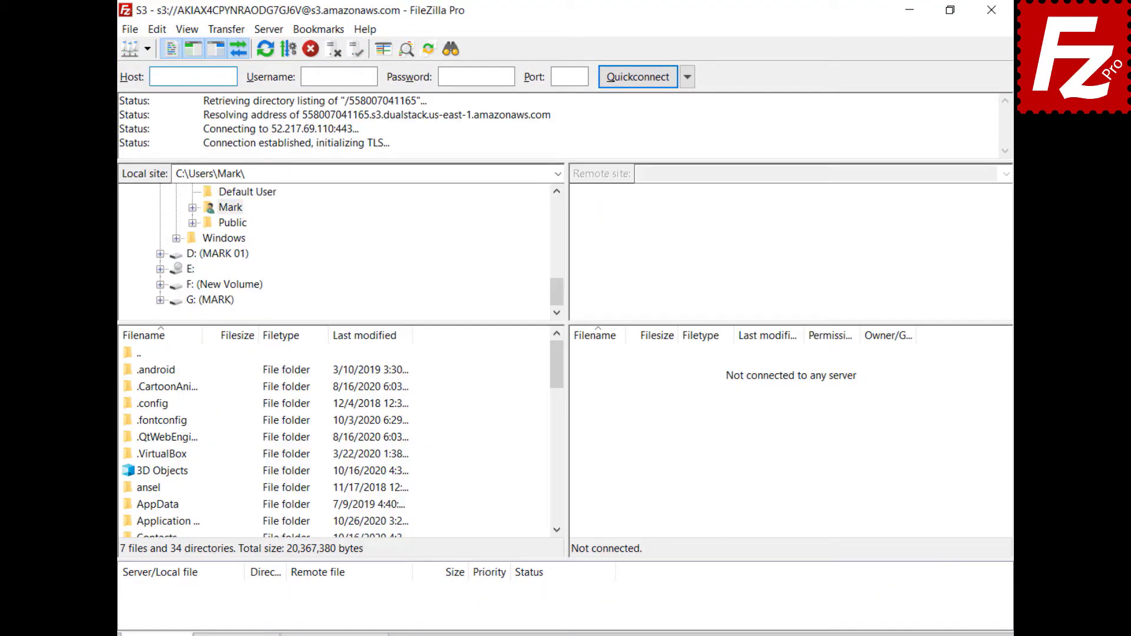
Step: Show the Storage Class choices under Transfer > S3 Options and via the status-bar storage class icon
click(221, 30)
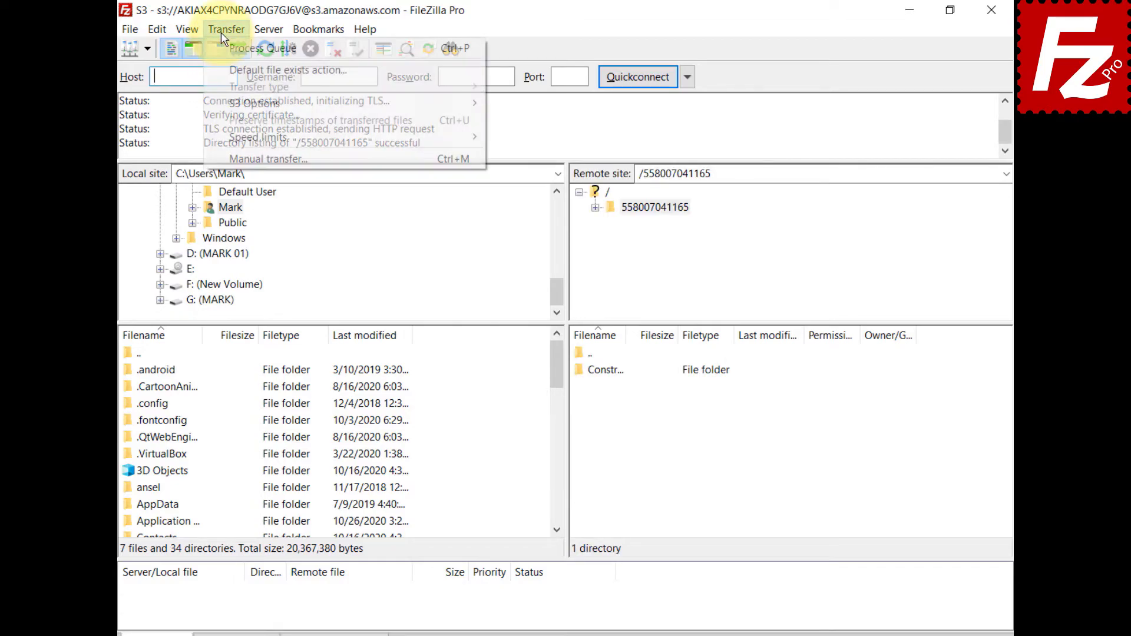
mouse_move(232, 106)
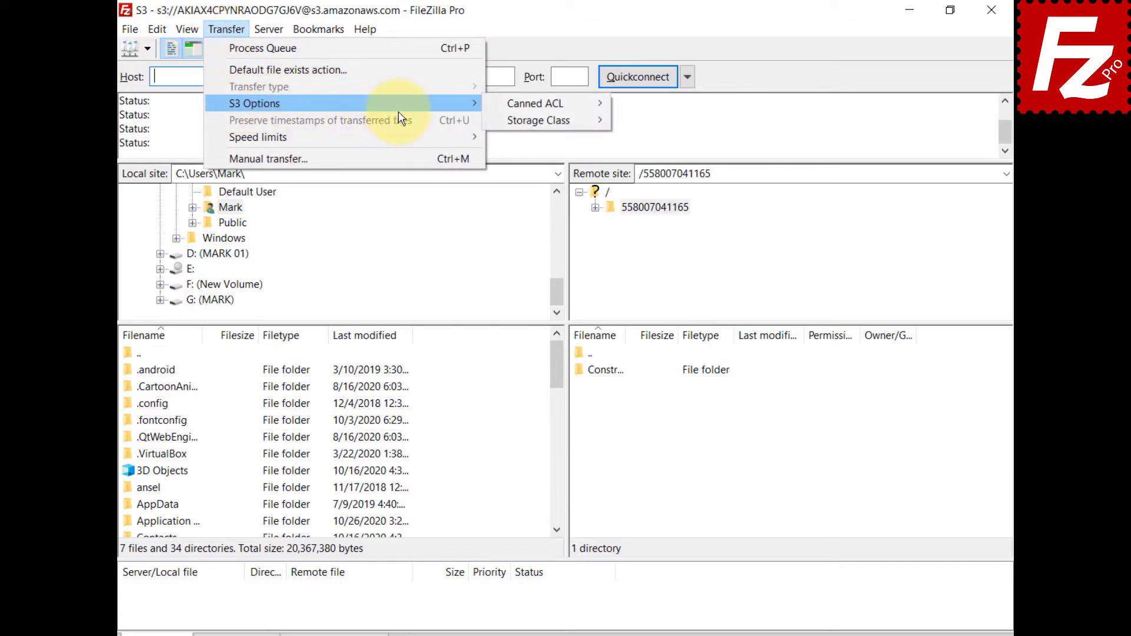
mouse_move(499, 128)
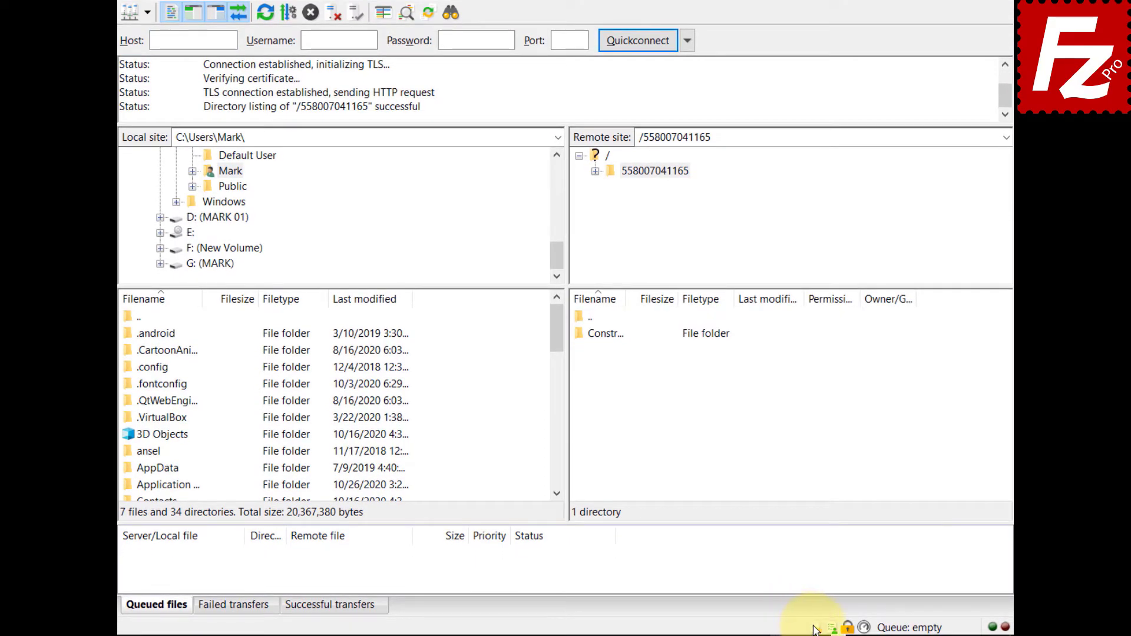
click(815, 629)
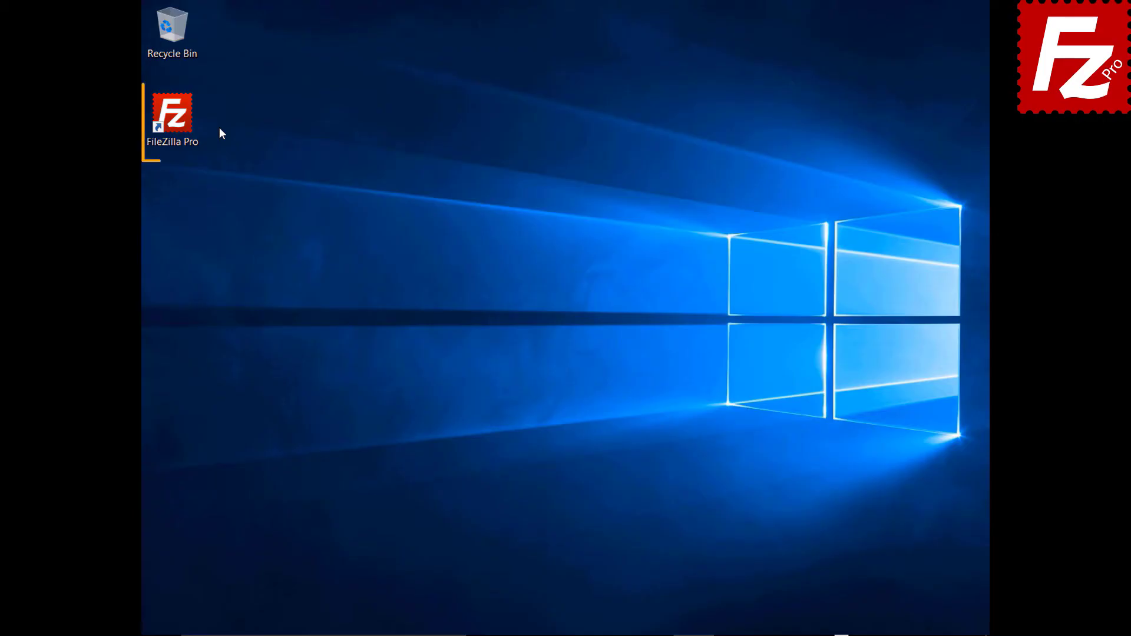
Step: Launch FileZilla Pro and connect to the saved S3 site from Site Manager
double_click(179, 122)
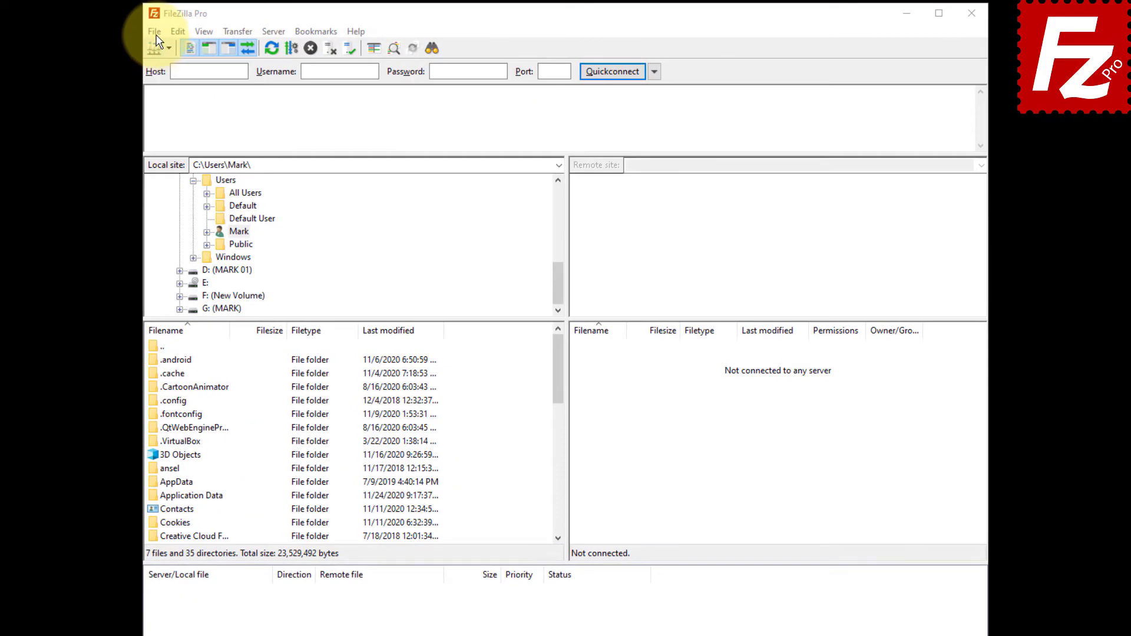
click(154, 32)
click(195, 47)
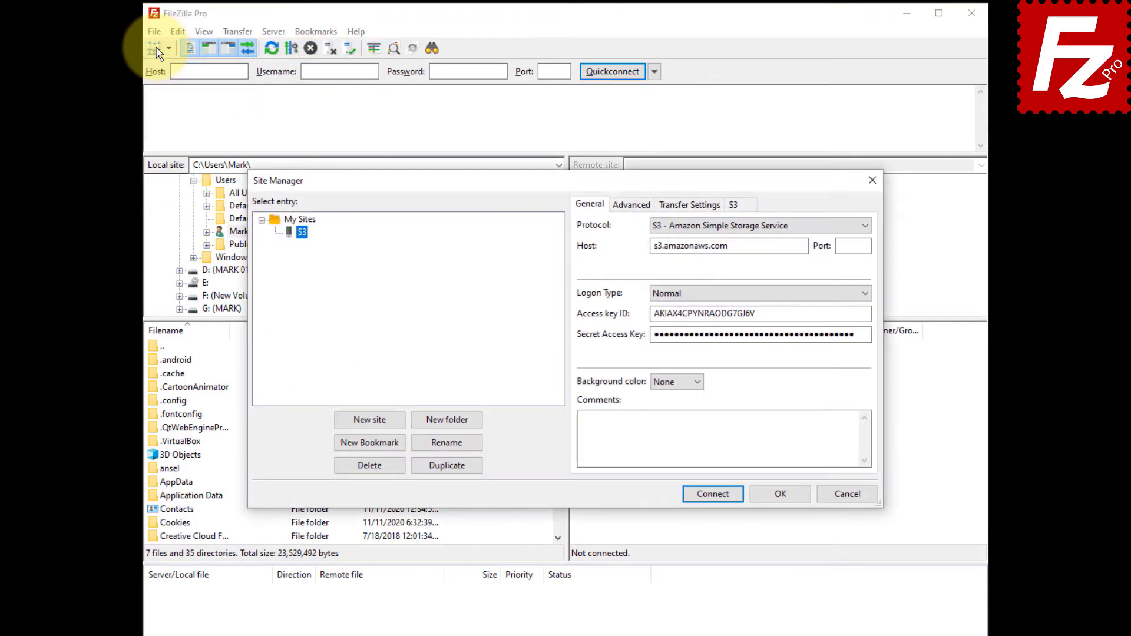
click(712, 494)
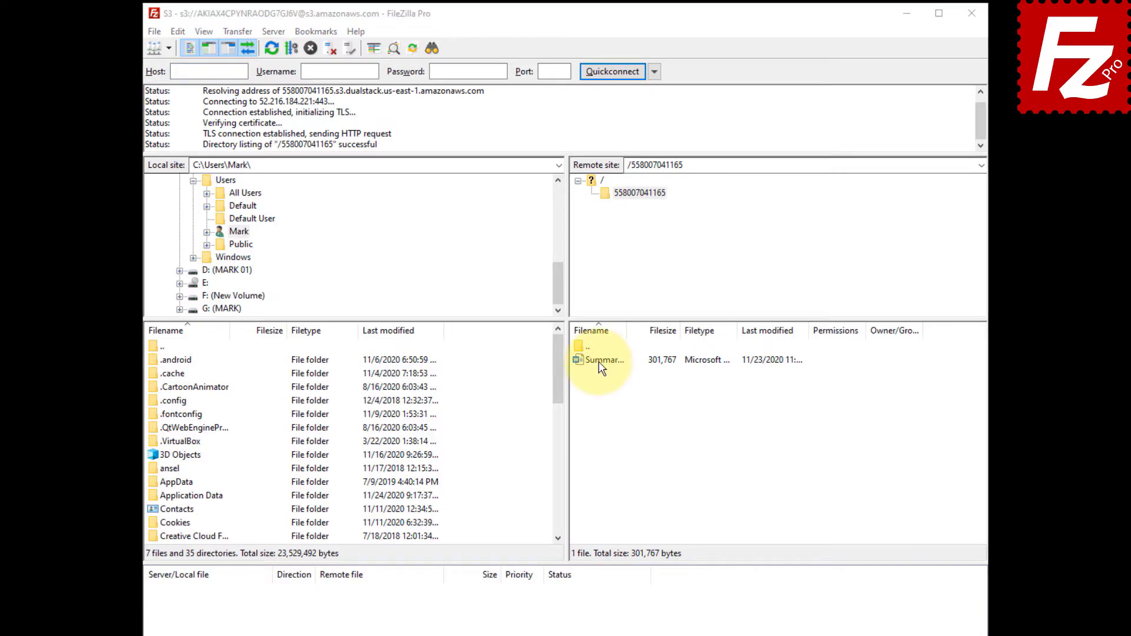
Step: Grant Everyone read access in Summary Report.docx's S3 properties, review them, and close with OK
click(599, 362)
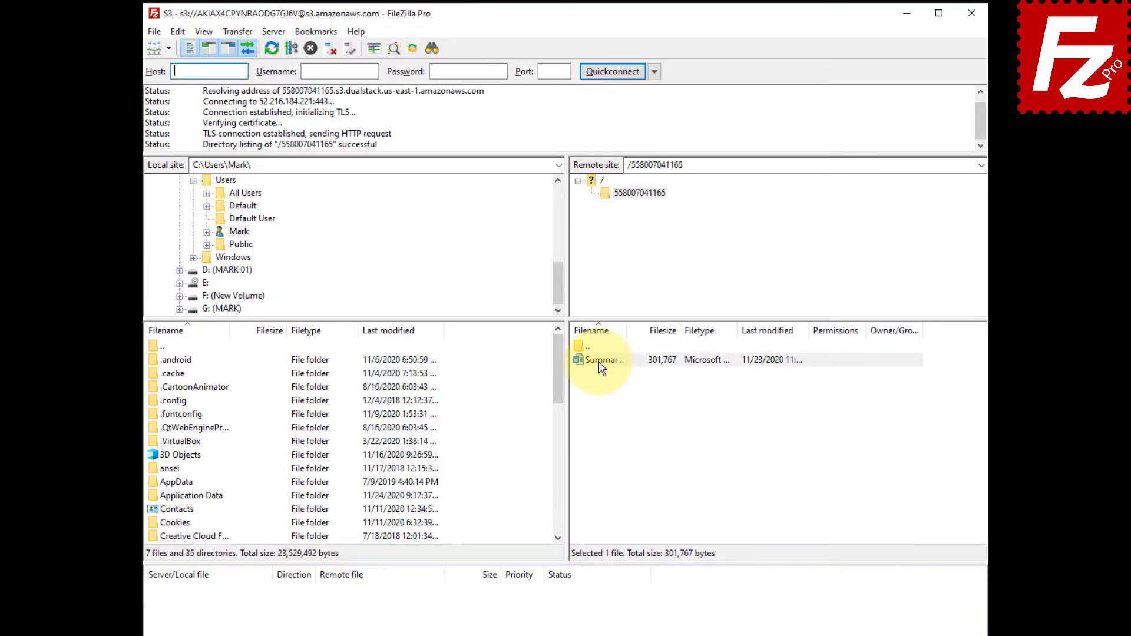
right_click(599, 362)
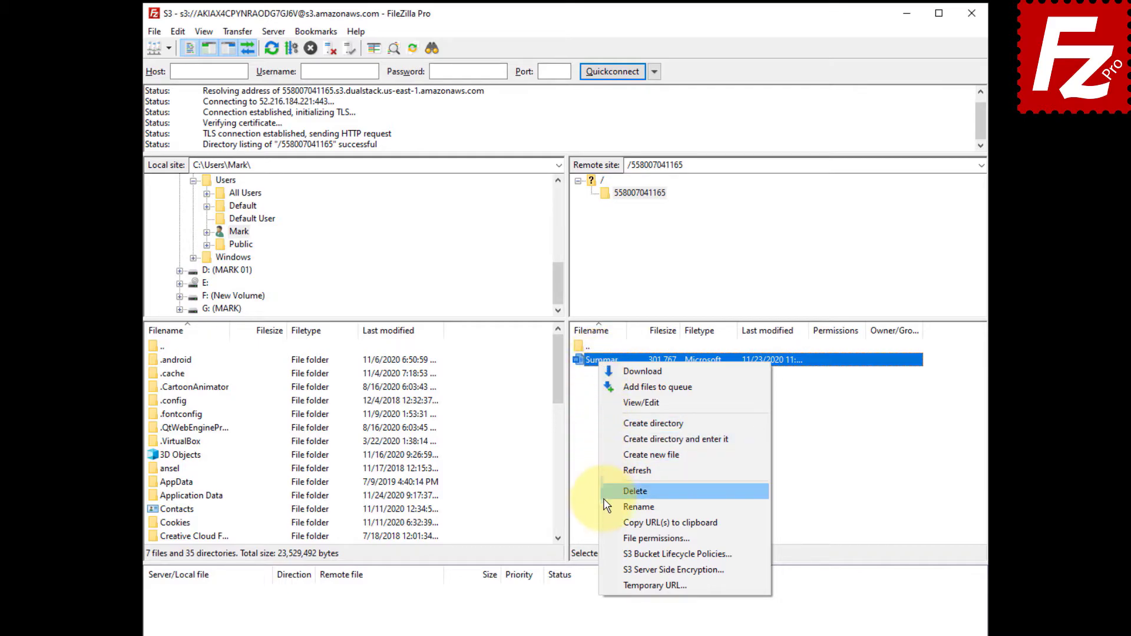
click(606, 534)
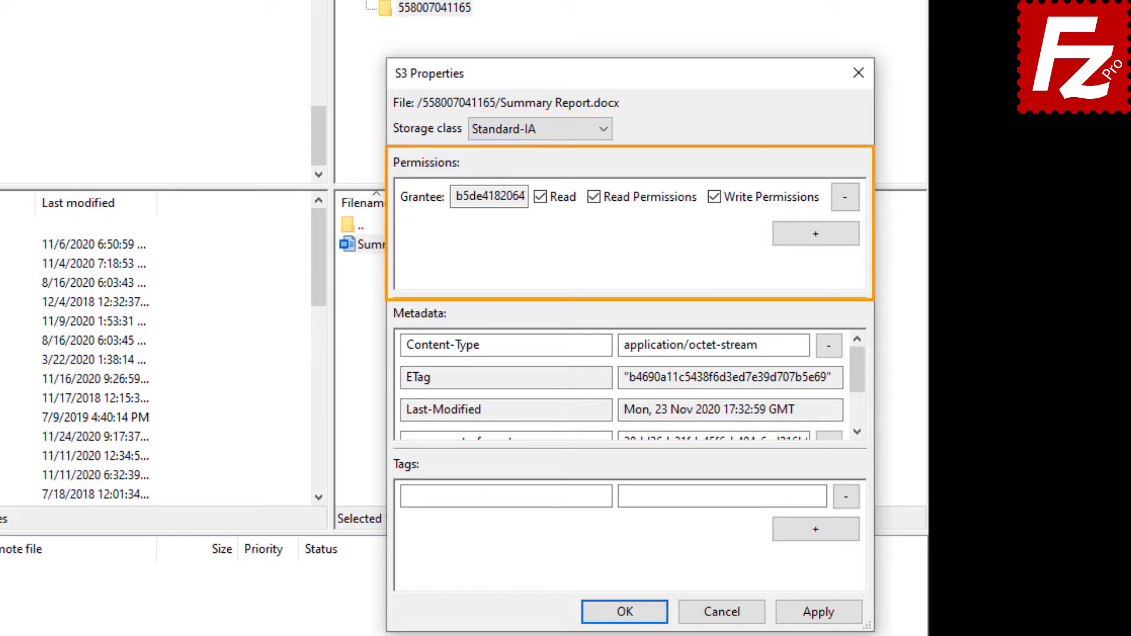
click(815, 235)
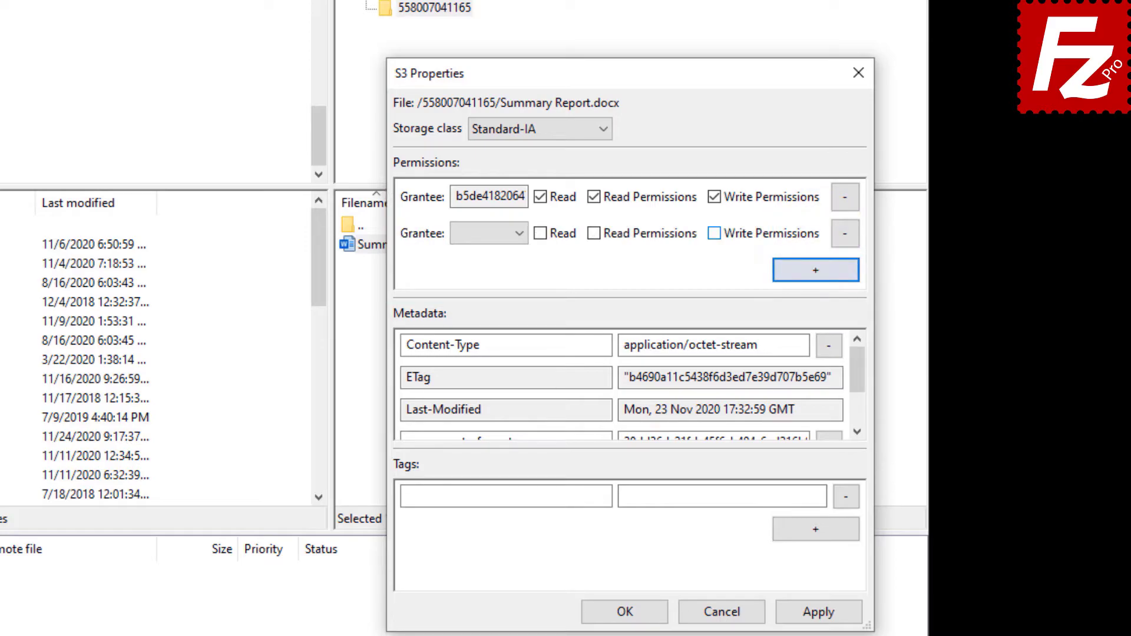
click(522, 233)
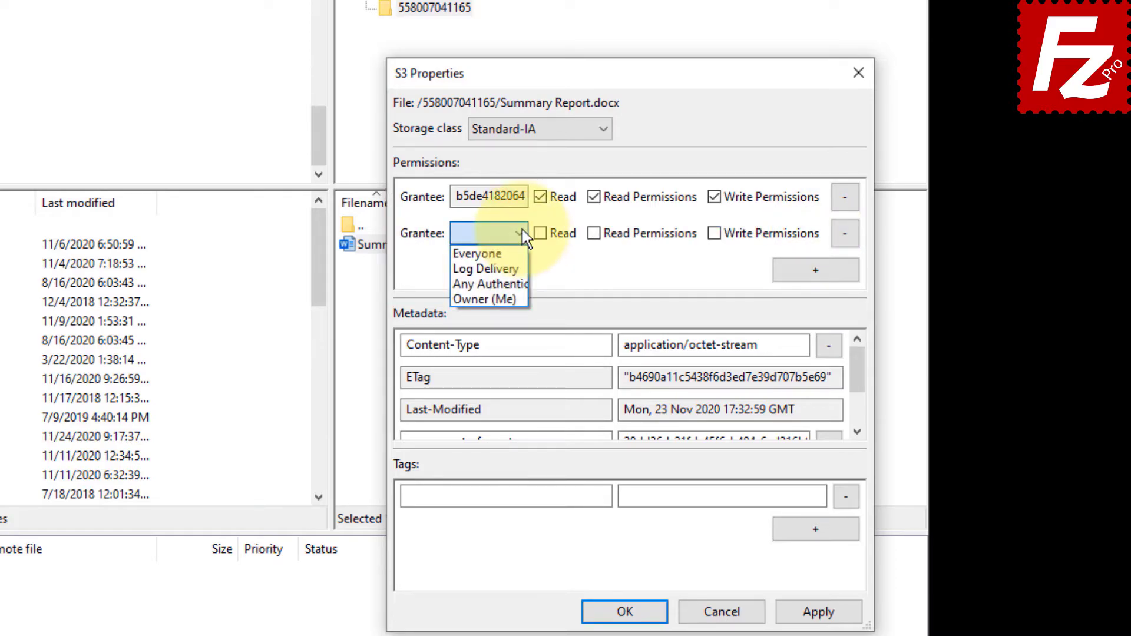
click(521, 252)
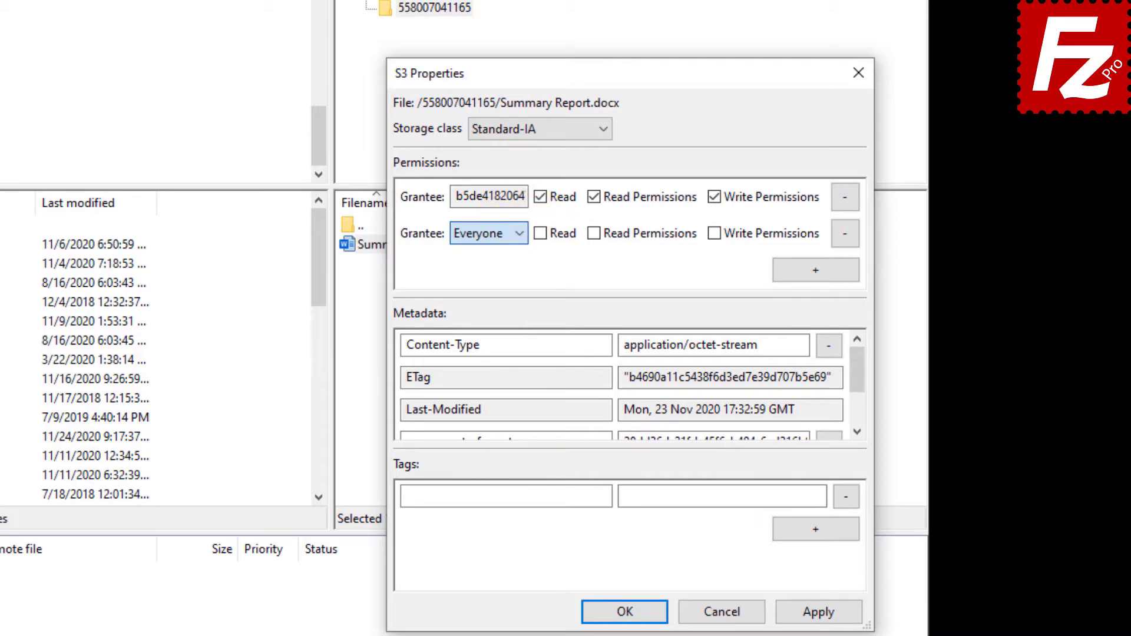
click(540, 233)
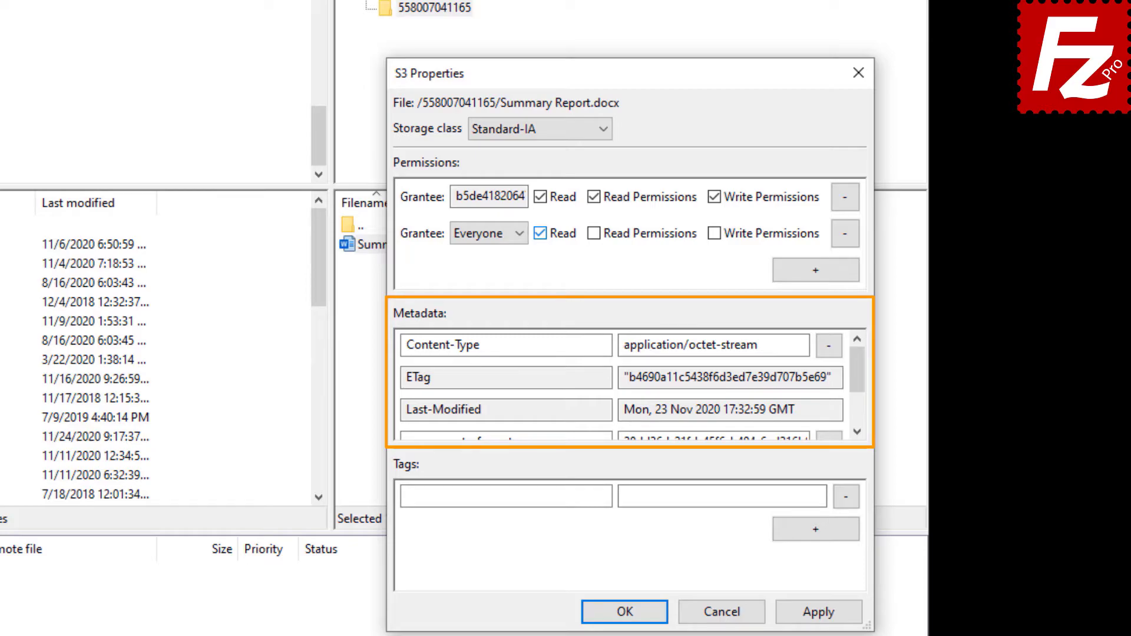
click(858, 400)
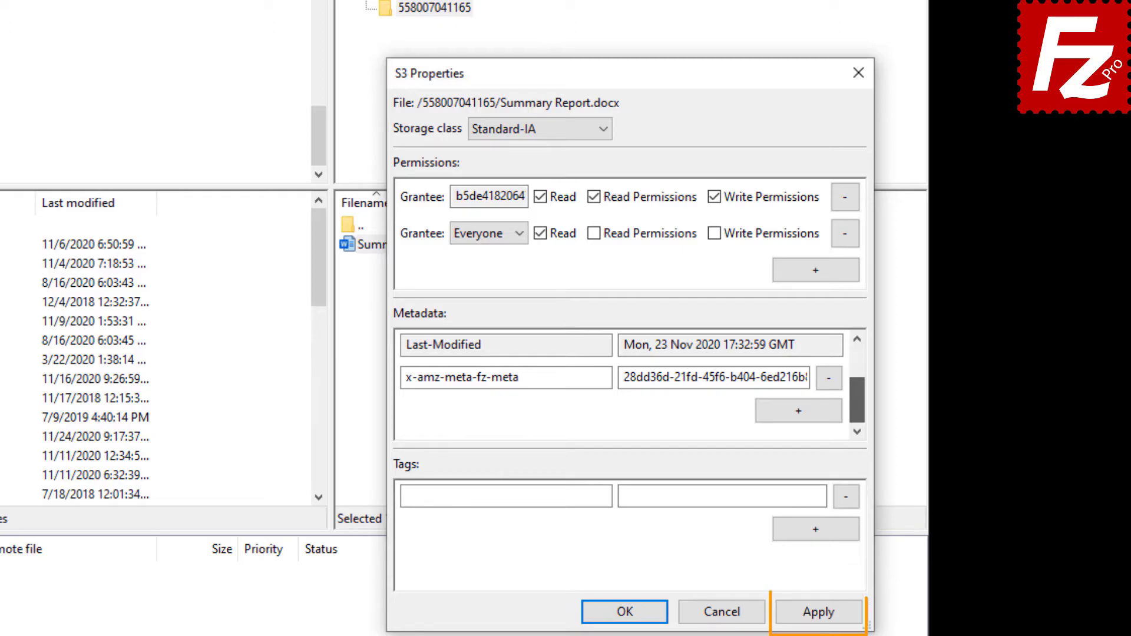
click(632, 612)
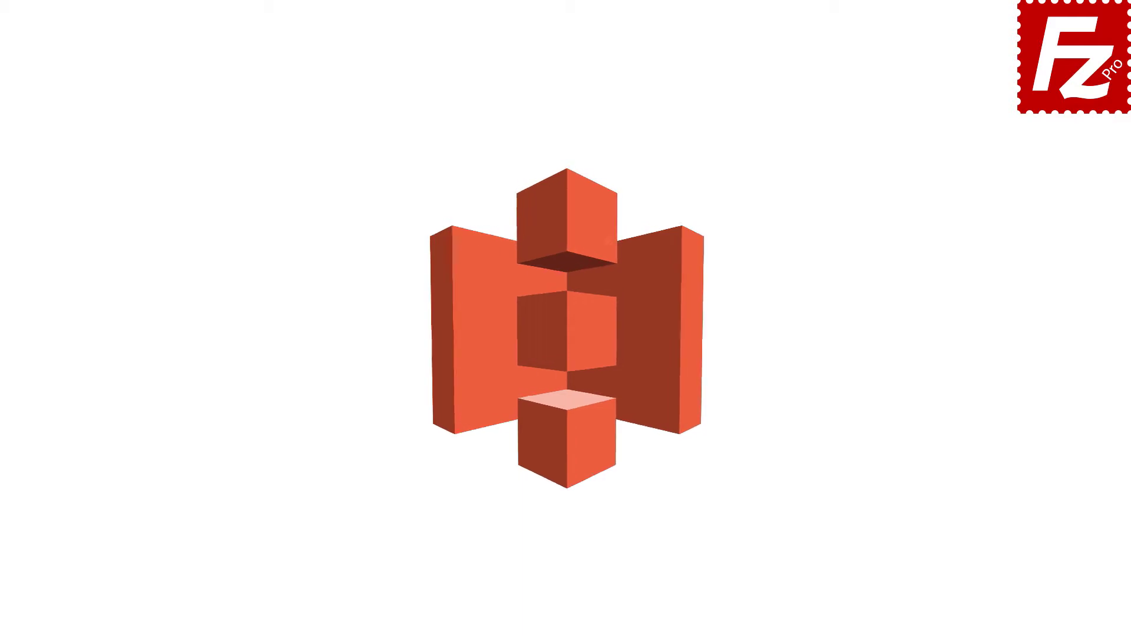
Step: Launch FileZilla Pro and connect to the saved Amazon S3 site from the Site Manager dropdown
double_click(173, 115)
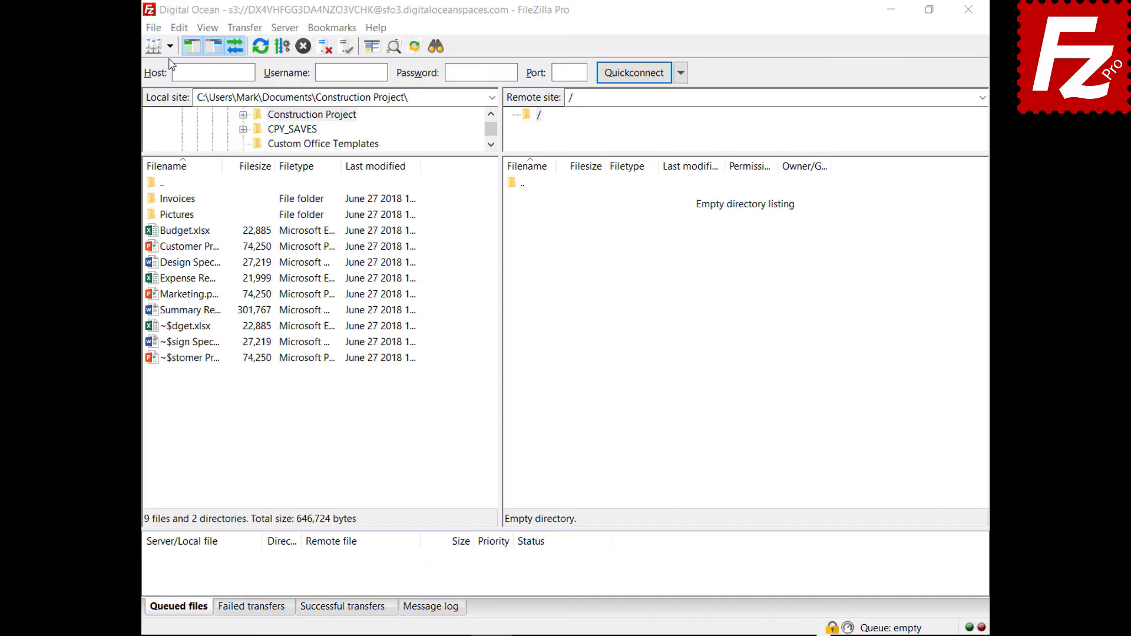
click(170, 46)
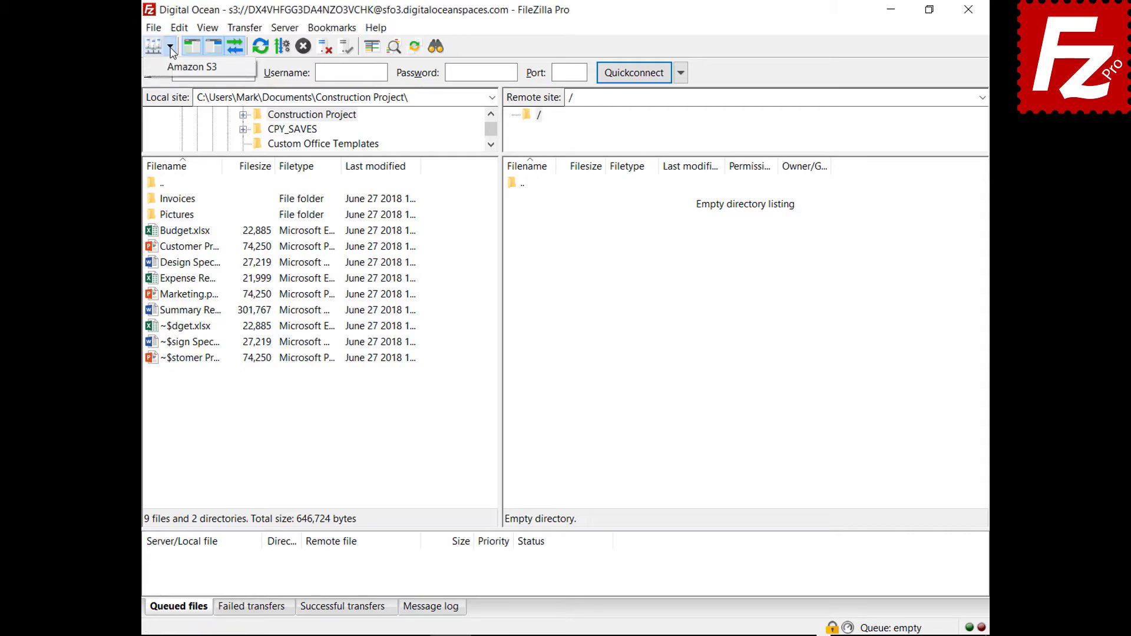
click(174, 69)
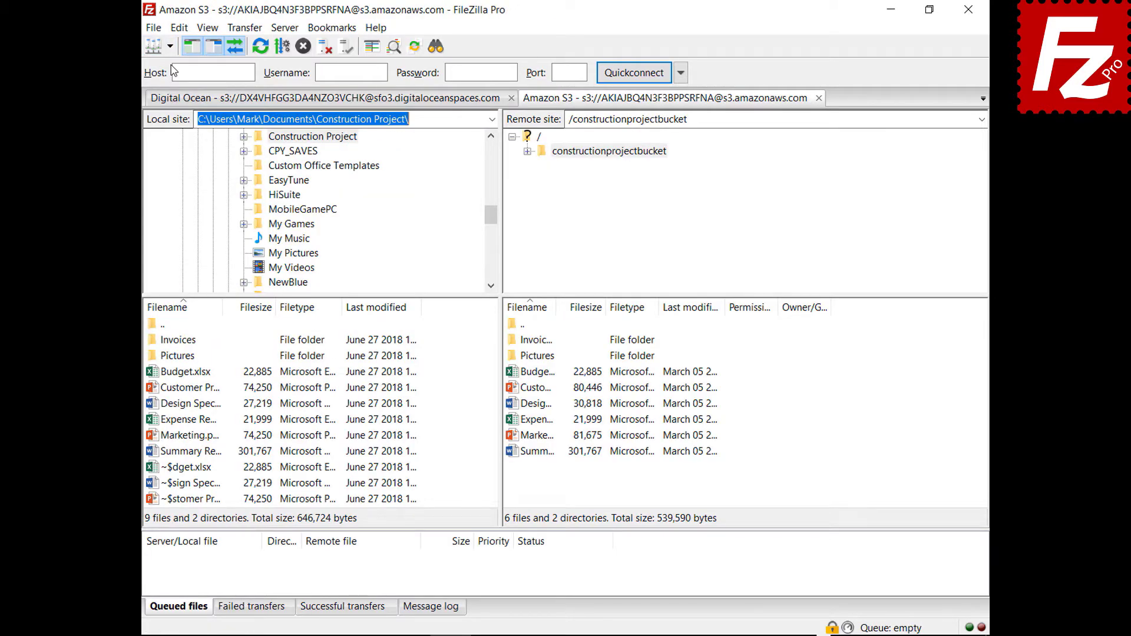
Step: Open S3 Server Side Encryption for the Budget file, try AWS KMS, then cancel unchanged
right_click(512, 377)
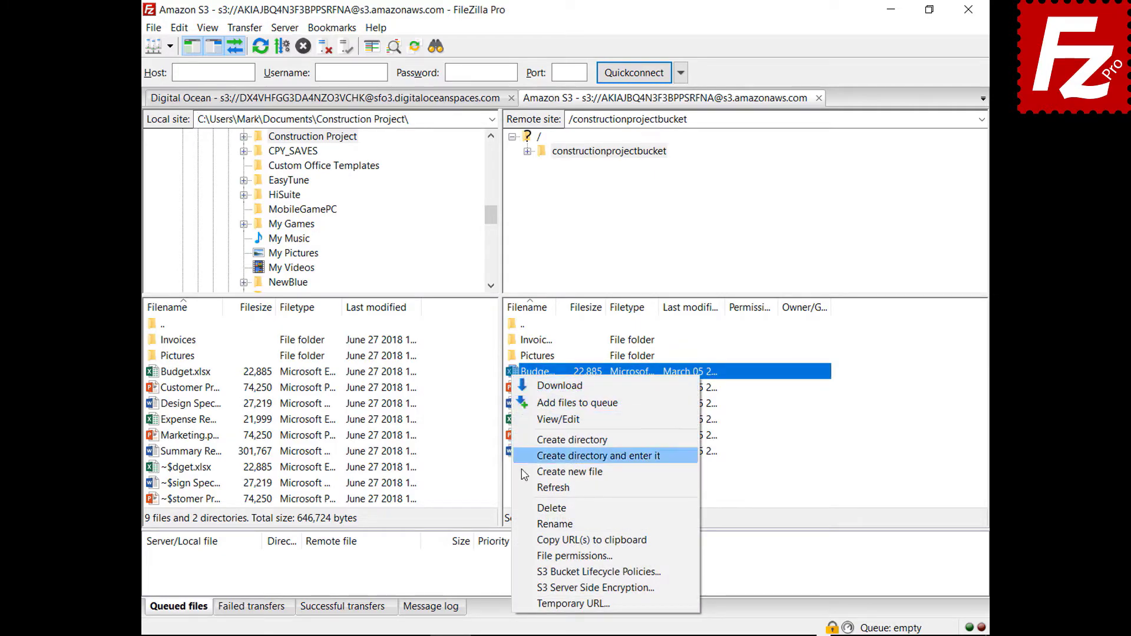
click(532, 589)
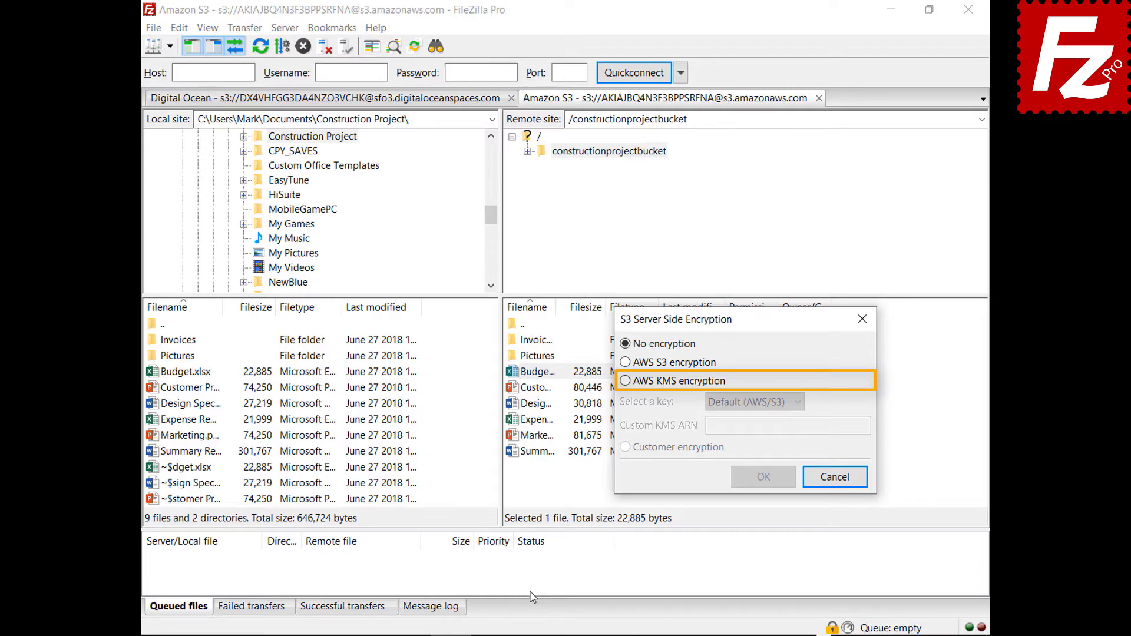
click(625, 381)
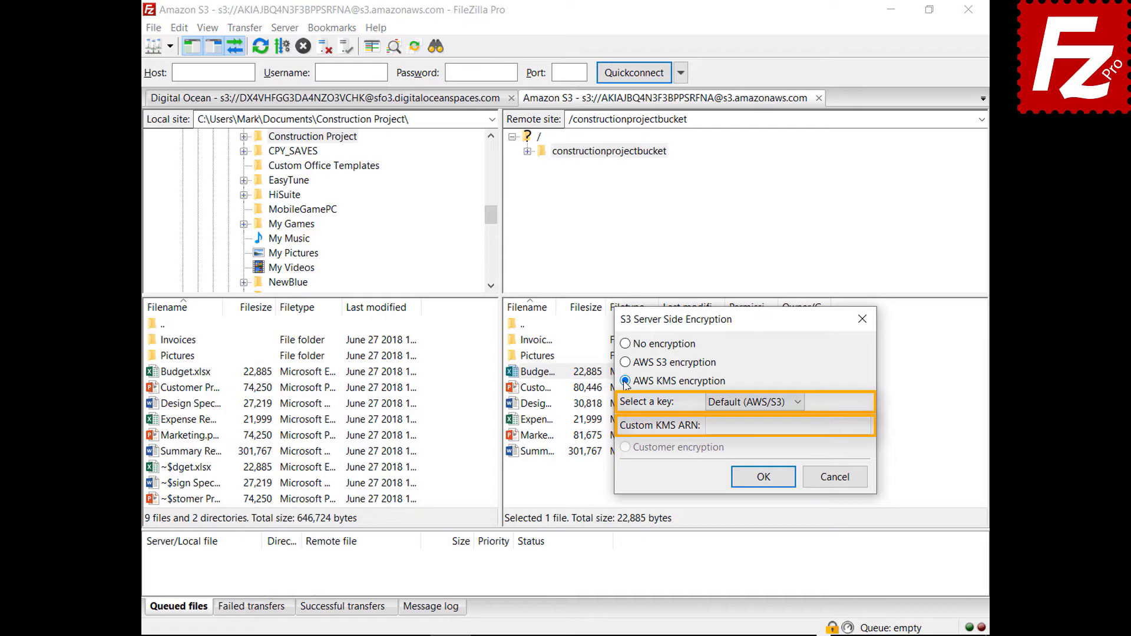
click(841, 484)
click(153, 28)
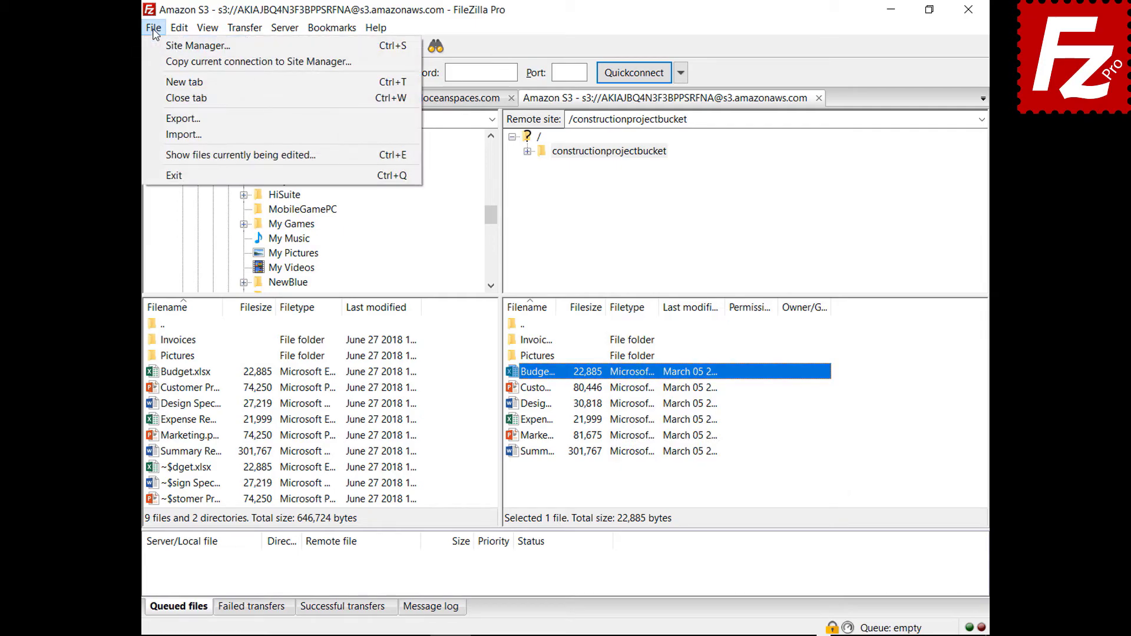
click(158, 47)
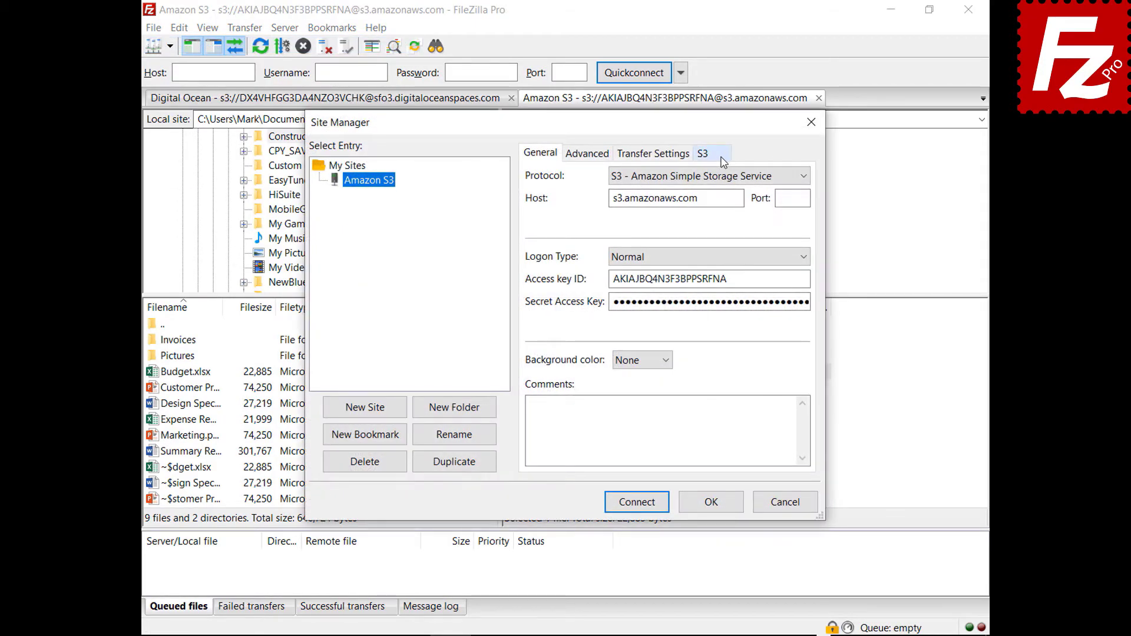
click(721, 155)
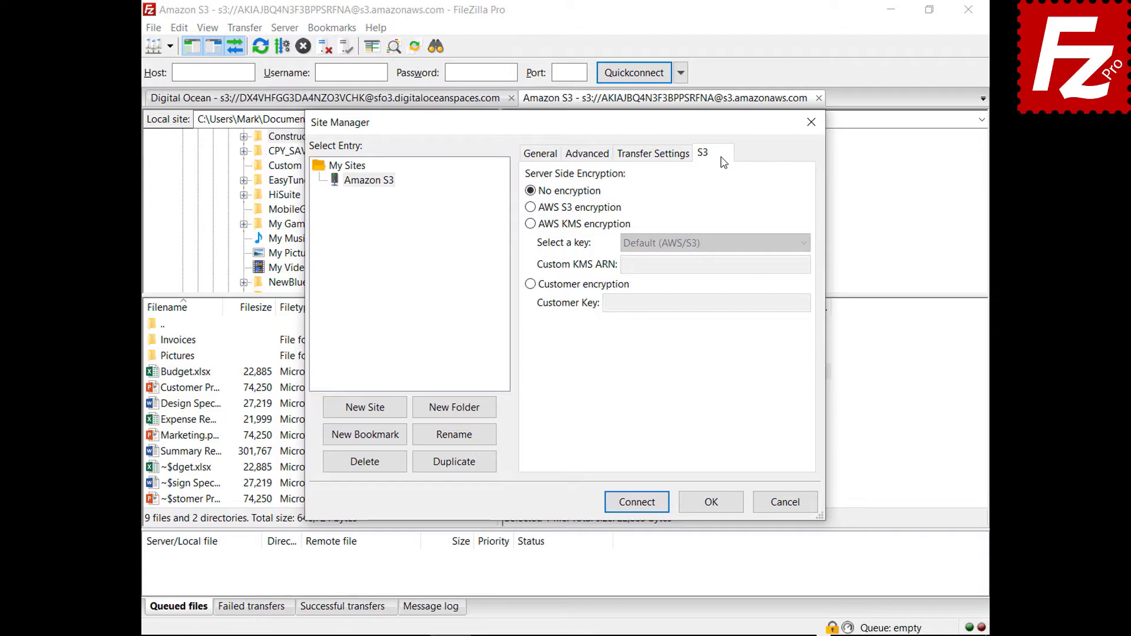
click(530, 208)
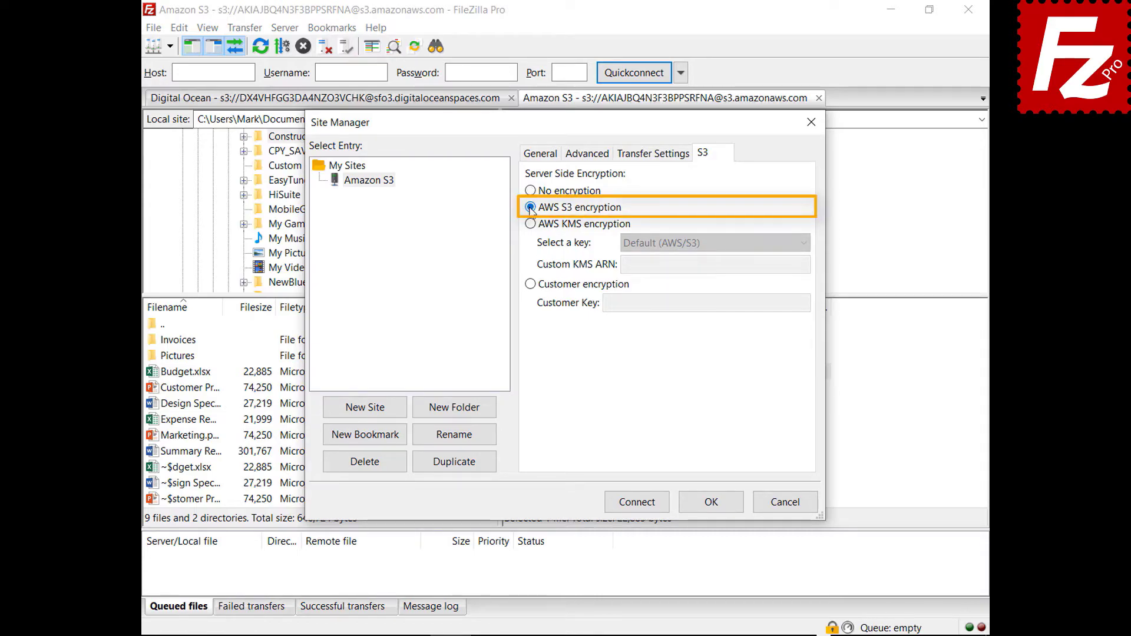
click(530, 224)
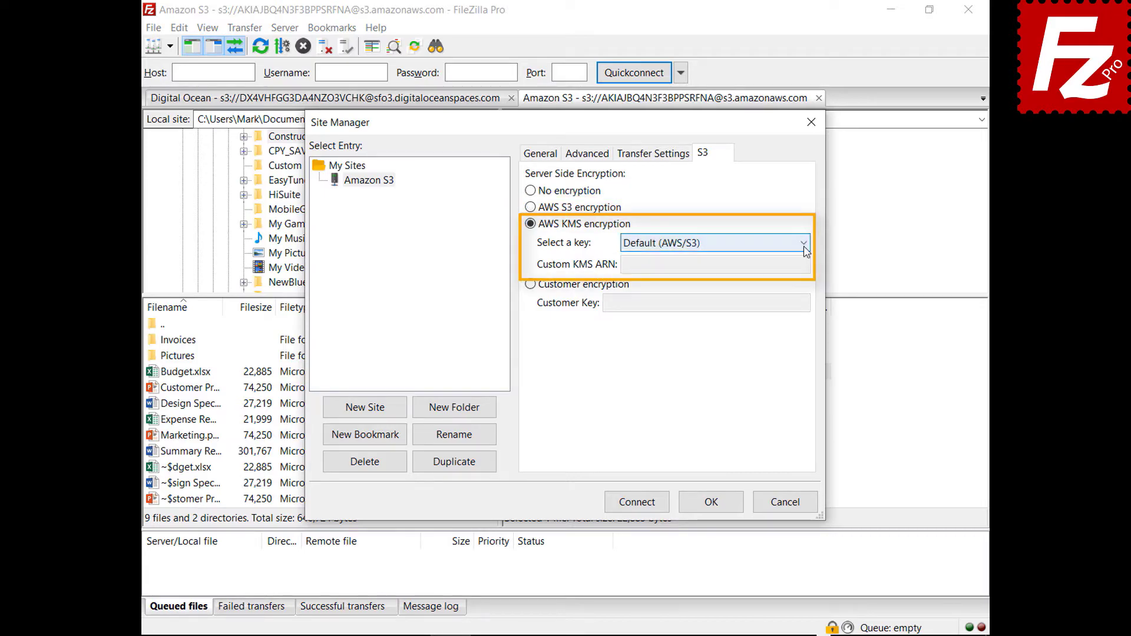
click(803, 244)
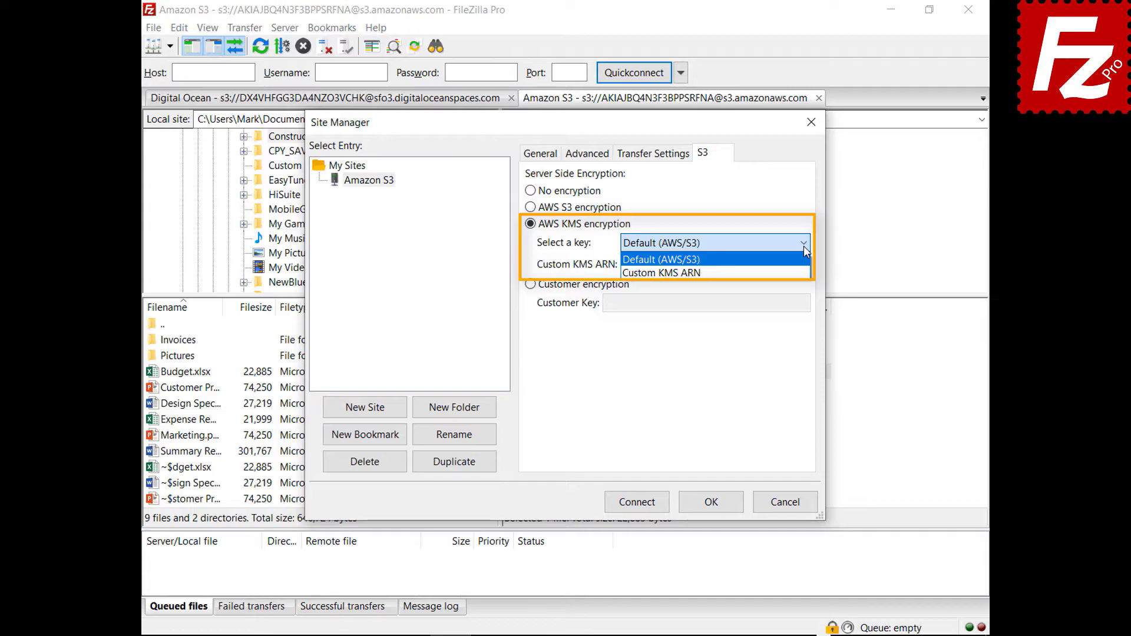
click(530, 284)
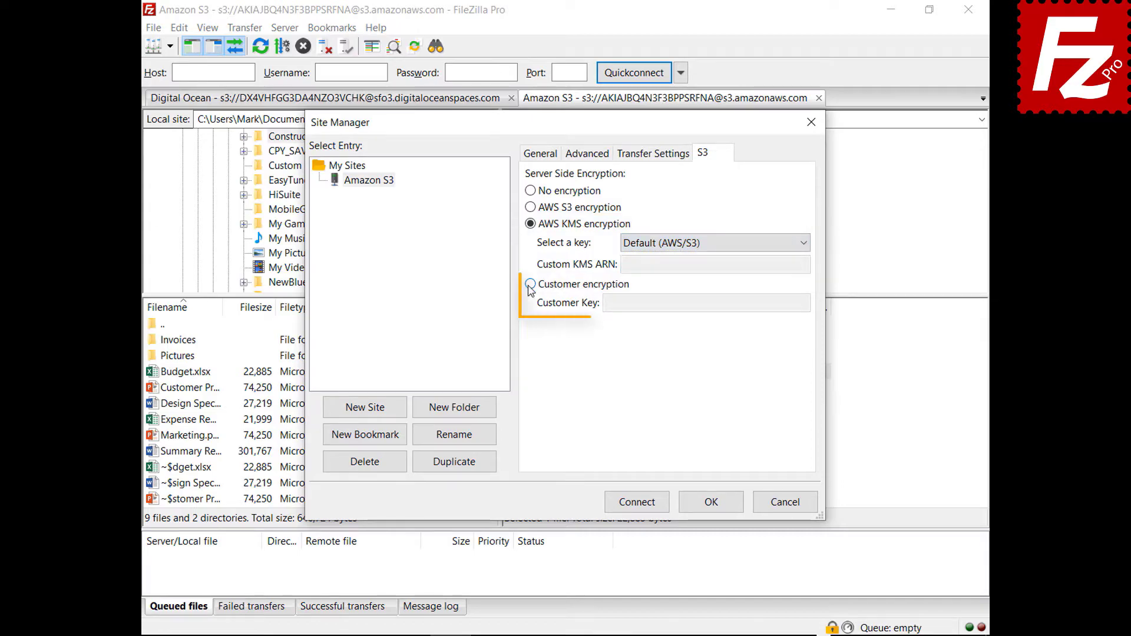
click(530, 283)
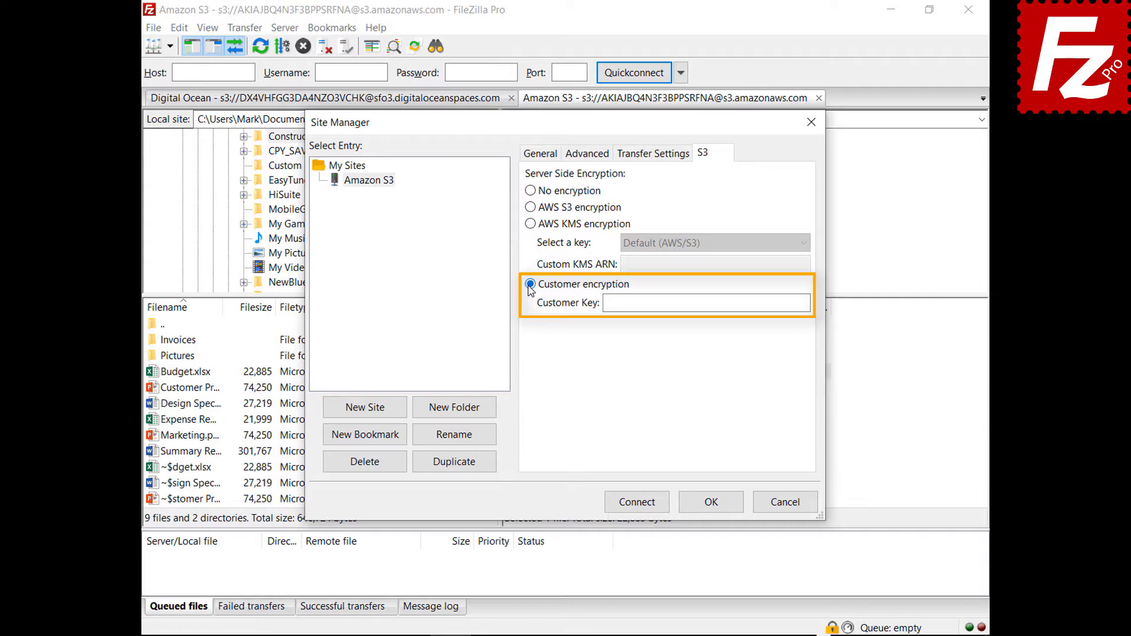
click(787, 504)
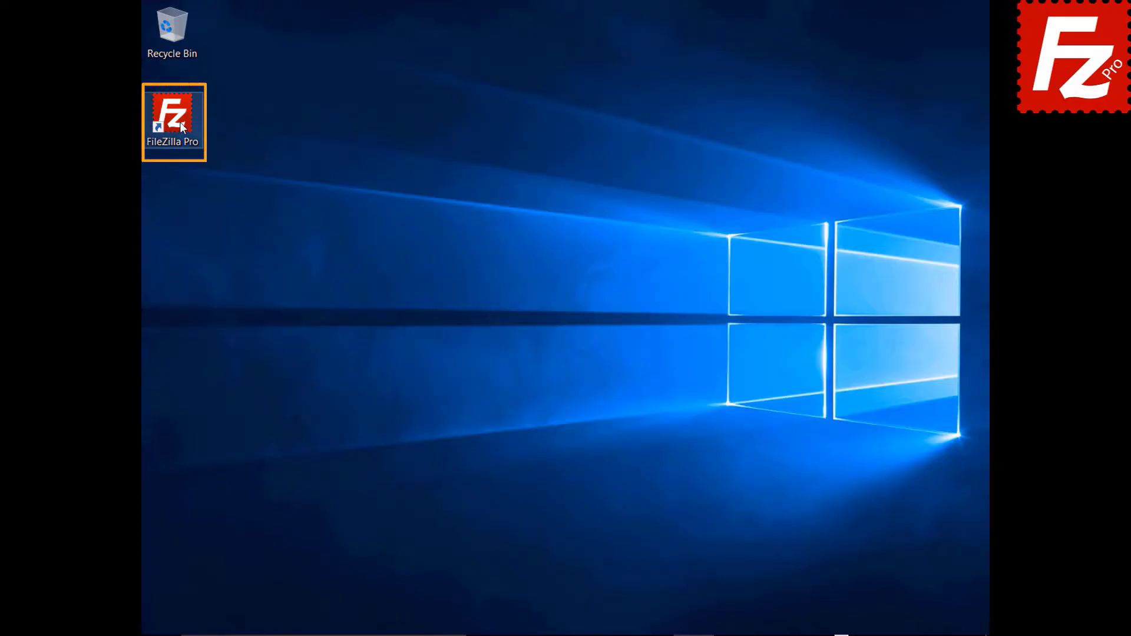
Step: Add a custom provider named Alibaba Object Storage under Settings > S3: Providers
double_click(179, 122)
click(159, 28)
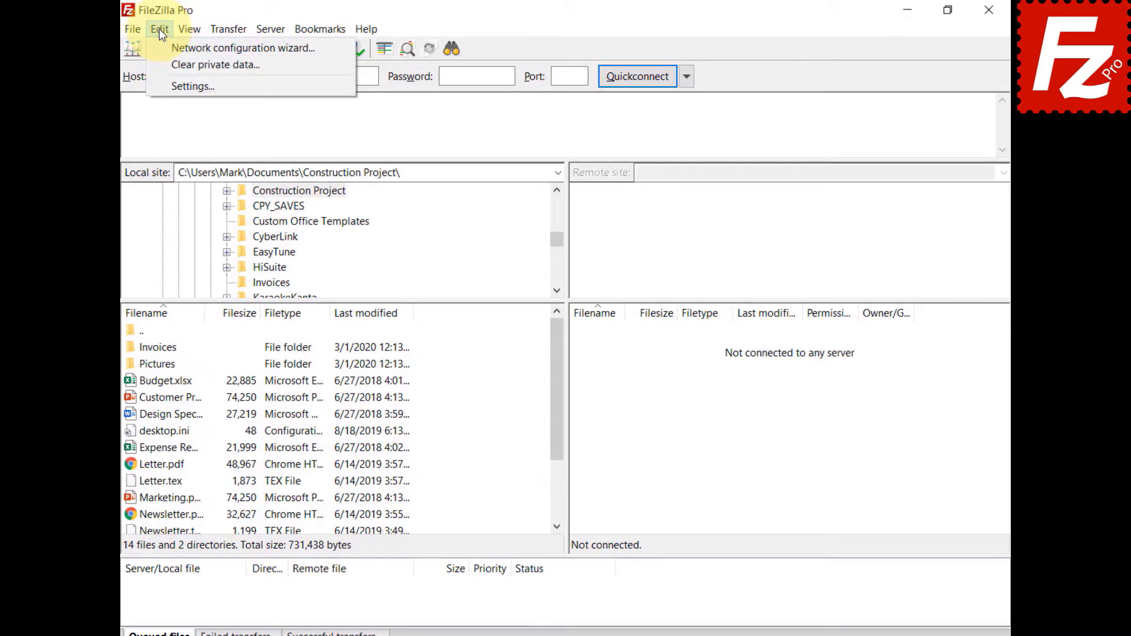
click(165, 86)
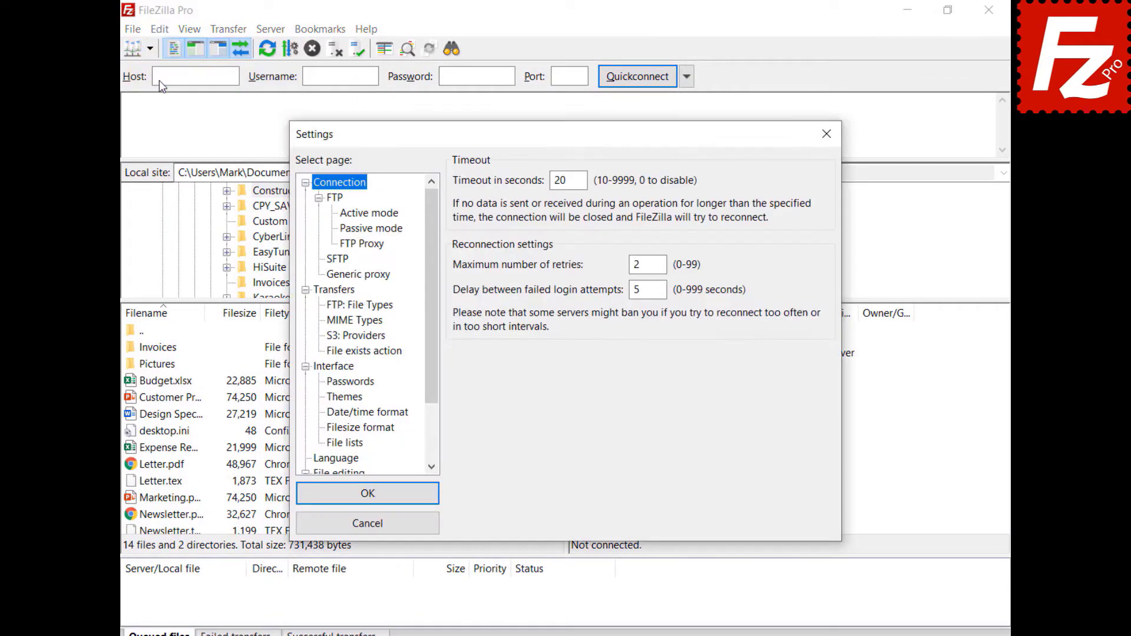
click(347, 335)
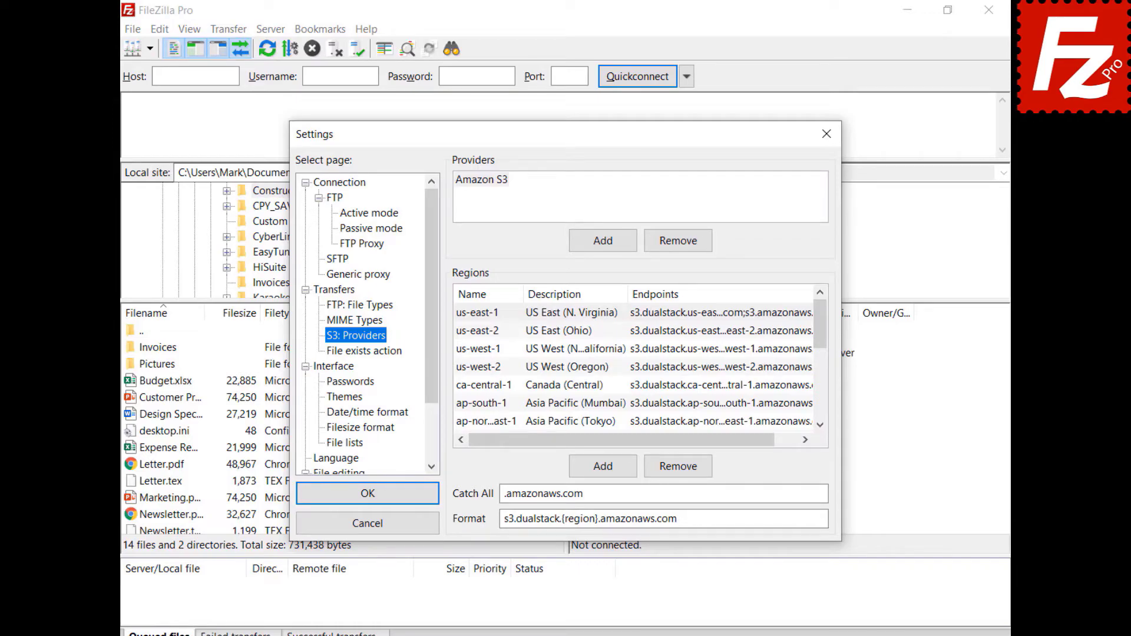
click(603, 242)
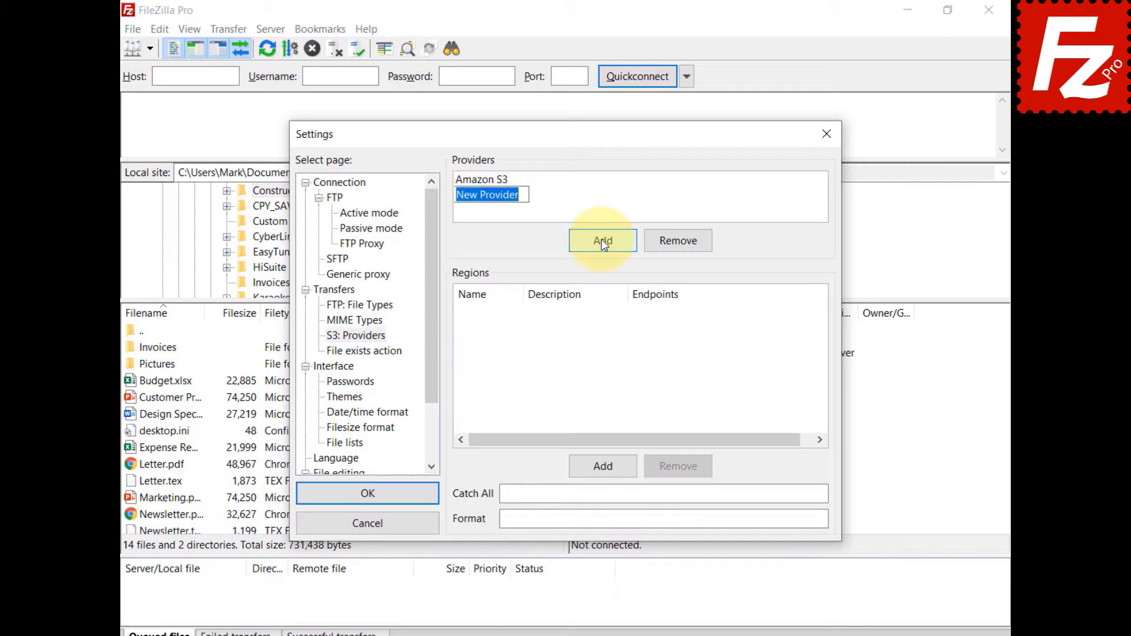
text(Alibaba)
text(Object Storage)
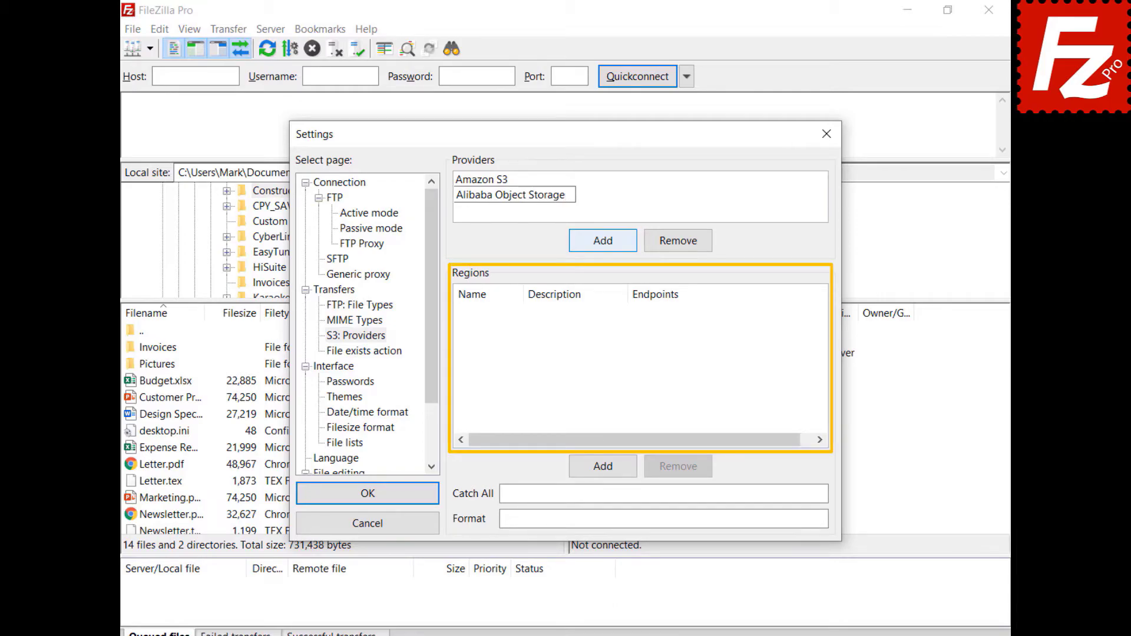
Step: Give the provider a Hangzhou region with description China (Hangzhou) and its endpoint address
click(609, 471)
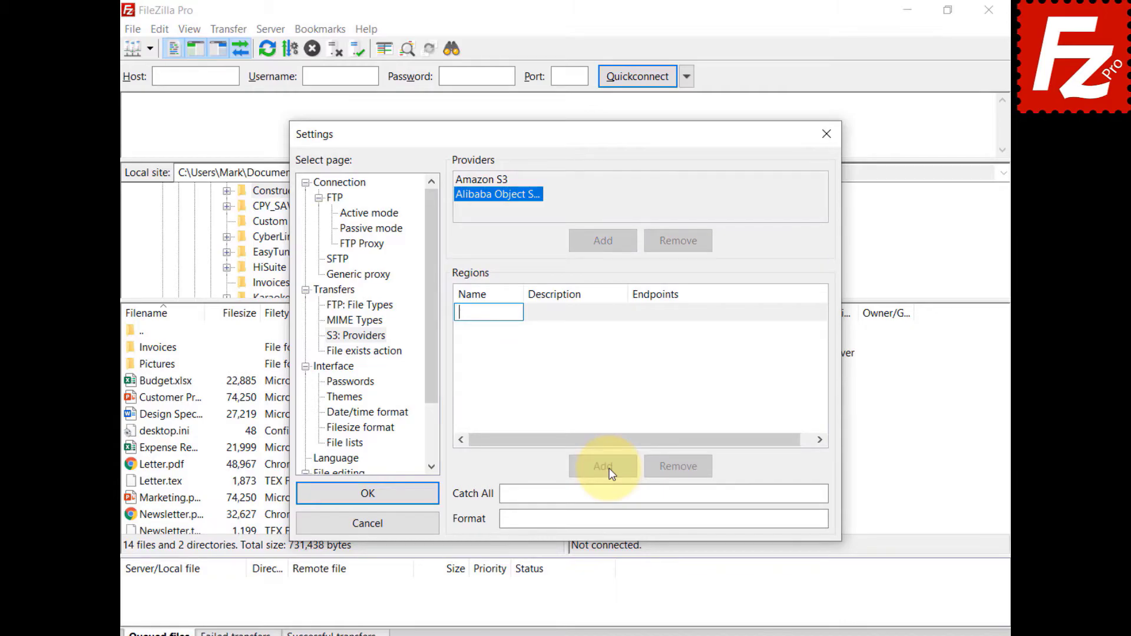
text(oss-cn-hangzhou)
click(569, 316)
click(569, 316)
text(China (Hangzhou))
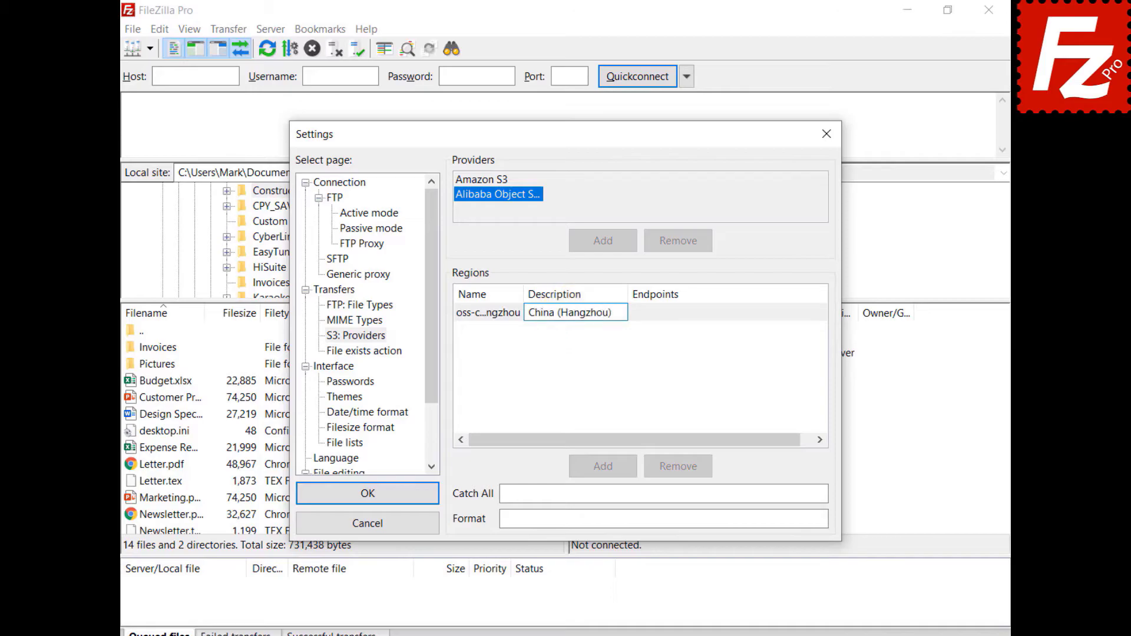
click(683, 309)
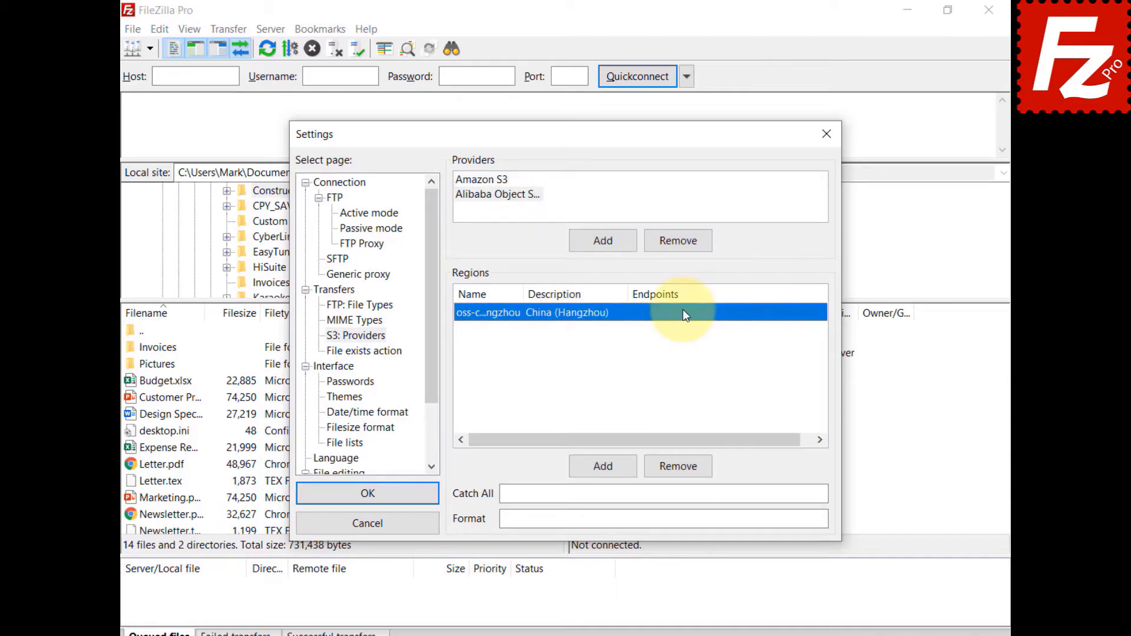
click(683, 309)
key(ctrl+v)
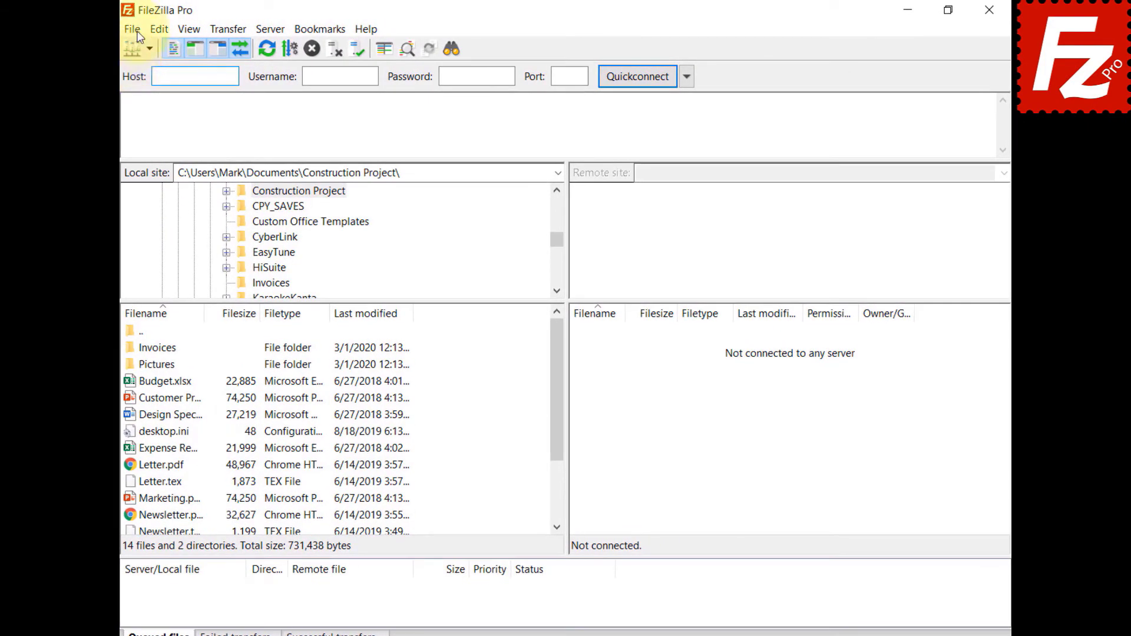
Step: Create a new saved site named Alibaba that uses the S3 protocol
click(134, 30)
click(143, 45)
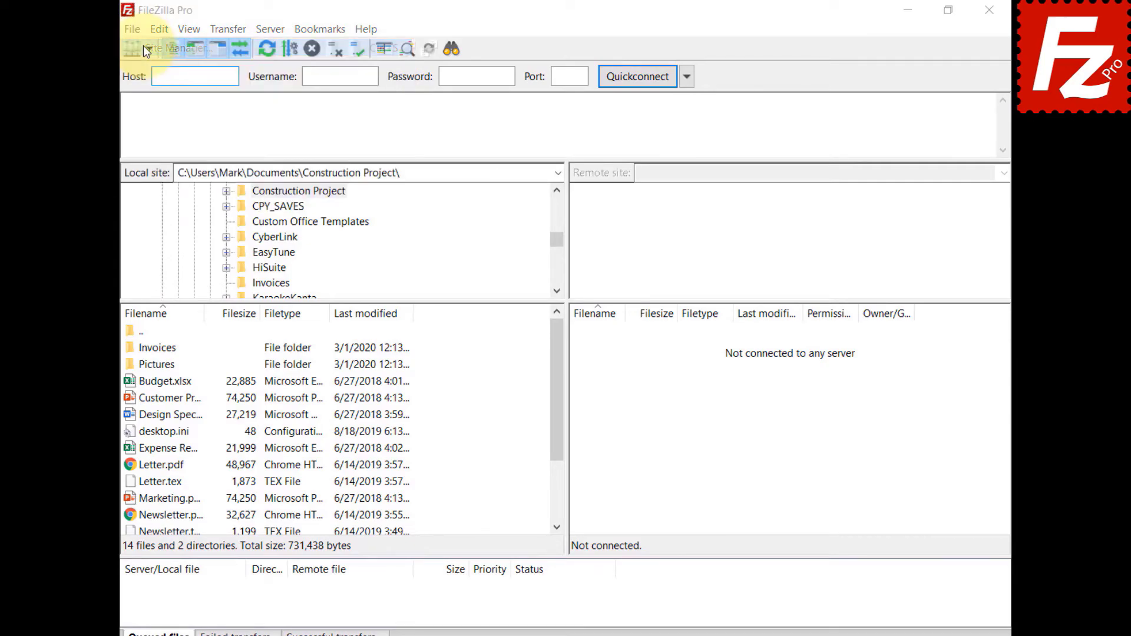
click(360, 440)
text(Alibaba)
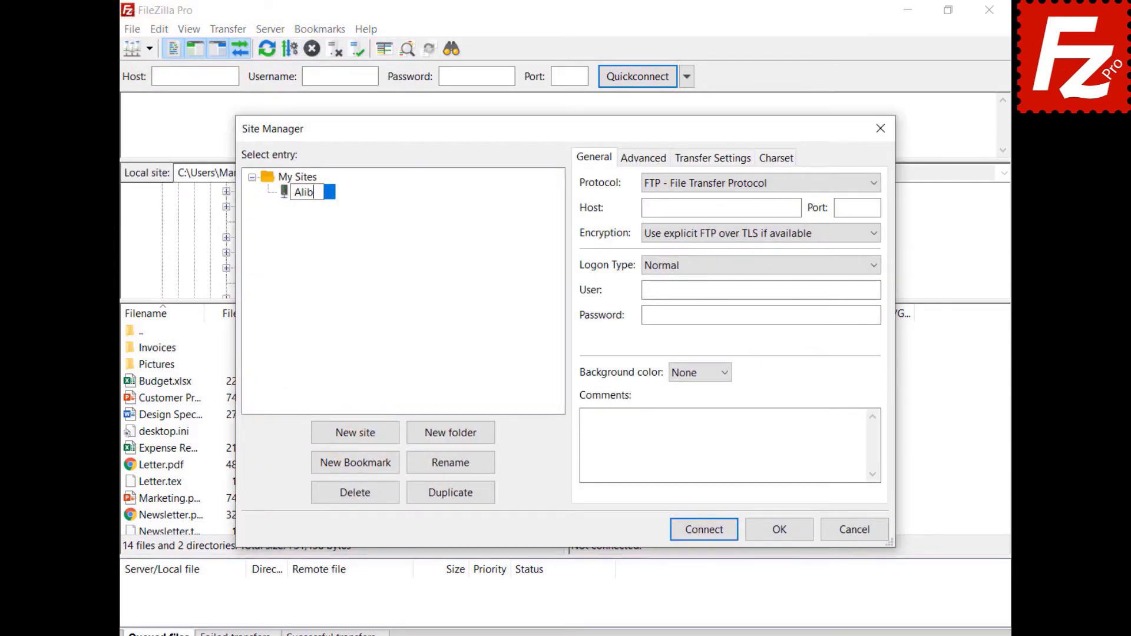
click(822, 186)
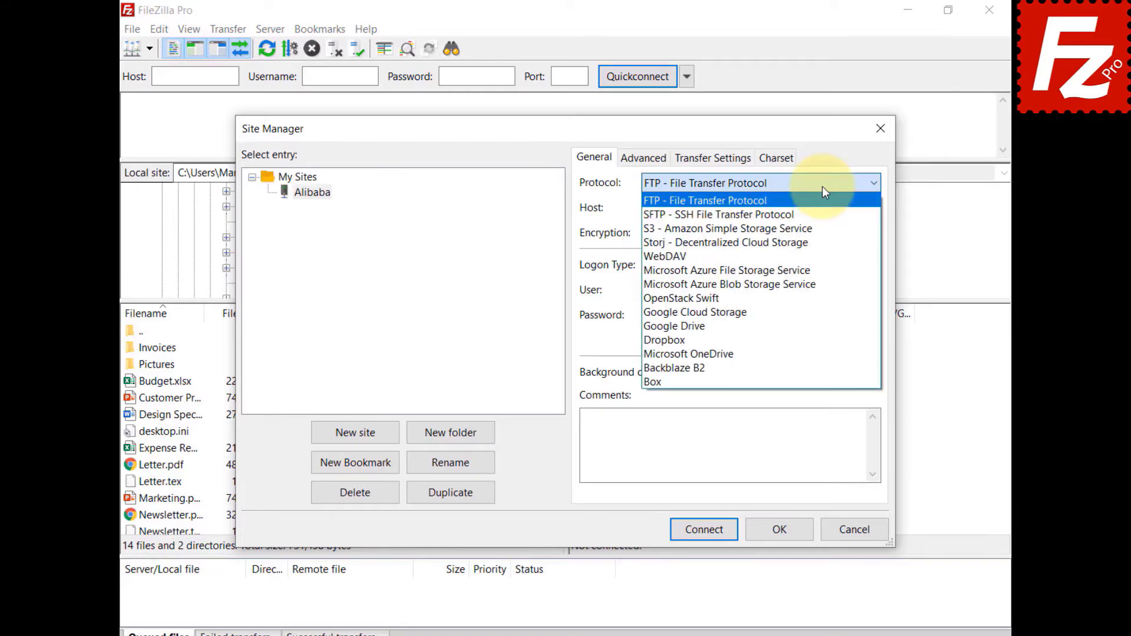
click(819, 229)
Step: Set the host to oss.aliyuncs.com and fill in the access key ID and secret access key
key(Tab)
text(oss.aliyuncs.com)
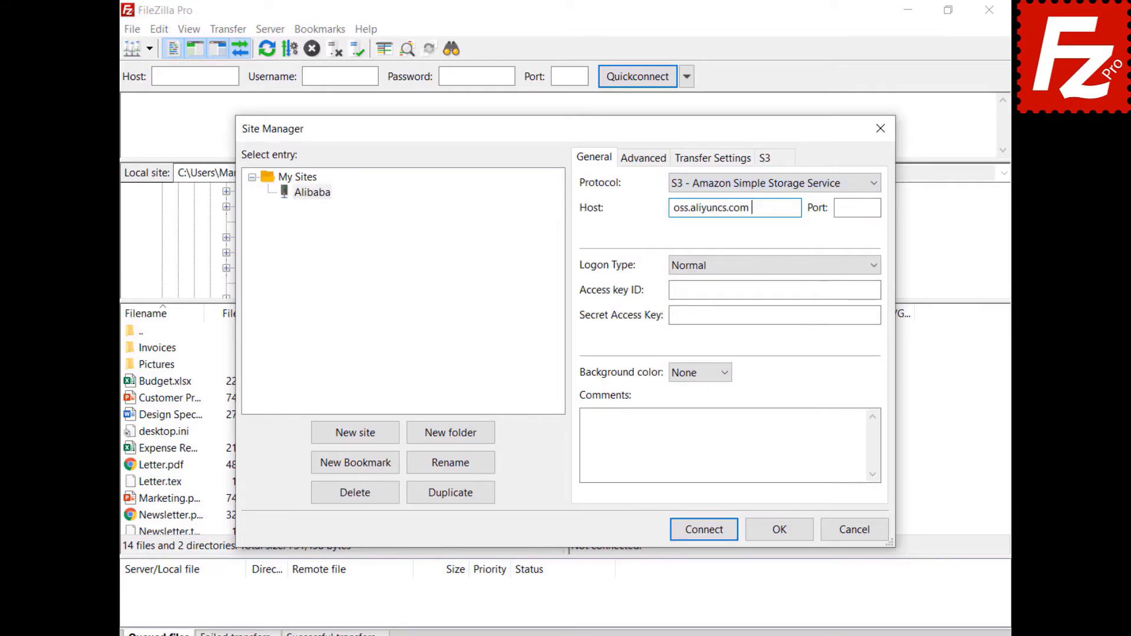
key(Tab)
key(Tab)
key(Tab)
key(ctrl+v)
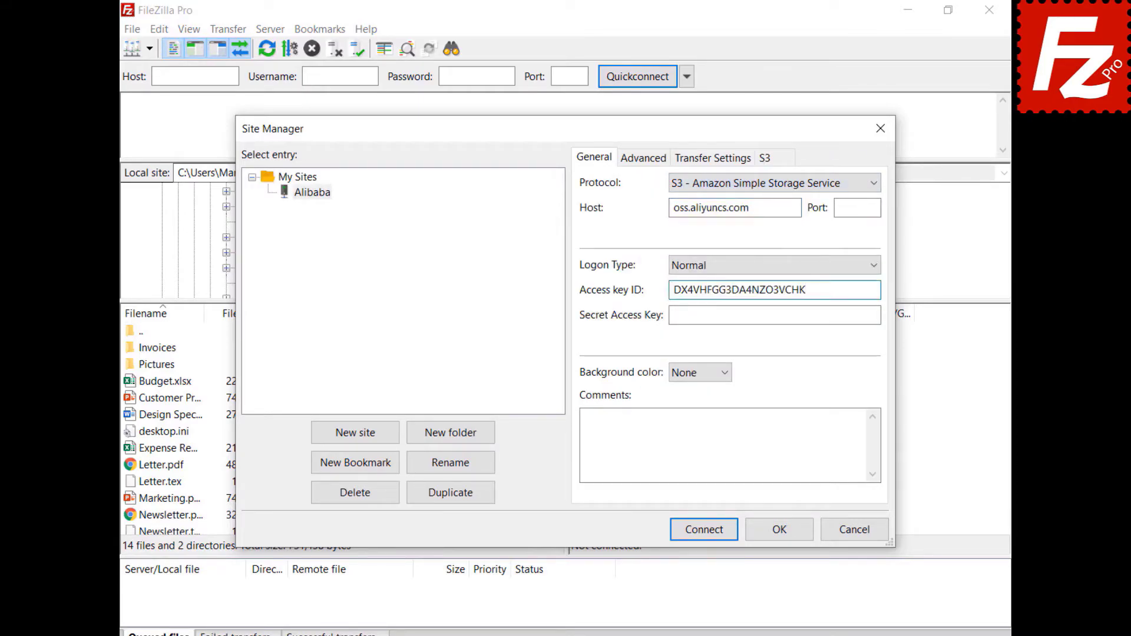
key(Tab)
key(ctrl+v)
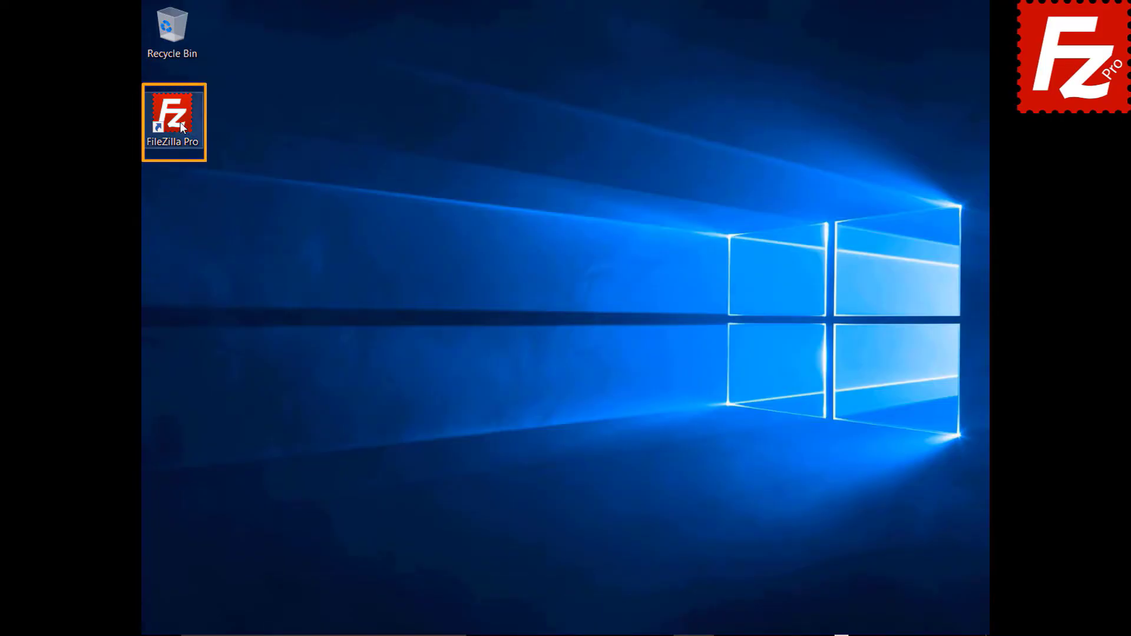
Step: Add a new custom provider named StackPath under Settings > S3: Providers
double_click(180, 122)
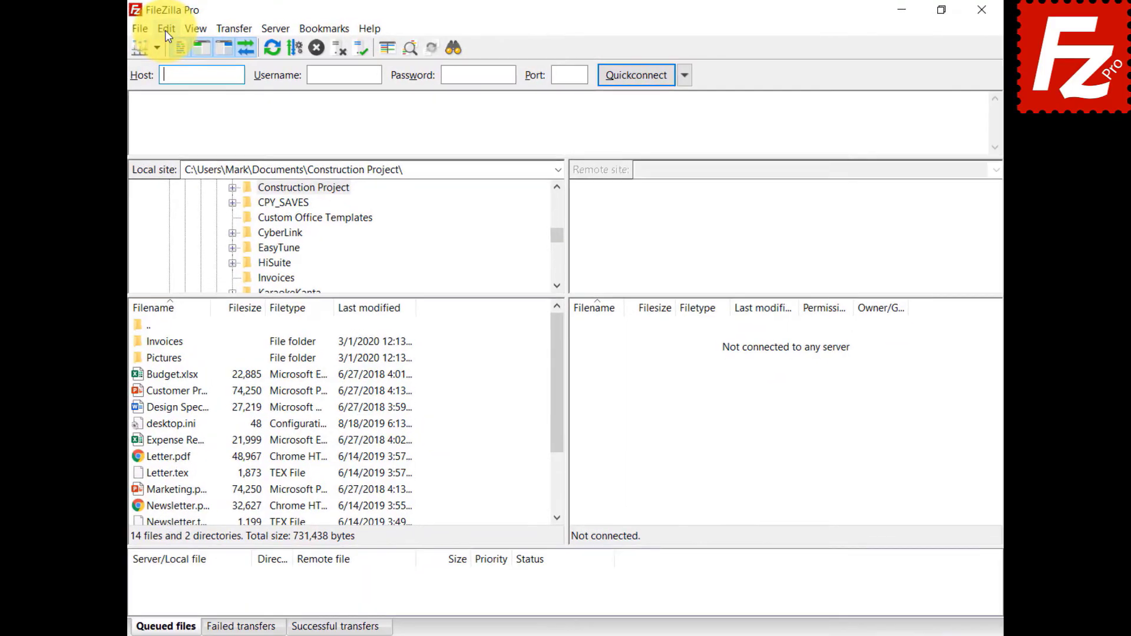
click(159, 30)
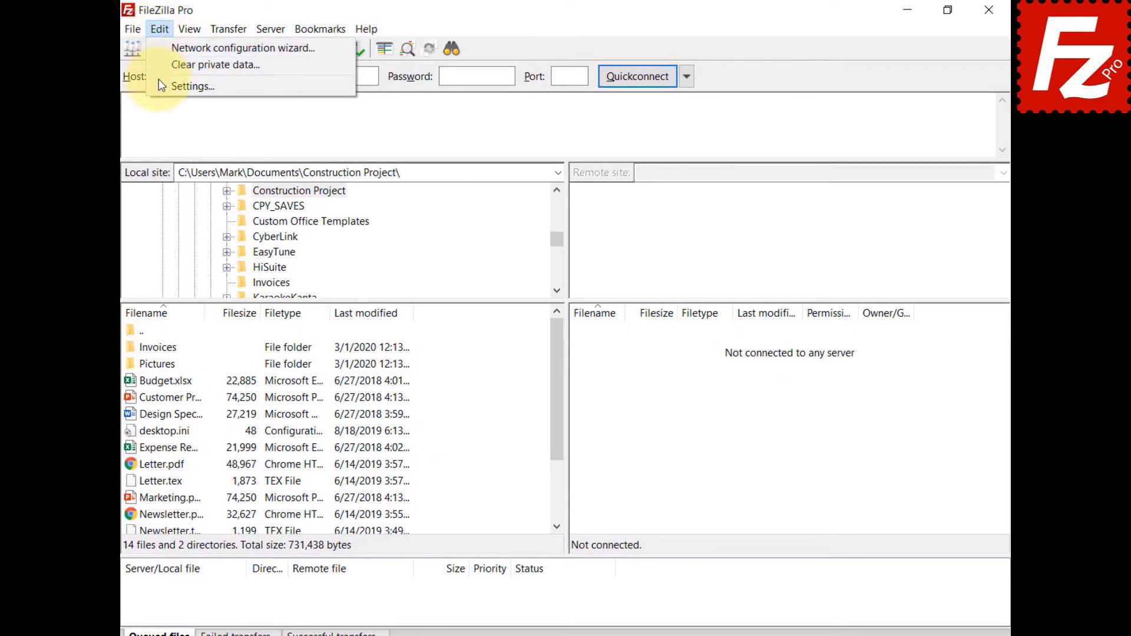
click(188, 86)
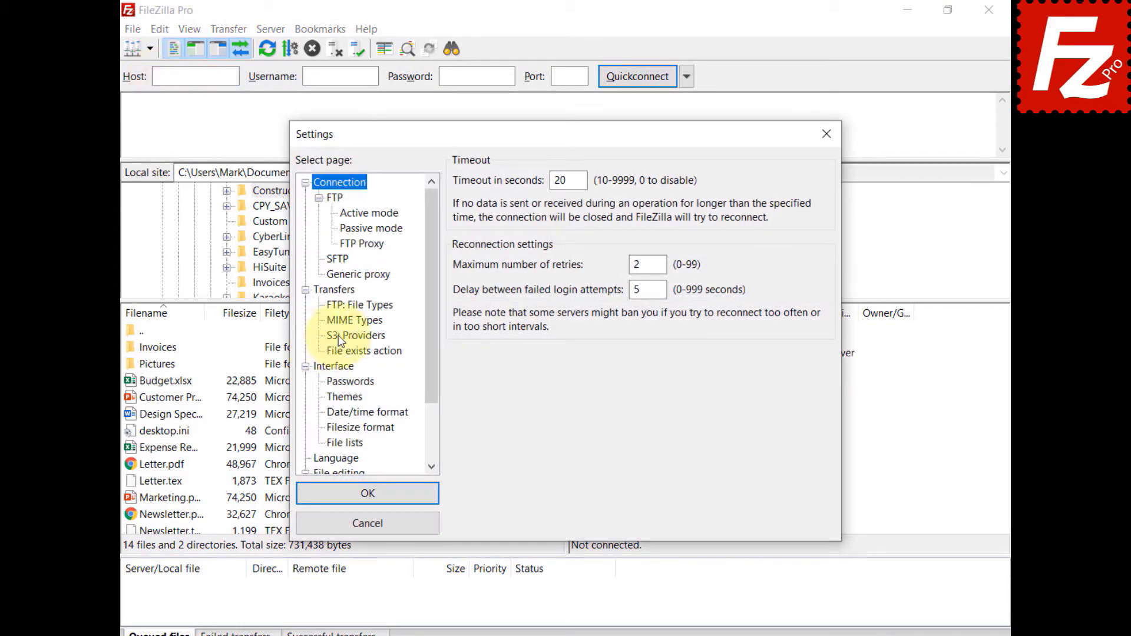
click(341, 337)
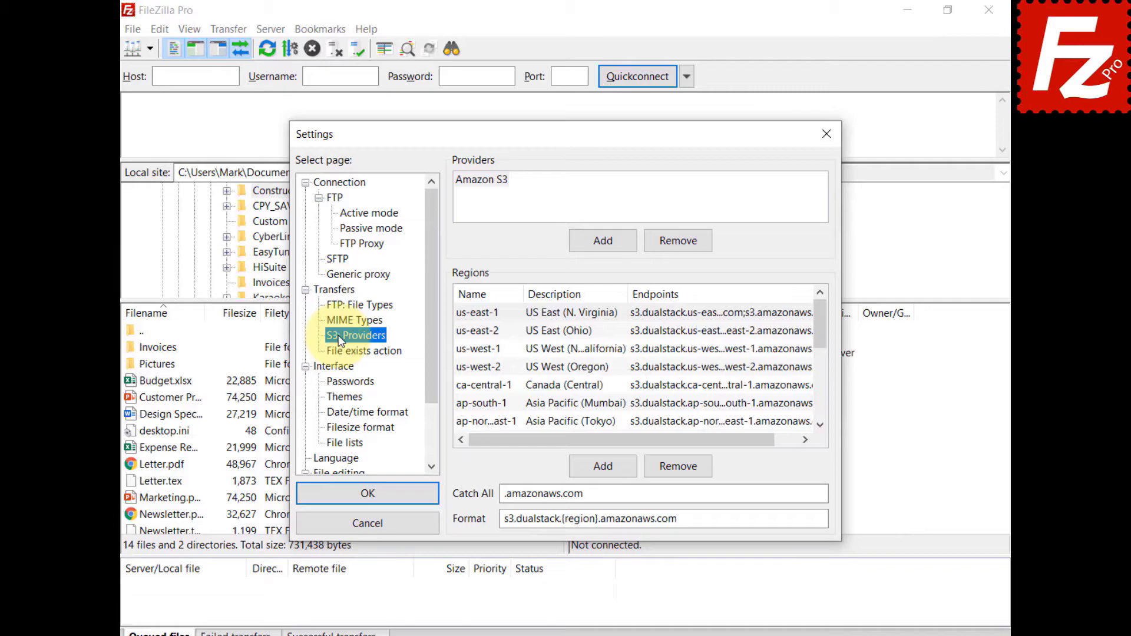
click(607, 239)
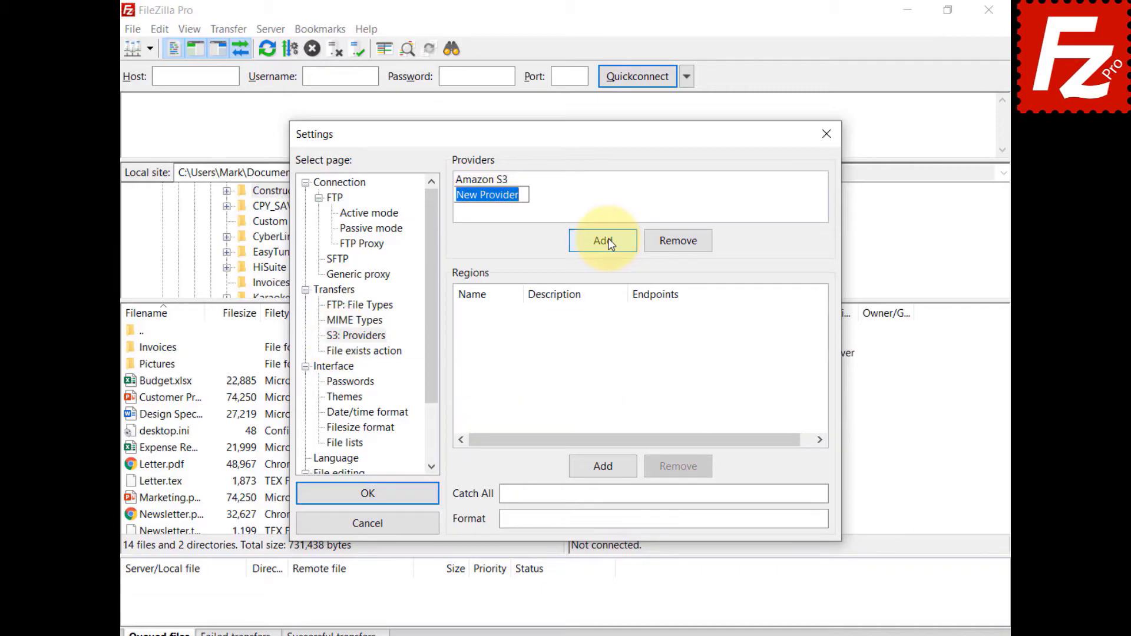
text(StackPath)
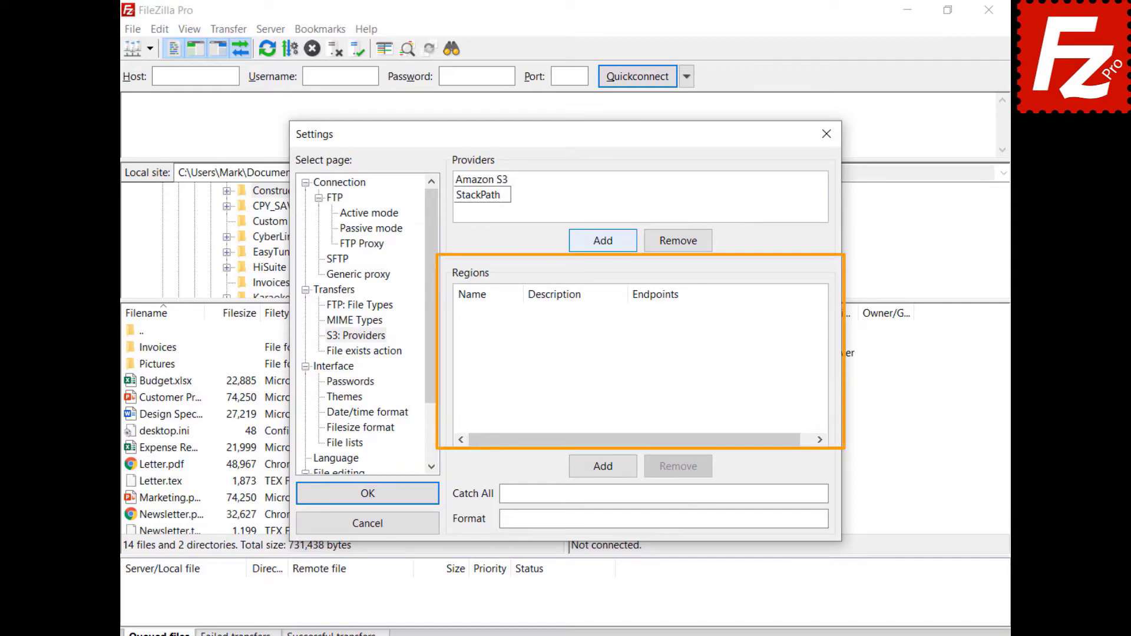
Step: Add region us-east described as US East 1 with endpoint s3.us-east.stackpathstorage.com
click(608, 471)
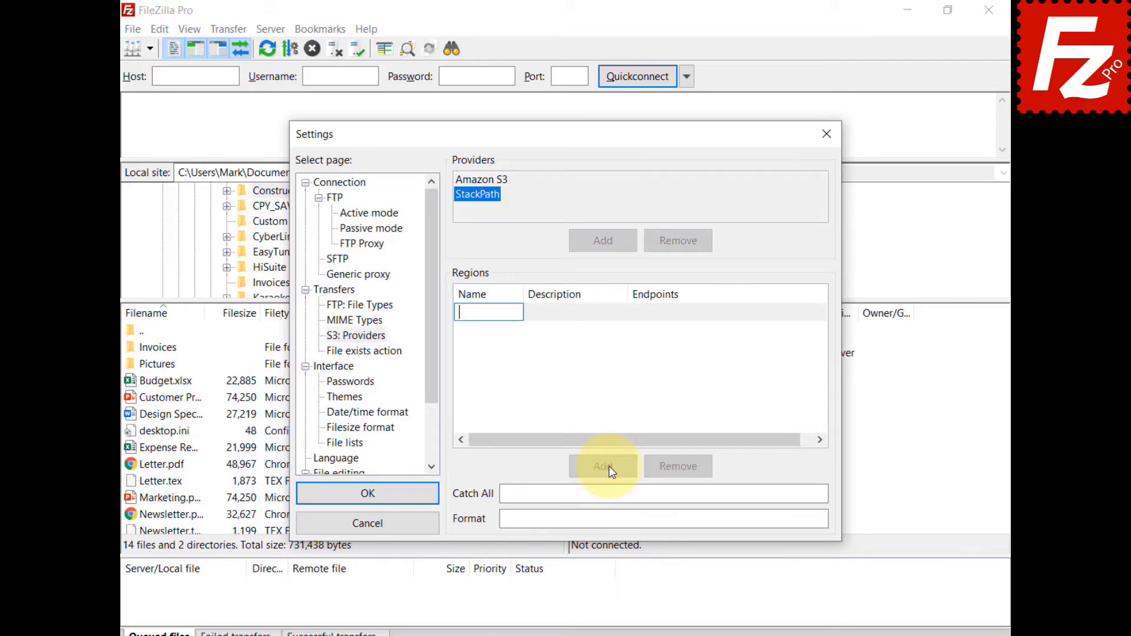
text(us-east)
key(Return)
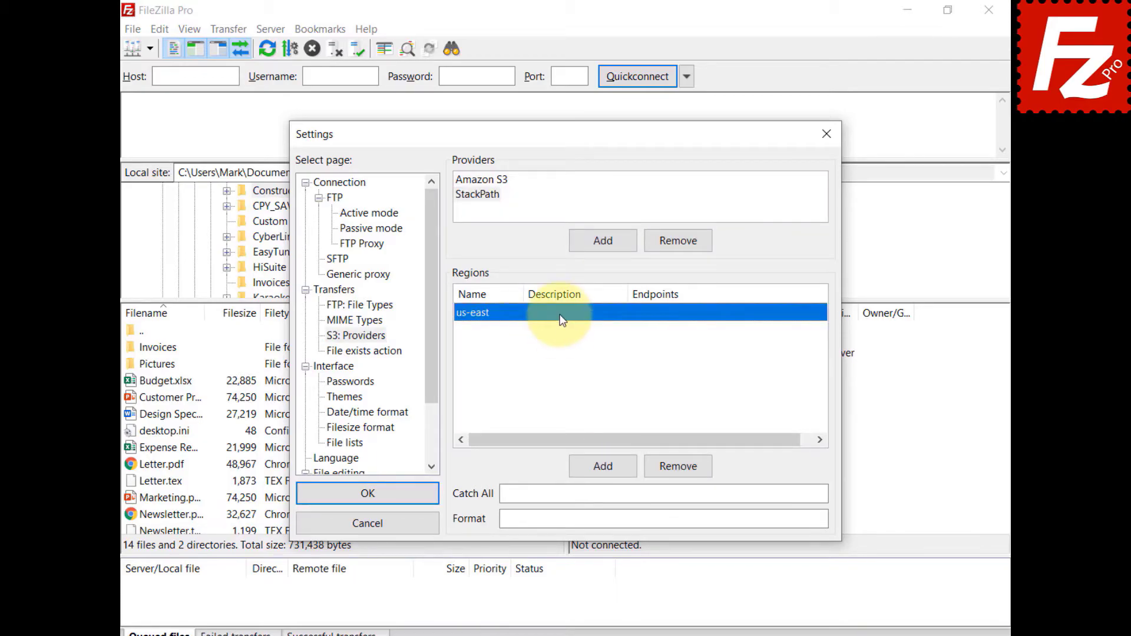
click(561, 318)
text(US East 1)
key(Return)
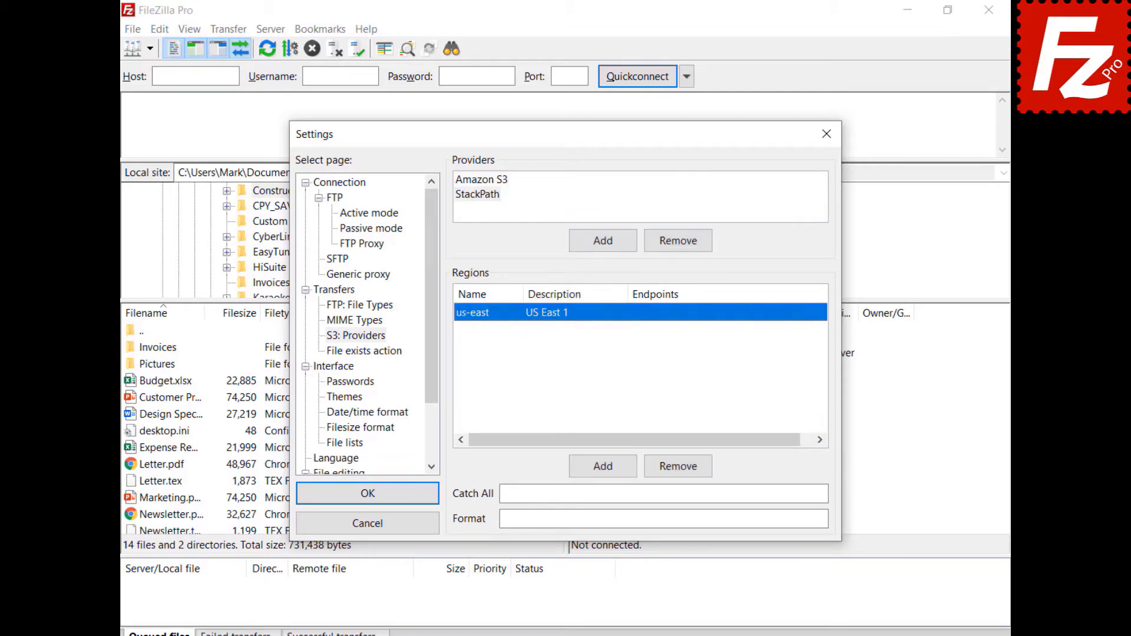
click(663, 312)
text(s3.us-east.stackpathstorage.com)
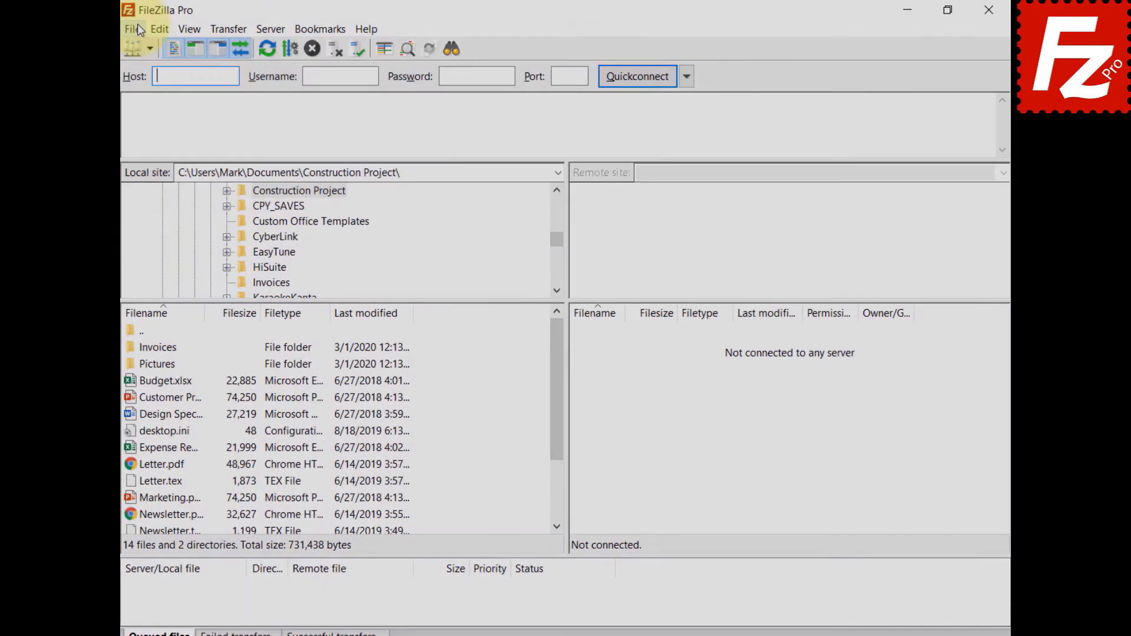
Step: Create a new saved site named StackPath that uses the S3 protocol
click(137, 26)
click(137, 51)
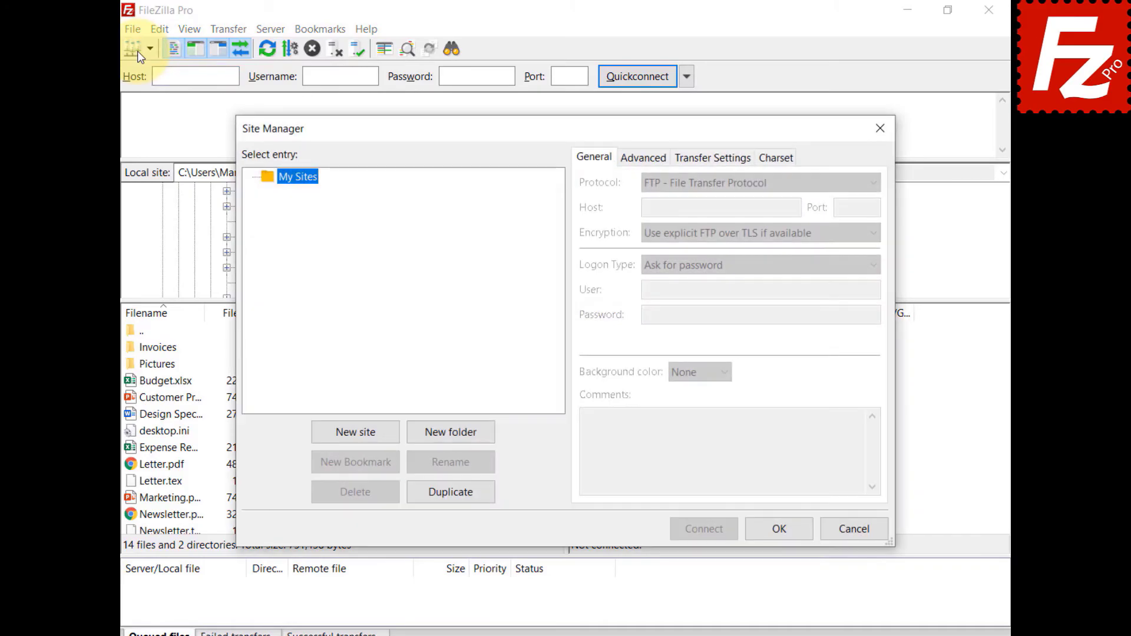
click(358, 434)
text(S)
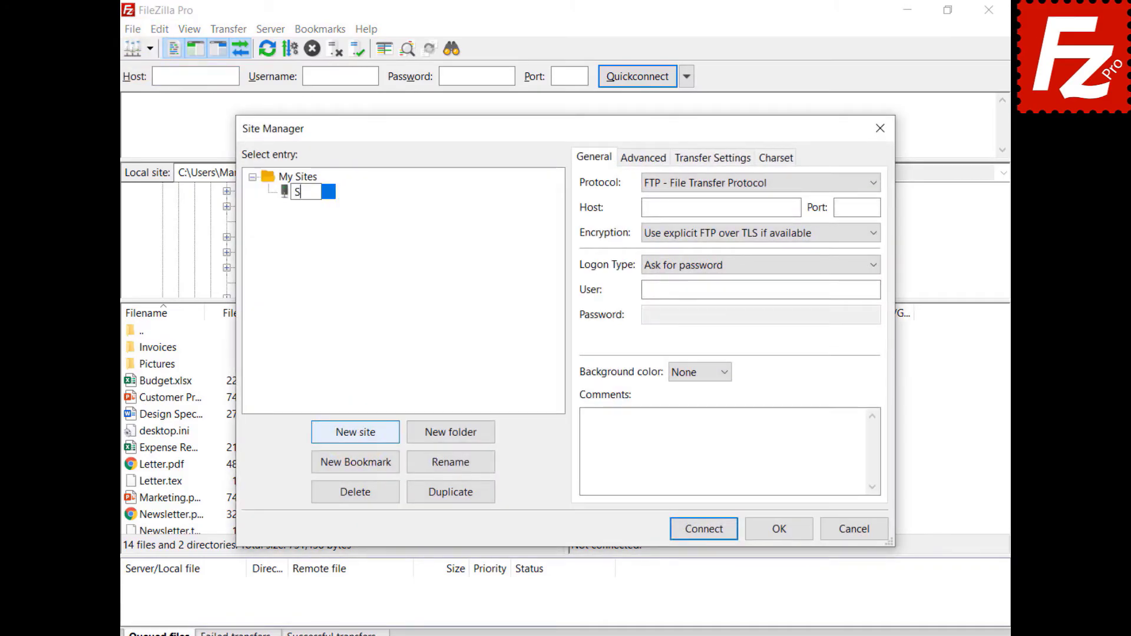
text(tackPath)
key(Return)
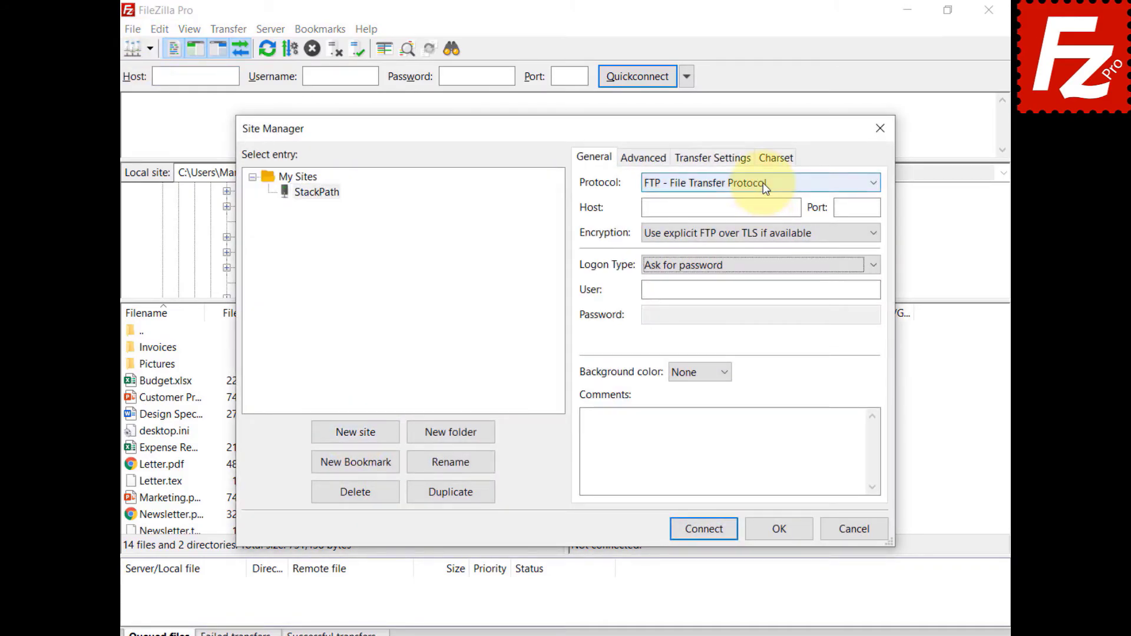
click(762, 183)
click(766, 230)
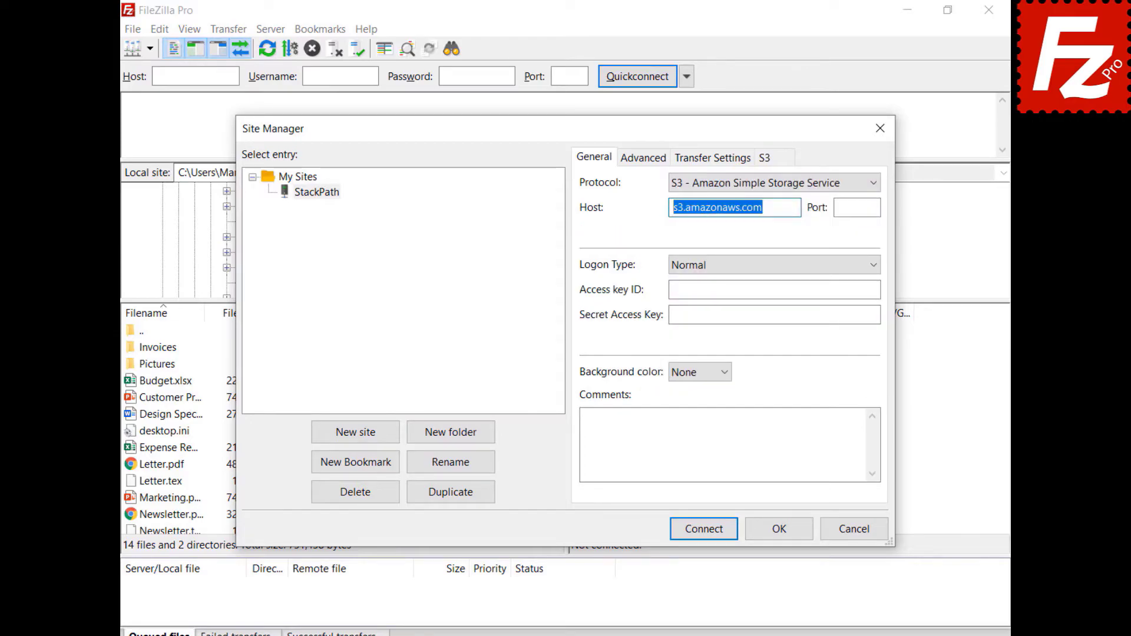
Step: Fill in the StackPath storage host, access key ID and secret access key
key(ctrl+v)
click(774, 289)
key(ctrl+v)
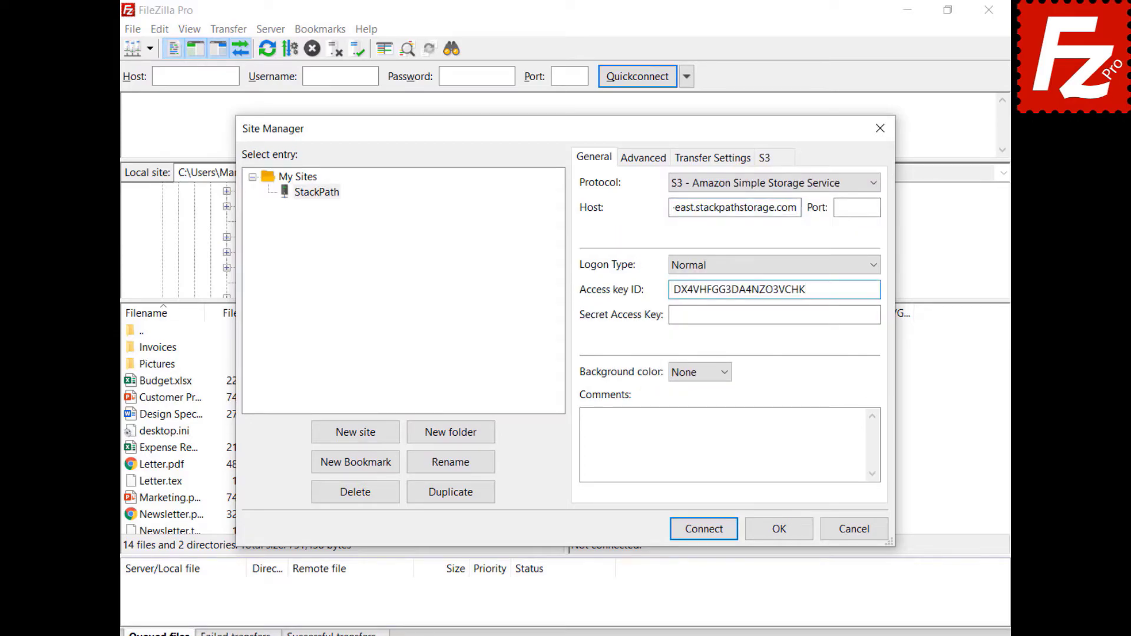
click(773, 315)
key(ctrl+v)
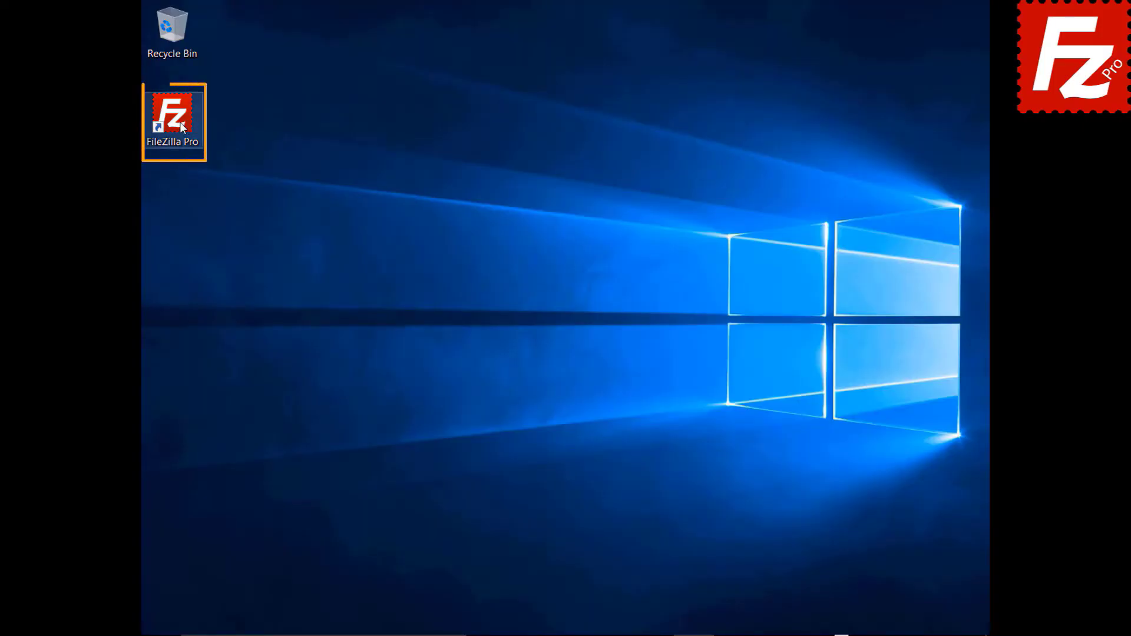
Step: Launch FileZilla Pro and add a new S3 provider named Wasabi in the S3 Providers settings
double_click(179, 122)
click(166, 28)
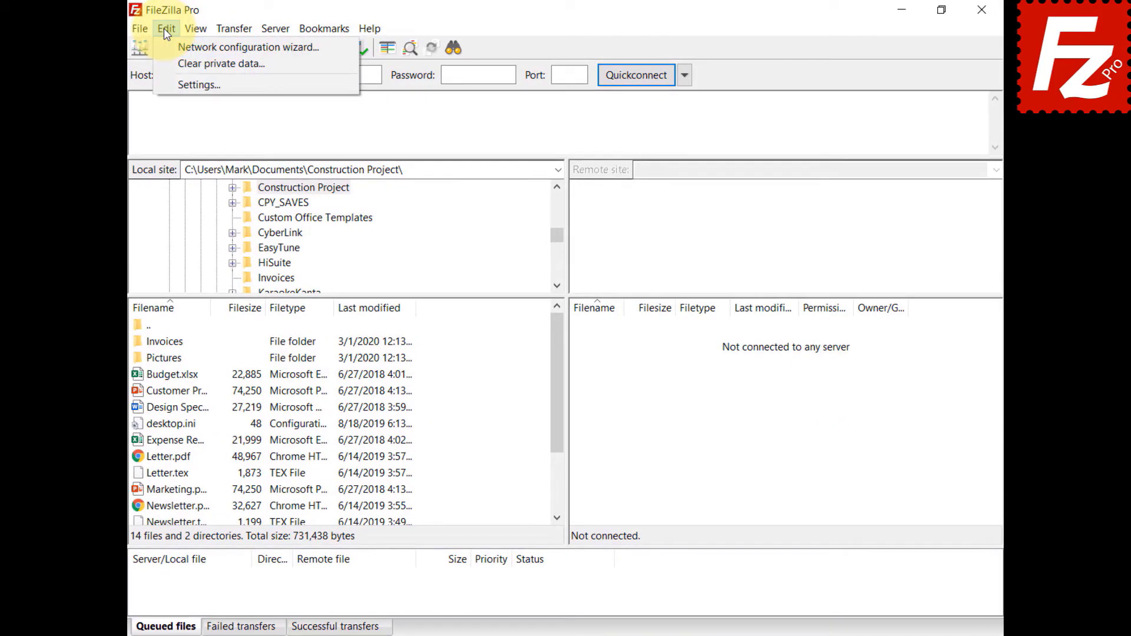
click(168, 84)
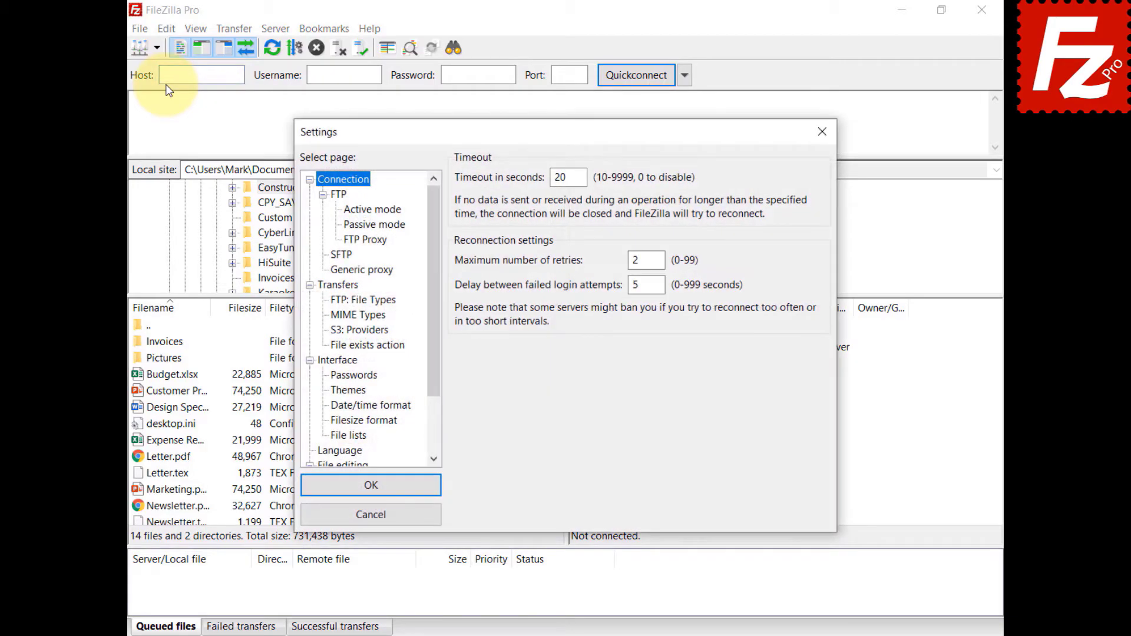
click(342, 332)
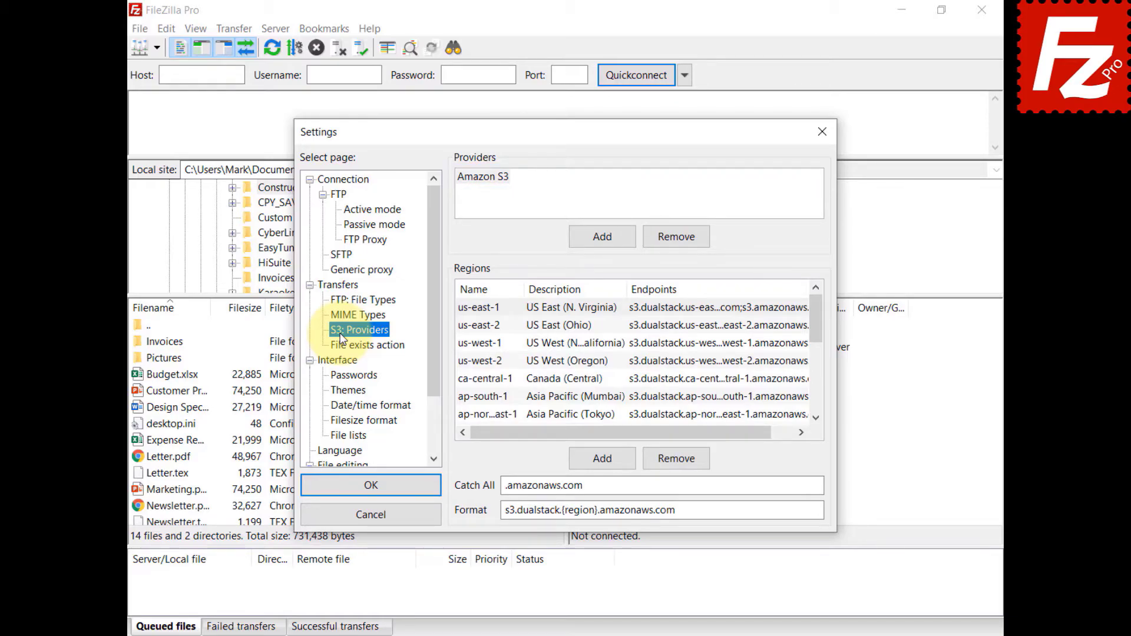
click(603, 238)
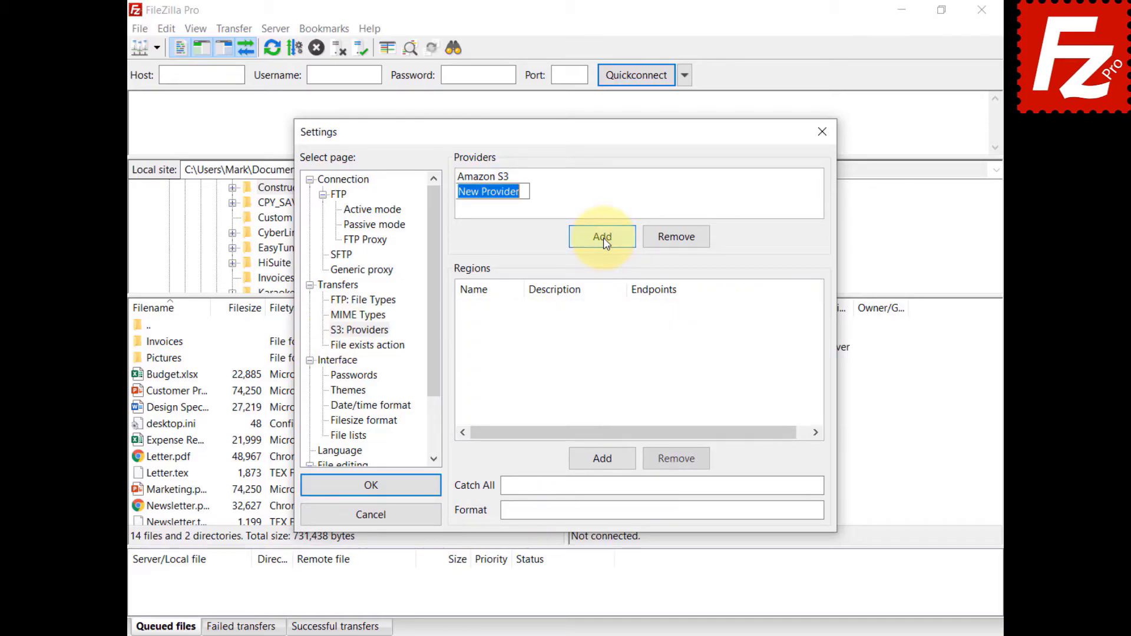
text(Wasabi)
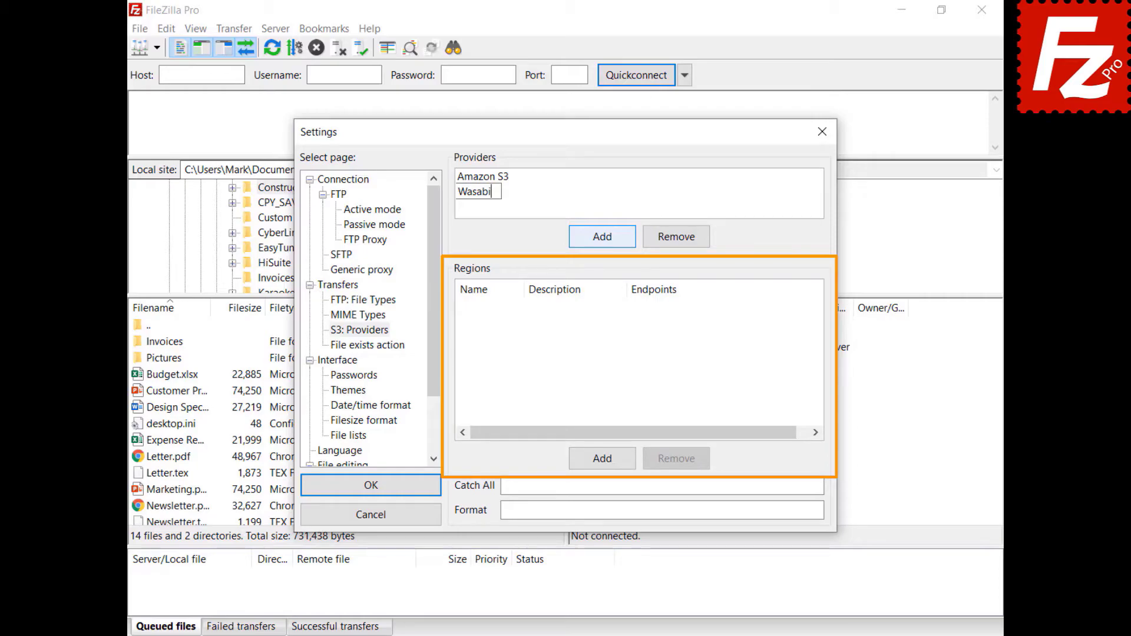
Step: Add region us-east-1 ('US East 1', endpoint s3.wasabisys.com) and set catch-all to .wasabisys.com
click(603, 462)
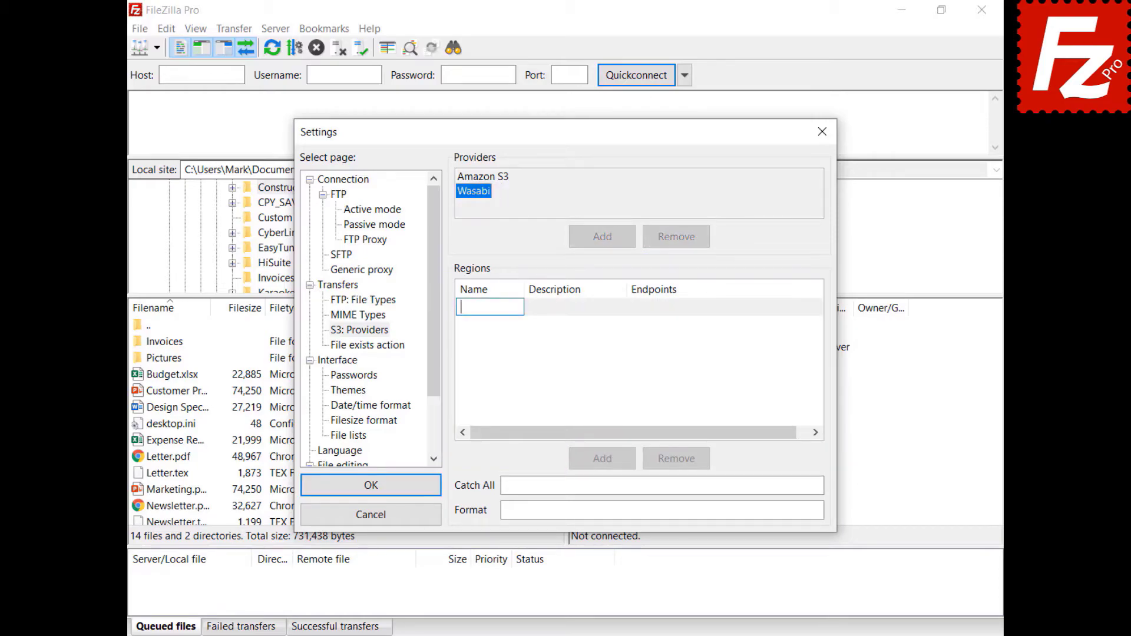
text(us-east-1)
key(Return)
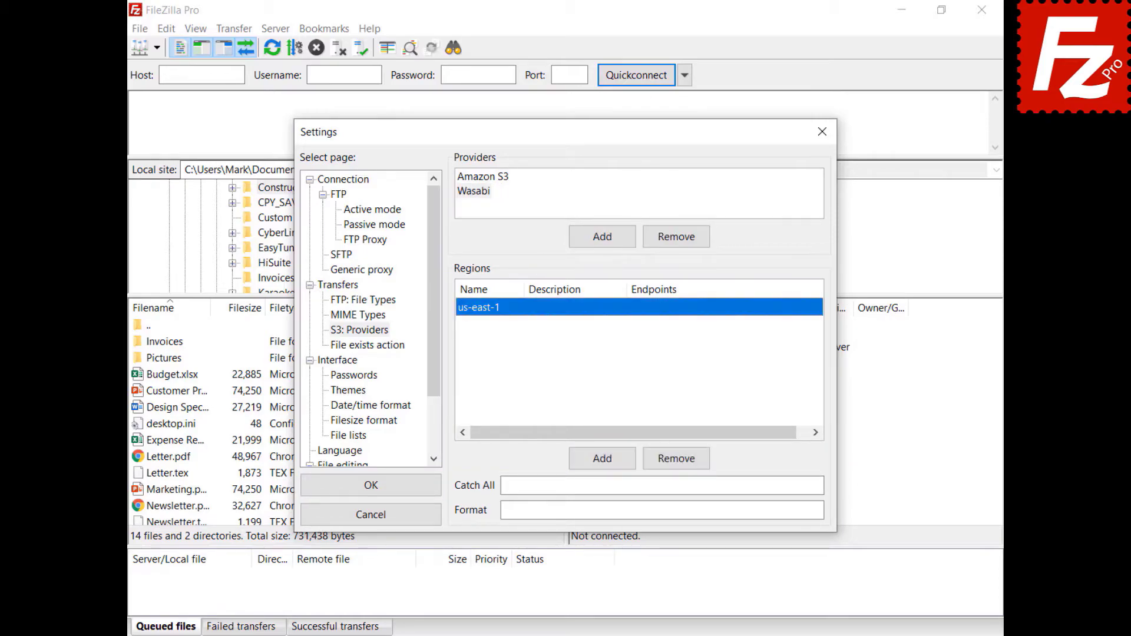
click(567, 307)
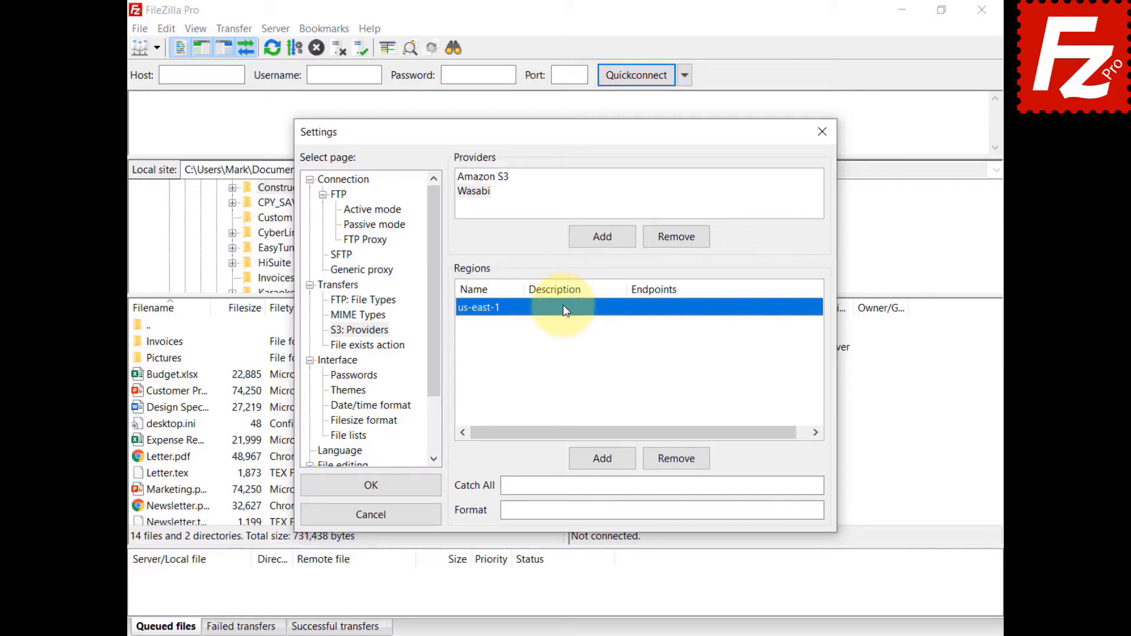
text(US East 1)
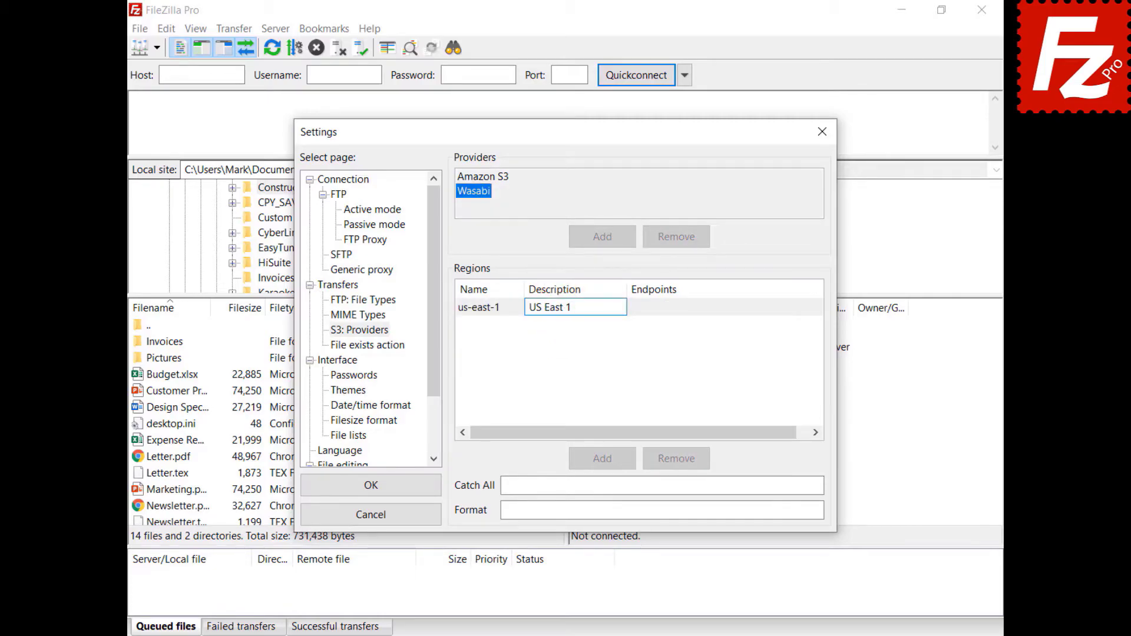
key(Return)
click(662, 311)
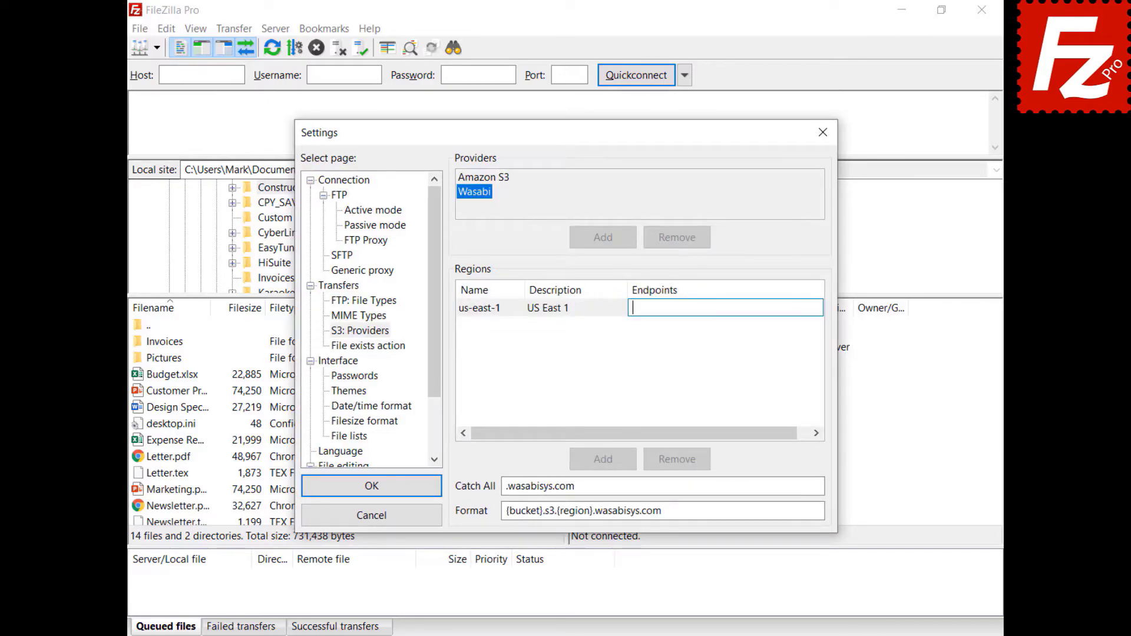
text(s3.wasabisys.com)
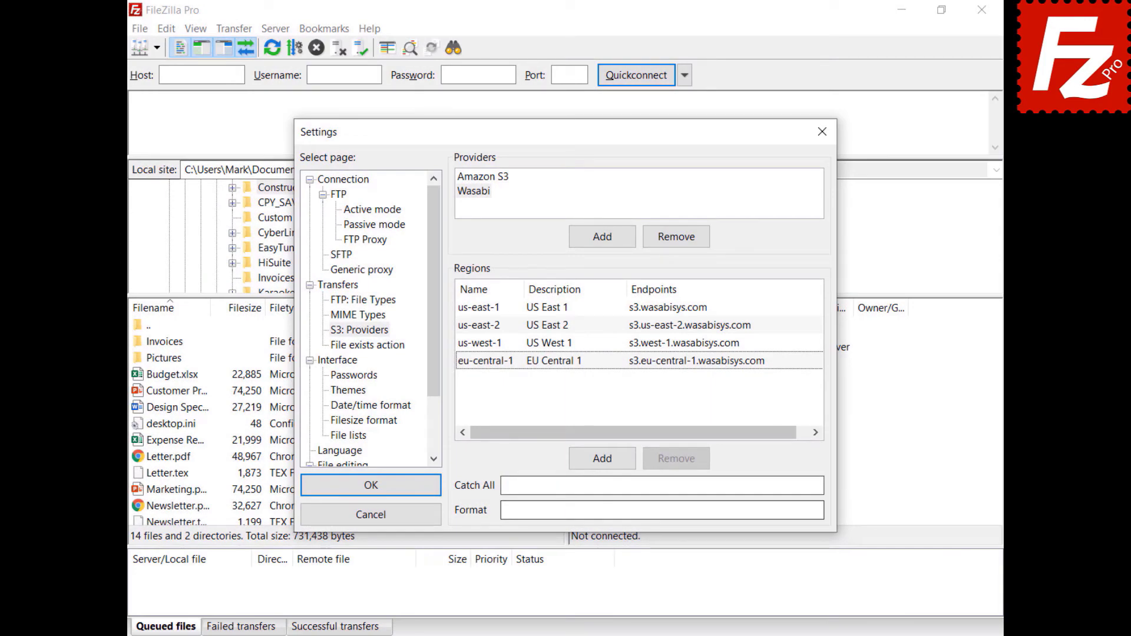
click(661, 485)
text(.wasabisys.com)
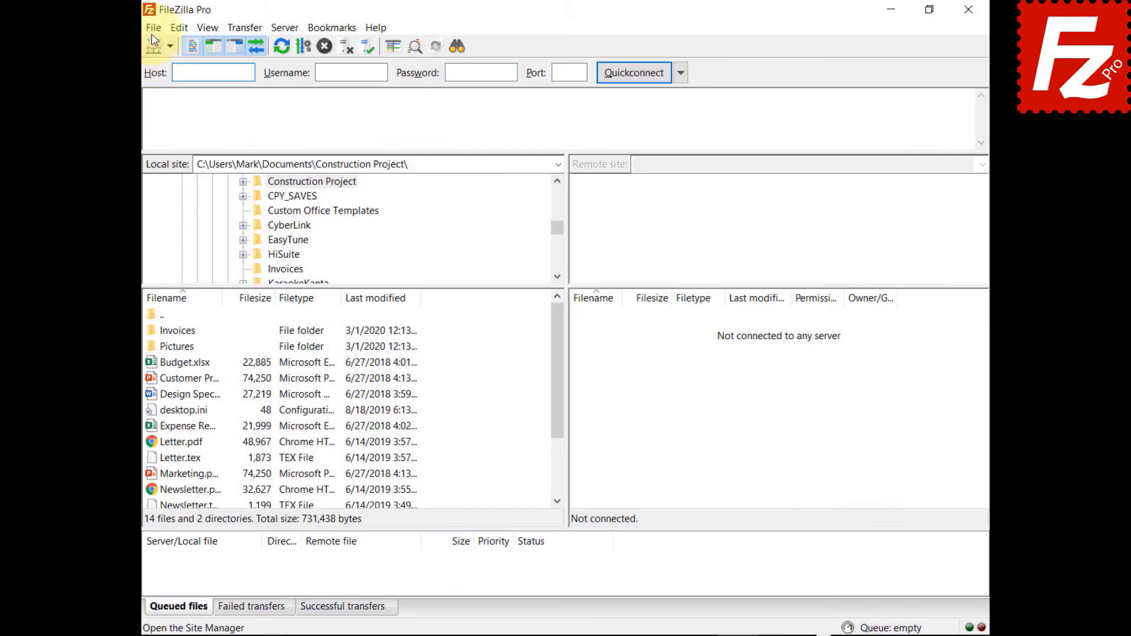
Step: Create a new Site Manager entry named 'Website' using the Amazon S3 protocol
click(154, 28)
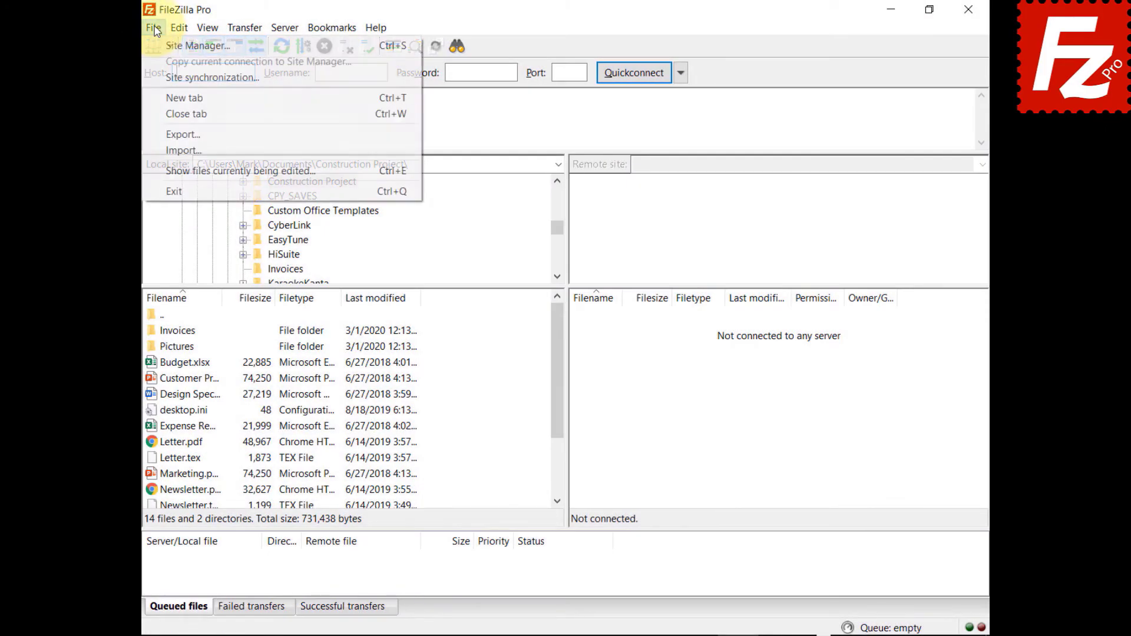
click(163, 44)
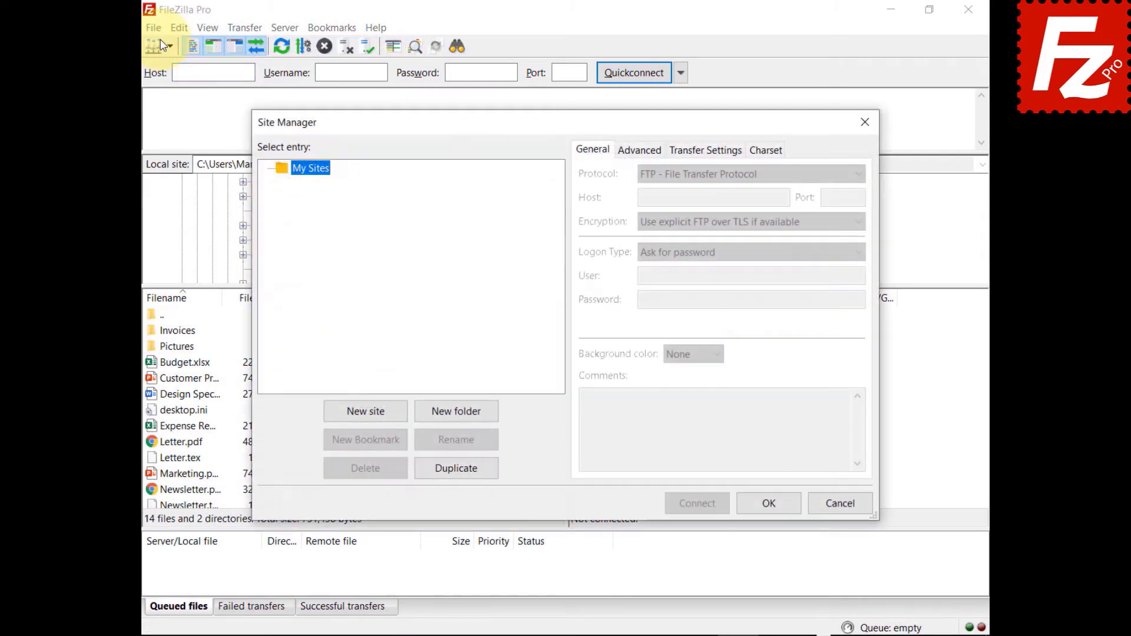
click(366, 415)
text(Website)
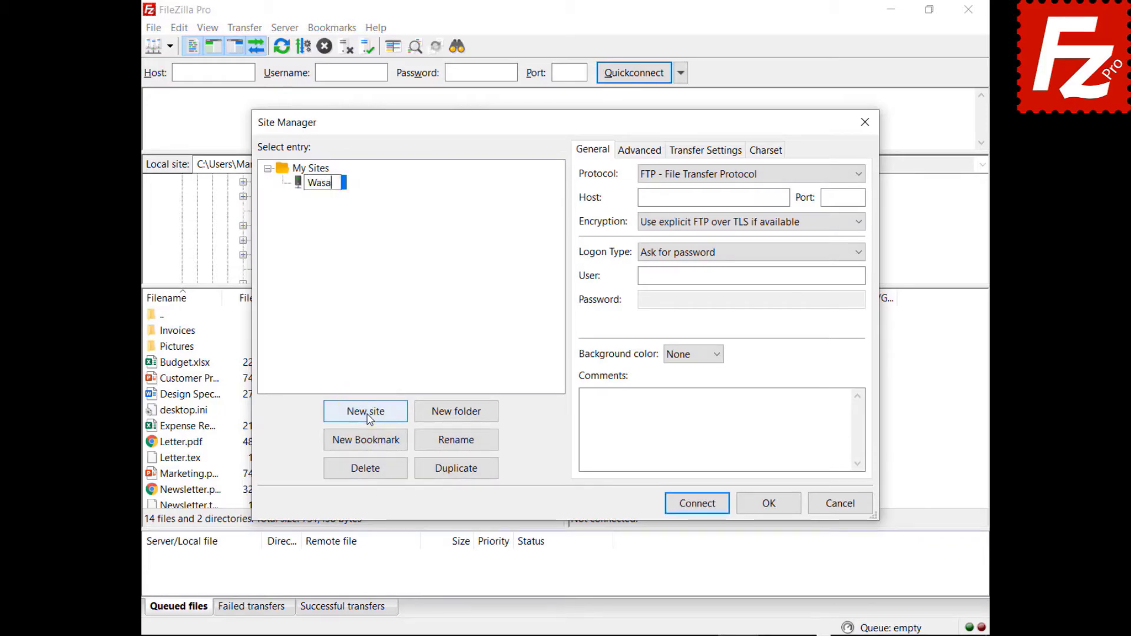
click(729, 173)
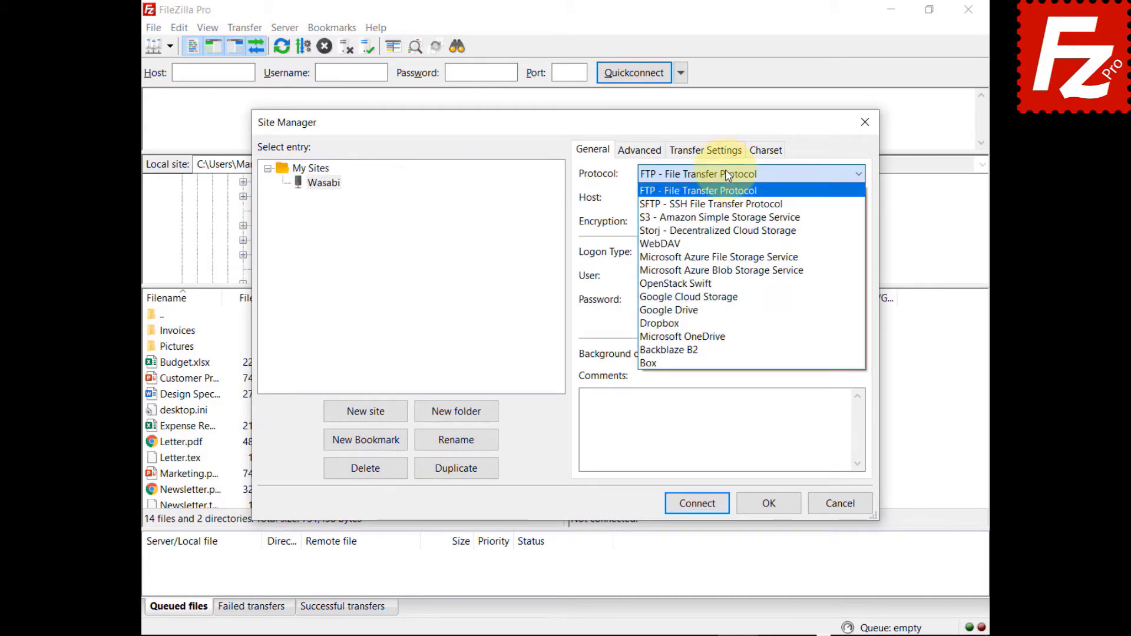
click(728, 218)
Step: Set the host to s3.wasabisys.com and paste the access key ID and secret access key
key(Tab)
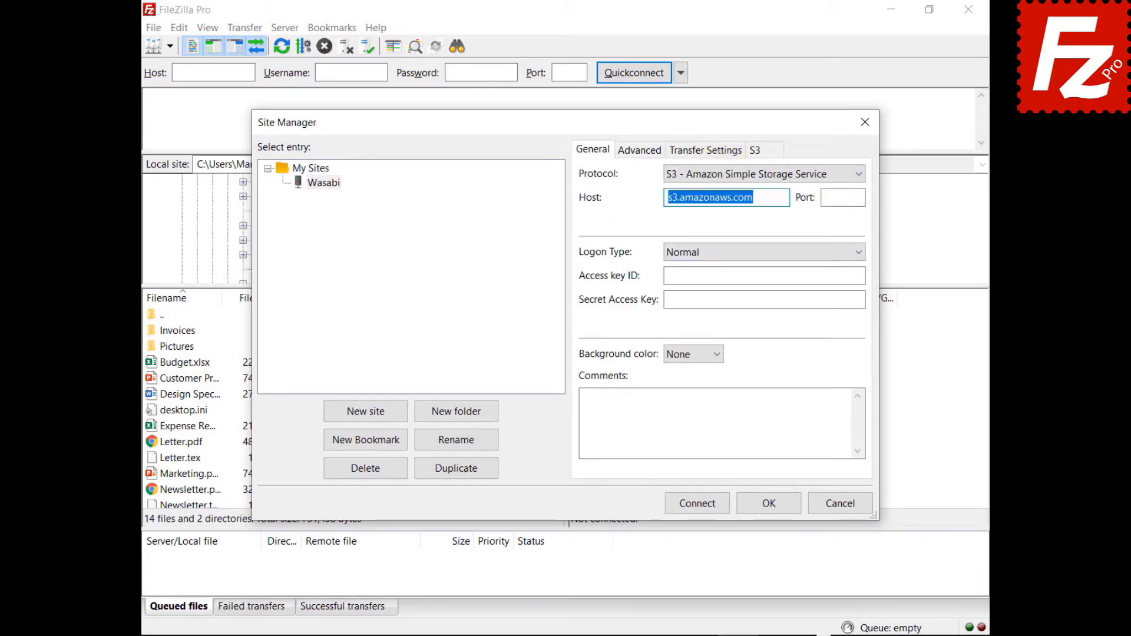
text(s3.wasabisys.com)
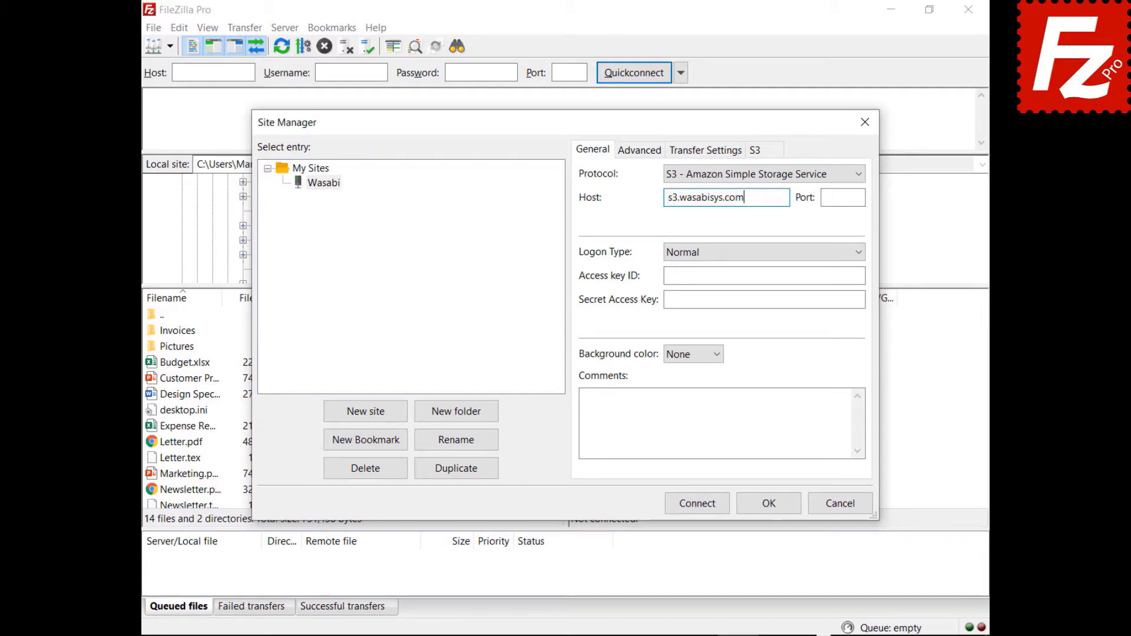
key(Tab)
key(Tab)
key(Tab)
key(ctrl+v)
key(Tab)
key(ctrl+v)
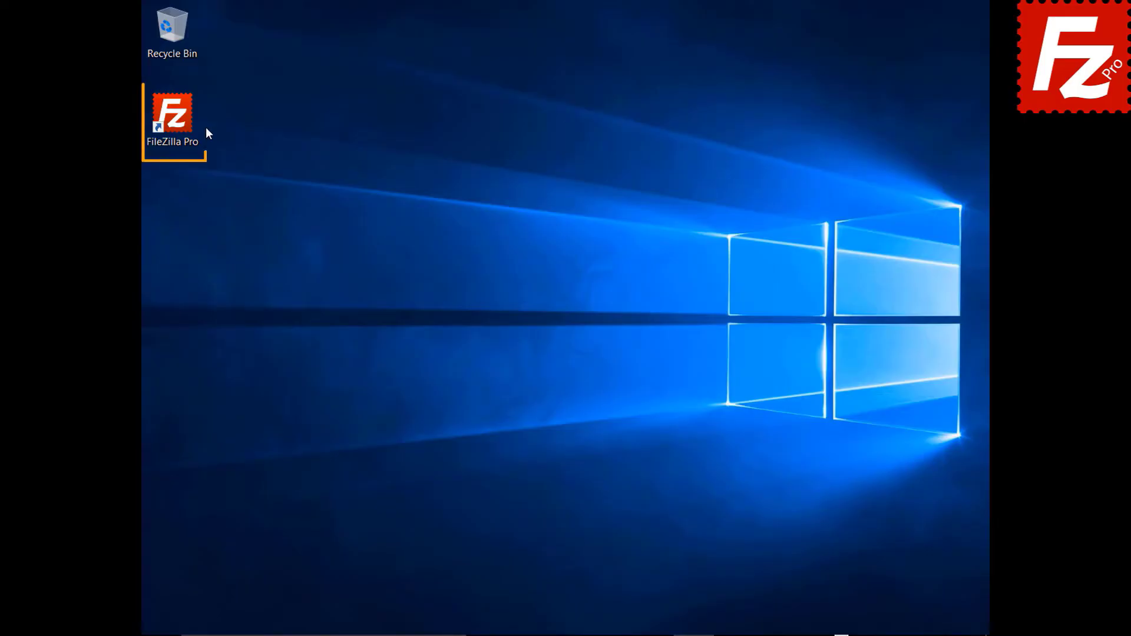
Step: Connect to the saved Amazon S3 site and open filezillaprobucket's lifecycle policies
double_click(179, 122)
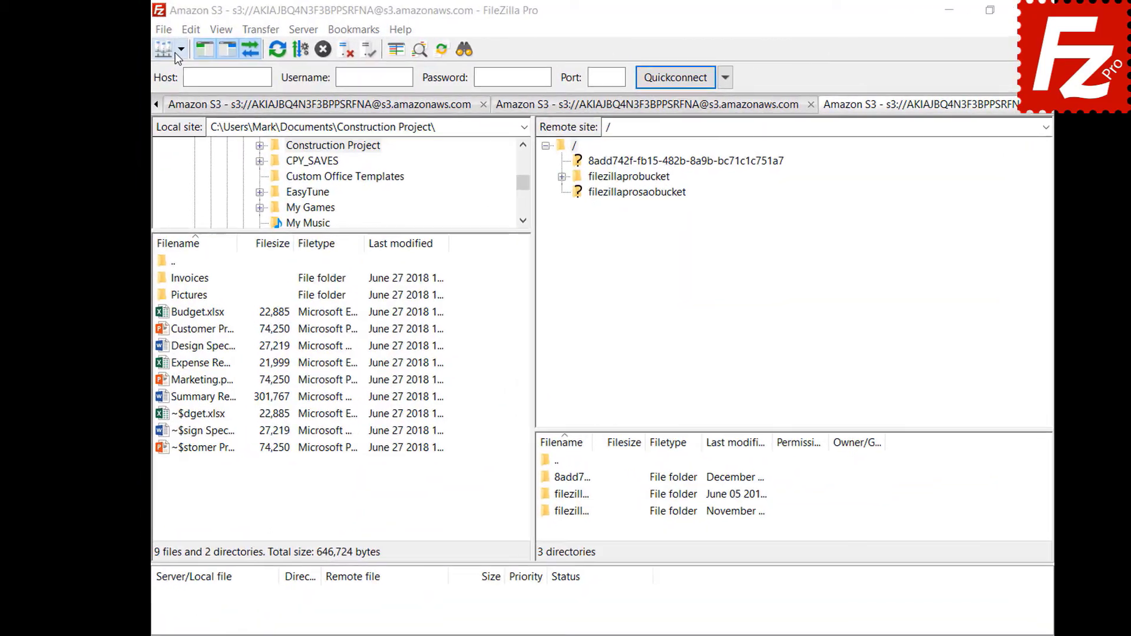
click(194, 53)
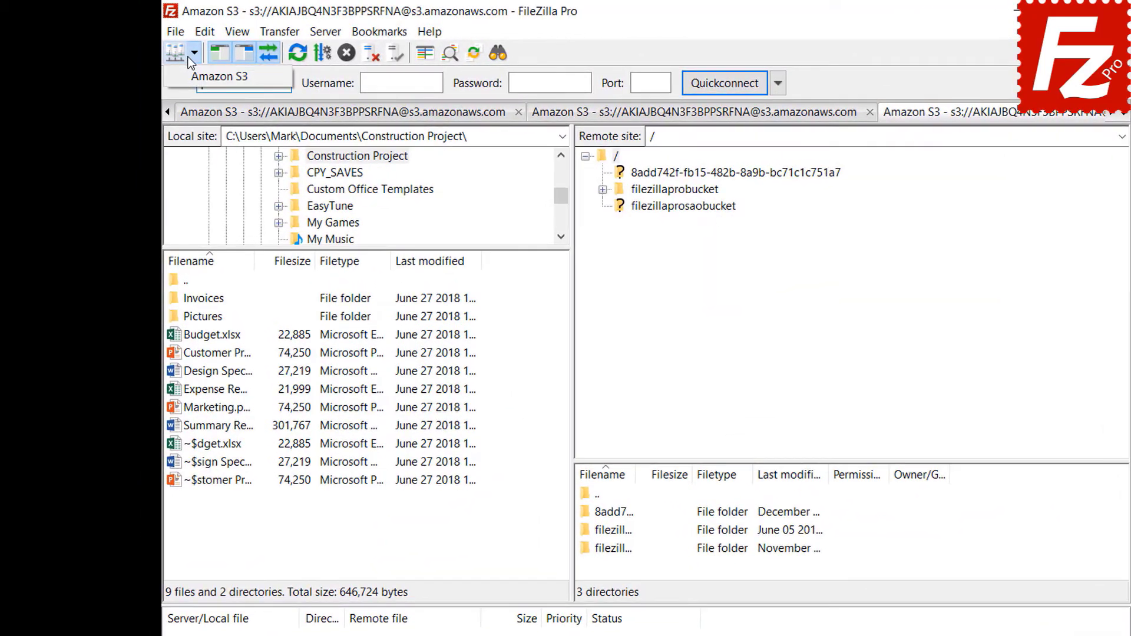
click(188, 78)
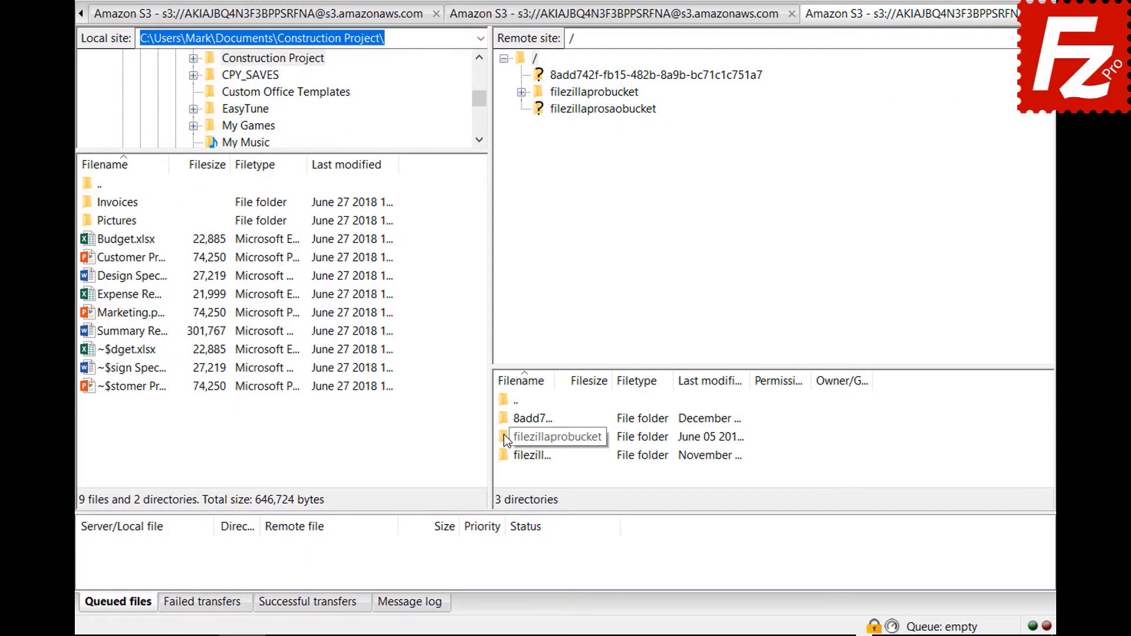
right_click(503, 436)
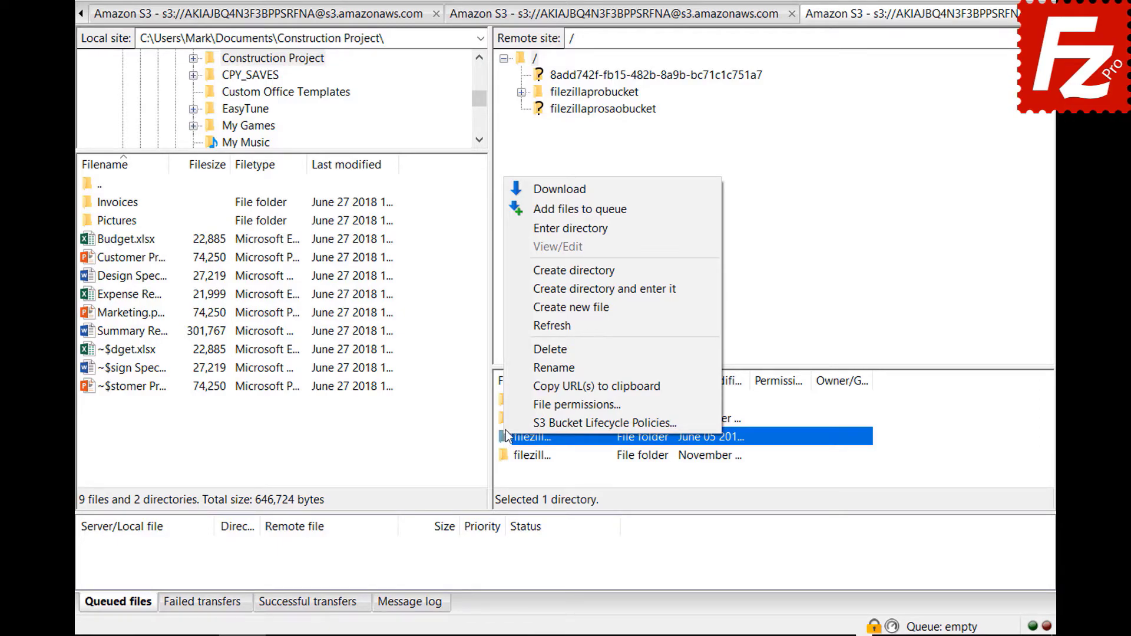
click(507, 420)
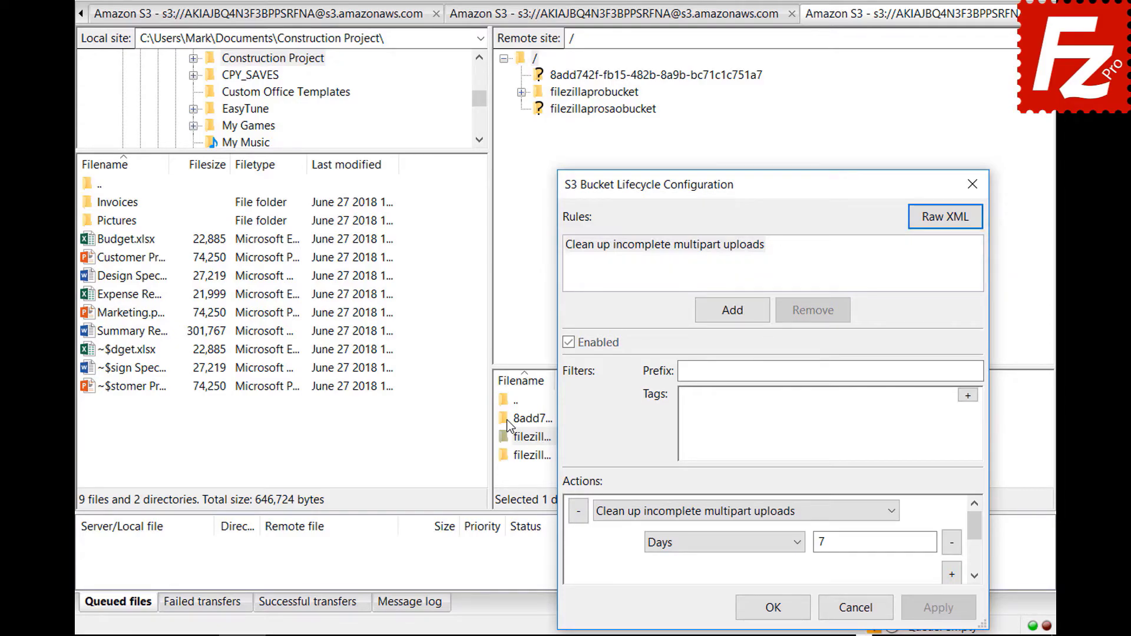
Step: Add an enabled rule 'Archive old site images' with prefix filter images/
click(732, 310)
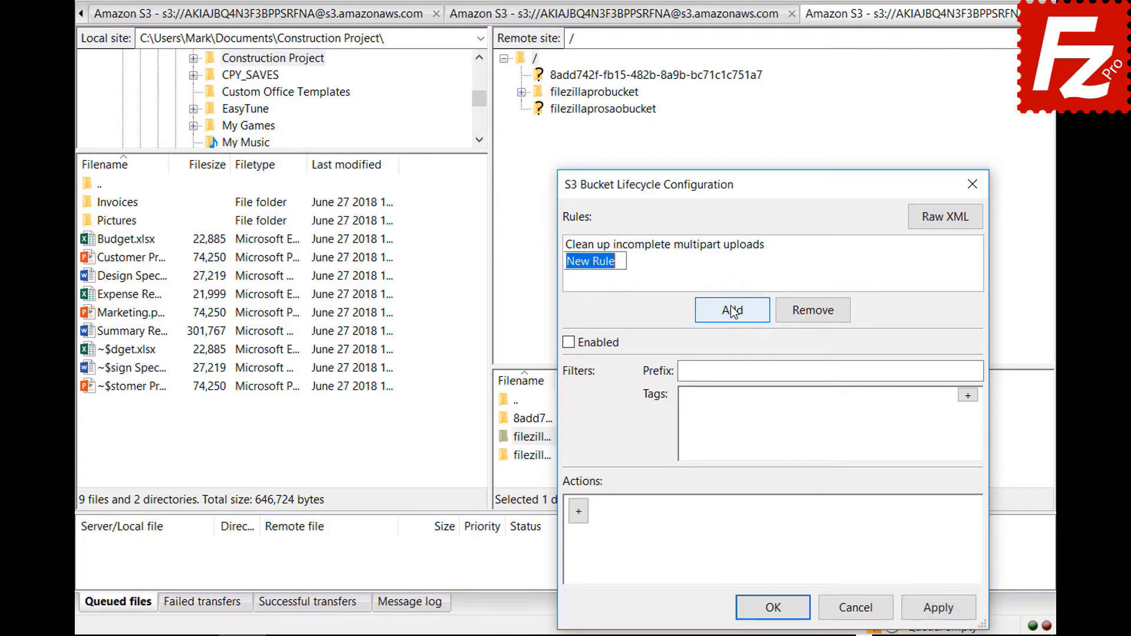
text(Archive old site ima)
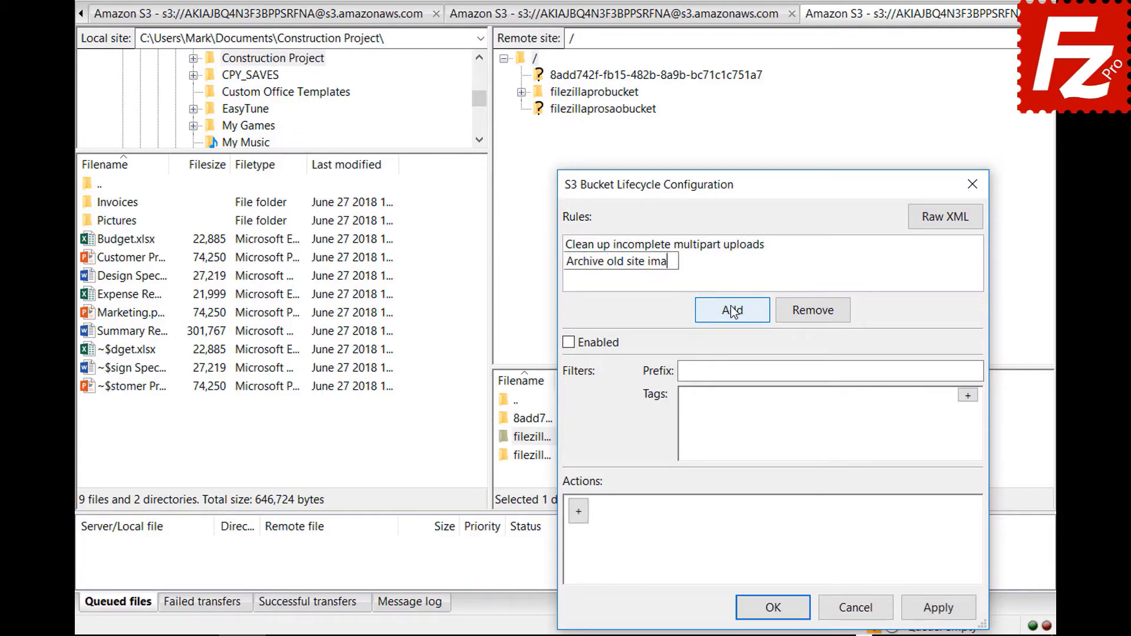
text(ges)
click(568, 343)
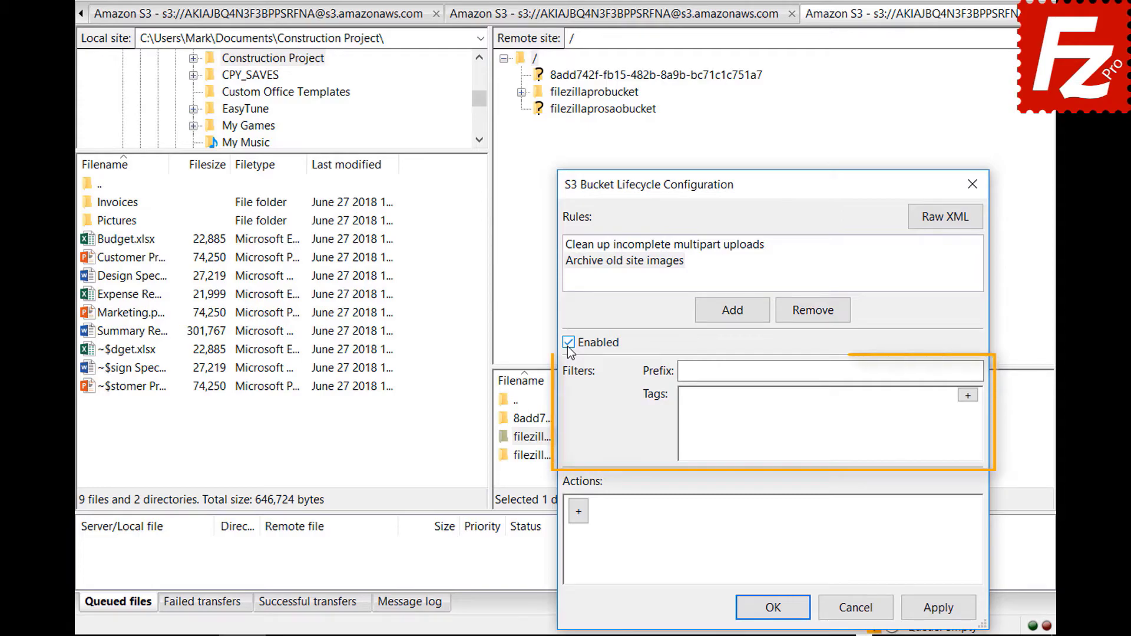
click(867, 371)
text(im)
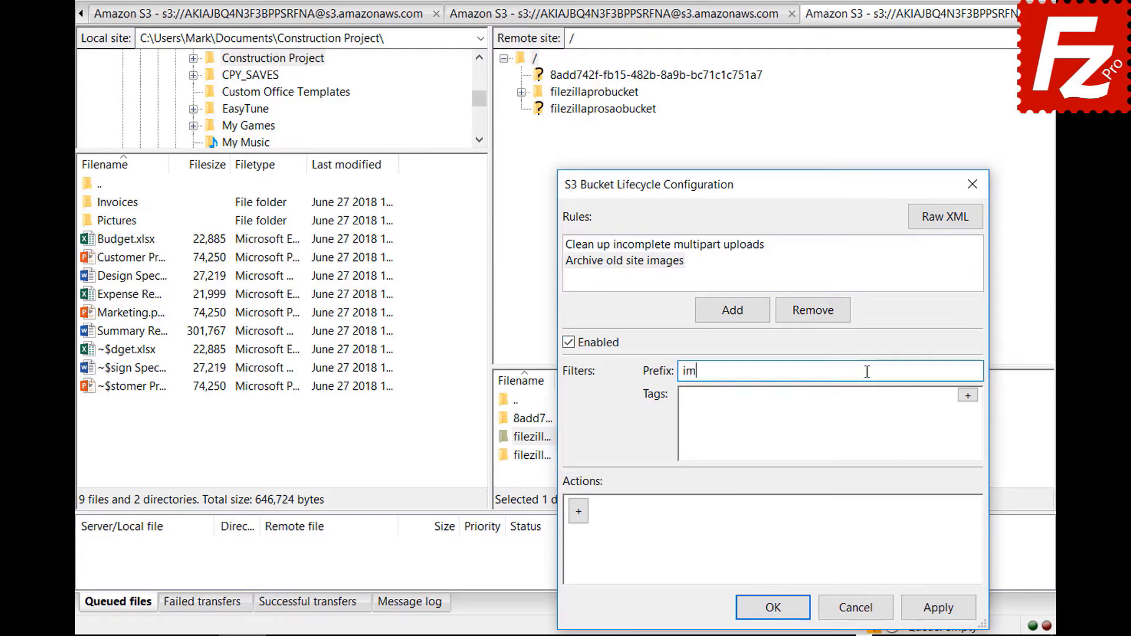
text(ages/)
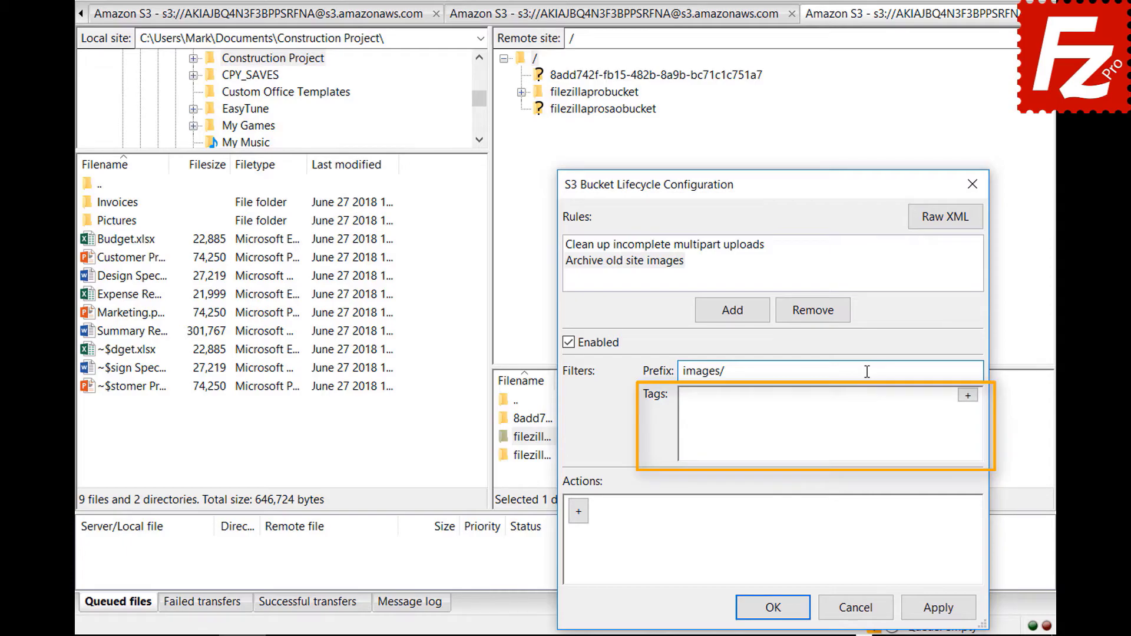
Step: Add a filter tag with key location and value site
click(967, 395)
click(837, 401)
text(locat)
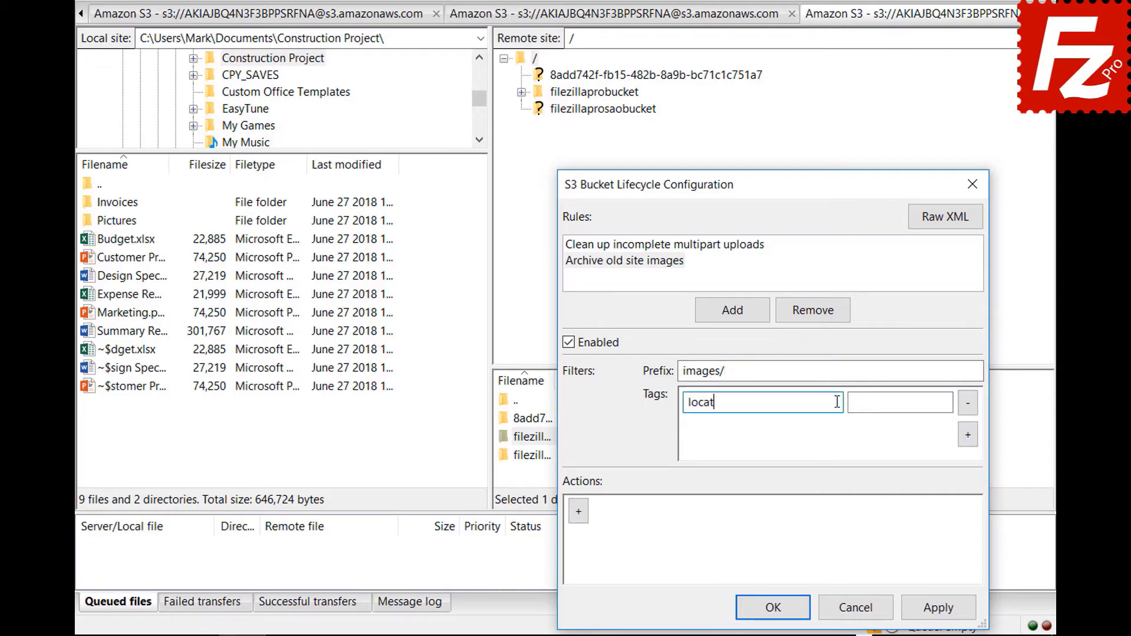
text(ion)
key(Tab)
text(site)
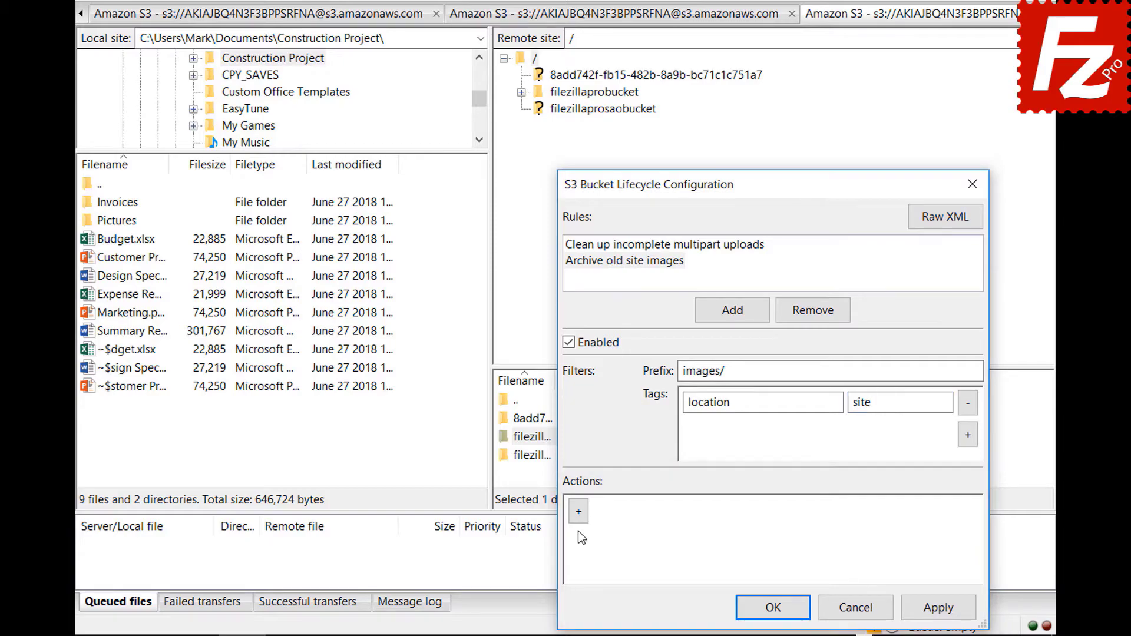
Step: Add a Transition (current version) action triggered after 30 days
click(578, 521)
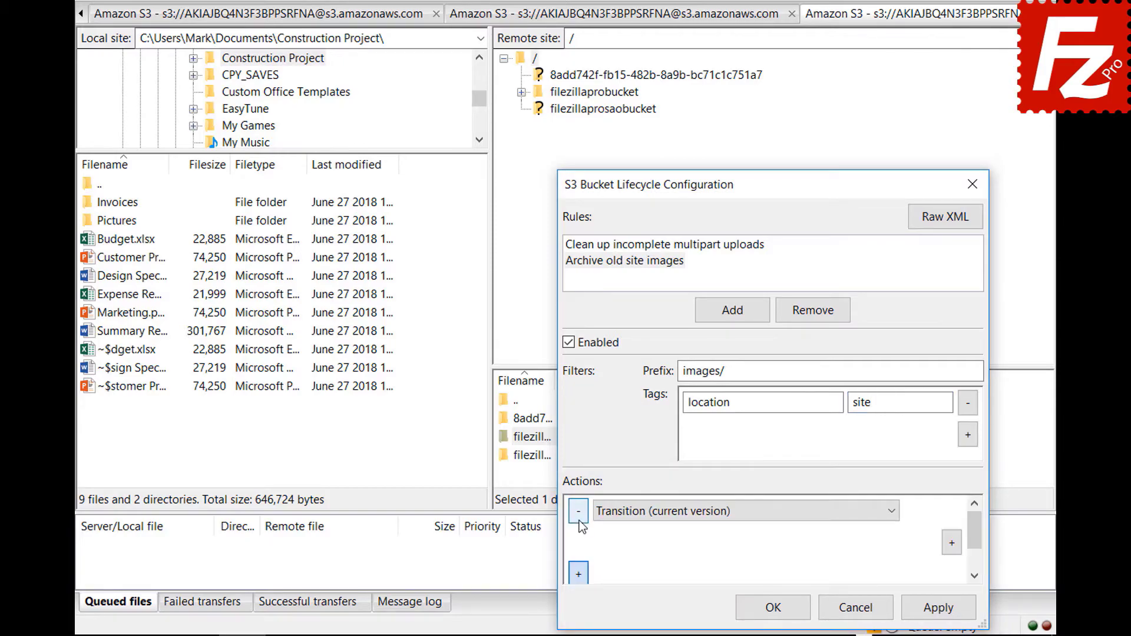
click(891, 515)
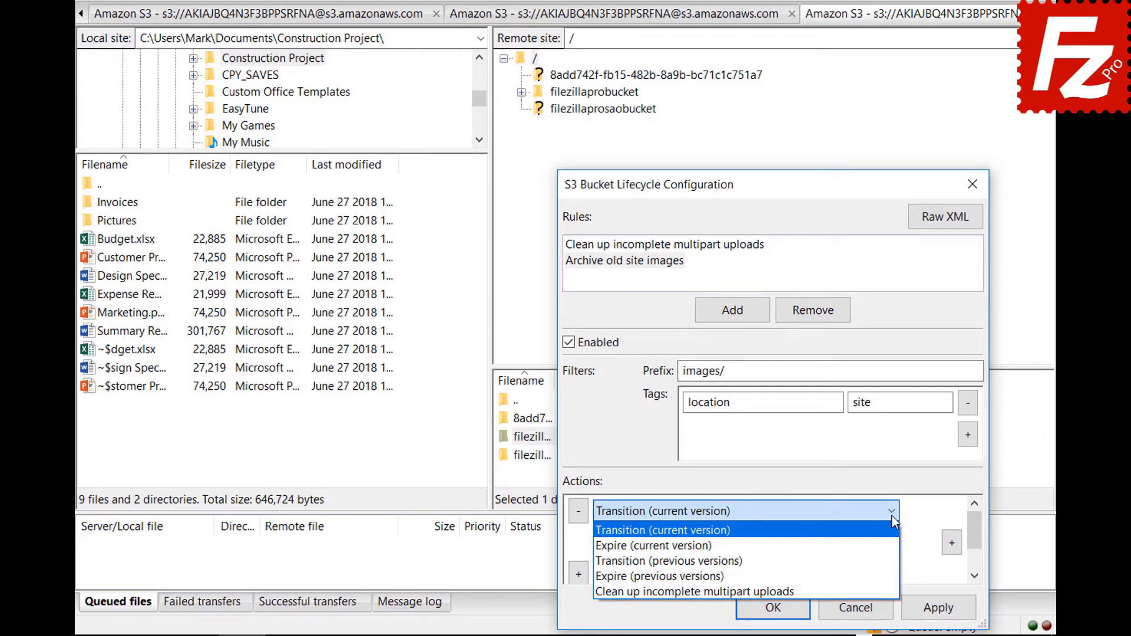
click(892, 516)
click(952, 543)
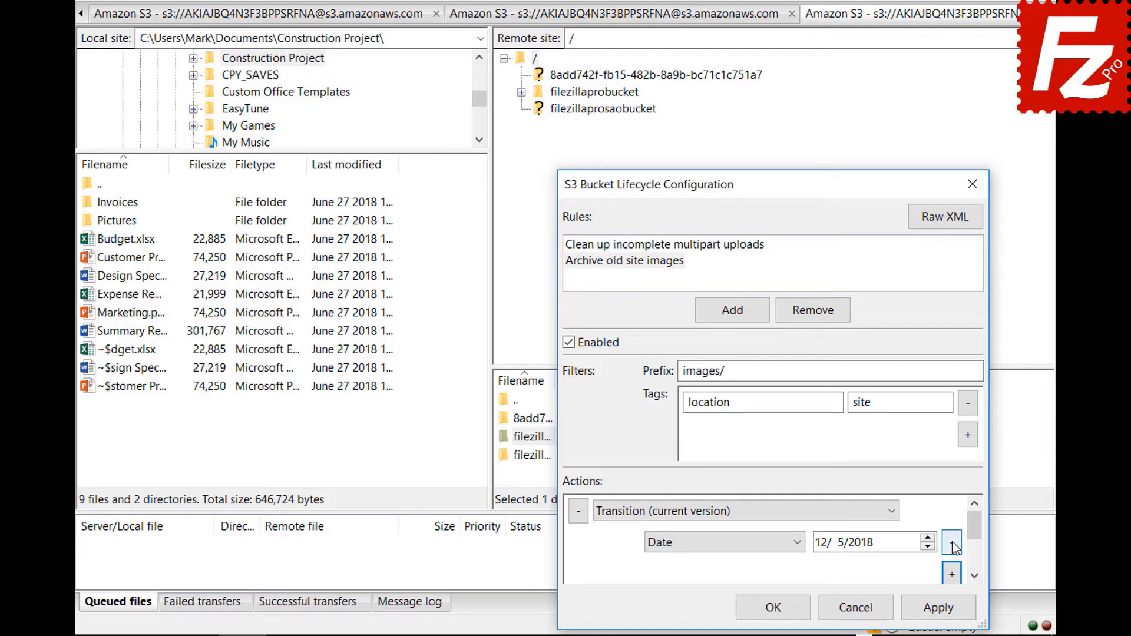
click(799, 543)
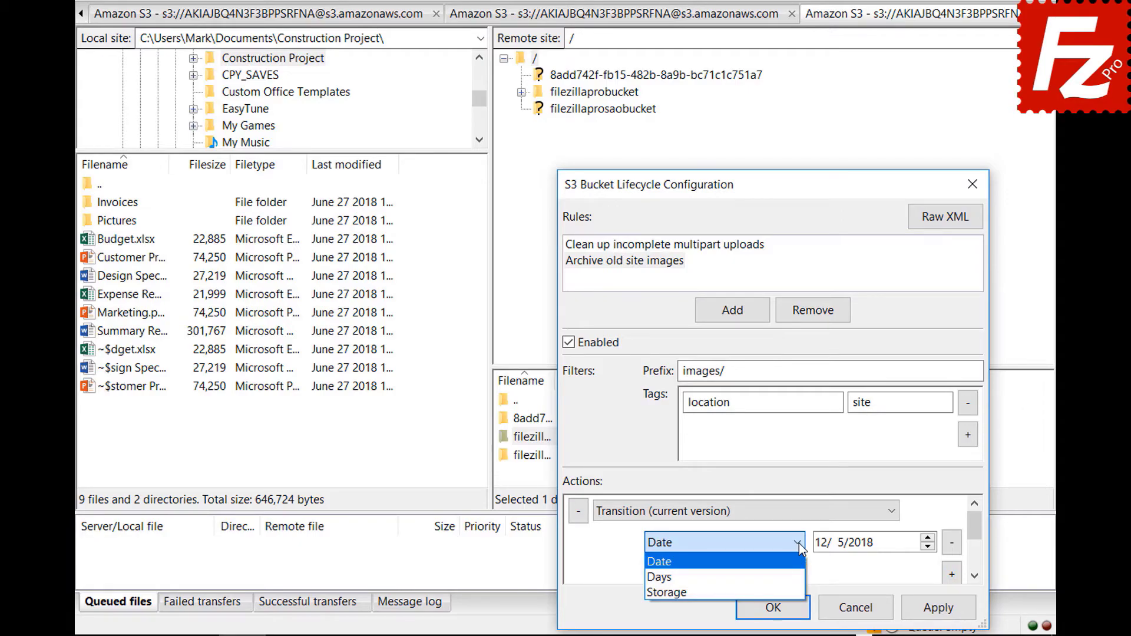
click(801, 577)
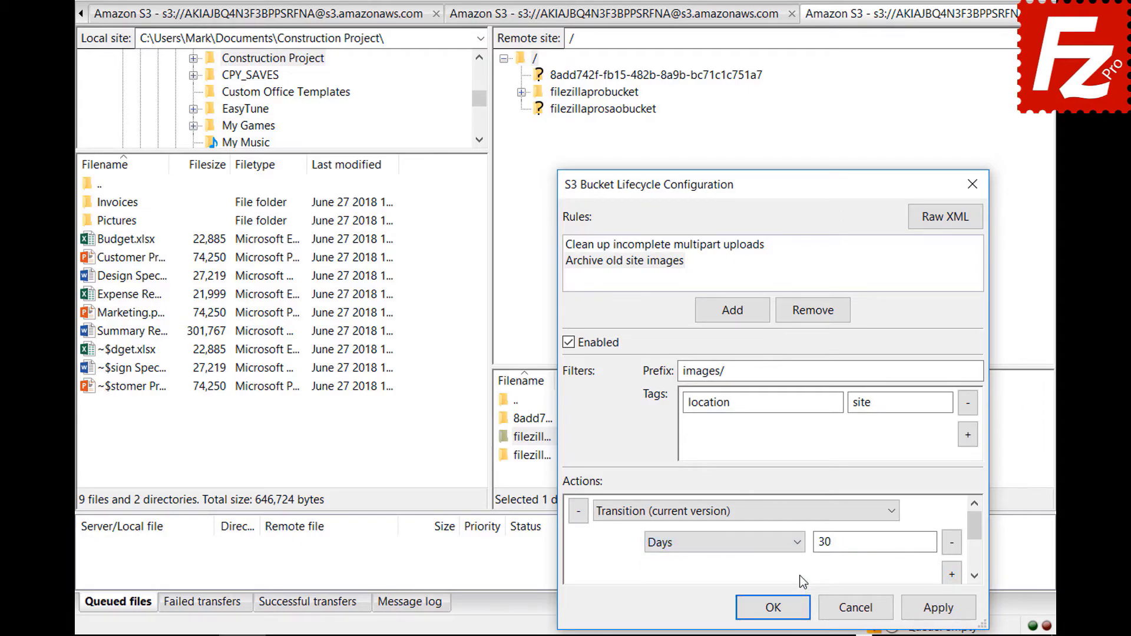
scroll(976, 541, down, 1)
Step: Add a Glacier storage class condition to the transition and save the lifecycle configuration
click(952, 543)
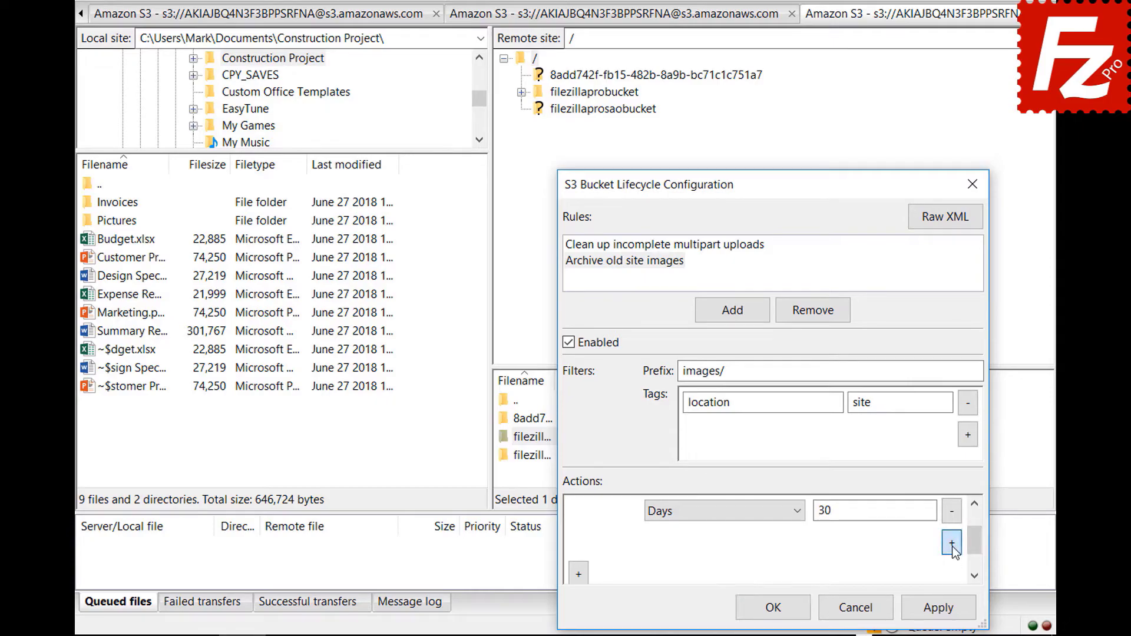
click(719, 542)
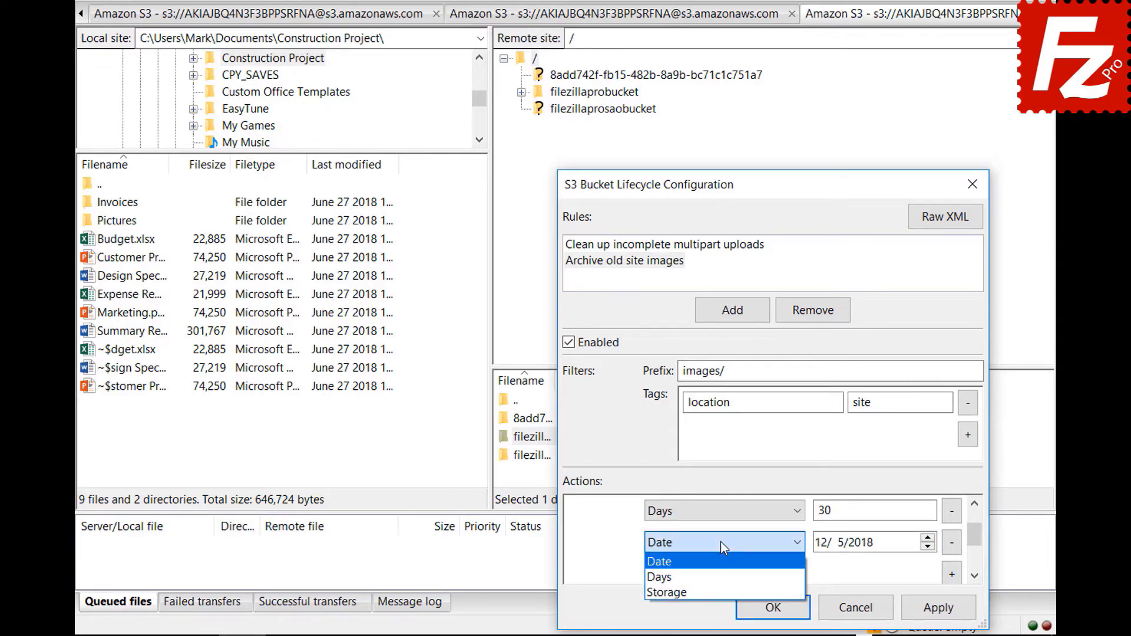
click(722, 589)
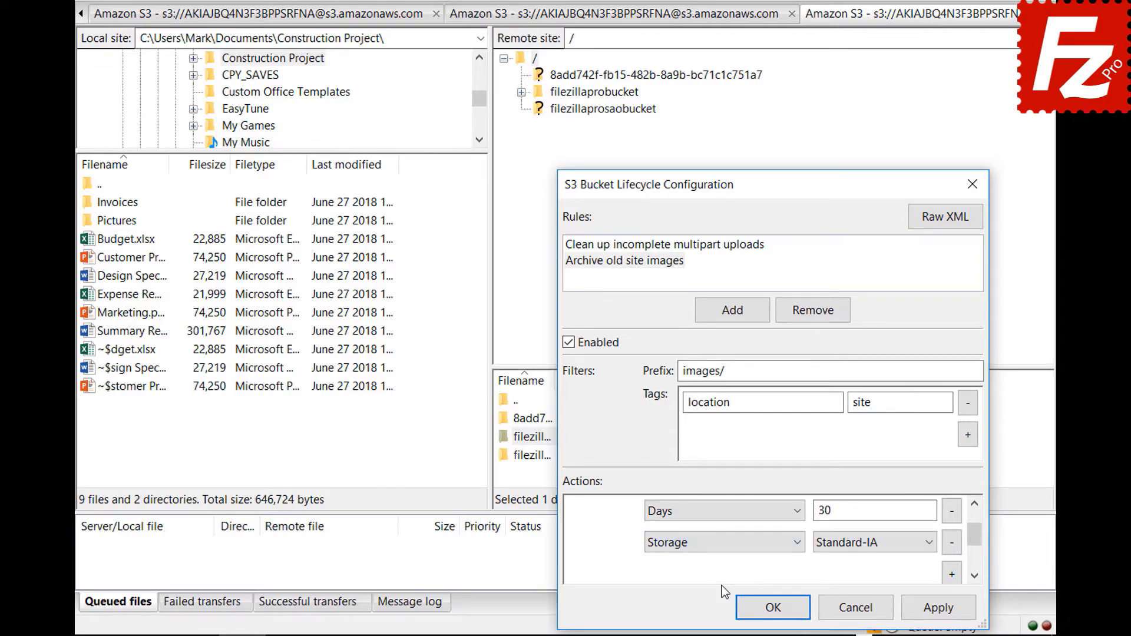
click(851, 549)
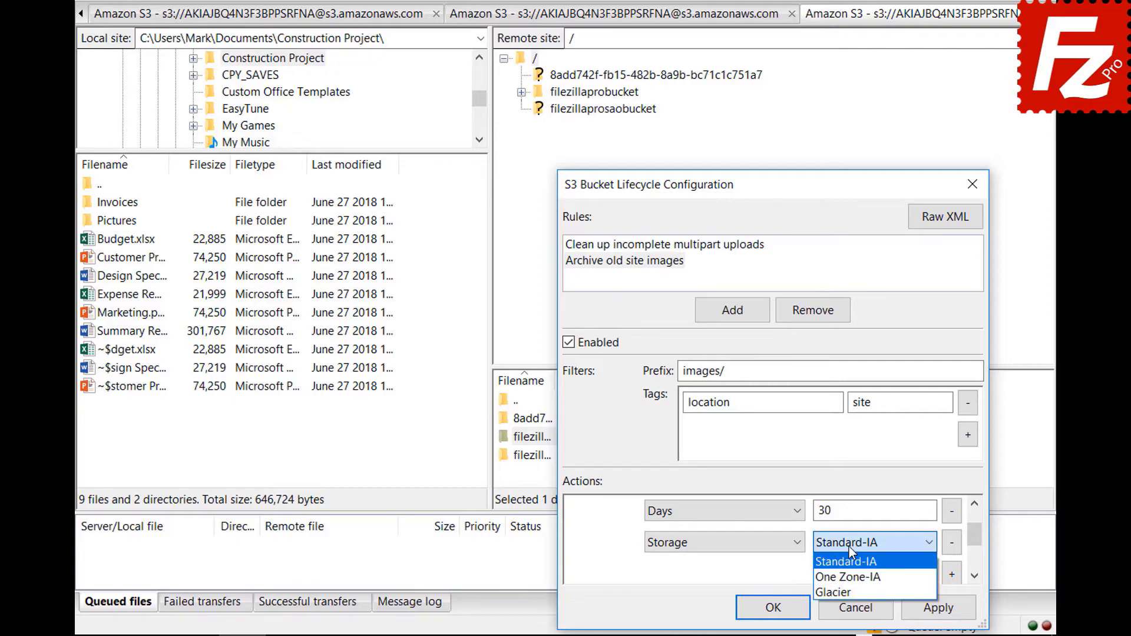
click(849, 588)
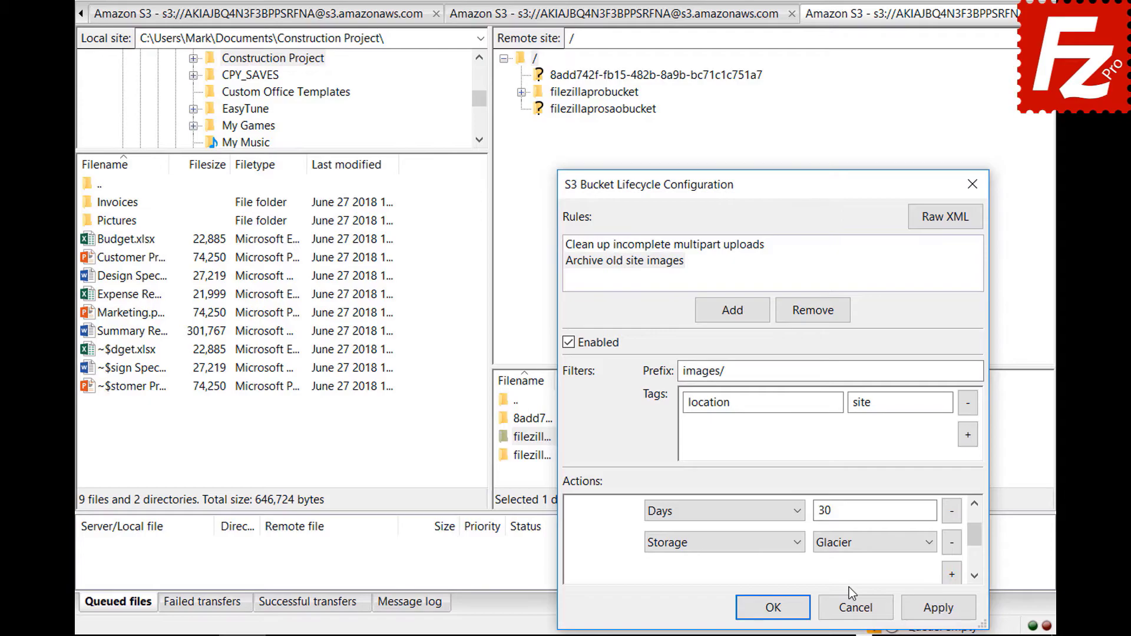
click(760, 607)
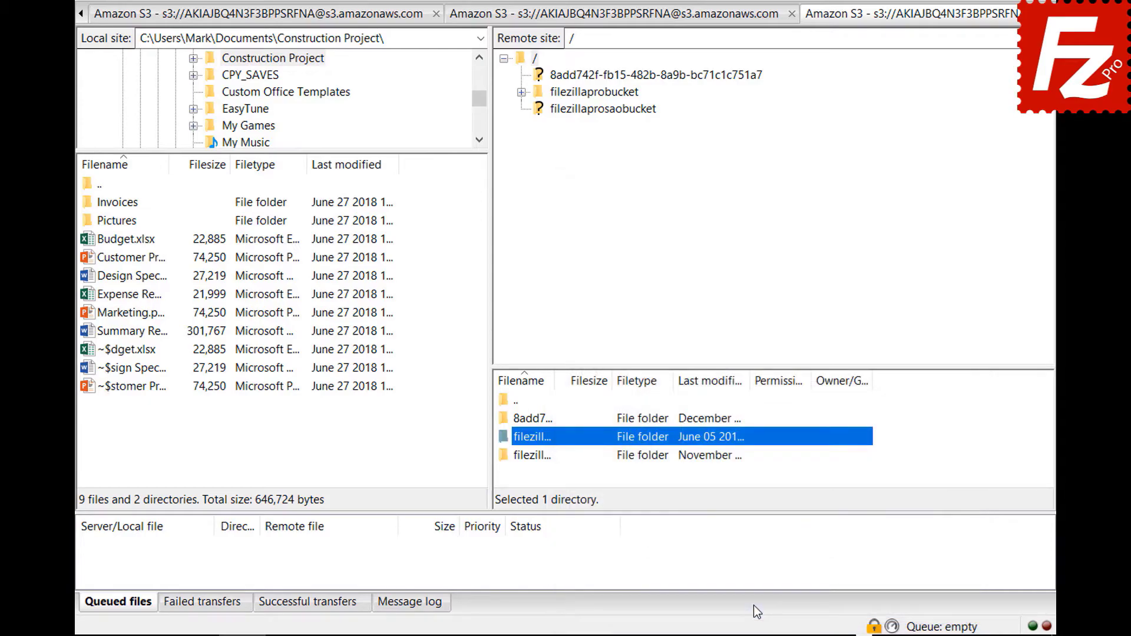
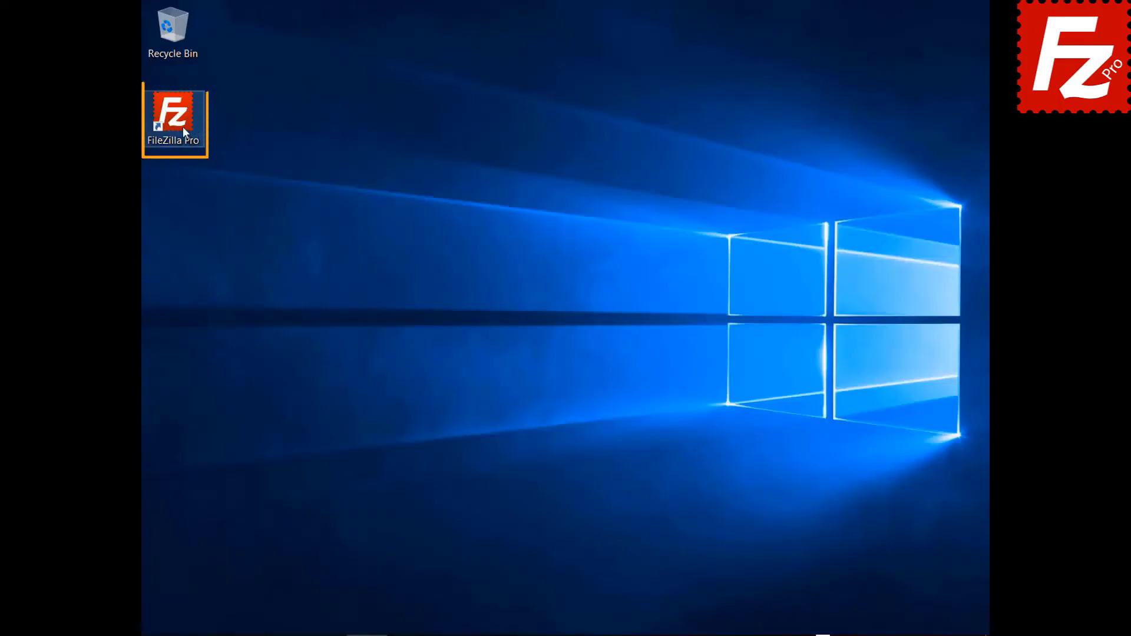
Step: Launch FileZilla Pro and add a new Site Manager entry named 'Azure File Connection'
double_click(182, 126)
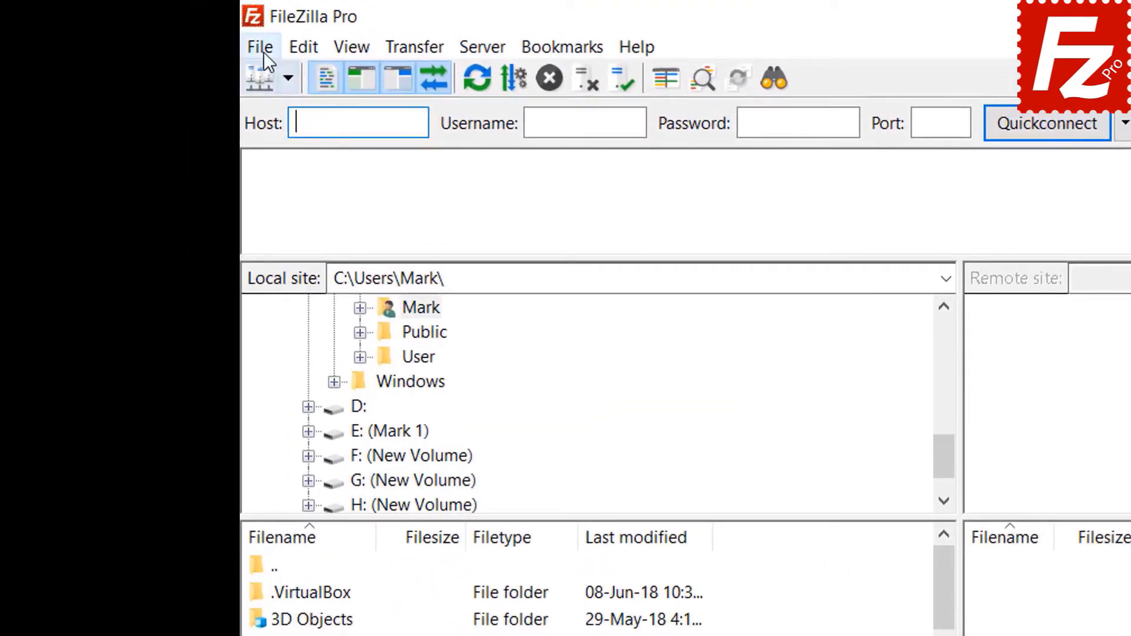
click(263, 50)
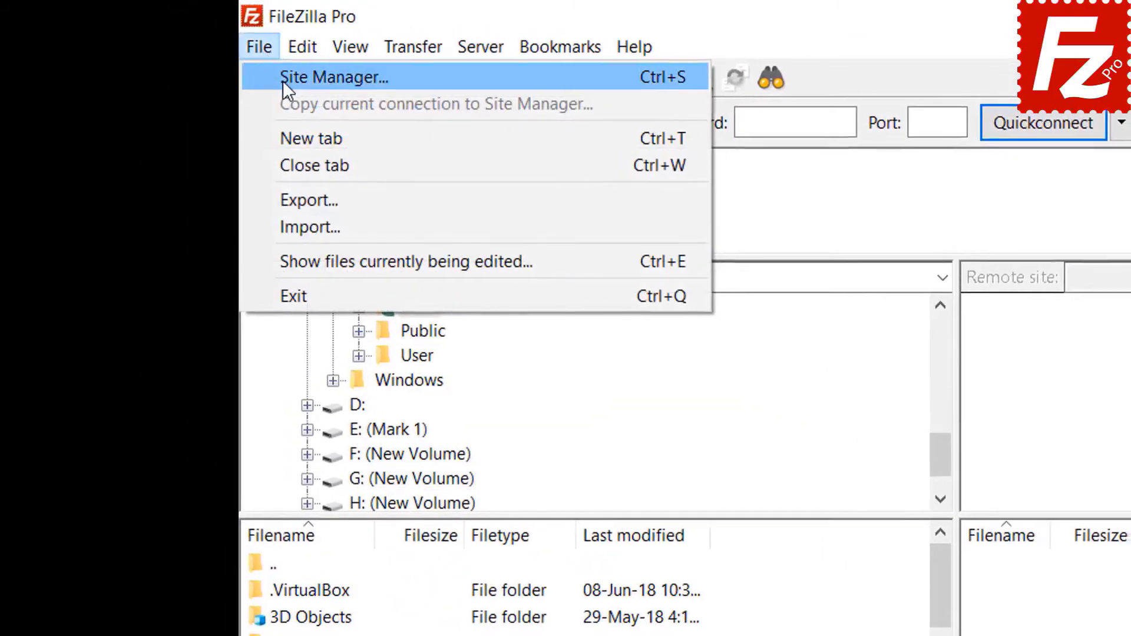
click(283, 79)
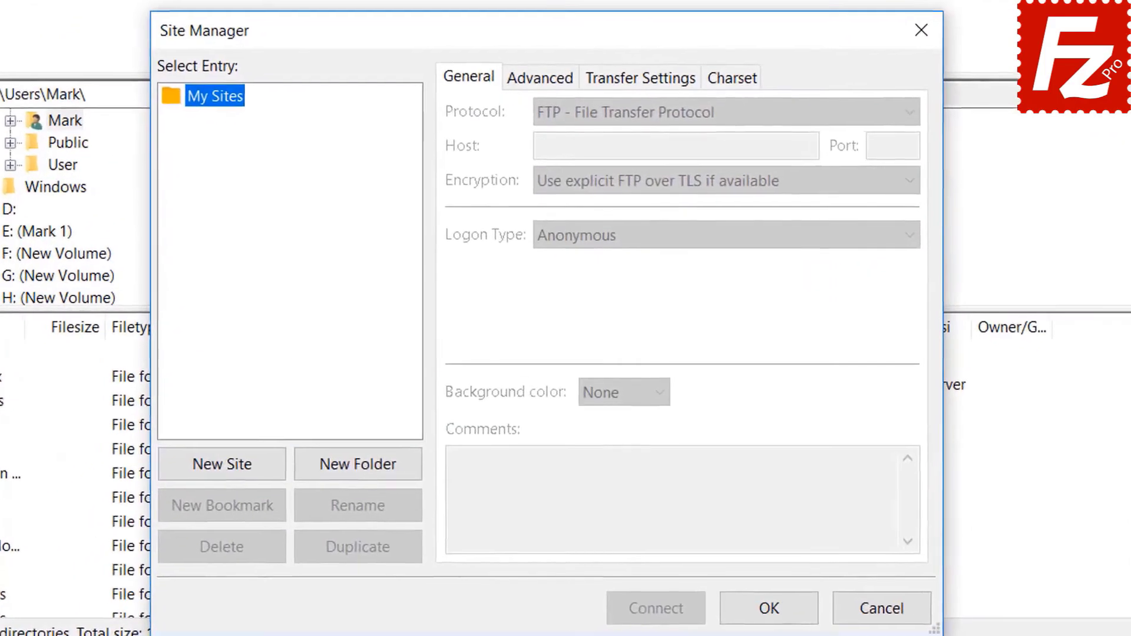
click(219, 465)
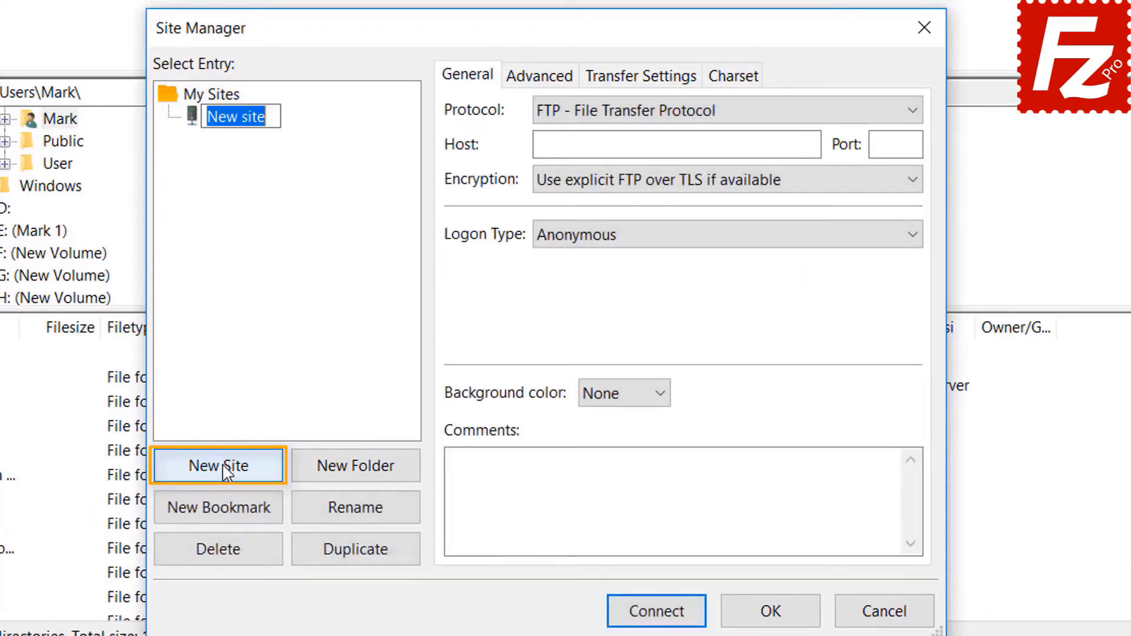
text(Azur)
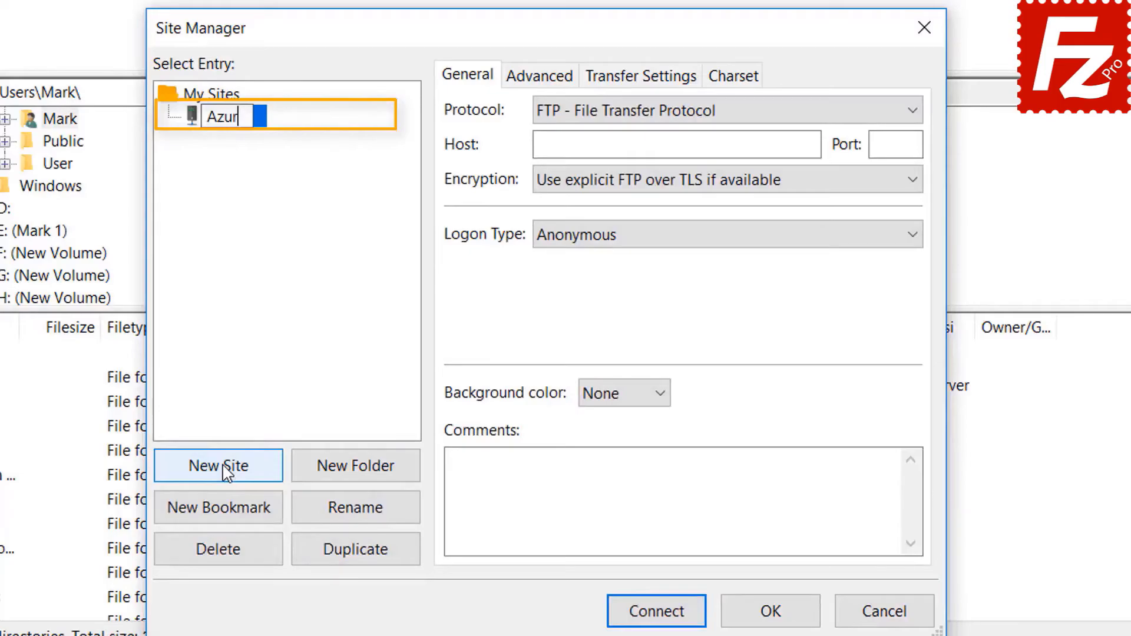
text(e File )
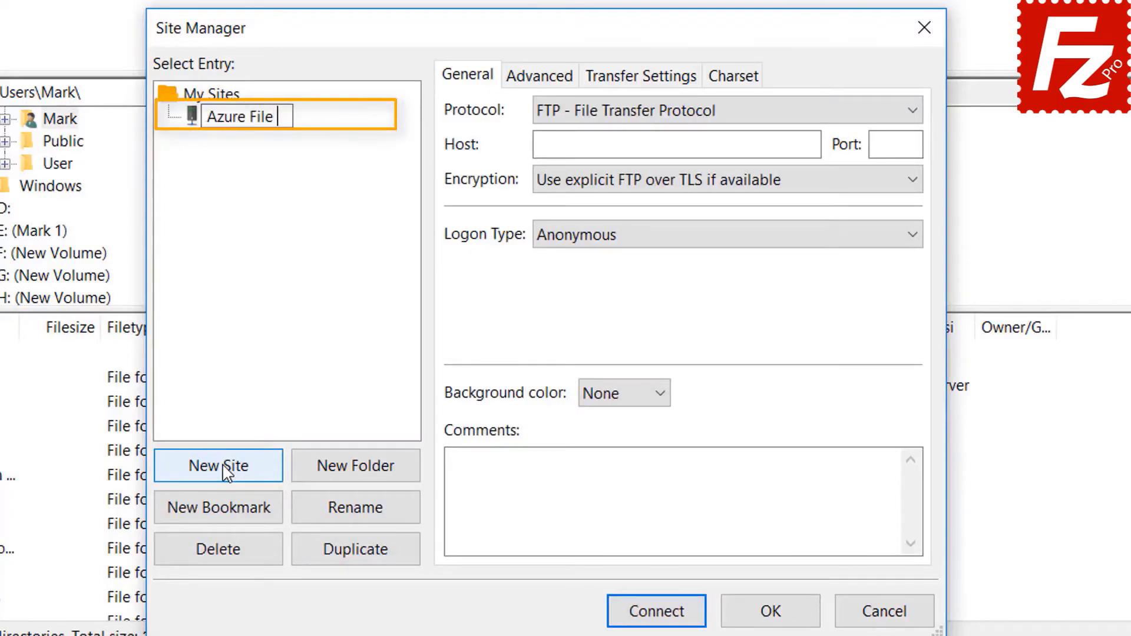
text(Connection)
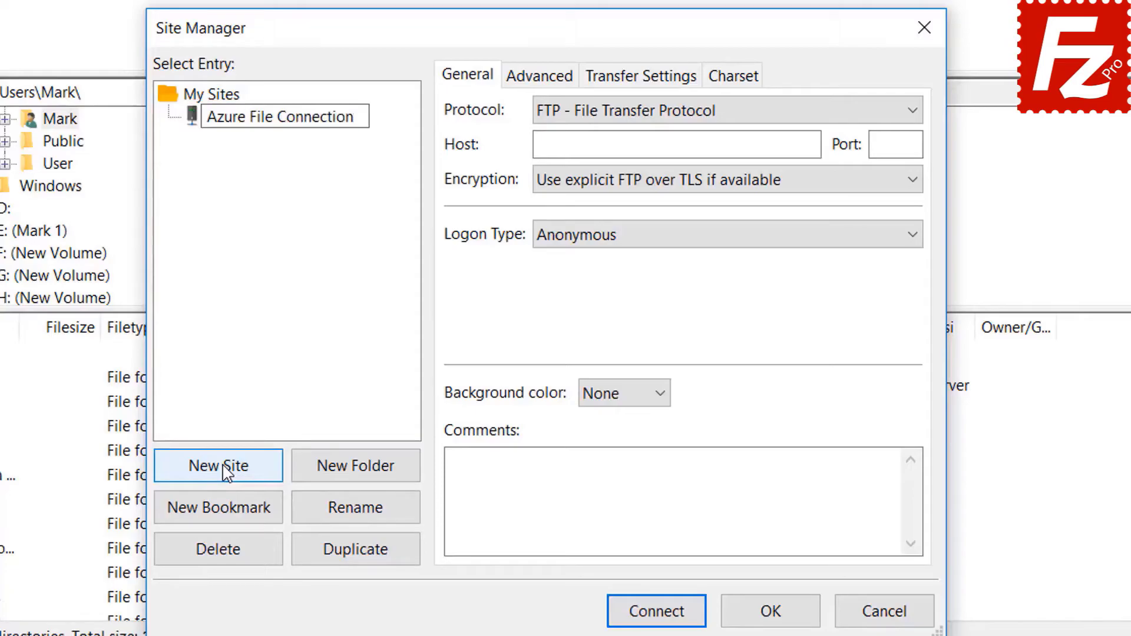
key(Return)
Step: Set protocol to Microsoft Azure File Storage Service, enter storage account and access key, and connect
click(722, 113)
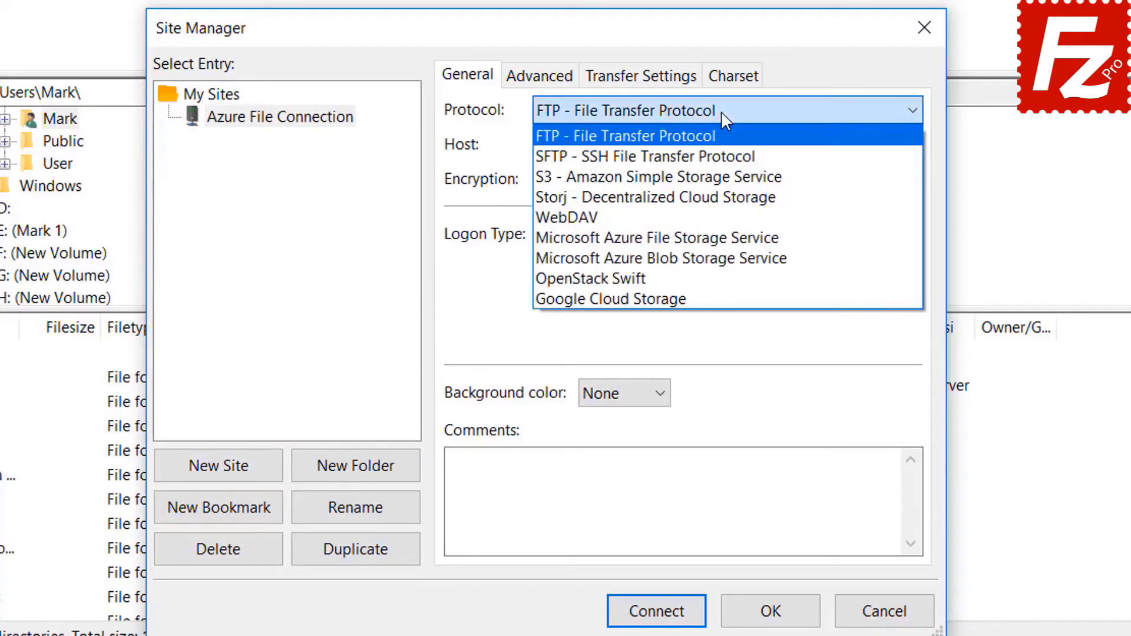
click(722, 238)
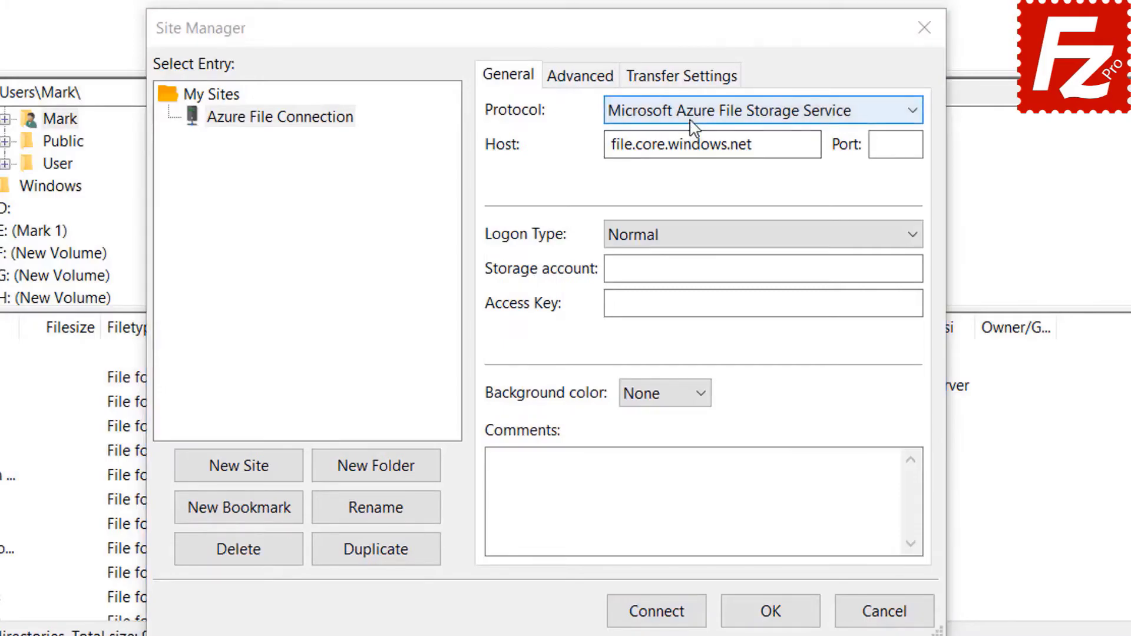
click(693, 118)
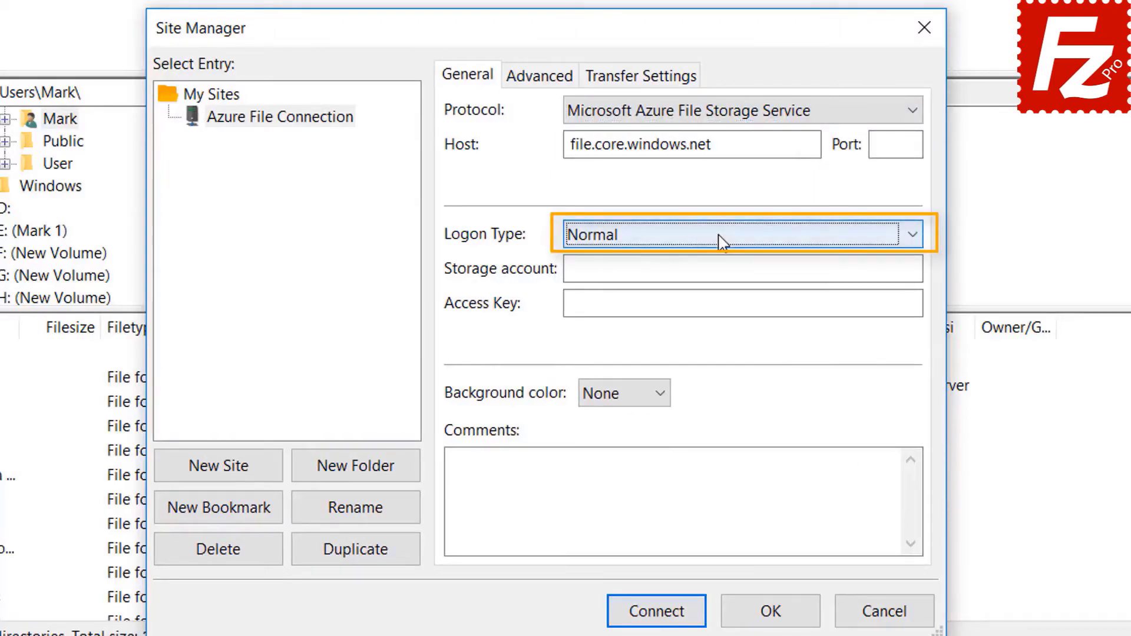
click(705, 269)
click(621, 305)
key(ctrl+v)
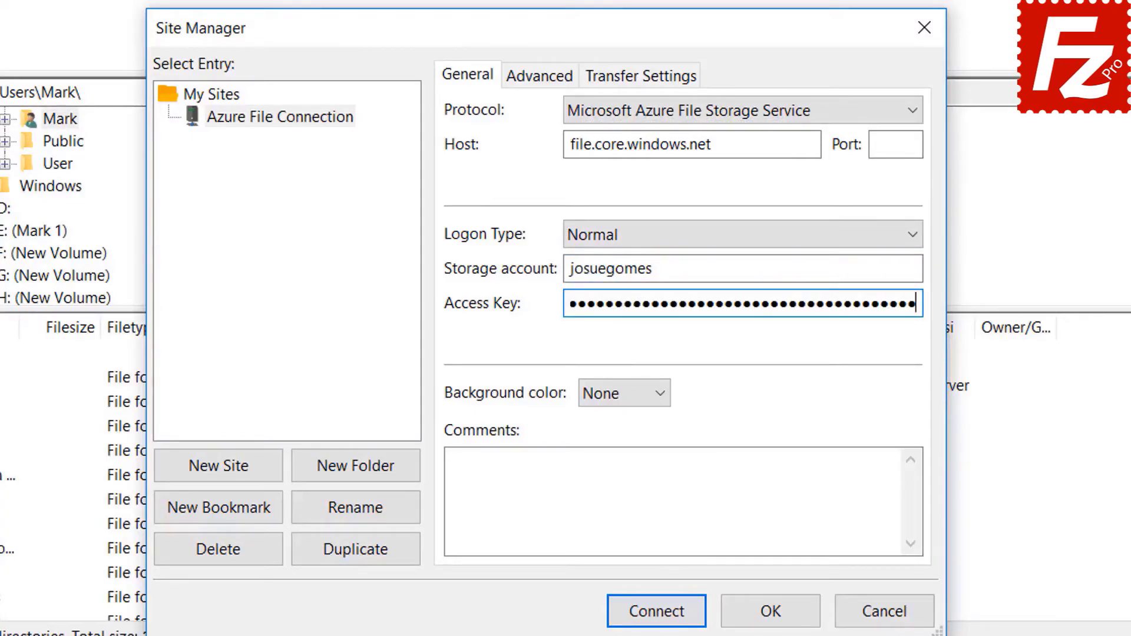
click(658, 612)
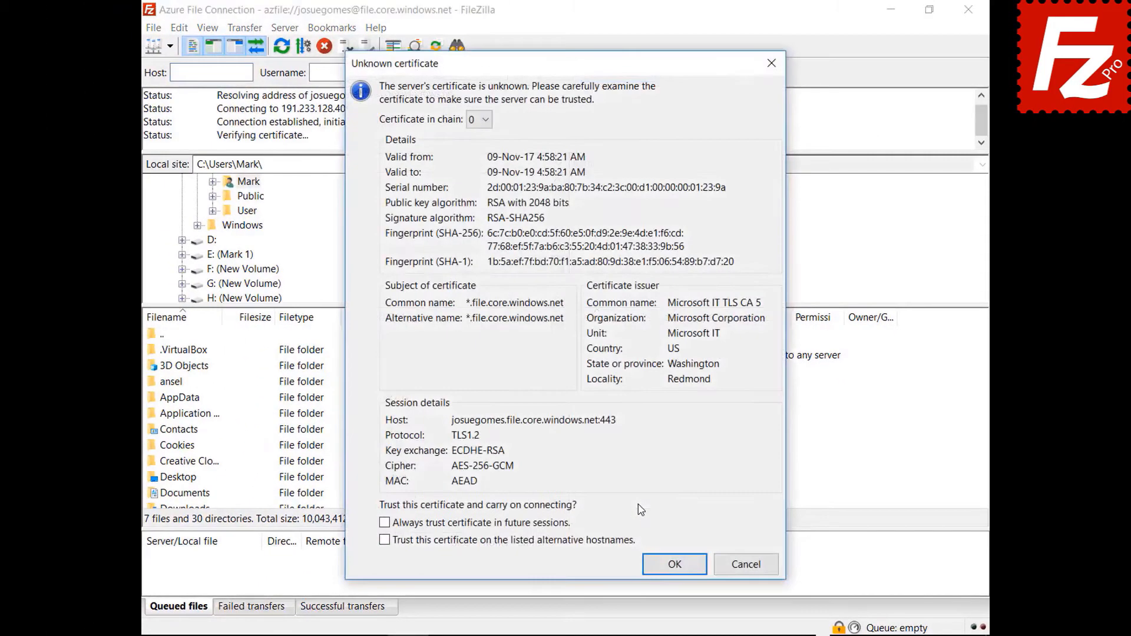
Step: Always trust the Azure server's certificate in future sessions and accept it
click(552, 526)
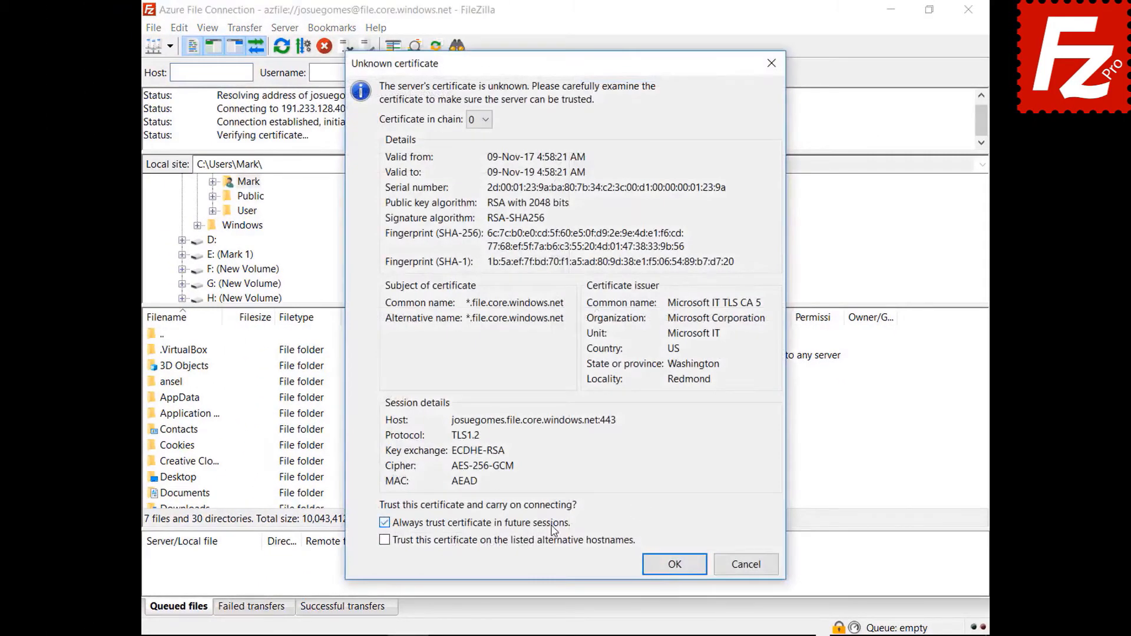
click(664, 567)
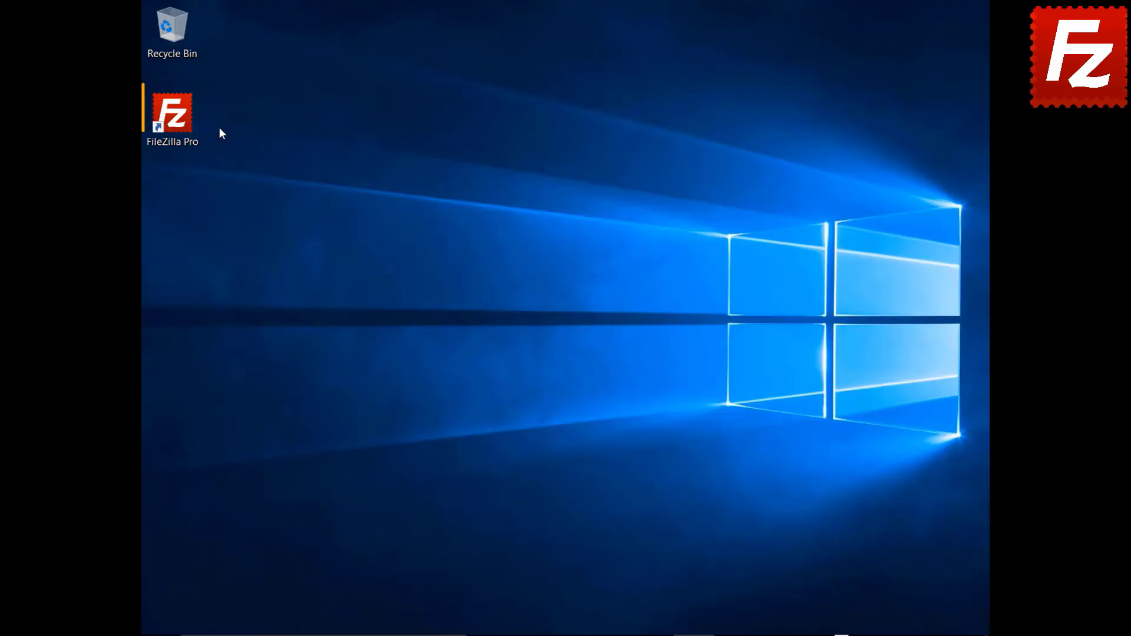
Step: Launch FileZilla Pro and add a new Site Manager entry named 'Google Drive'
double_click(188, 125)
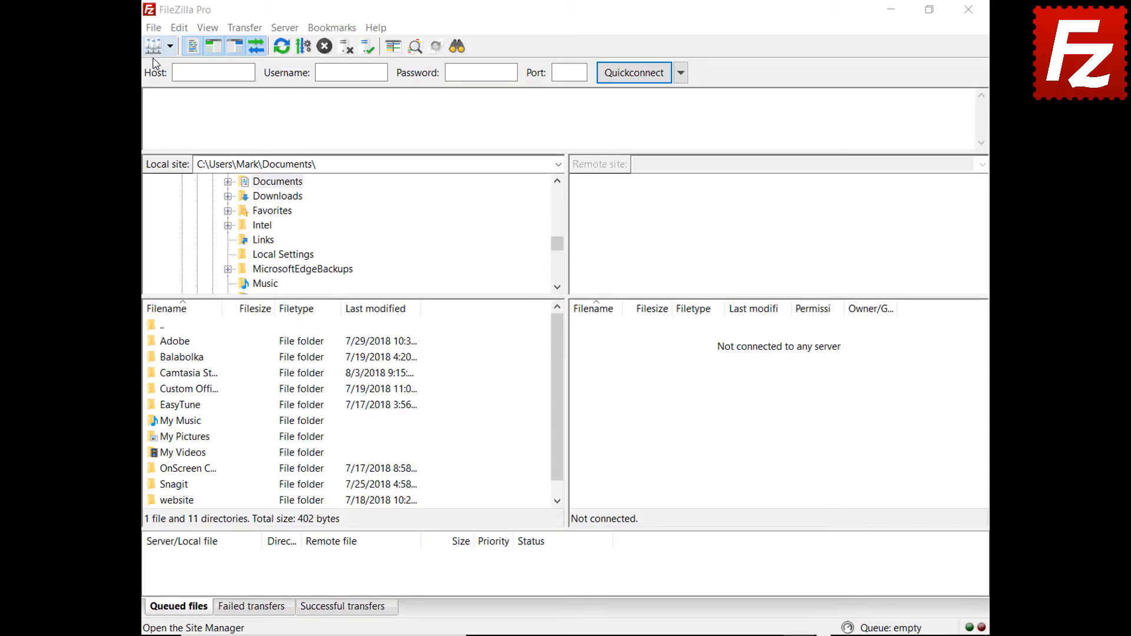
click(153, 27)
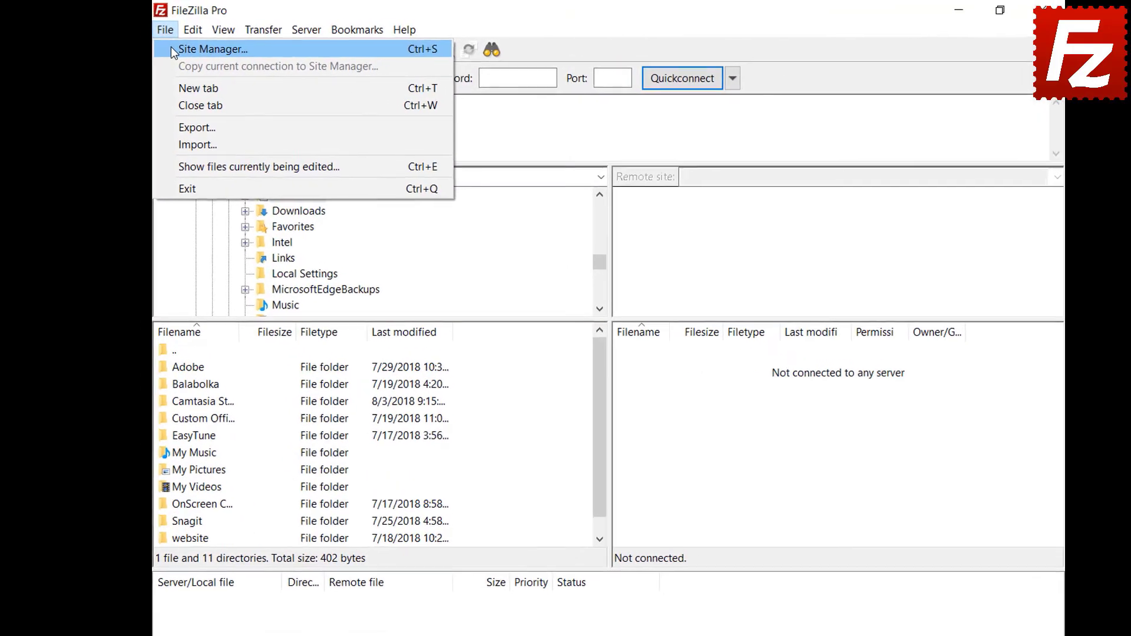
click(171, 49)
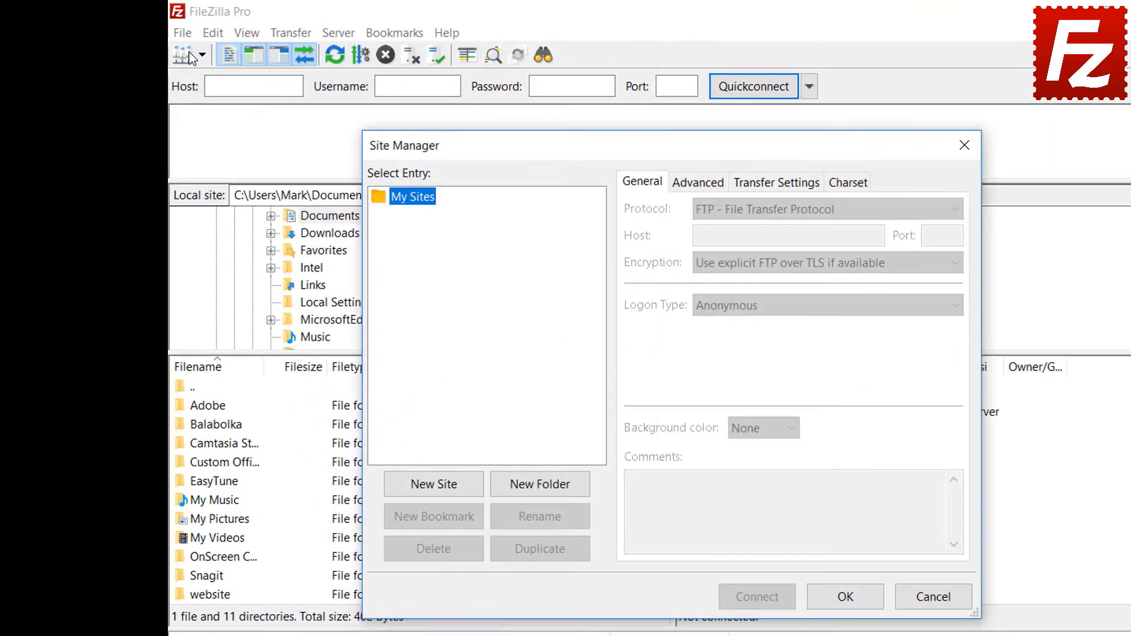
click(434, 486)
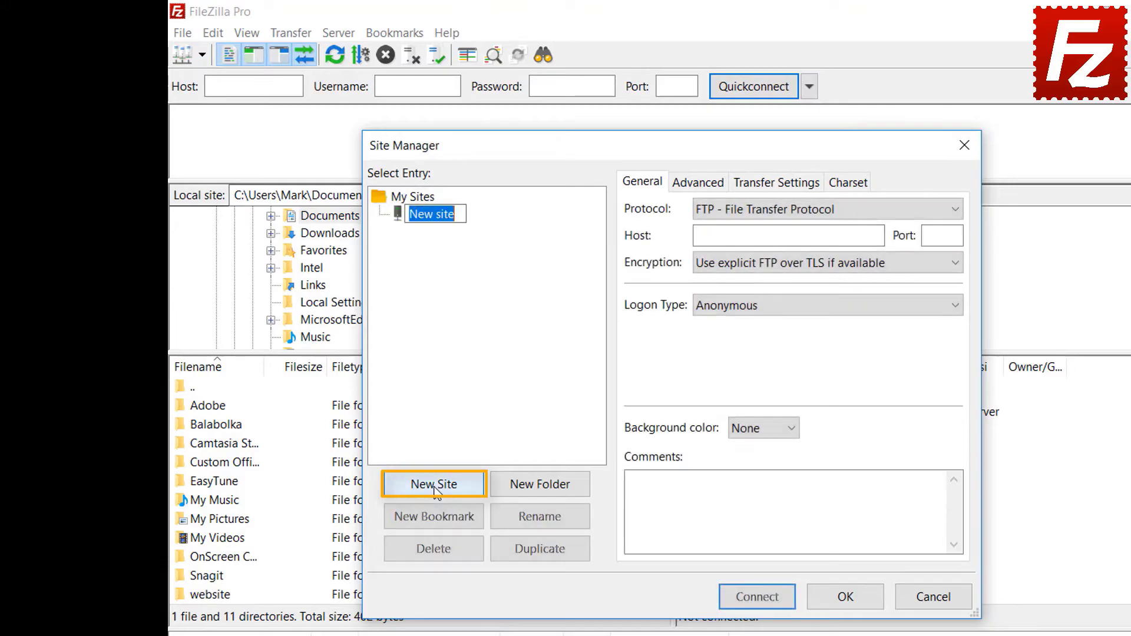
text(Google Drive)
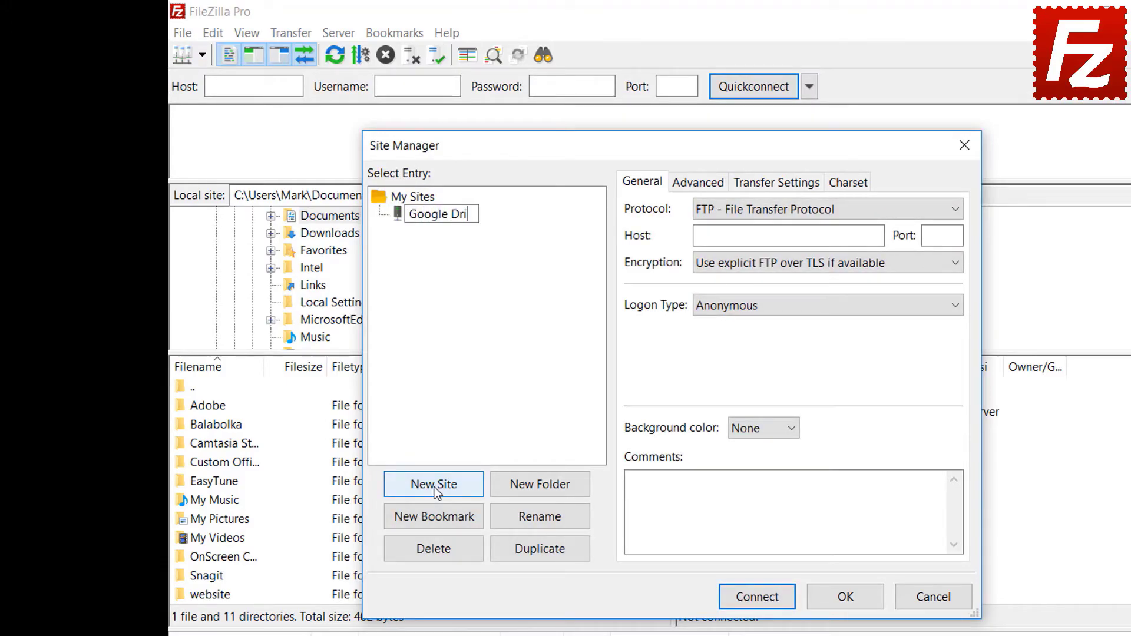
Step: Set protocol to Google Drive, enter the account e-mail as User, connect, and pick the account
click(779, 217)
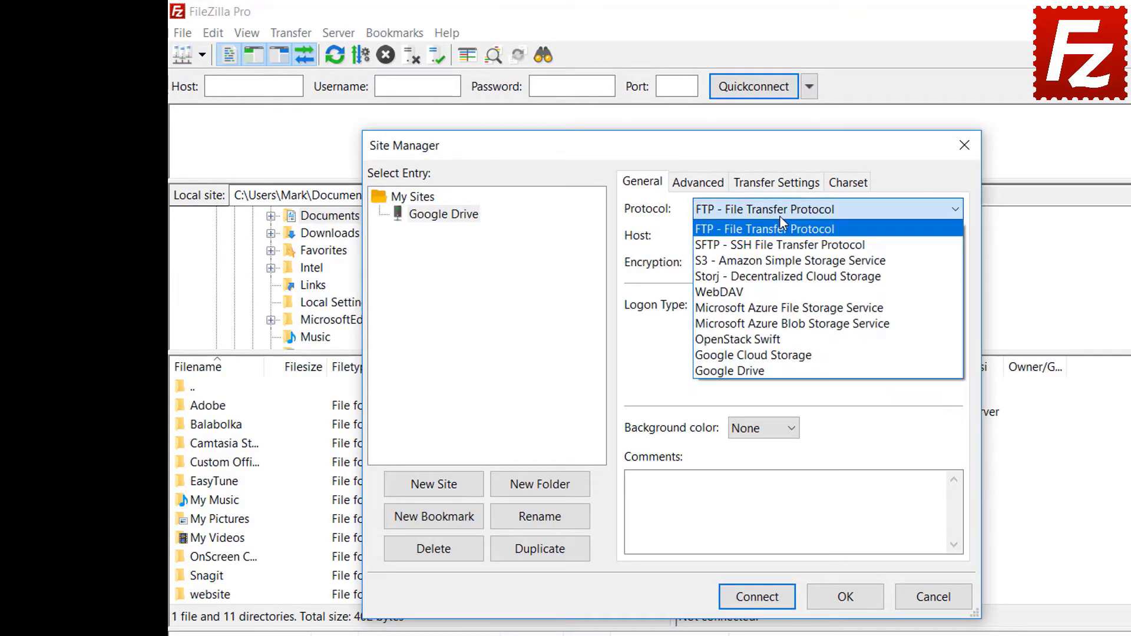
click(778, 370)
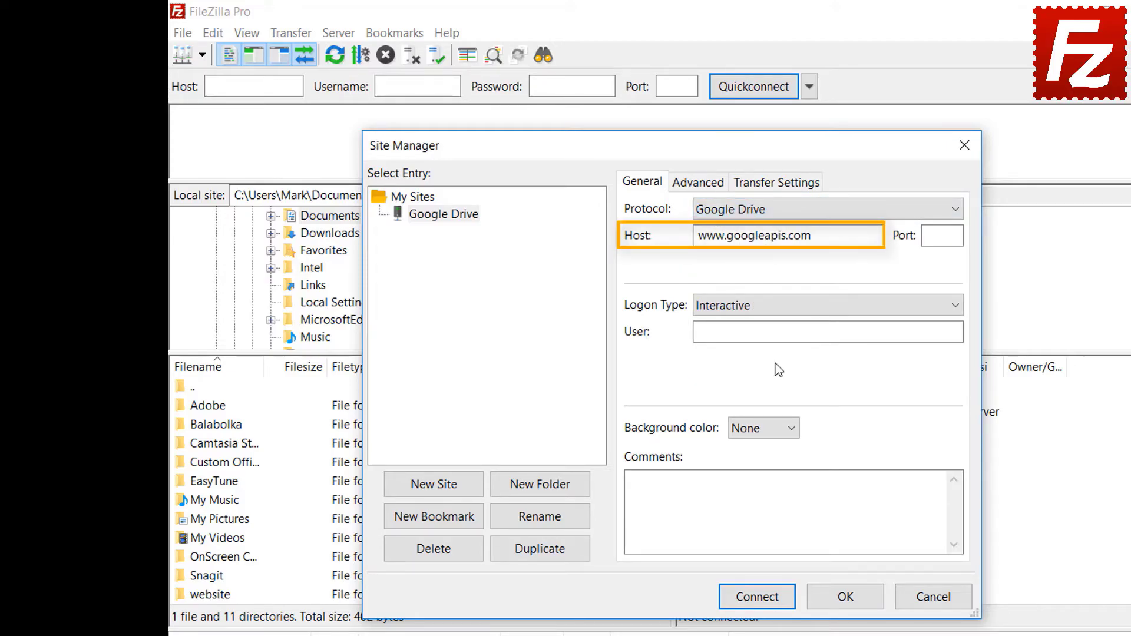
click(851, 331)
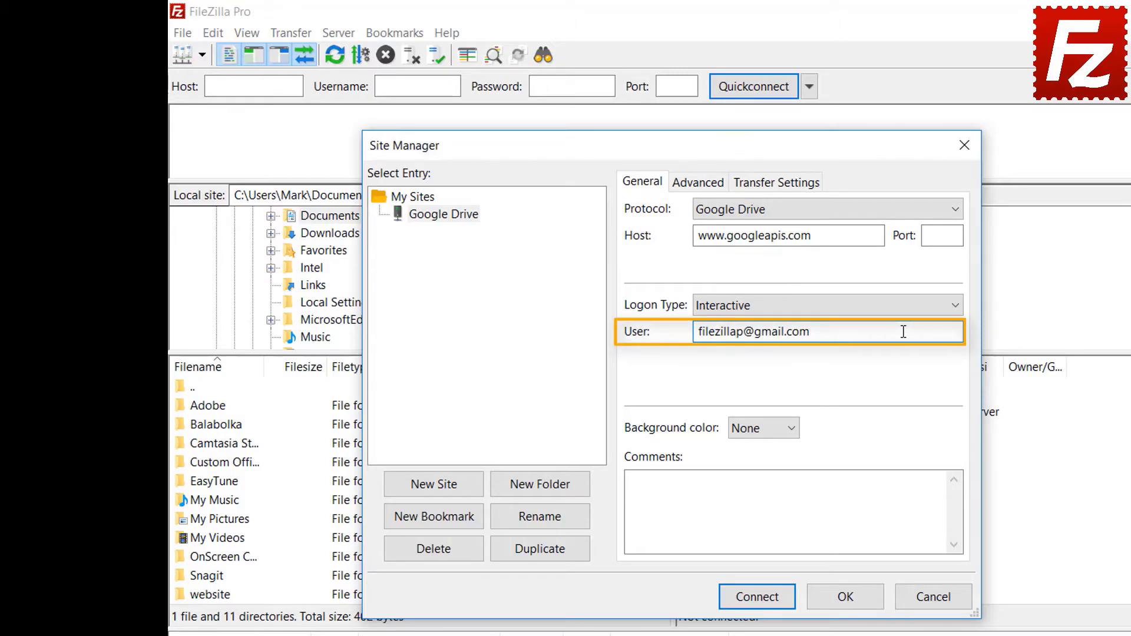
click(763, 599)
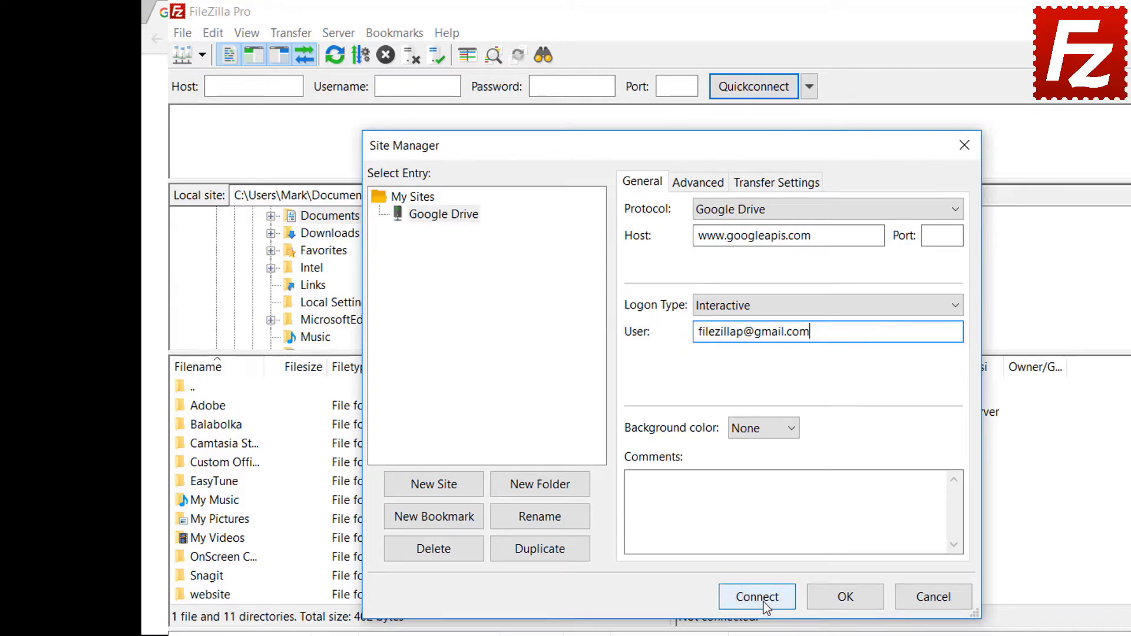
click(500, 328)
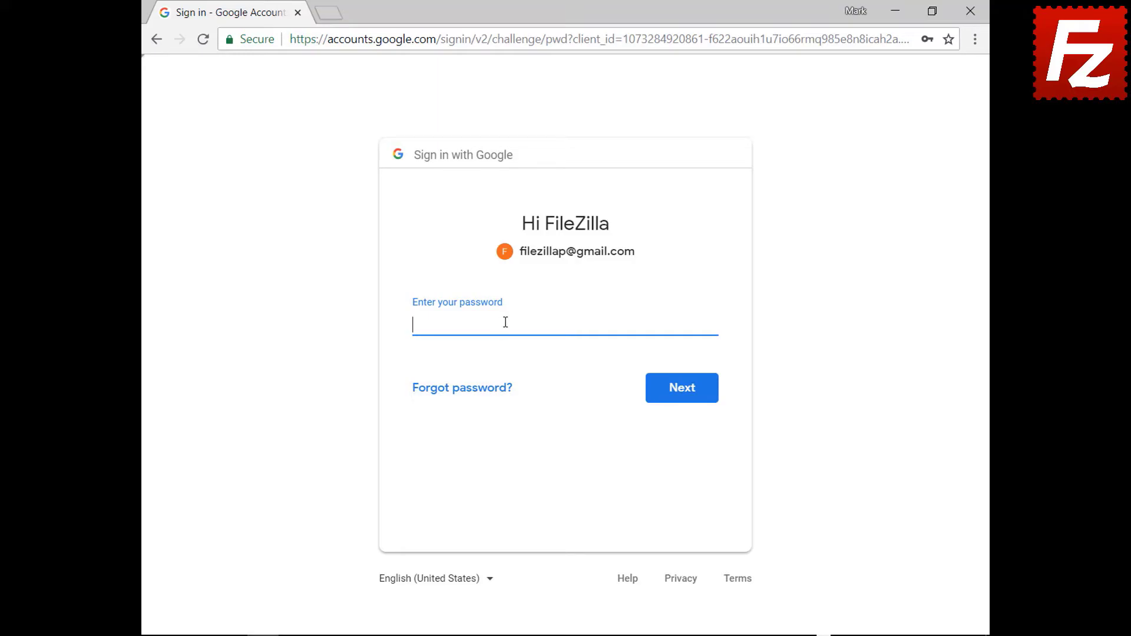
Step: Enter the account password, allow FileZilla Pro access to Google Drive, and close the browser
key(ctrl+v)
click(683, 398)
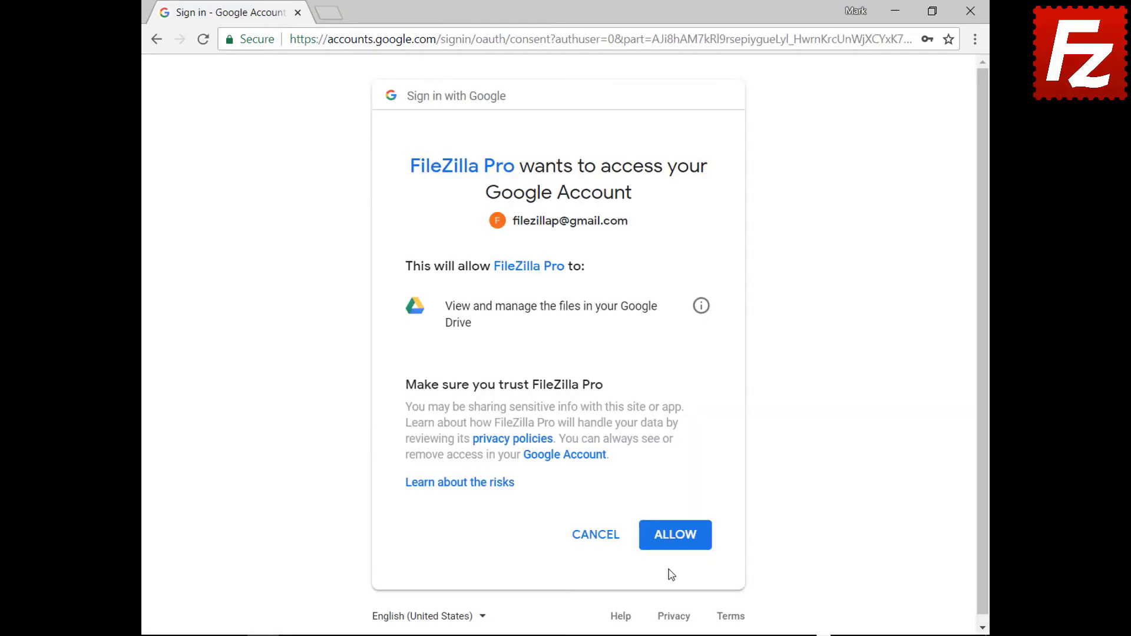
click(676, 536)
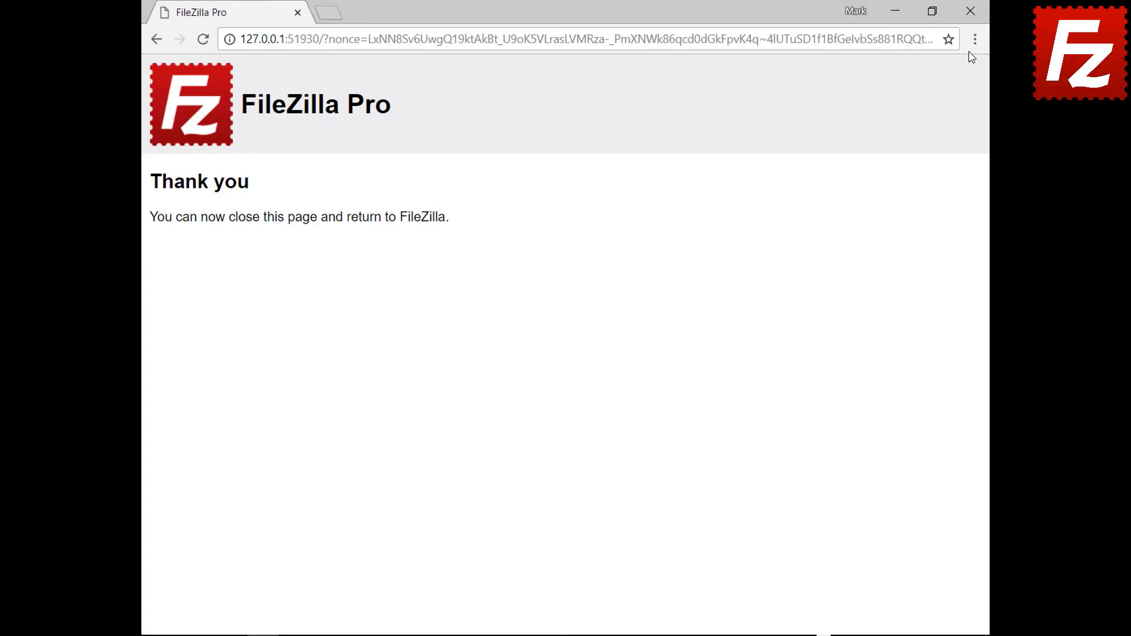
click(969, 11)
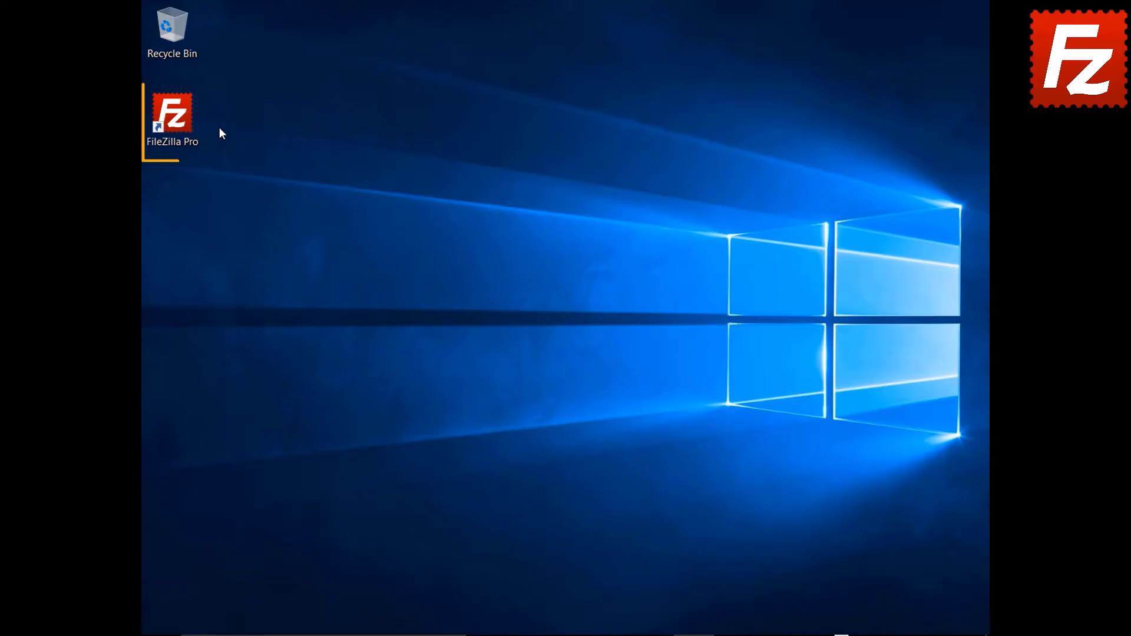
Step: Relaunch FileZilla Pro and connect to the saved Google Drive site
double_click(179, 121)
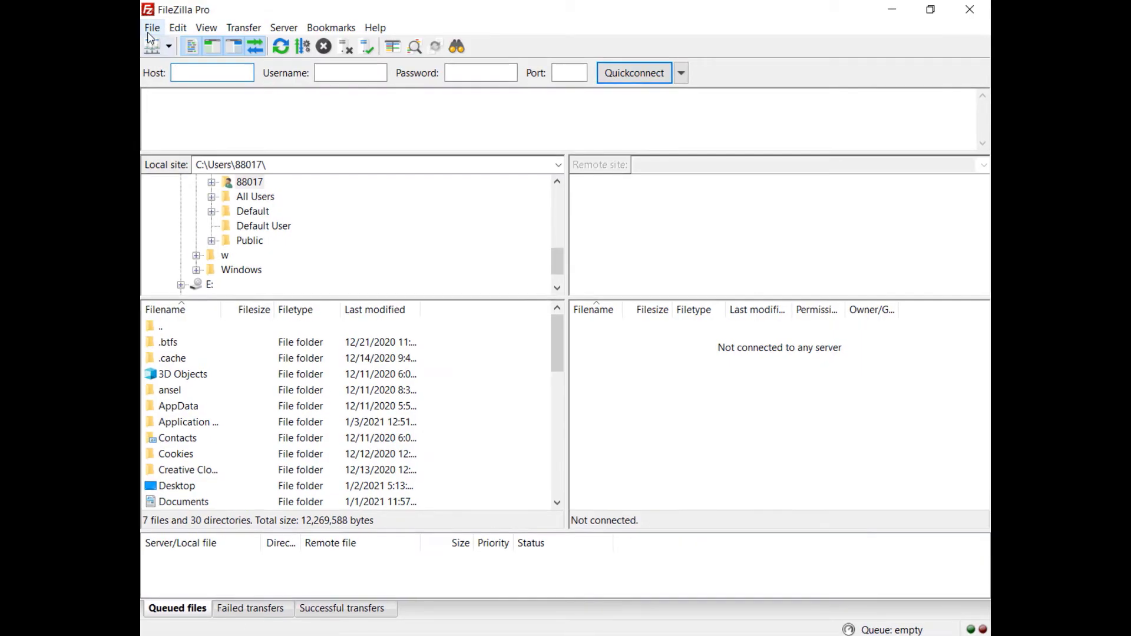
click(154, 27)
click(80, 51)
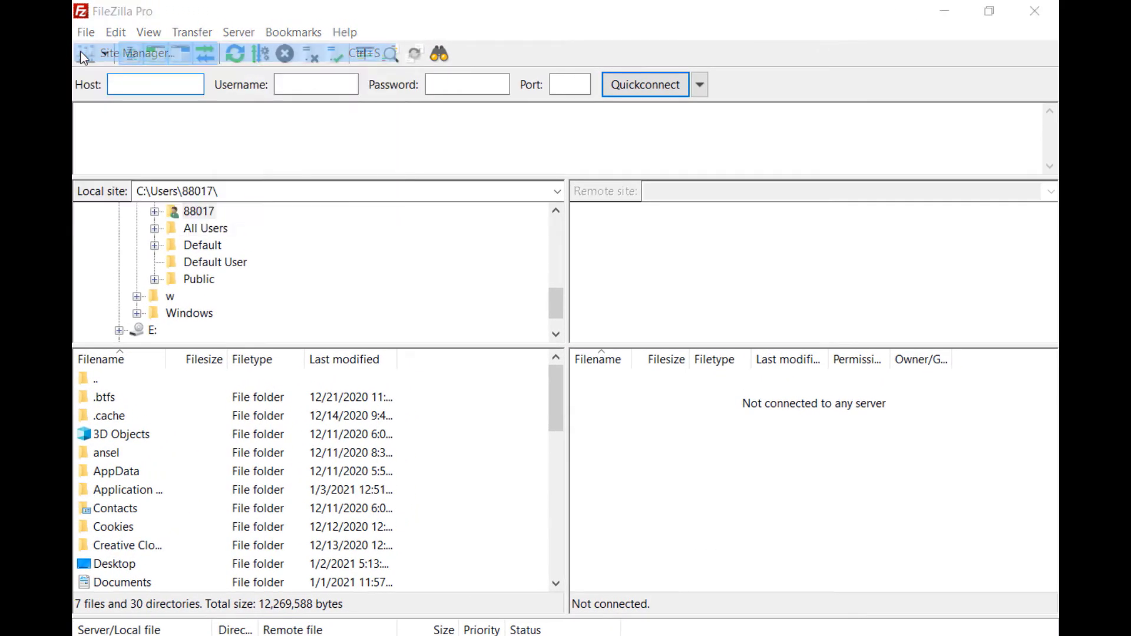
click(776, 580)
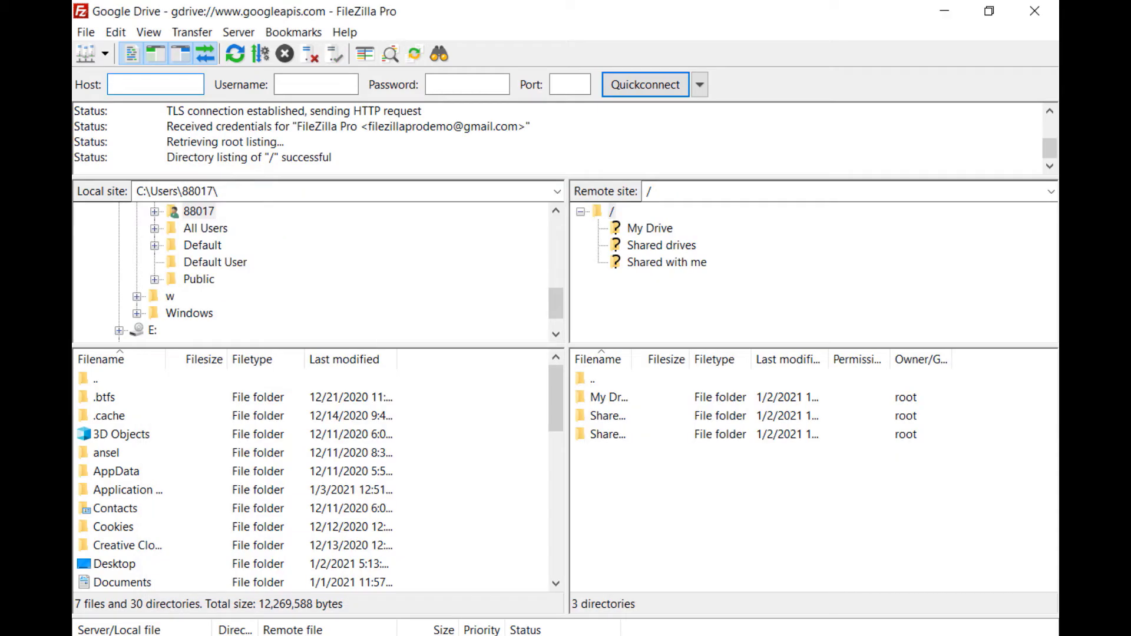
Step: Open the Share dialog for Audio.ogg in My Drive > Construction Project
click(649, 229)
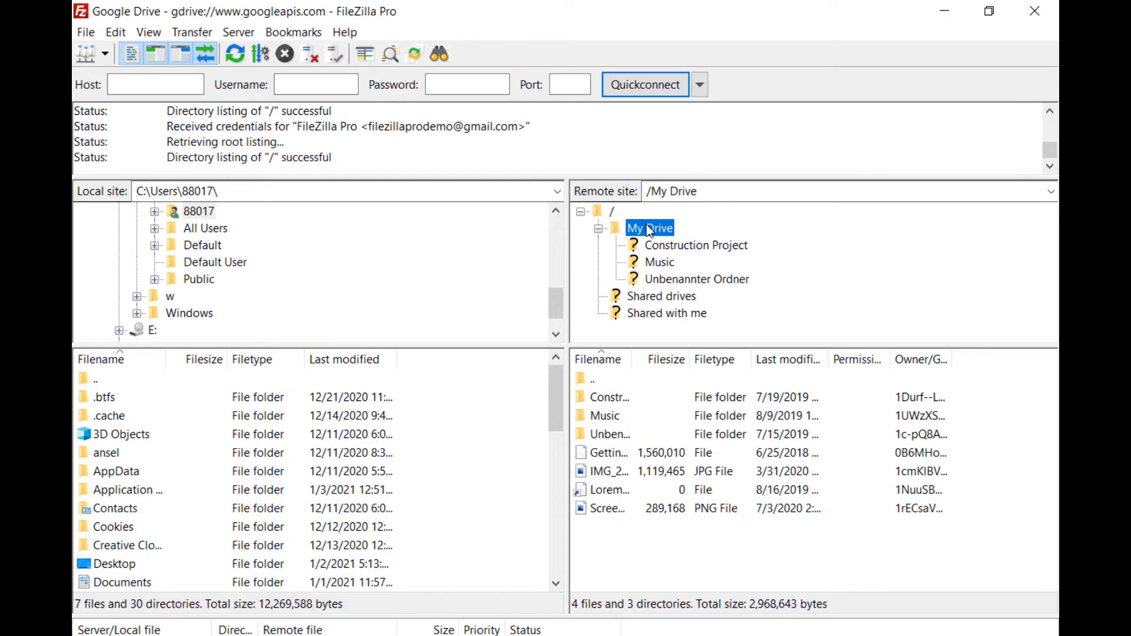
click(660, 246)
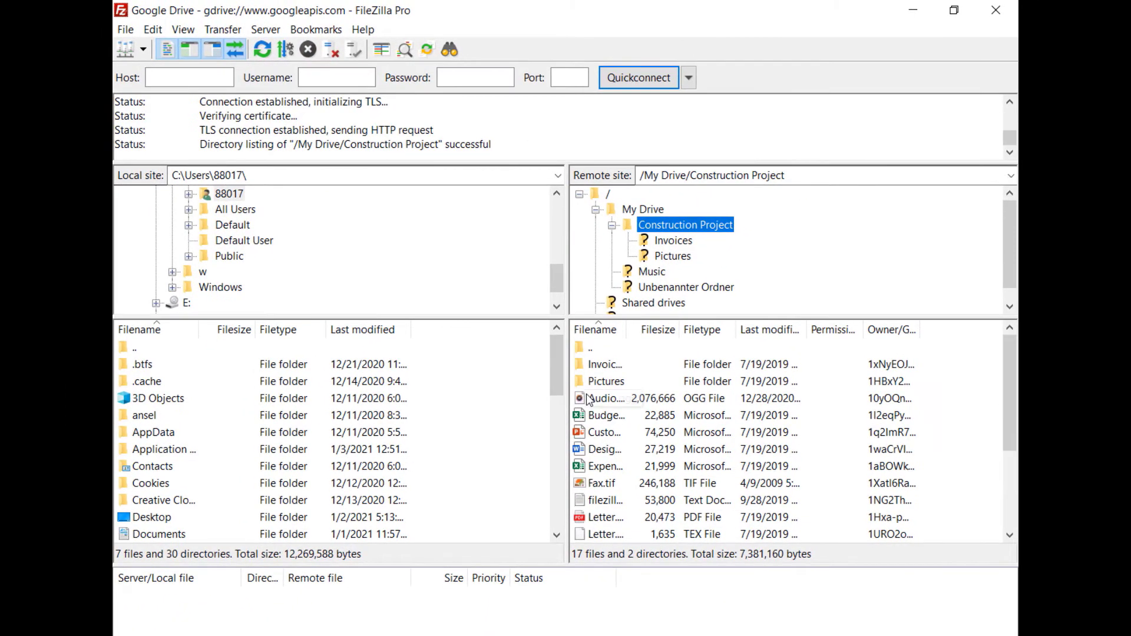
click(589, 435)
right_click(590, 435)
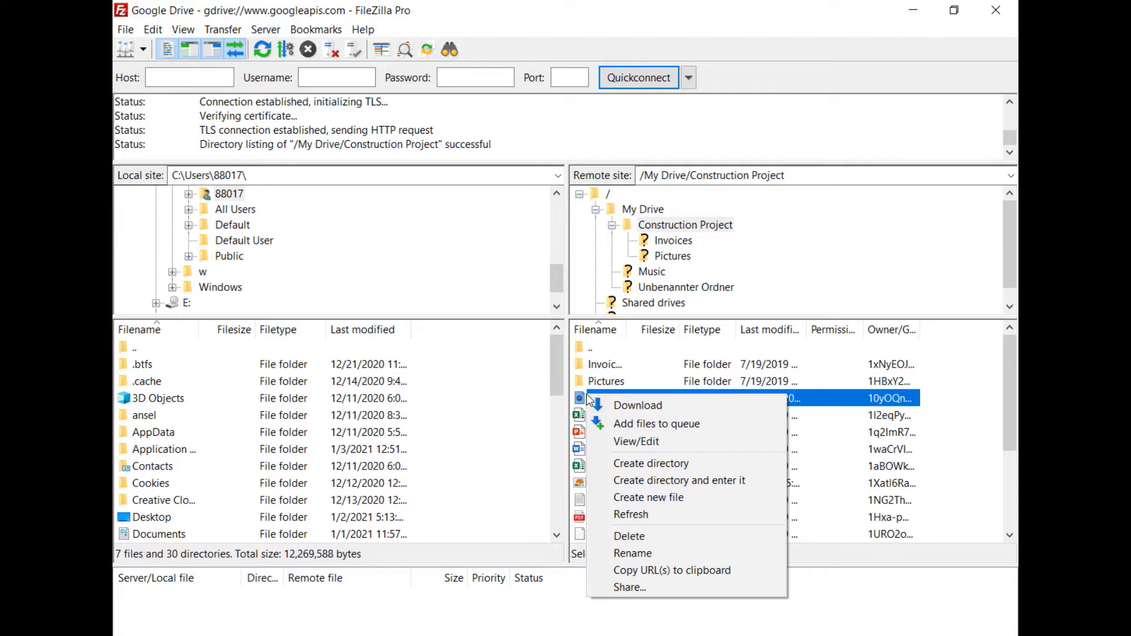
click(615, 587)
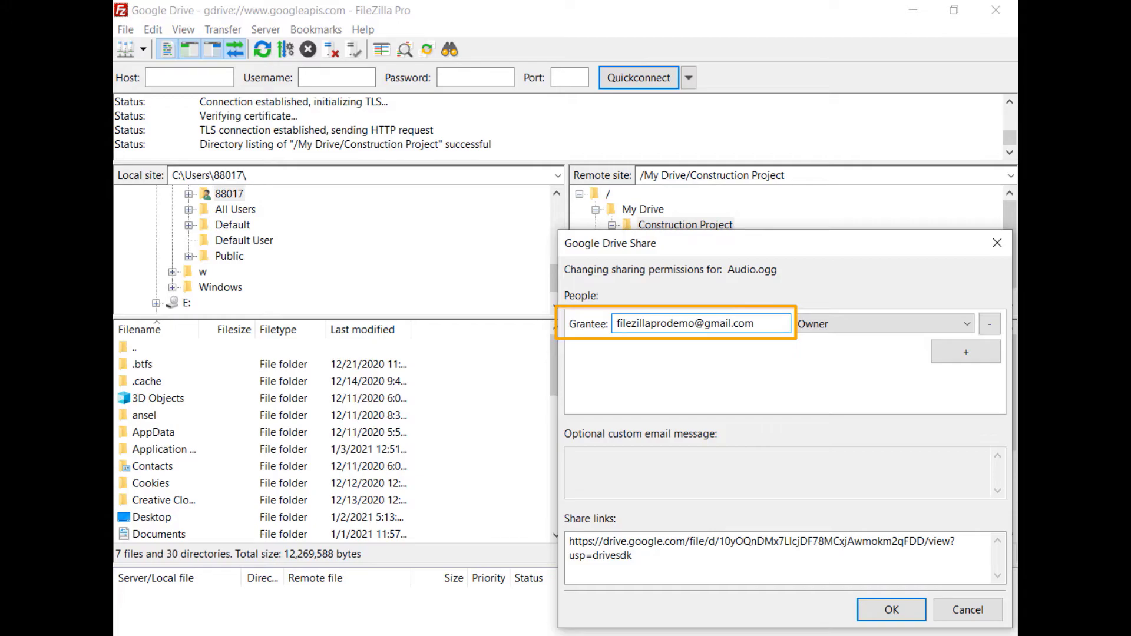
Step: Add a second grantee, a Google Groups address, with Can Comment permission
click(966, 352)
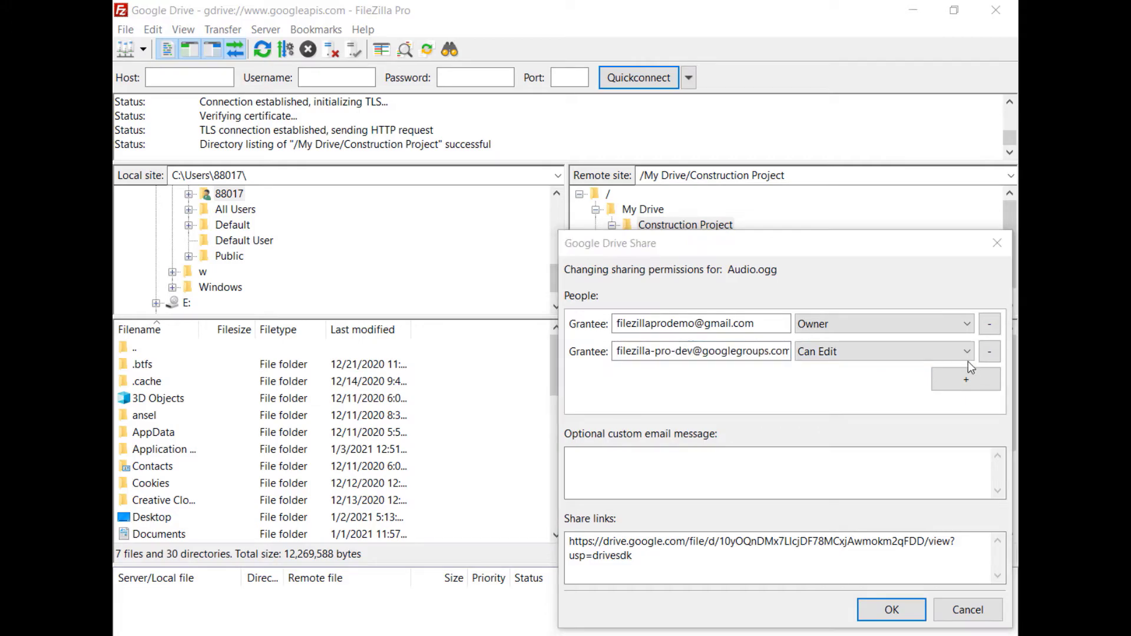
click(967, 353)
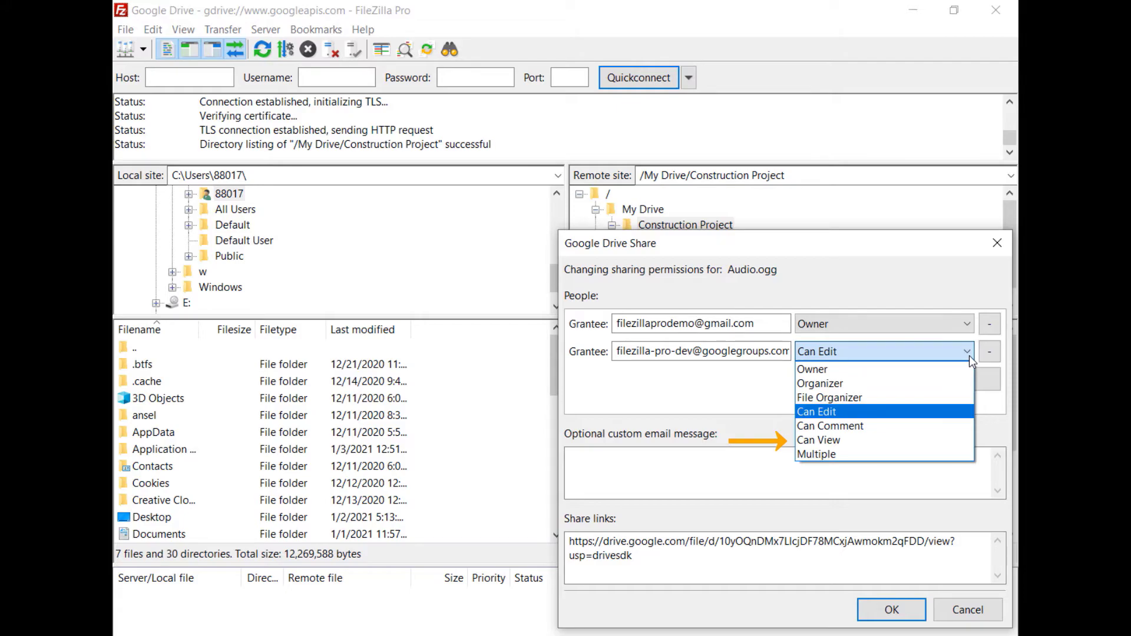
click(962, 425)
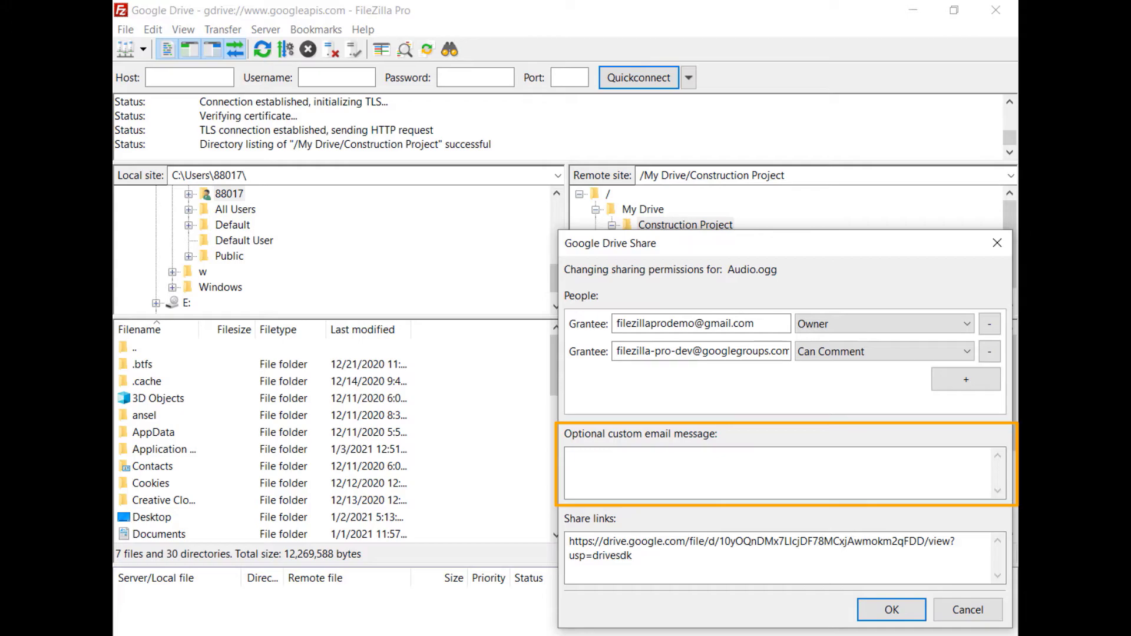
Step: Add the custom email message 'Shared with FileZilla Pro' and apply the share
click(572, 456)
text(Shared with File)
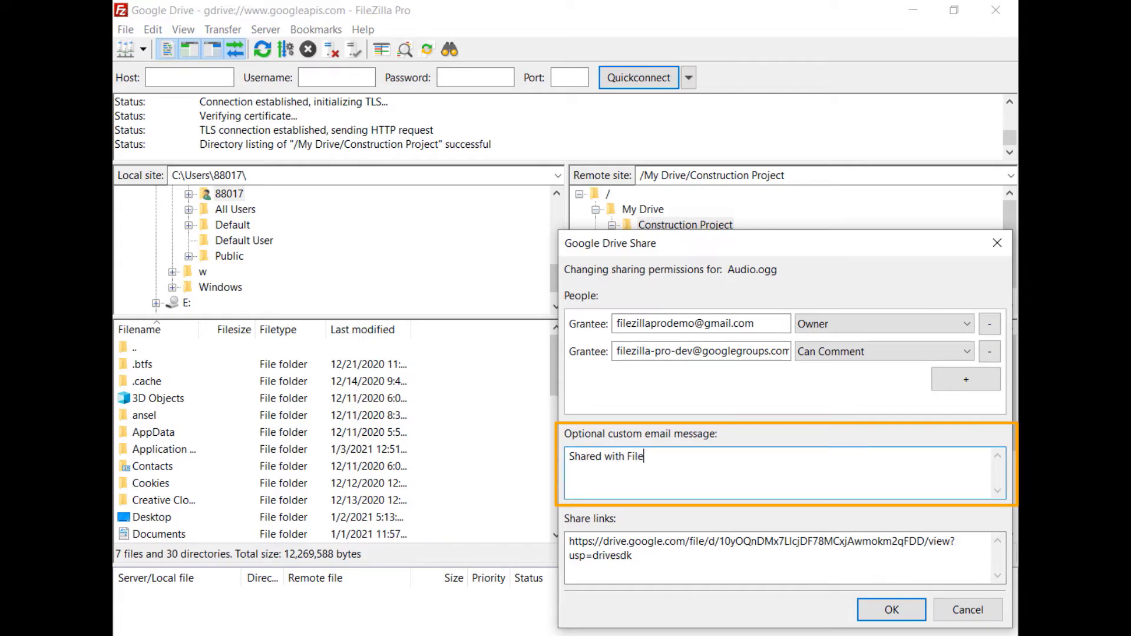
text(Zilla Pro)
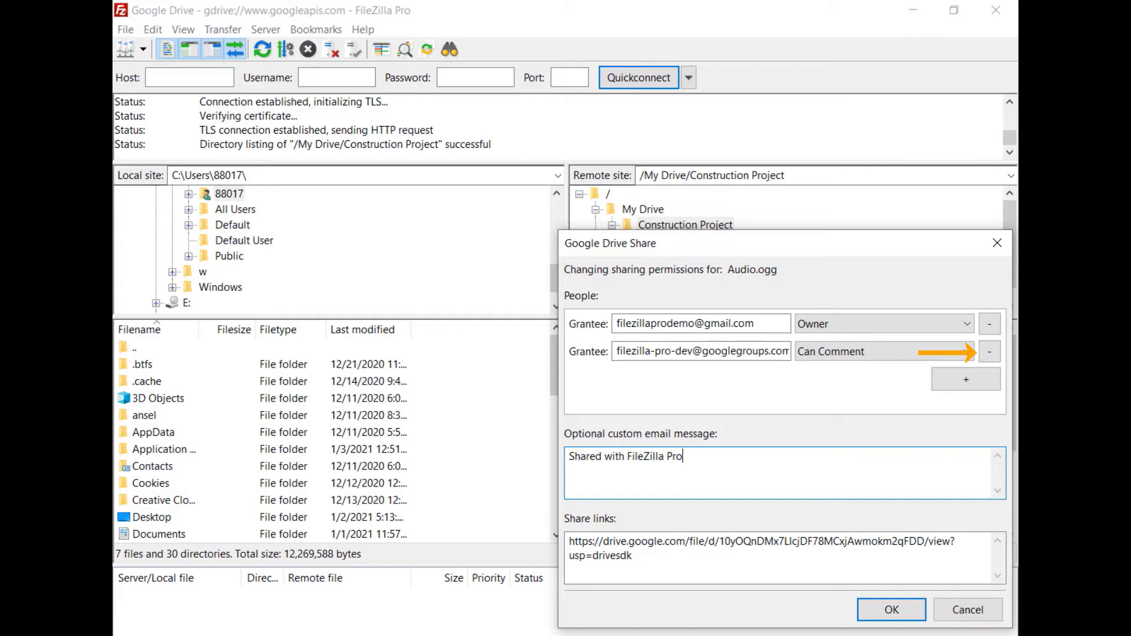
click(891, 610)
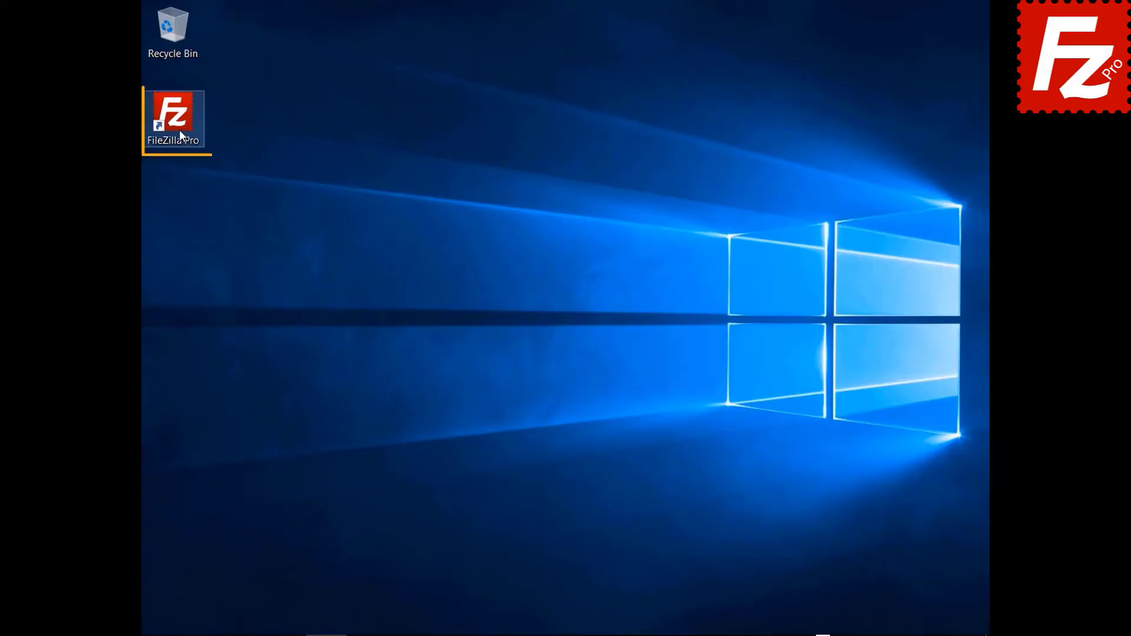
double_click(179, 130)
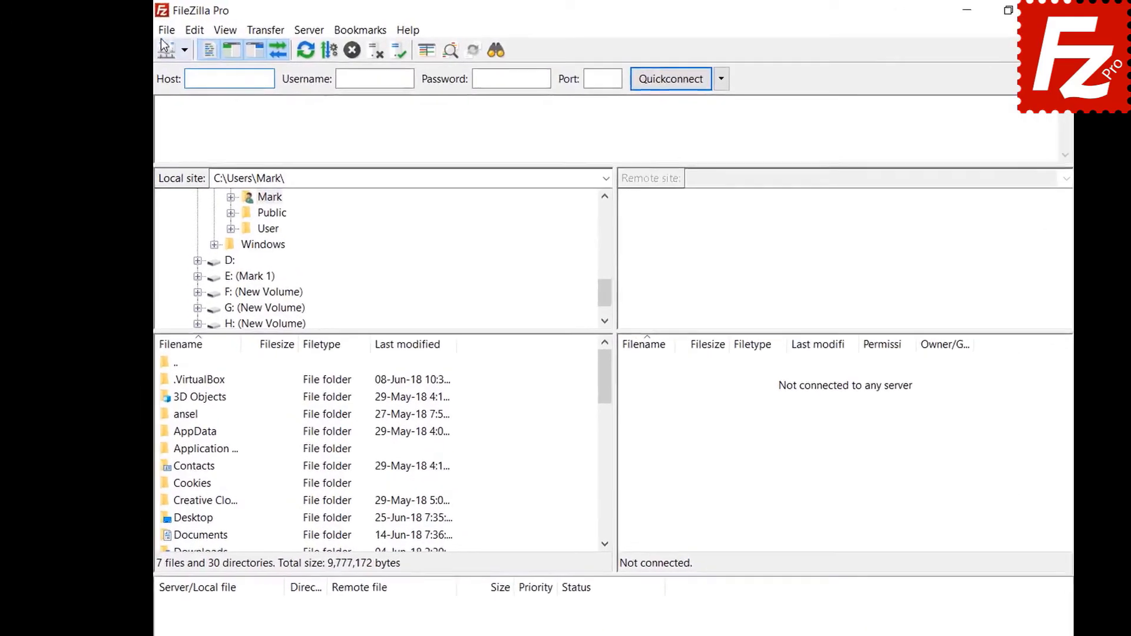
Step: Add a new Site Manager entry named 'Google Cloud Connection'
click(153, 28)
click(168, 47)
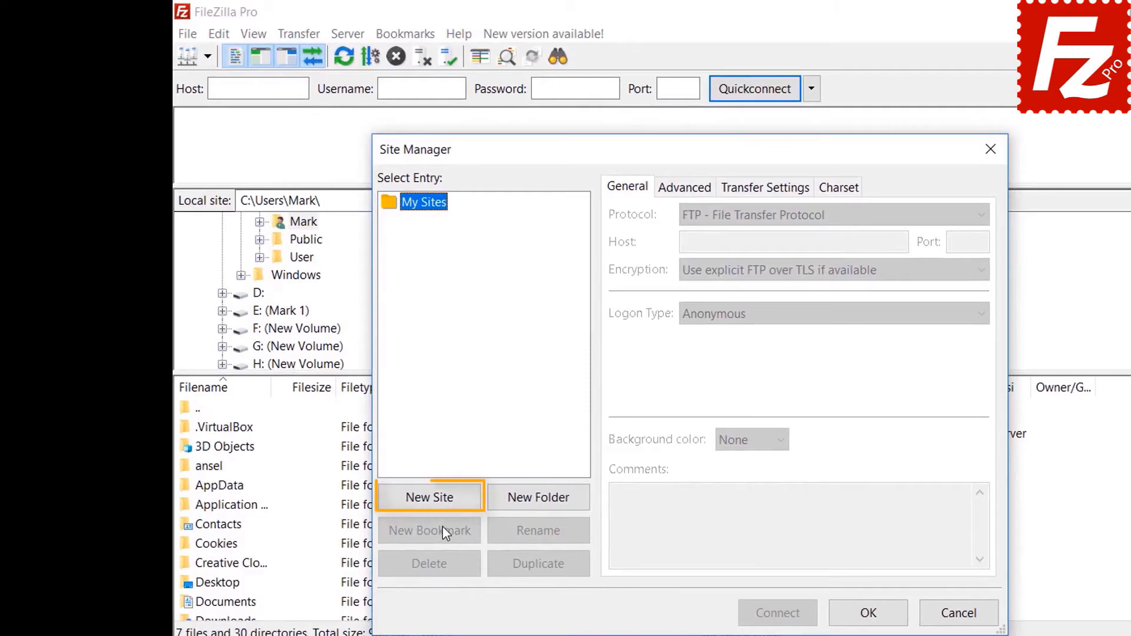
click(439, 500)
text(G)
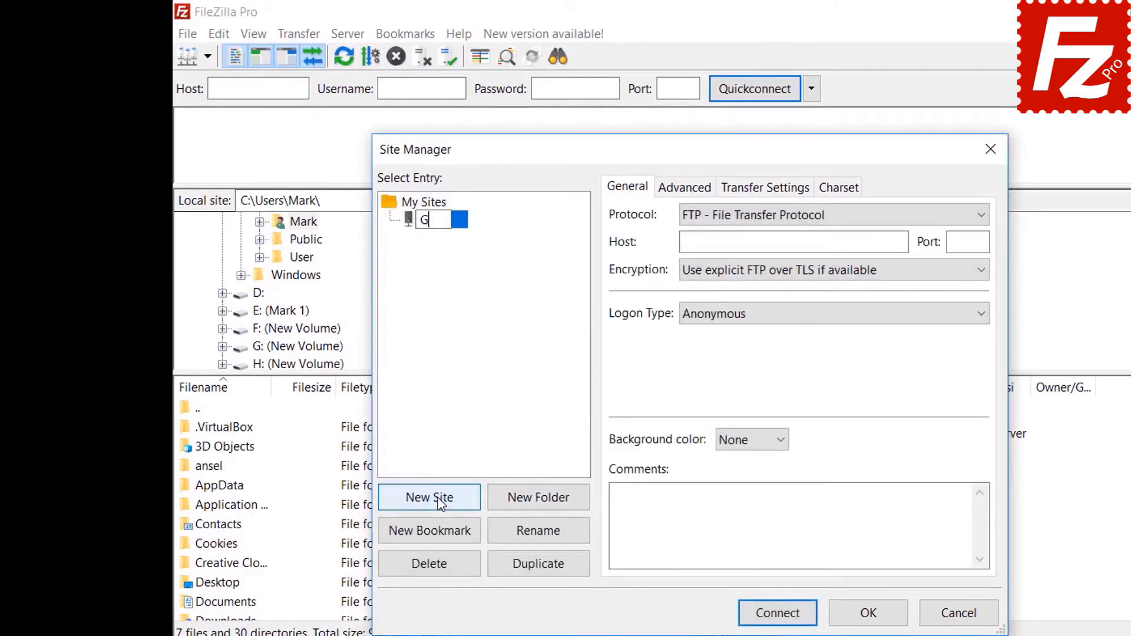
text(oogle Cloud C)
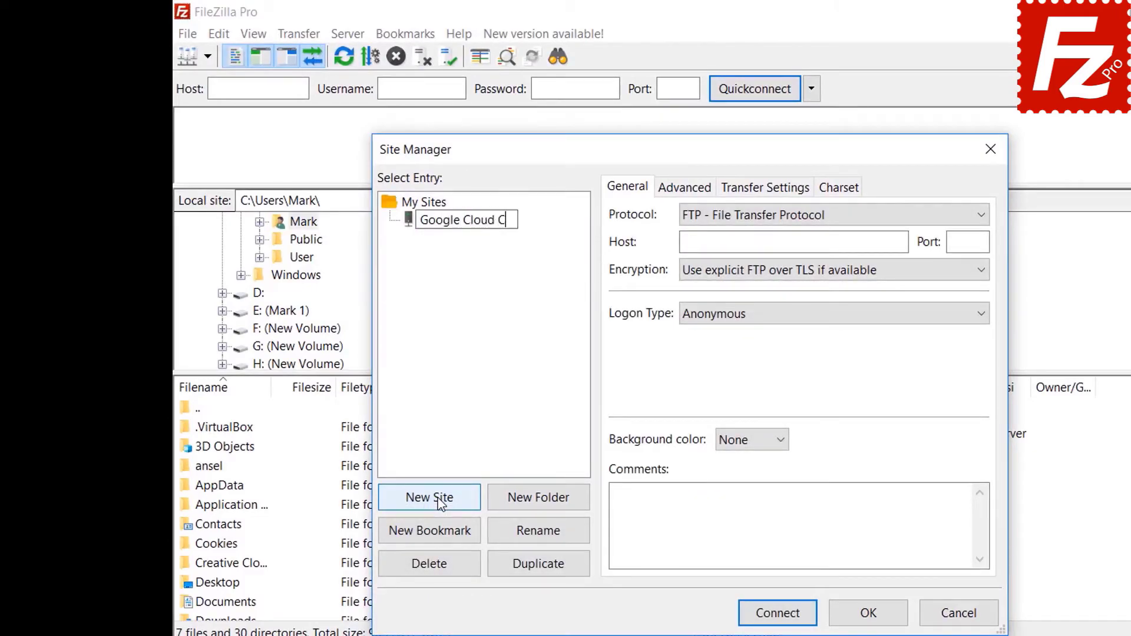
text(onnection)
key(Tab)
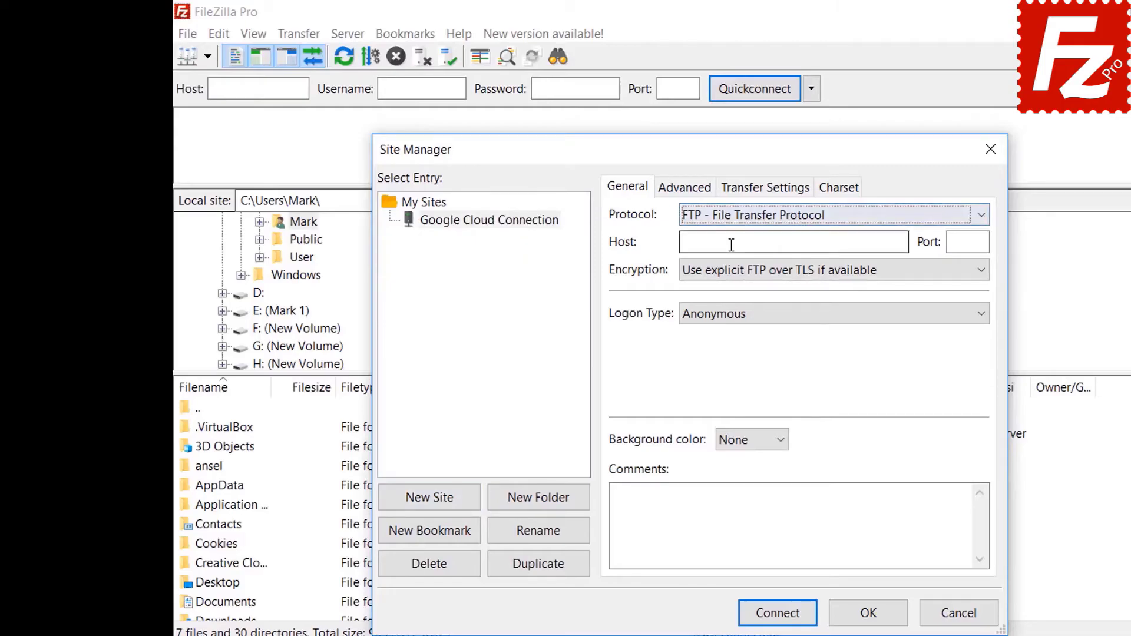
Step: Set protocol to Google Cloud Storage with project ID filezilla-pro and the account e-mail, then connect
click(731, 219)
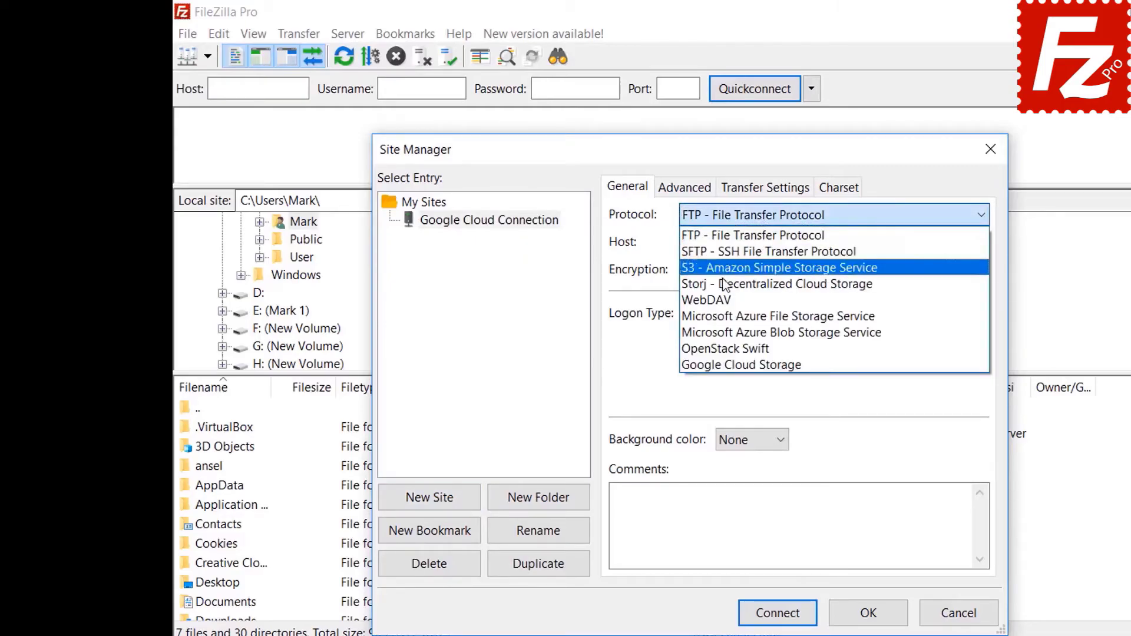
click(724, 366)
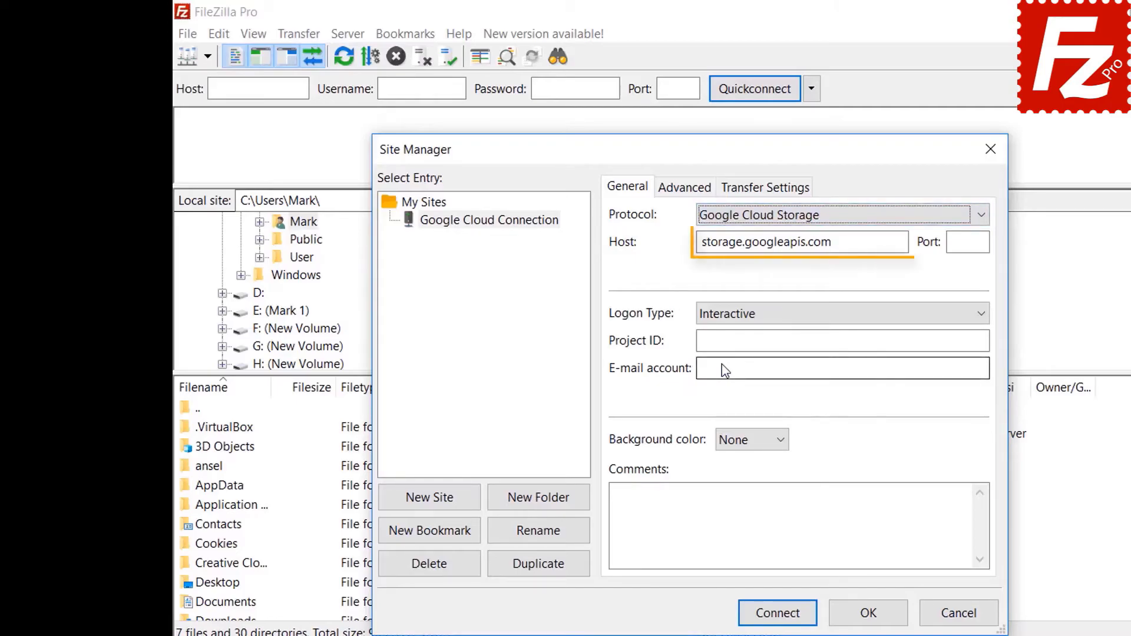
text(filezilla)
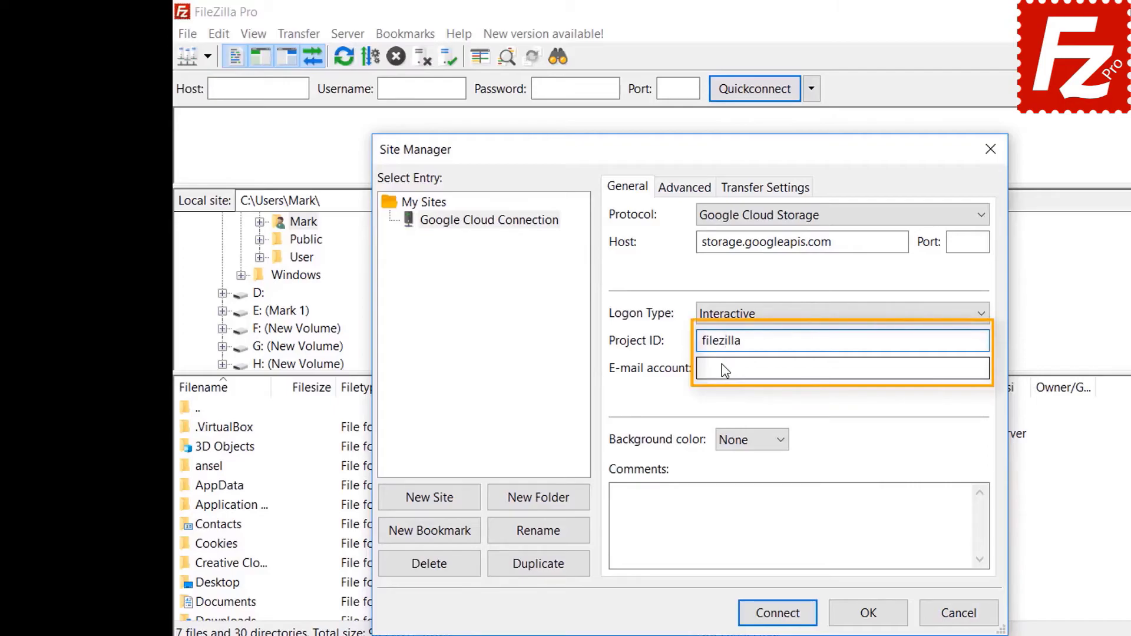
text(-pro)
click(724, 369)
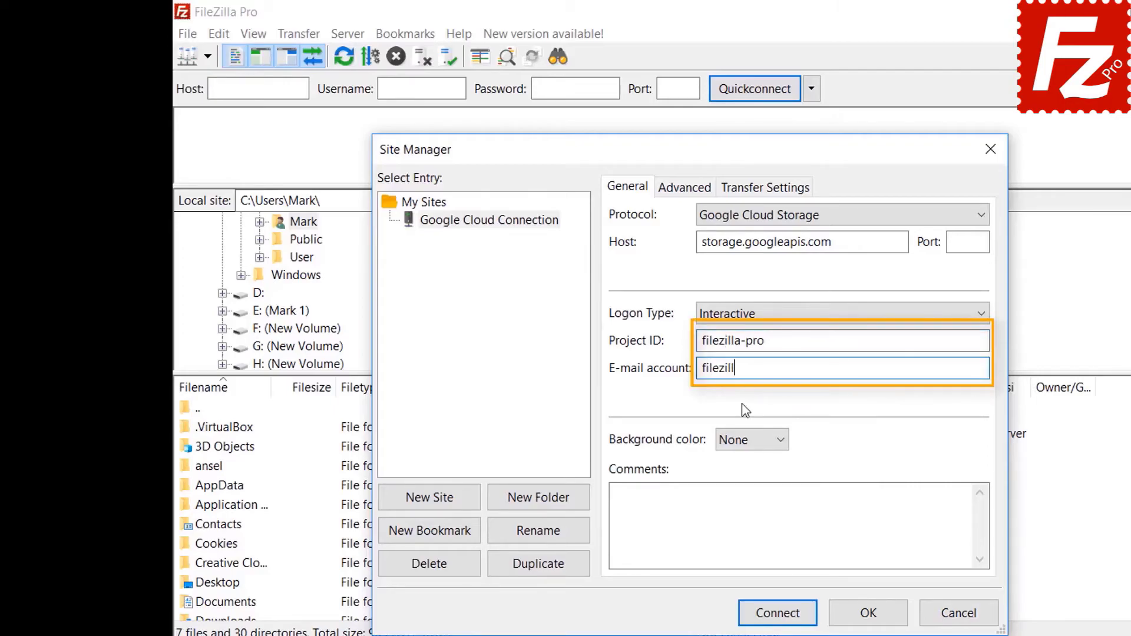
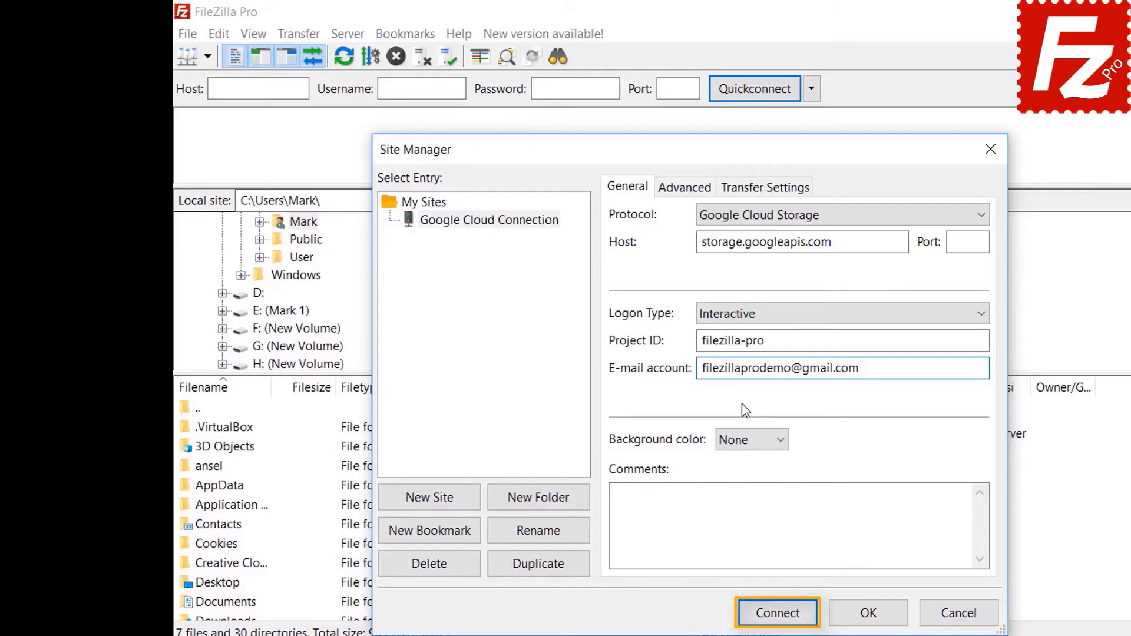
click(779, 613)
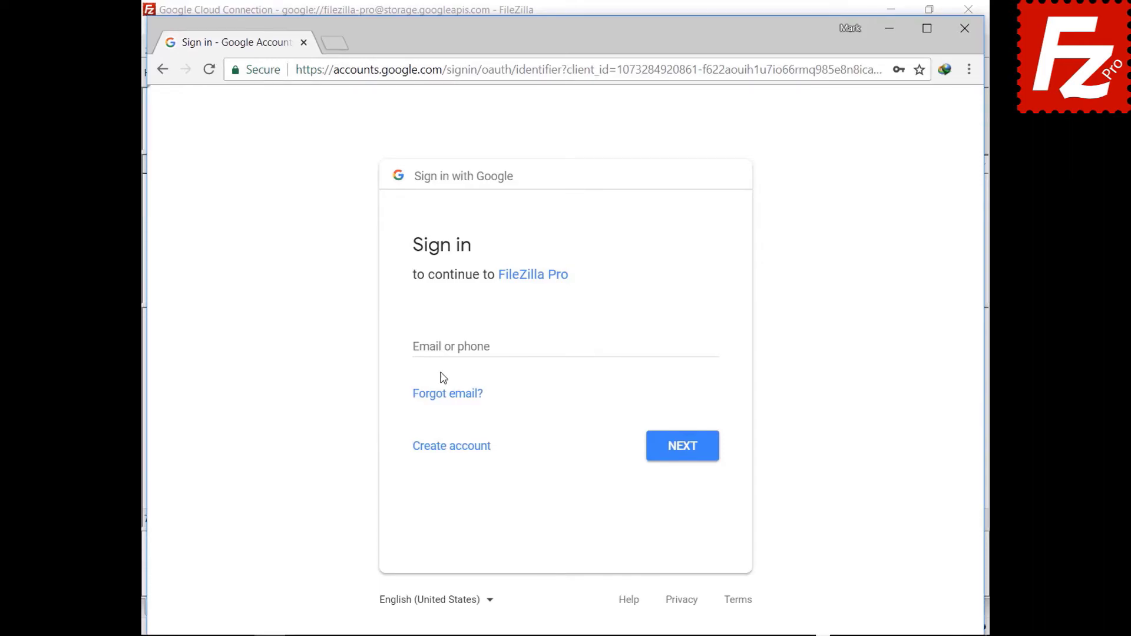
Step: Sign in with the Google account e-mail and password, then allow FileZilla Pro Cloud Storage access
click(446, 347)
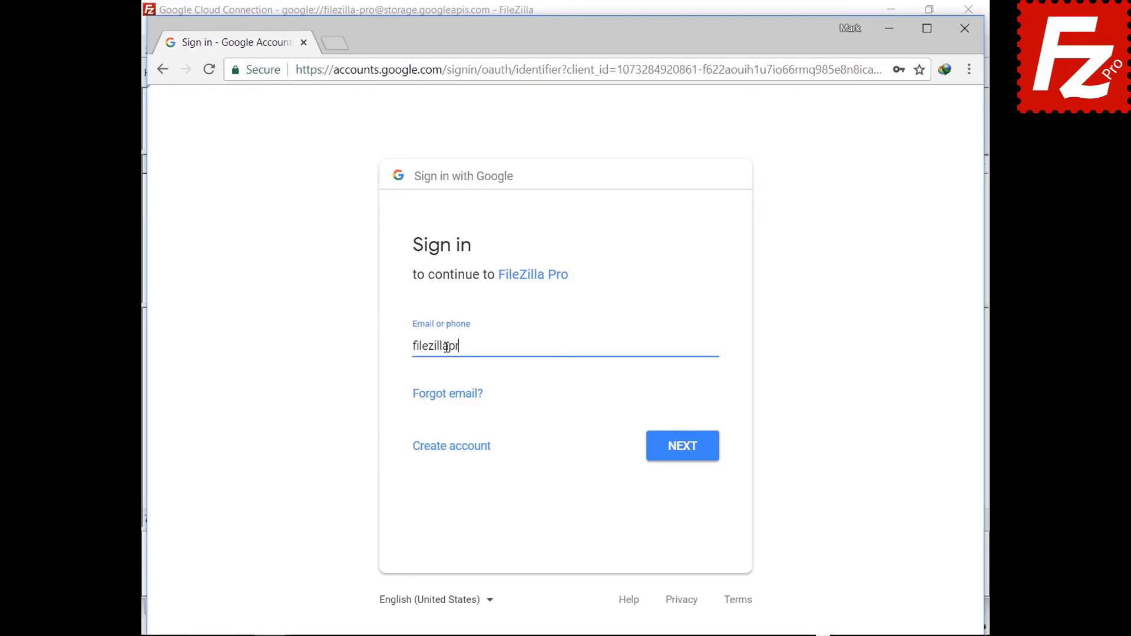
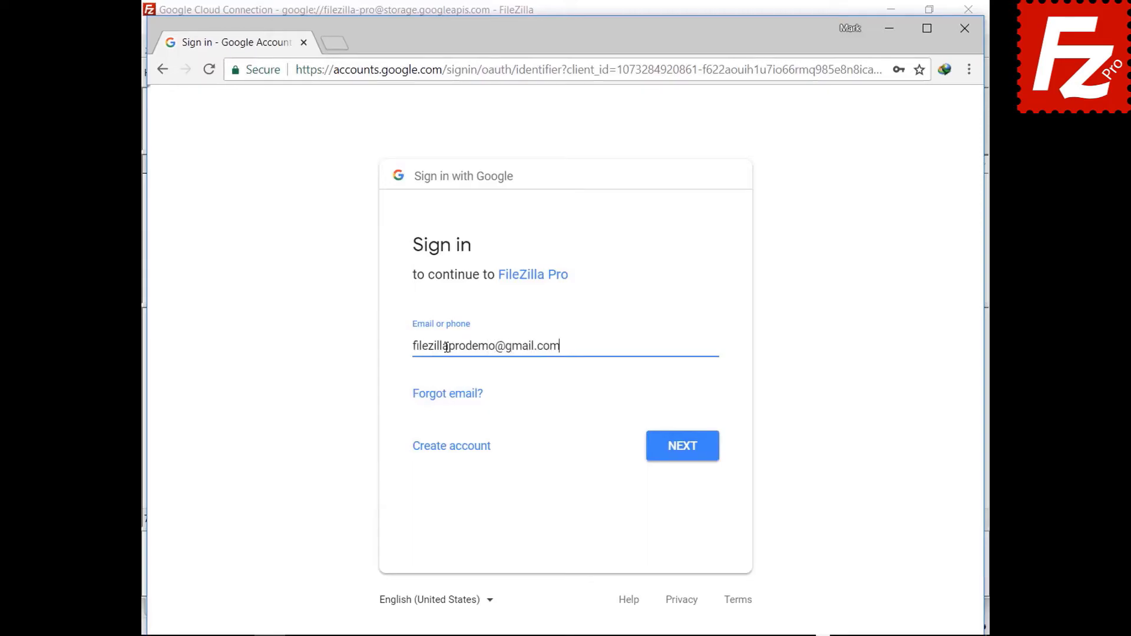
click(679, 451)
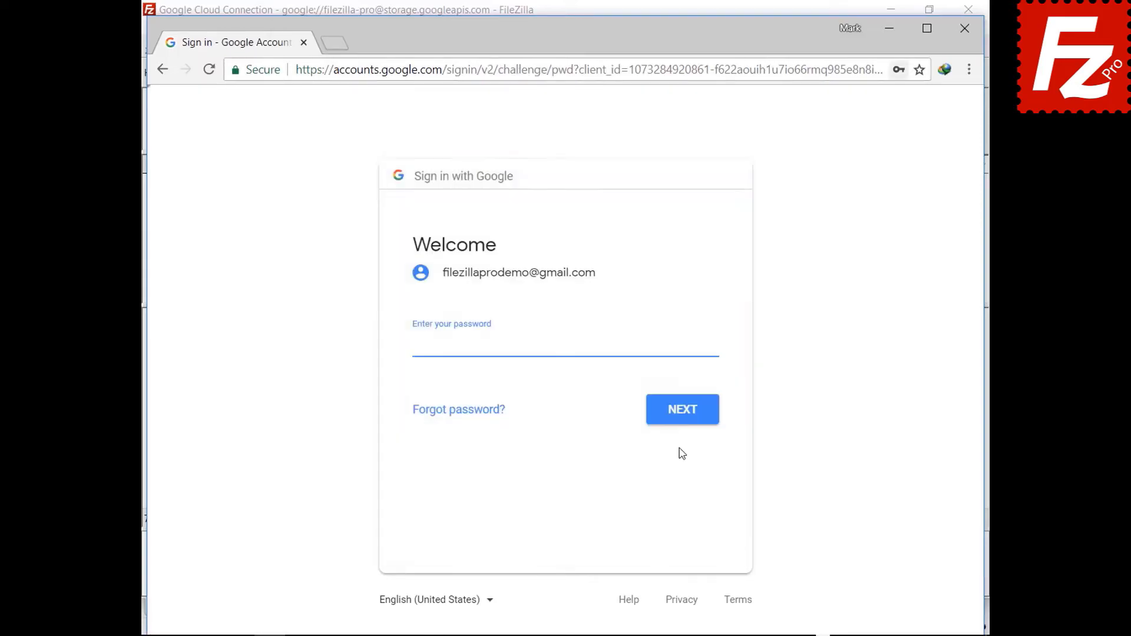
key(ctrl+v)
click(685, 421)
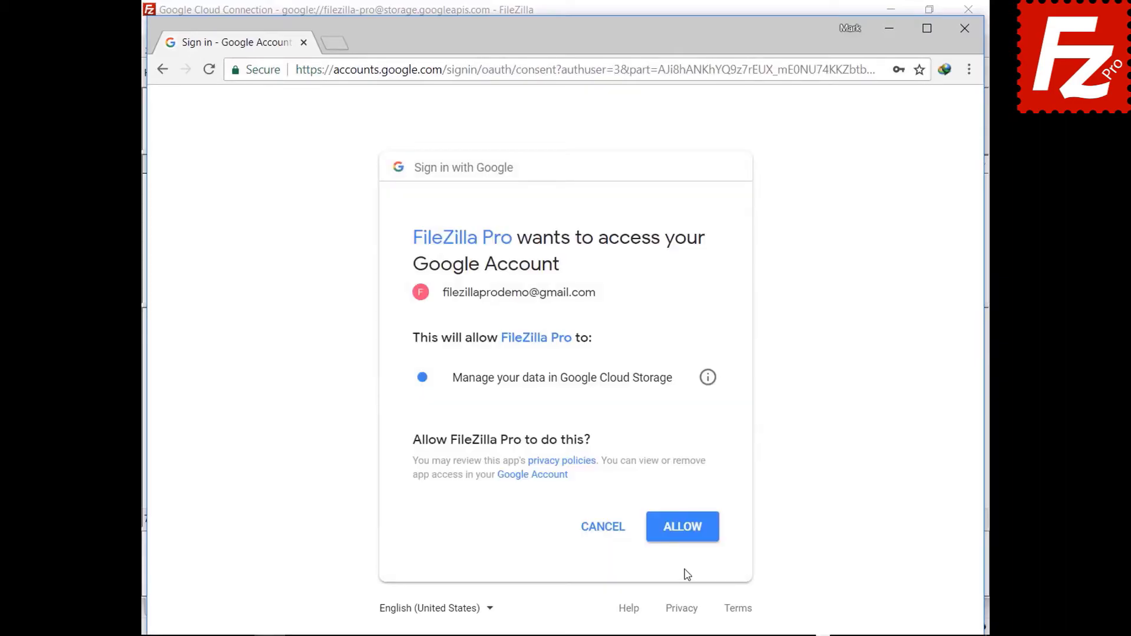
click(683, 539)
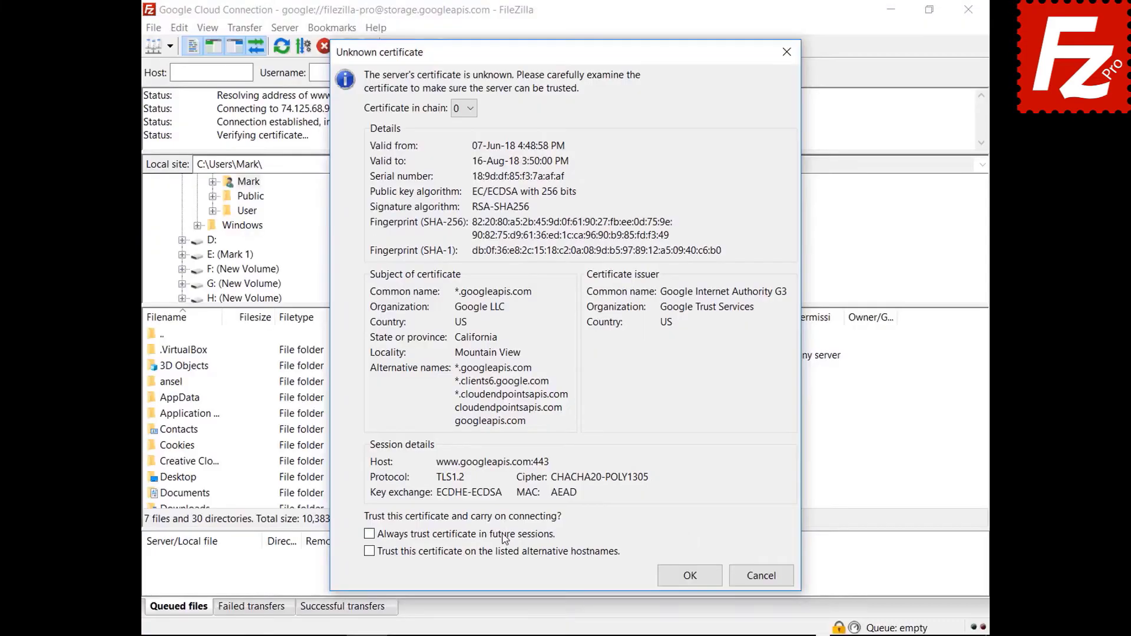
Step: Always trust the googleapis.com certificate and accept the storage.googleapis.com certificate
click(503, 536)
click(687, 577)
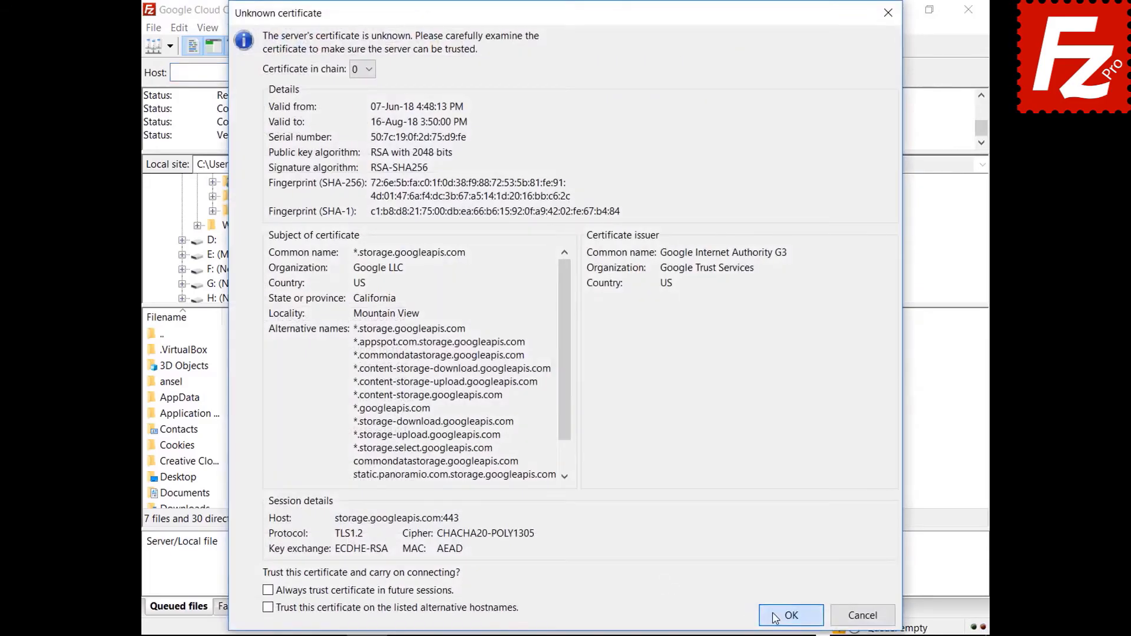
click(773, 616)
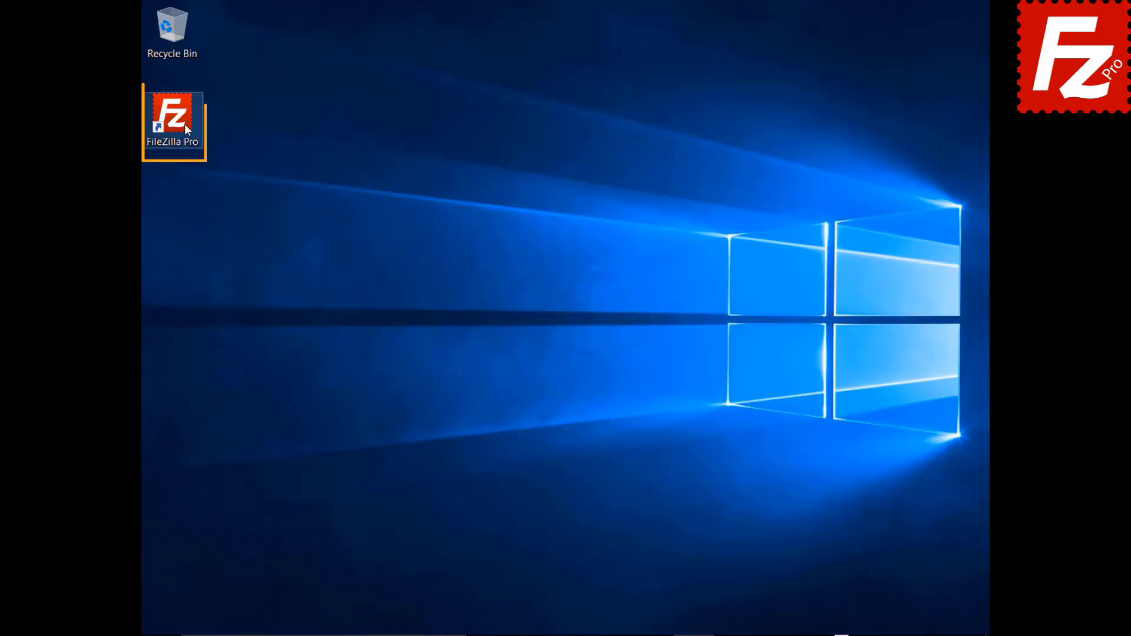
Step: Relaunch FileZilla Pro, add a site named 'Dropbox' with the Dropbox protocol, and connect to it
double_click(173, 115)
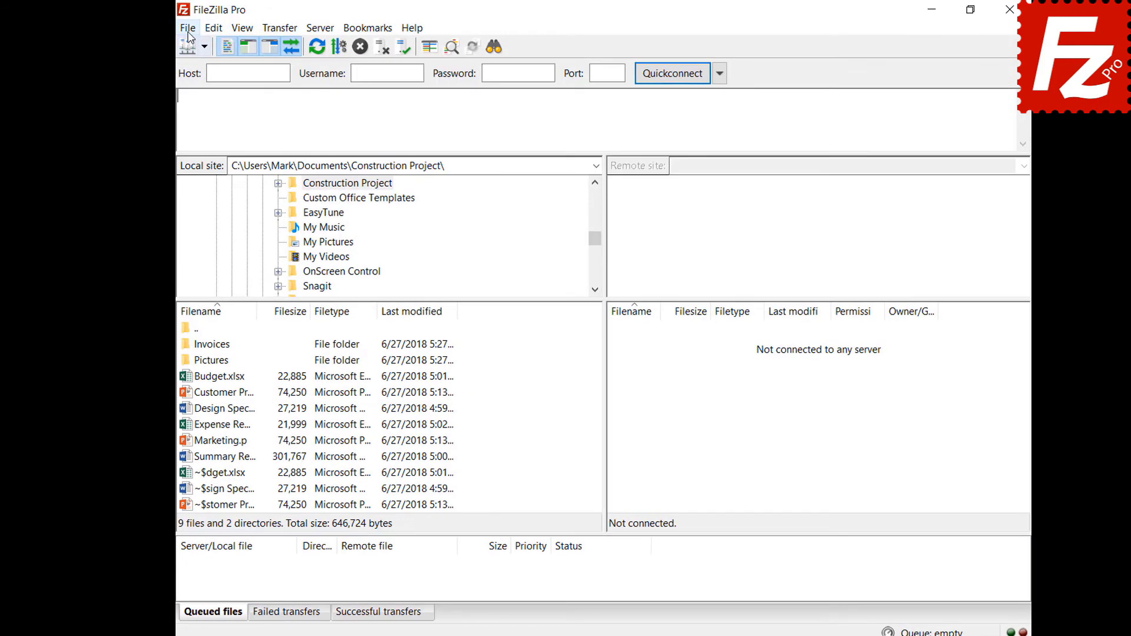
click(174, 29)
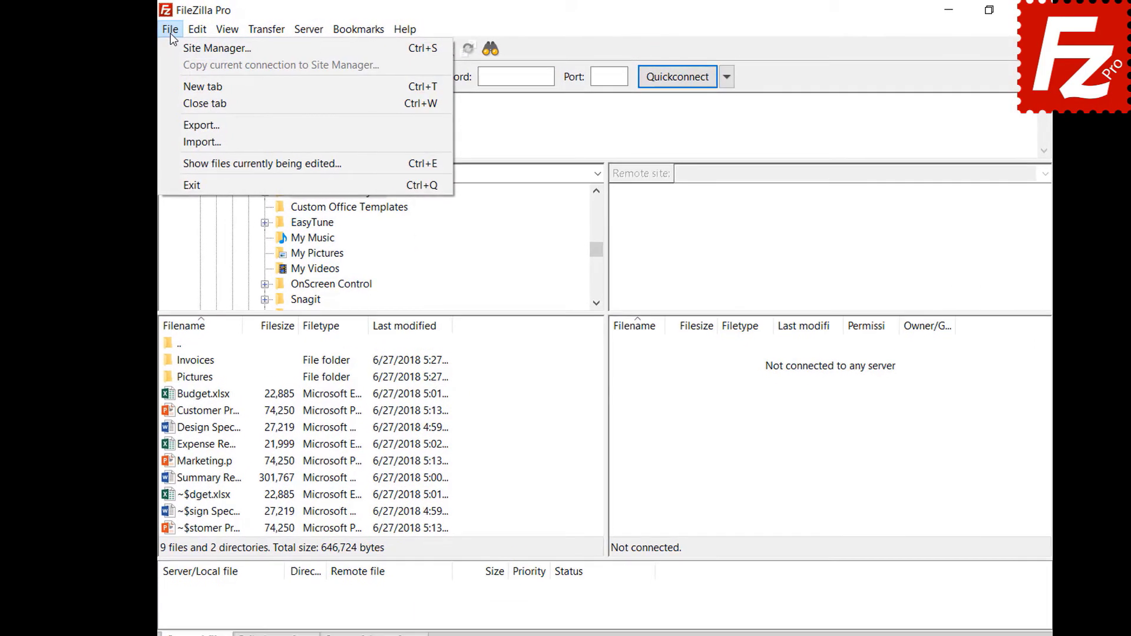
click(154, 50)
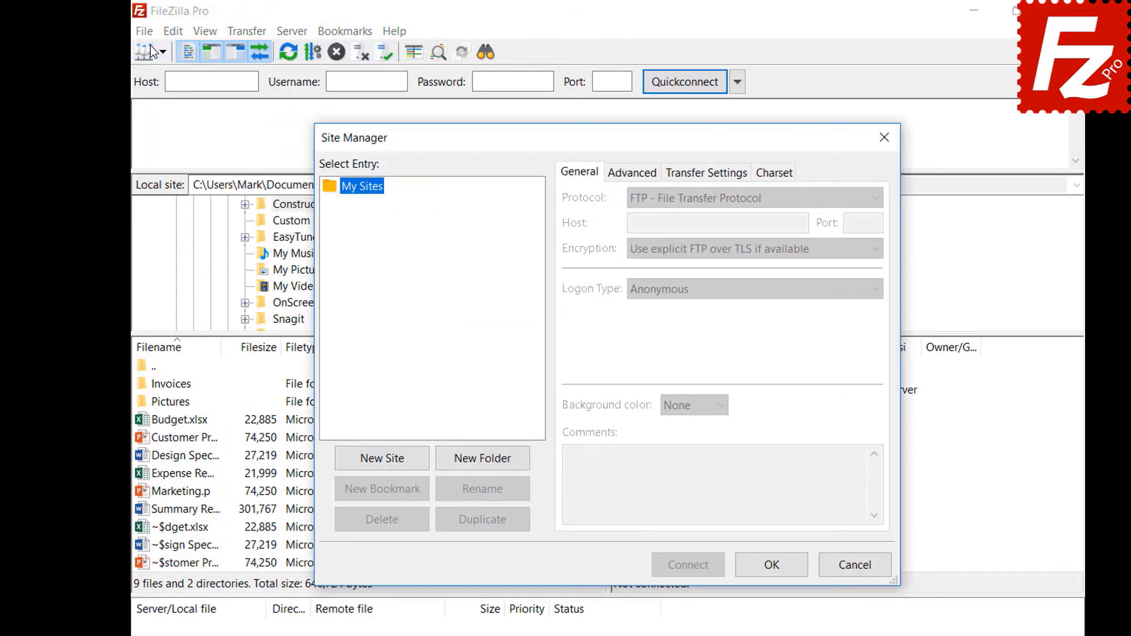
click(385, 468)
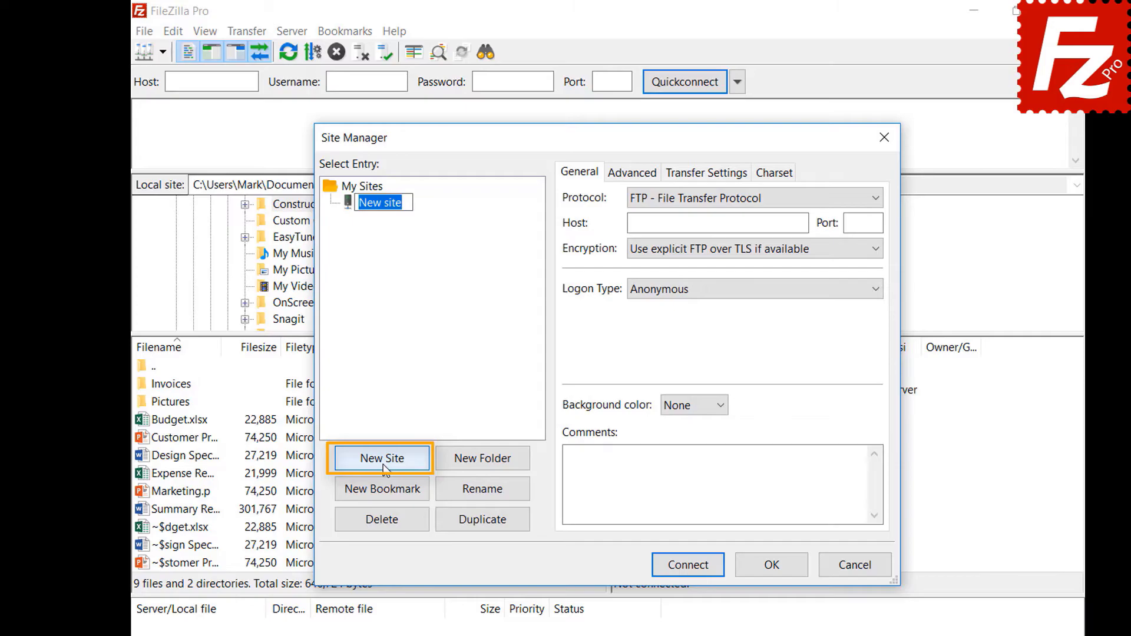
text(Dro)
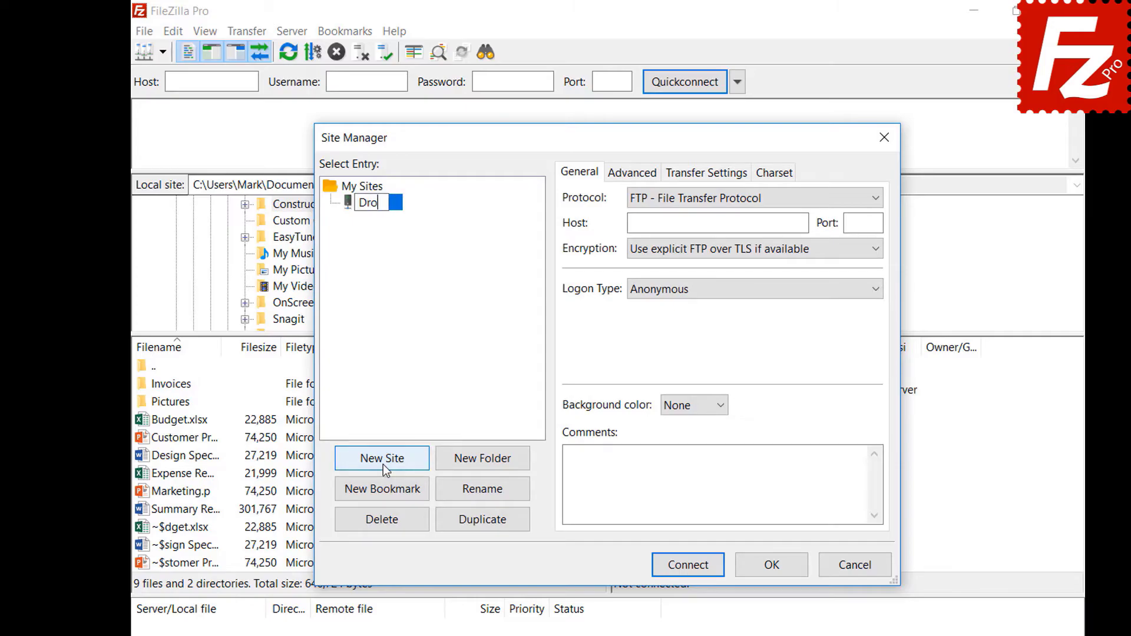
text(pbox)
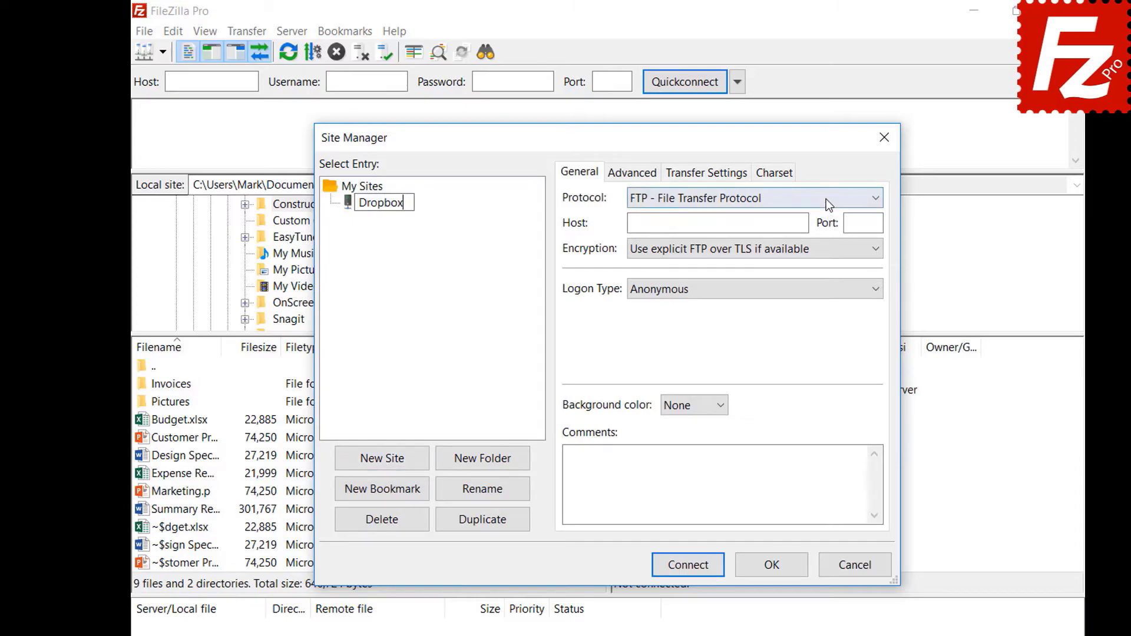
click(825, 199)
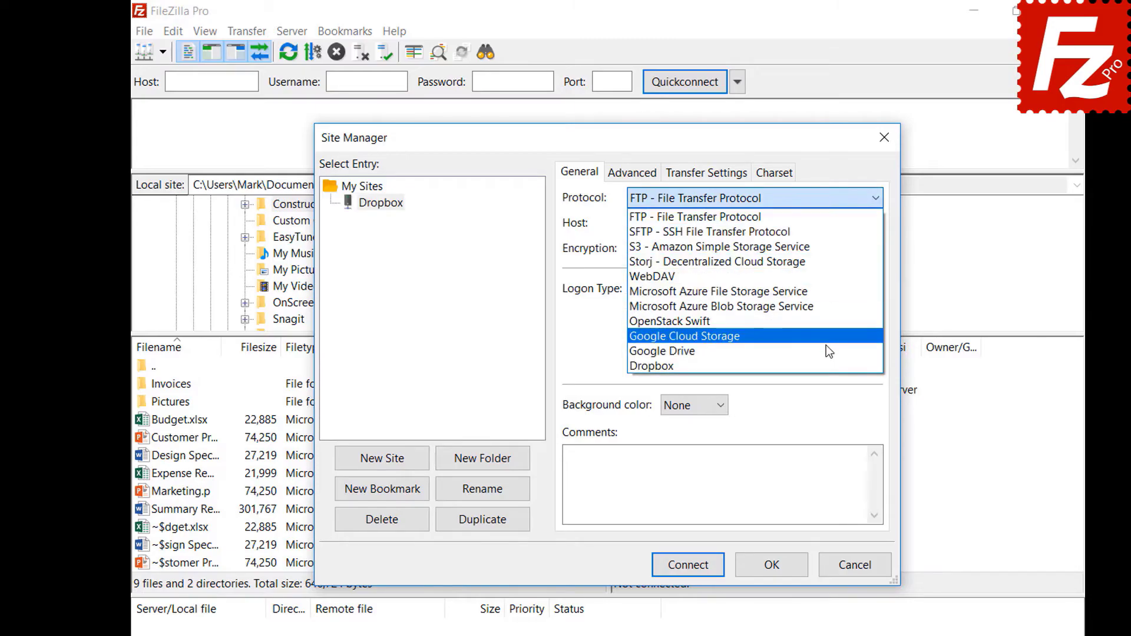
click(825, 366)
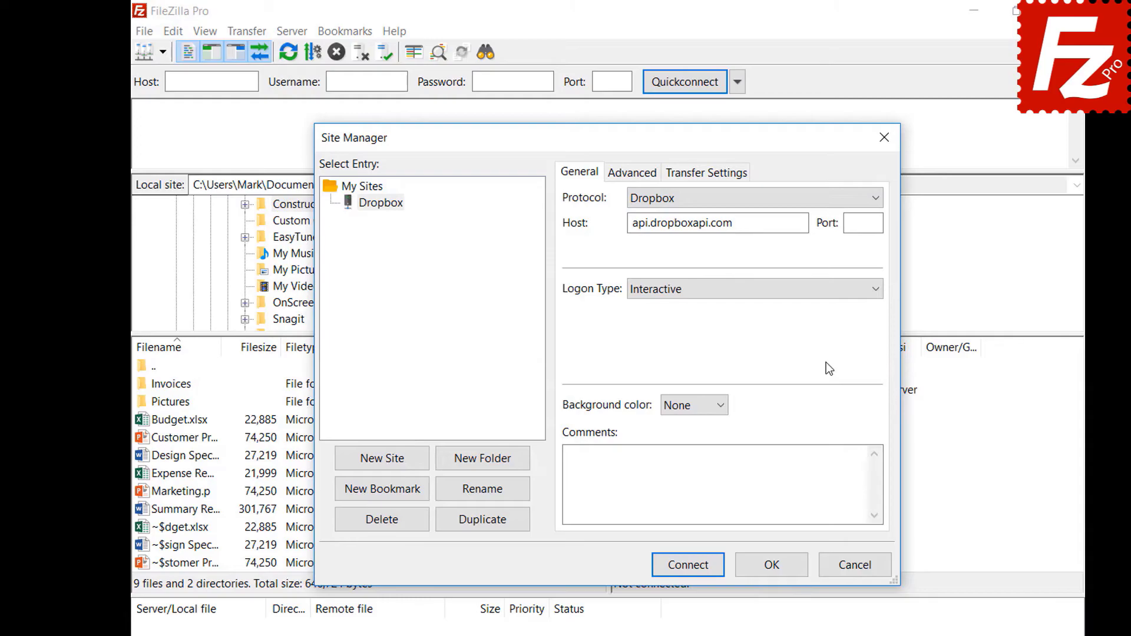
click(685, 571)
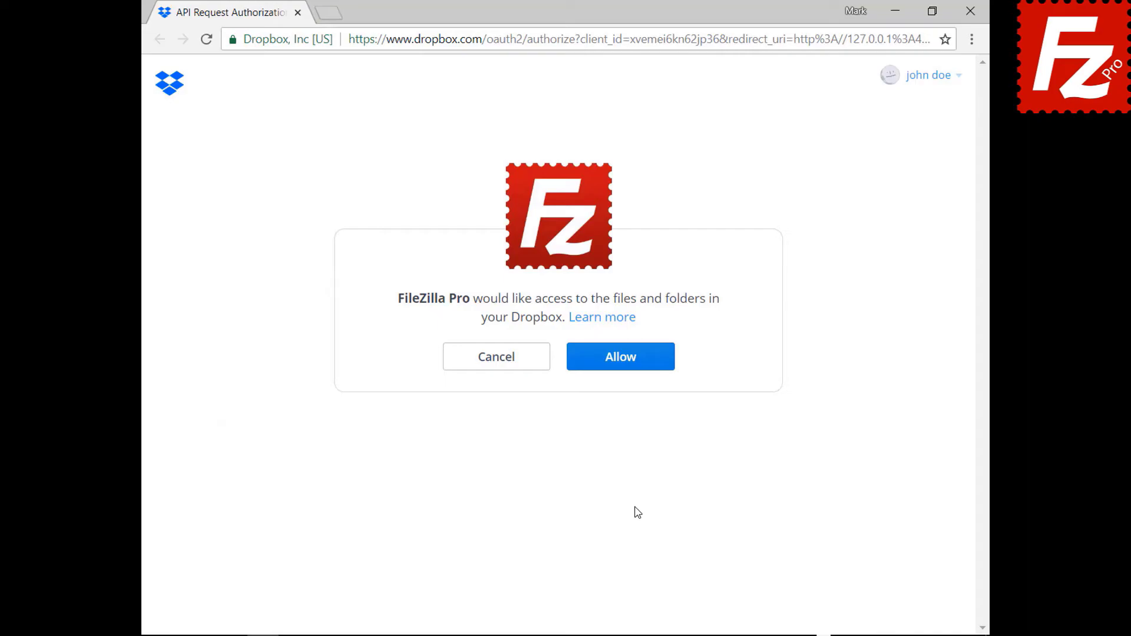
Step: Allow FileZilla Pro to access the Dropbox files and folders
click(629, 366)
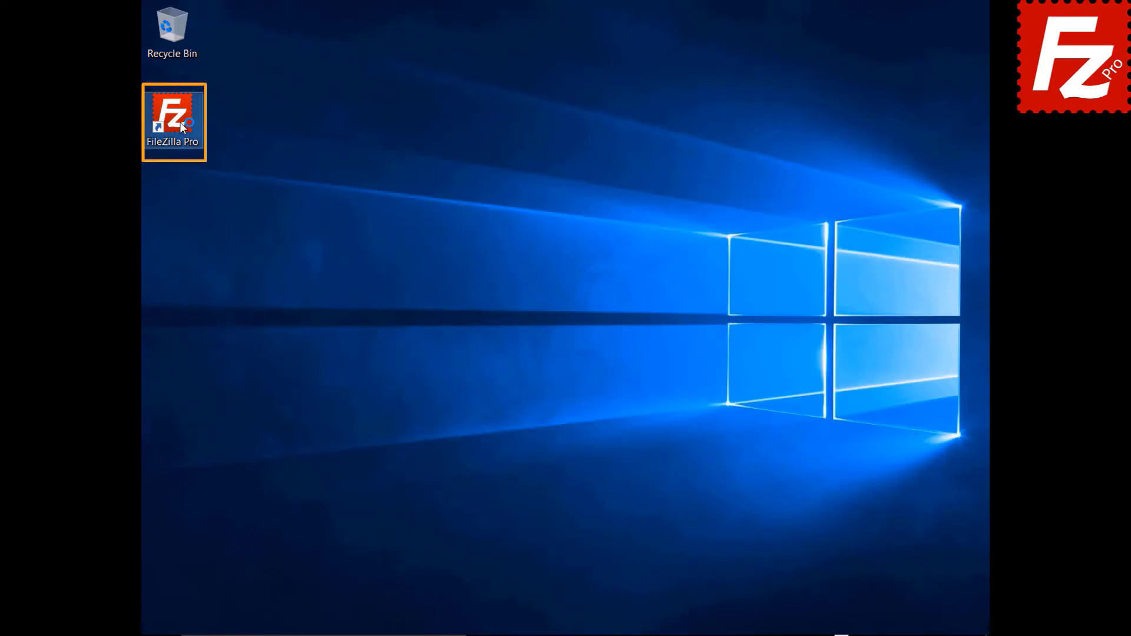
Step: Launch FileZilla Pro, add a site named 'OneDrive' using Microsoft OneDrive protocol, and connect
double_click(179, 122)
click(107, 31)
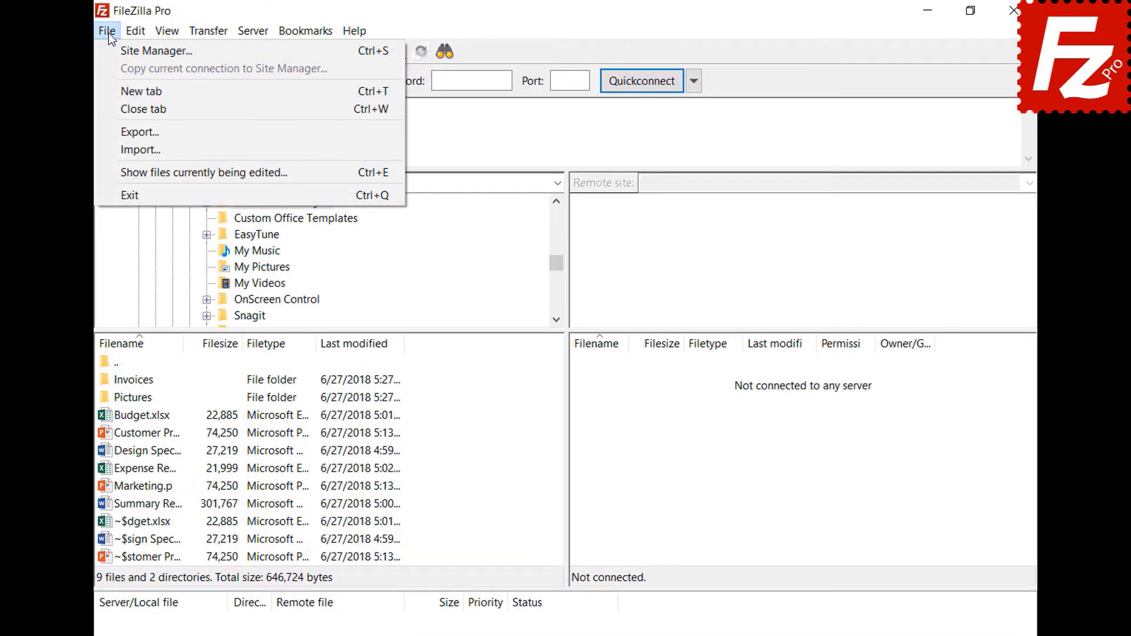
click(109, 51)
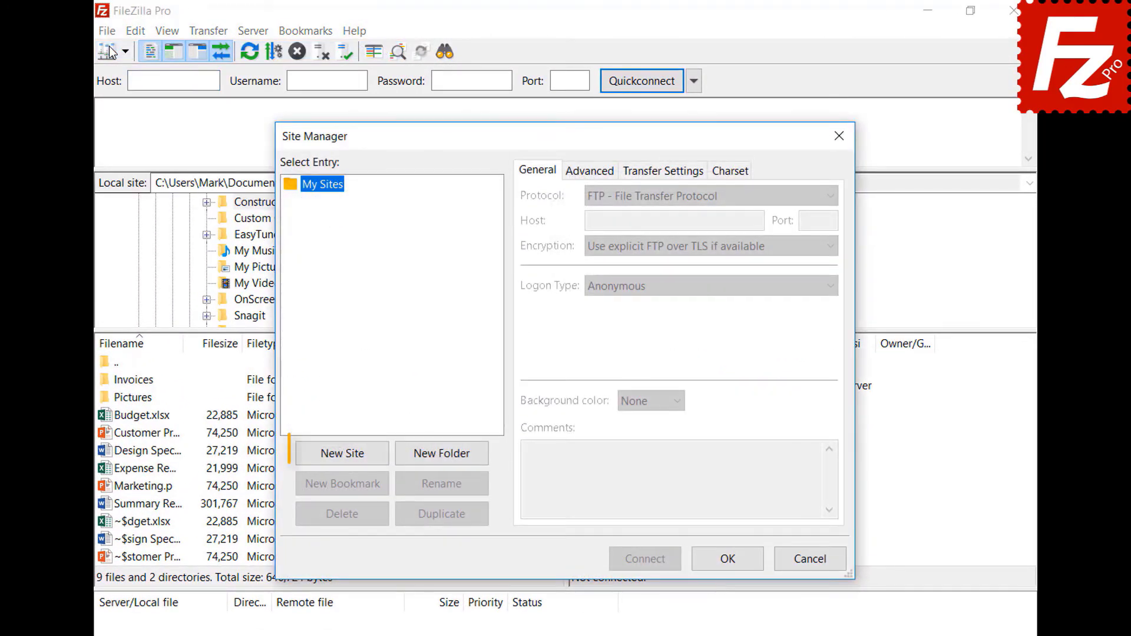
click(348, 455)
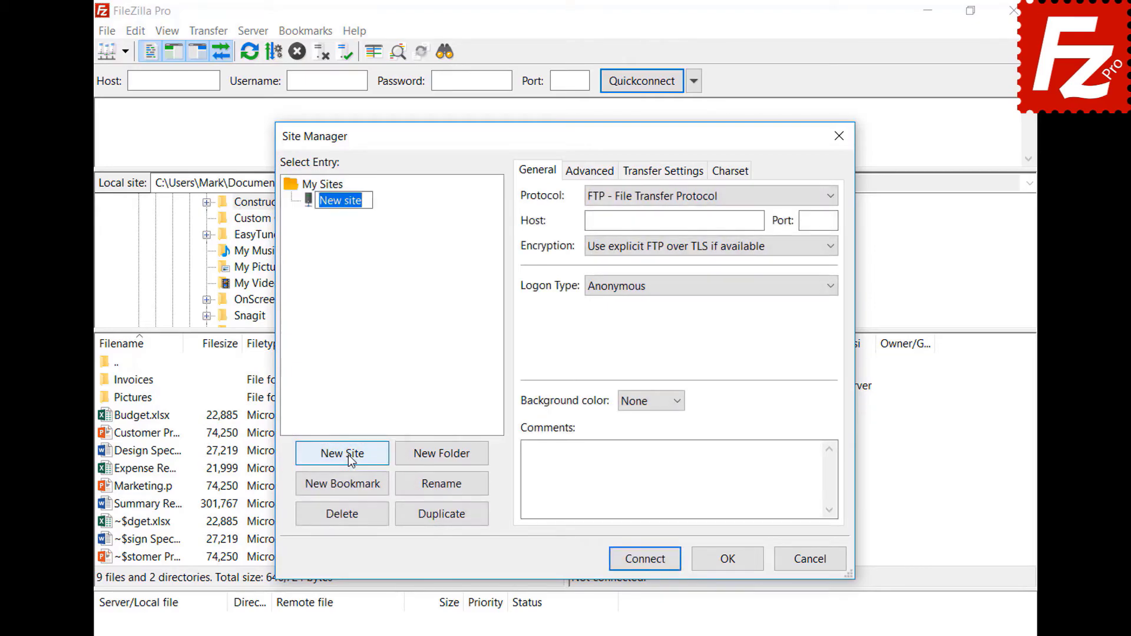
text(OneDriv)
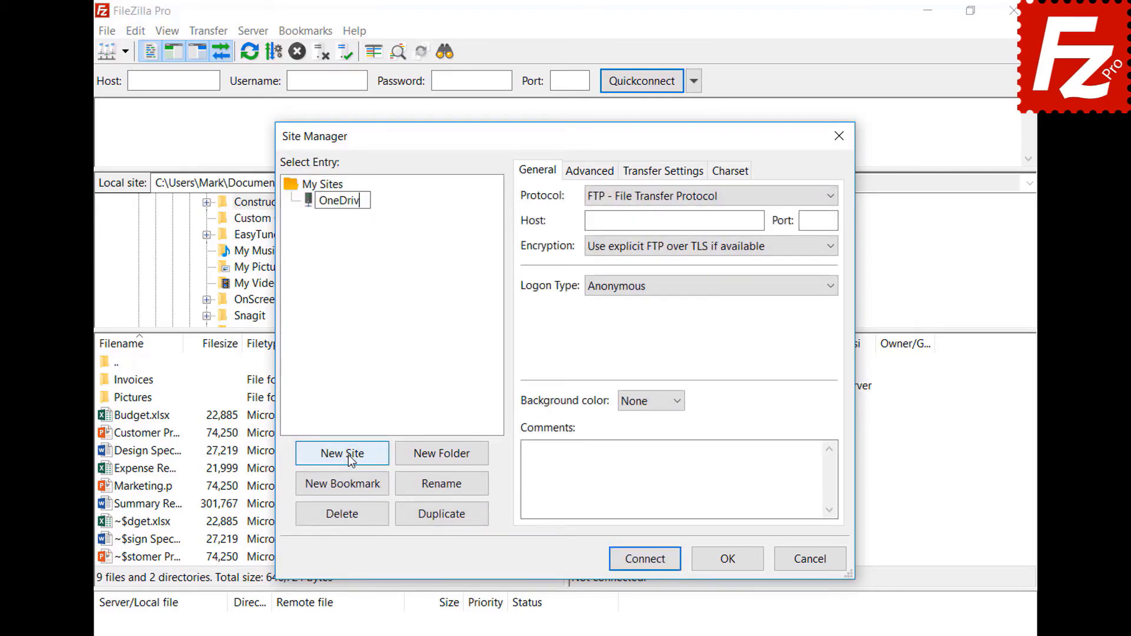
text(e)
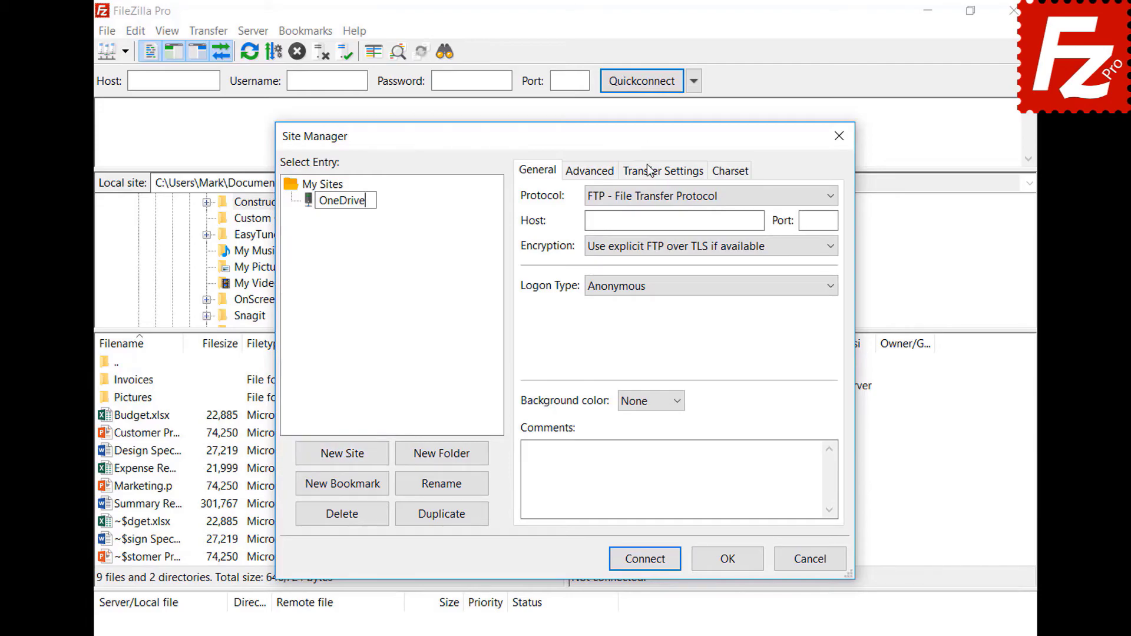
click(644, 199)
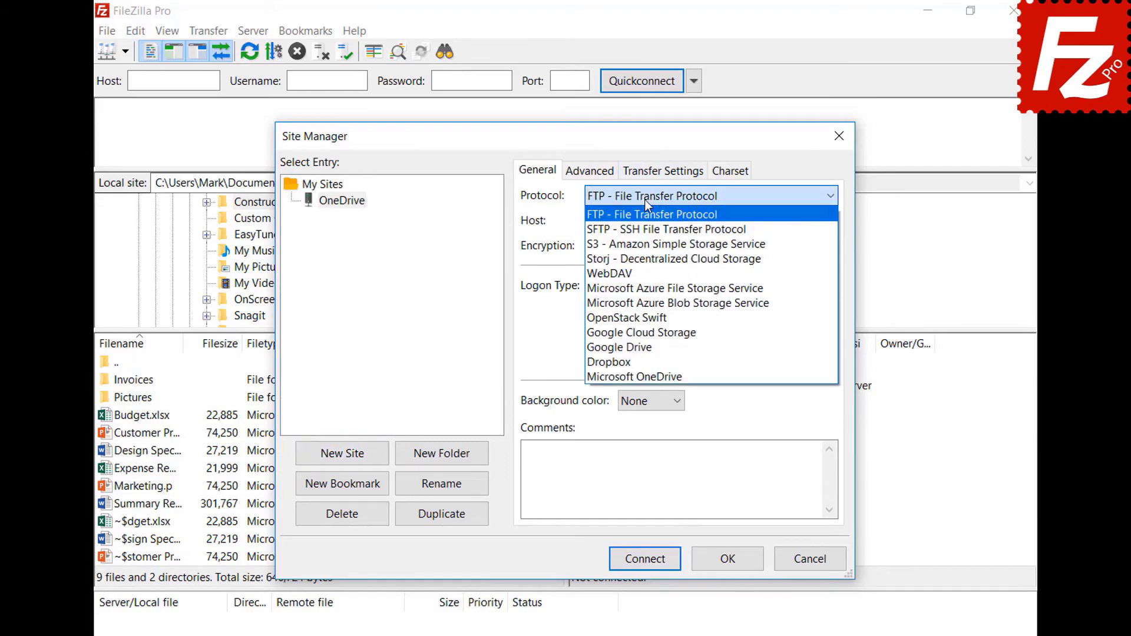
click(649, 376)
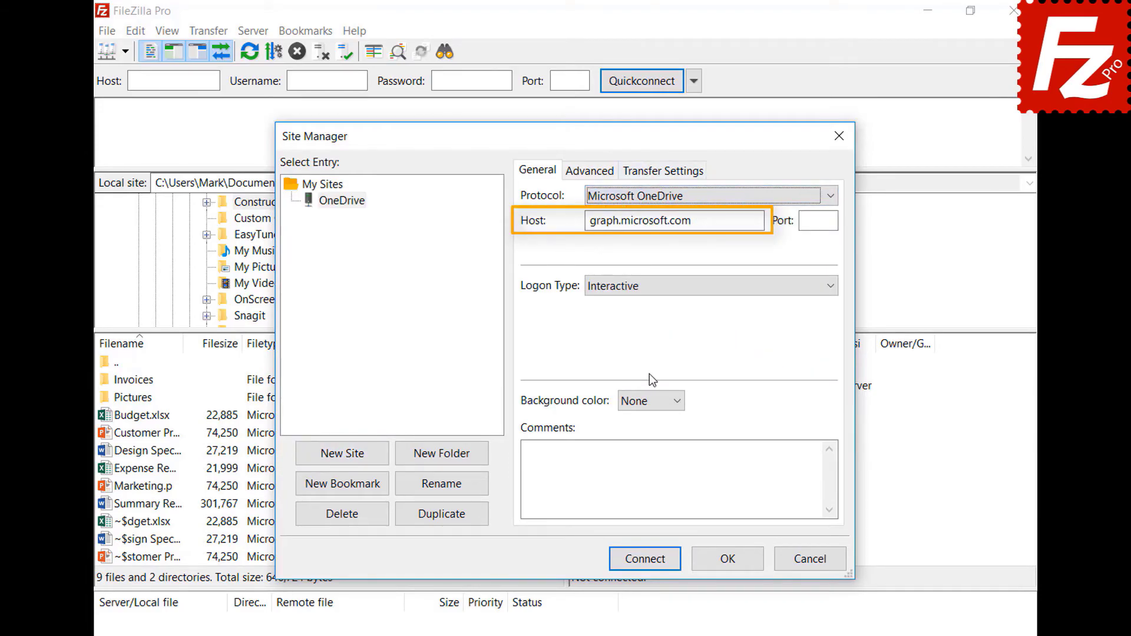
click(644, 561)
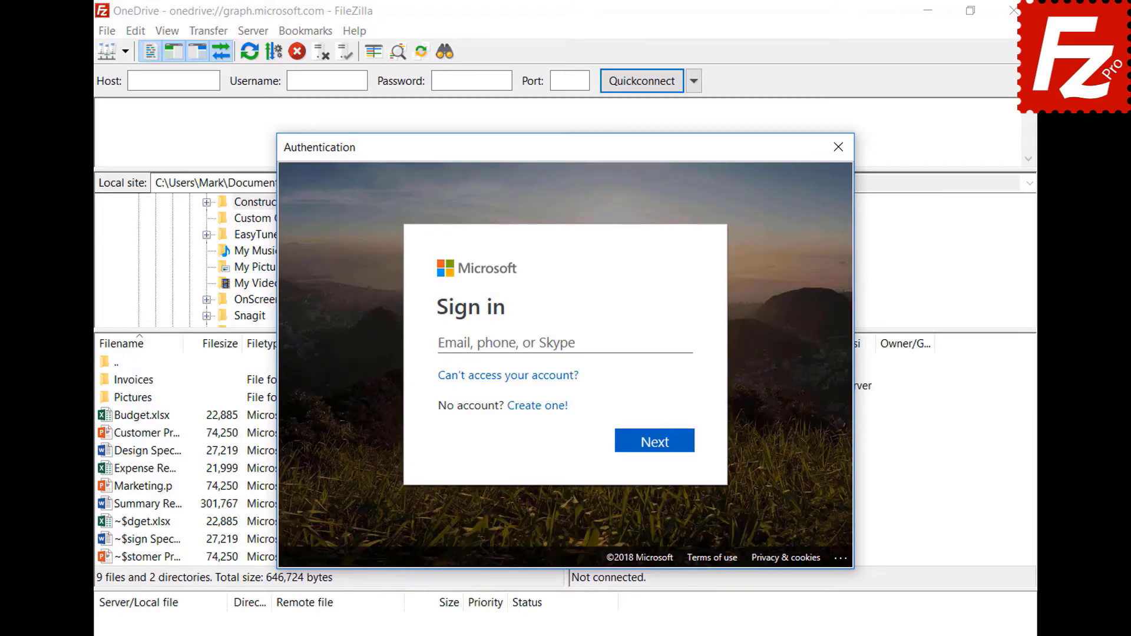
Step: Sign in with the Microsoft account's e-mail and password and approve FileZilla Pro's OneDrive access
key(ctrl+v)
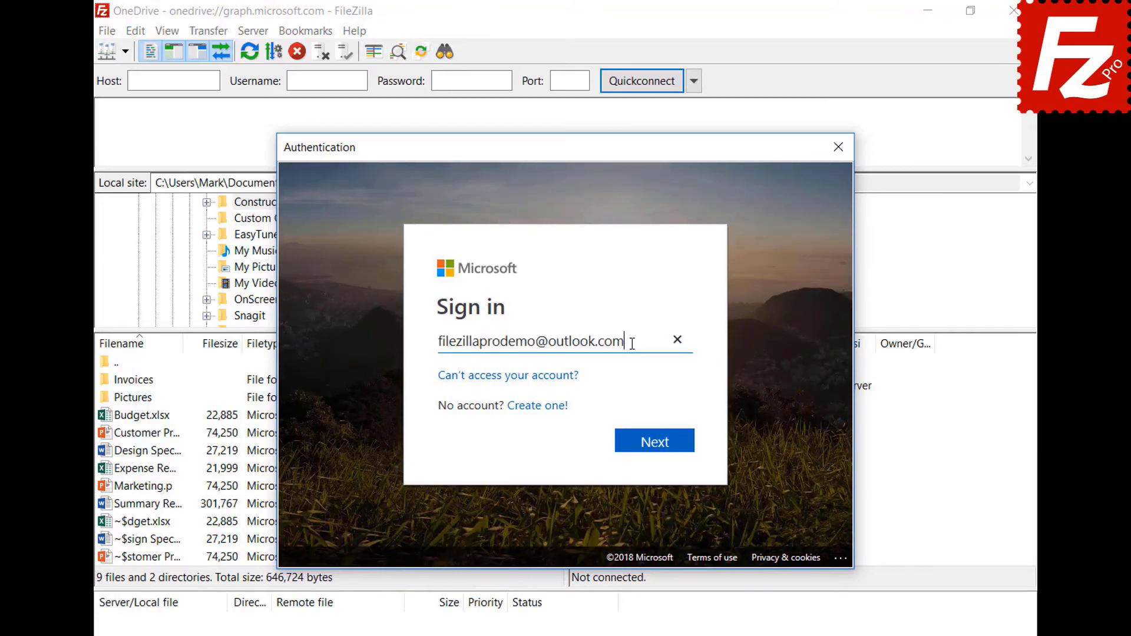
click(657, 453)
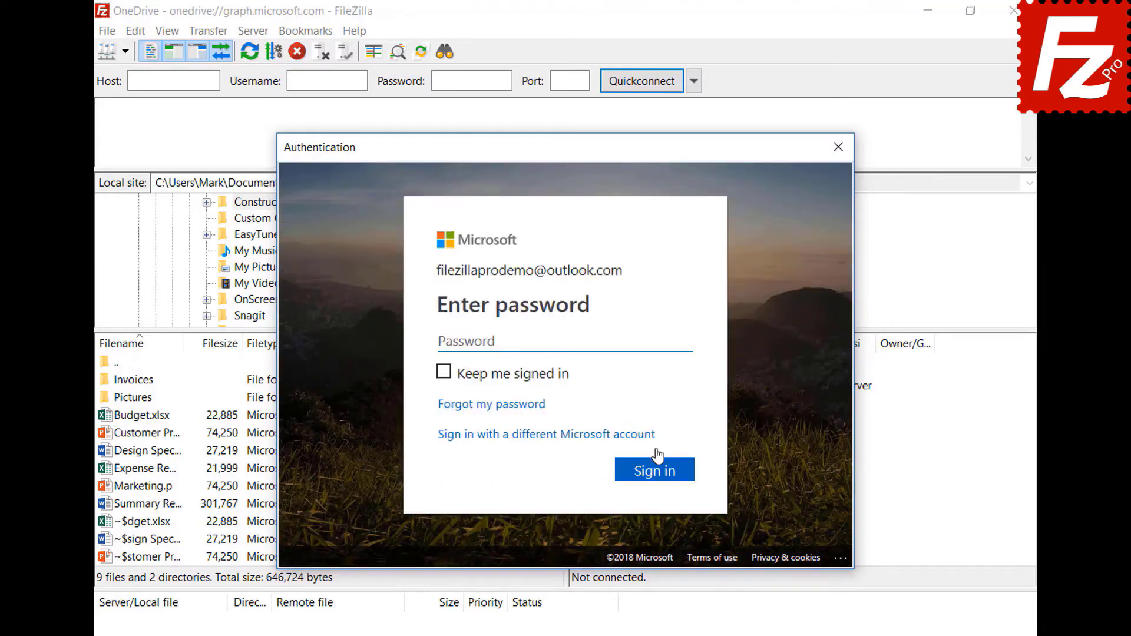
key(ctrl+v)
click(661, 475)
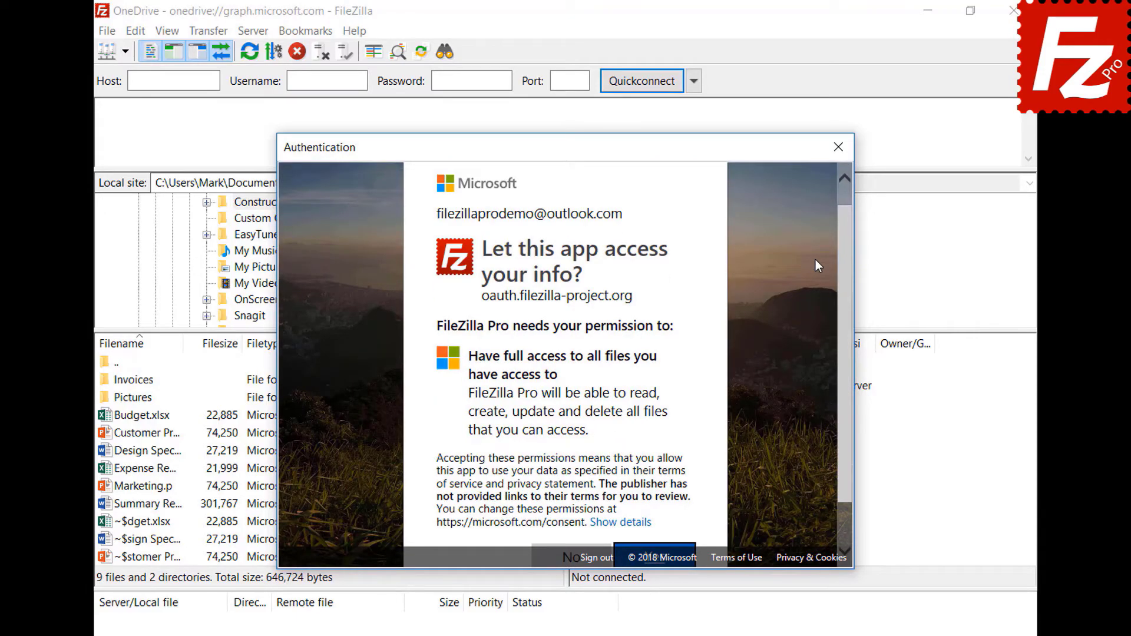
scroll(846, 262, down, 2)
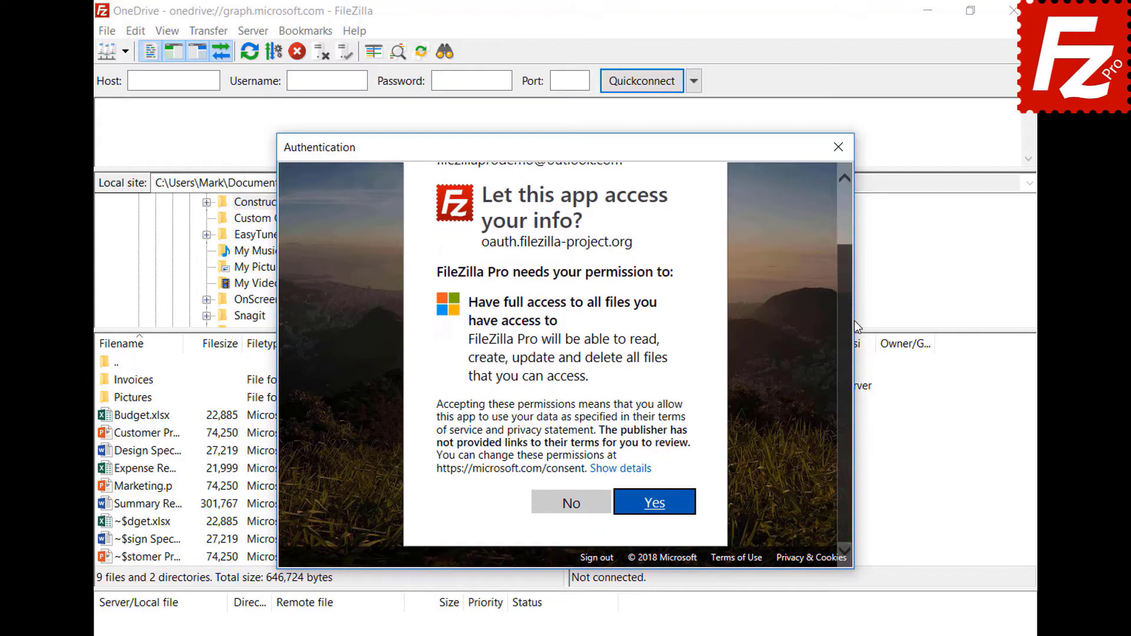
click(656, 504)
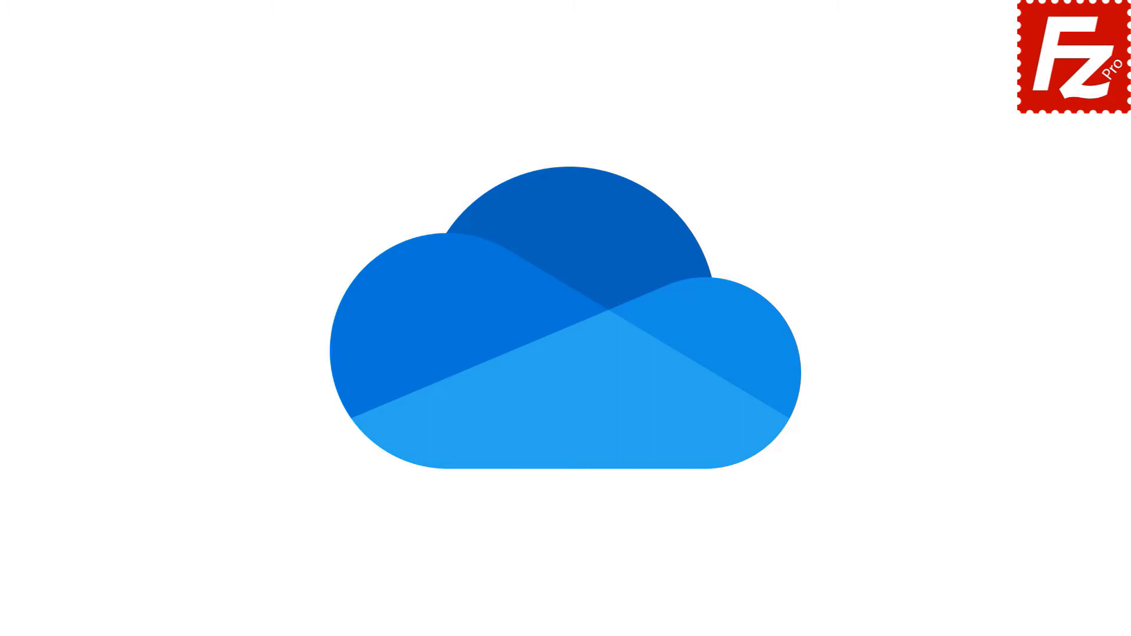
Step: Add another 'OneDrive' site with Microsoft OneDrive protocol, then relaunch FileZilla Pro from the desktop
click(129, 162)
text(OneDrive)
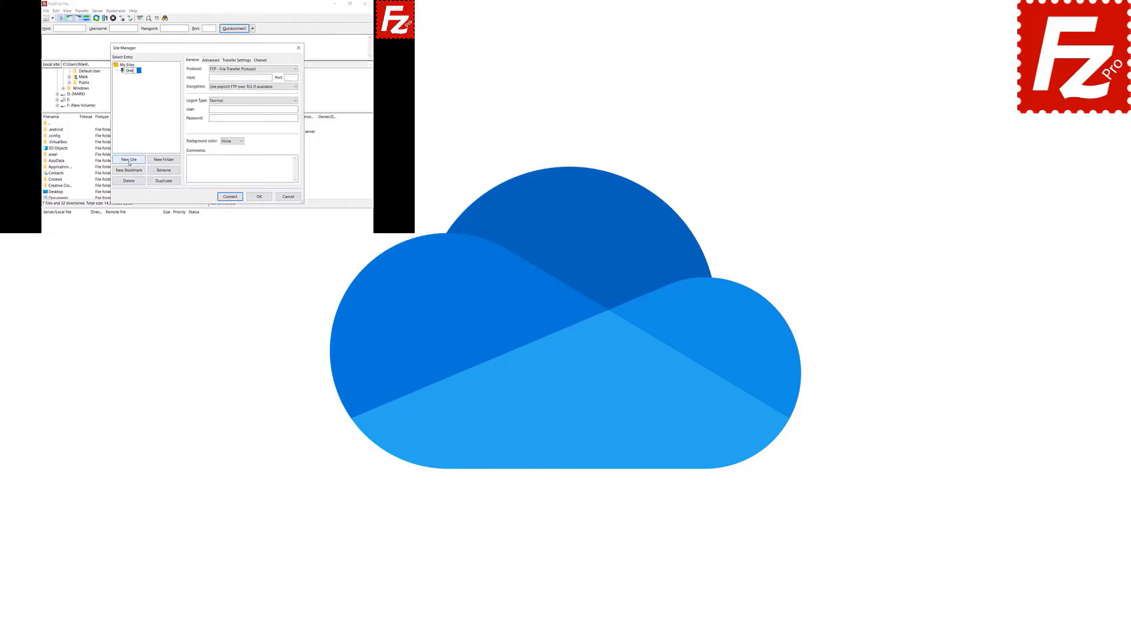
click(295, 69)
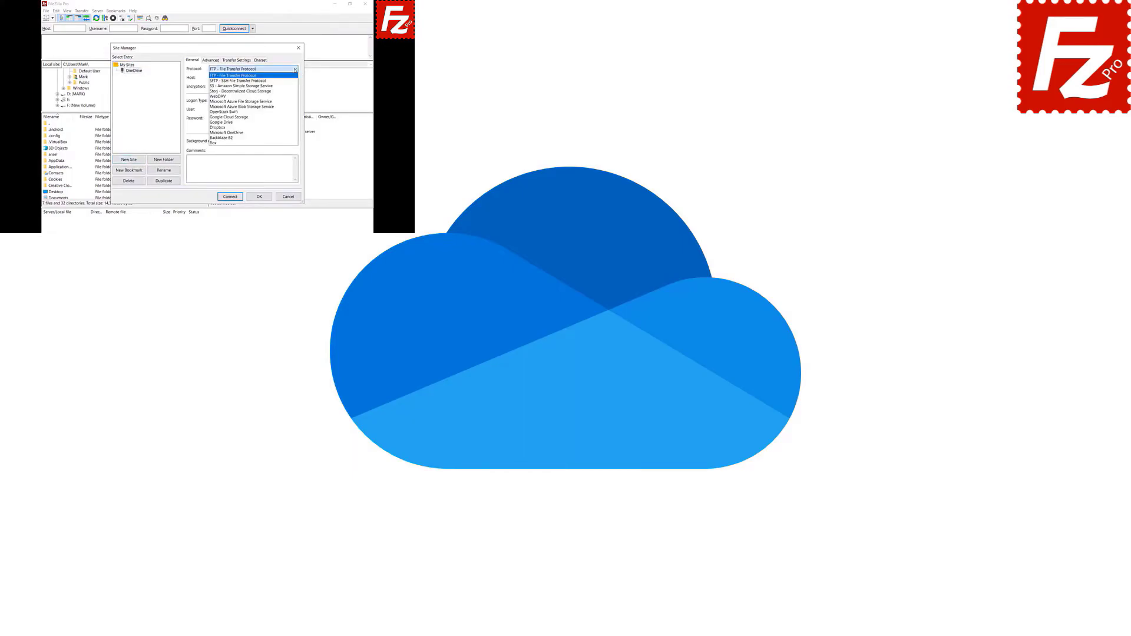
click(296, 132)
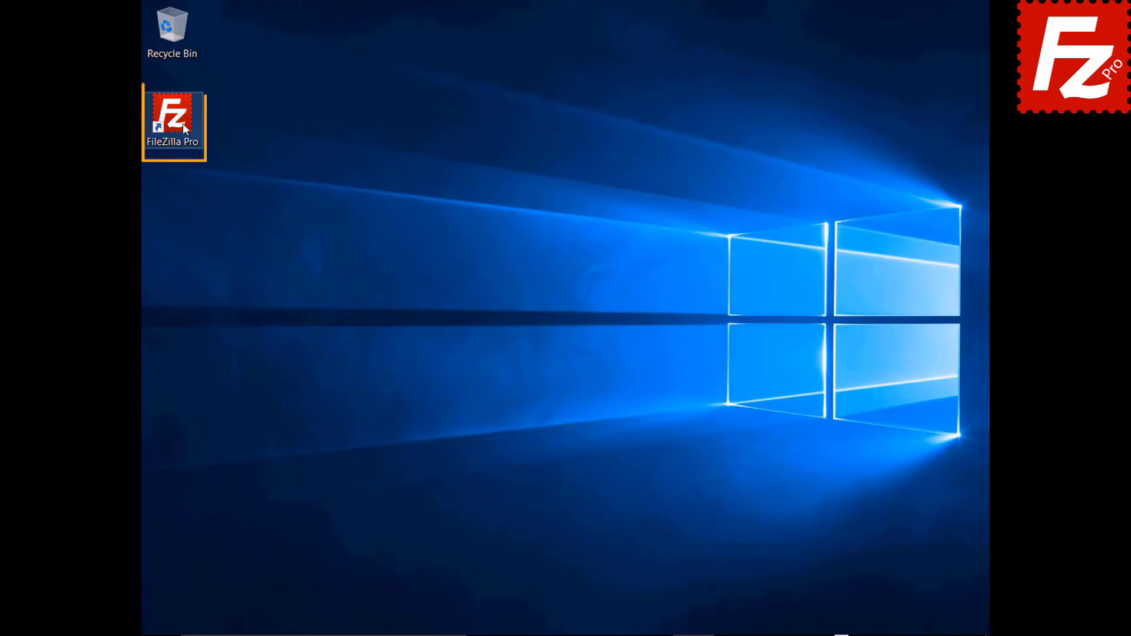
double_click(179, 122)
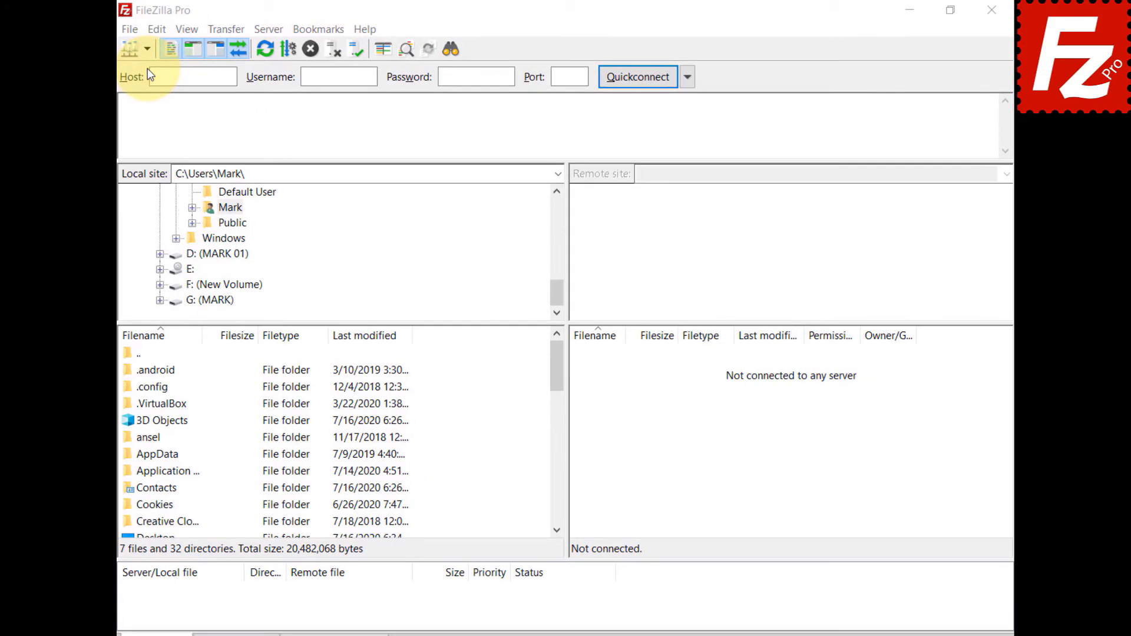
Step: Connect to the saved OneDrive site, sign in to Microsoft, and copy the authorization code
click(148, 49)
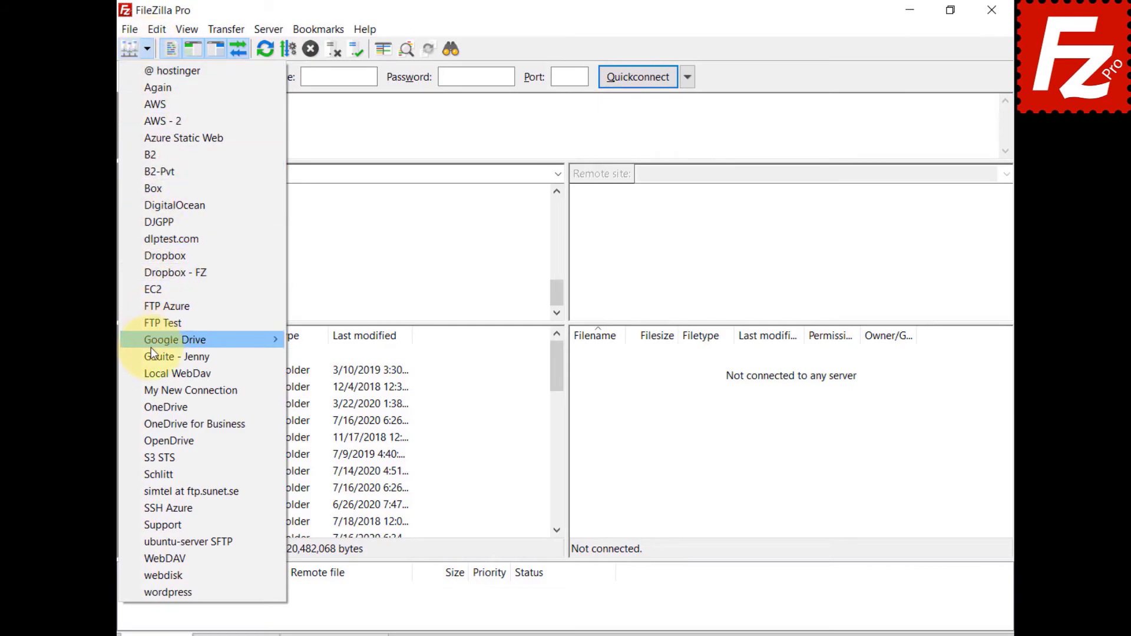
click(153, 406)
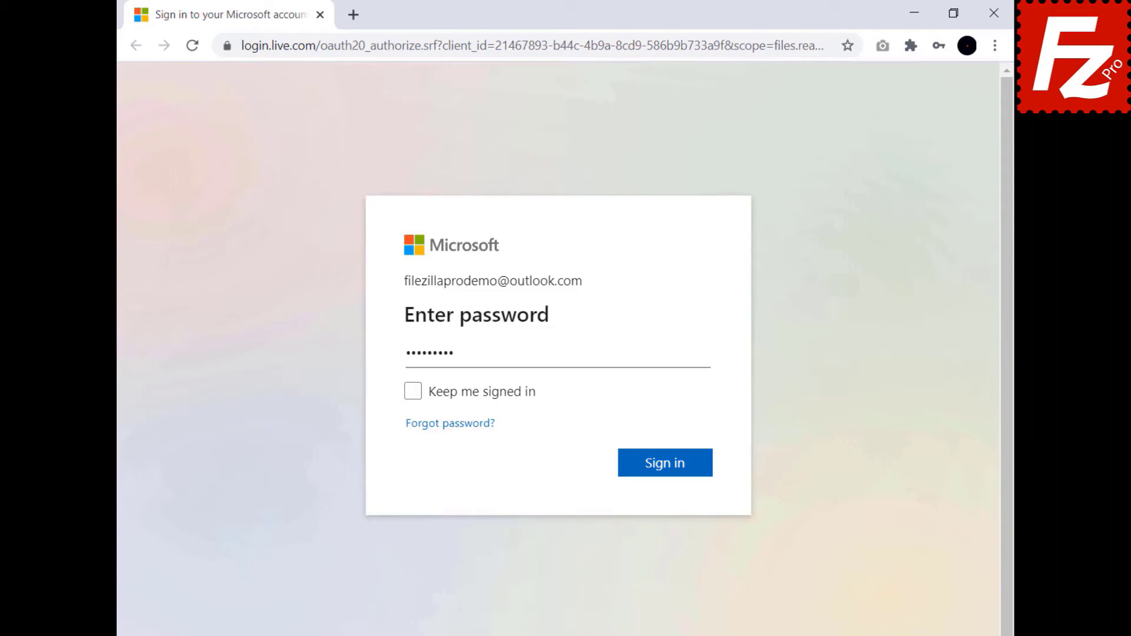
click(666, 469)
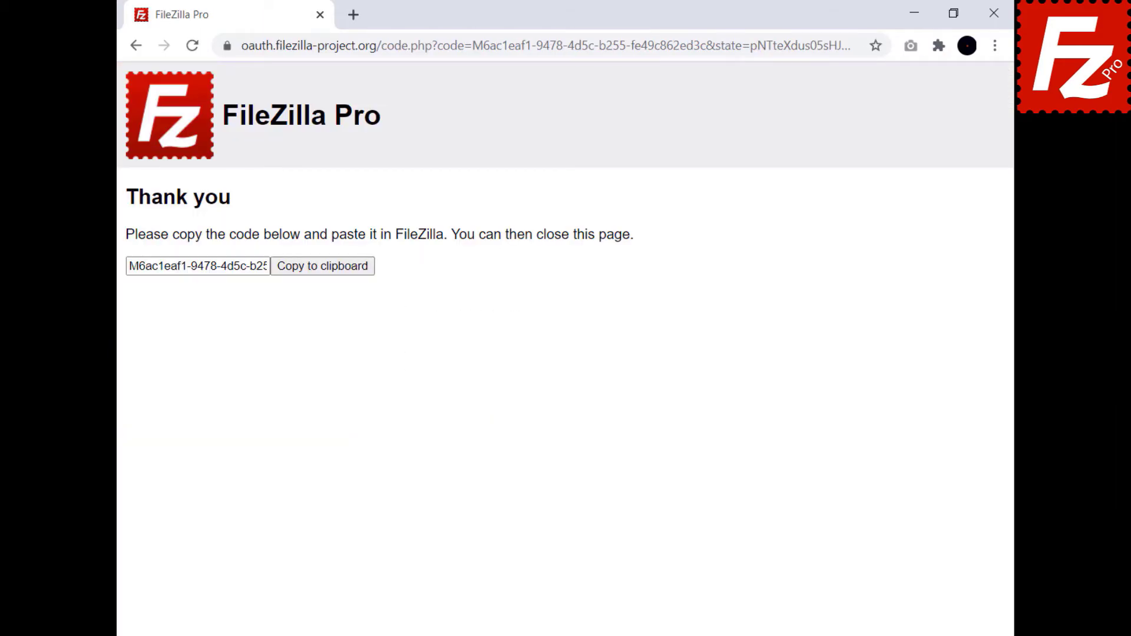
click(322, 277)
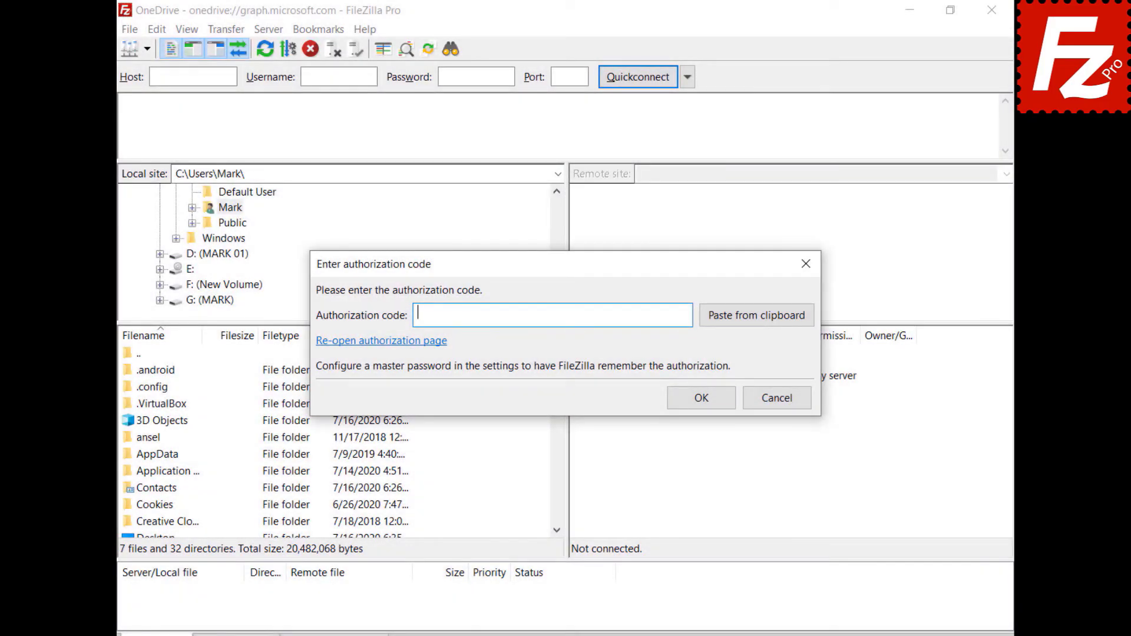
Step: Submit the authorization code and go to /My Drives/OneDrive/Documents/Construction Project
key(ctrl+v)
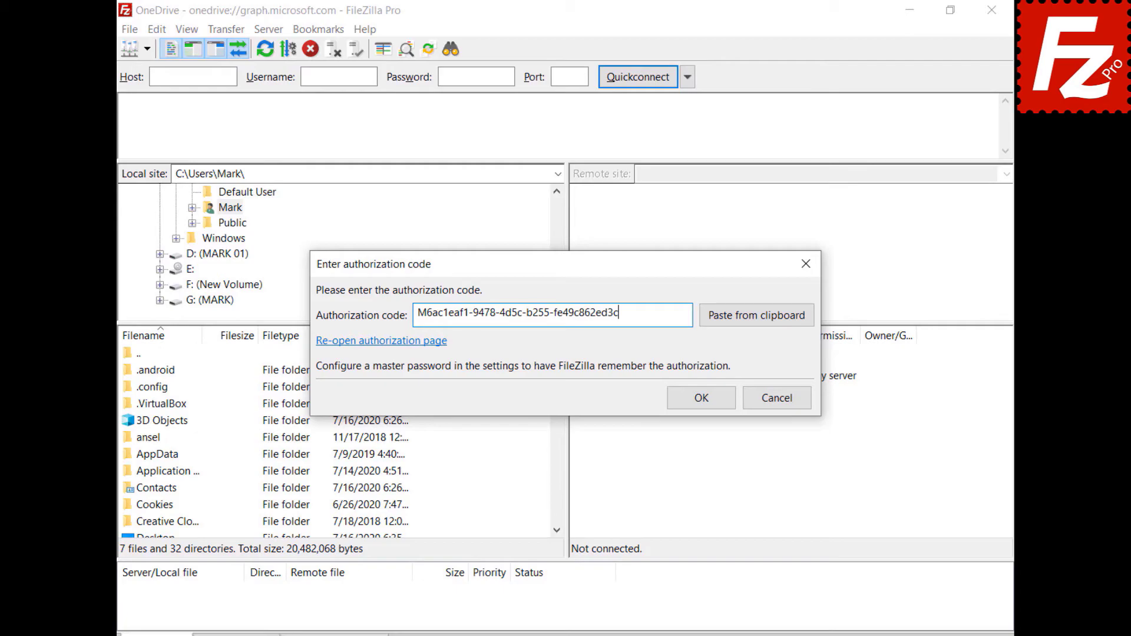
click(708, 397)
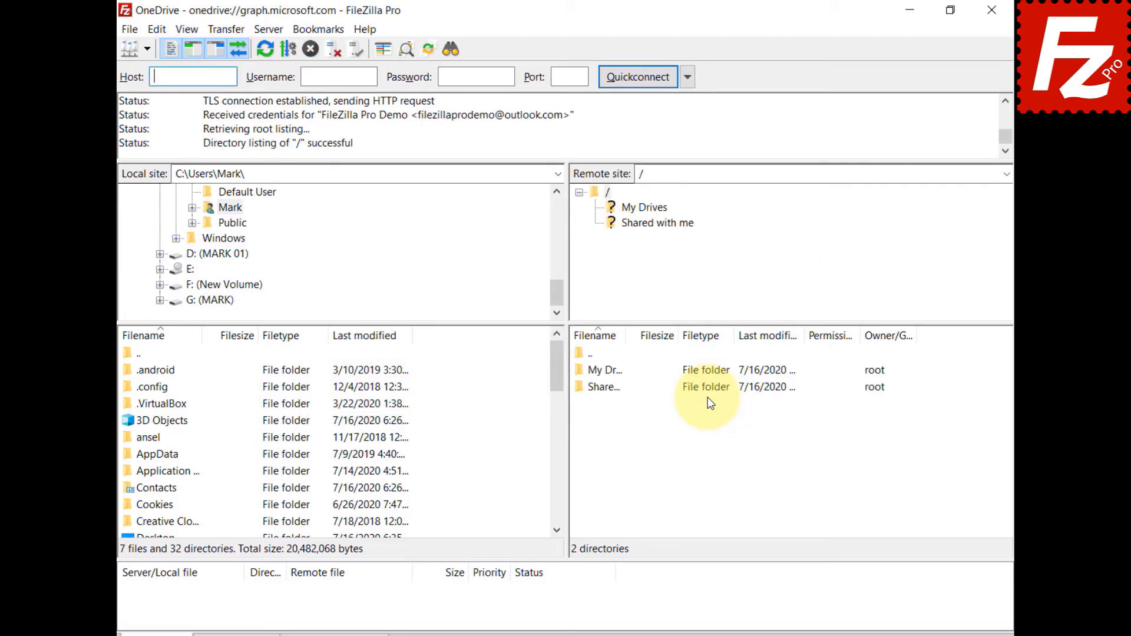
click(642, 174)
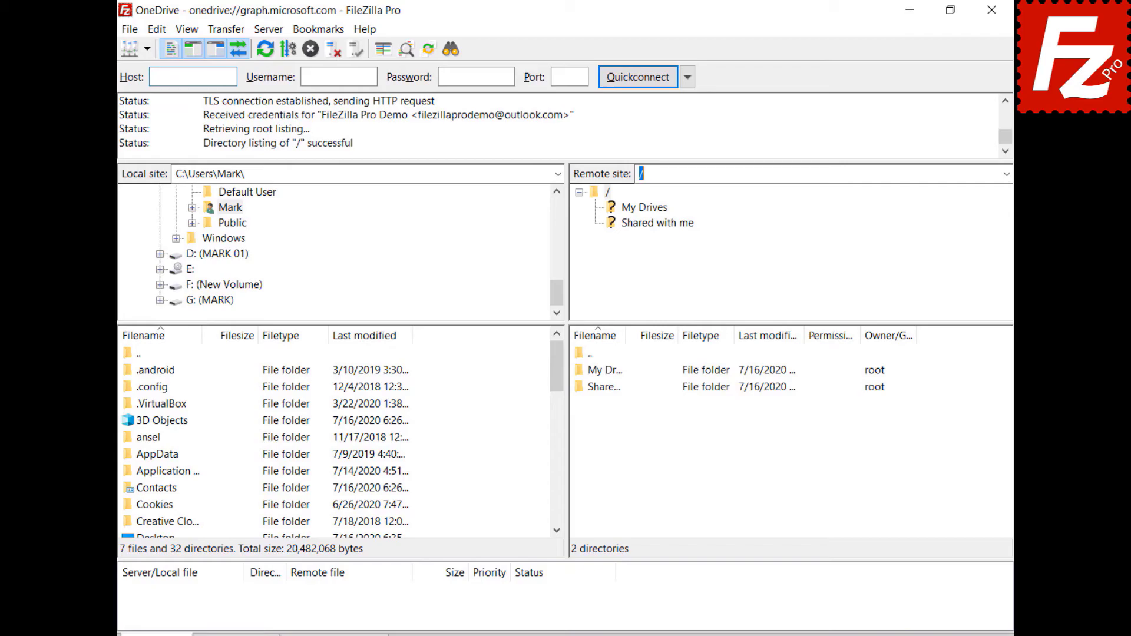
key(ctrl+v)
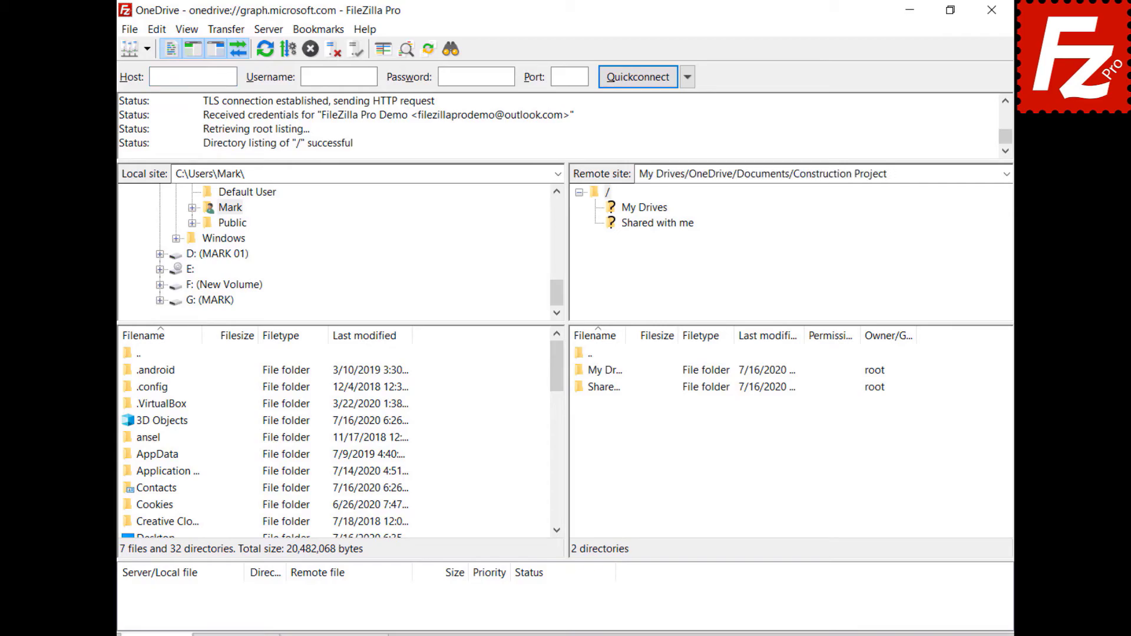
key(Return)
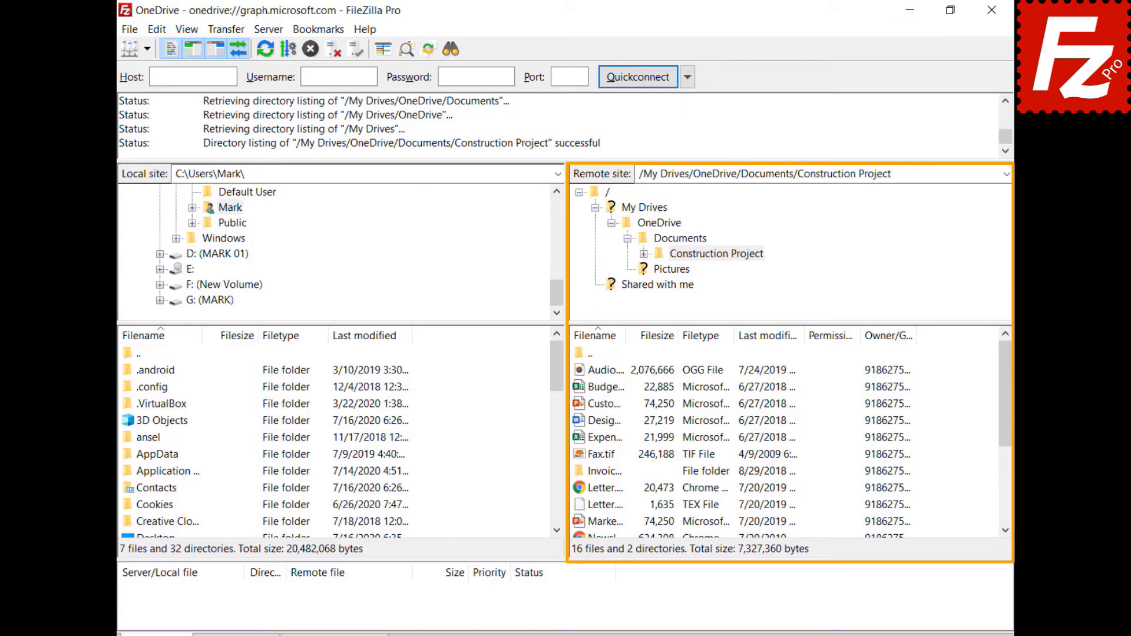
Step: Open the Share dialog for Budget.xlsx
click(580, 387)
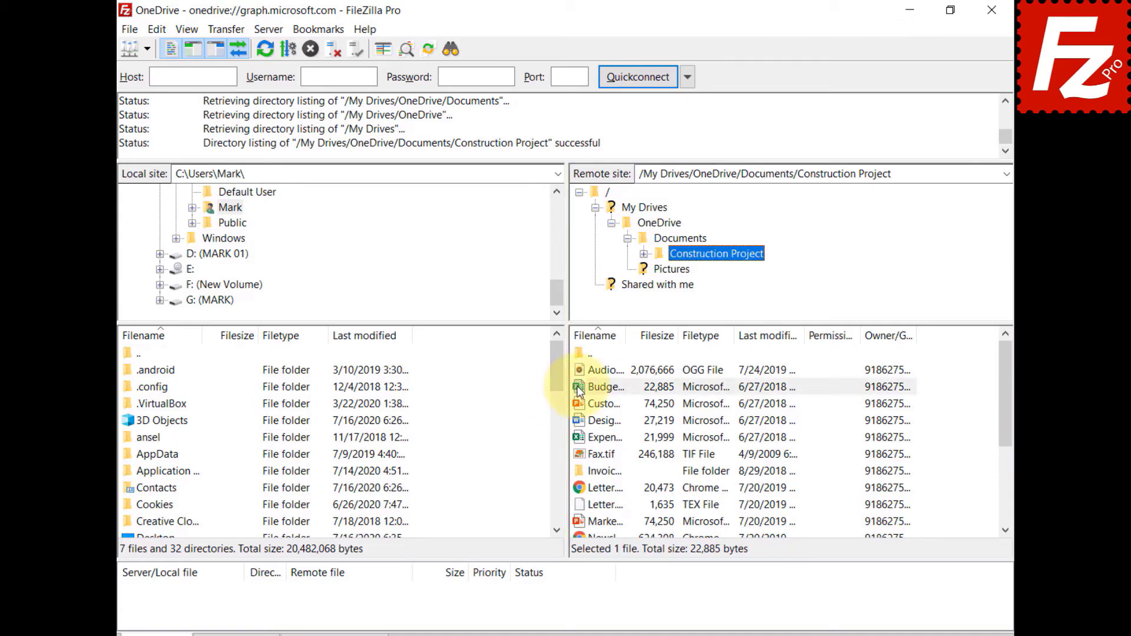
right_click(577, 388)
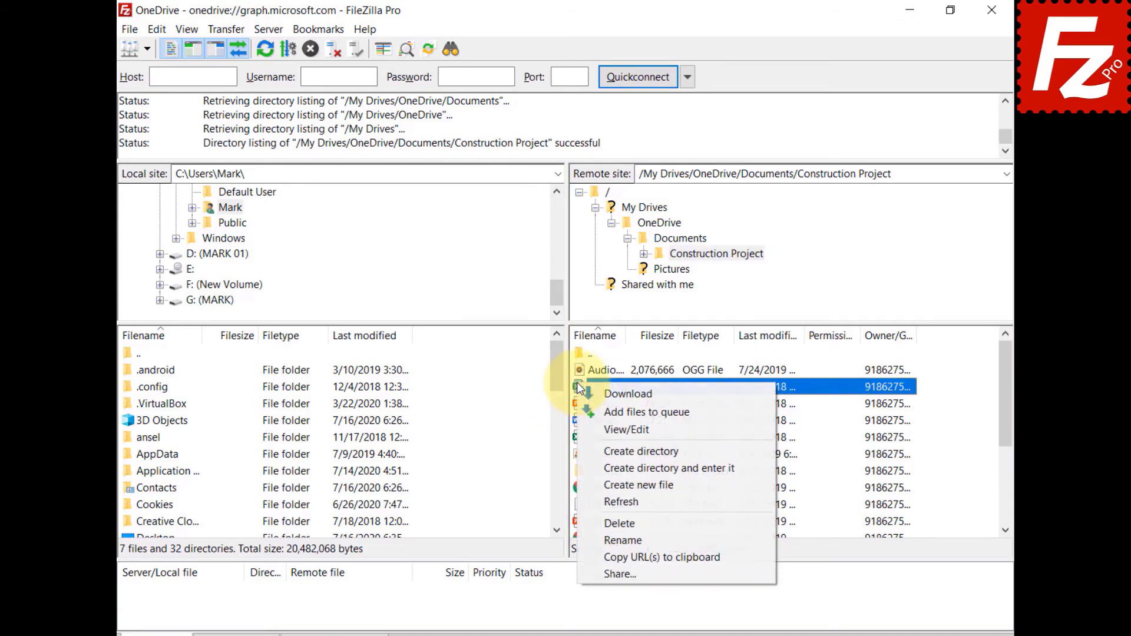
click(607, 571)
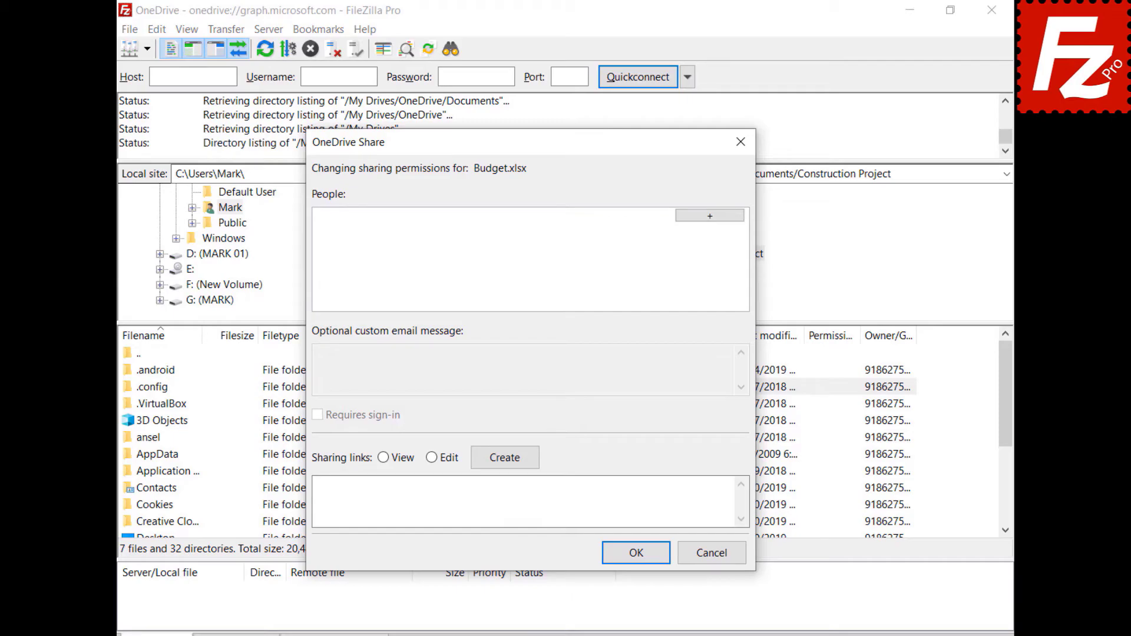
Step: Add the grantee's e-mail with Can Edit, message 'Shared with Filezilla Pro', and create a View link
click(709, 215)
key(ctrl+v)
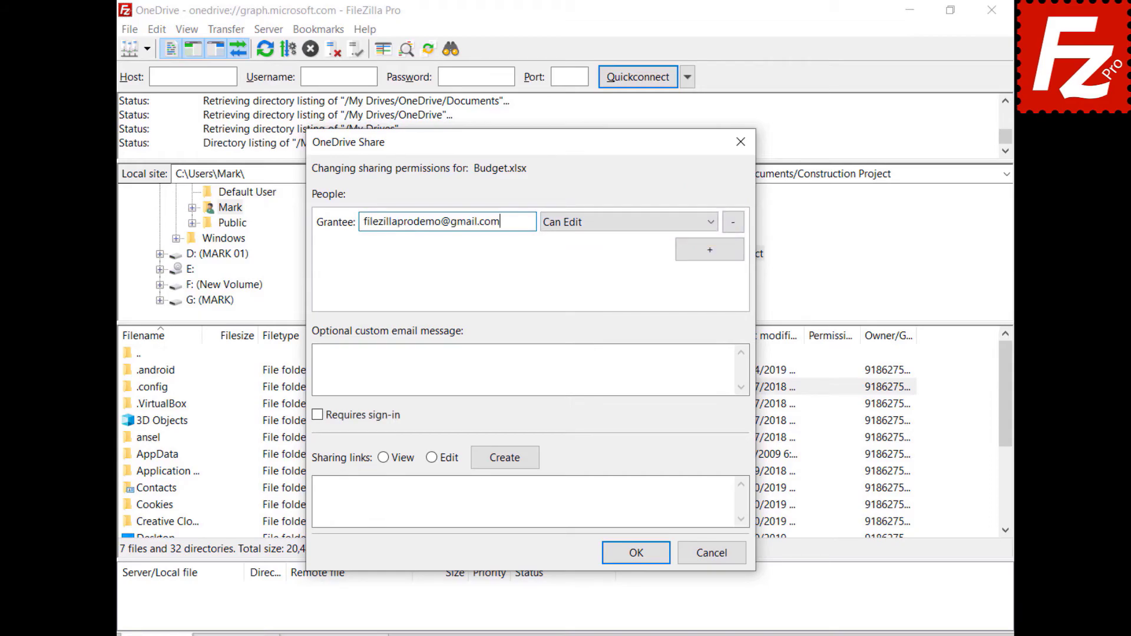
click(598, 229)
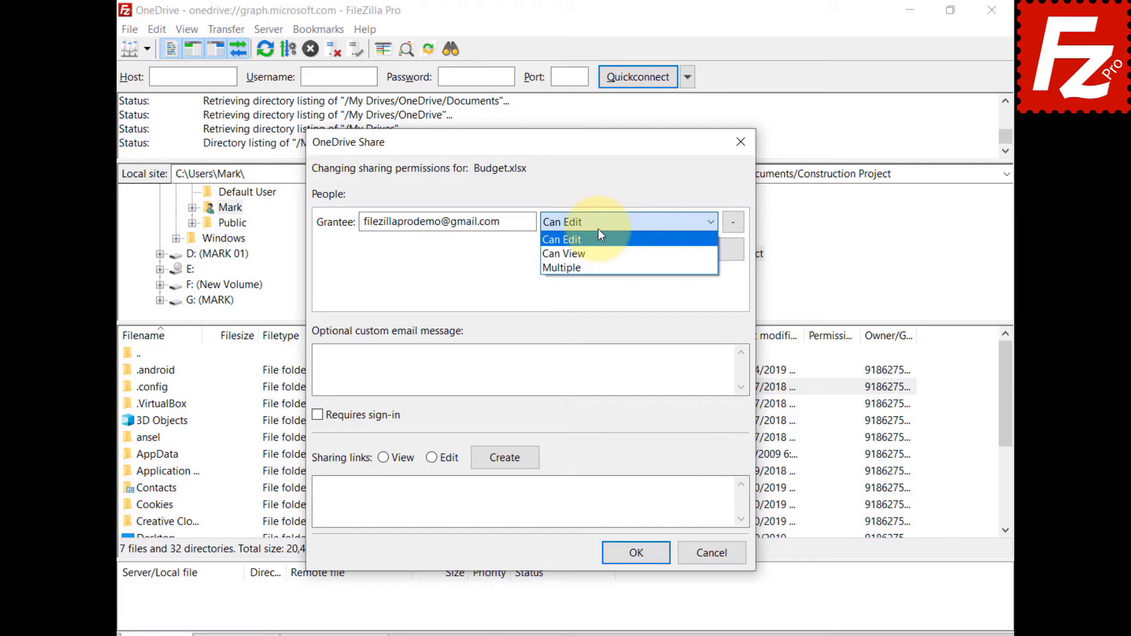
click(530, 369)
text(Shared w)
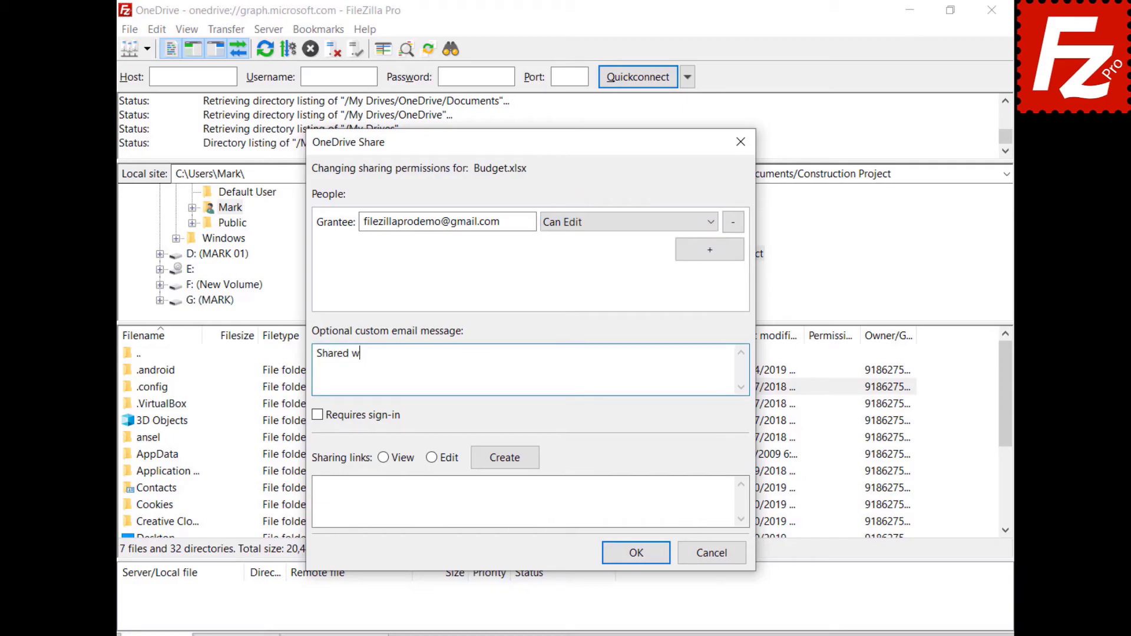
text(ith Filezilla Pro)
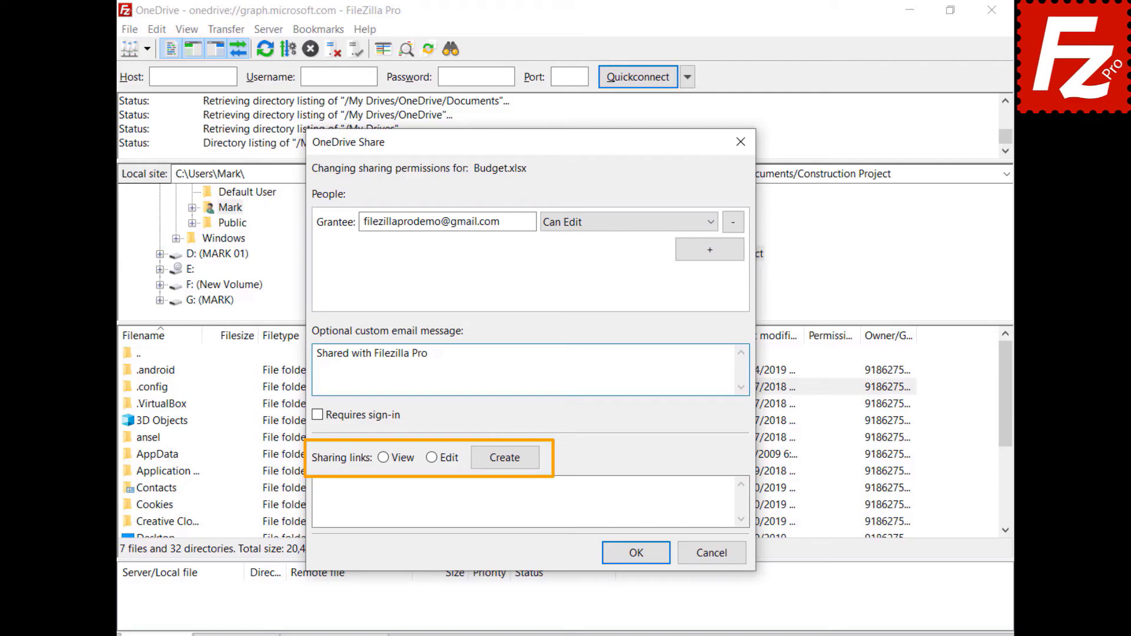
click(384, 457)
click(504, 459)
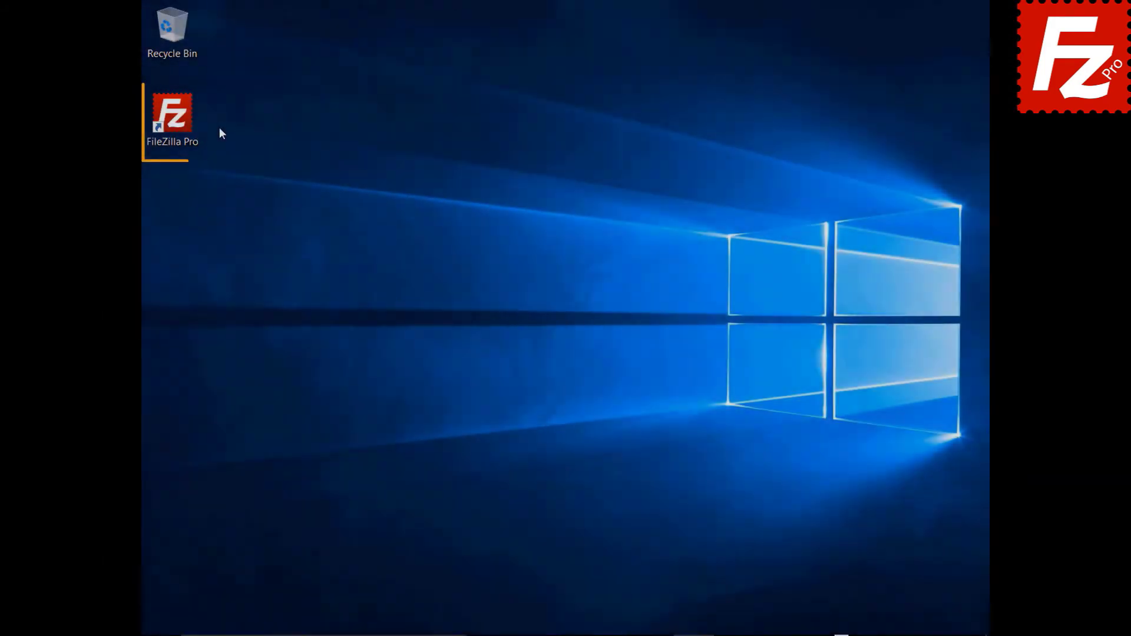
Step: Add a site named 'OneDrive for Business' with Microsoft OneDrive protocol and connect
double_click(180, 123)
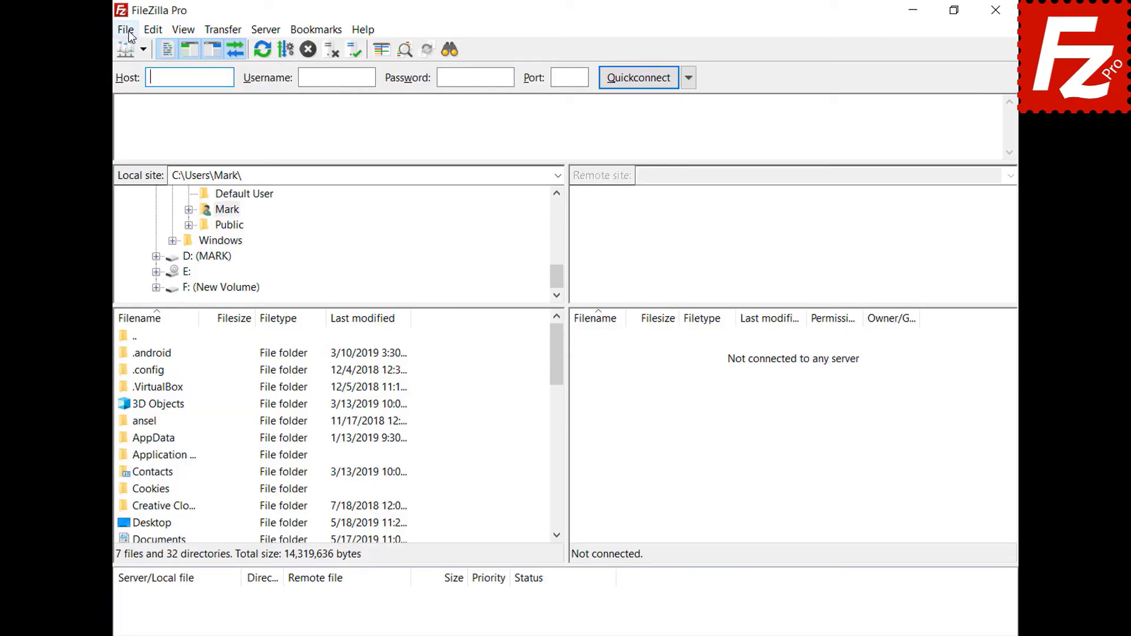
click(126, 30)
click(129, 51)
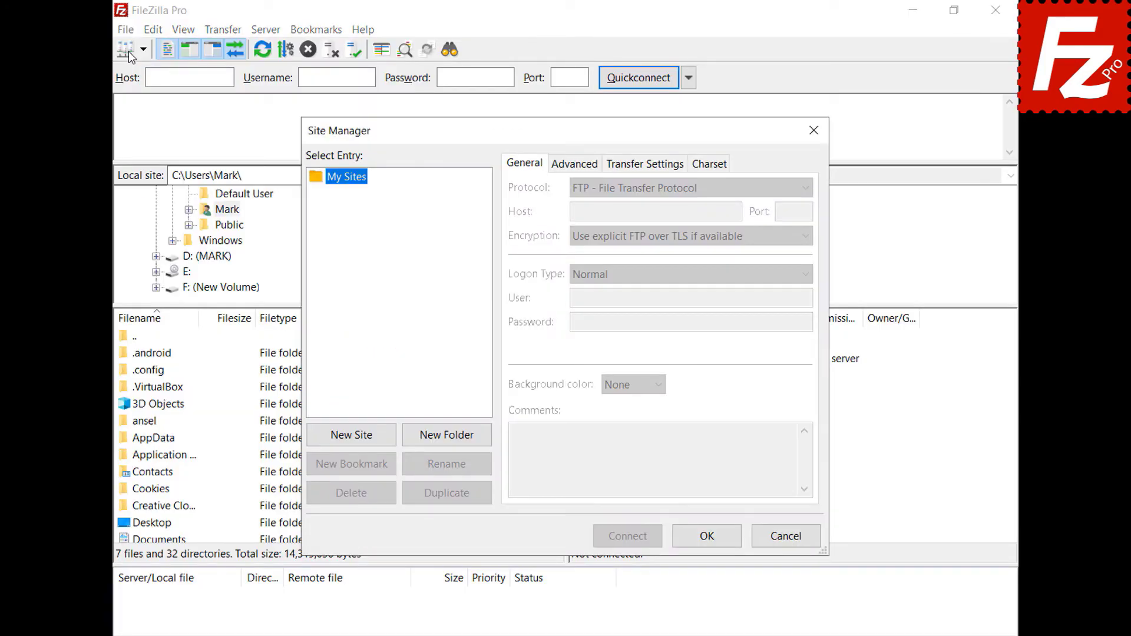
click(357, 442)
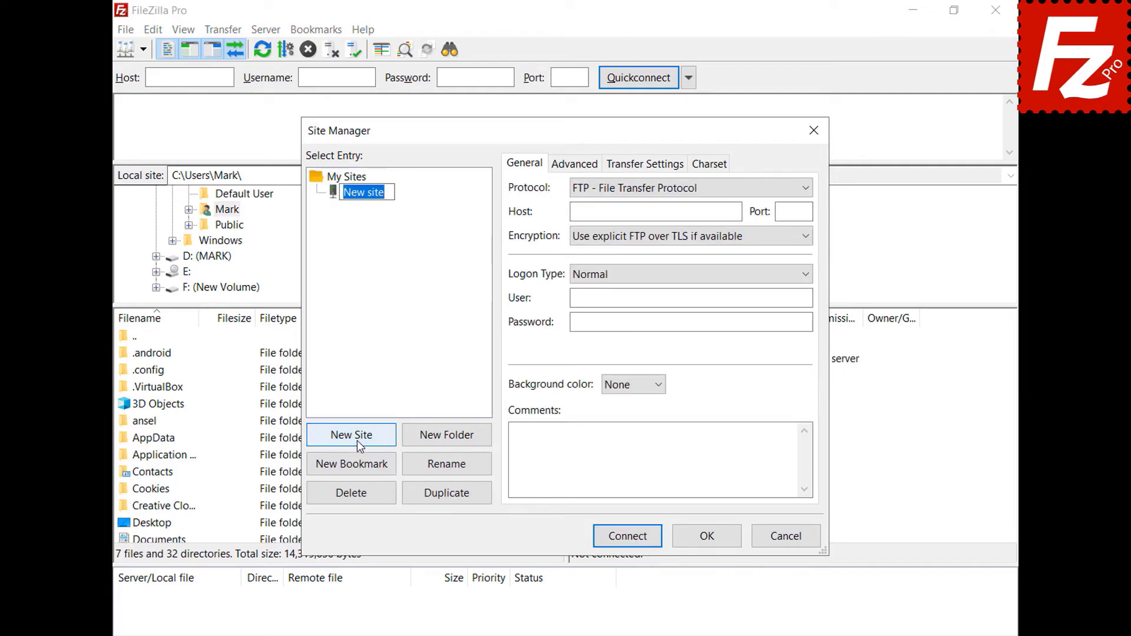
text(OneDrive )
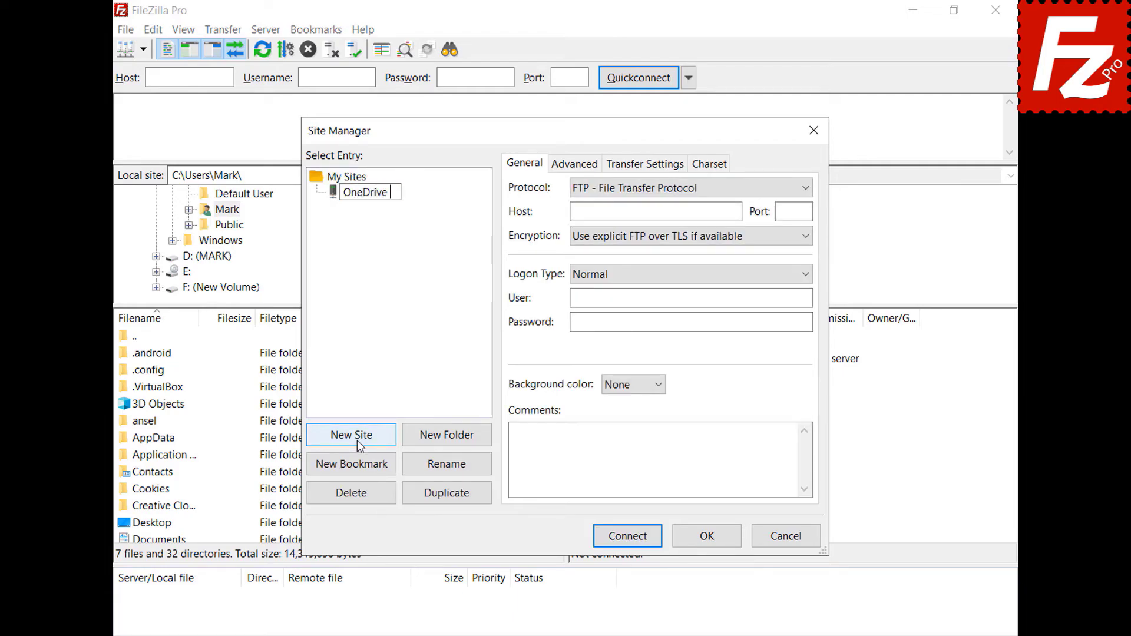
text(for Business)
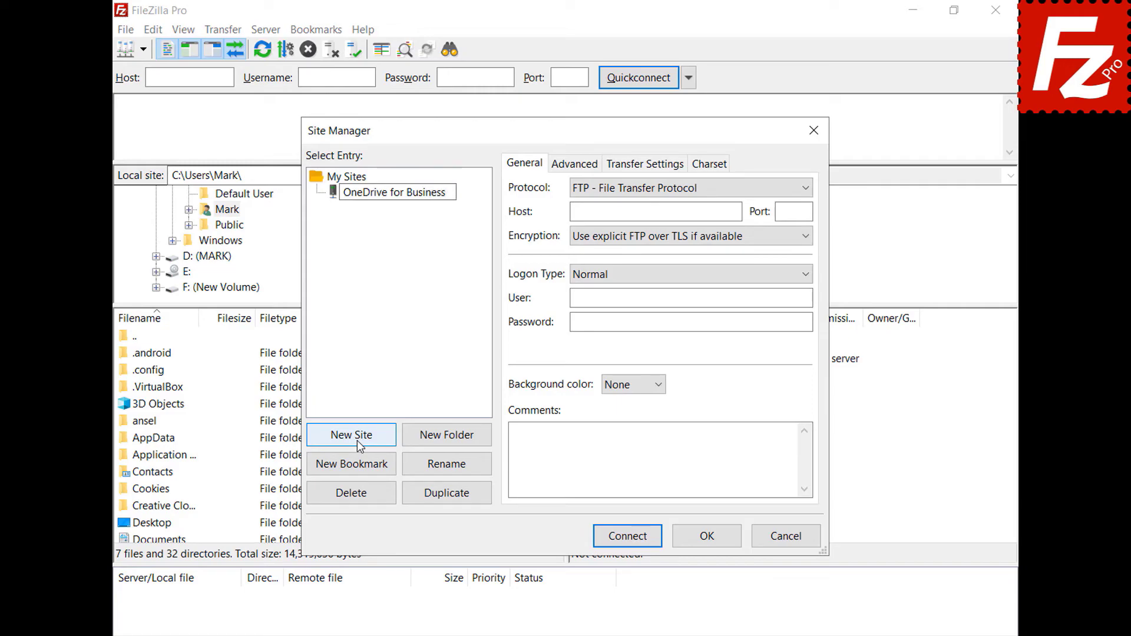
click(811, 189)
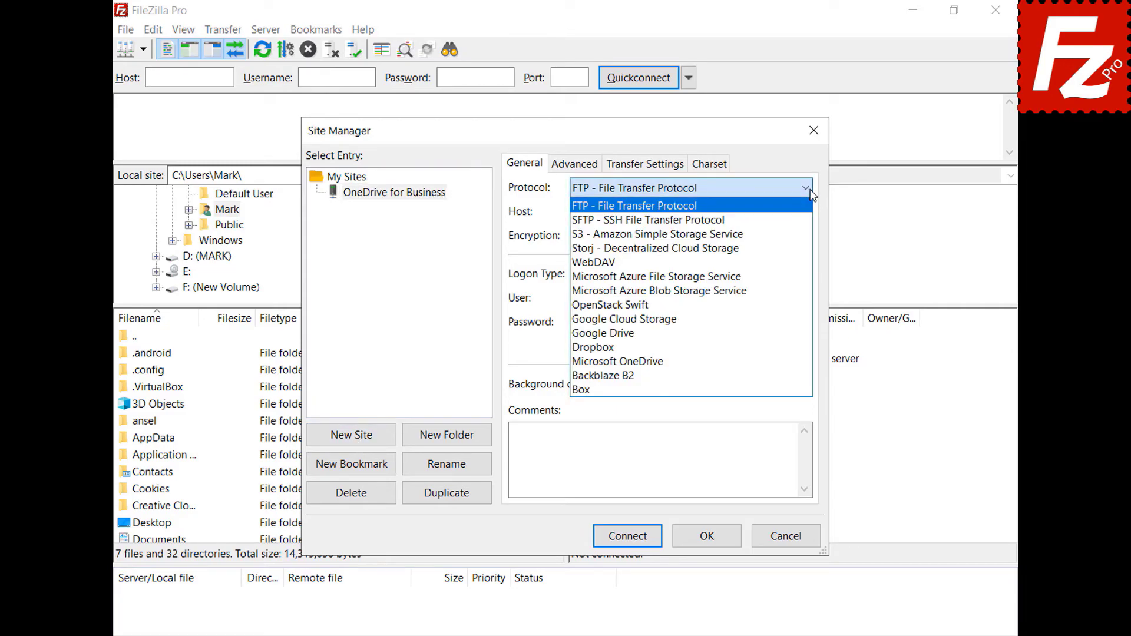
click(794, 359)
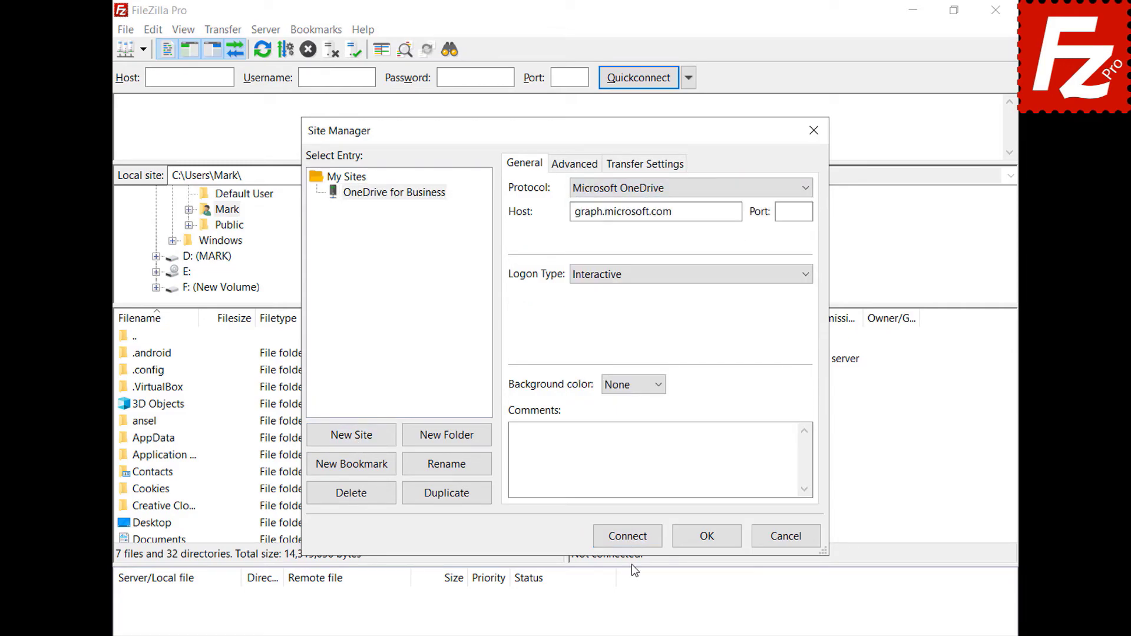
click(628, 537)
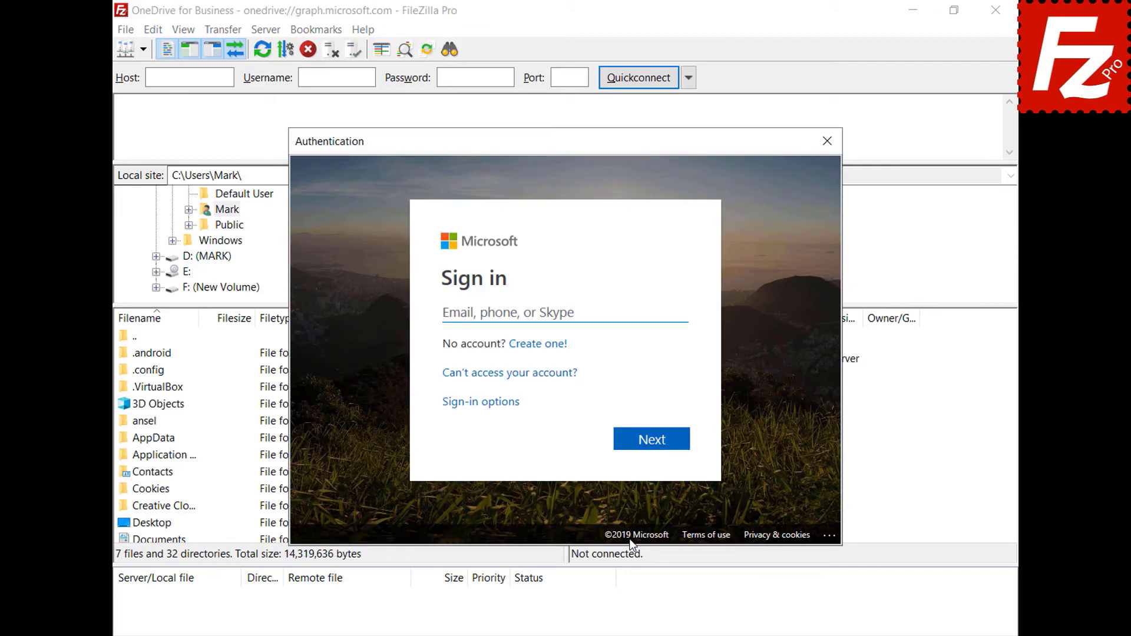
Step: Sign in with the account e-mail and password, consent for the organization, and accept permissions
key(ctrl+v)
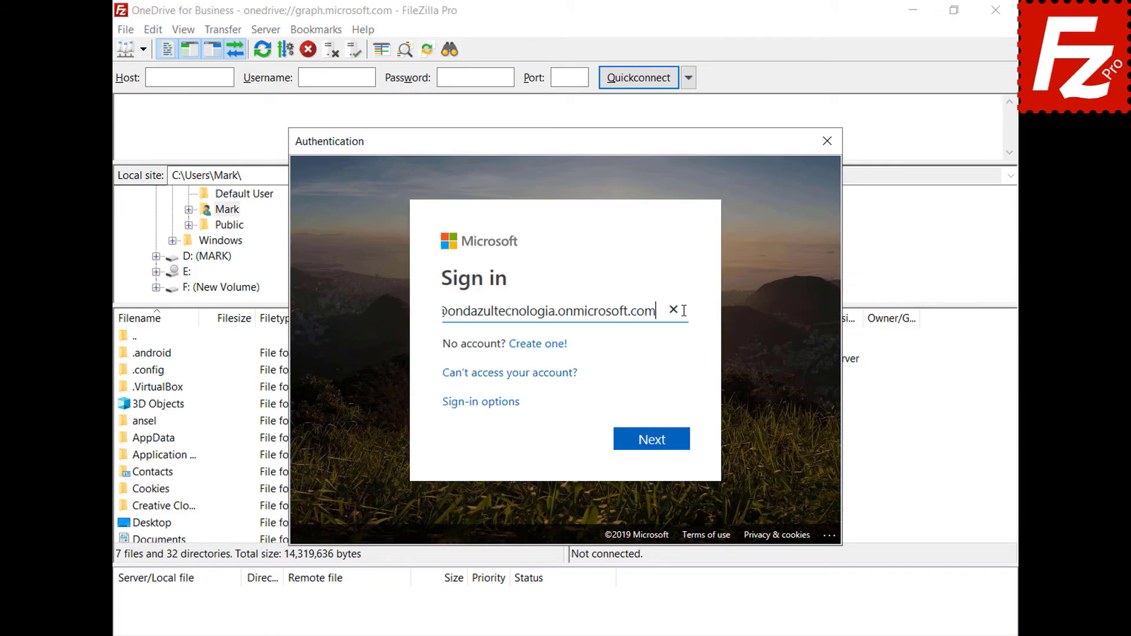
click(654, 443)
key(ctrl+v)
click(656, 433)
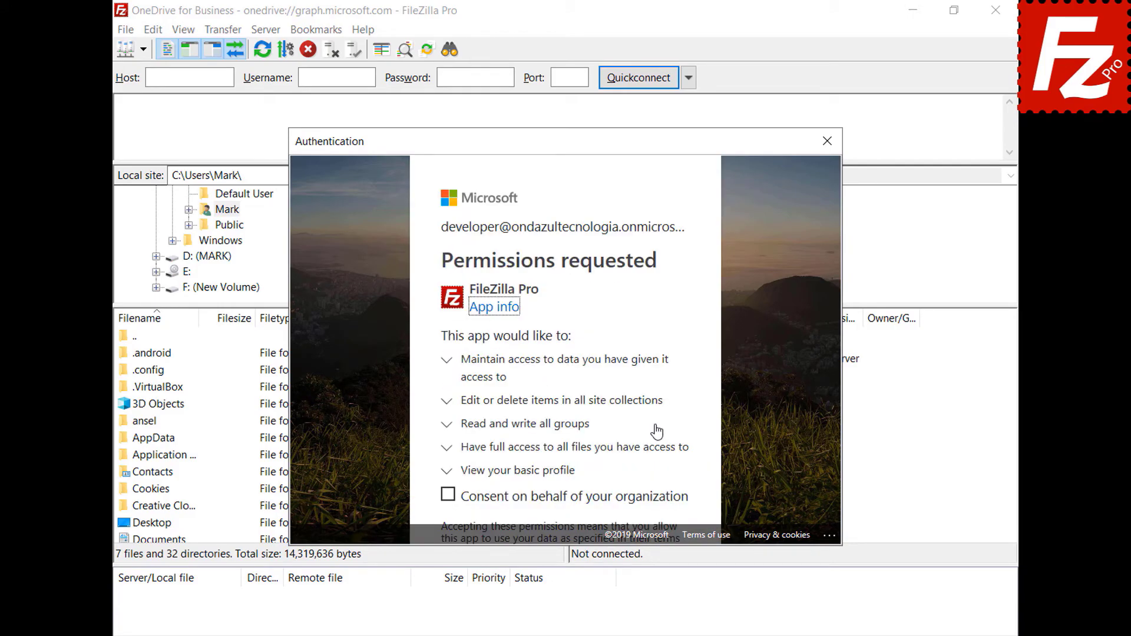
click(448, 496)
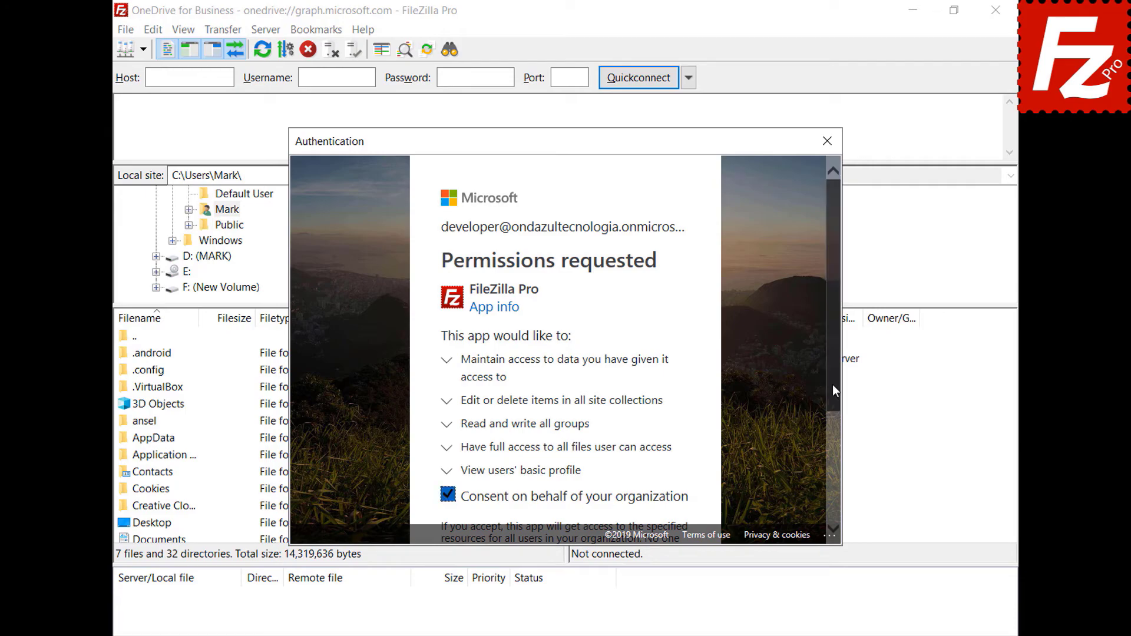
drag(832, 384, 832, 513)
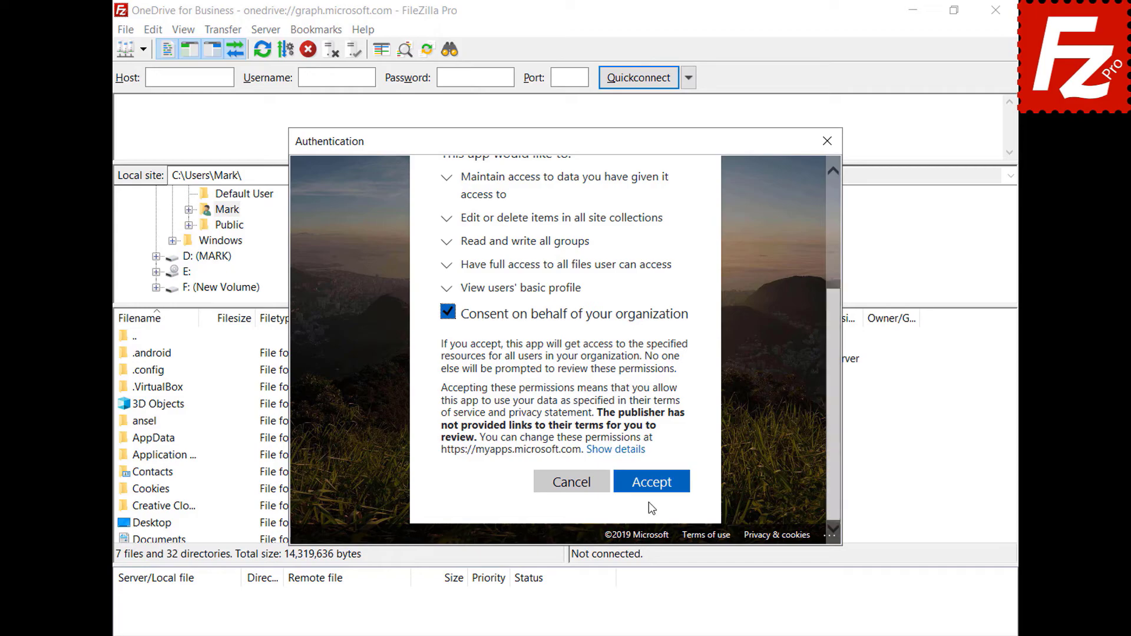
click(649, 483)
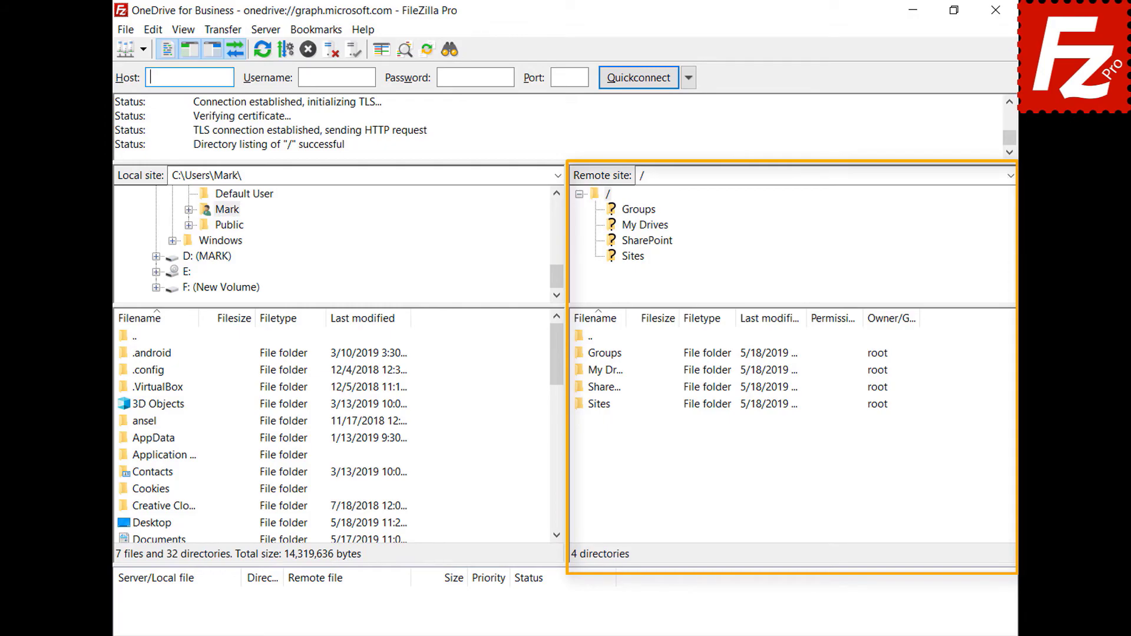
Step: Open My Drives > OneDrive, then recreate the 'OneDrive for Business' site with Microsoft OneDrive and connect
double_click(598, 371)
double_click(600, 355)
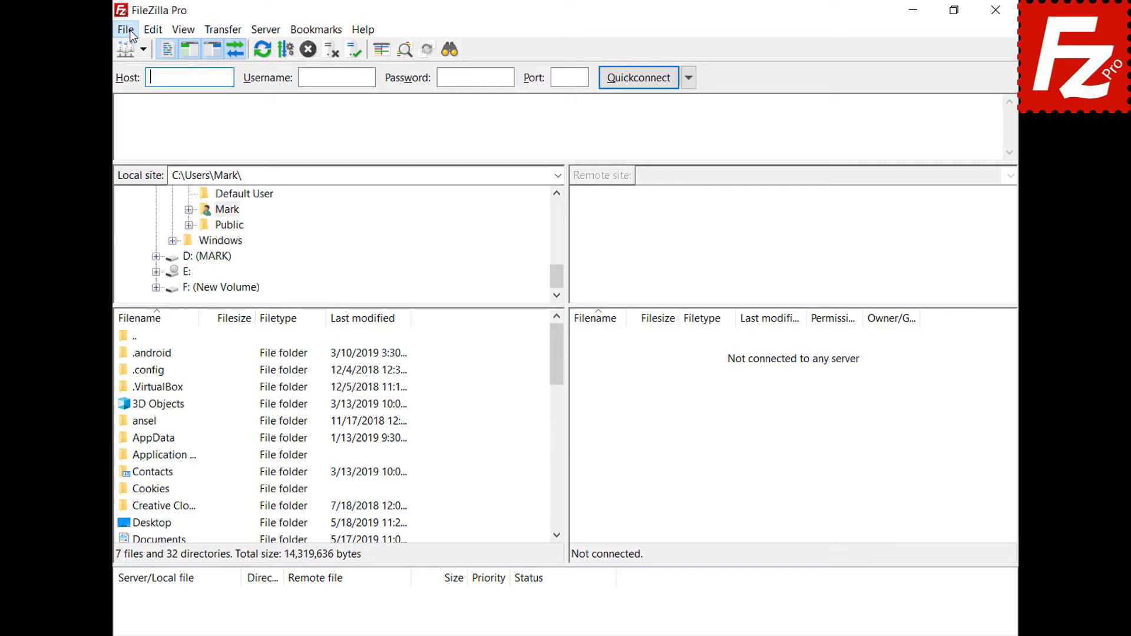
click(130, 32)
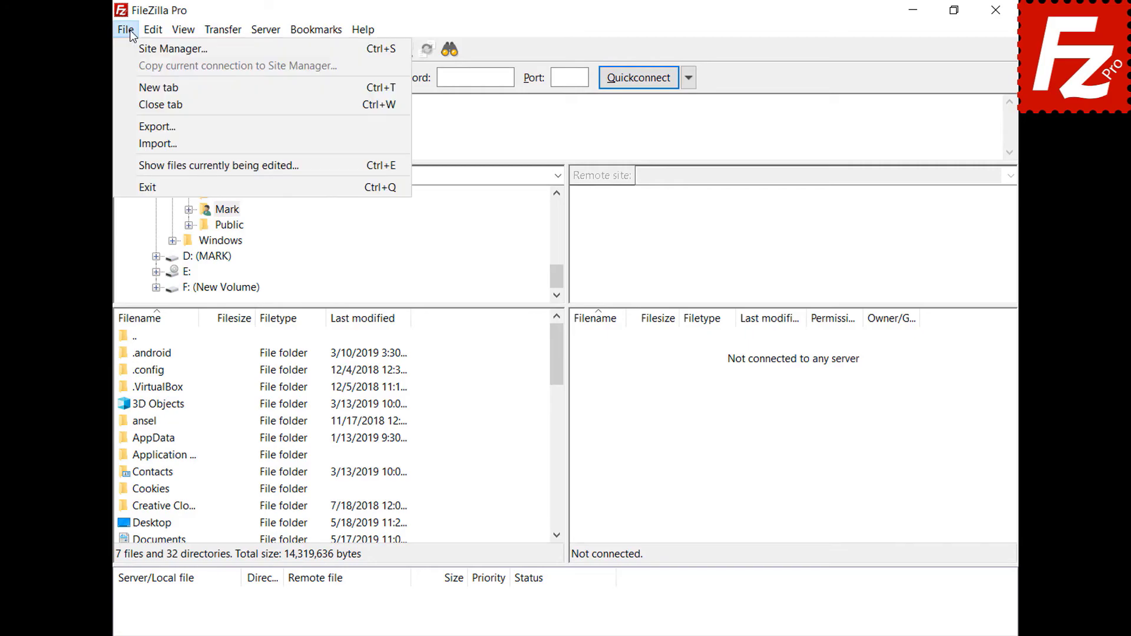
click(133, 47)
click(351, 436)
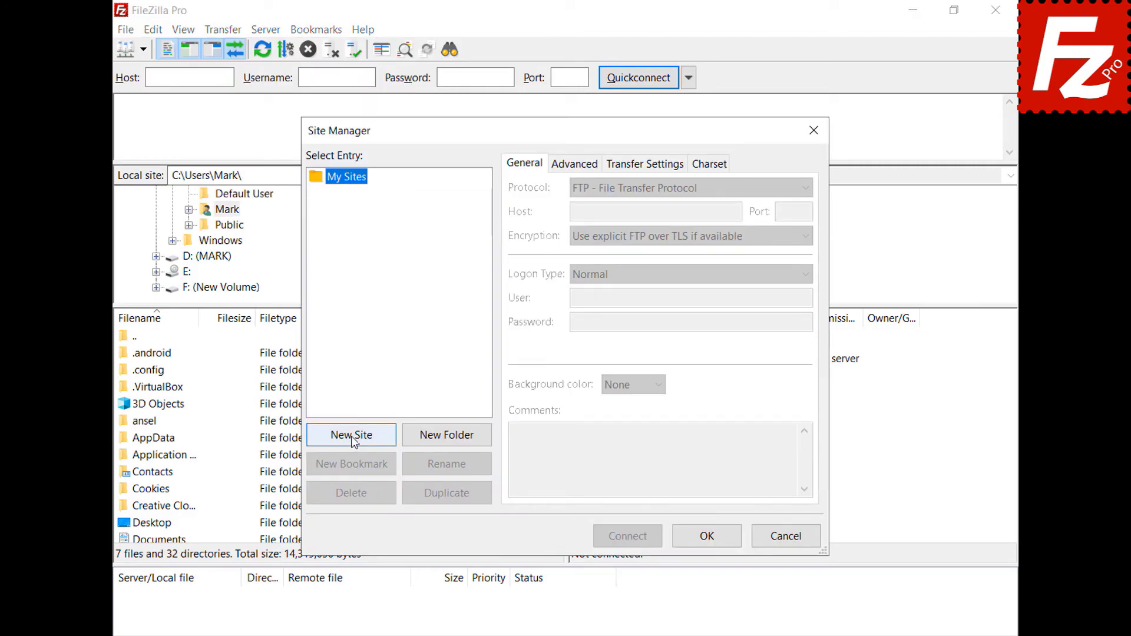
text(OneDrive)
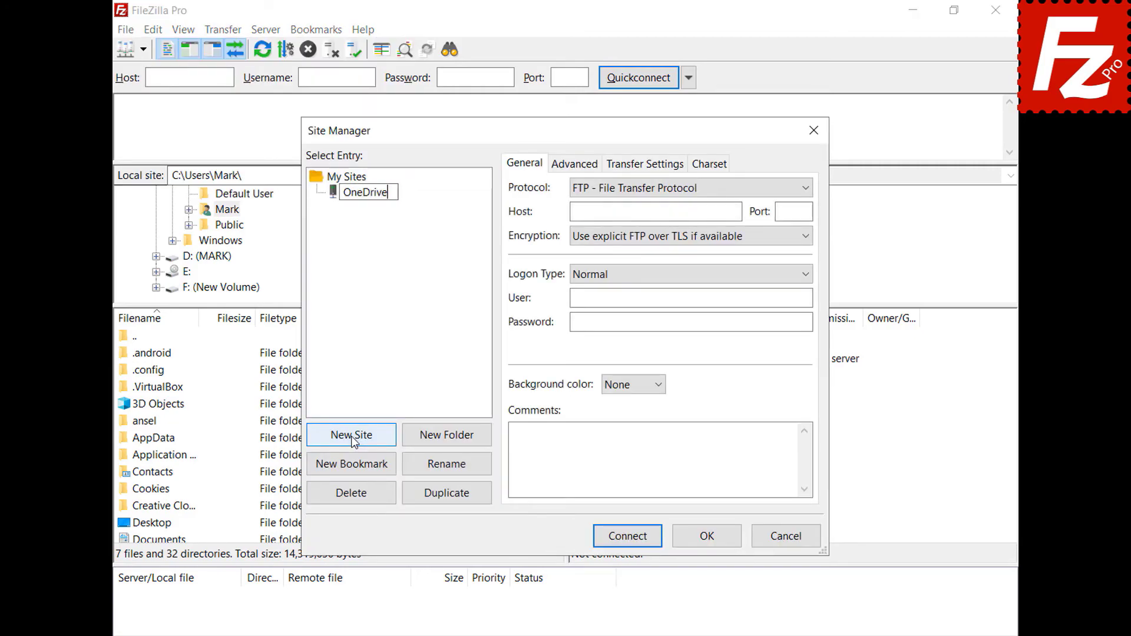
text( for Business)
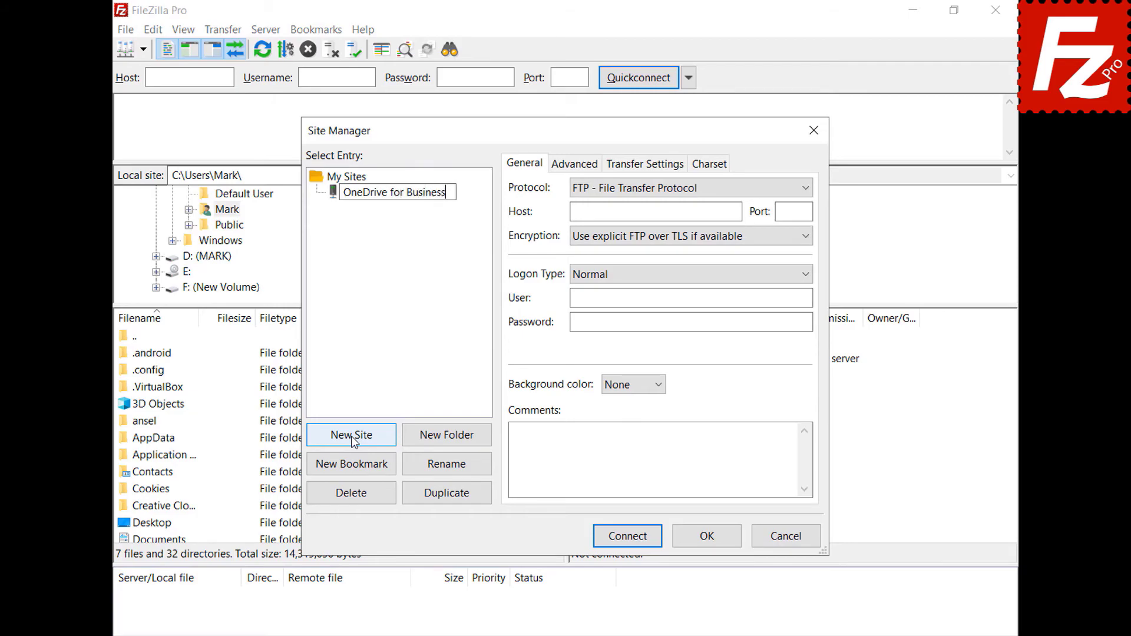
key(Return)
click(804, 188)
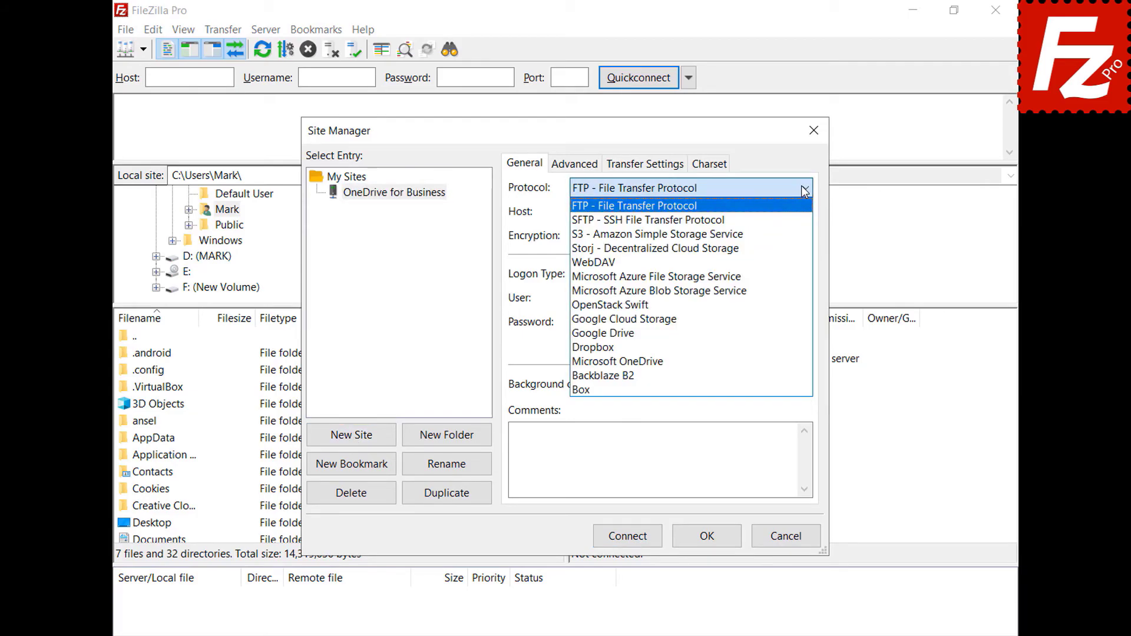
click(783, 365)
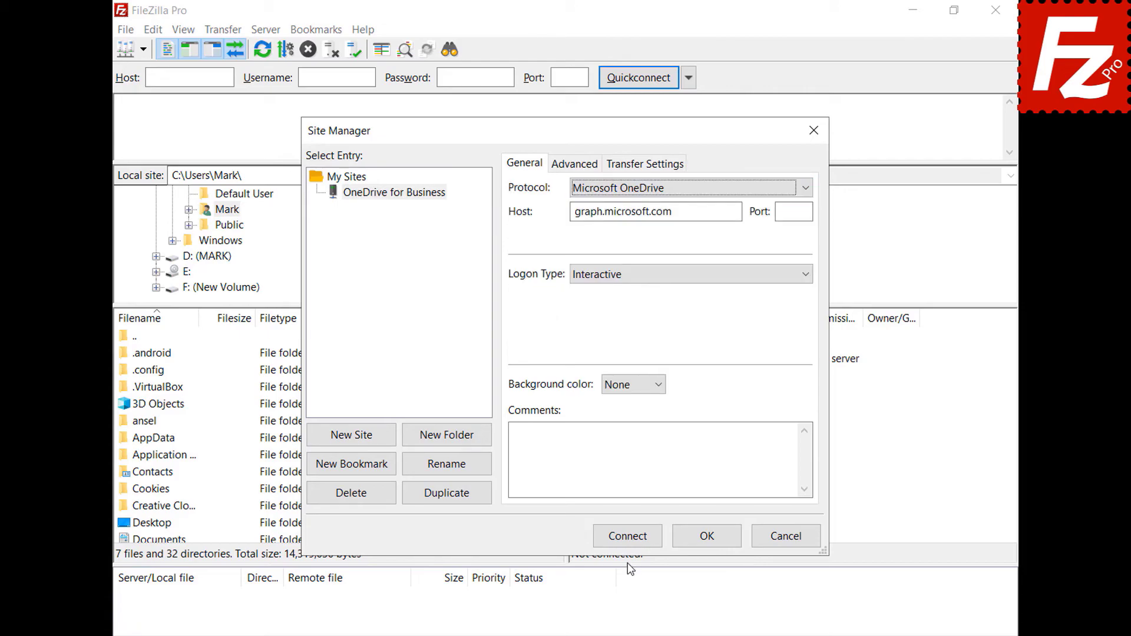
click(627, 537)
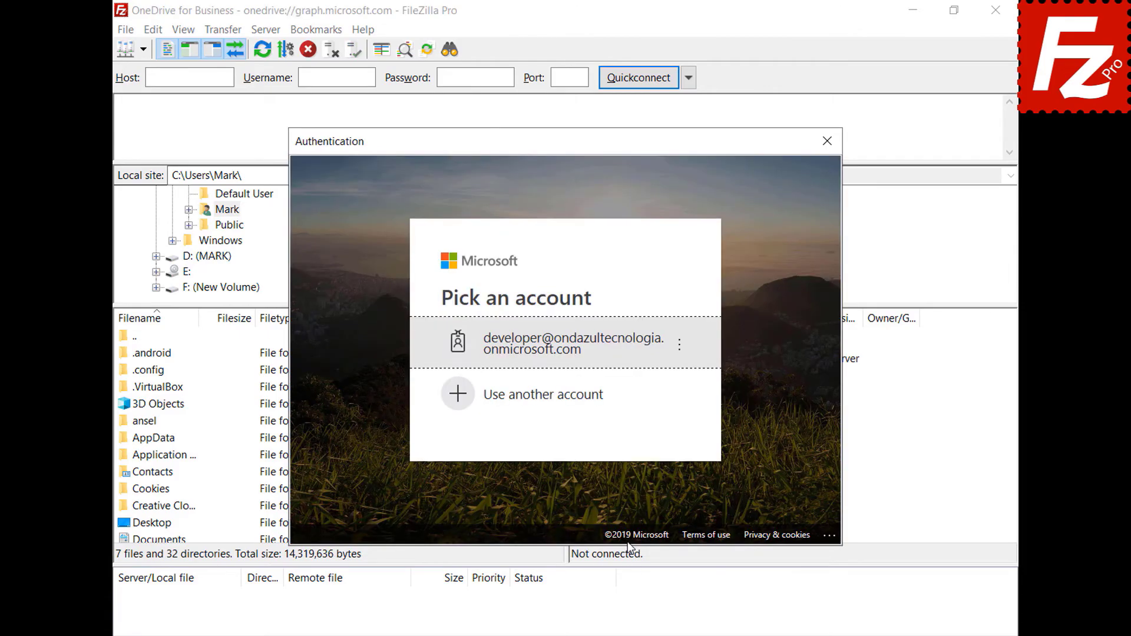
Step: Sign in with a different Microsoft work account's e-mail and password
click(596, 396)
key(ctrl+v)
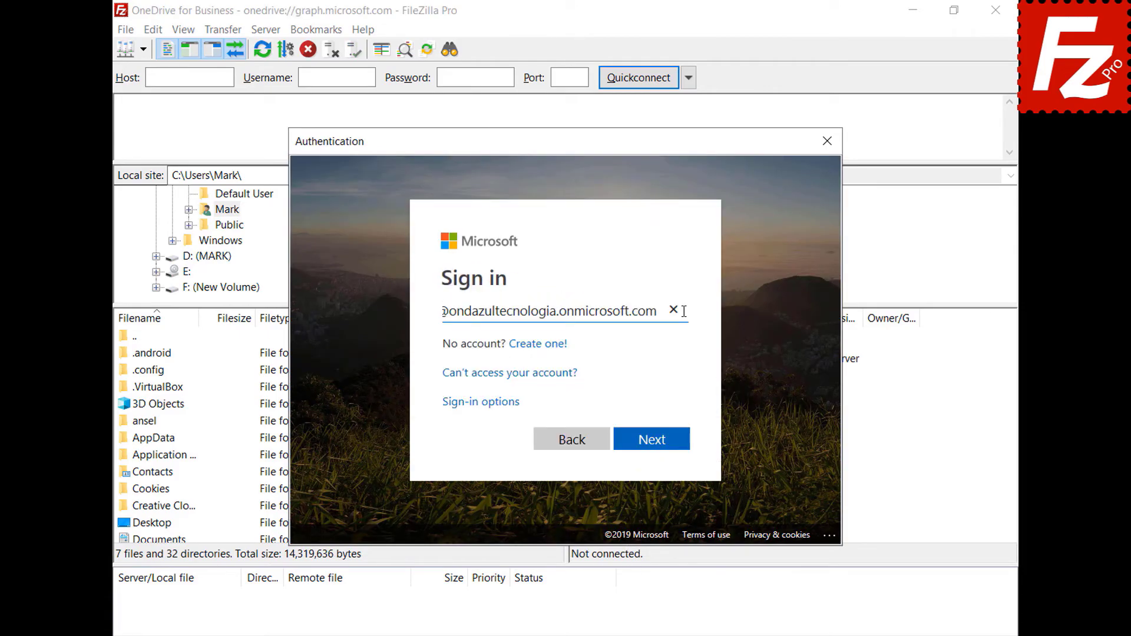
click(655, 447)
key(ctrl+v)
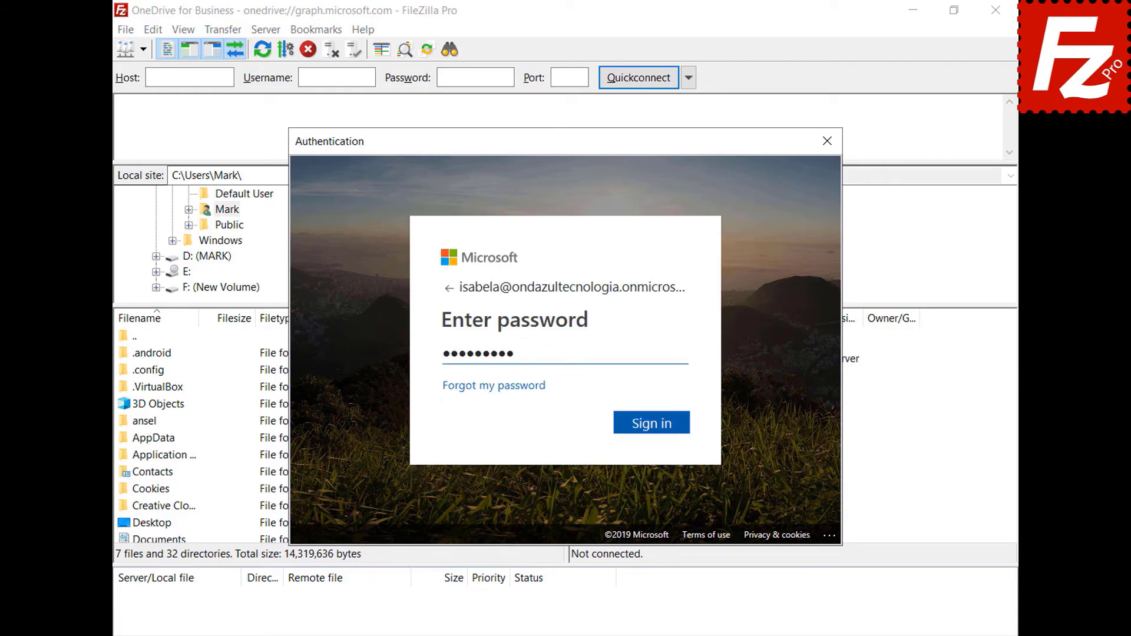
key(Return)
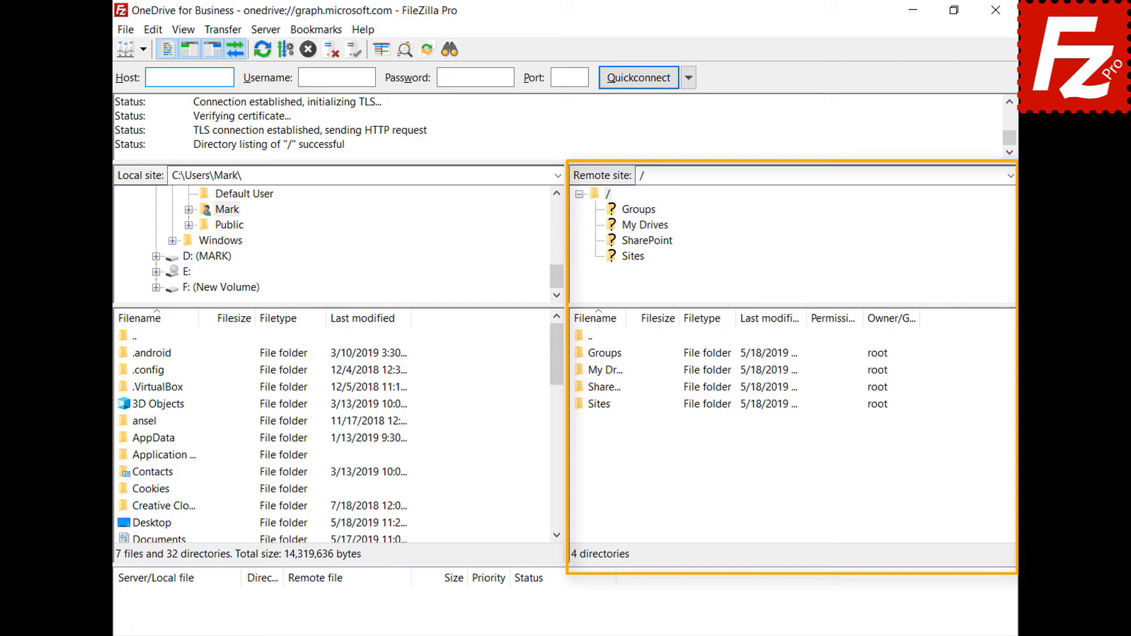
Step: Open My Drives, then the OneDrive folder on the OneDrive for Business connection
double_click(583, 372)
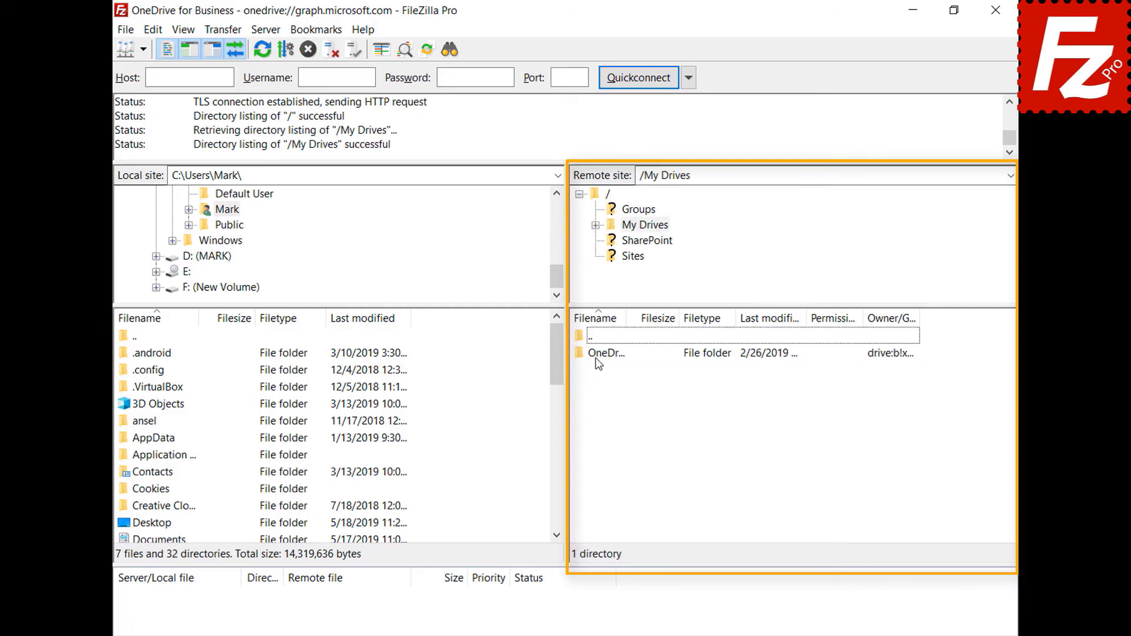
double_click(595, 358)
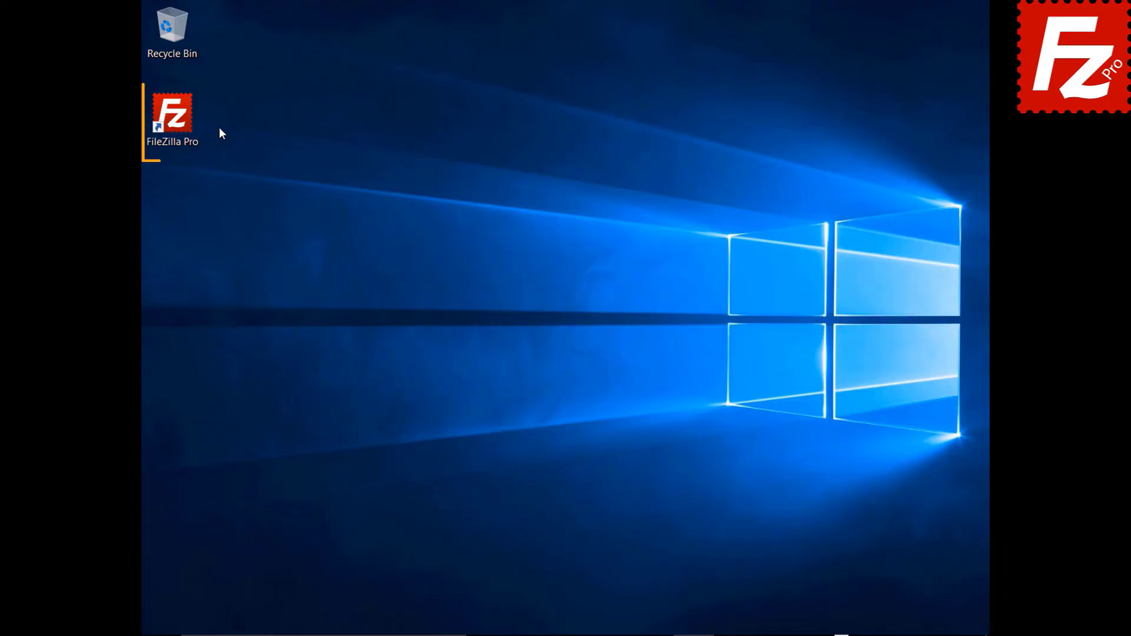
Step: Launch FileZilla Pro and reconnect to the saved Amazon S3 site
double_click(179, 122)
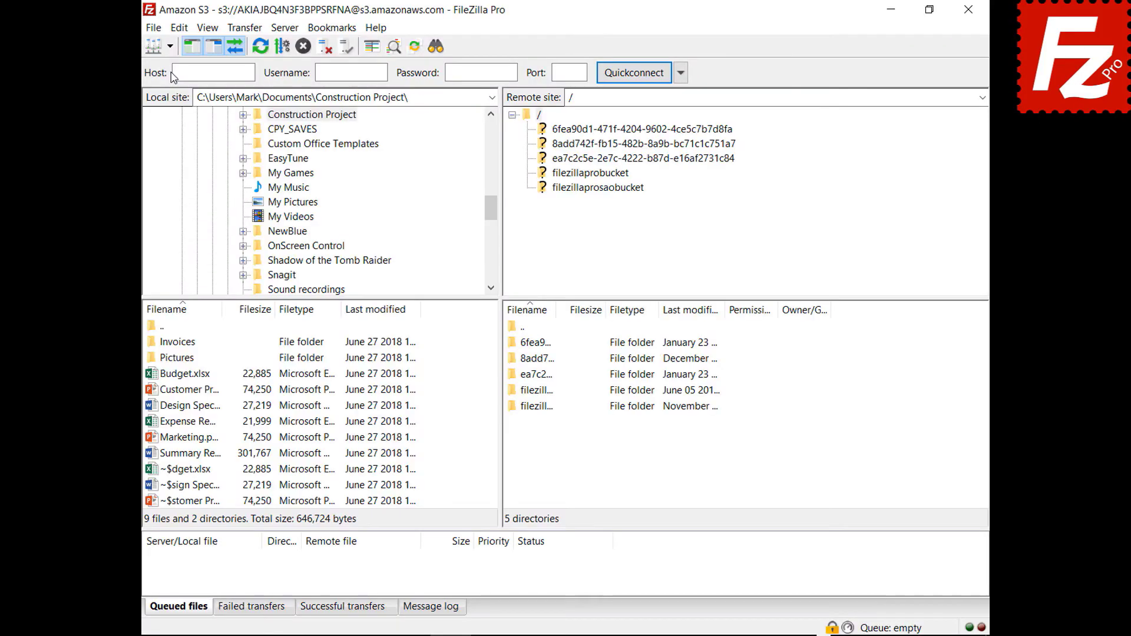
click(141, 50)
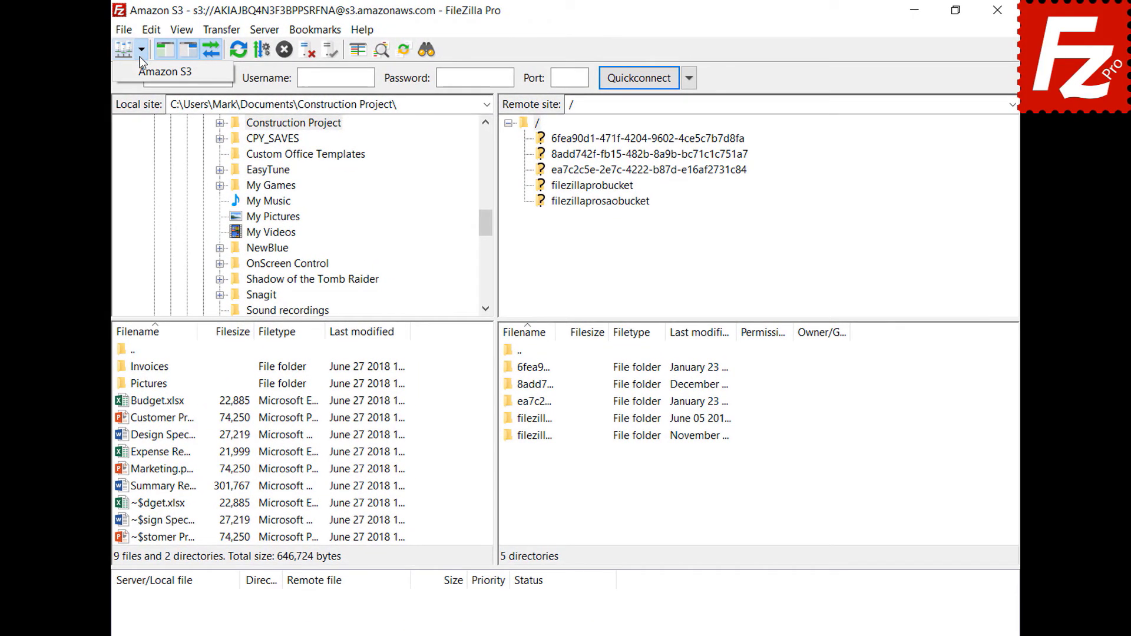
click(142, 72)
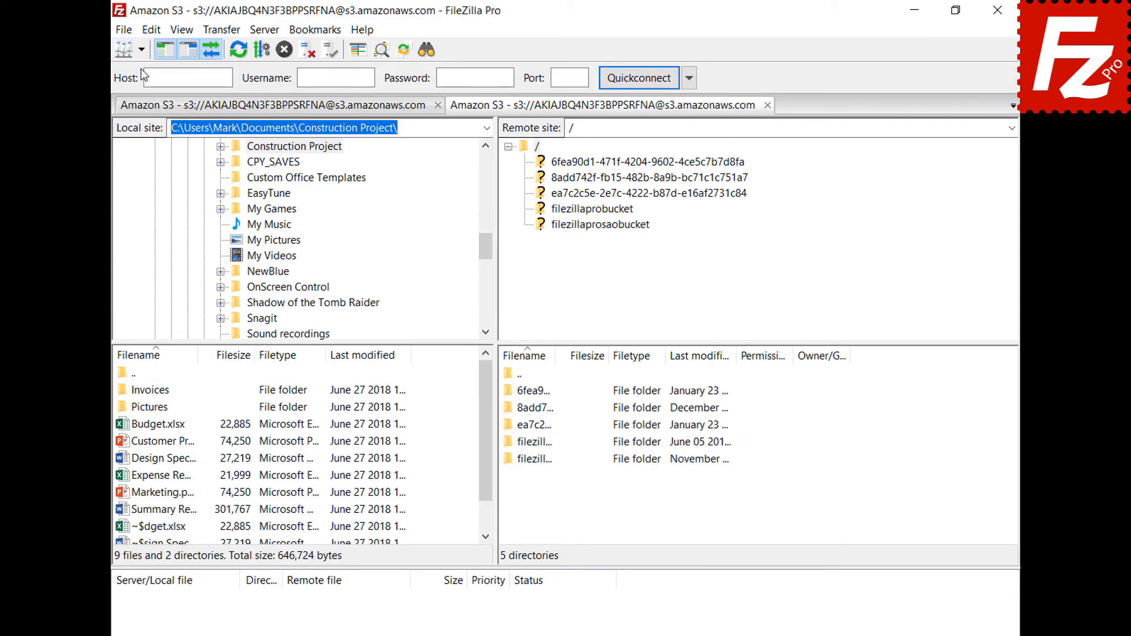
Step: Generate a temporary URL for the README file in filezillaprobucket
click(591, 209)
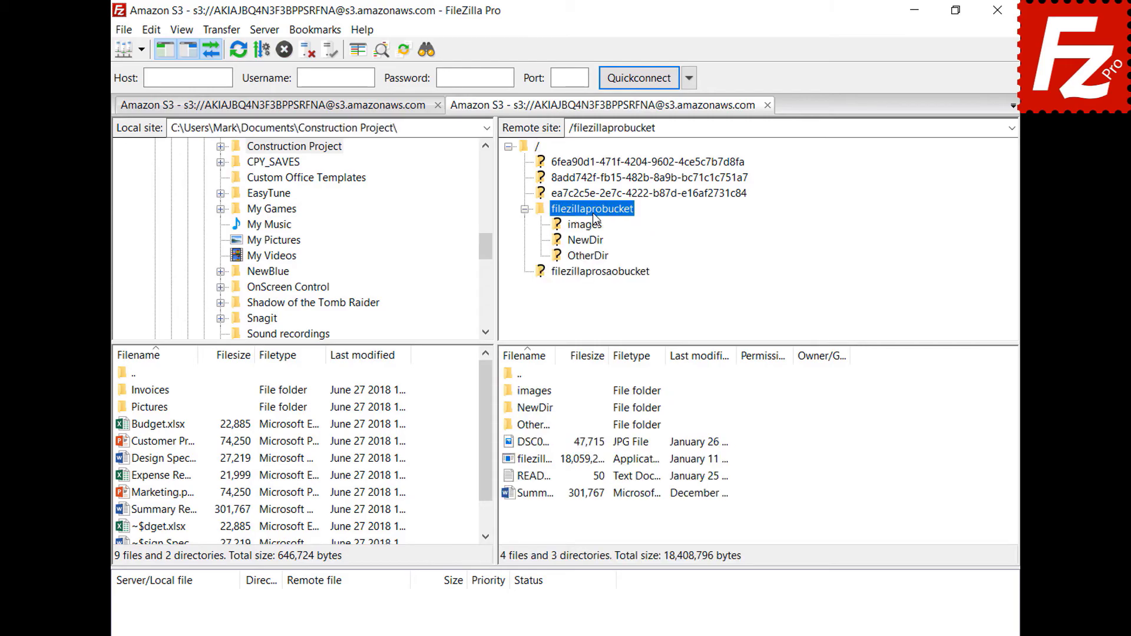
right_click(536, 481)
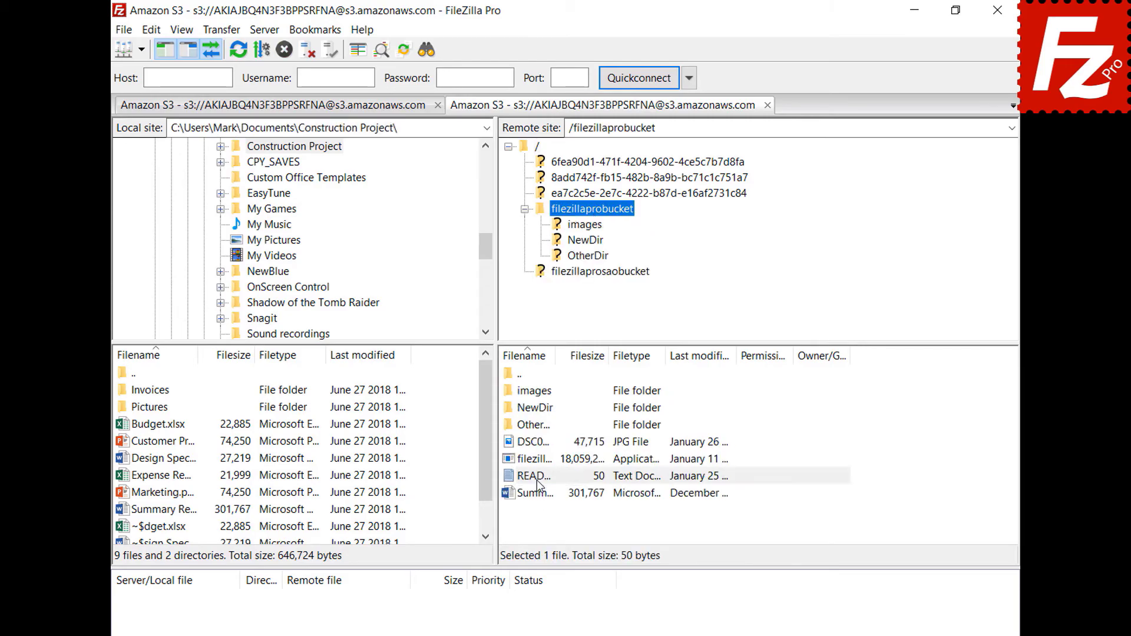
click(554, 471)
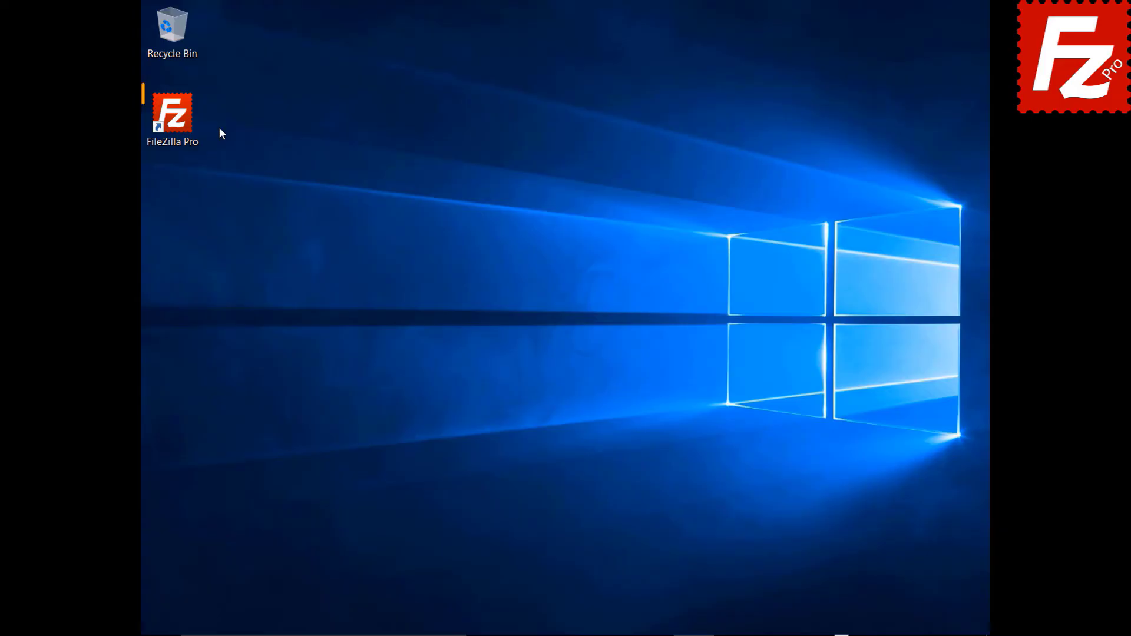
Step: Launch FileZilla Pro and add a new site named OneDrive using the Microsoft OneDrive protocol
double_click(179, 122)
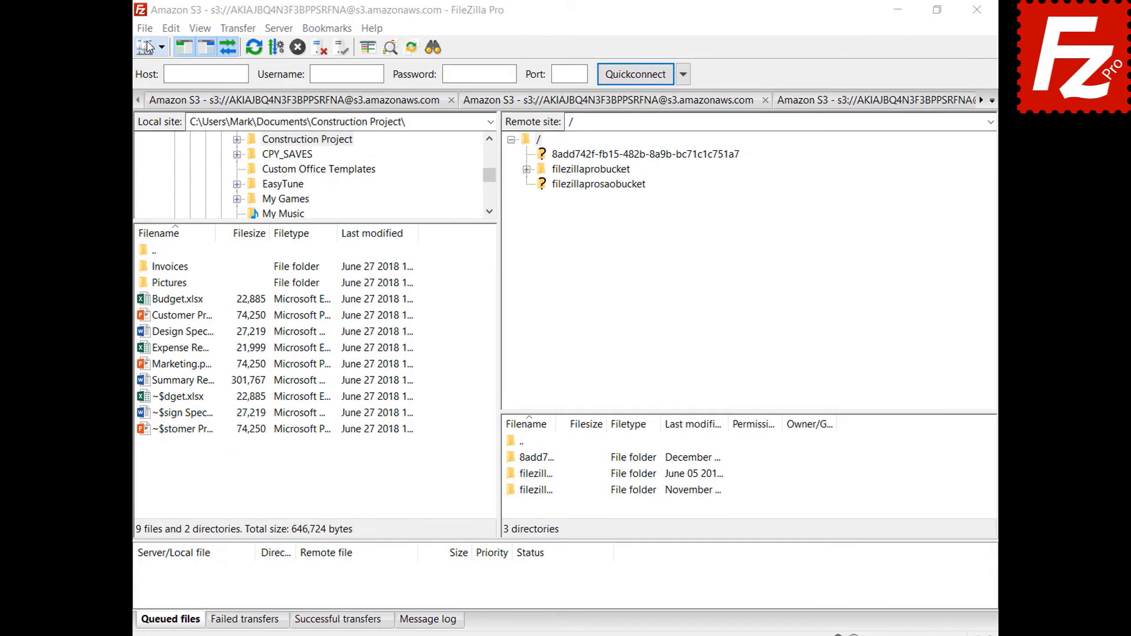
click(127, 31)
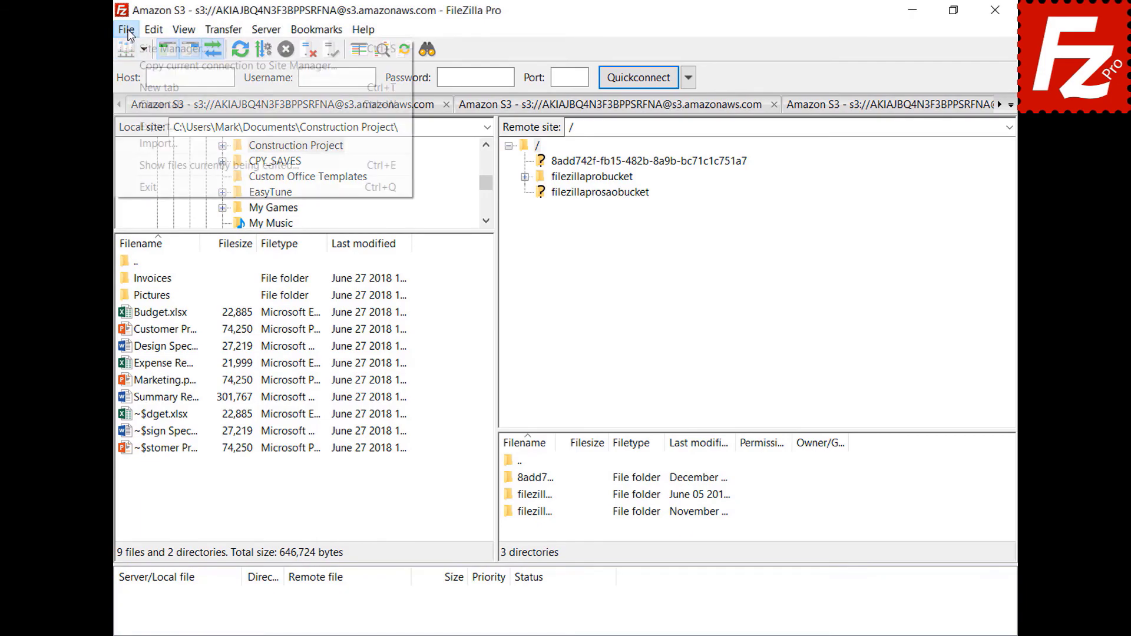
click(130, 50)
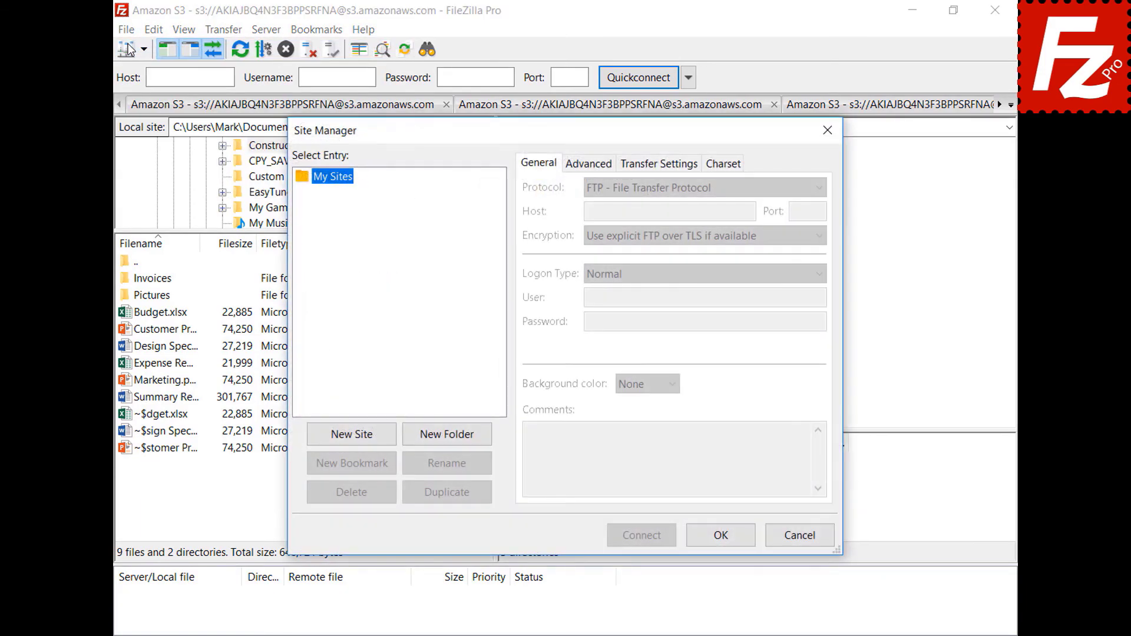
click(354, 436)
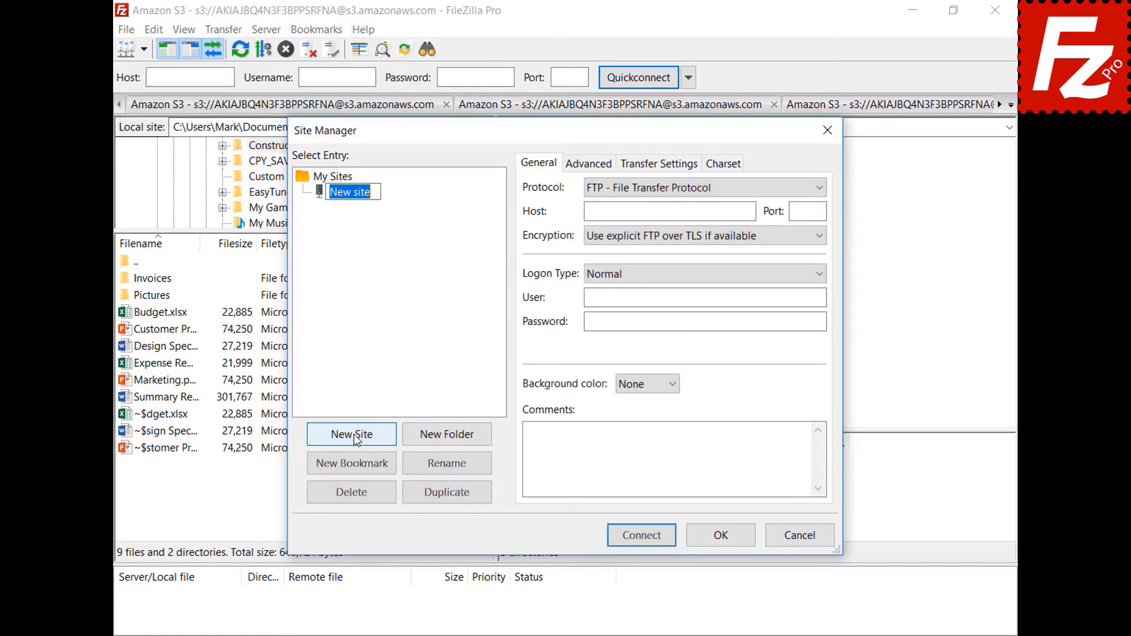
text(OneDrive)
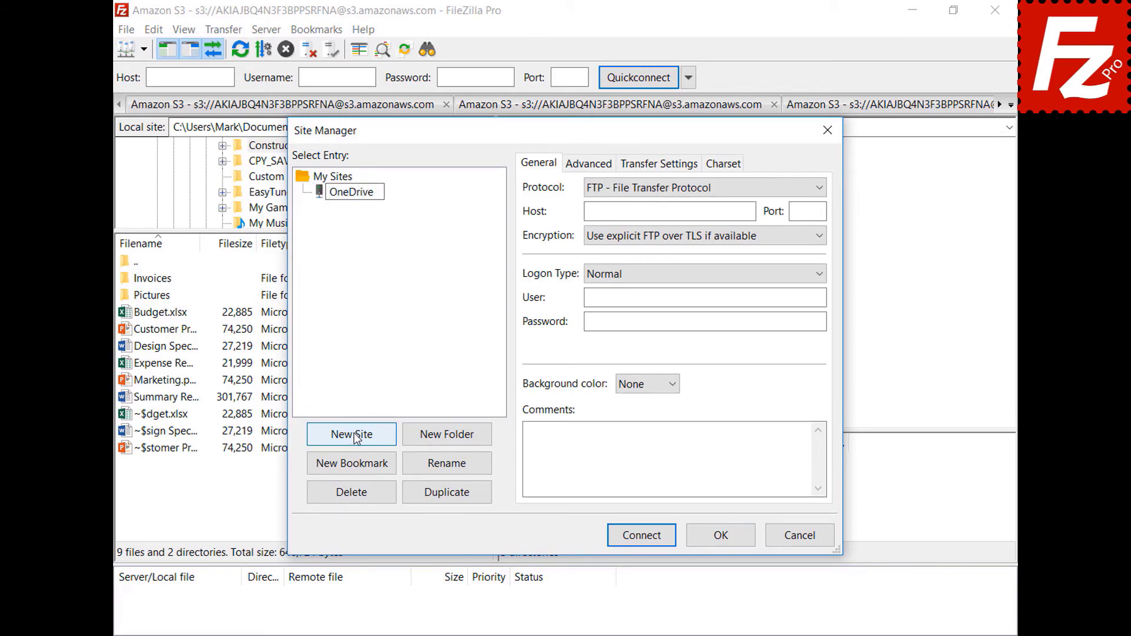
click(819, 188)
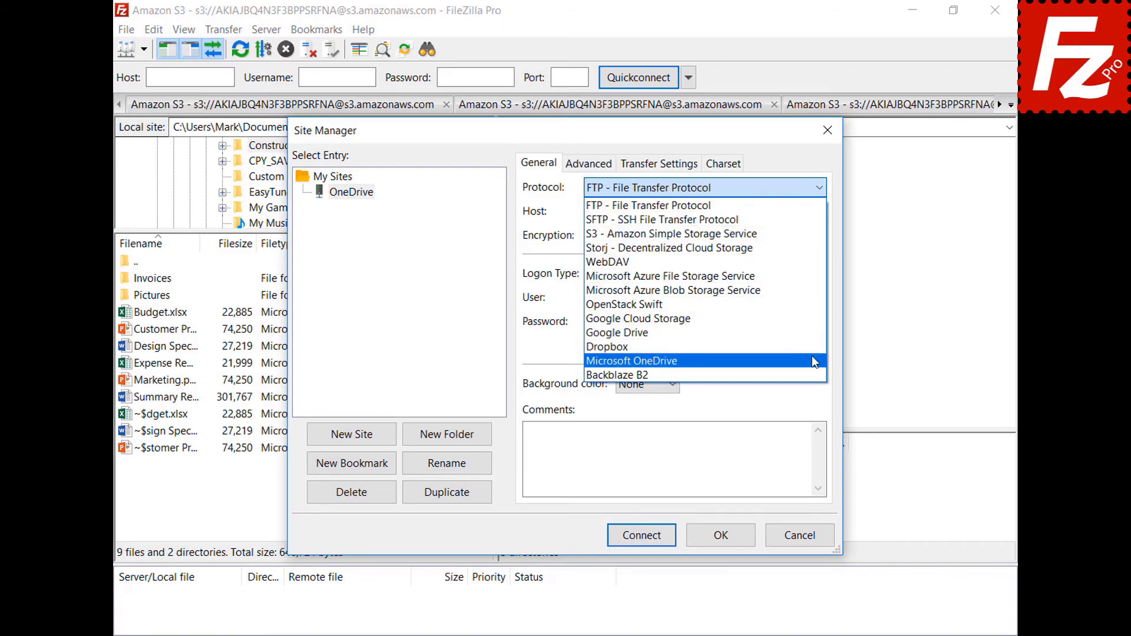
click(815, 361)
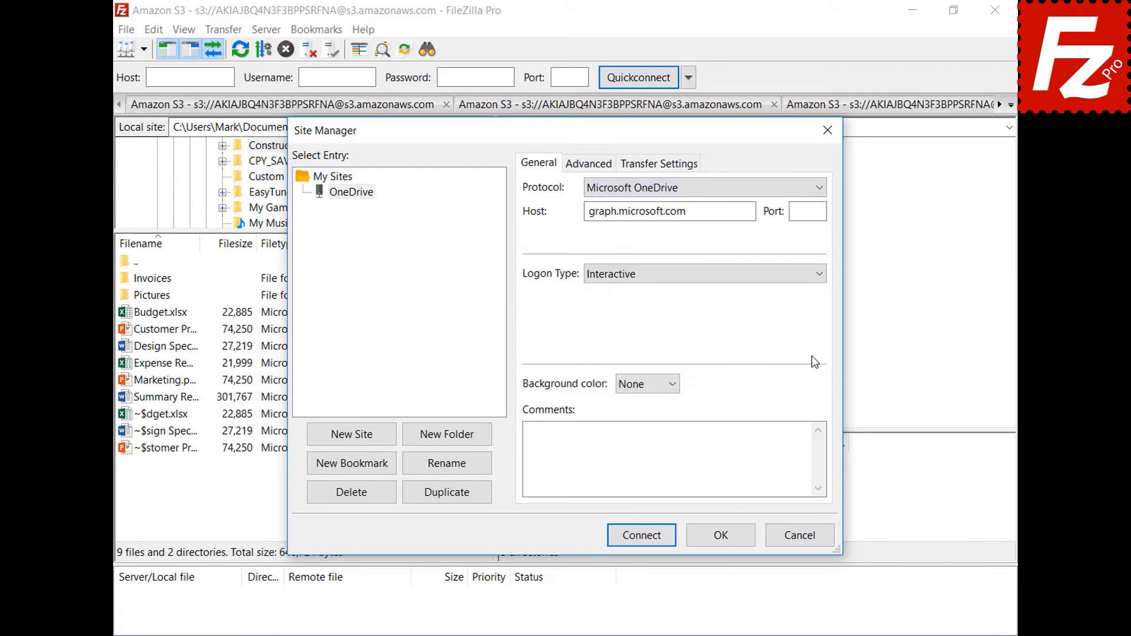
Step: Connect, sign in with the Microsoft account e-mail and password, then close FileZilla Pro
click(643, 537)
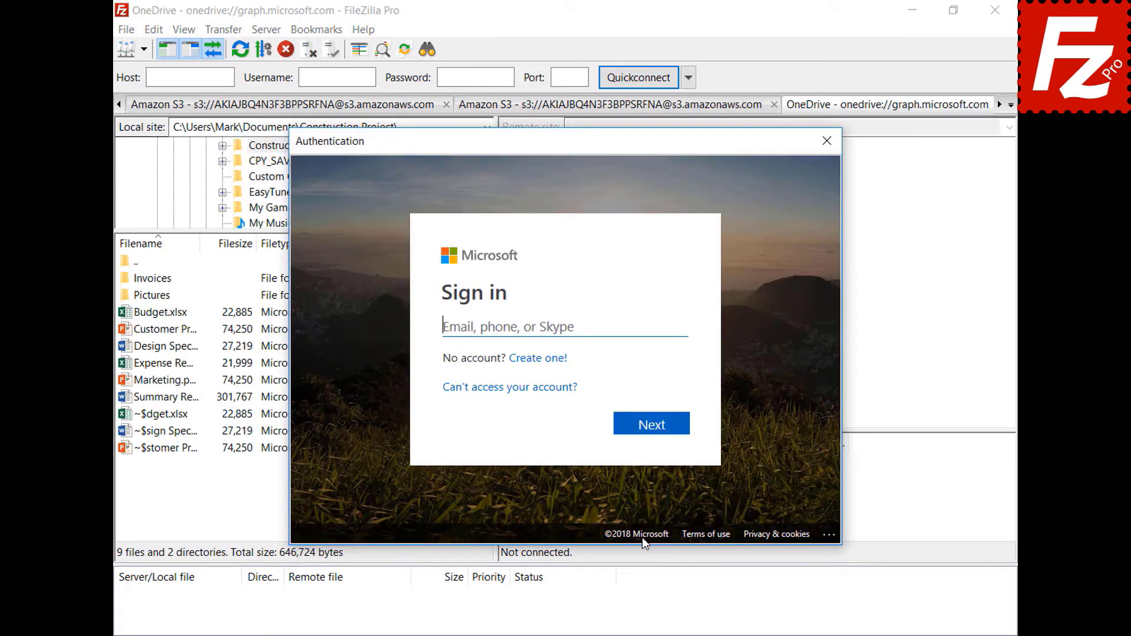
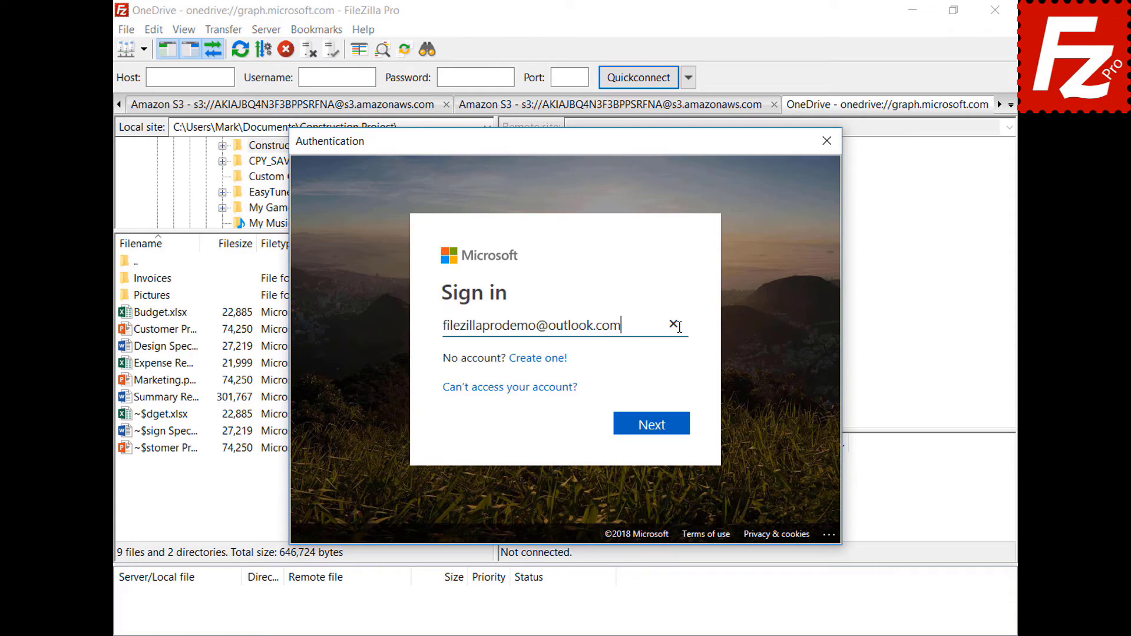
click(658, 429)
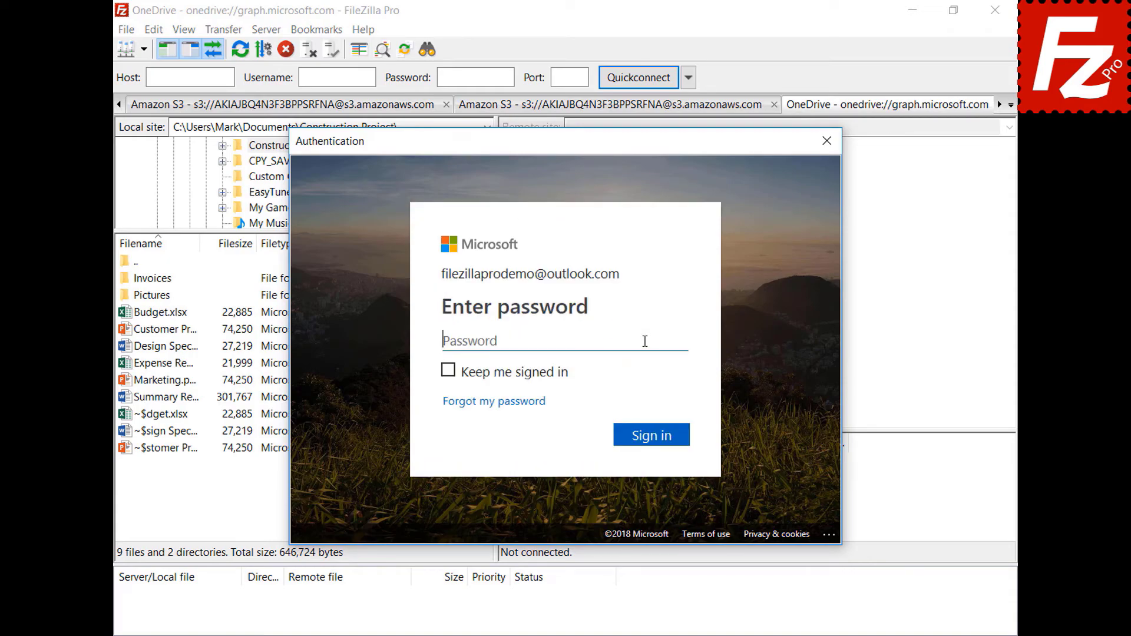
text(*********)
click(656, 441)
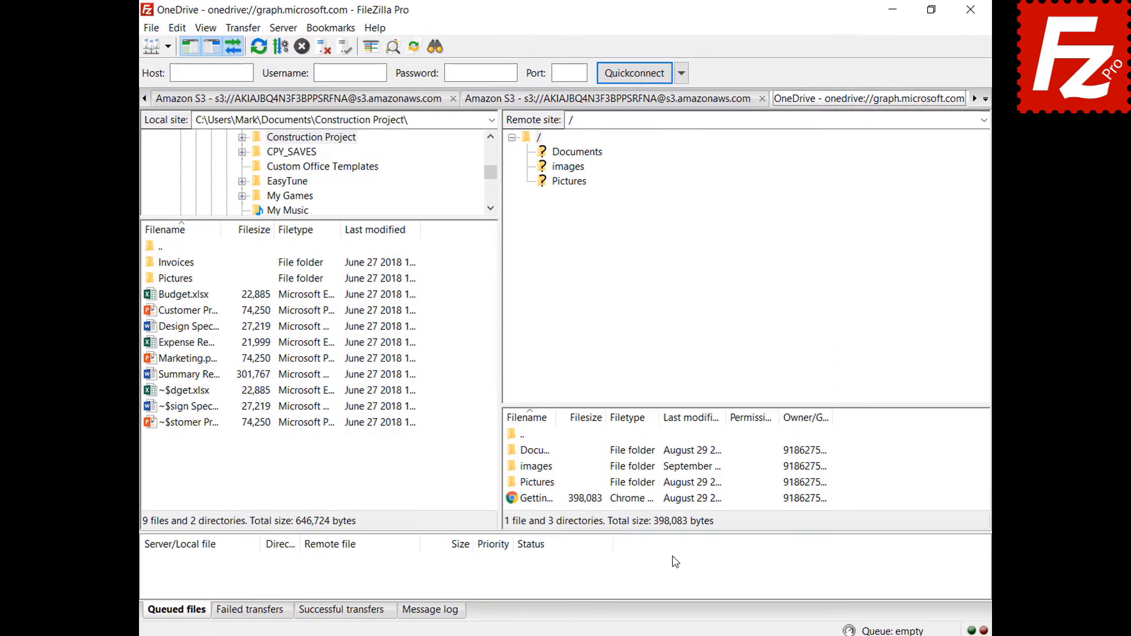
click(969, 13)
Step: Relaunch FileZilla Pro, sign in with the Microsoft account e-mail and password, then close the connection
double_click(179, 122)
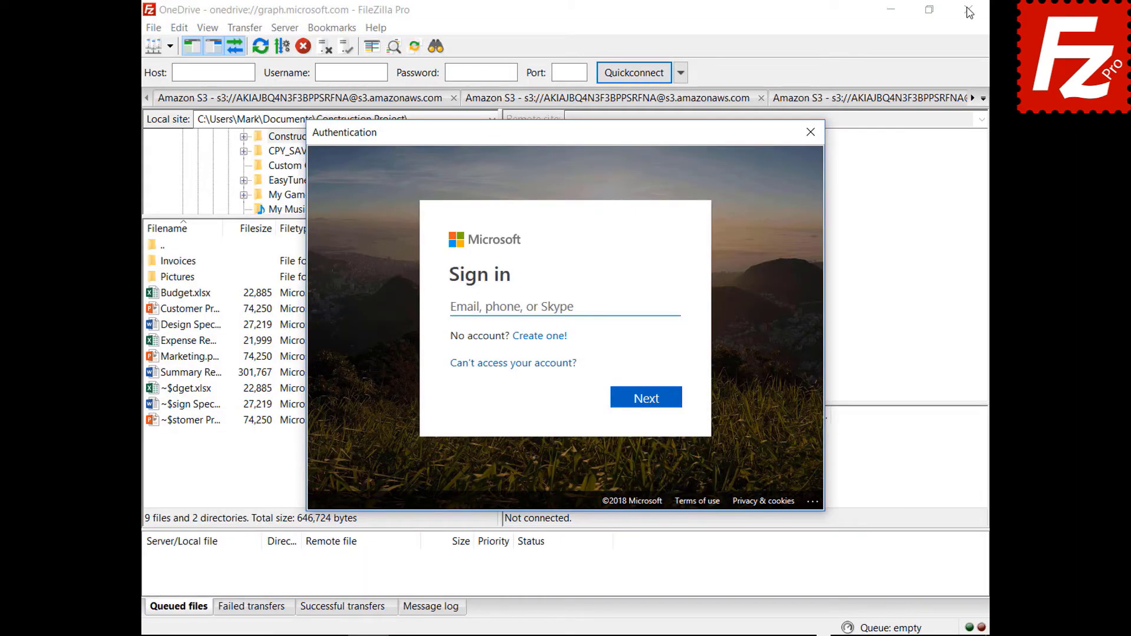
click(651, 305)
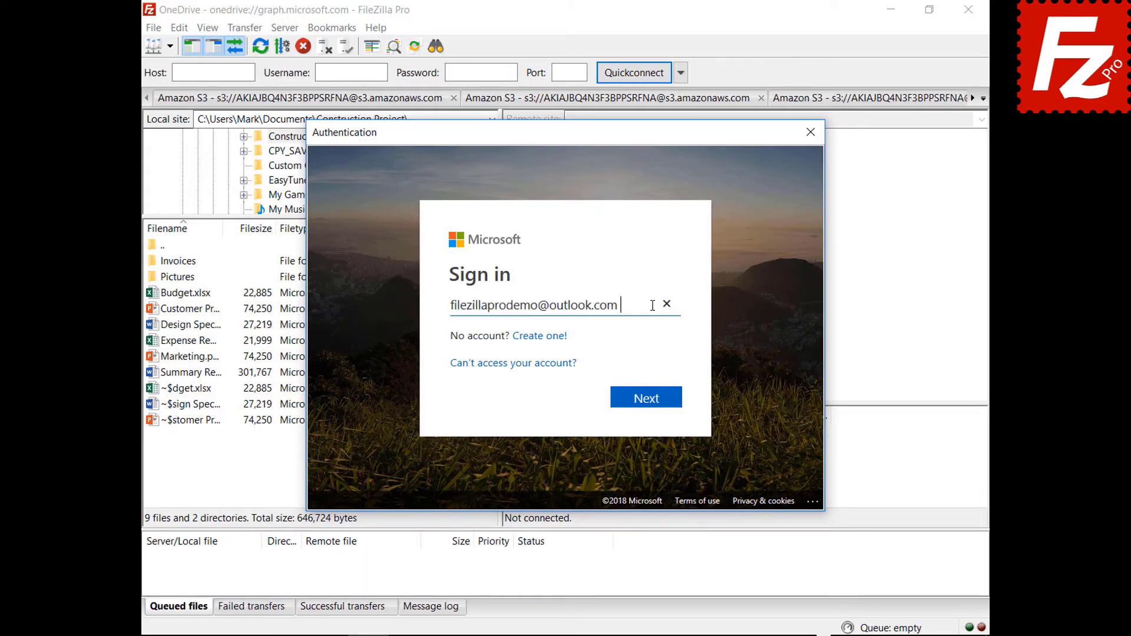
click(648, 404)
text(•••••••••)
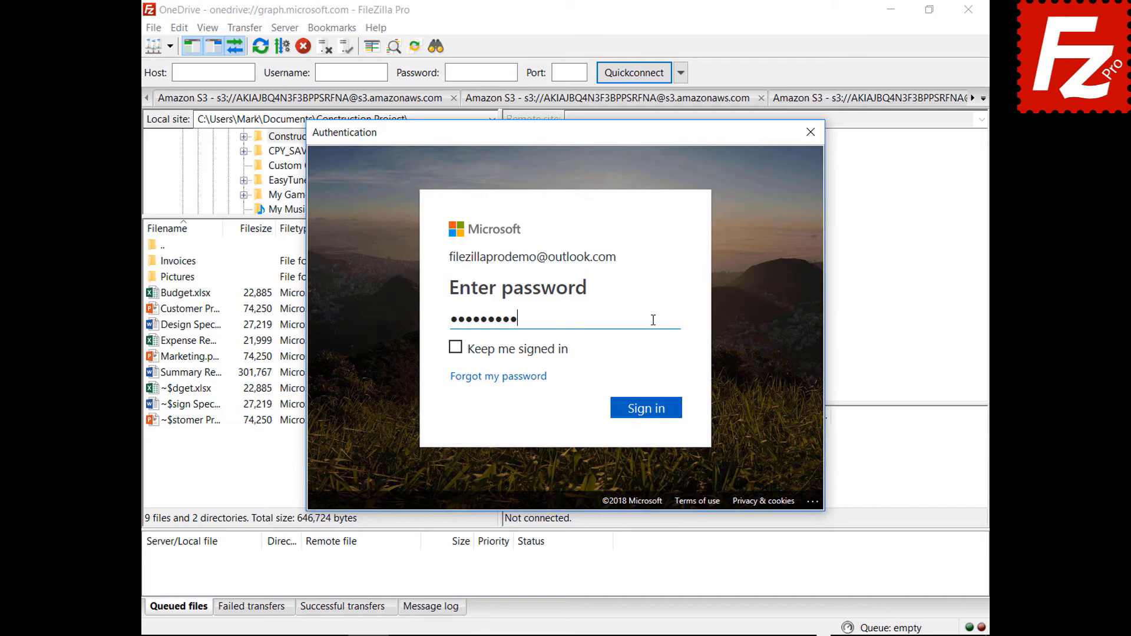
click(648, 416)
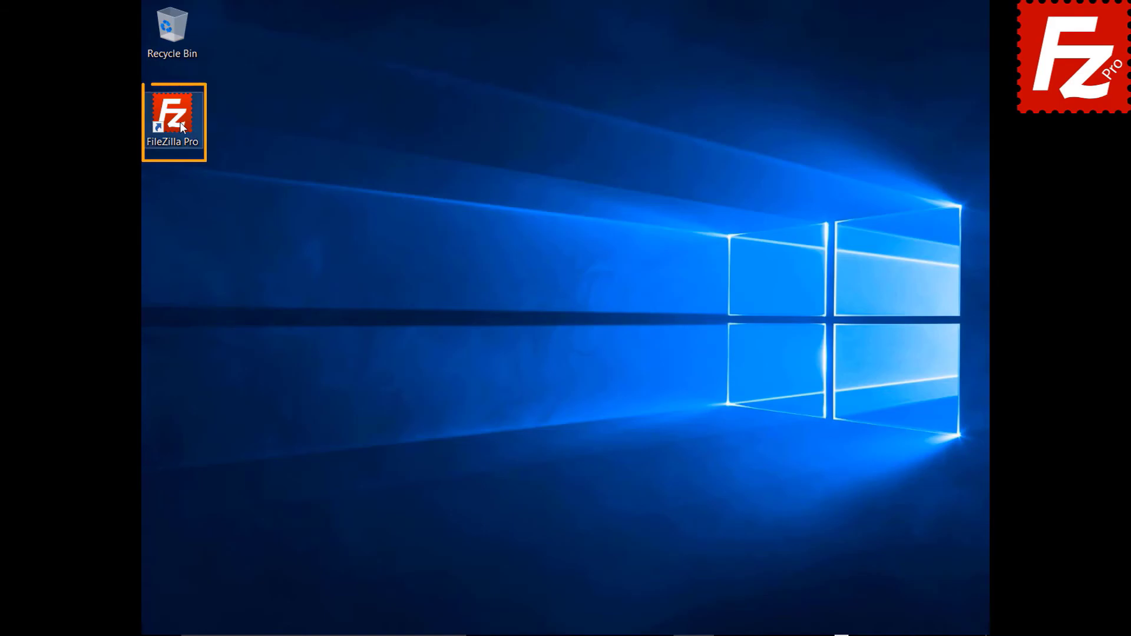
double_click(179, 122)
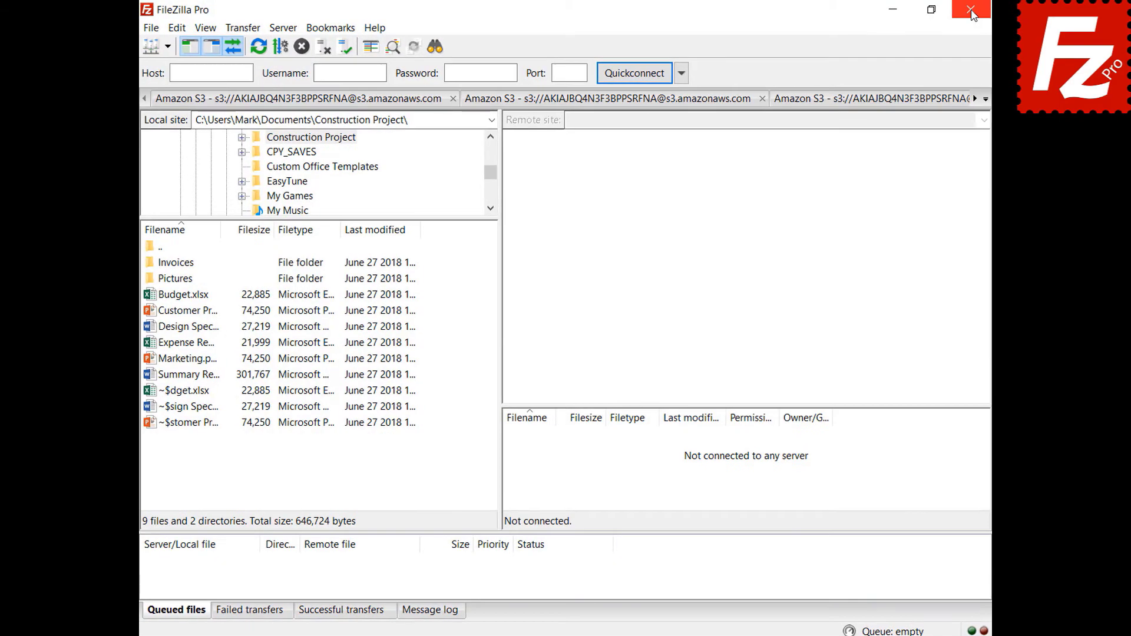
Step: In Settings, save passwords protected by a master password, entered twice
click(150, 29)
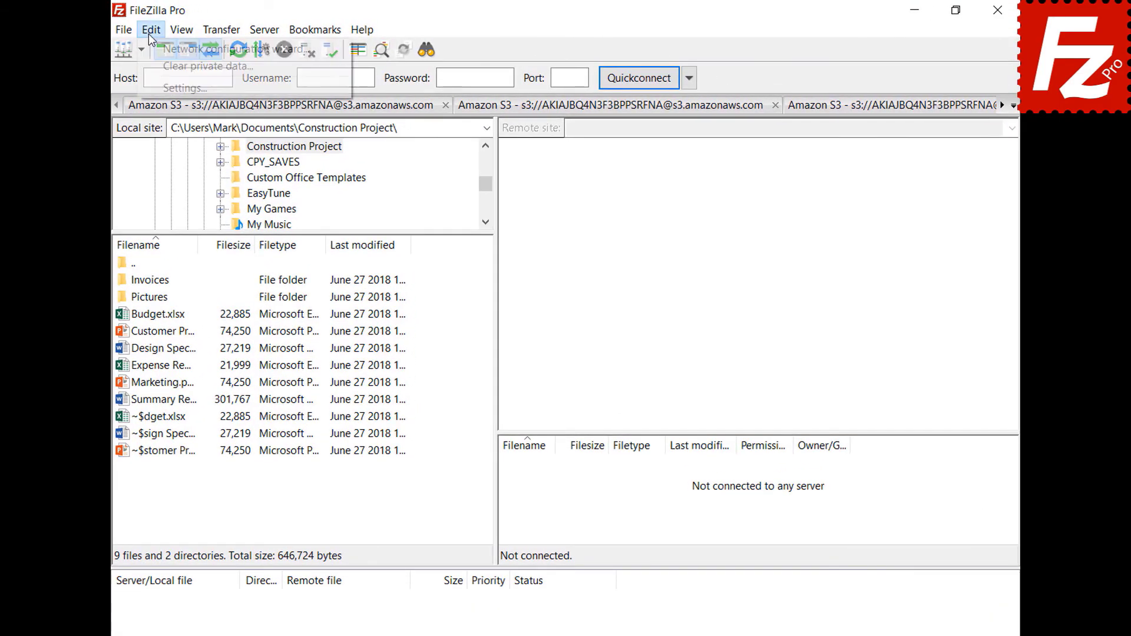
click(156, 86)
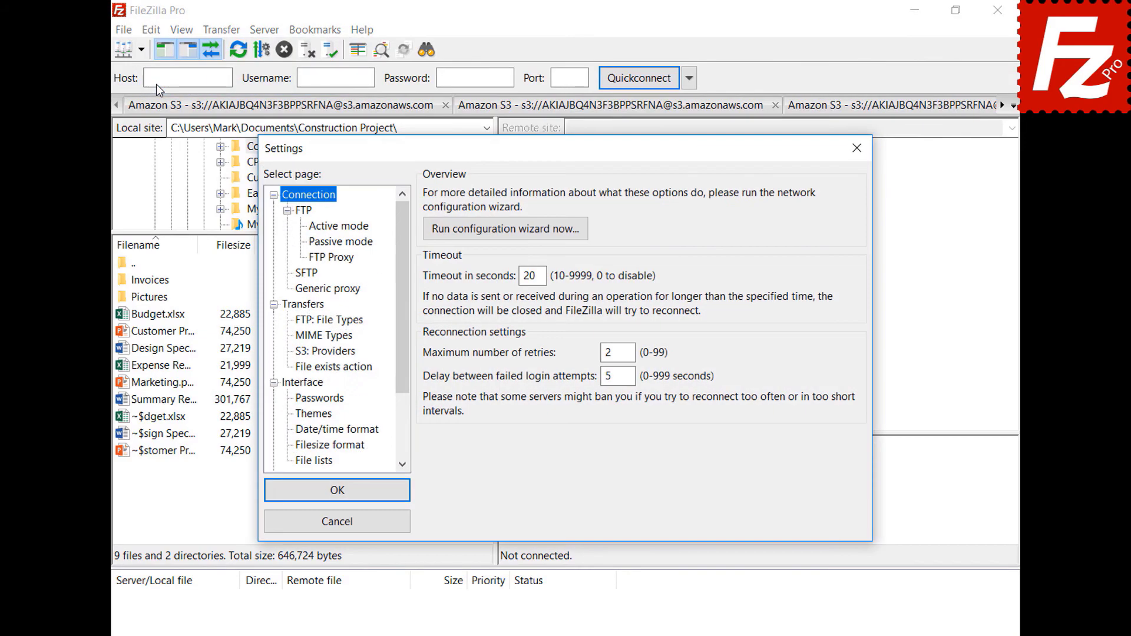
click(296, 400)
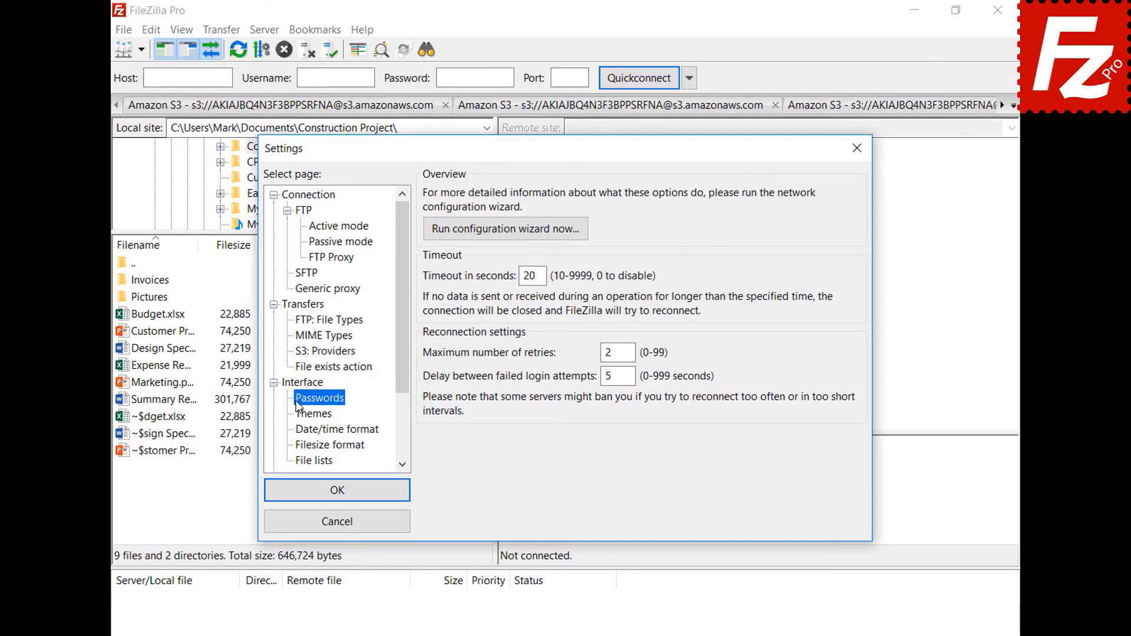
click(431, 238)
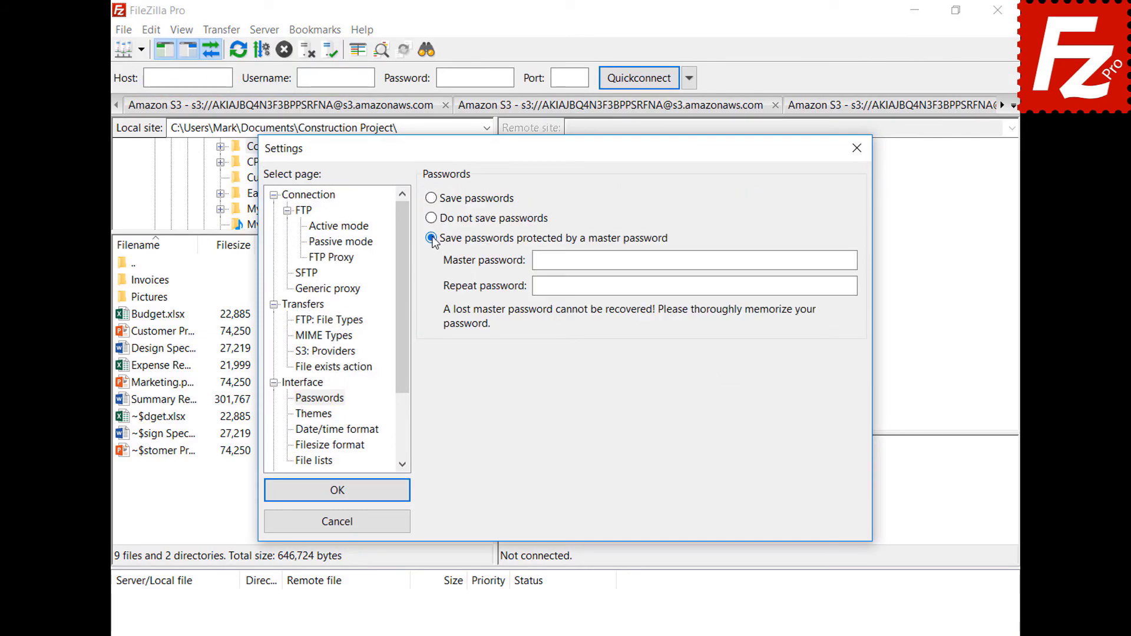
click(826, 259)
text(•••••••••••)
click(847, 286)
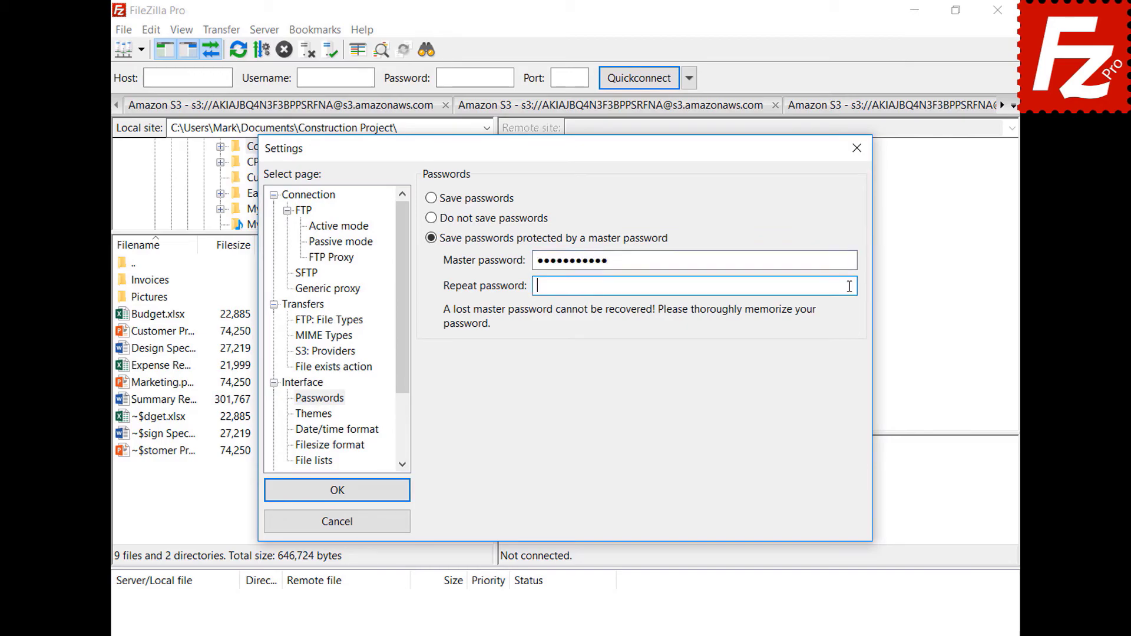
text(•••••••••••)
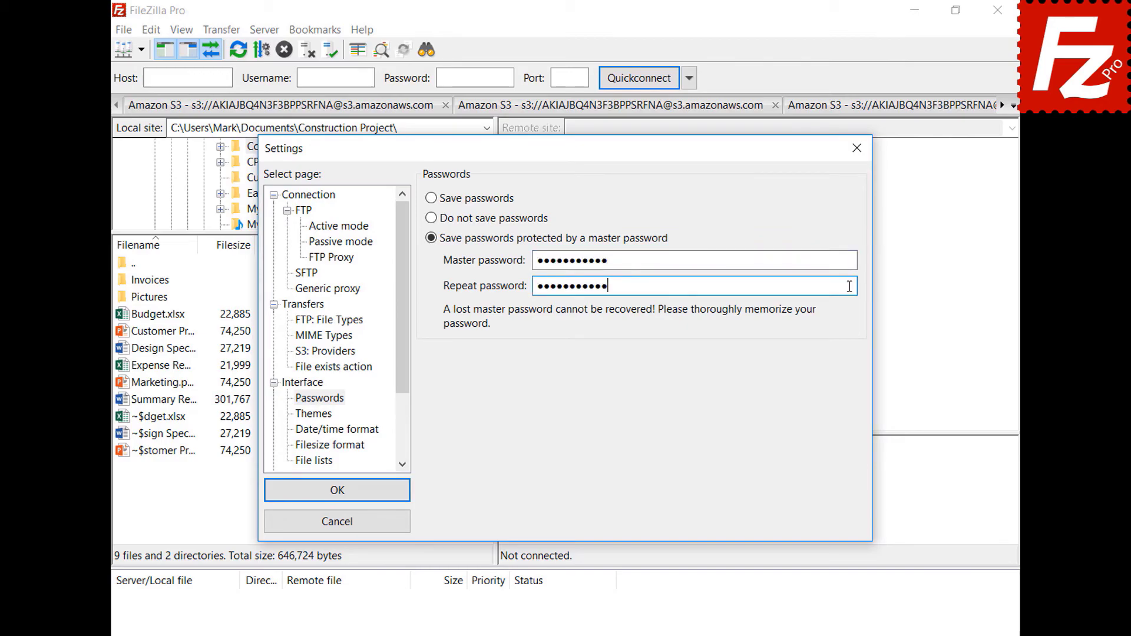
click(336, 493)
Step: Connect to the saved OneDrive site and sign in with the Microsoft account e-mail and password
click(141, 50)
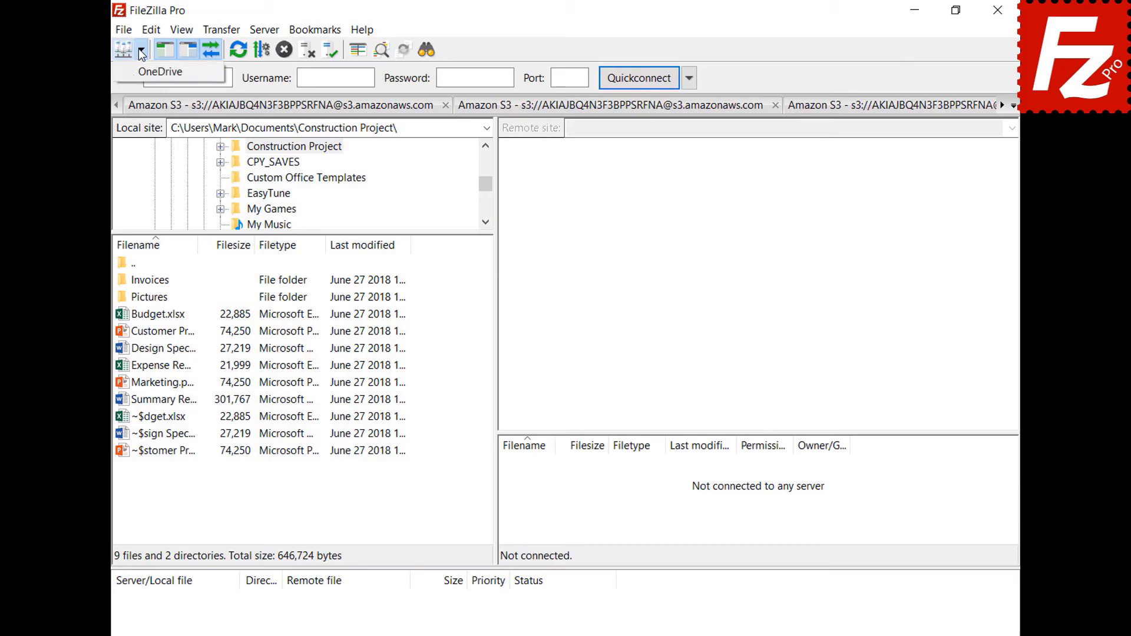
click(139, 74)
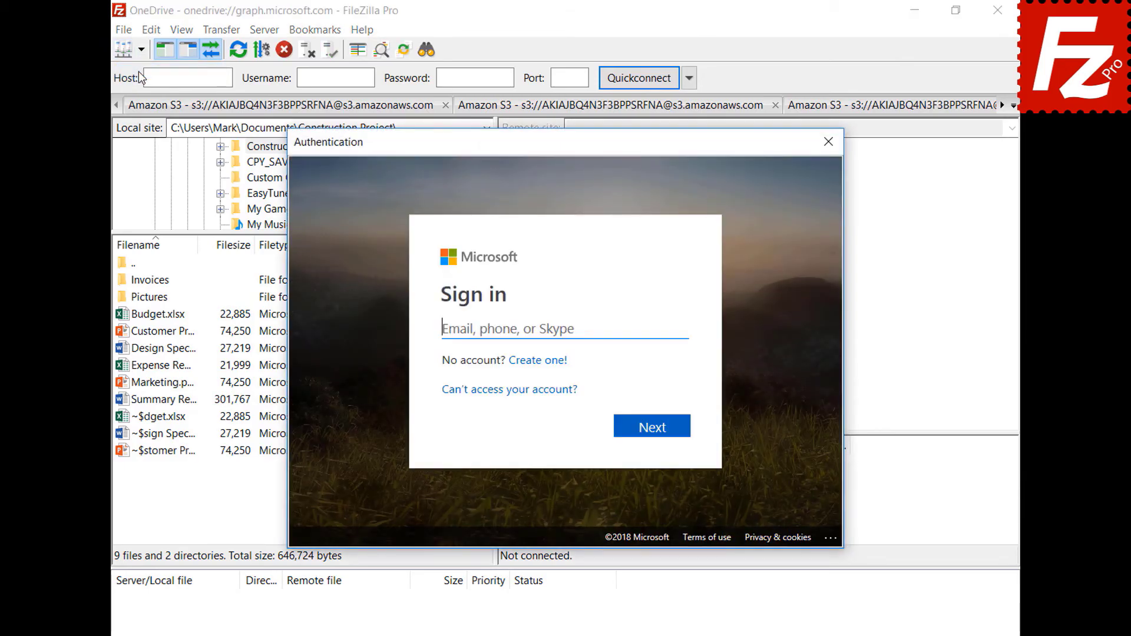
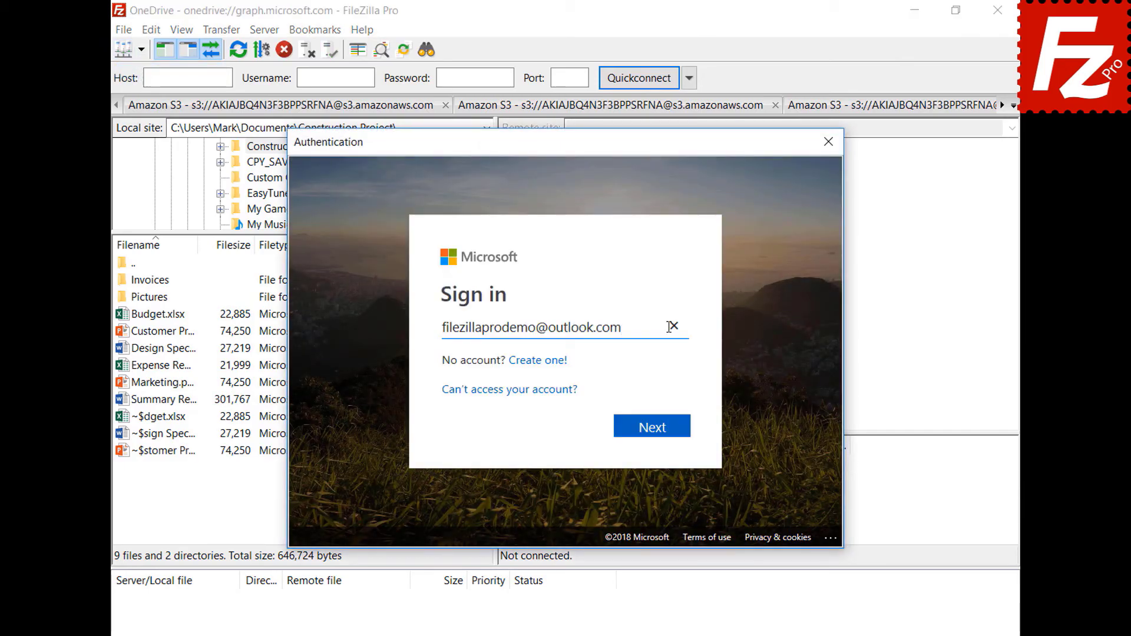
click(657, 432)
text(•••••••••)
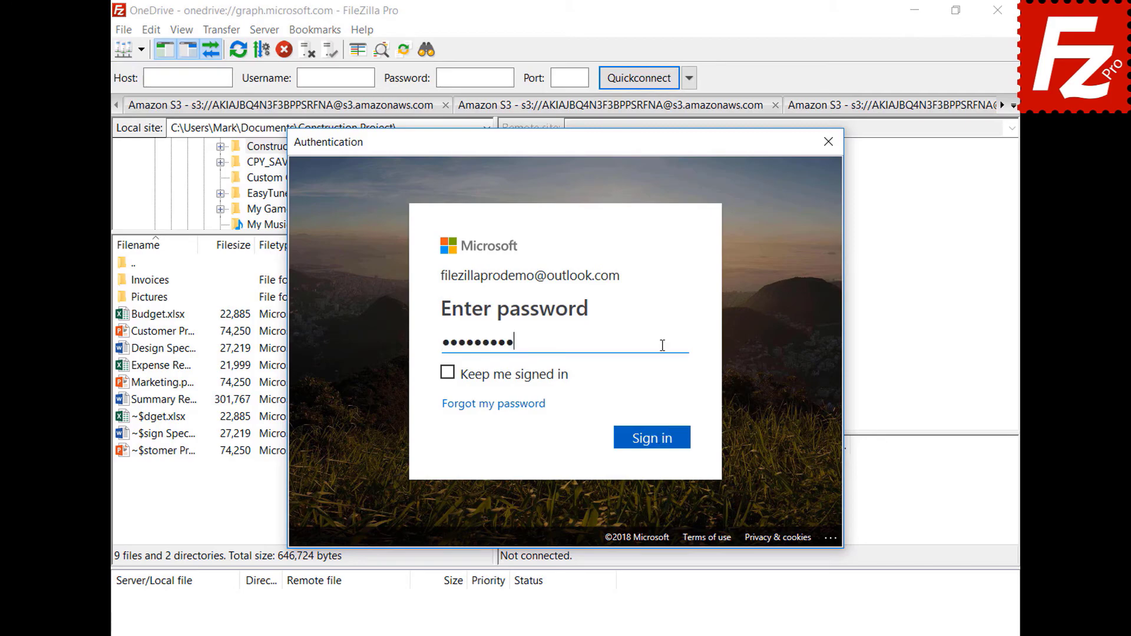
click(655, 440)
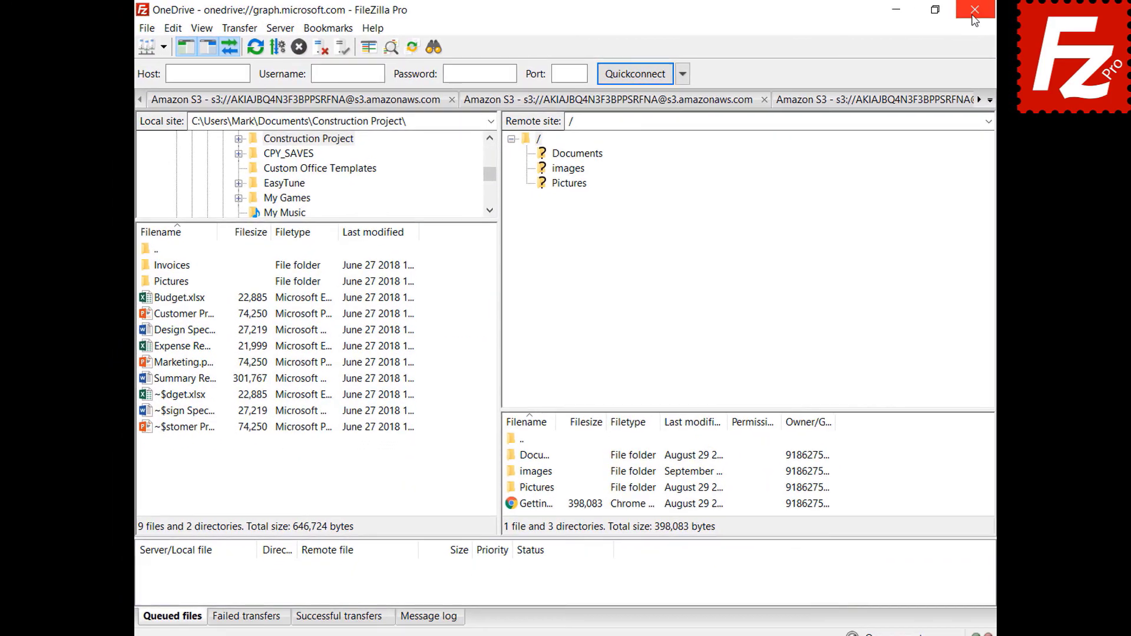
Step: Restart FileZilla Pro and reconnect to OneDrive, pasting the master password to unlock the token
click(972, 17)
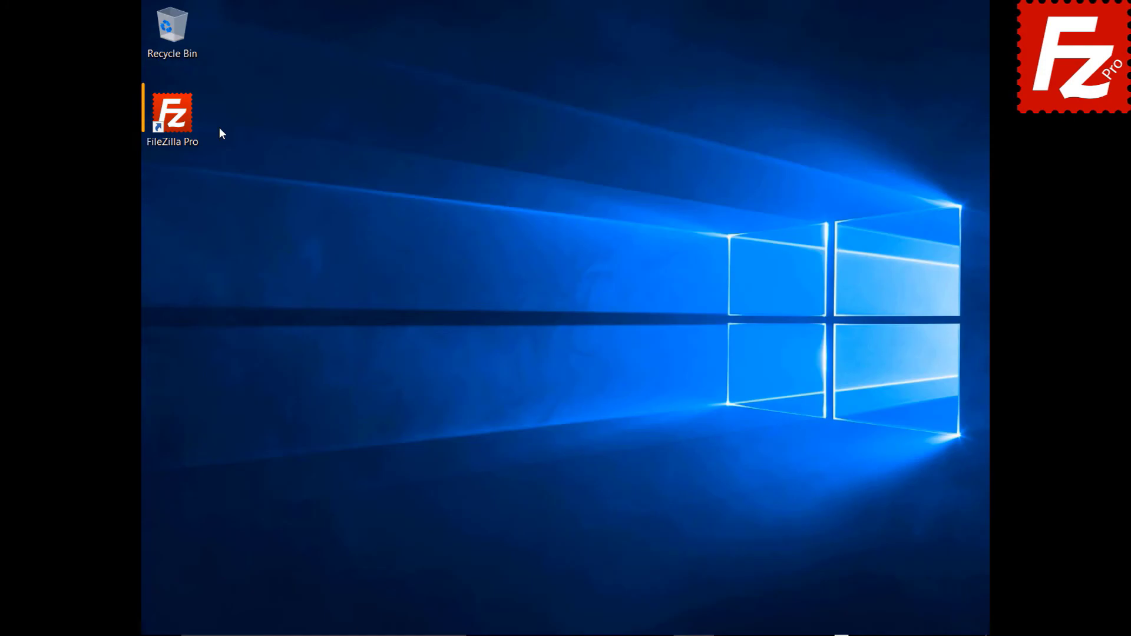
double_click(189, 125)
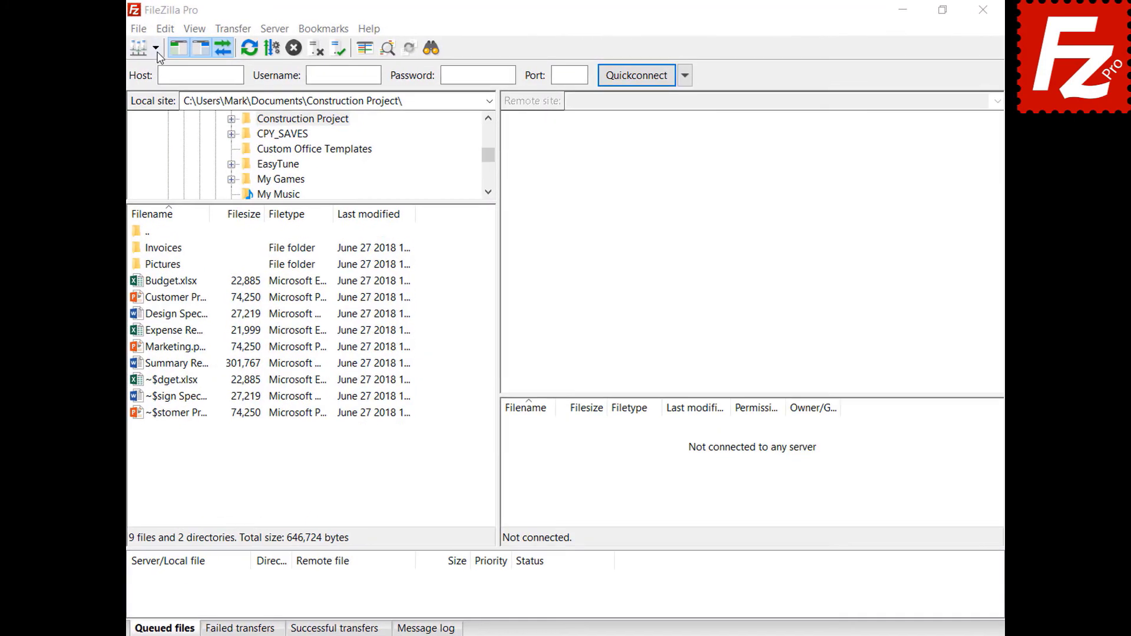
click(170, 46)
click(142, 72)
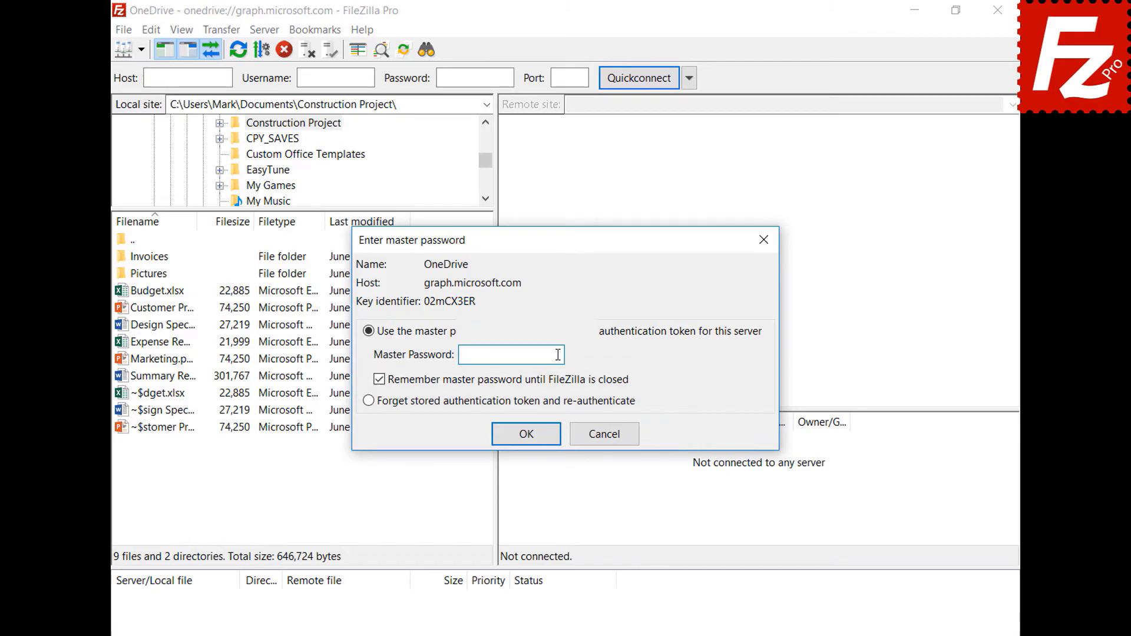
key(ctrl+v)
click(526, 436)
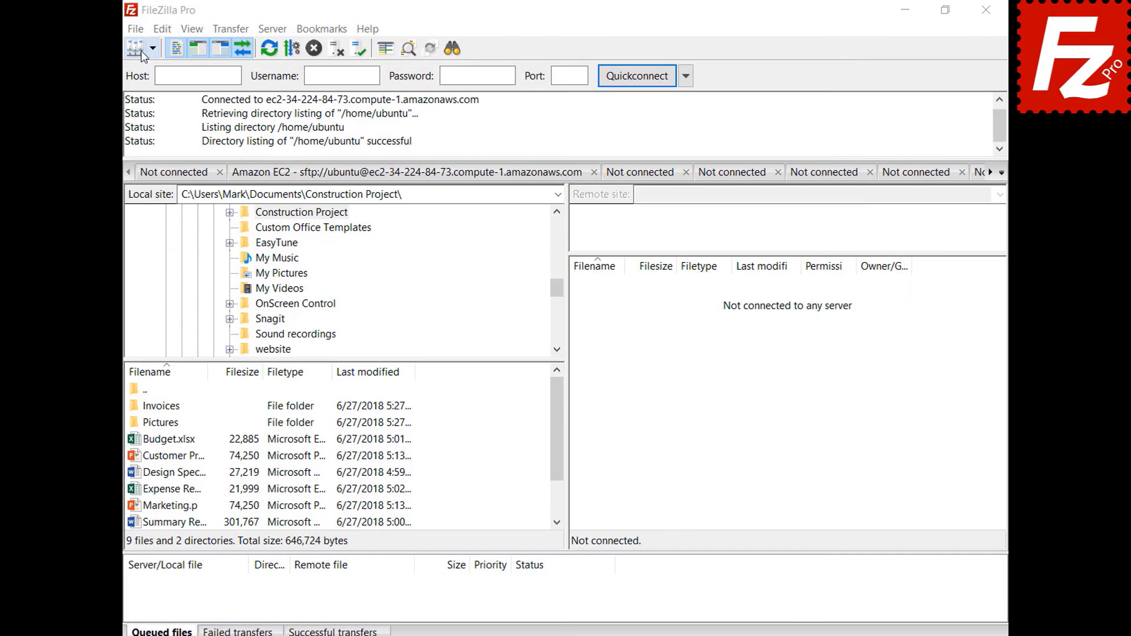
Step: Add a new site named B2 with the Backblaze B2 protocol in Site Manager
click(117, 31)
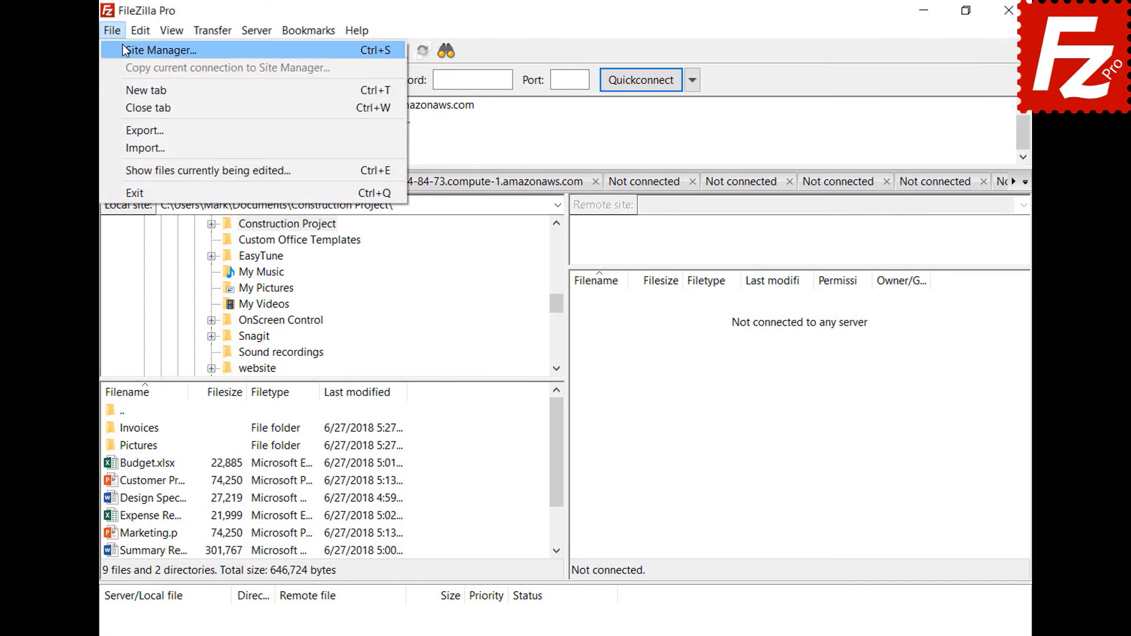
click(125, 48)
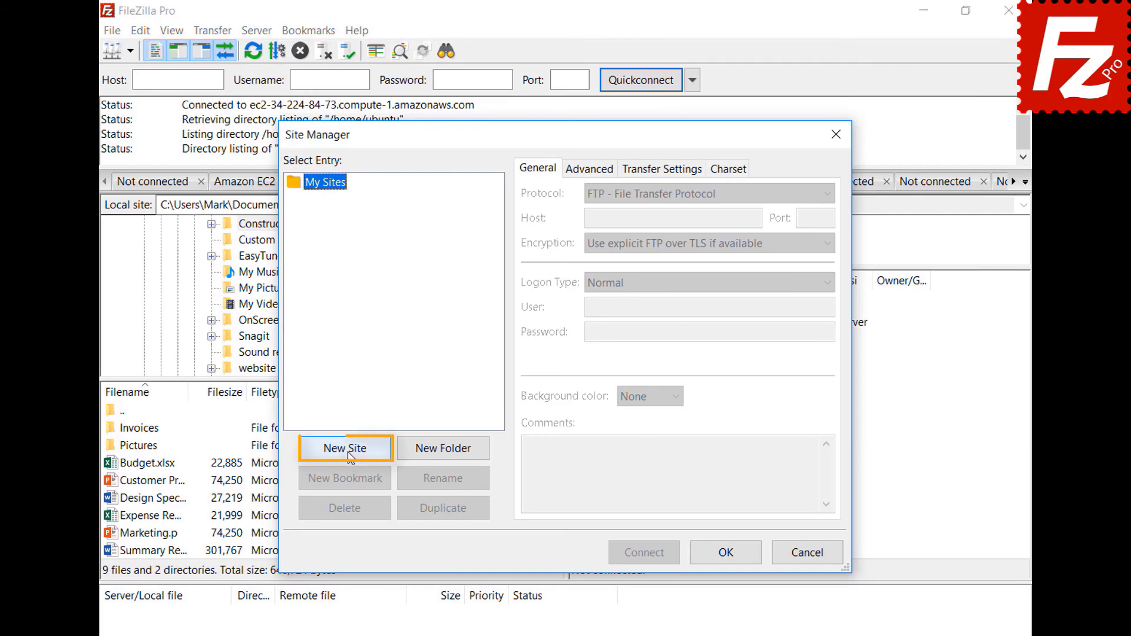
click(347, 450)
text(B2)
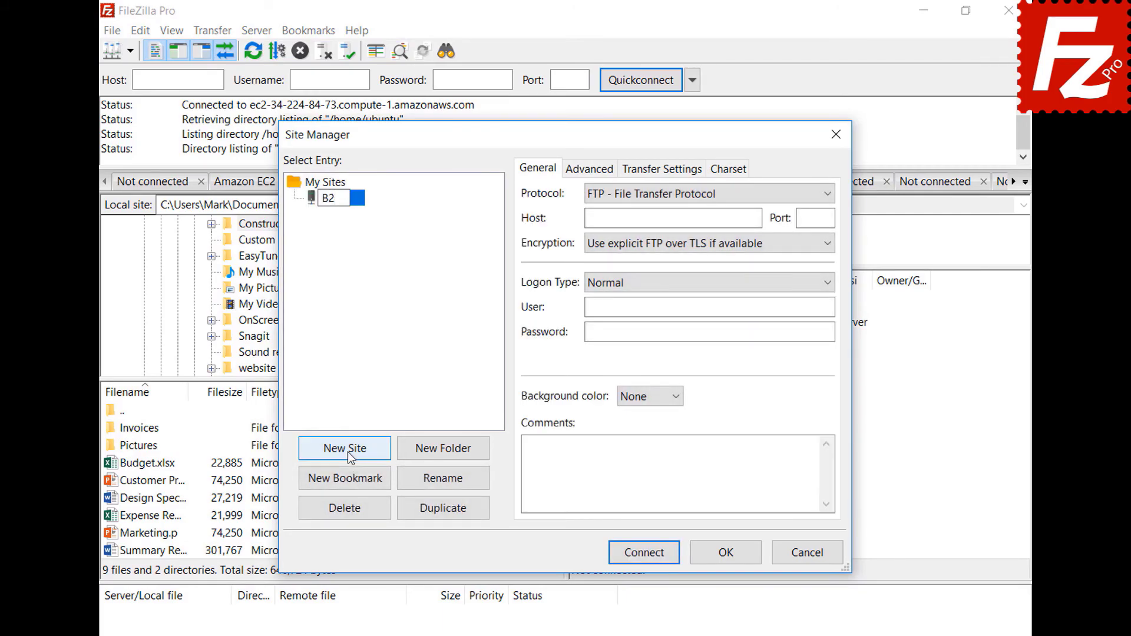
click(672, 192)
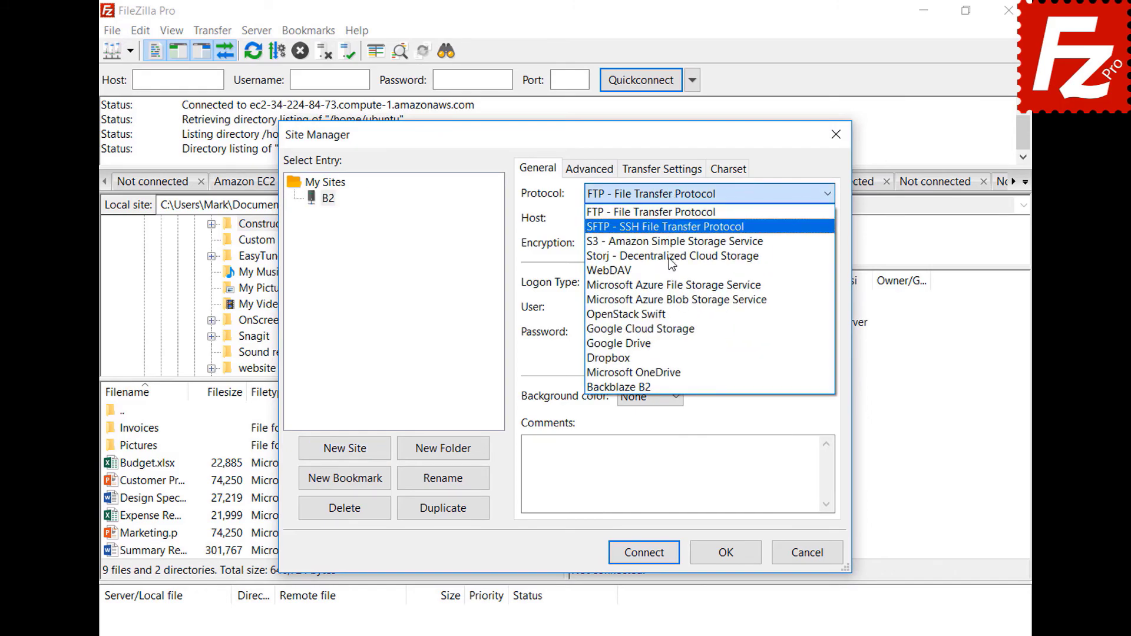
click(671, 386)
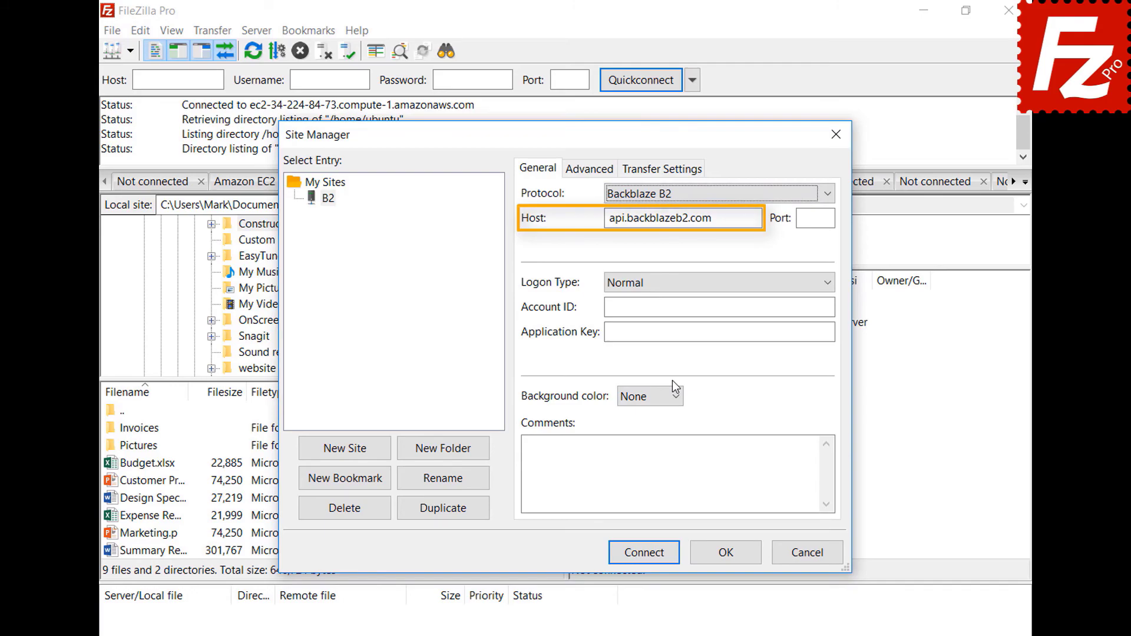
Step: Paste the B2 account ID and application key, then connect
click(832, 306)
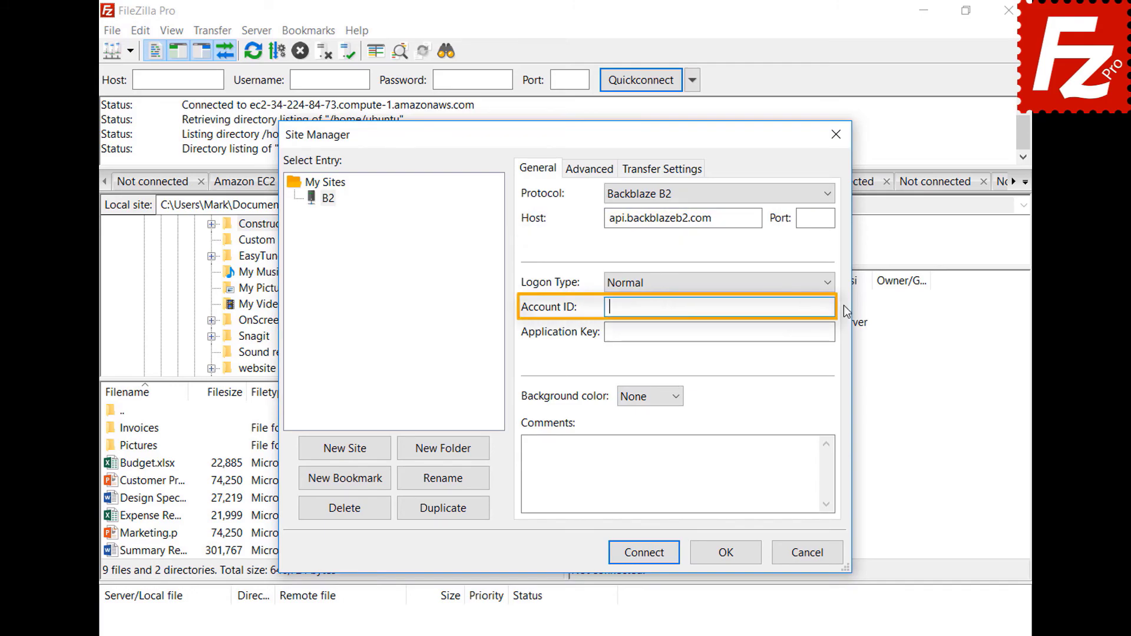
text(17939b0a698e)
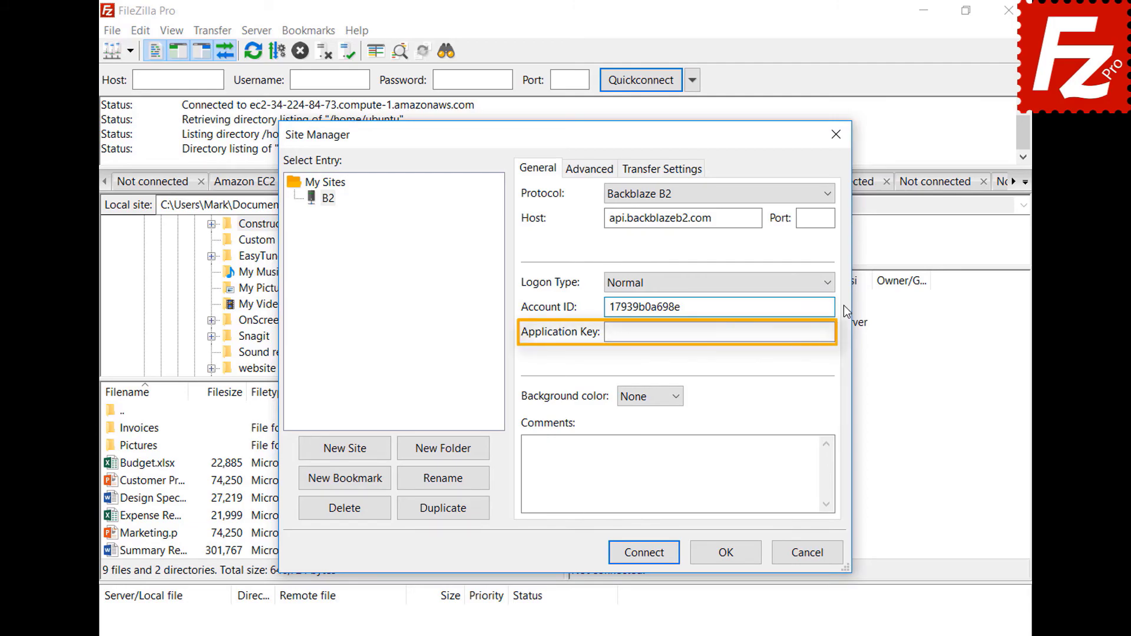
click(830, 332)
key(ctrl+v)
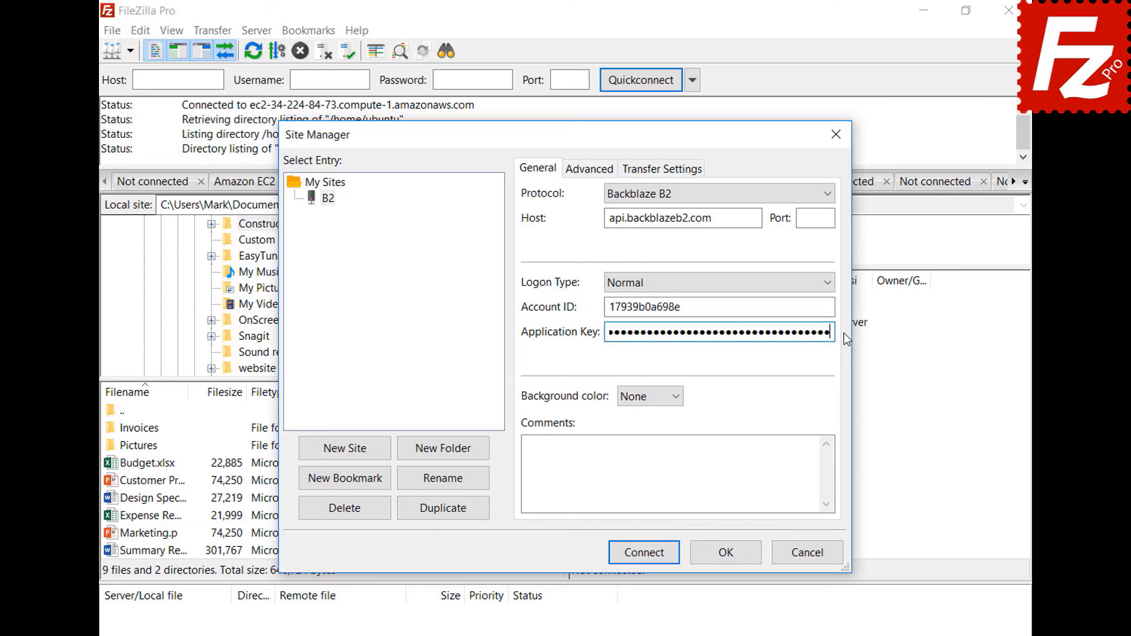
click(649, 560)
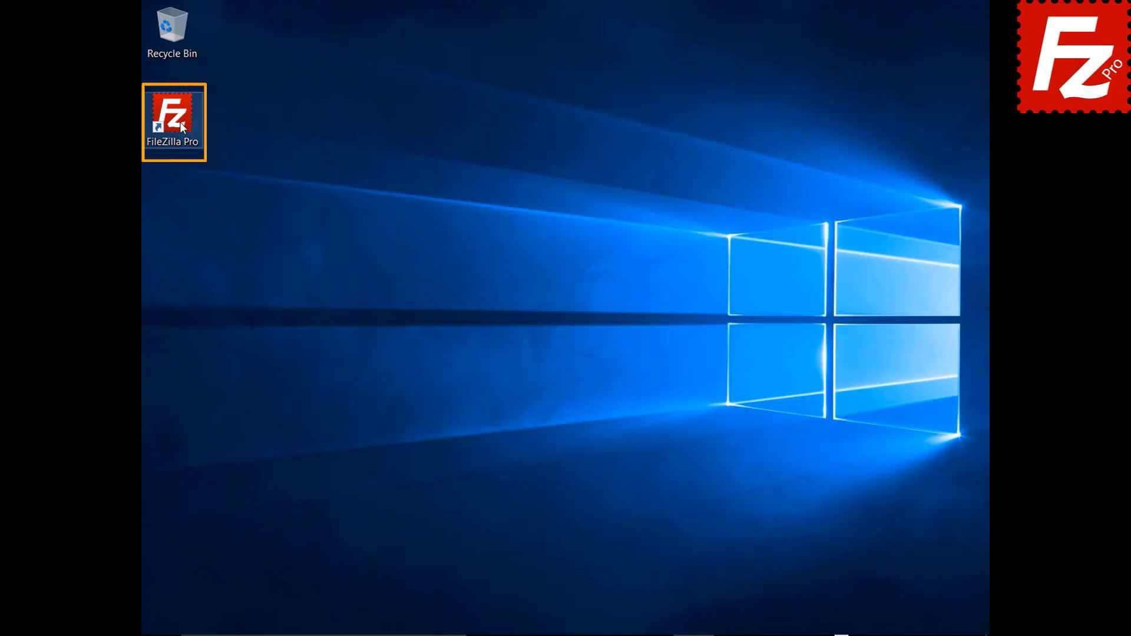
Step: Launch FileZilla Pro and add a new site named WebDav with the WebDAV protocol
double_click(180, 126)
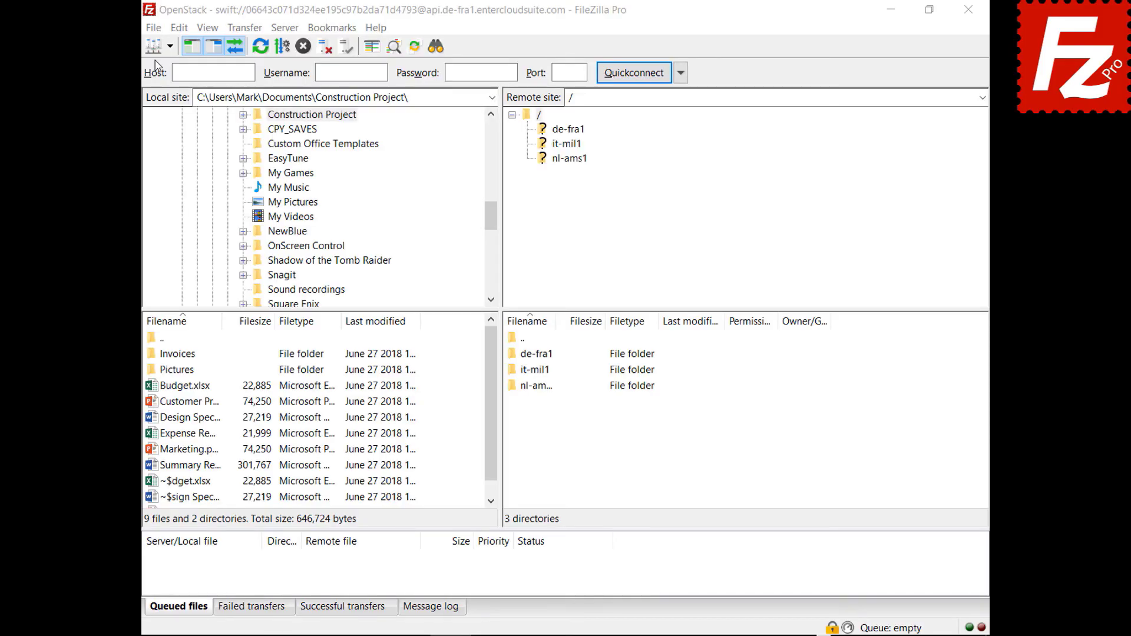
click(153, 28)
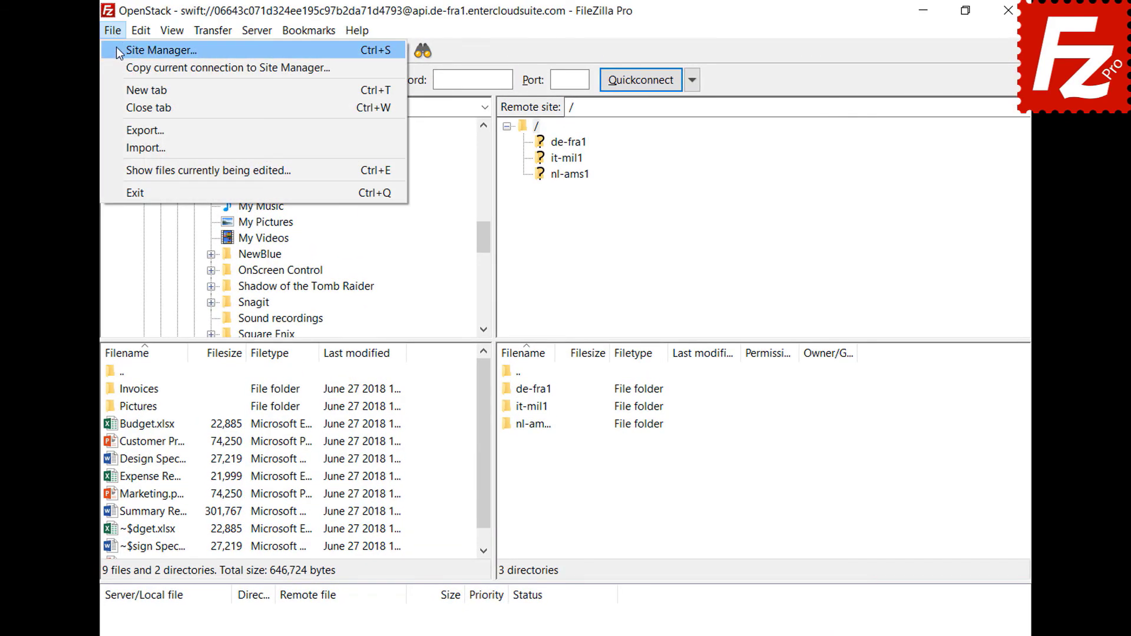
click(116, 48)
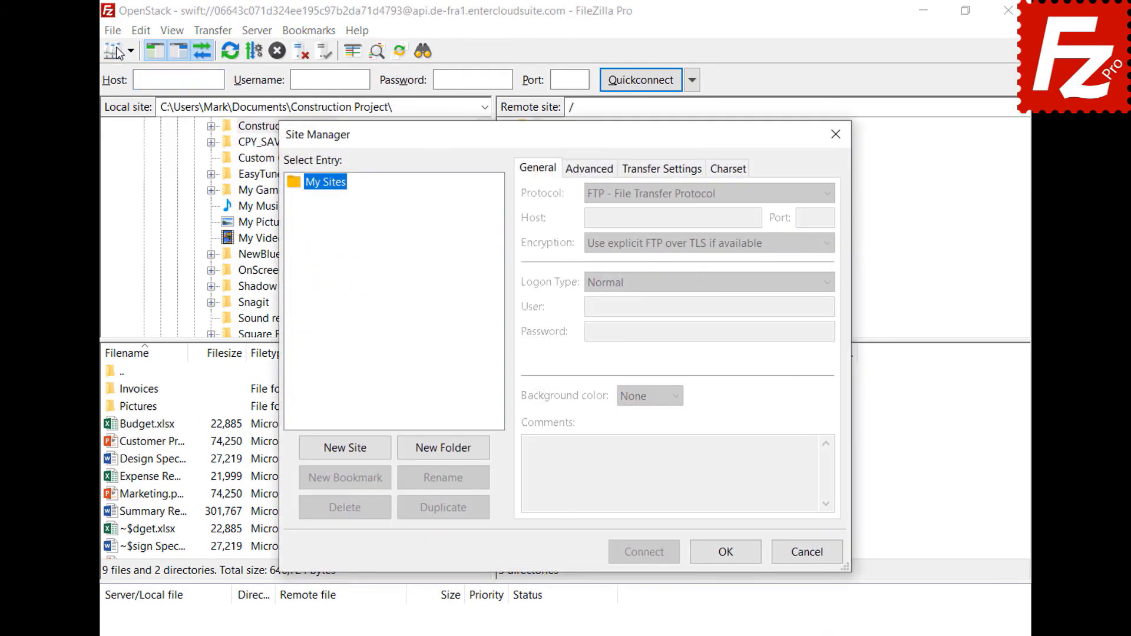
click(348, 455)
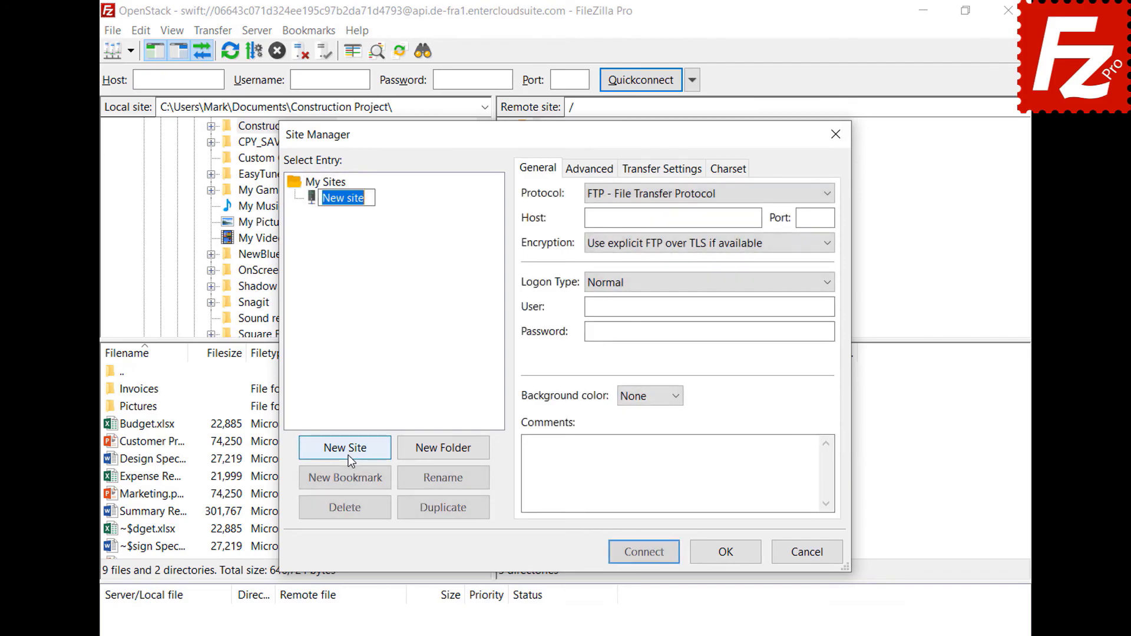
text(WebDav)
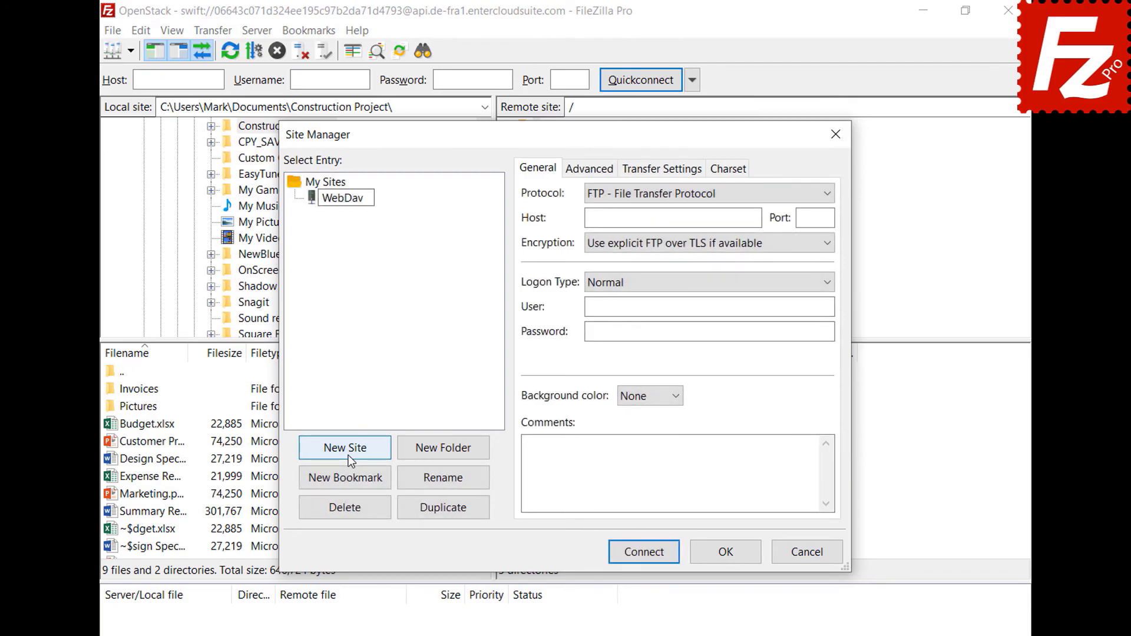
key(Return)
click(782, 194)
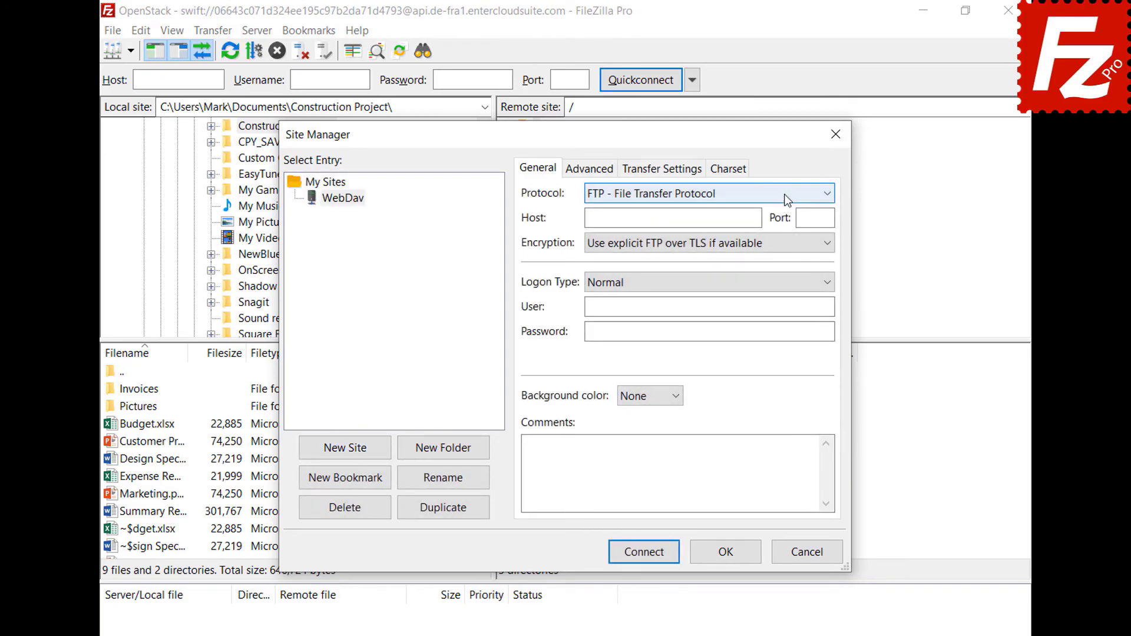
click(777, 266)
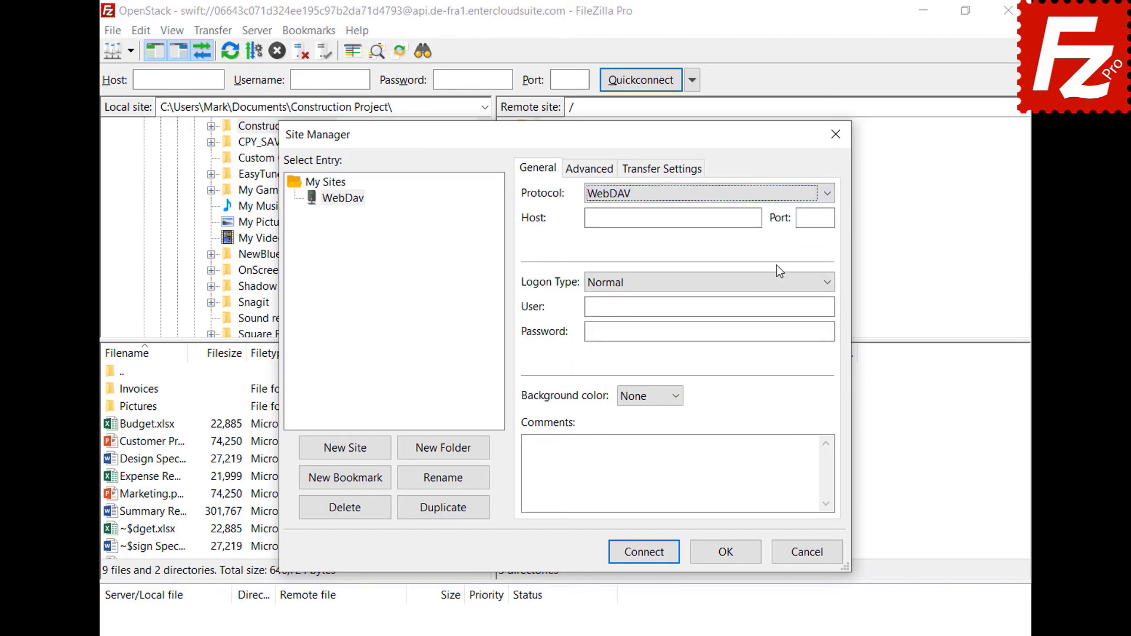
Step: Set host webdav.opendrive.com, enter the account e-mail and password, and connect
click(756, 217)
text(webdav.opendrive.com)
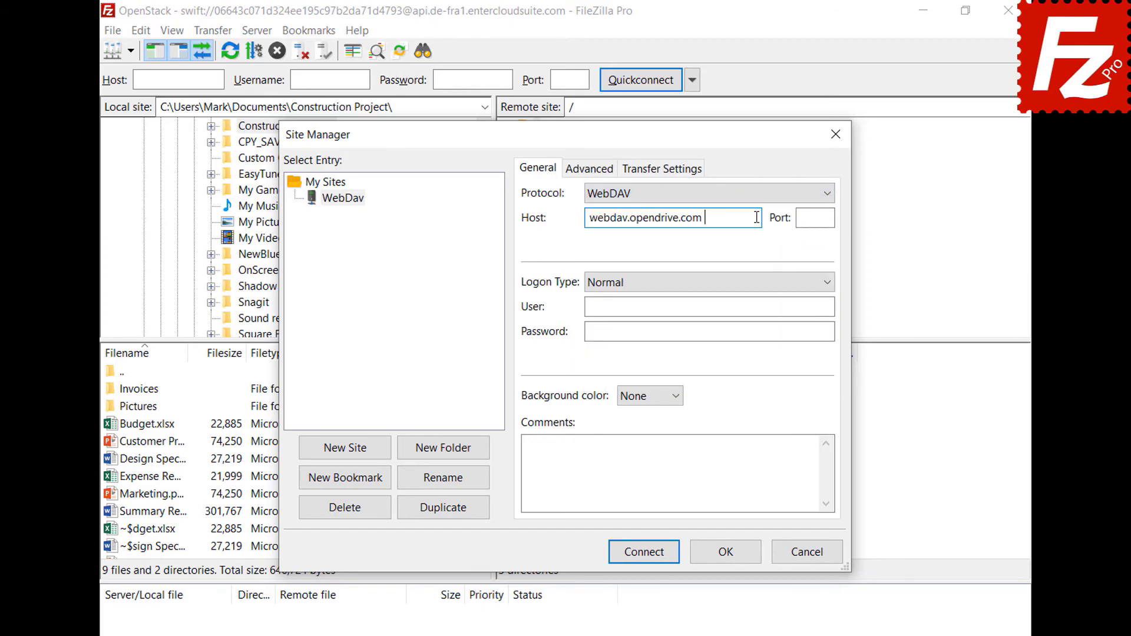
click(820, 306)
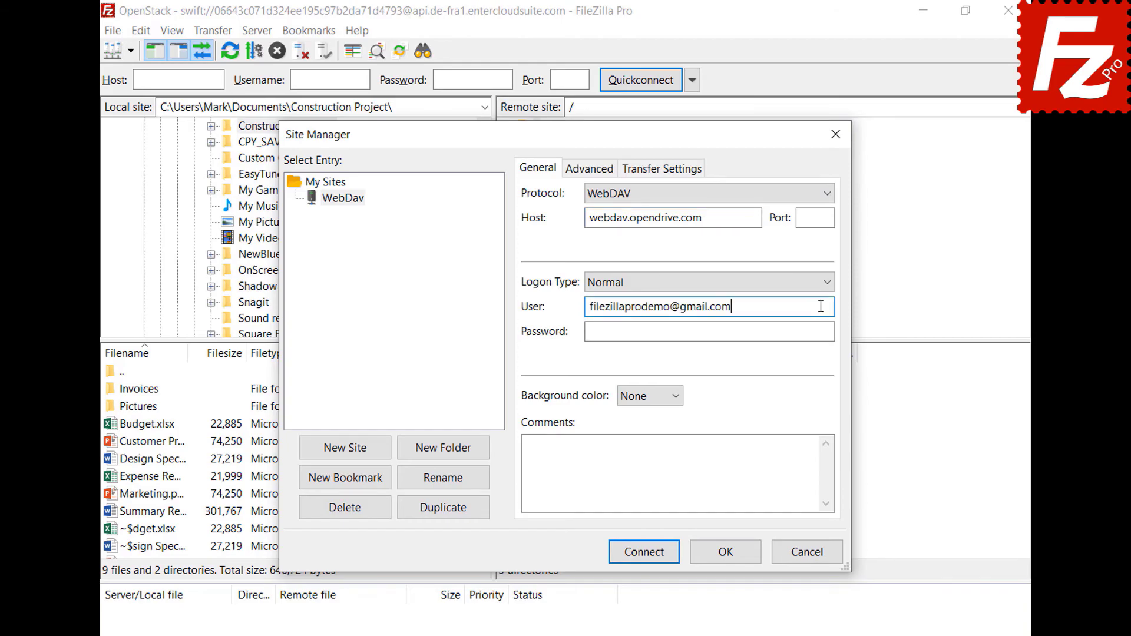
click(818, 331)
text(•••••••••)
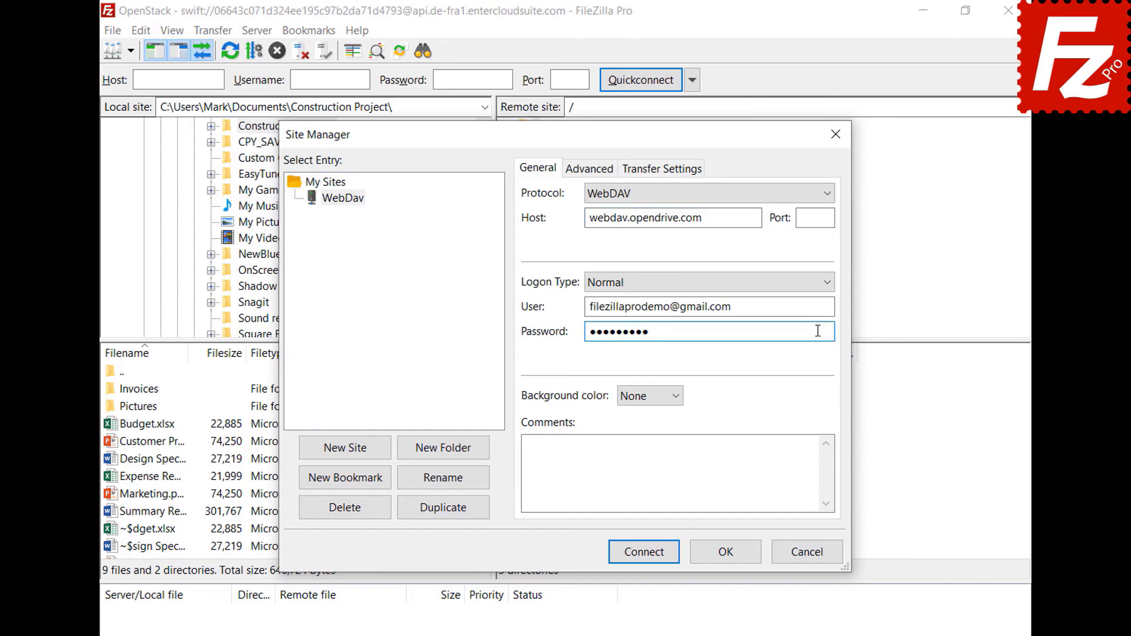
click(647, 556)
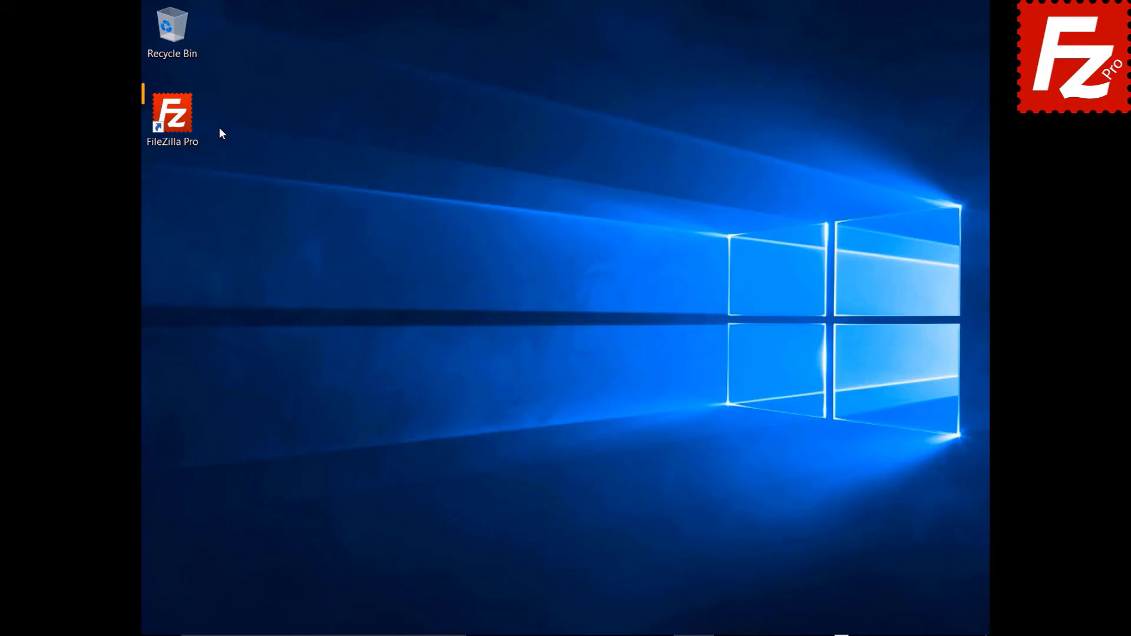
Step: Launch FileZilla Pro and add a site named OpenStack using the OpenStack Swift protocol
double_click(179, 122)
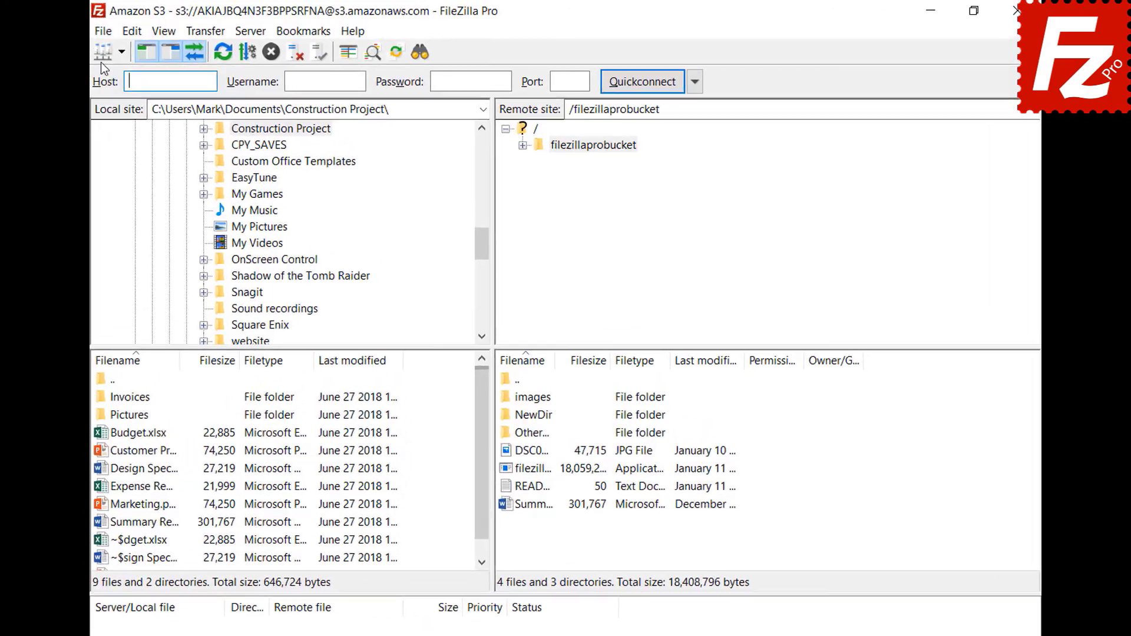
click(153, 29)
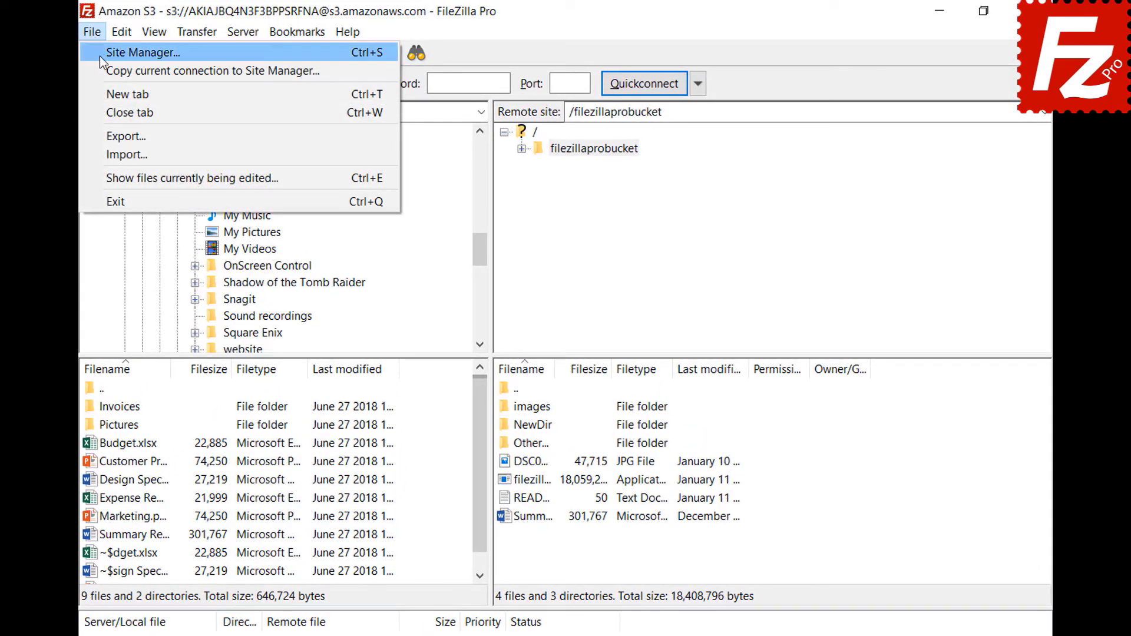
click(101, 55)
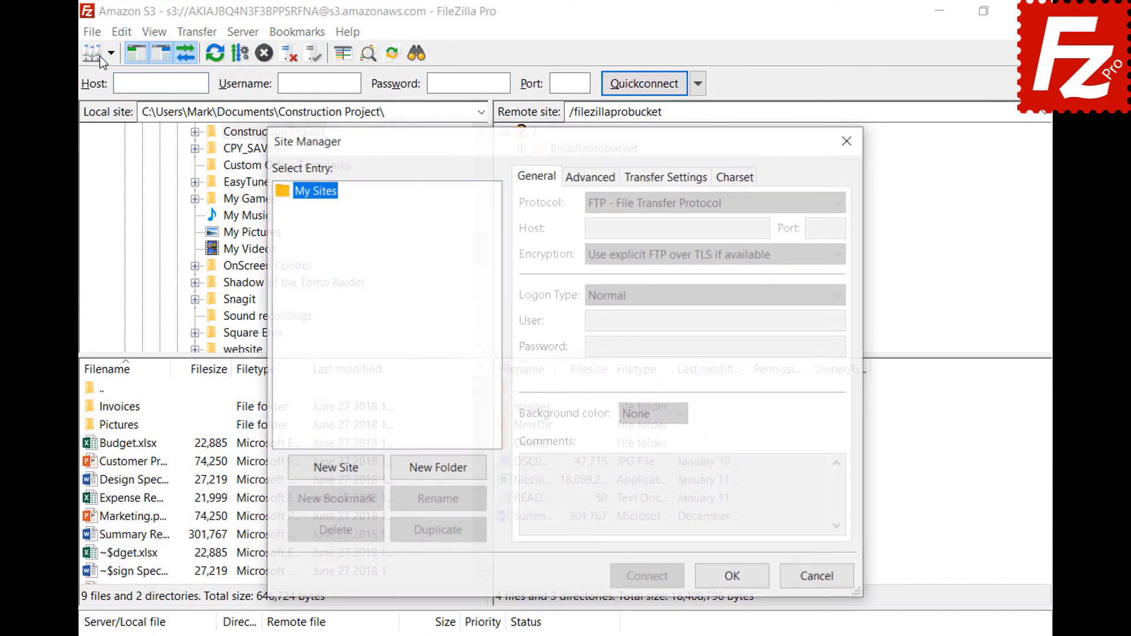
click(338, 469)
text(OpenStack)
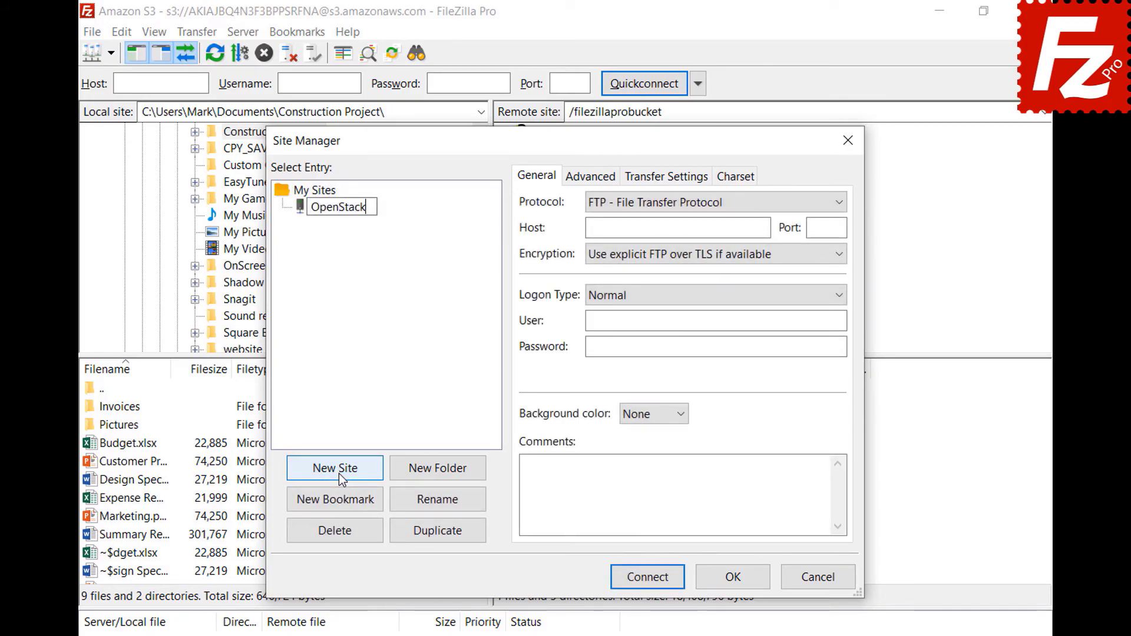
key(Return)
click(726, 203)
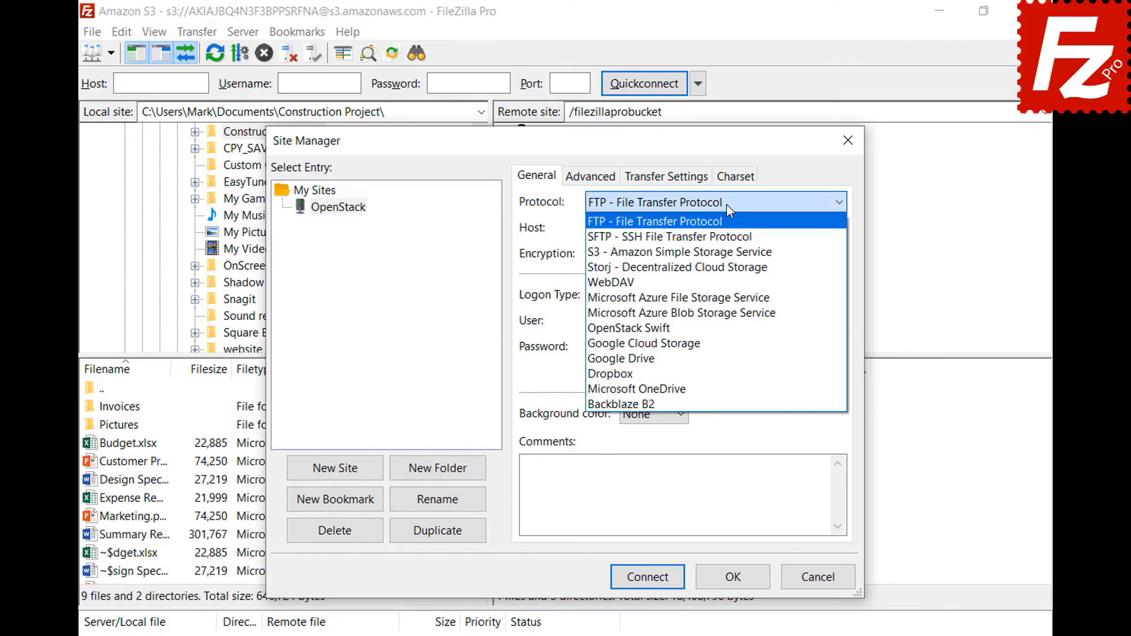
click(725, 333)
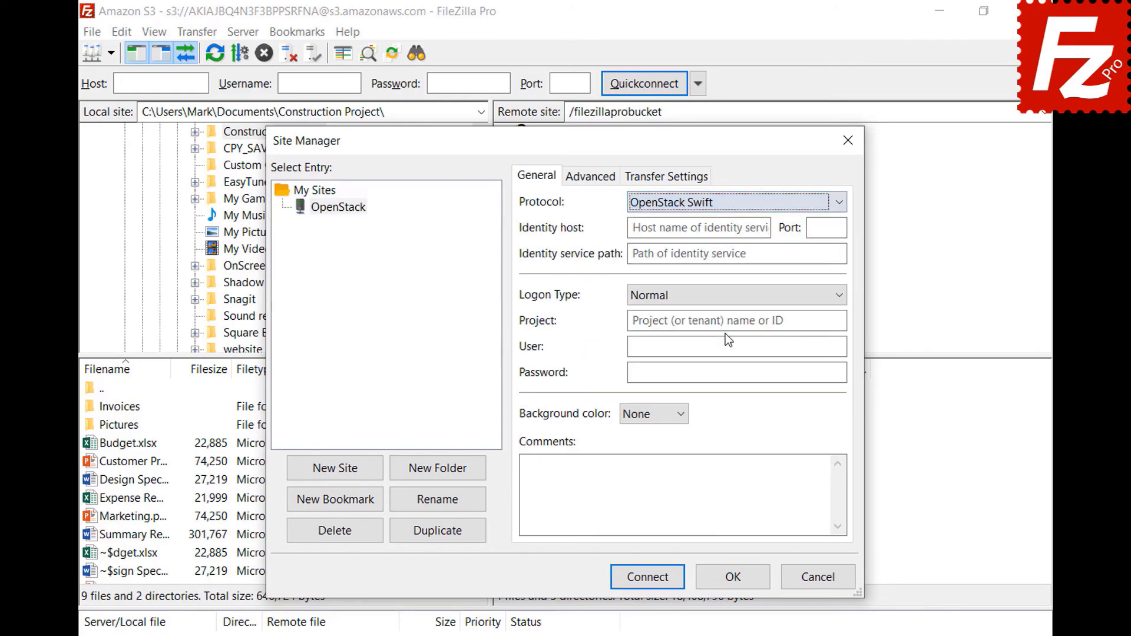
Step: Paste identity host, /v2.0/tokens path, project ID, login e-mail and password, then connect
click(765, 227)
key(ctrl+v)
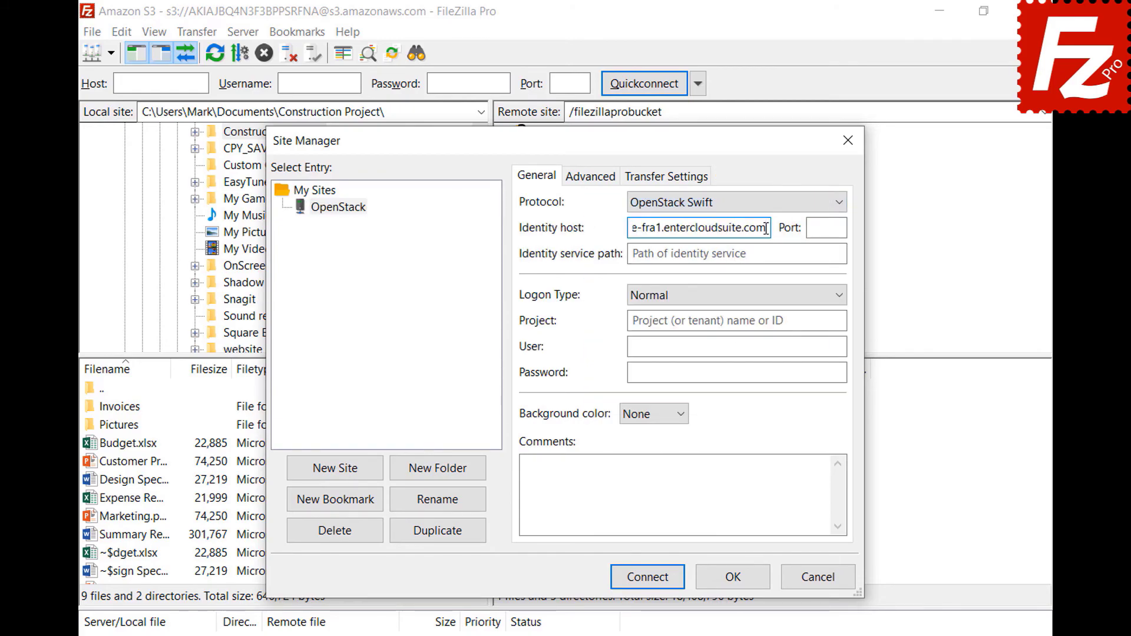
click(834, 253)
text(/v2.0/tokens)
click(838, 321)
text(06643c071d324ee195c97b2da71d4793)
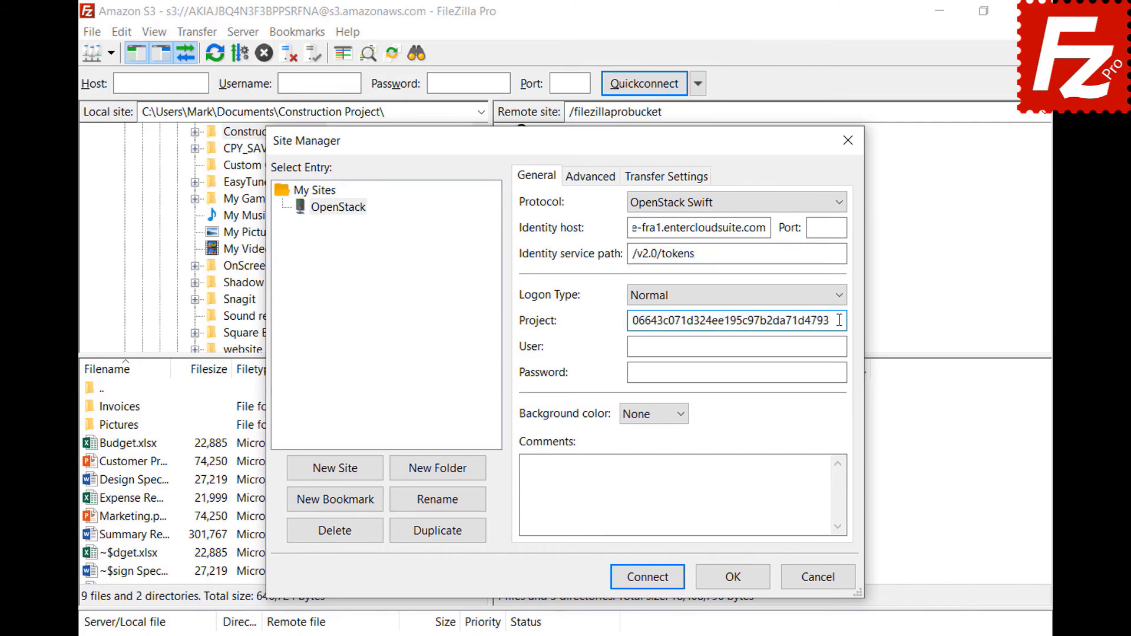
click(841, 347)
key(ctrl+v)
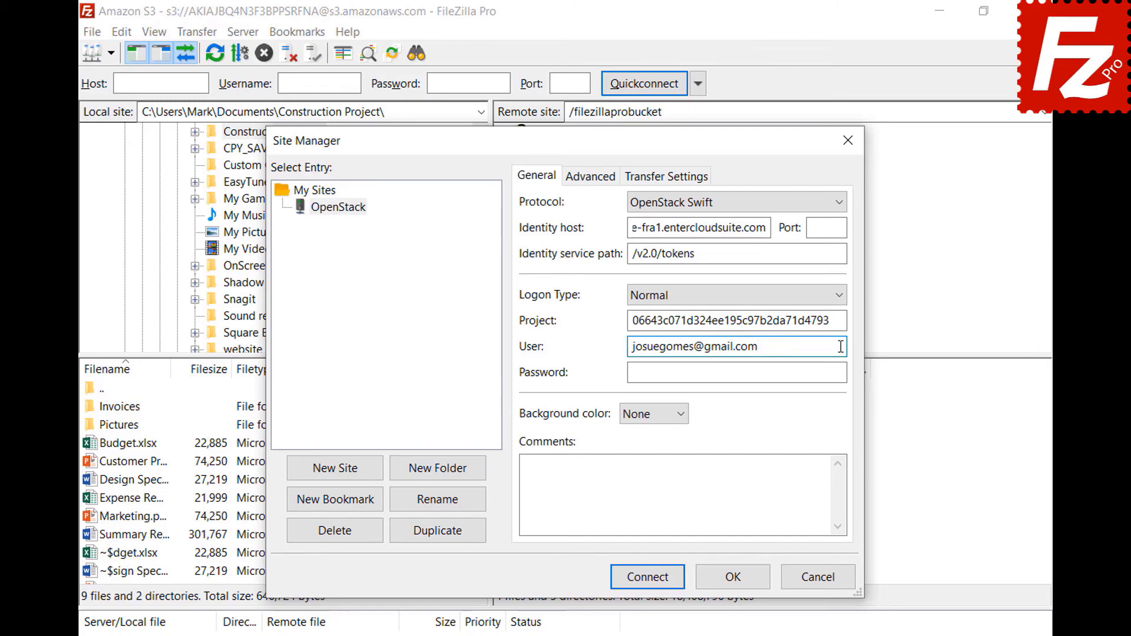
click(842, 372)
key(ctrl+v)
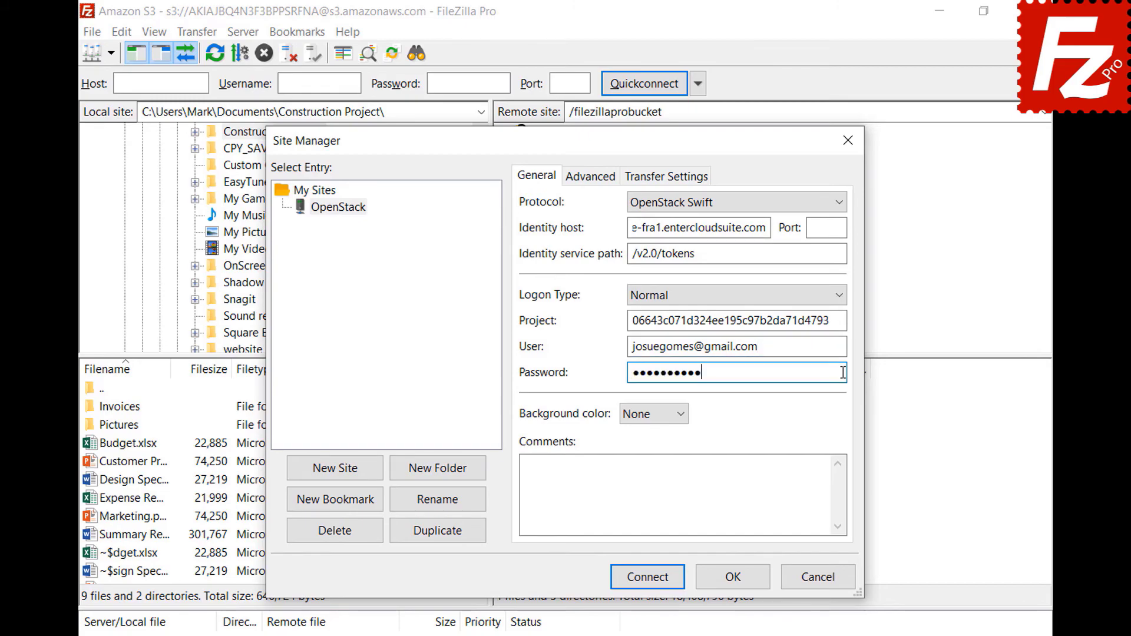
click(648, 586)
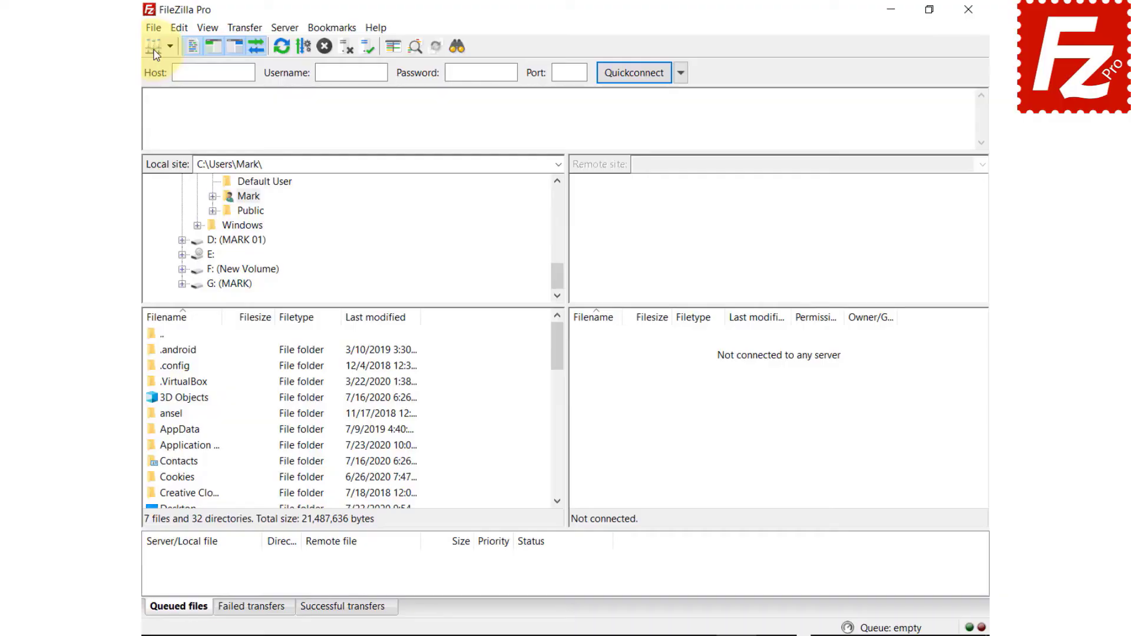
Step: Add a new site named Rackspace using the Rackspace Cloud Storage protocol
click(125, 29)
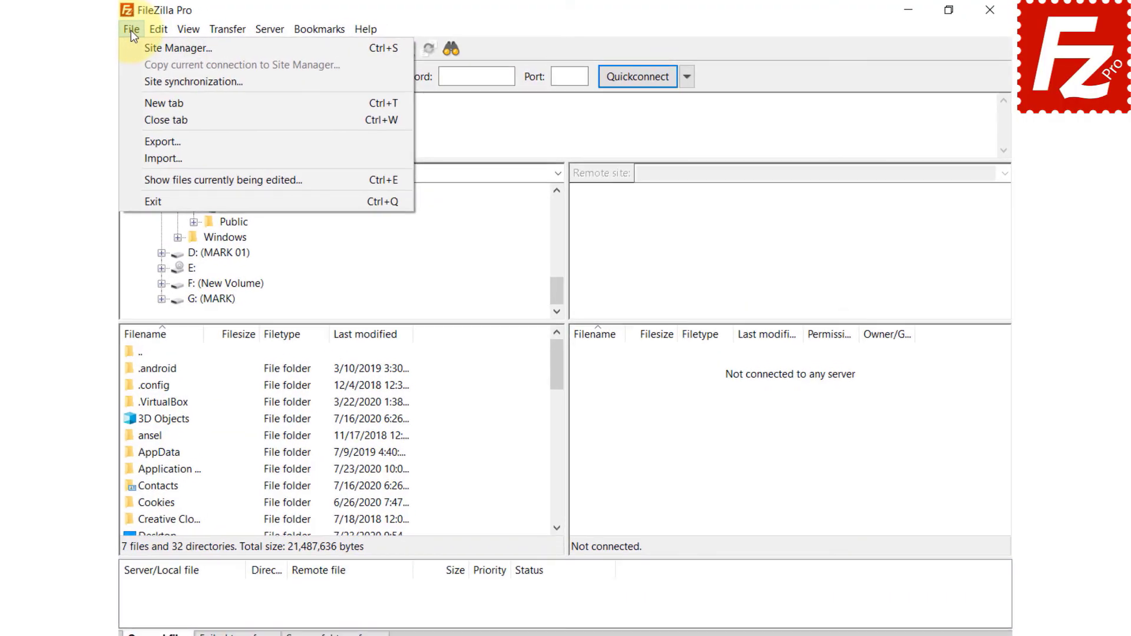
click(133, 49)
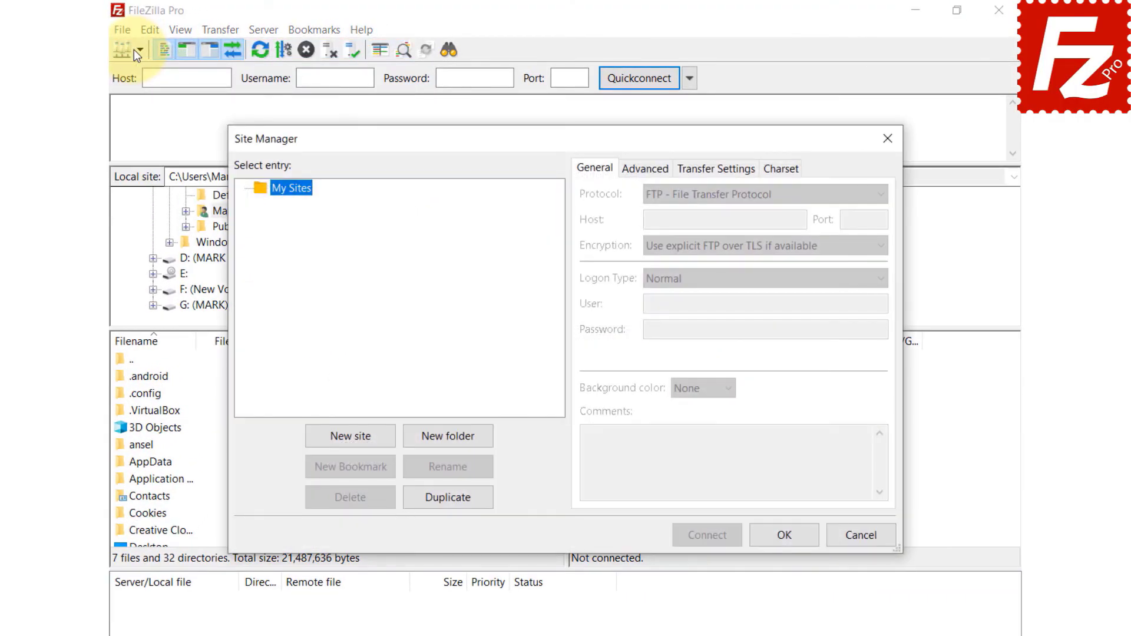
click(353, 437)
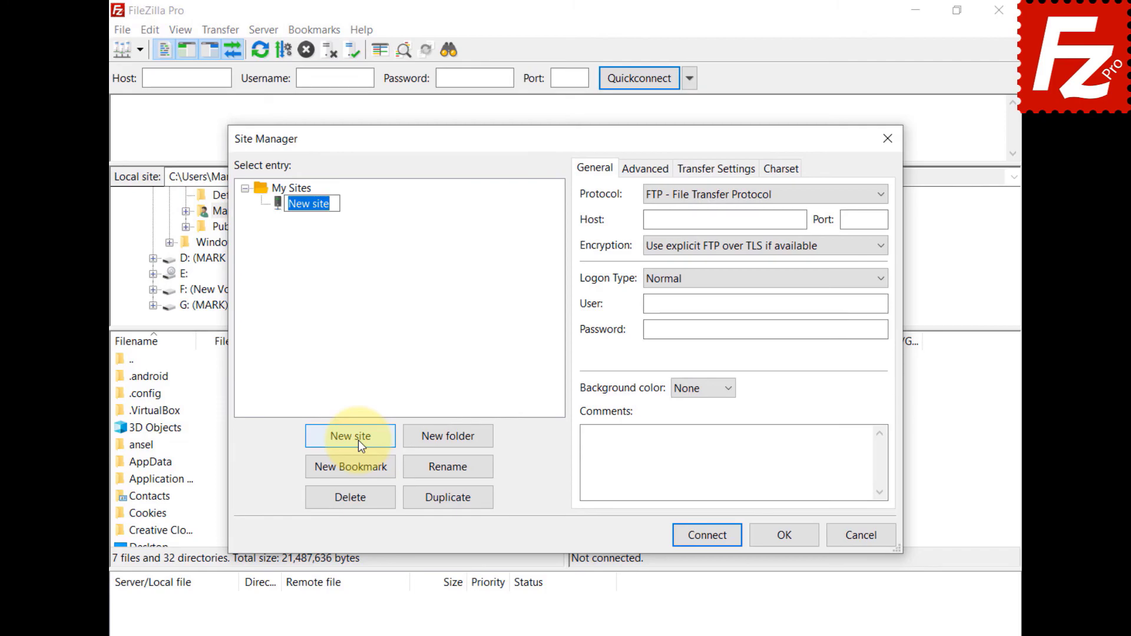
text(Rackspace)
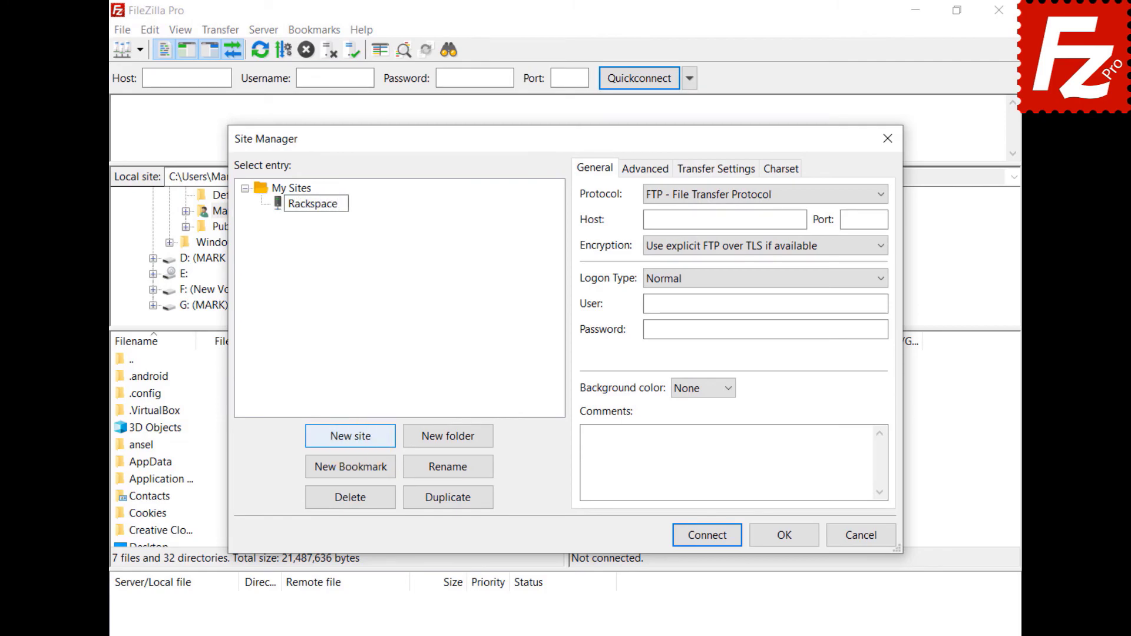
key(Return)
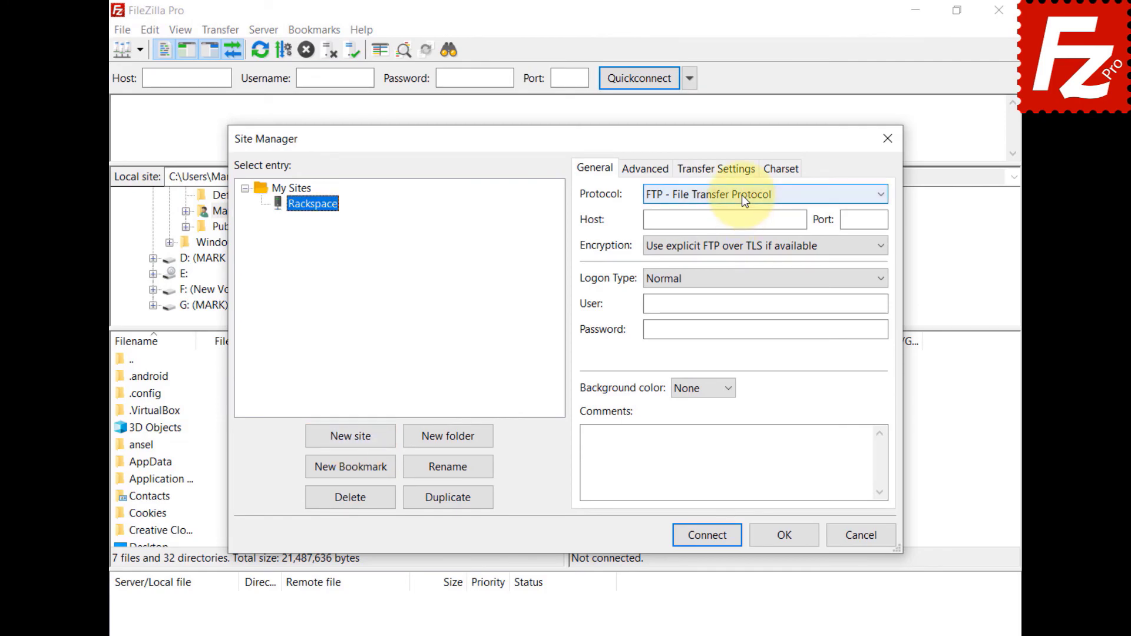
click(741, 196)
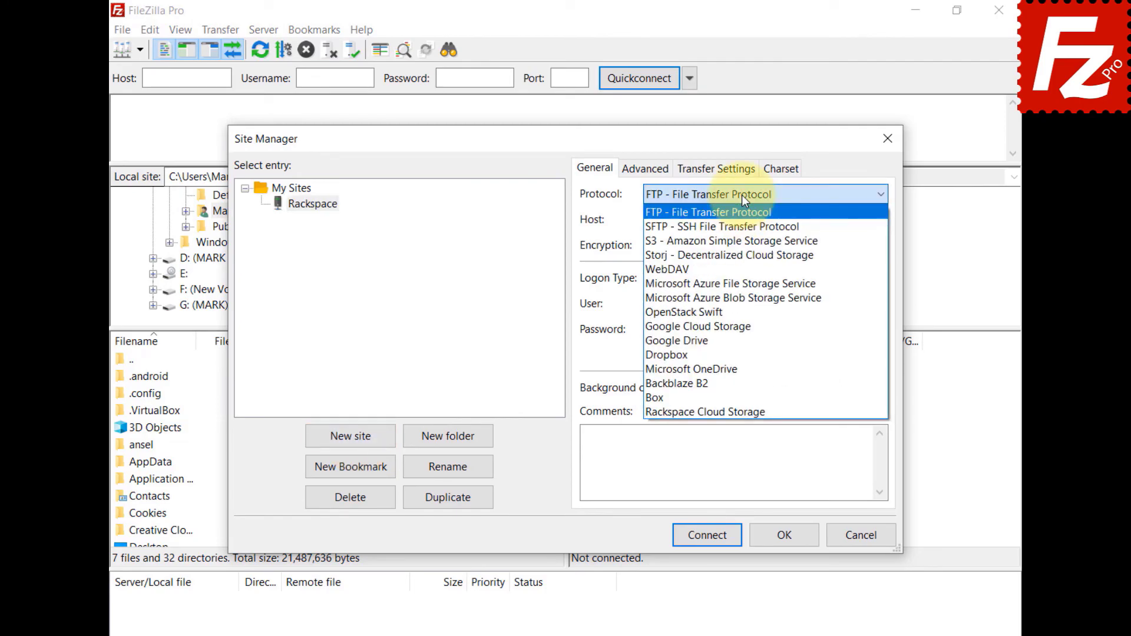
click(741, 413)
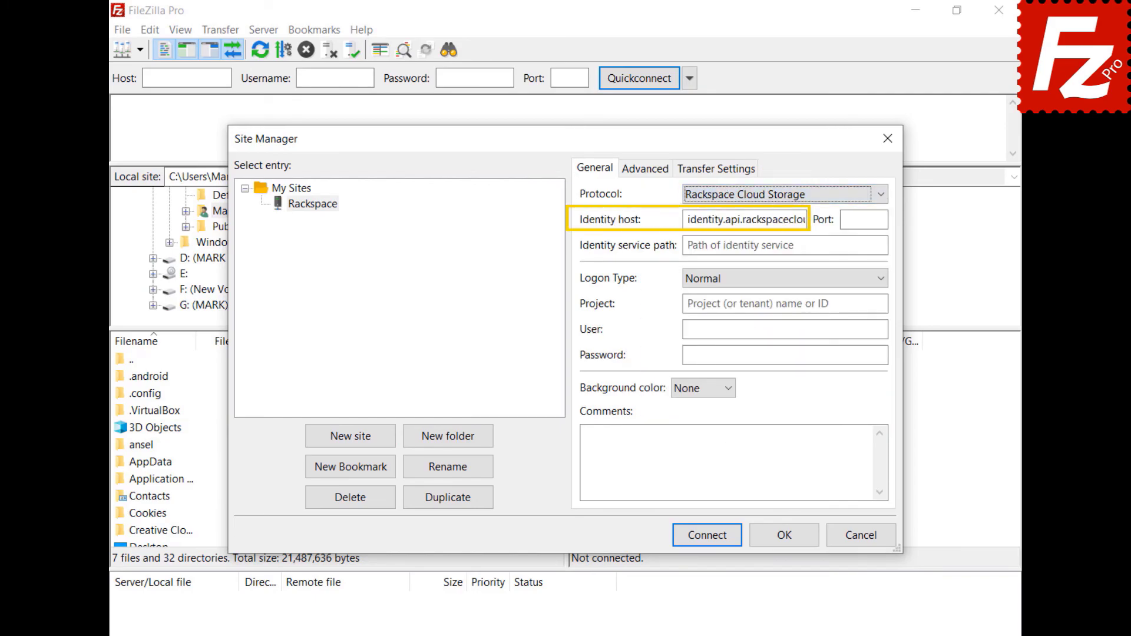
Step: Enter /v2.0/tokens path, project ID, username and password, connect, and open the IAD folder
click(742, 245)
text(/v2.0/tokens)
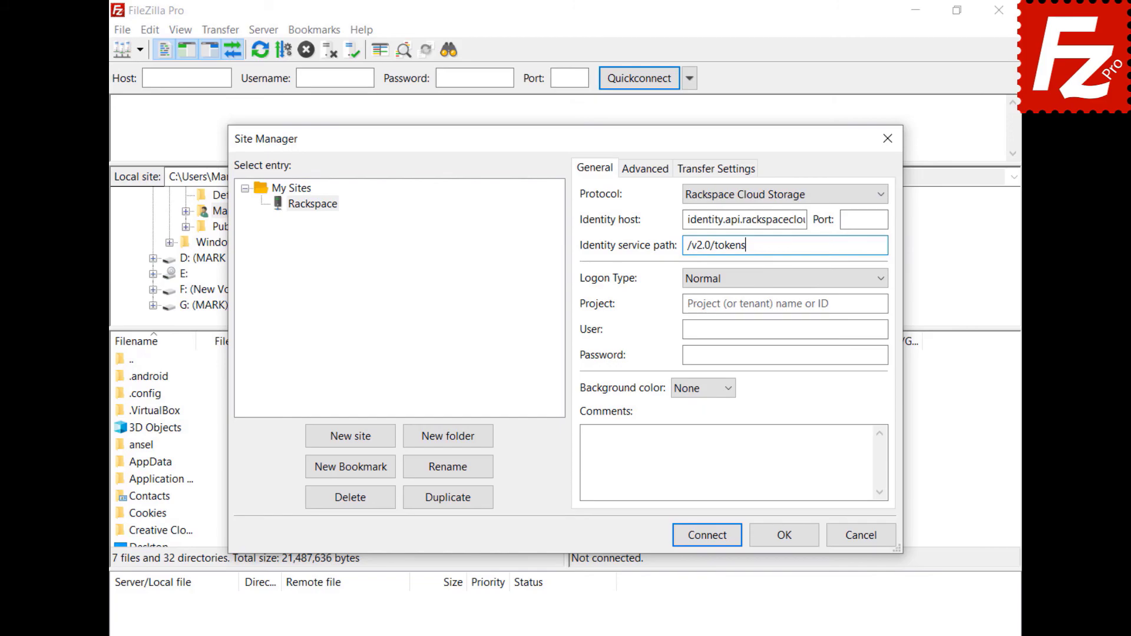
click(784, 304)
text(1288657)
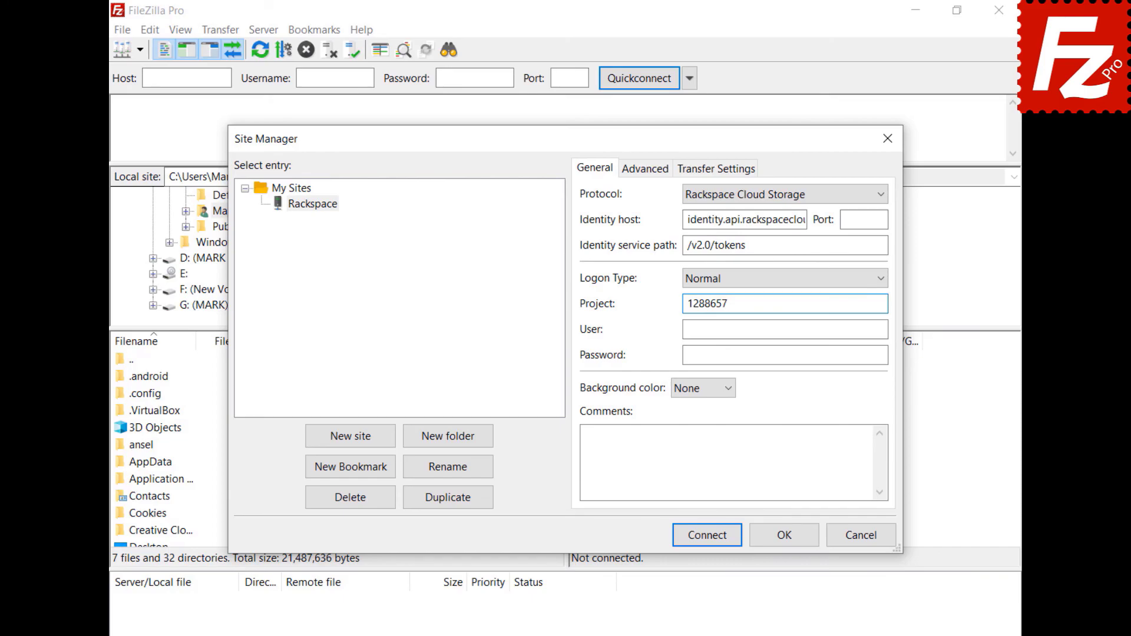
click(784, 330)
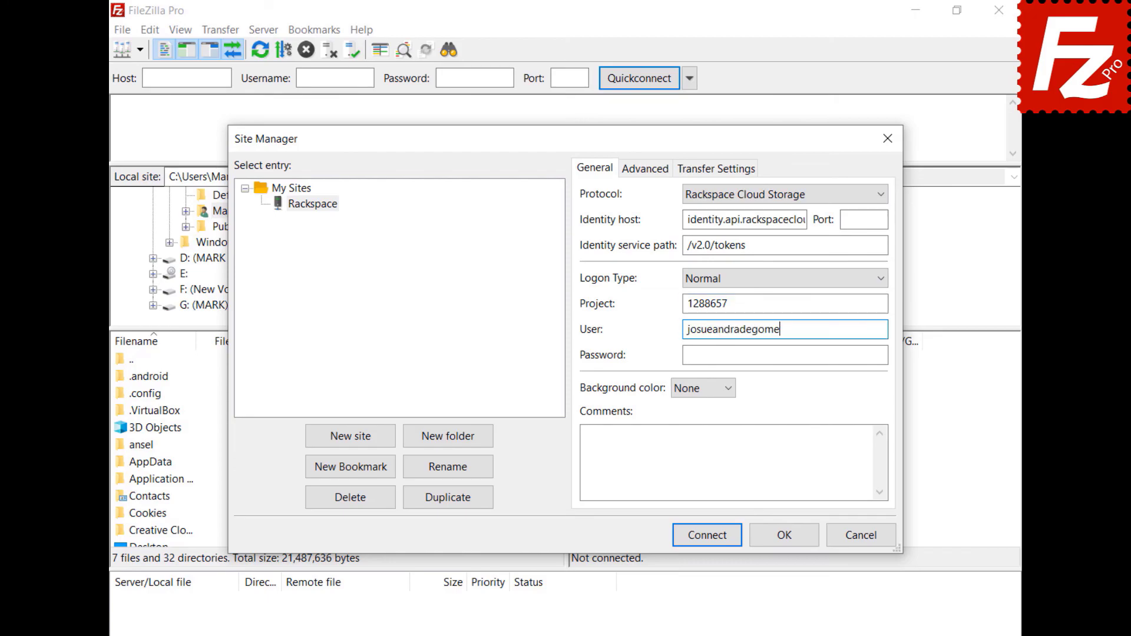
click(785, 355)
key(ctrl+v)
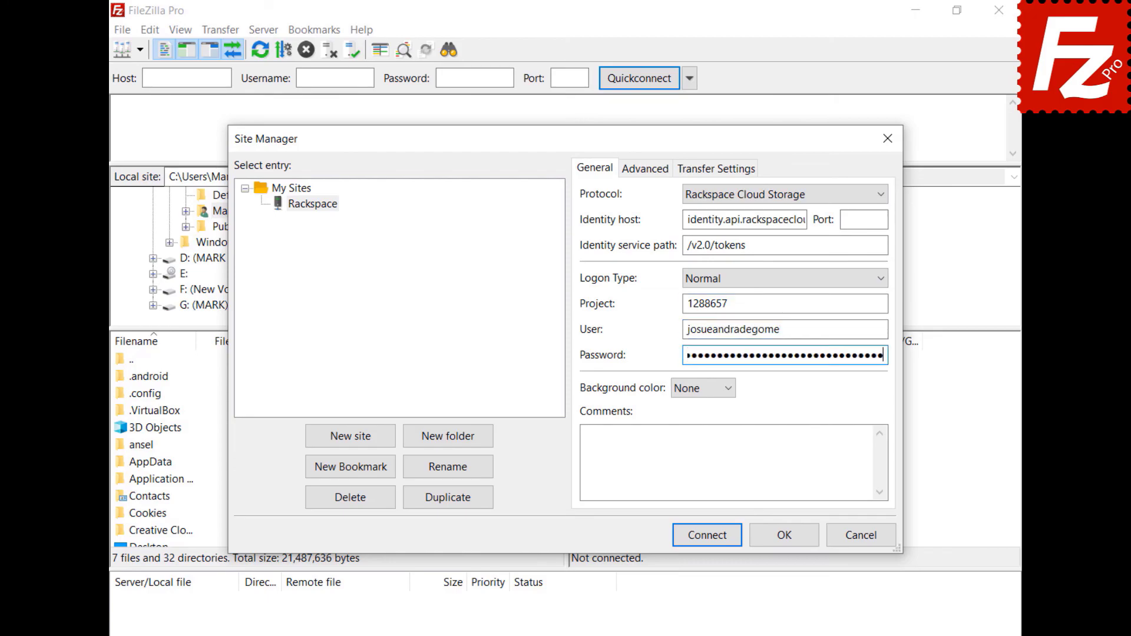
click(683, 536)
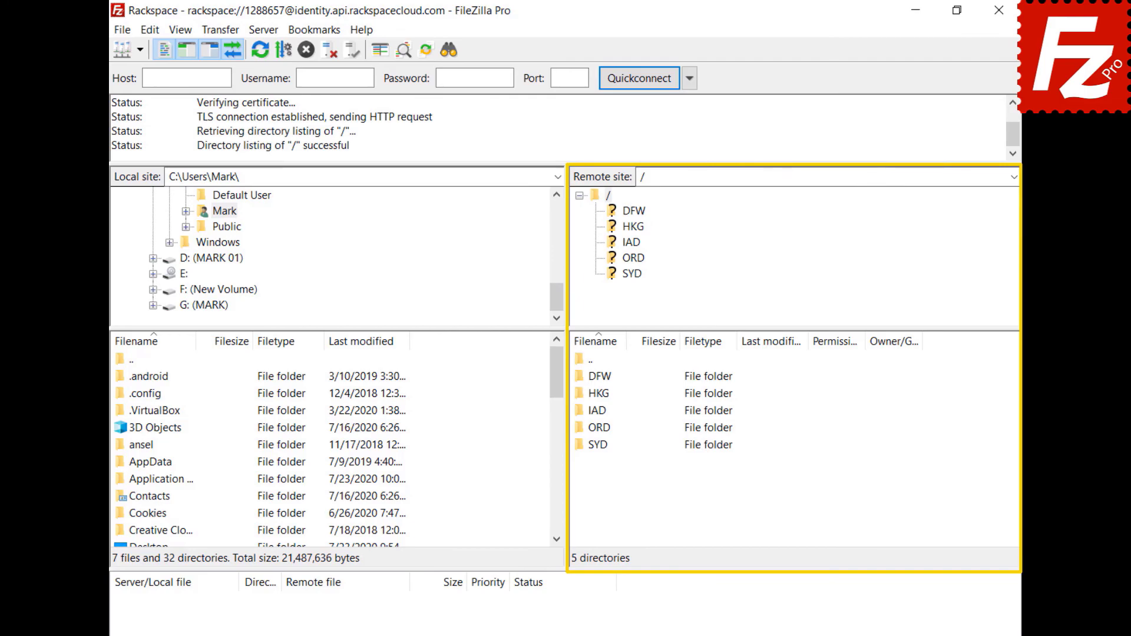
double_click(595, 409)
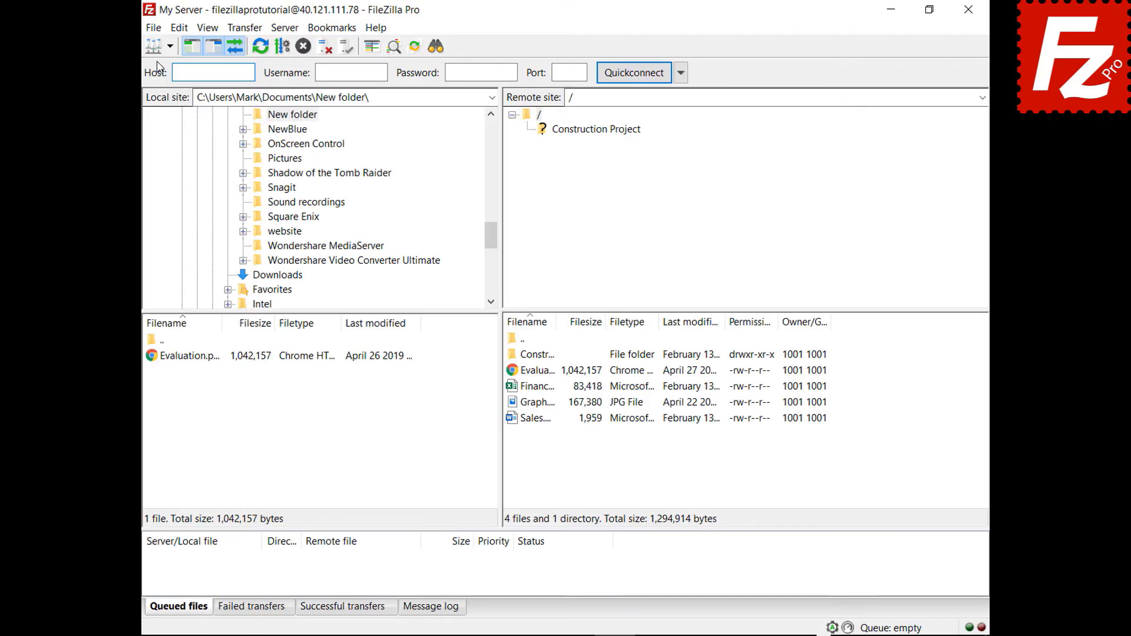
Step: In the Site Manager, create a new site named Box using the Box protocol
click(124, 30)
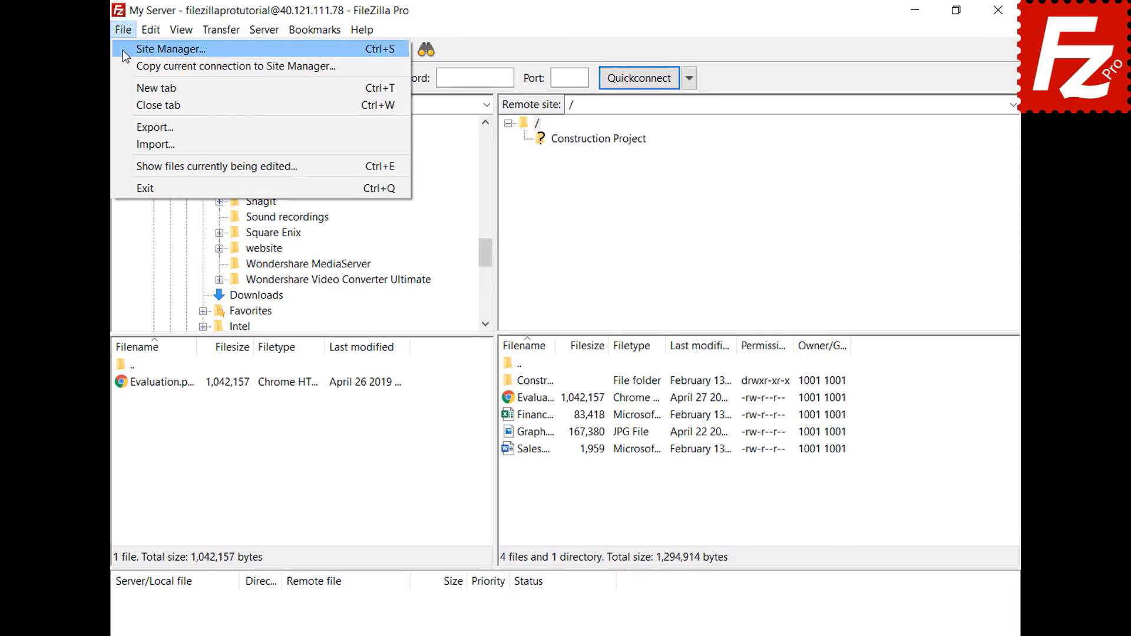
click(122, 50)
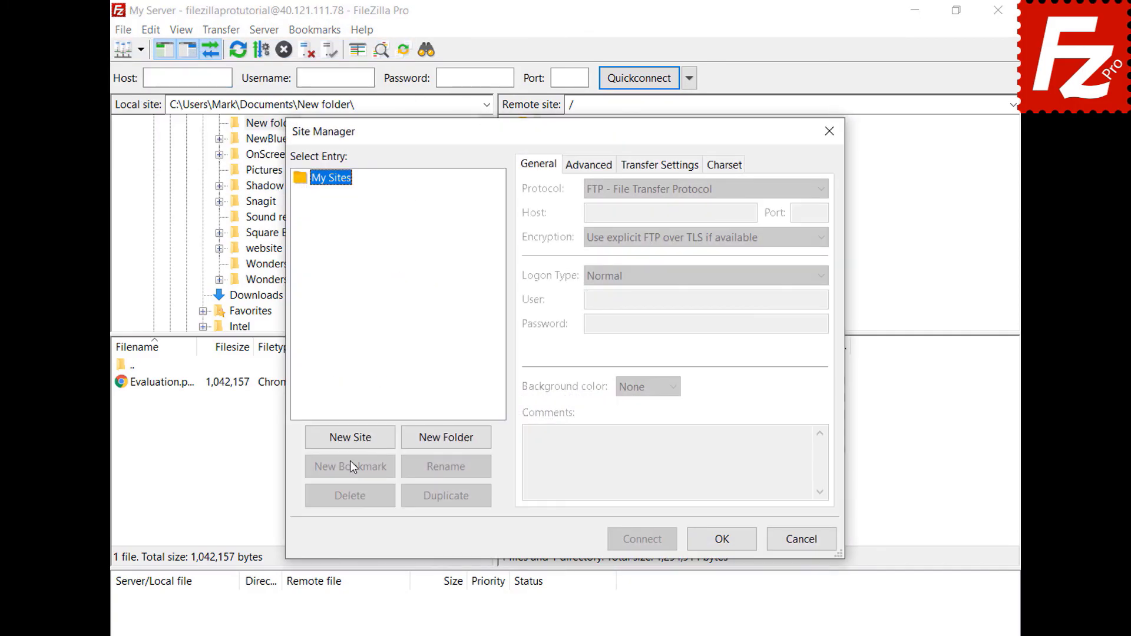
click(350, 445)
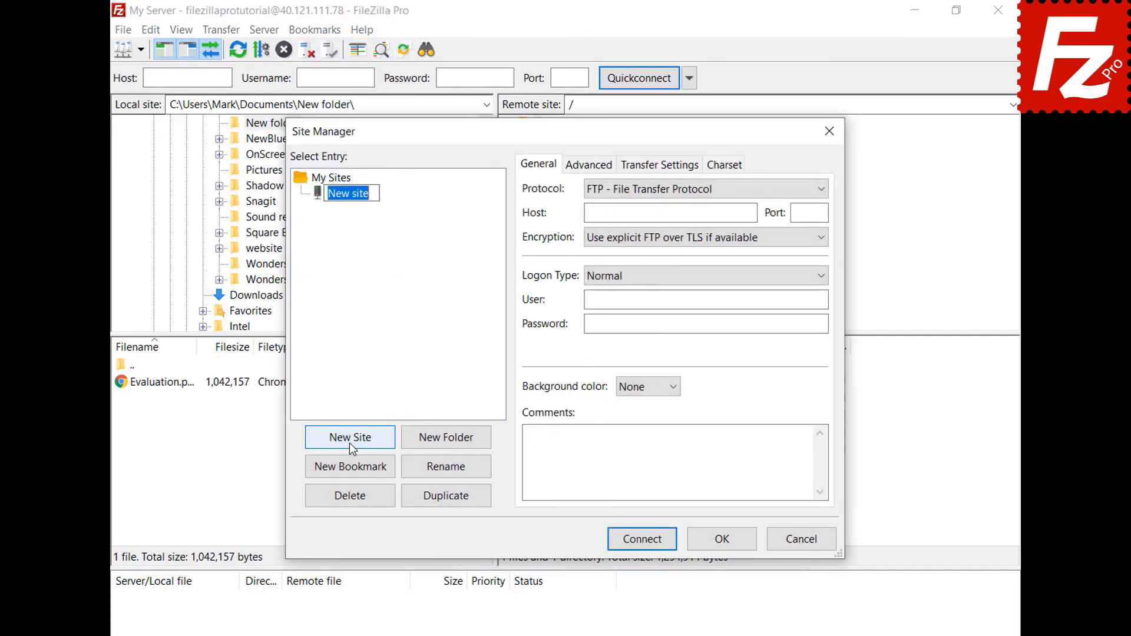
text(Box)
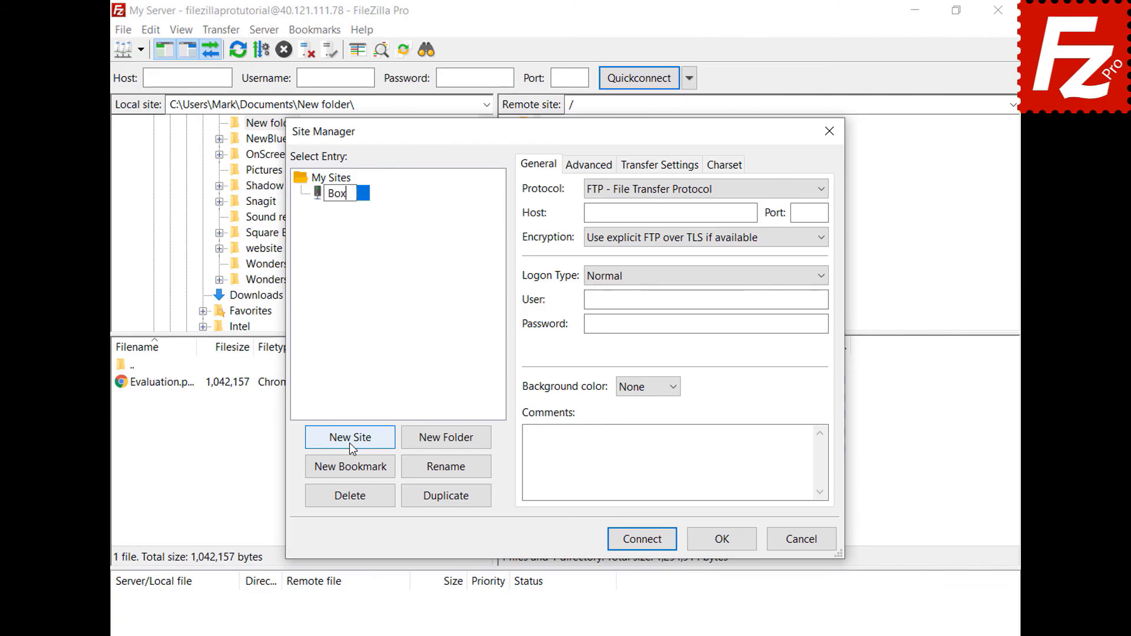
click(820, 189)
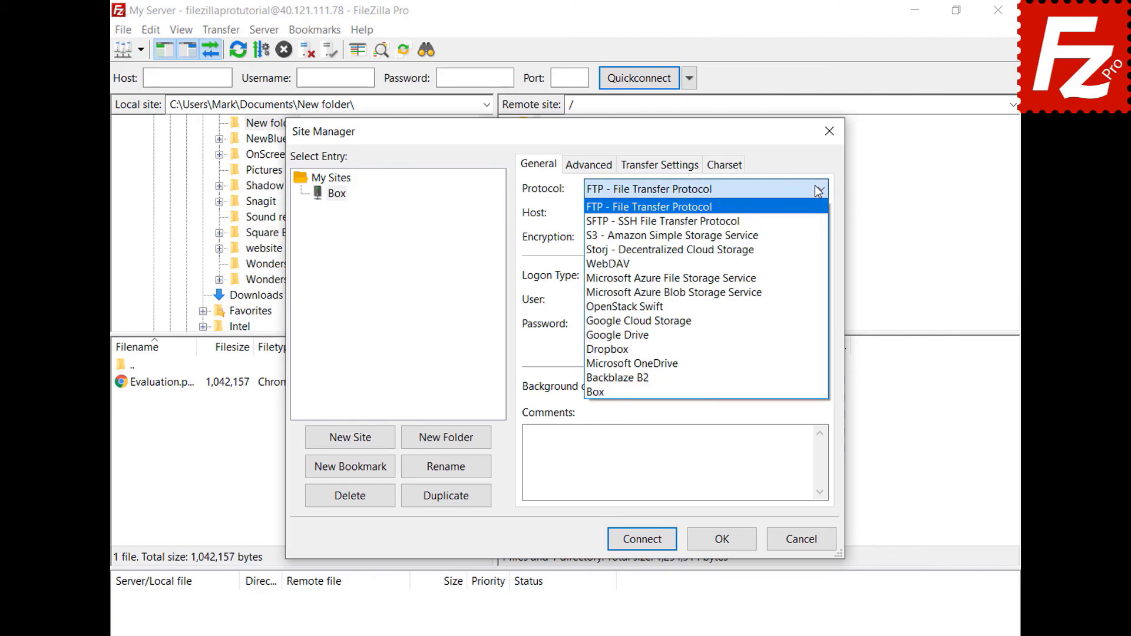
click(798, 389)
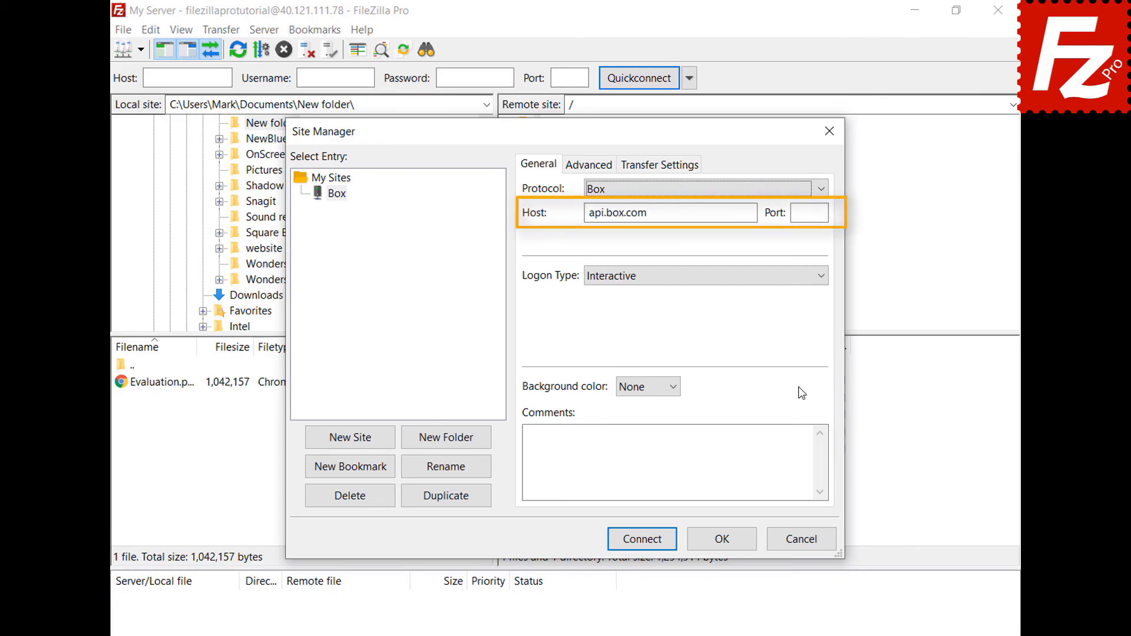
Step: Connect to Box, sign in with the account e-mail and password, and grant FileZilla Pro access
click(640, 541)
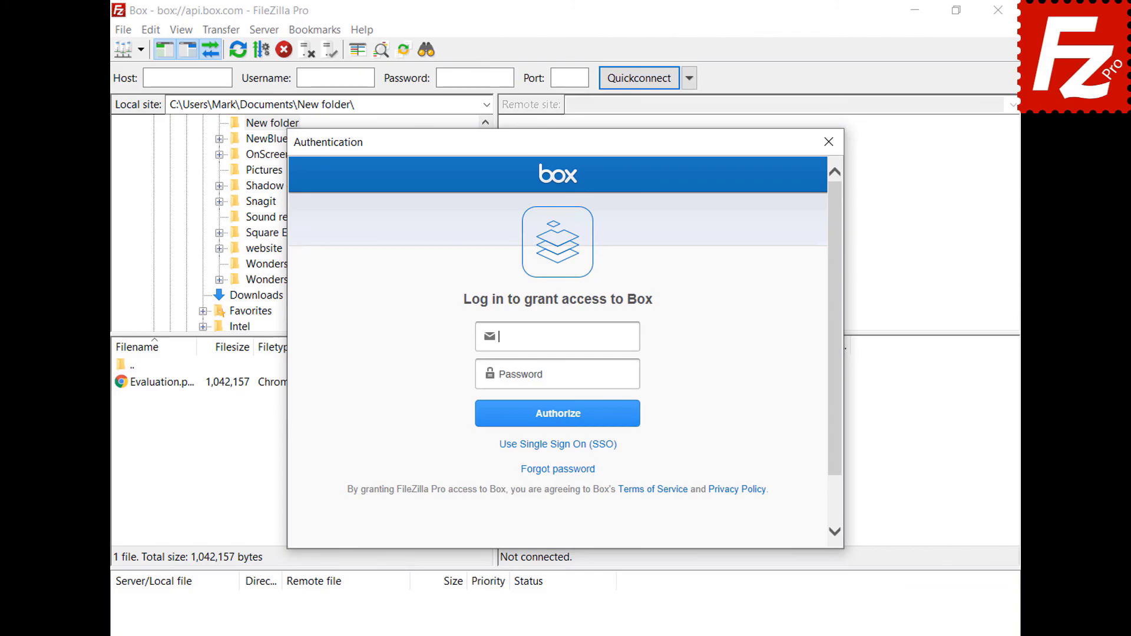
key(ctrl+v)
click(634, 374)
key(ctrl+v)
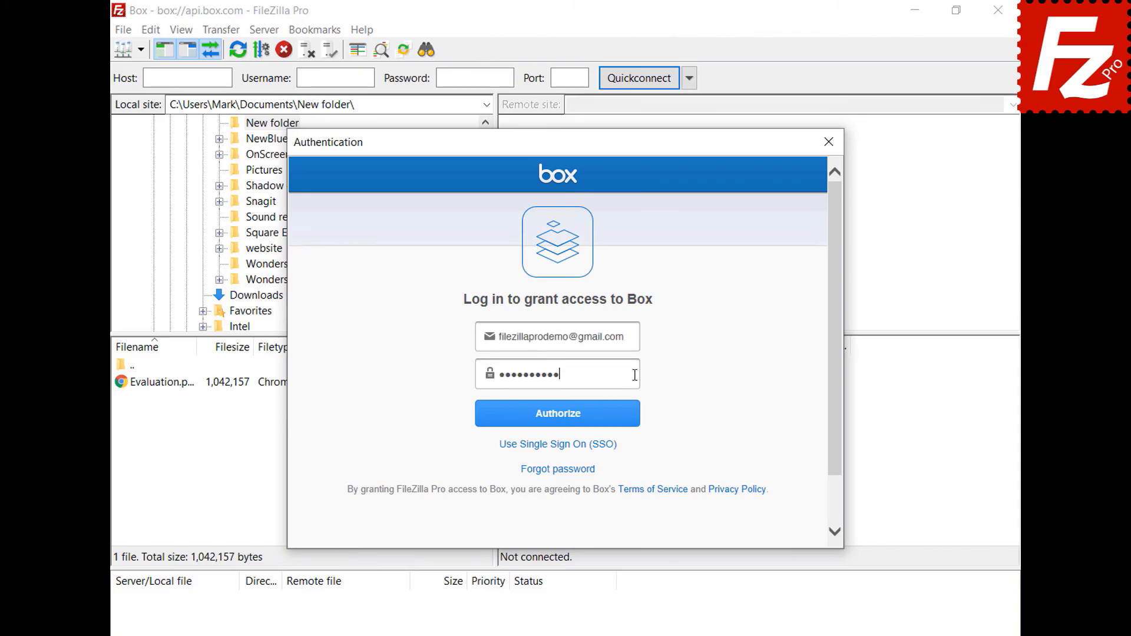
click(558, 425)
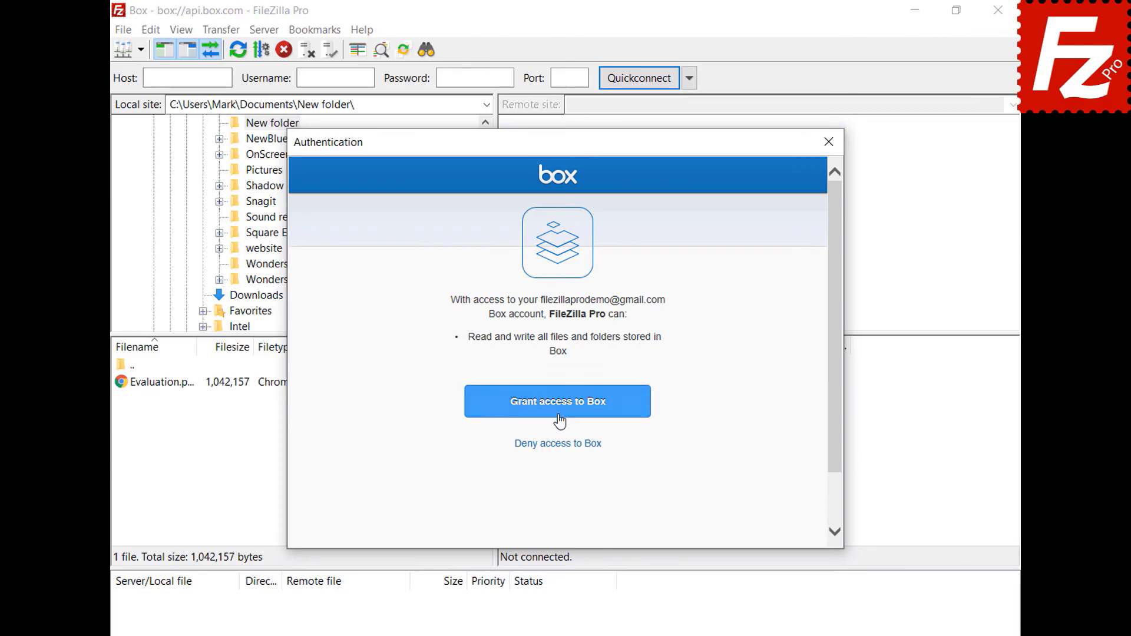
click(559, 410)
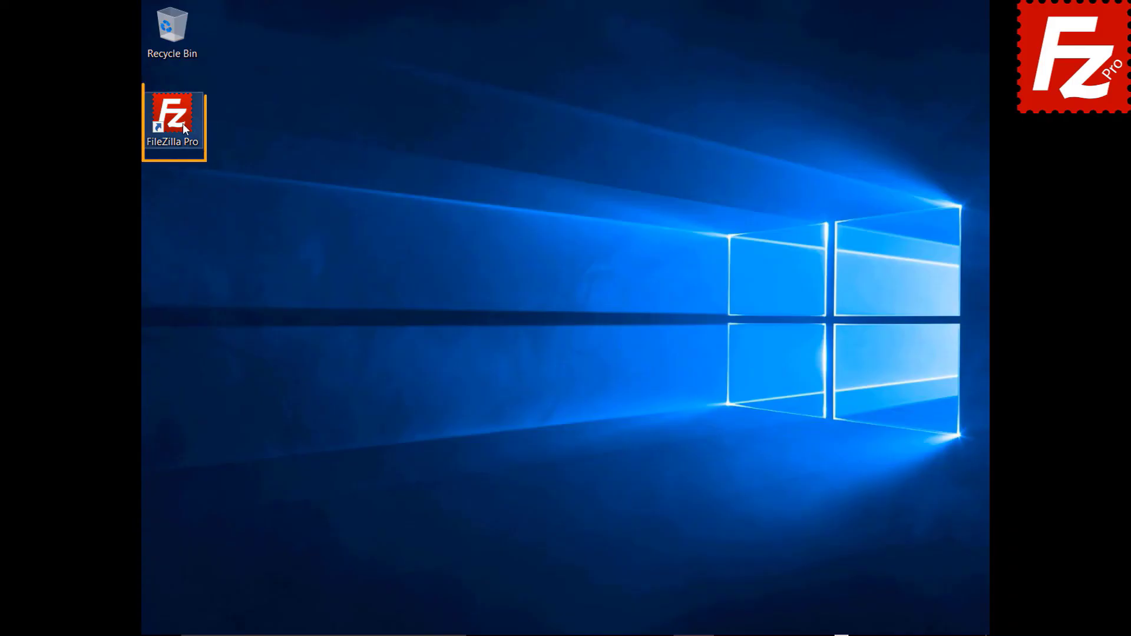
Step: Launch FileZilla Pro and add a new site named Tardigrade using the Tardigrade protocol
double_click(179, 122)
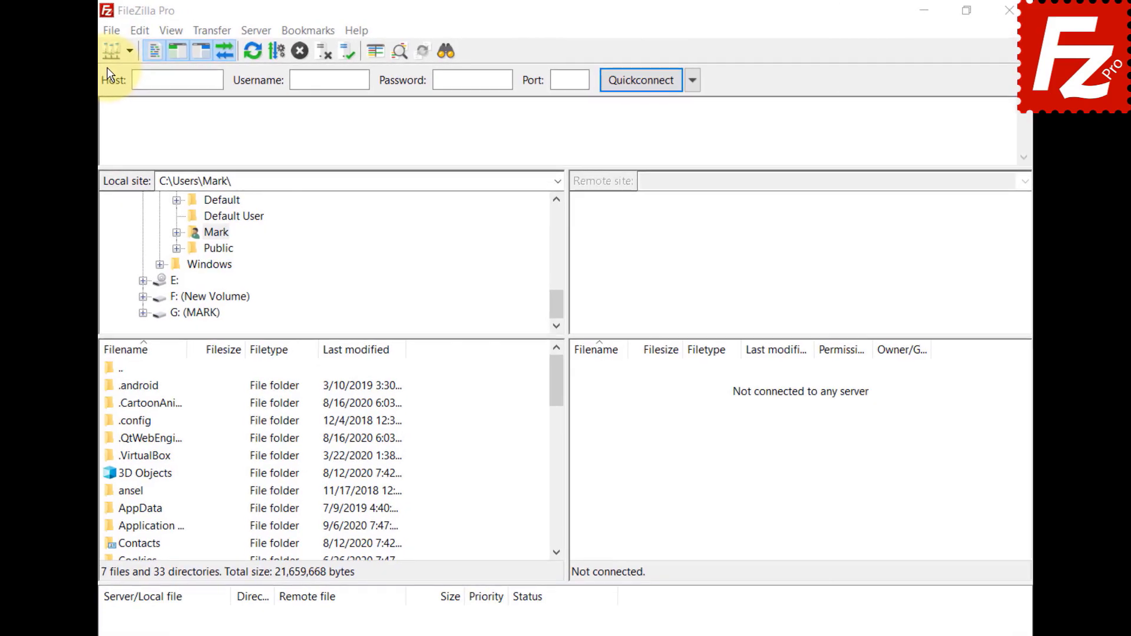
click(109, 31)
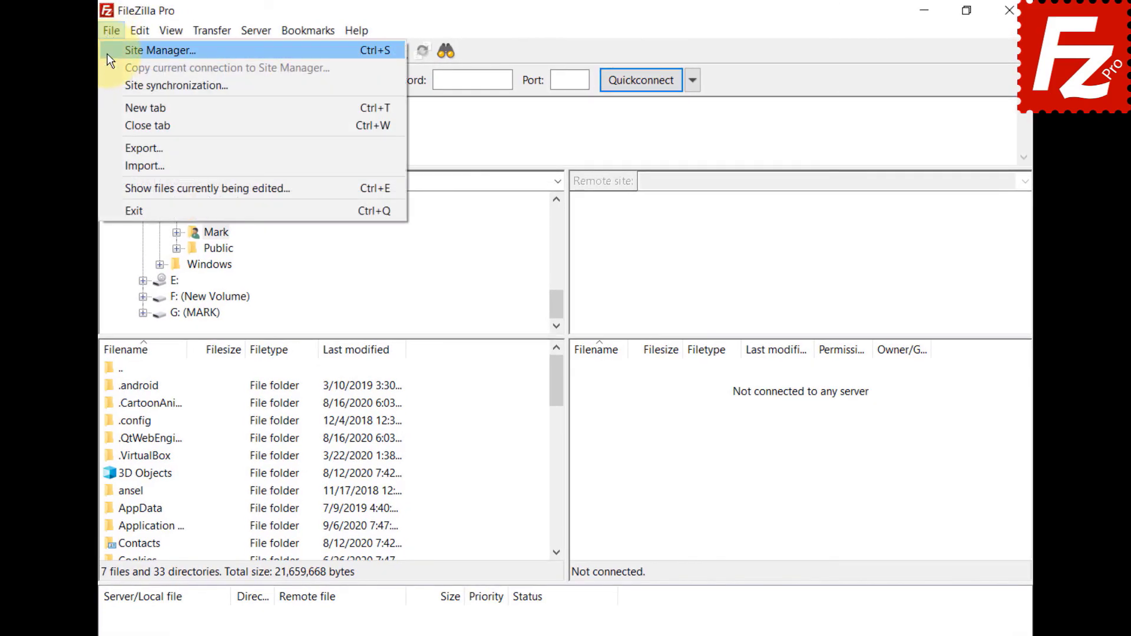
click(109, 50)
click(334, 451)
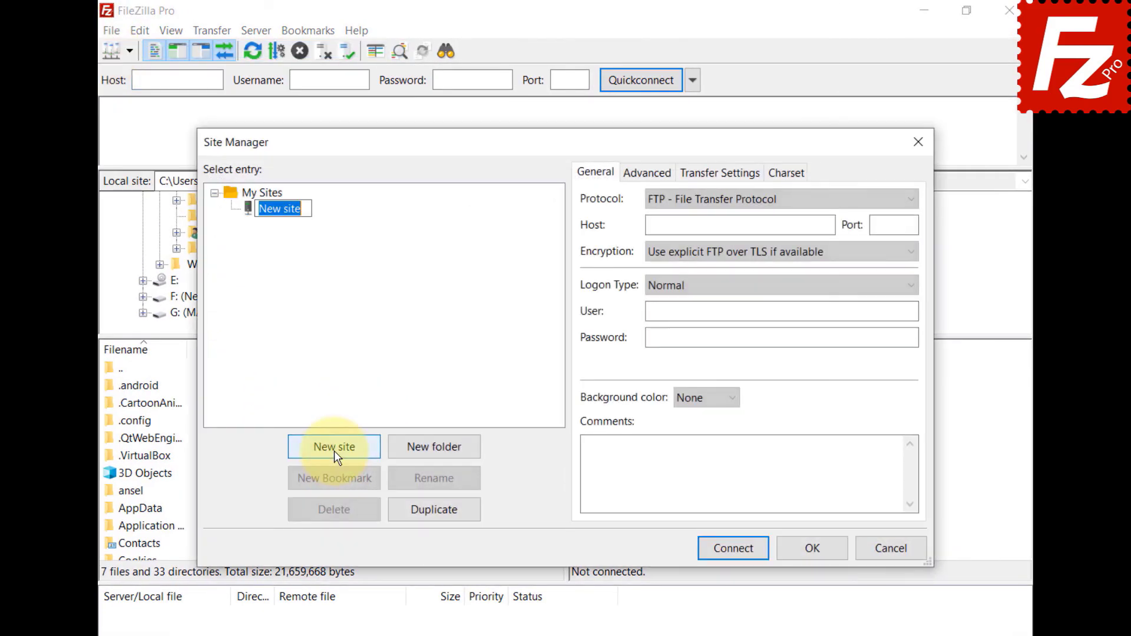
text(Tardigrade)
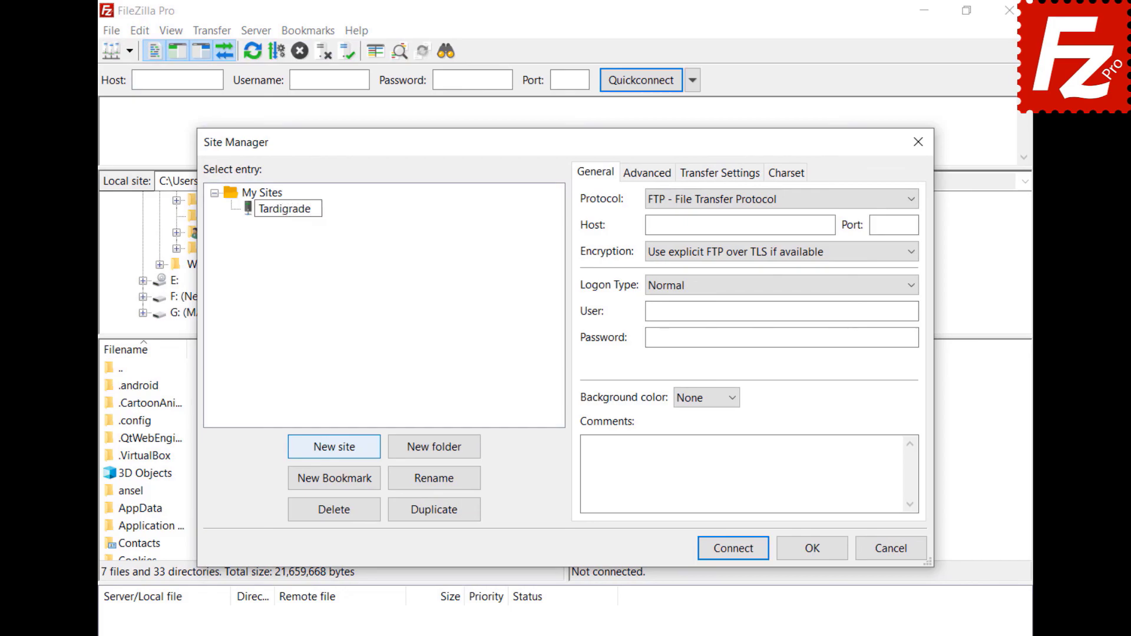
key(Return)
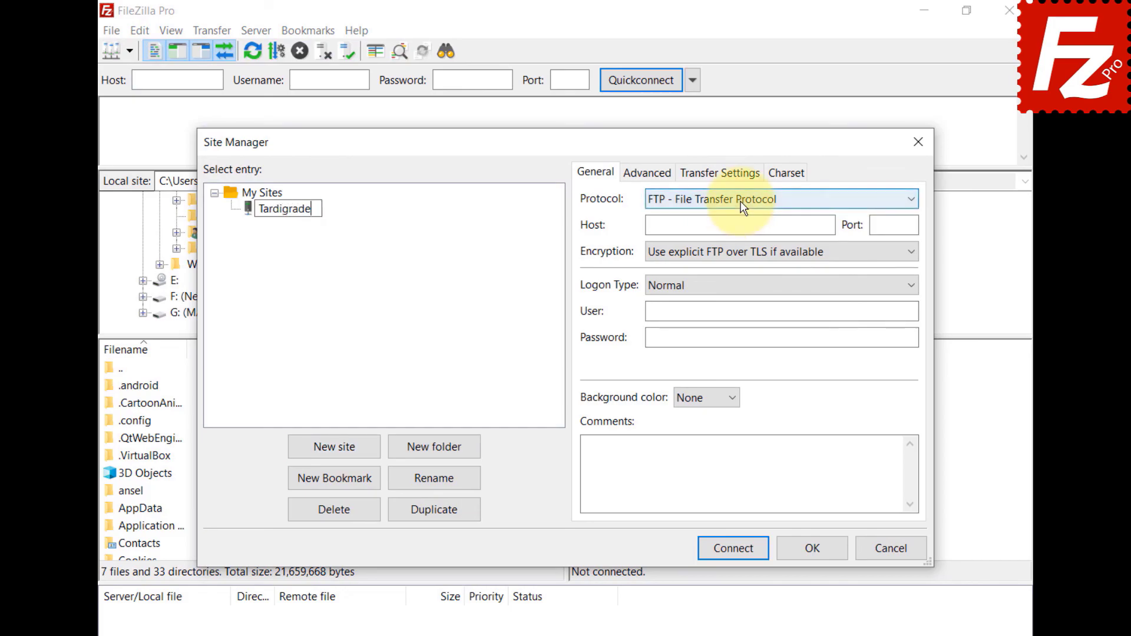
click(742, 205)
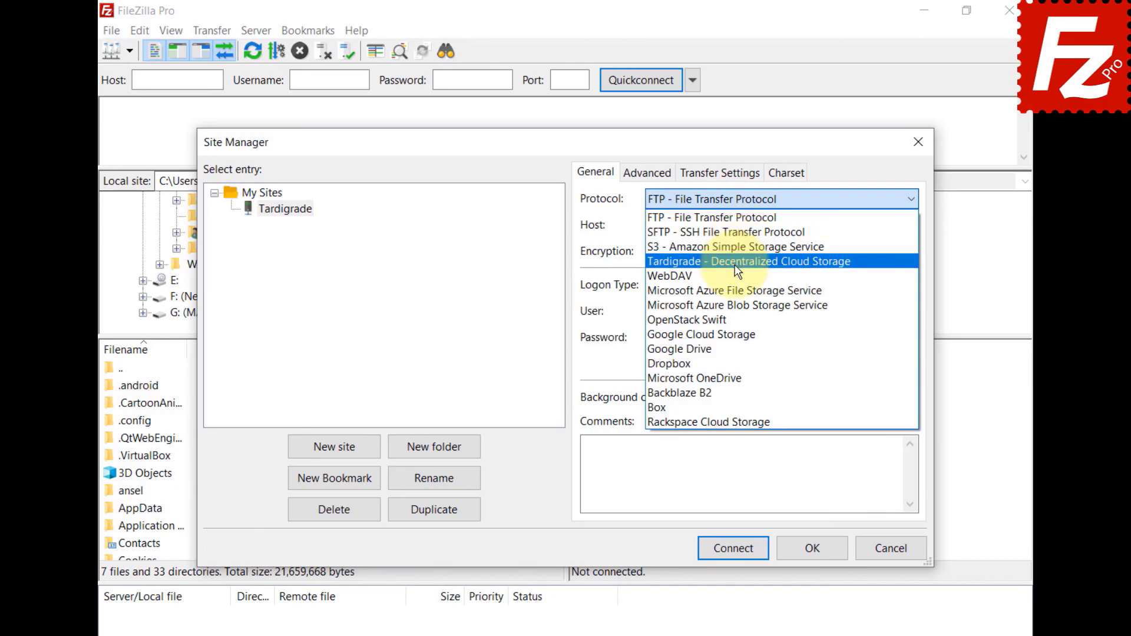
click(733, 260)
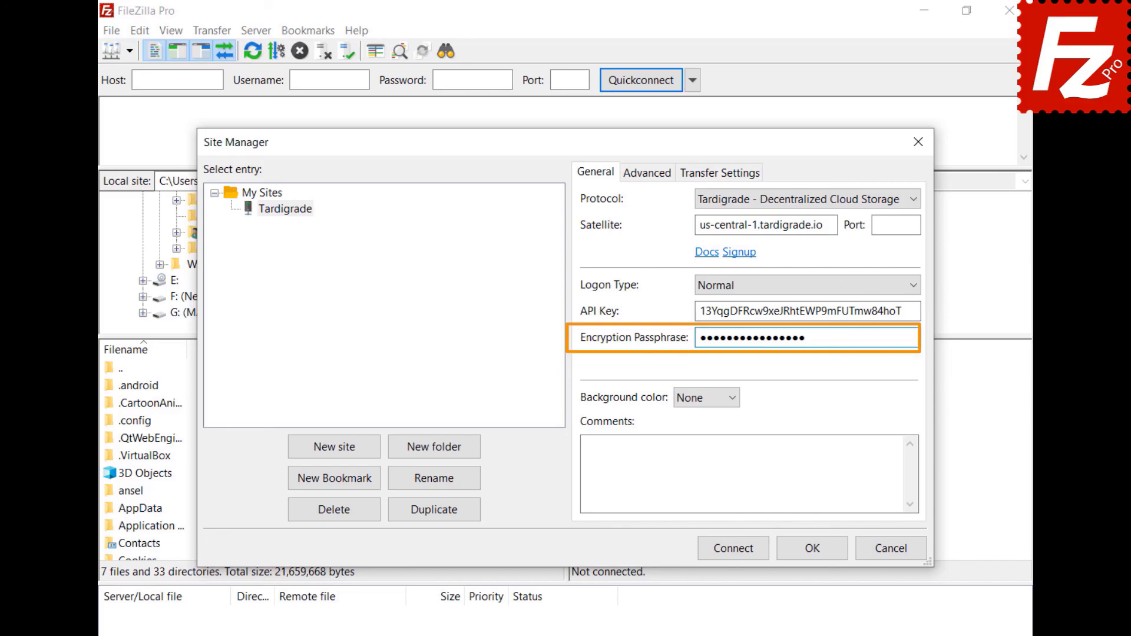
Step: Connect to Tardigrade and open the remote constructionproject folder and its Construction Project subfolder
click(736, 550)
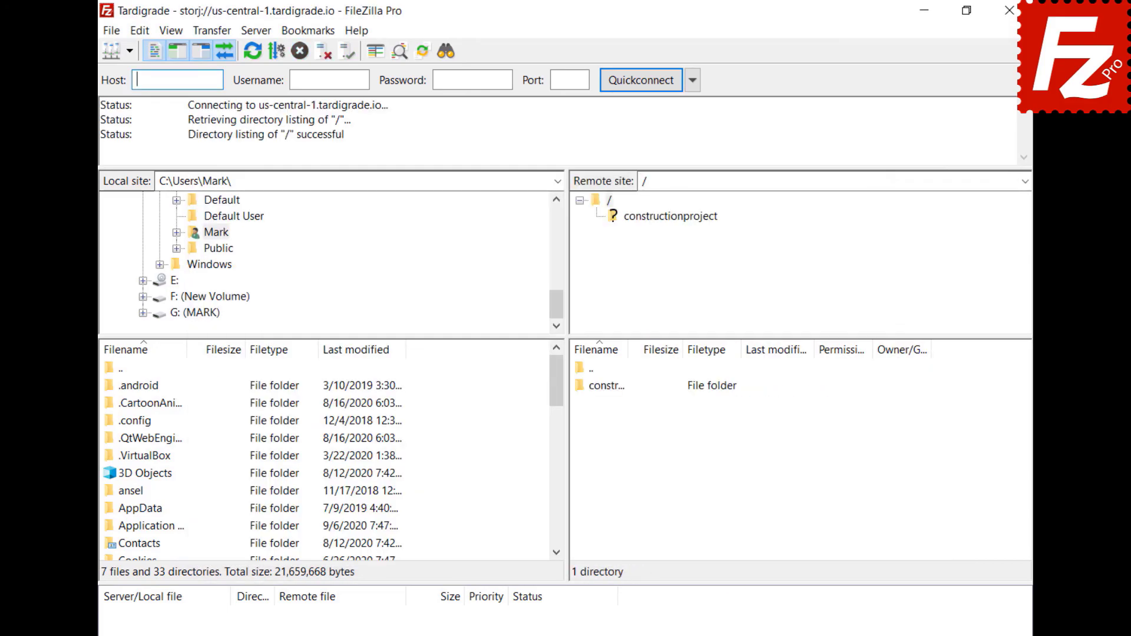
click(665, 216)
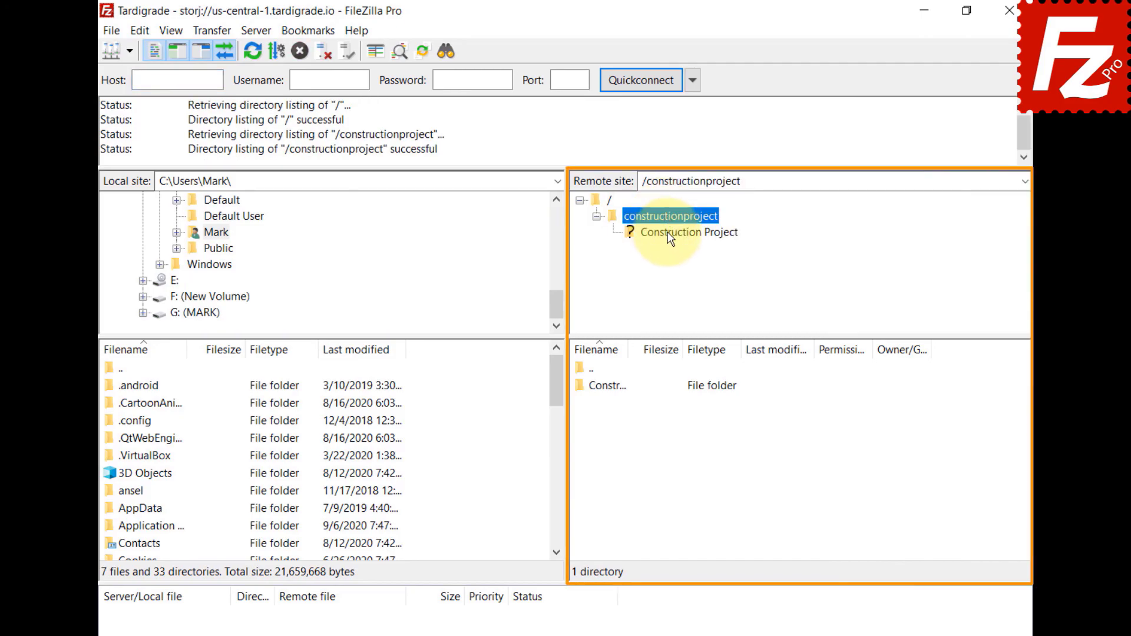
click(667, 231)
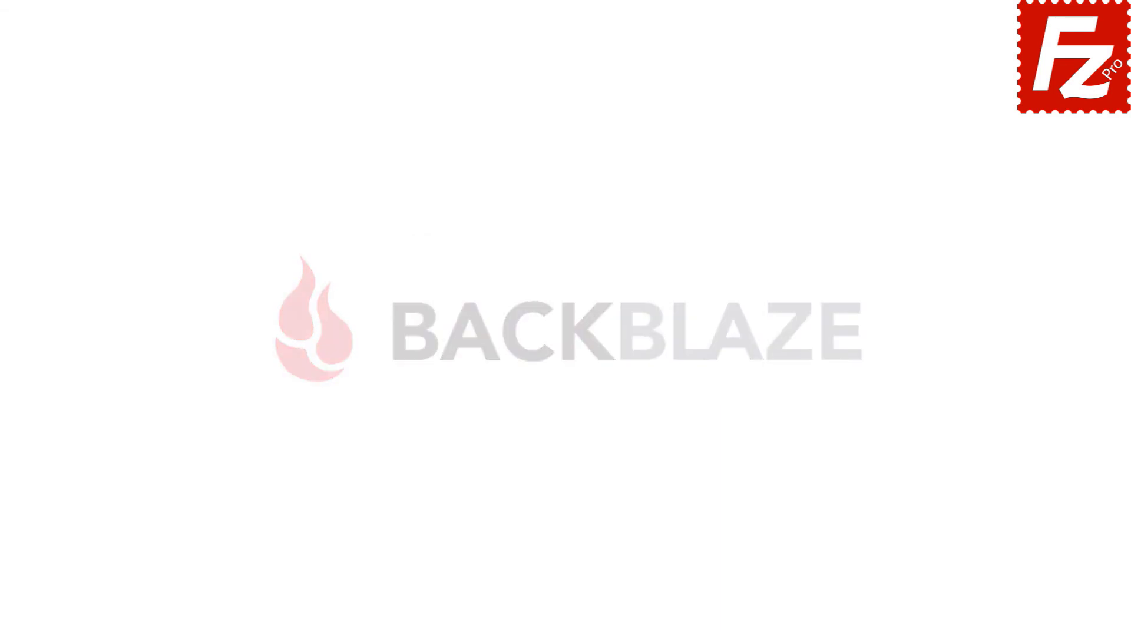
Step: Launch FileZilla Pro and, under Settings > Transfers > MIME Types, map video/mp4 to the mp4 extension
double_click(179, 122)
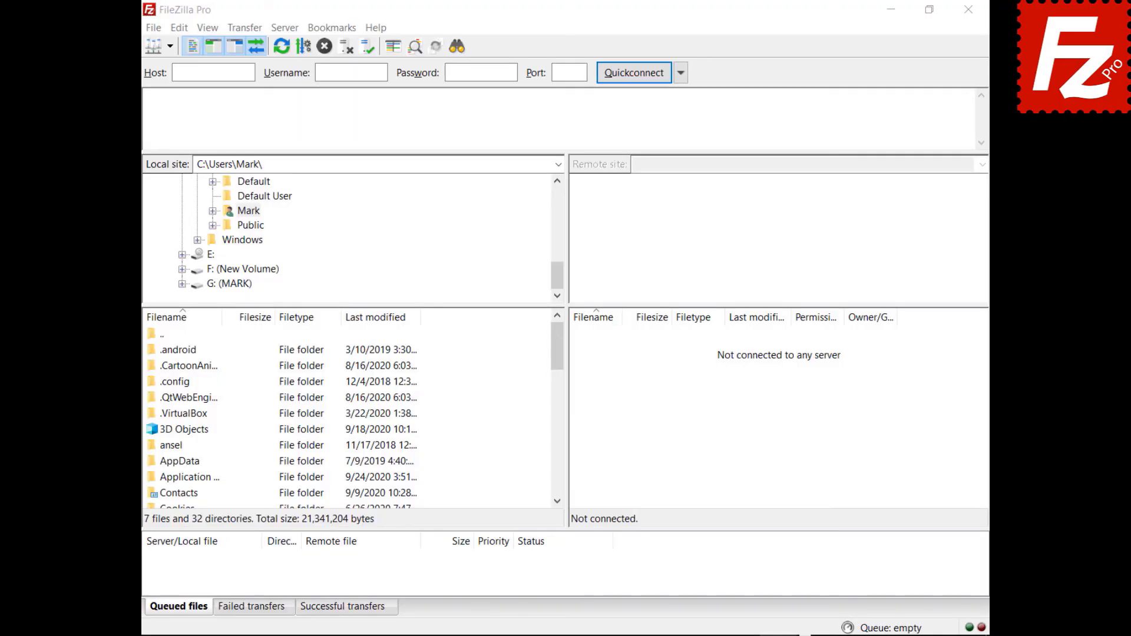
click(178, 32)
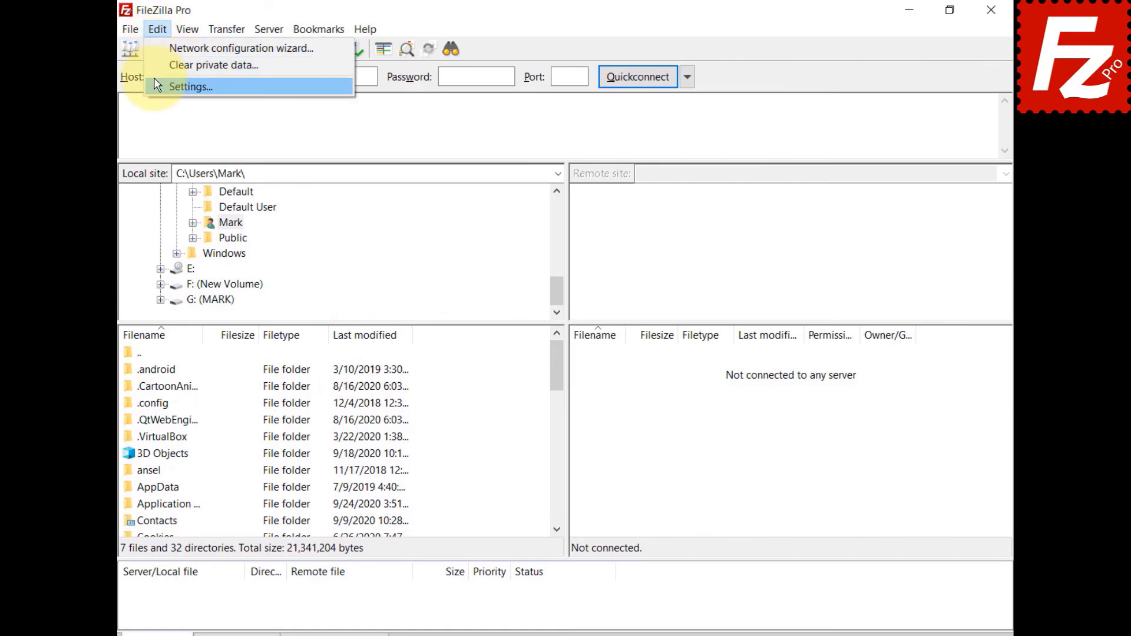
click(158, 86)
click(328, 292)
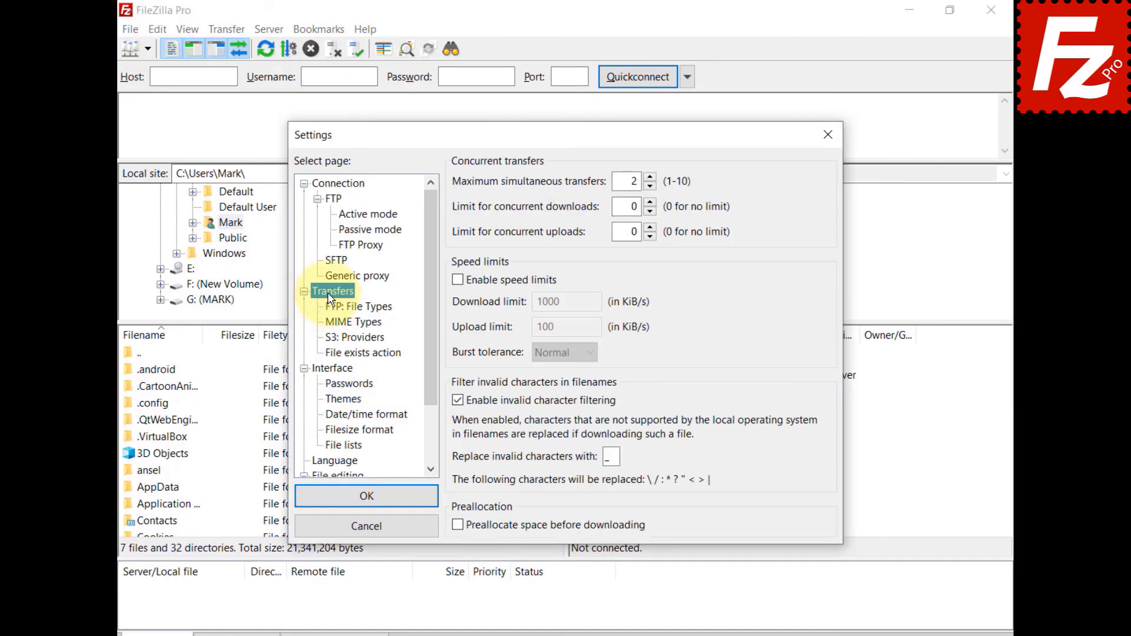
click(332, 322)
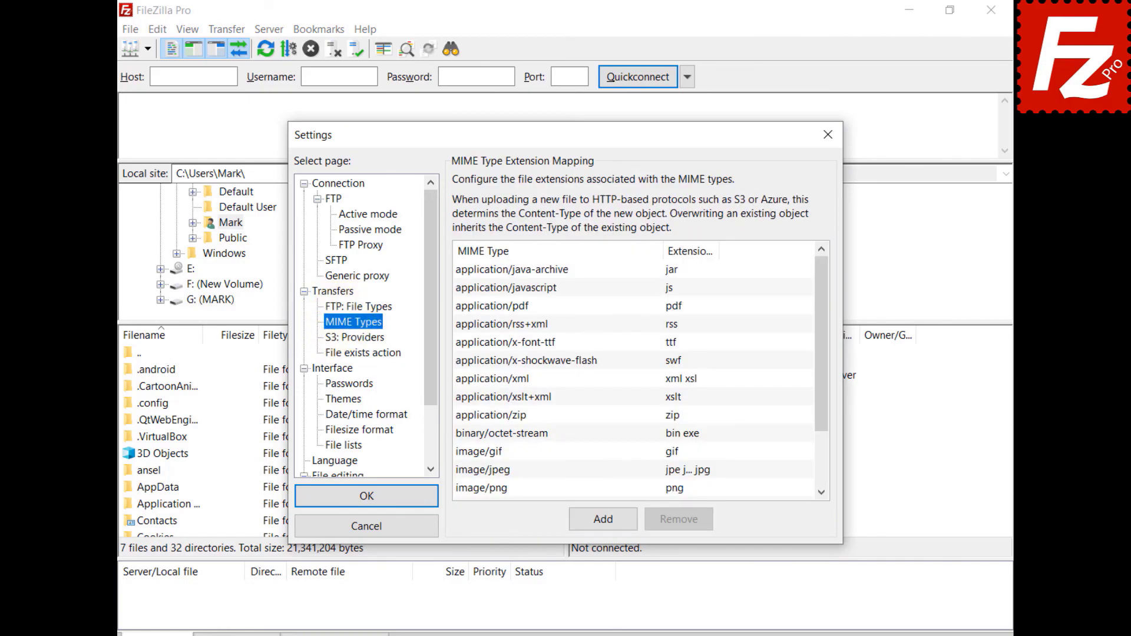
click(603, 519)
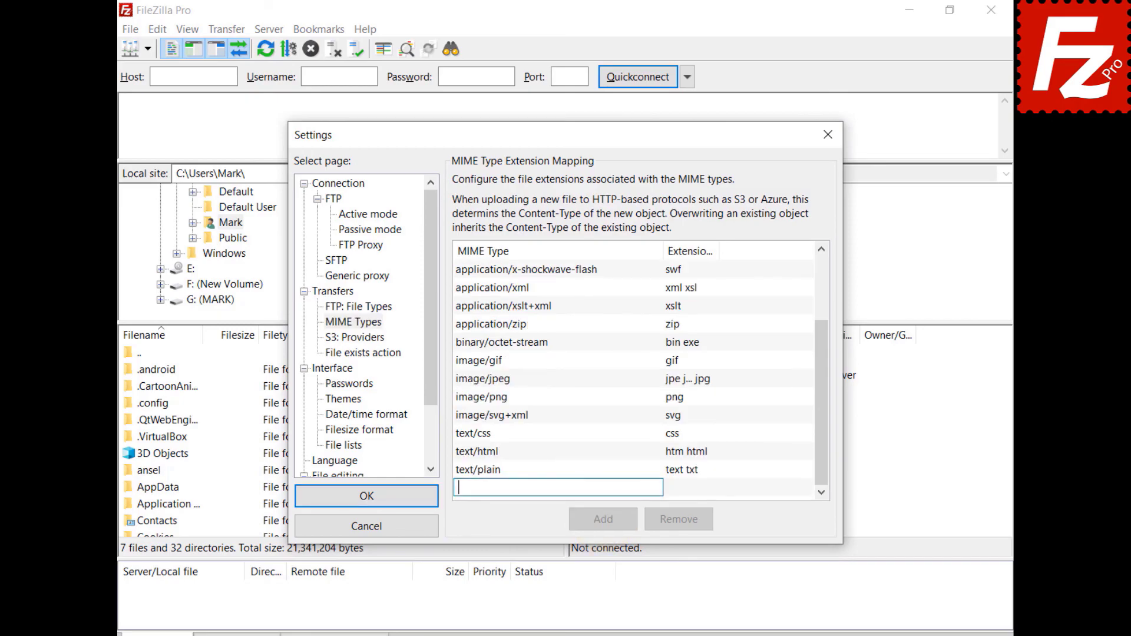
text(video/mp4)
click(681, 493)
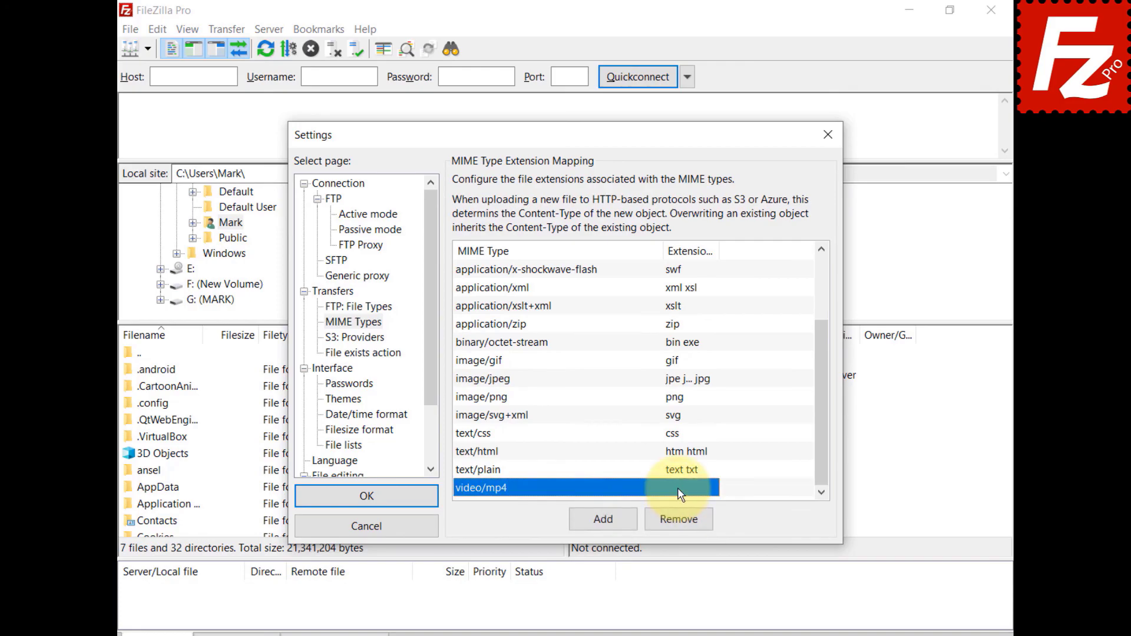
text(mp4)
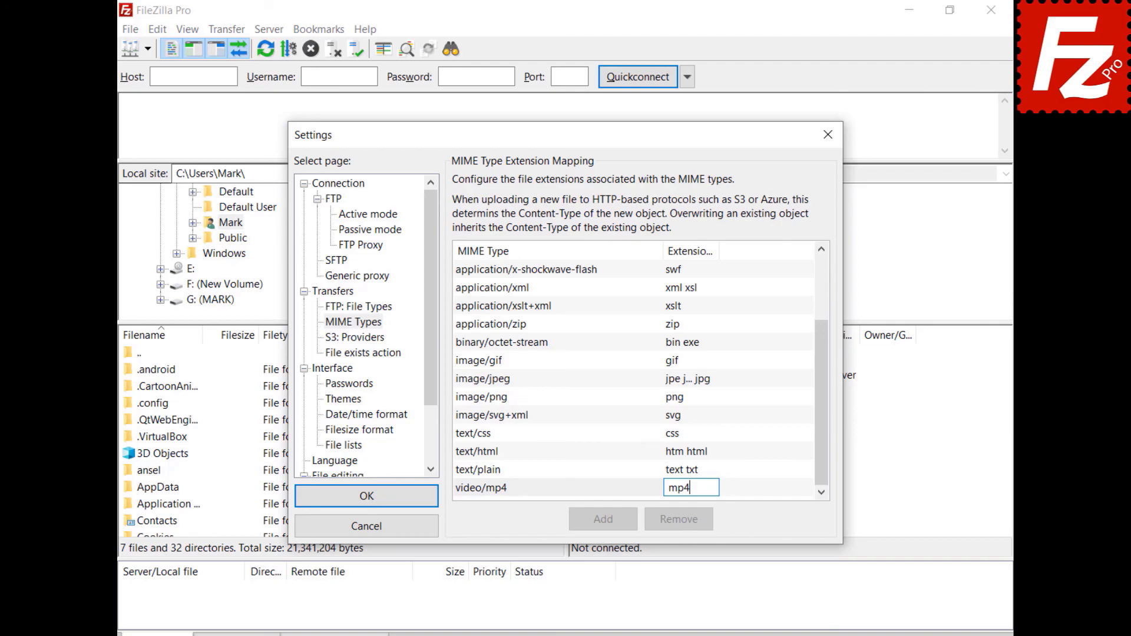
key(Return)
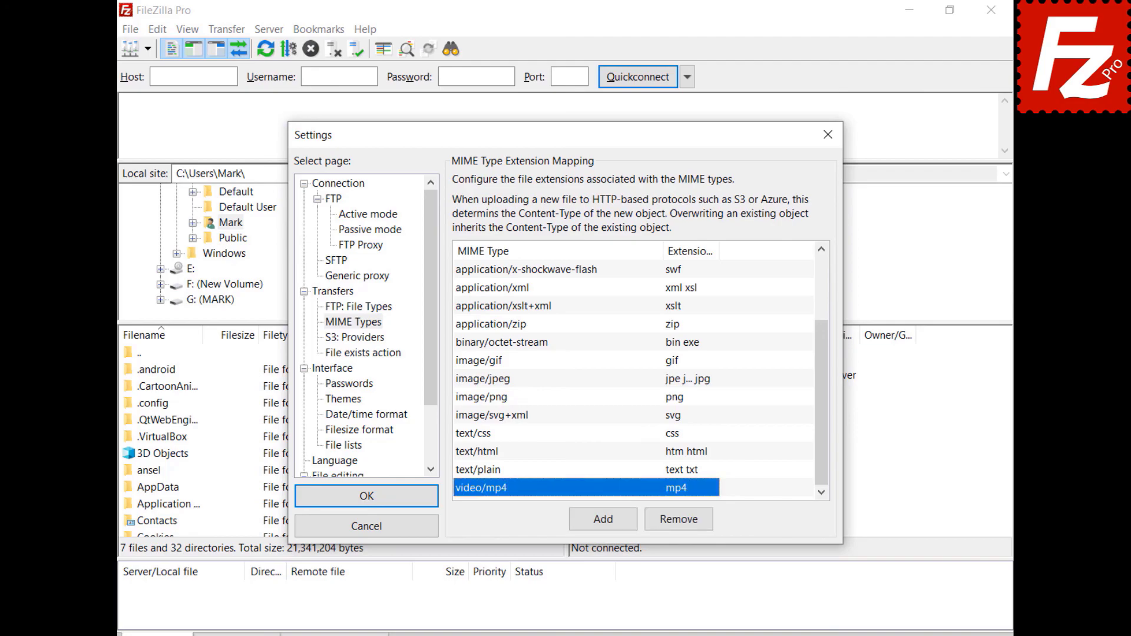